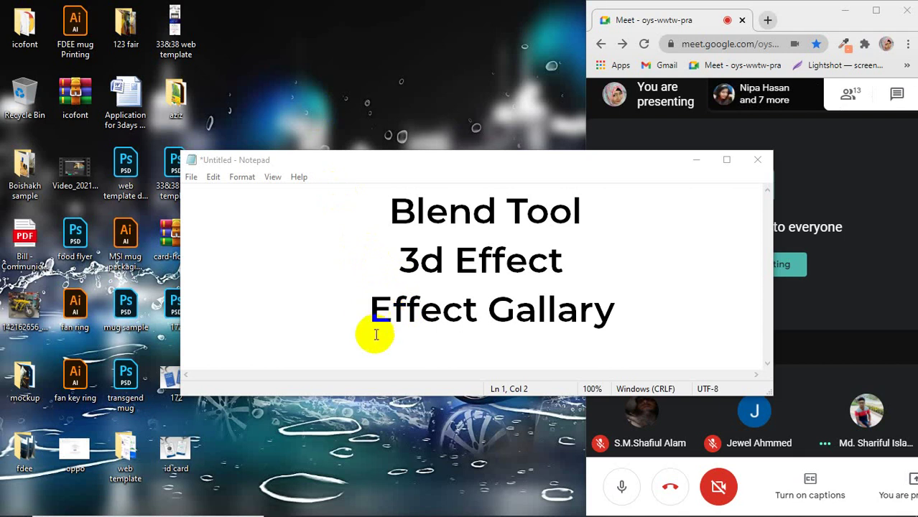
Minimize the Notepad notes and bring the blank Untitled-1 Illustrator document to the front.
{"action": "left_click", "coordinate": [694, 161]}
{"action": "left_click", "coordinate": [577, 511]}
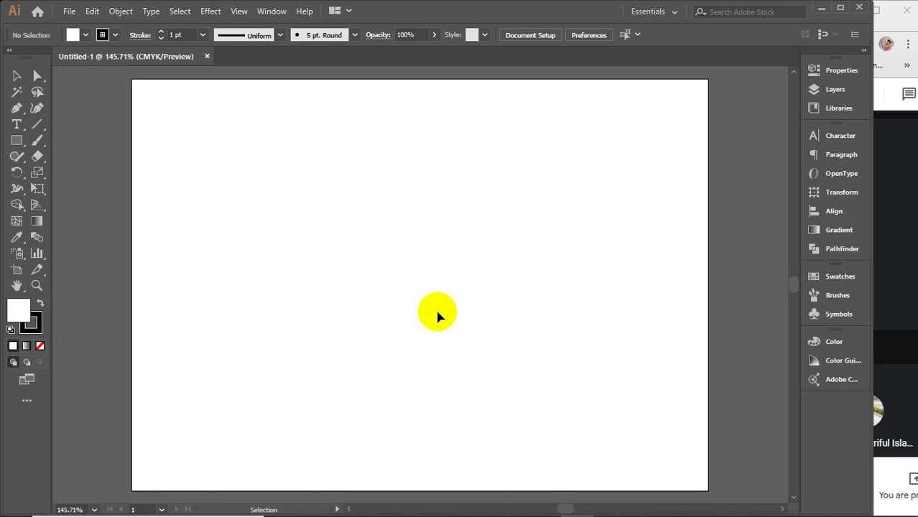
Draw a rectangle on the artboard and shift it down and to the right.
{"action": "left_click", "coordinate": [17, 140]}
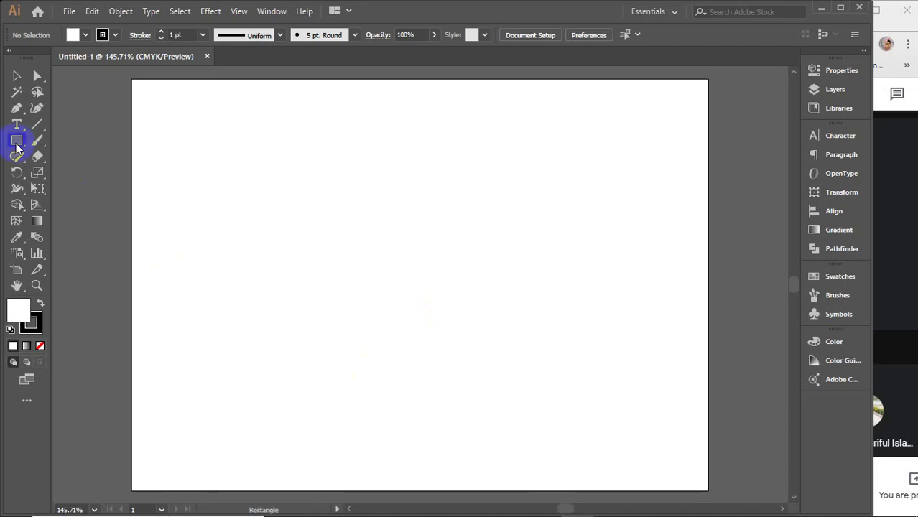
{"action": "left_click_drag", "start_coordinate": [280, 184], "coordinate": [457, 307]}
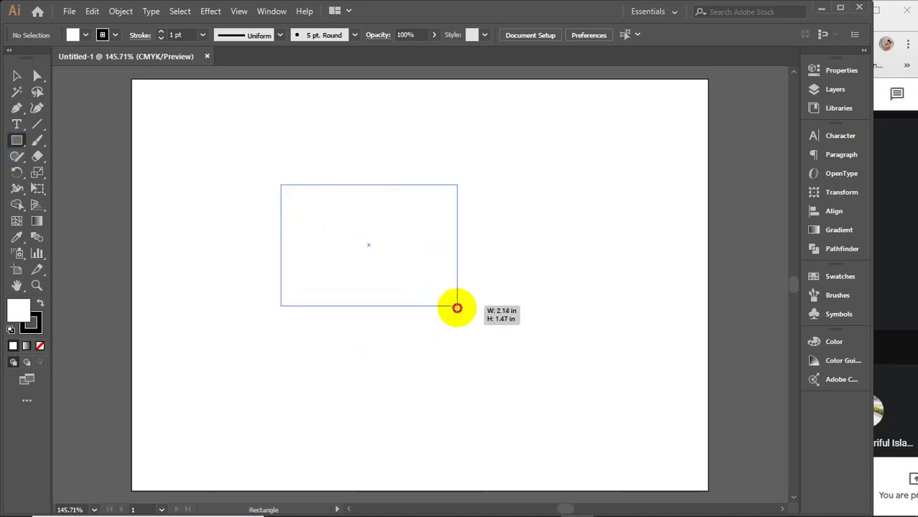
{"action": "left_click", "coordinate": [16, 75]}
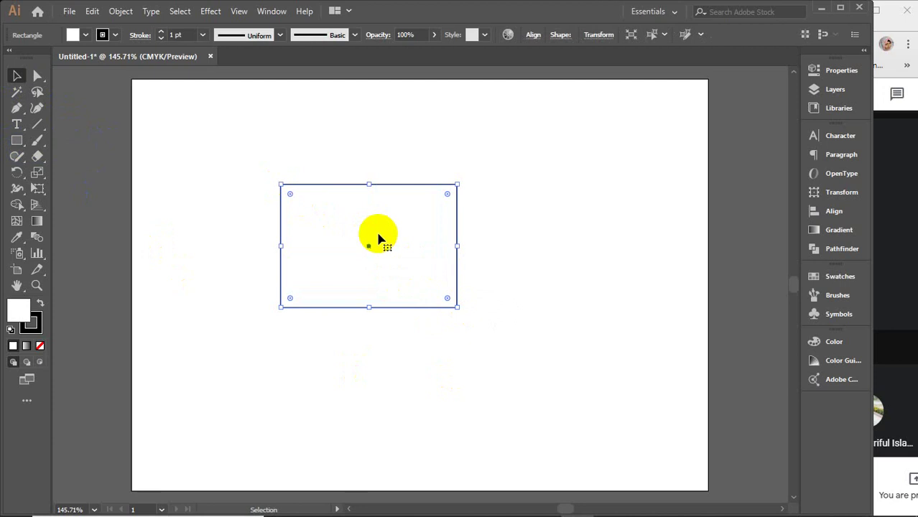
{"action": "left_click_drag", "start_coordinate": [333, 218], "coordinate": [388, 249]}
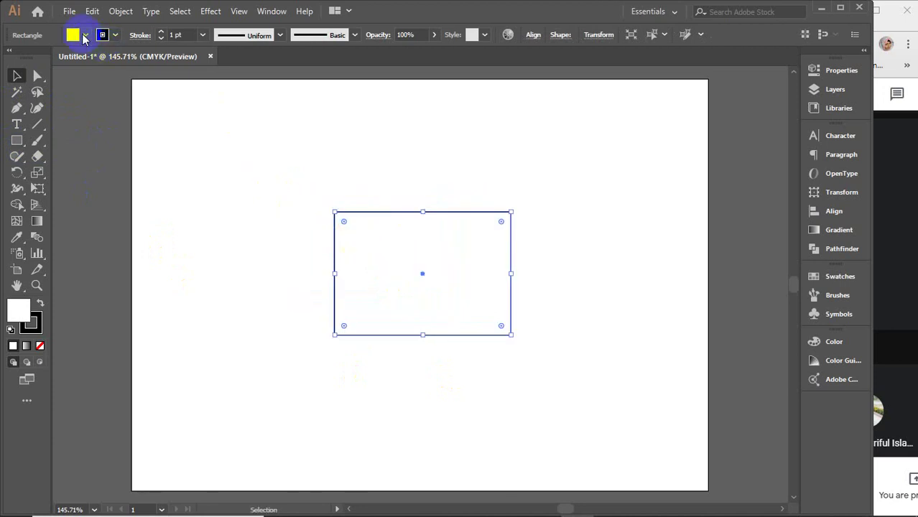
Fill the rectangle with CMYK Red and Alt-drag an overlapping copy down-right.
{"action": "left_click", "coordinate": [837, 277]}
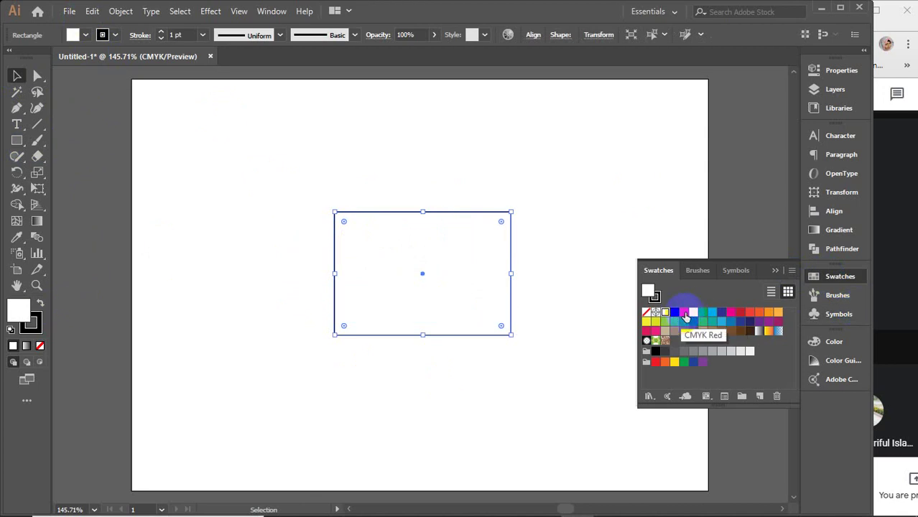
{"action": "left_click", "coordinate": [683, 313]}
{"action": "left_click", "coordinate": [775, 270]}
{"action": "left_click", "coordinate": [646, 277]}
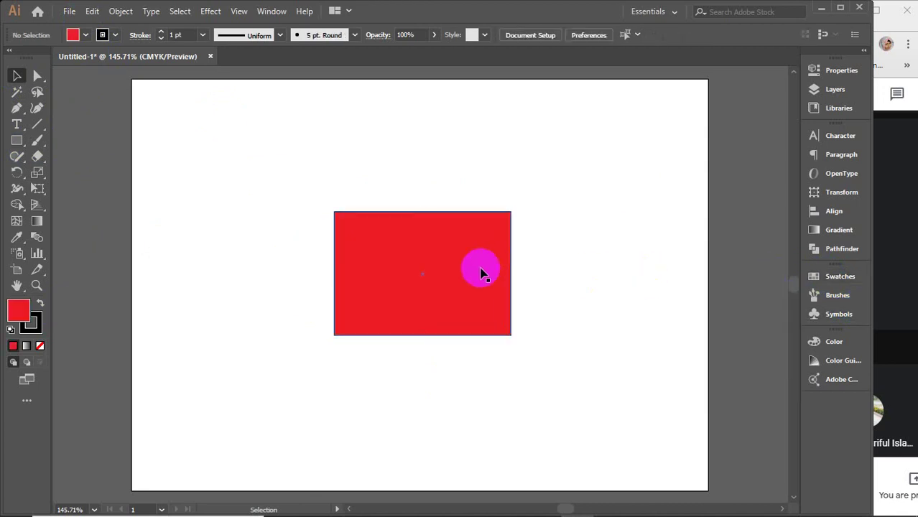
{"action": "left_click_drag", "start_coordinate": [477, 271], "coordinate": [447, 269]}
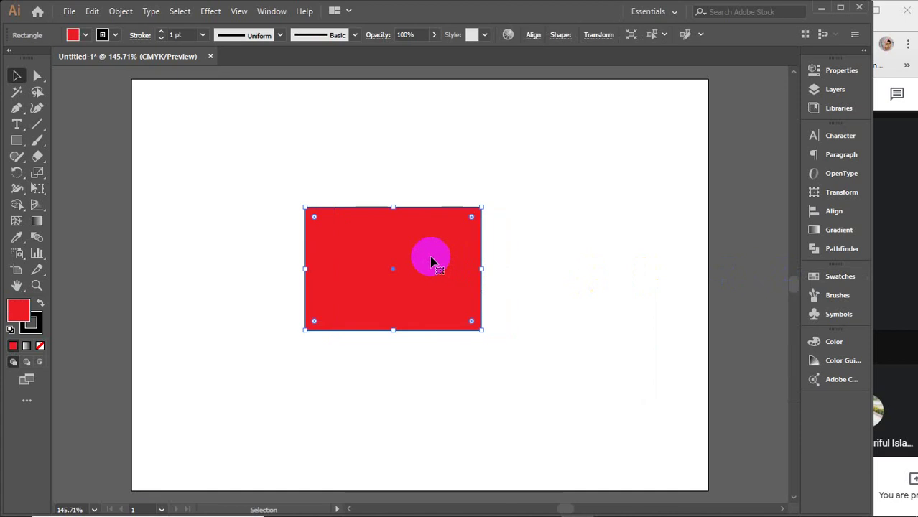
{"action": "key", "text": "a"}
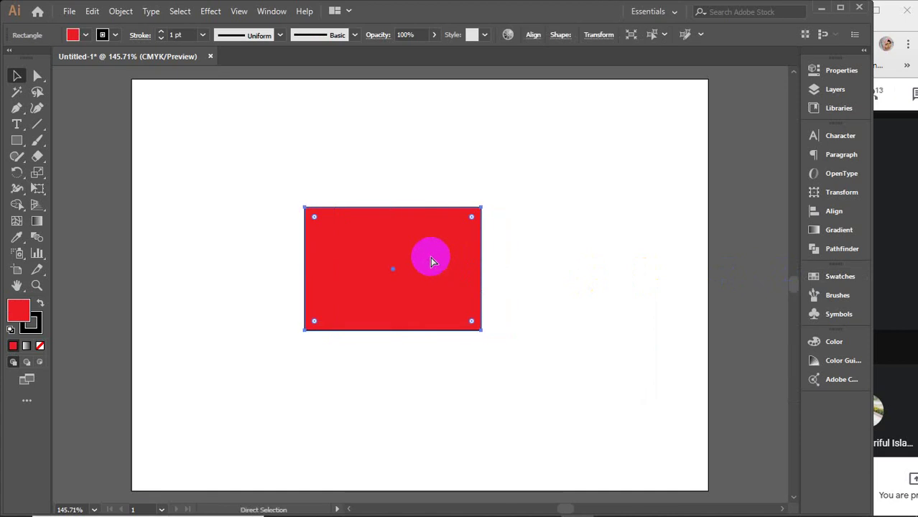
{"action": "left_click_drag", "start_coordinate": [431, 262], "coordinate": [457, 276]}
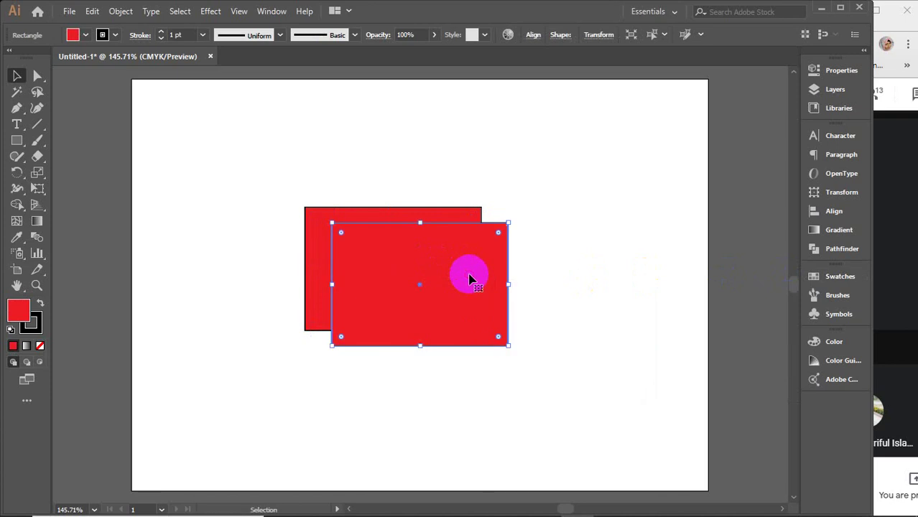
Try orange, yellow and yellow-green swatches on the front rectangle.
{"action": "left_click", "coordinate": [837, 277]}
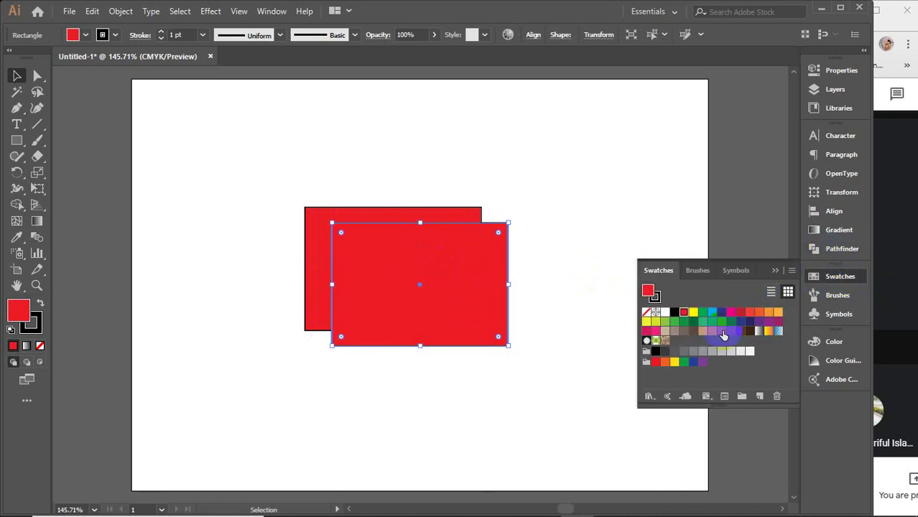
{"action": "left_click", "coordinate": [778, 314]}
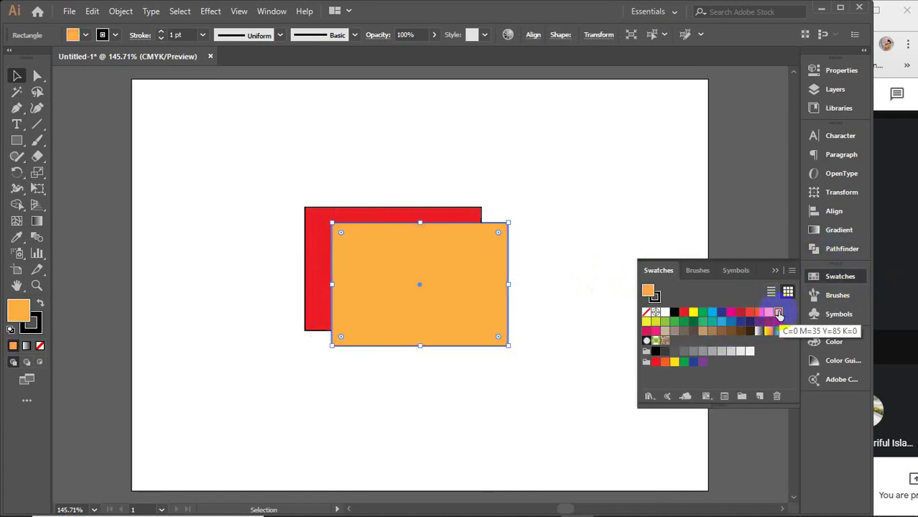
{"action": "left_click", "coordinate": [648, 322]}
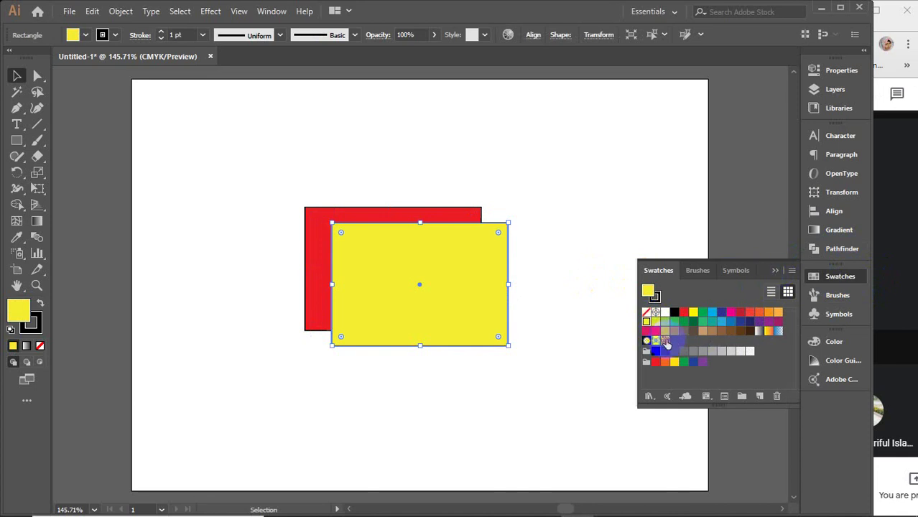
{"action": "left_click", "coordinate": [656, 322]}
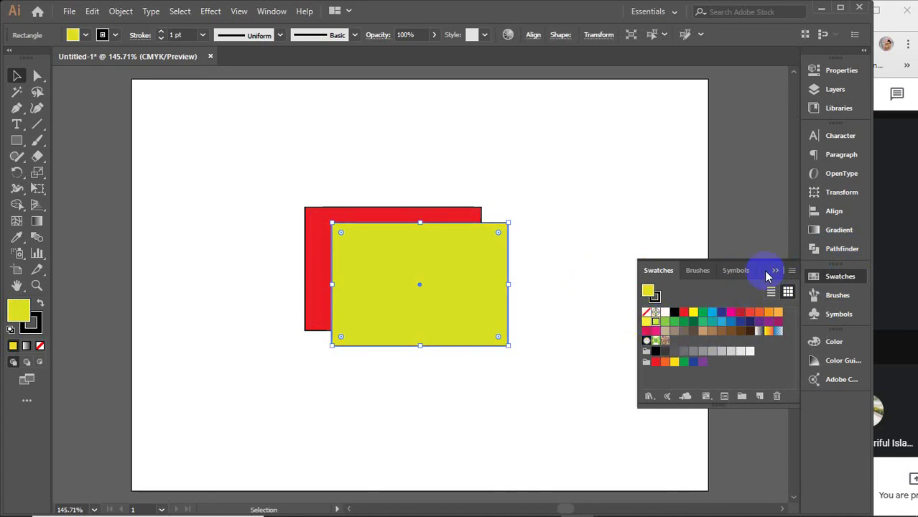
{"action": "left_click", "coordinate": [774, 270]}
Set the front rectangle's fill to pure yellow #ffff00 in the Color Picker.
{"action": "left_click", "coordinate": [13, 309]}
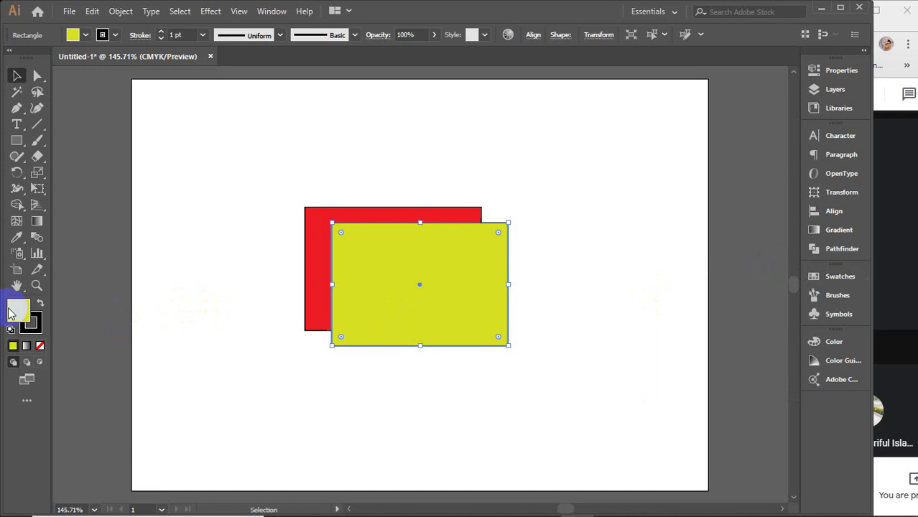
{"action": "double_click", "coordinate": [13, 309]}
{"action": "left_click", "coordinate": [663, 141]}
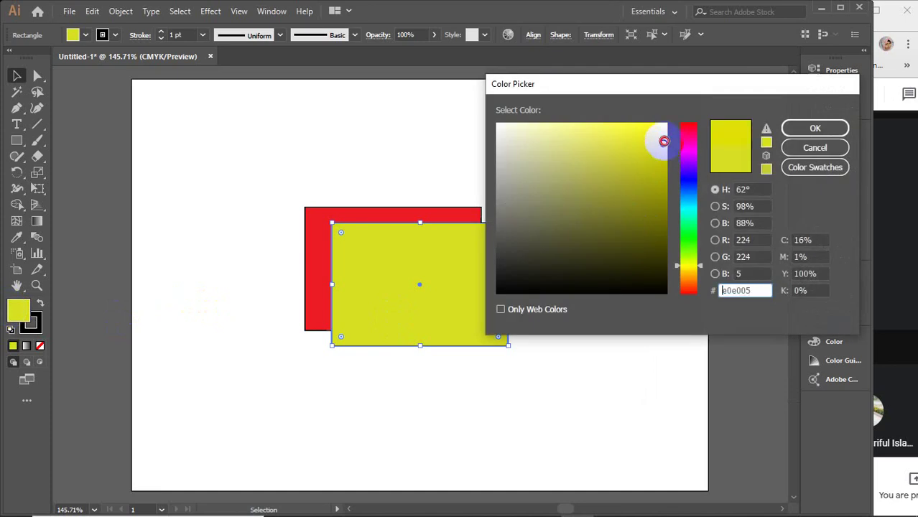
{"action": "left_click_drag", "start_coordinate": [663, 140], "coordinate": [686, 107]}
{"action": "left_click", "coordinate": [825, 135]}
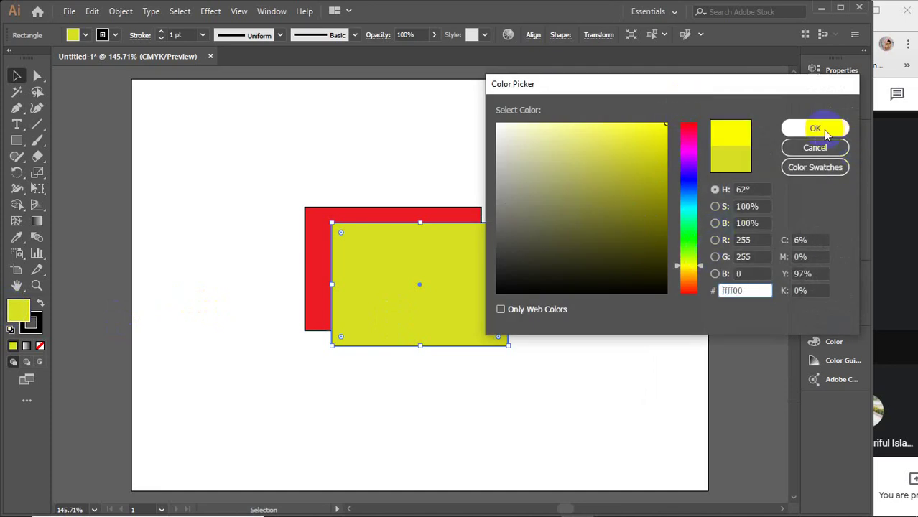
{"action": "left_click", "coordinate": [546, 176]}
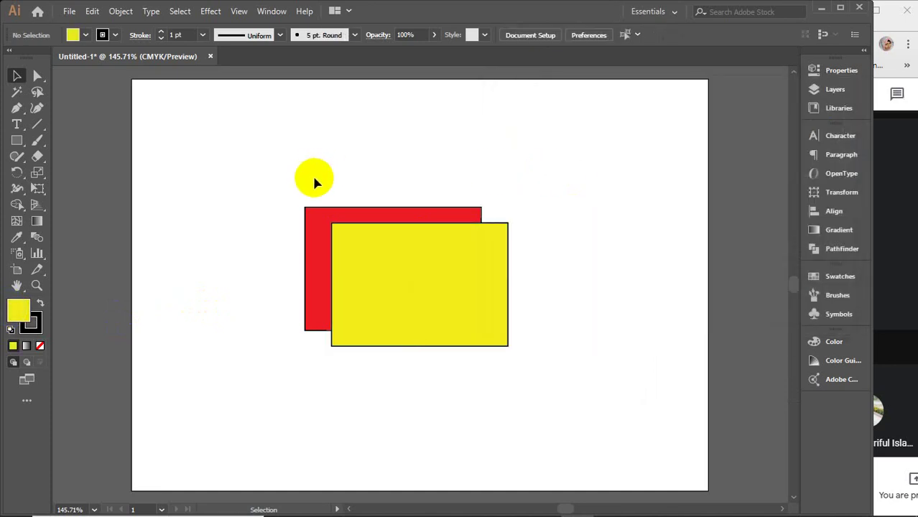
{"action": "left_click", "coordinate": [334, 211]}
{"action": "left_click", "coordinate": [392, 247]}
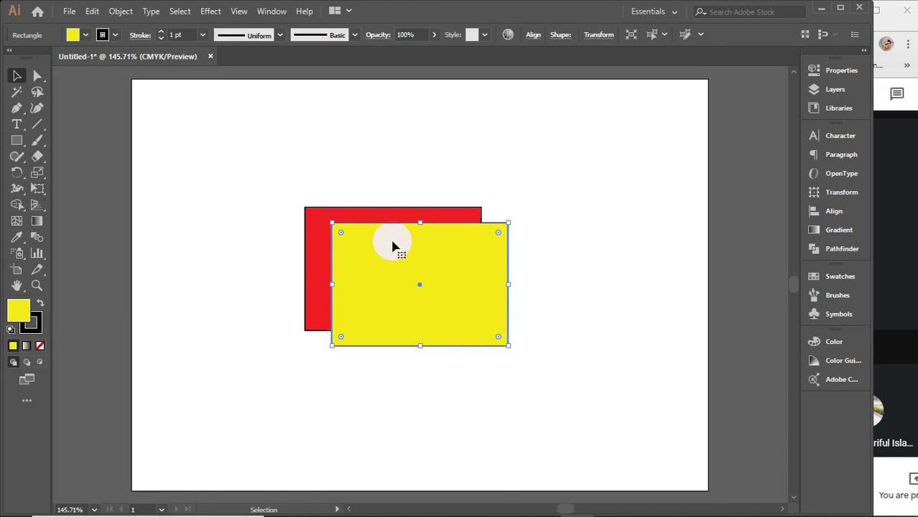
{"action": "left_click", "coordinate": [459, 141]}
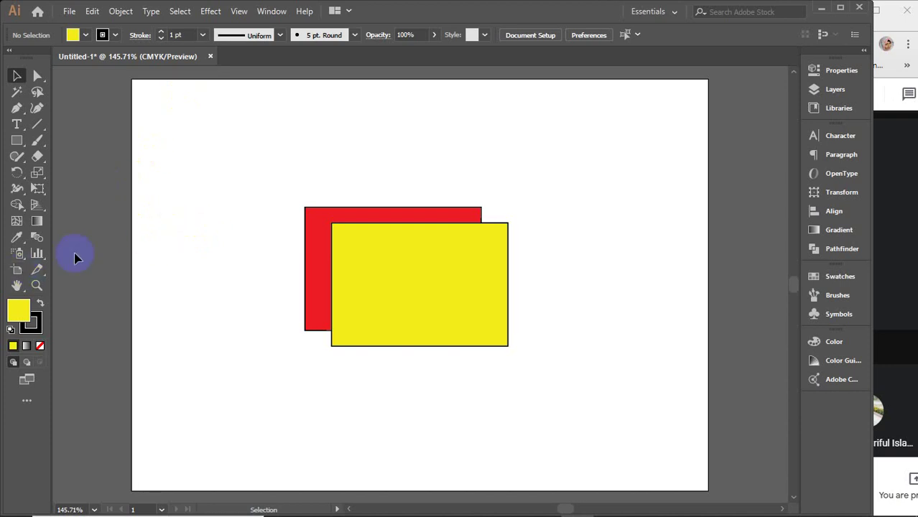
Select both rectangles and make a blend between them via Object > Blend.
{"action": "left_click", "coordinate": [350, 227]}
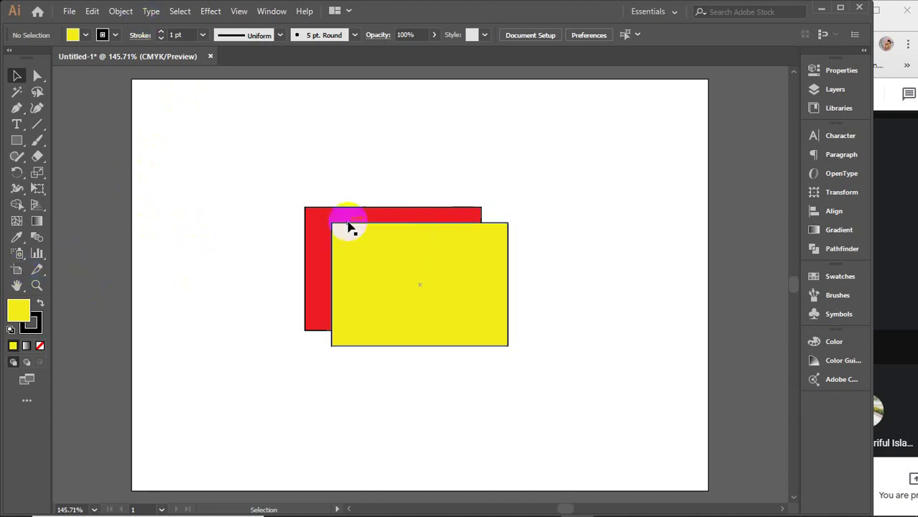
{"action": "left_click", "coordinate": [257, 162]}
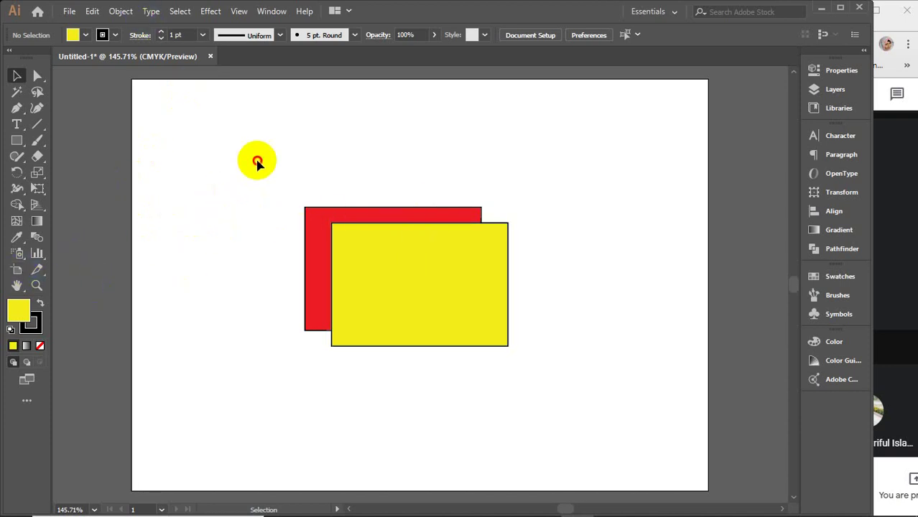
{"action": "left_click_drag", "start_coordinate": [257, 162], "coordinate": [417, 392]}
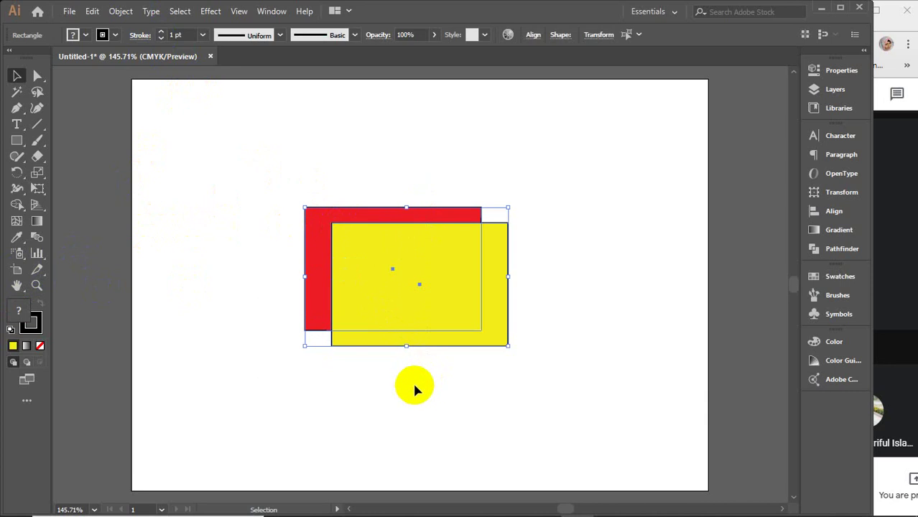
{"action": "left_click_drag", "start_coordinate": [267, 137], "coordinate": [420, 407]}
{"action": "left_click", "coordinate": [122, 12]}
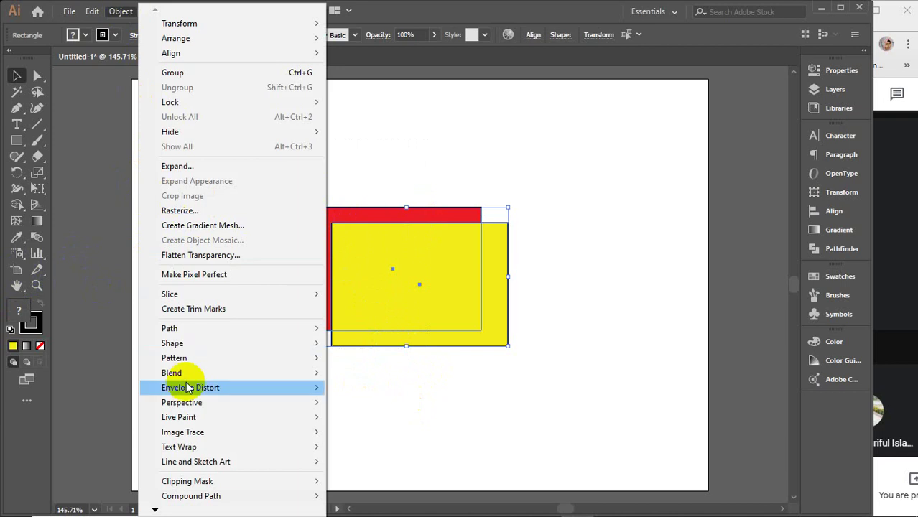
{"action": "mouse_move", "coordinate": [171, 373]}
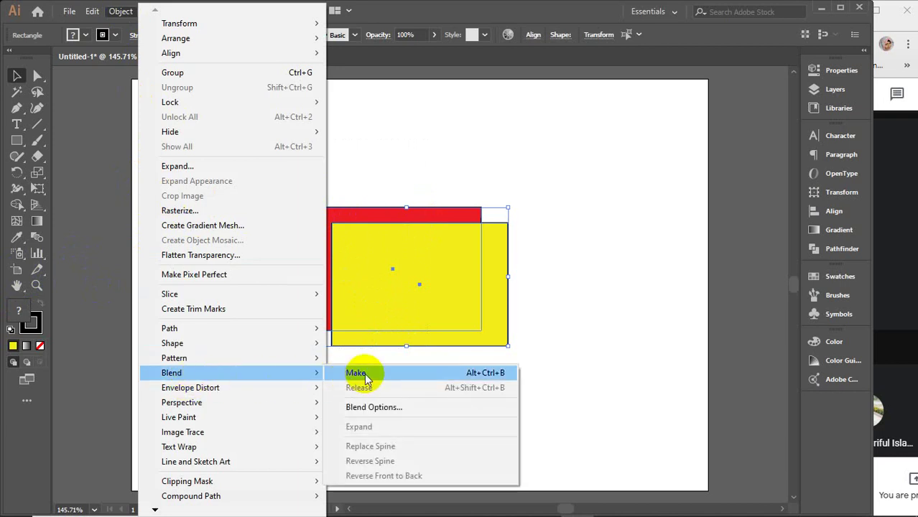
{"action": "left_click", "coordinate": [357, 373]}
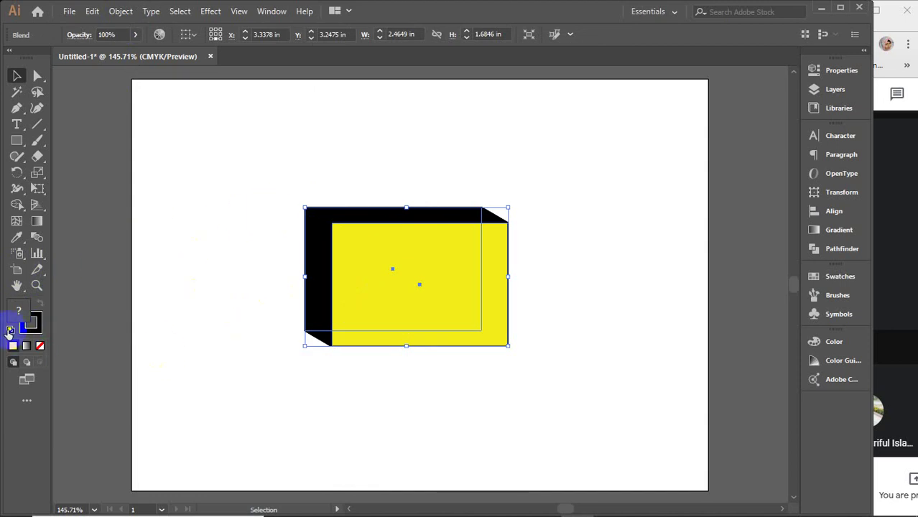
Set the blend's stroke to None, then release it back into separate rectangles.
{"action": "left_click", "coordinate": [35, 325]}
{"action": "left_click", "coordinate": [39, 346]}
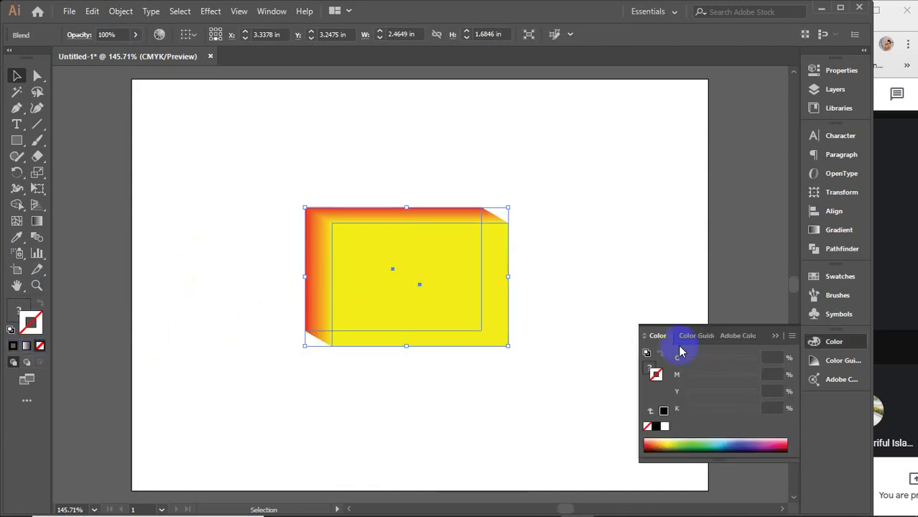
{"action": "left_click", "coordinate": [790, 338]}
{"action": "left_click", "coordinate": [776, 336]}
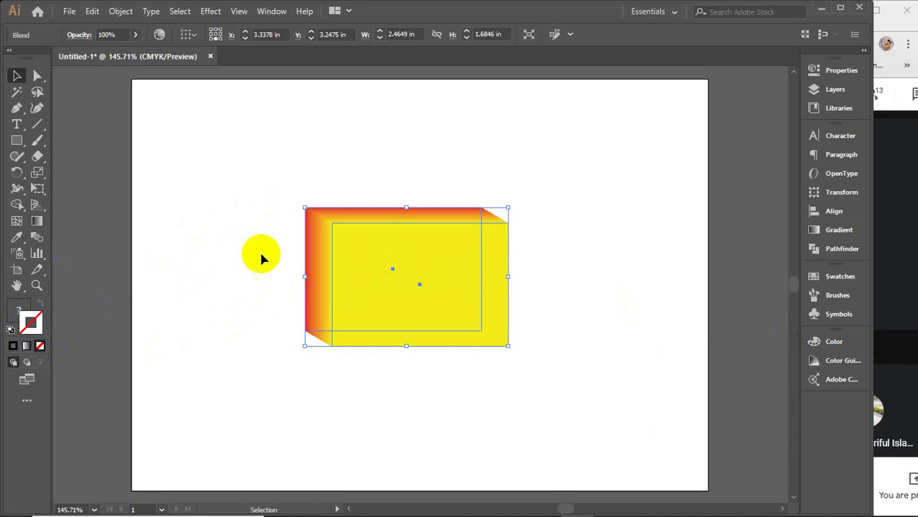
{"action": "left_click", "coordinate": [271, 316]}
{"action": "left_click", "coordinate": [324, 298], "text": "ctrl"}
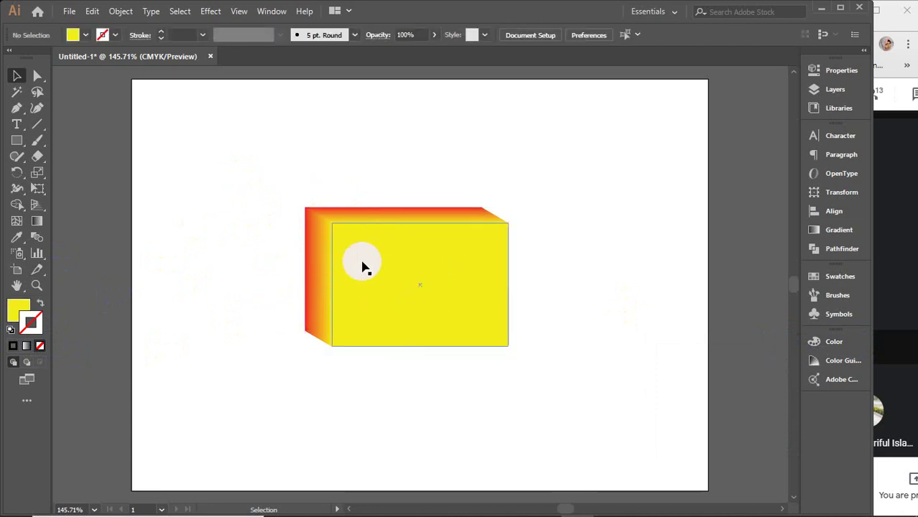
{"action": "left_click", "coordinate": [363, 266]}
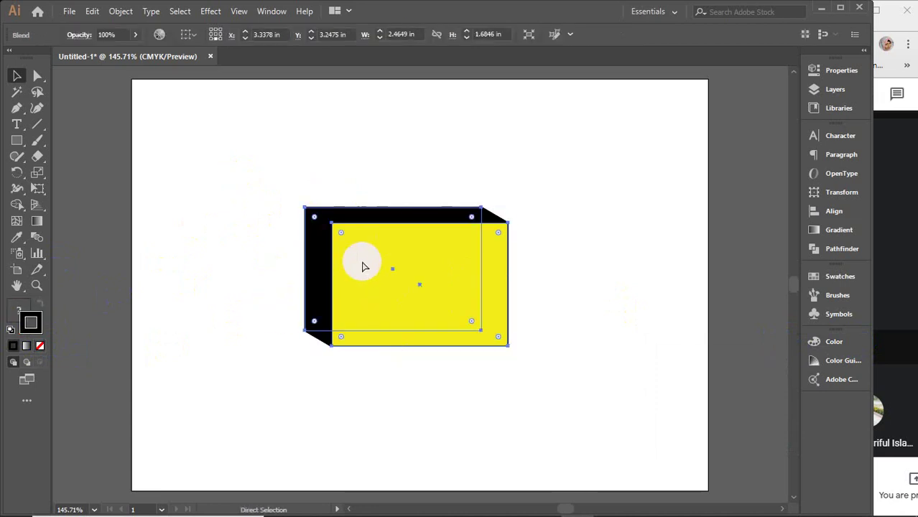
{"action": "key", "text": "alt+ctrl+shift+b"}
Set stroke to None and blend the red and yellow rectangles with Object > Blend > Make.
{"action": "left_click", "coordinate": [41, 347]}
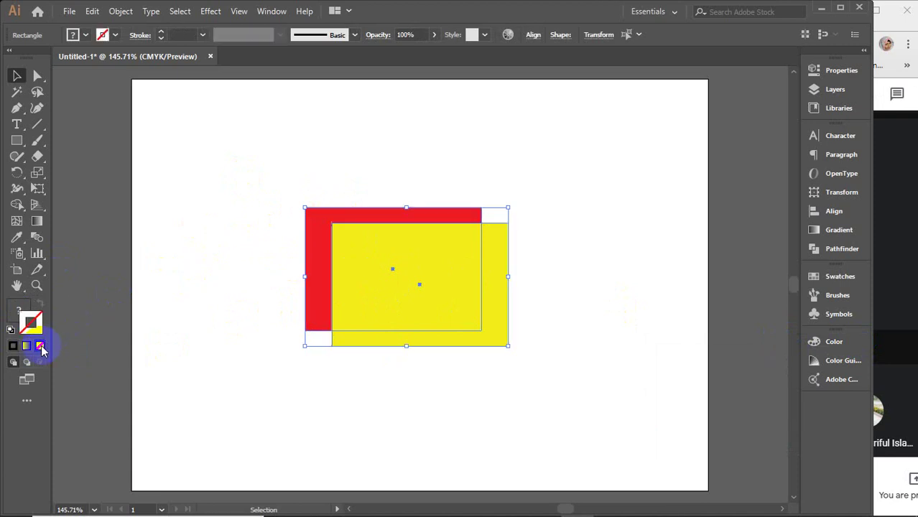
{"action": "left_click", "coordinate": [219, 252]}
{"action": "left_click_drag", "start_coordinate": [250, 186], "coordinate": [375, 429]}
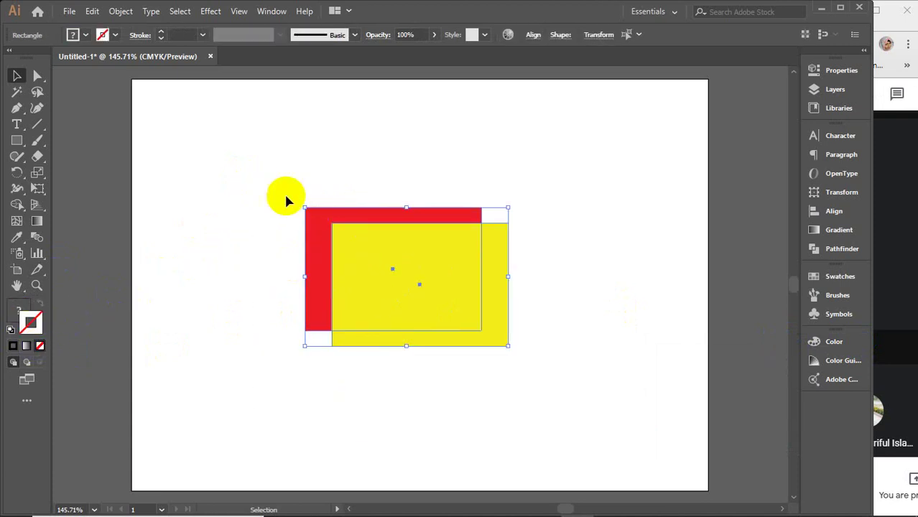
{"action": "left_click", "coordinate": [121, 11]}
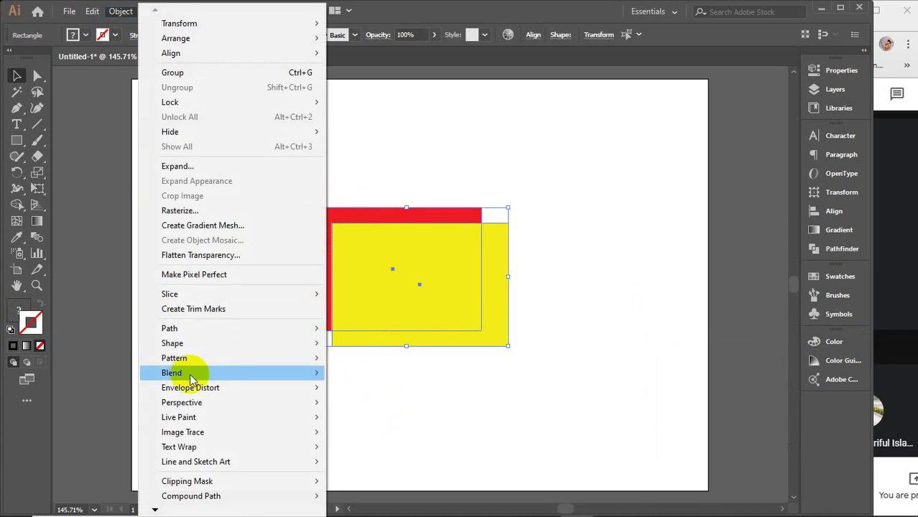
{"action": "mouse_move", "coordinate": [172, 373]}
{"action": "left_click", "coordinate": [357, 374]}
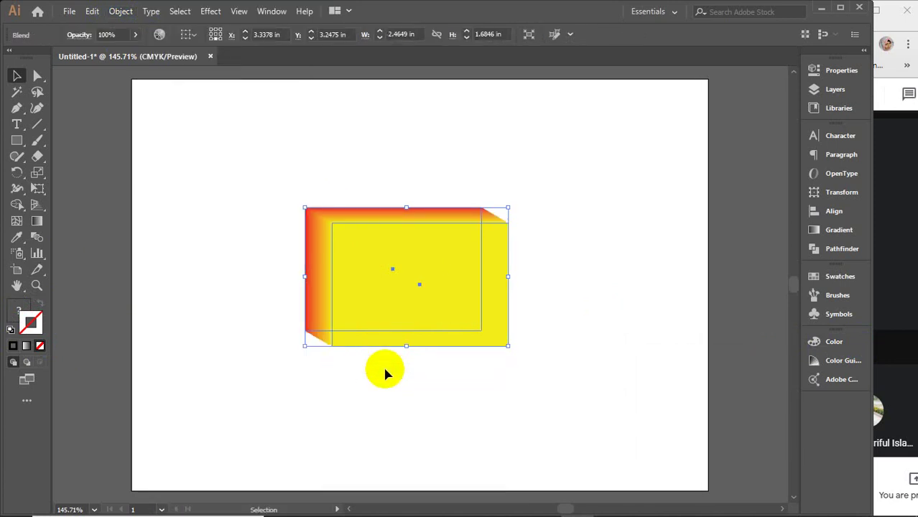
Reselect the finished red-to-yellow blend and recenter the view on it.
{"action": "scroll", "coordinate": [349, 233], "scroll_direction": "up", "scroll_amount": 3}
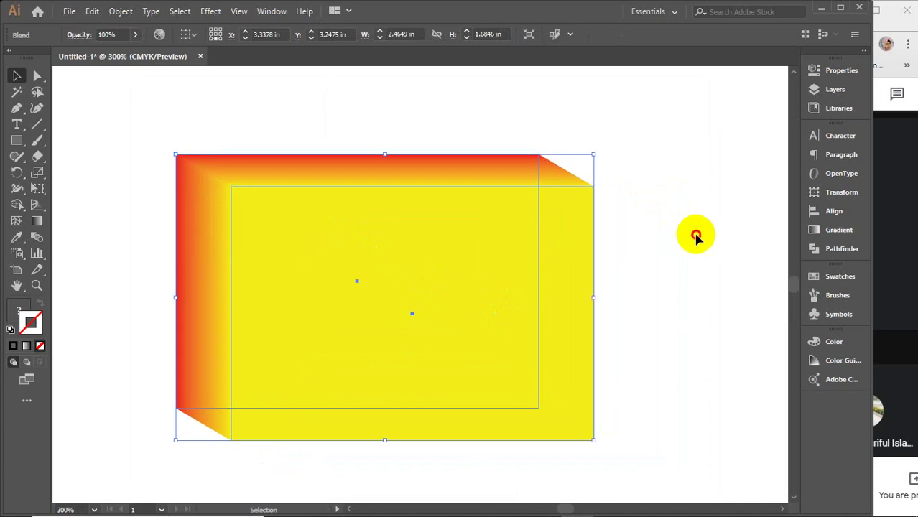
{"action": "left_click", "coordinate": [696, 237]}
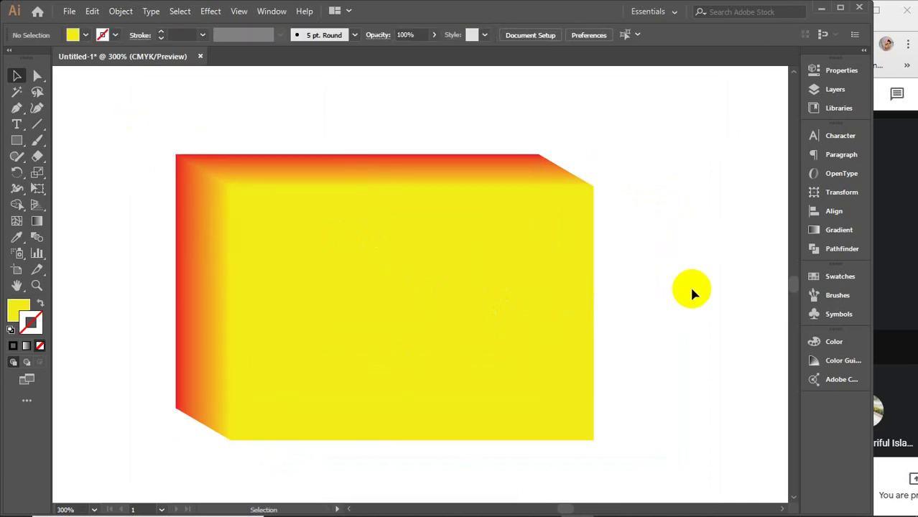
{"action": "left_click", "coordinate": [483, 288]}
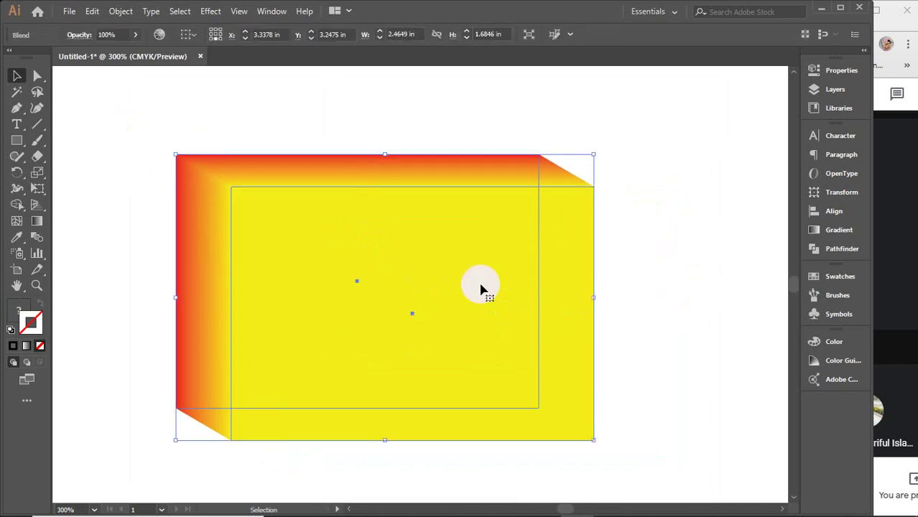
{"action": "scroll", "coordinate": [482, 285], "scroll_direction": "down", "scroll_amount": 1}
{"action": "scroll", "coordinate": [483, 285], "scroll_direction": "down", "scroll_amount": 1}
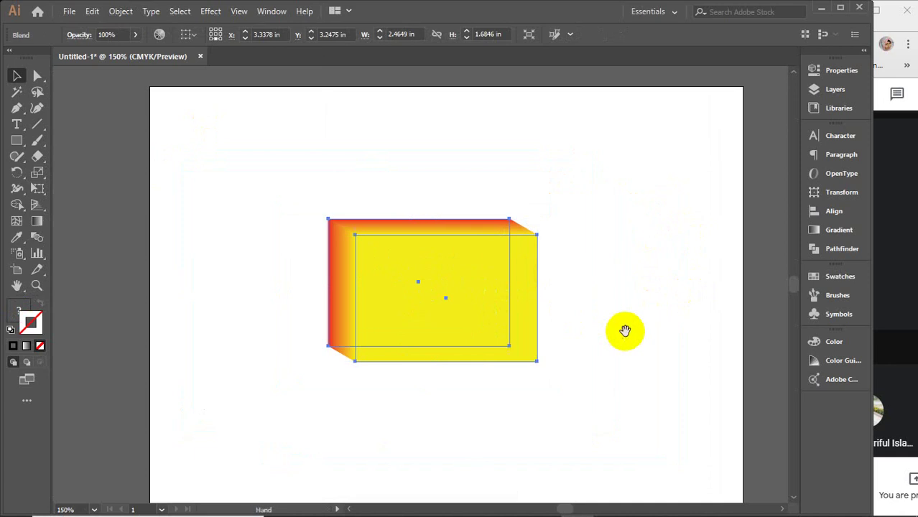
{"action": "left_click_drag", "start_coordinate": [621, 329], "coordinate": [582, 308]}
{"action": "left_click", "coordinate": [121, 10]}
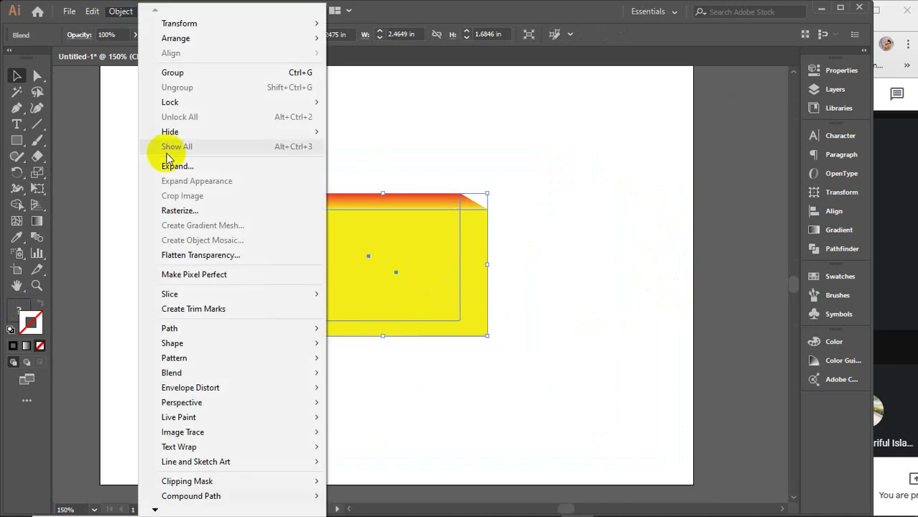
{"action": "mouse_move", "coordinate": [171, 373]}
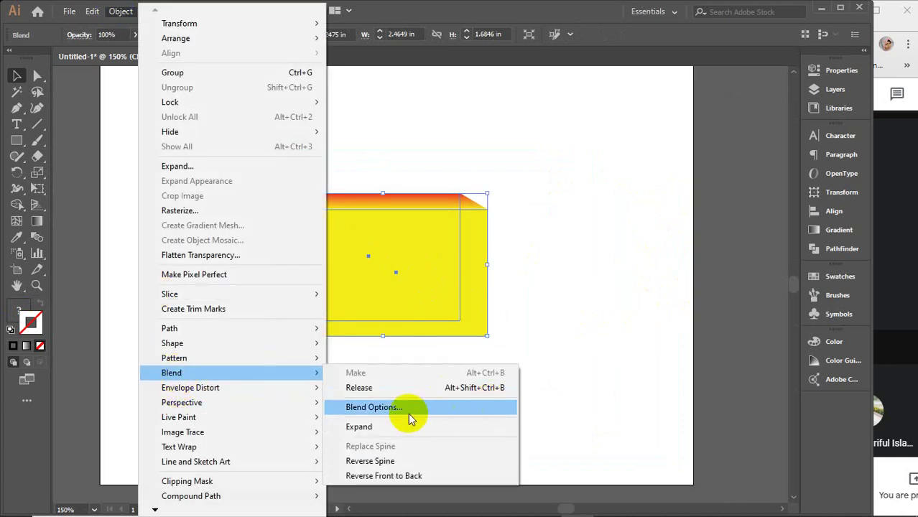
In Blend Options, switch Spacing from Smooth Color to Specified Steps.
{"action": "left_click", "coordinate": [386, 409]}
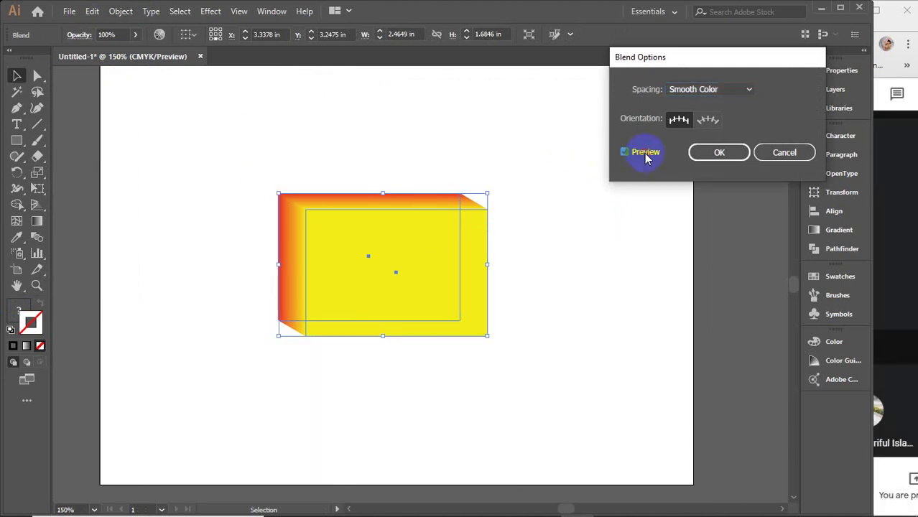
{"action": "left_click", "coordinate": [731, 89]}
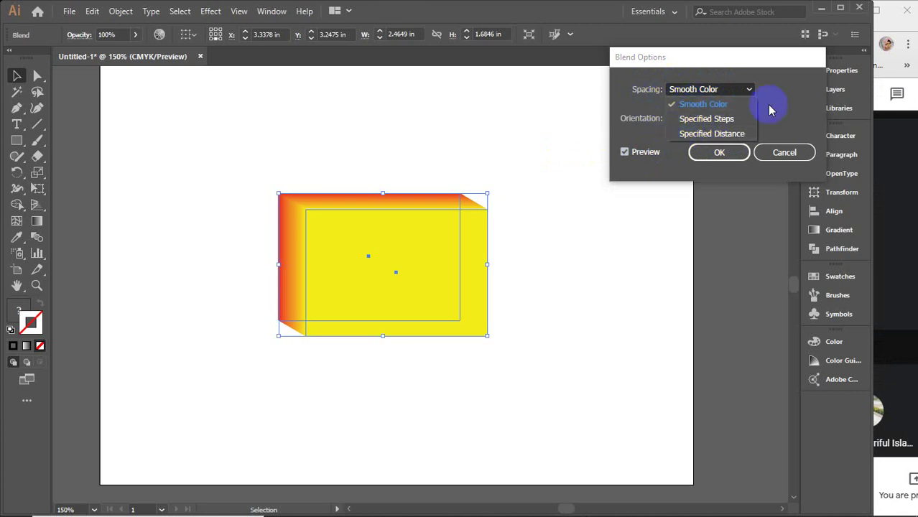
{"action": "left_click", "coordinate": [700, 119]}
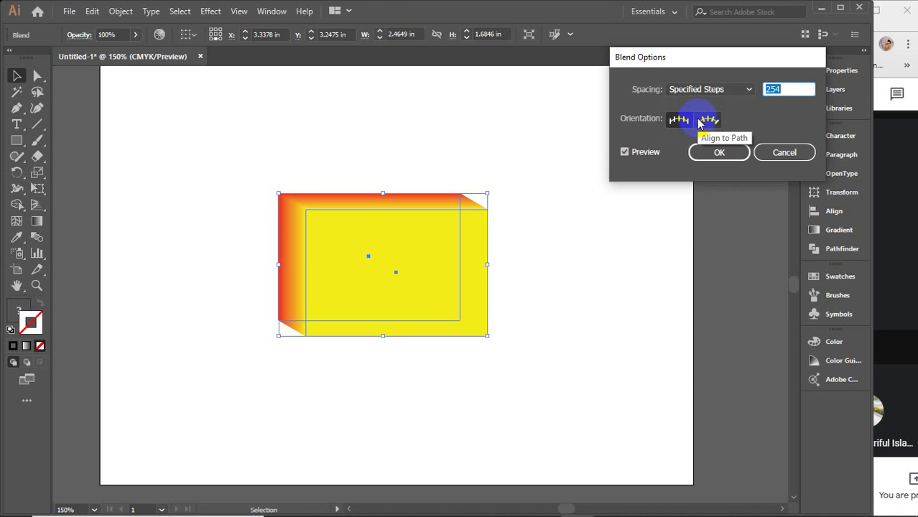
{"action": "left_click", "coordinate": [743, 89]}
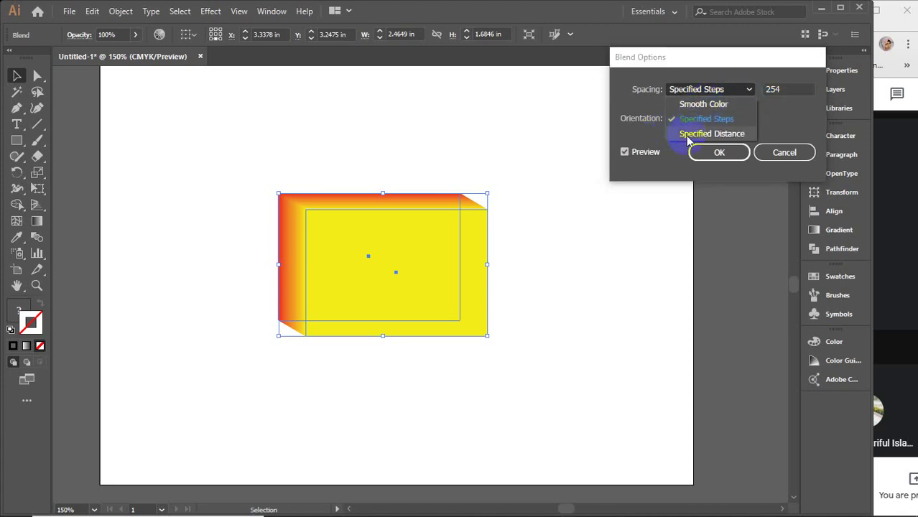
{"action": "left_click", "coordinate": [711, 119]}
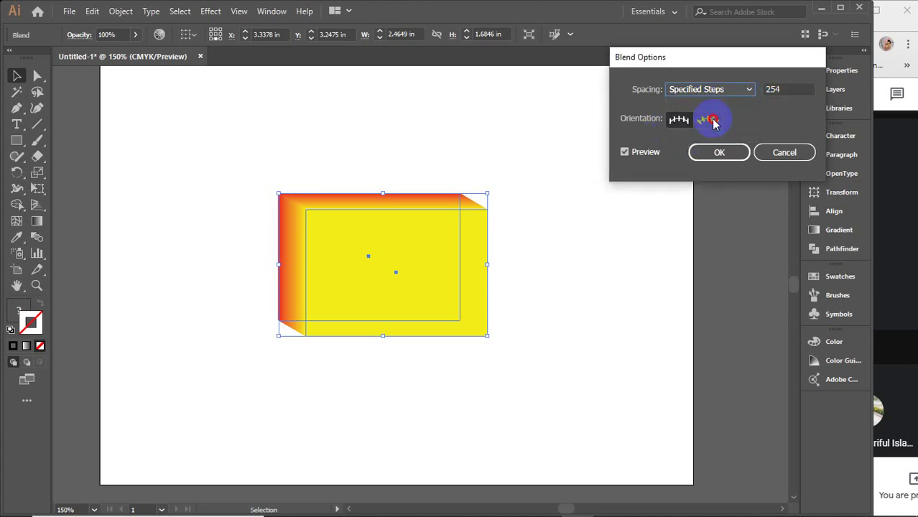
{"action": "left_click", "coordinate": [794, 89]}
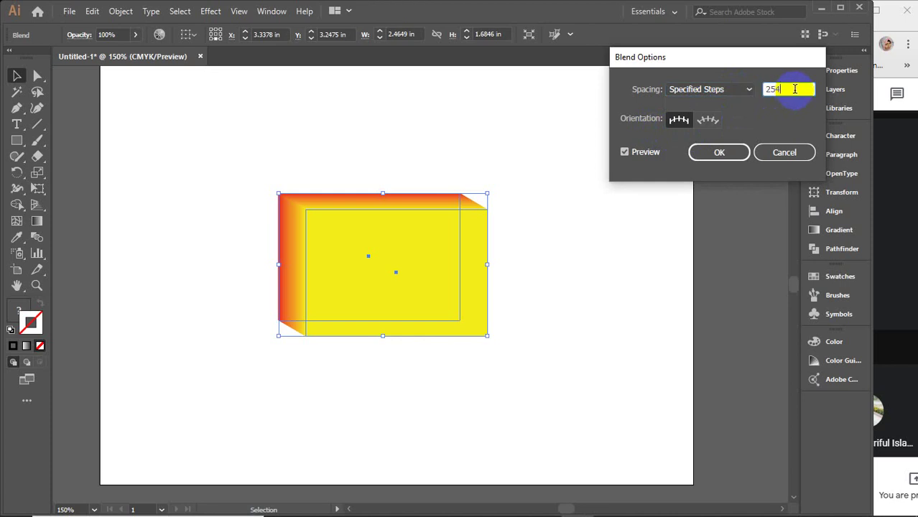
{"action": "left_click_drag", "start_coordinate": [784, 91], "coordinate": [754, 103]}
{"action": "type", "text": "1"}
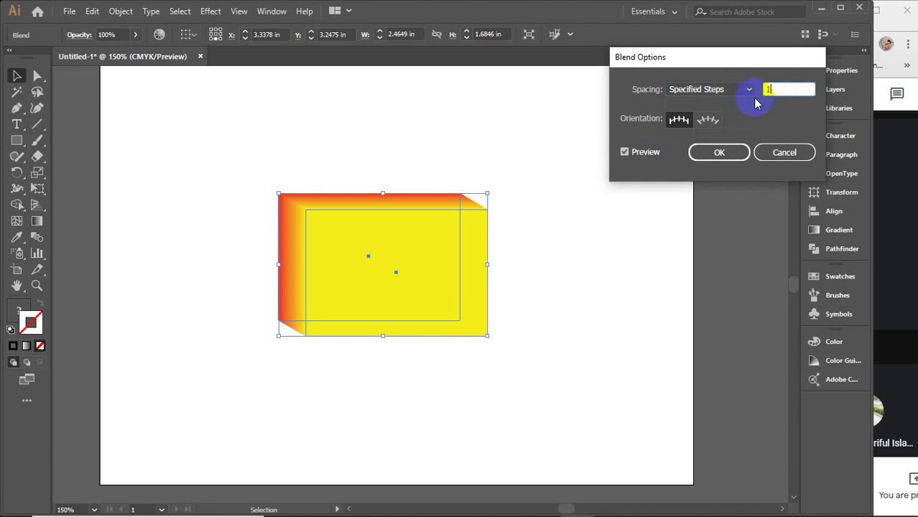
Set the step count to 30 with Align to Page orientation and apply it.
{"action": "left_click", "coordinate": [635, 157]}
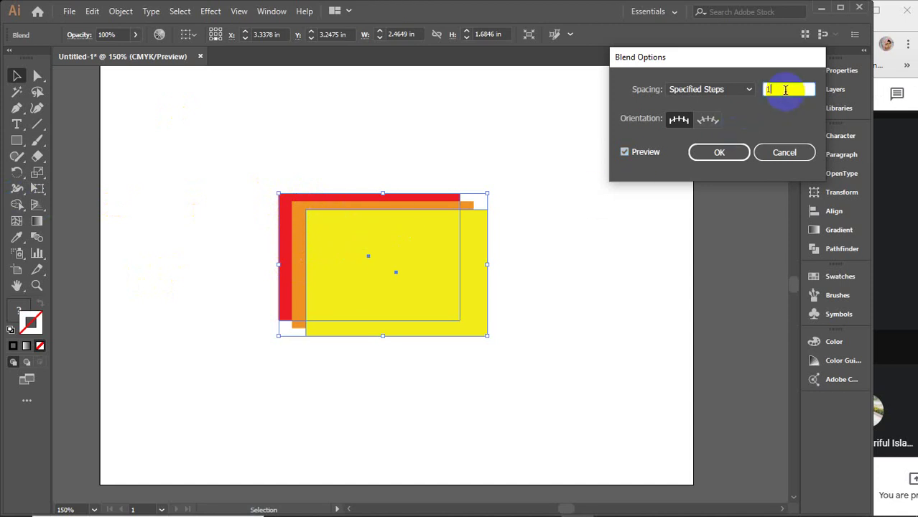
{"action": "key", "text": "Up"}
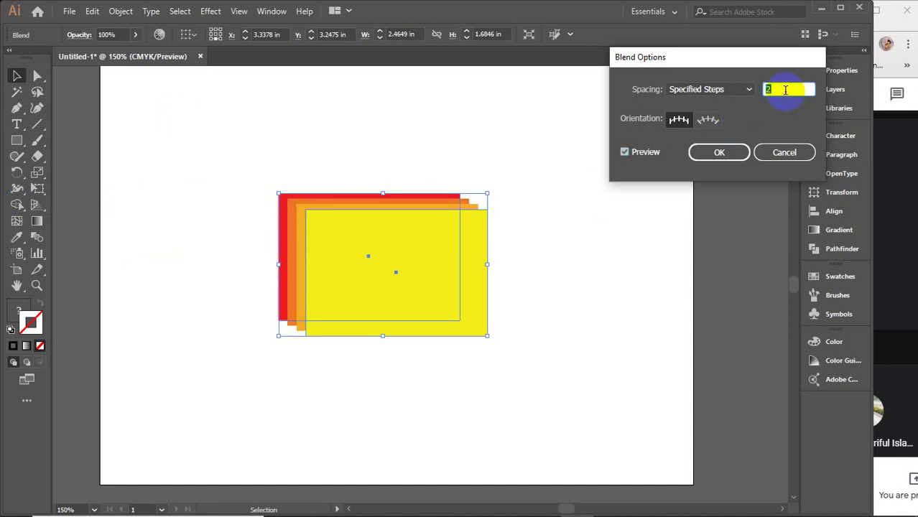
{"action": "key", "text": "Up"}
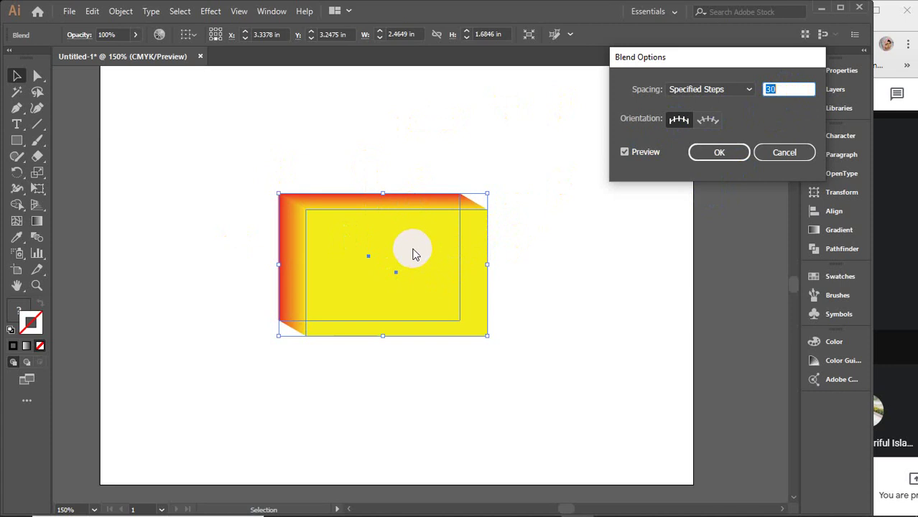
{"action": "left_click", "coordinate": [785, 88]}
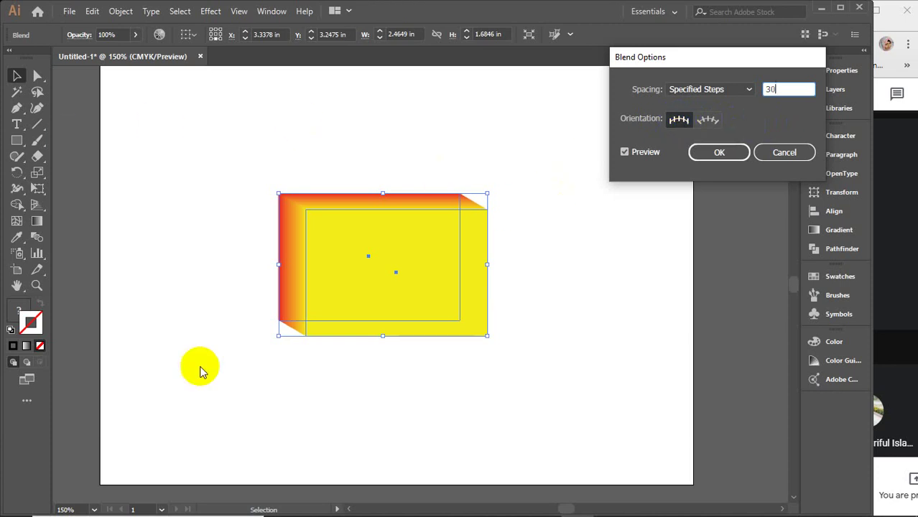
{"action": "left_click", "coordinate": [708, 121]}
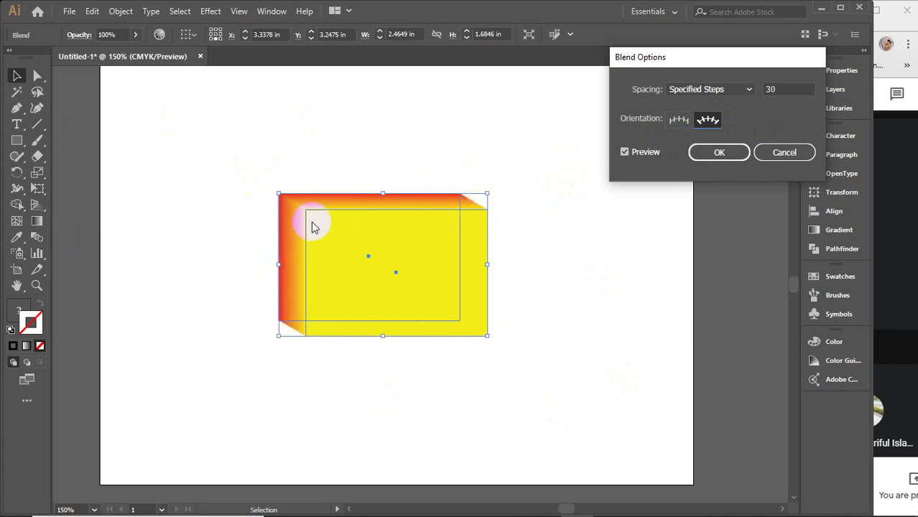
{"action": "left_click", "coordinate": [711, 120]}
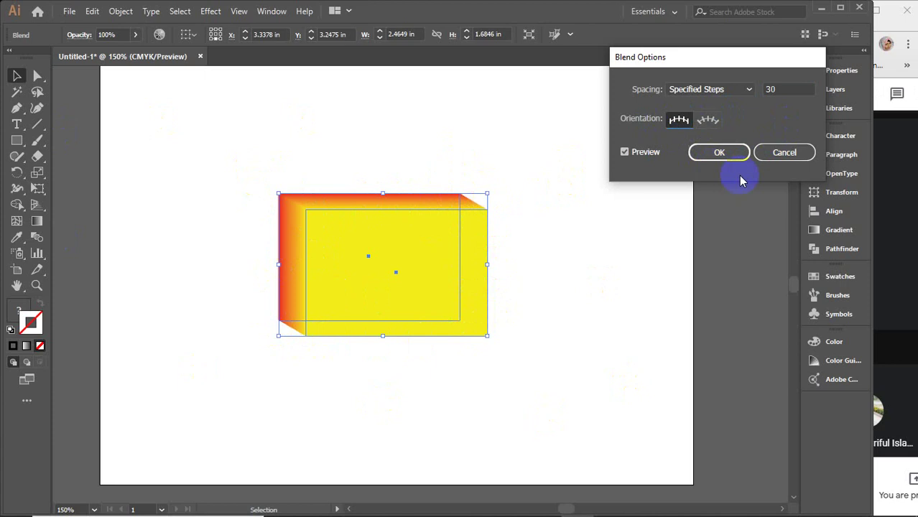
{"action": "left_click", "coordinate": [721, 153]}
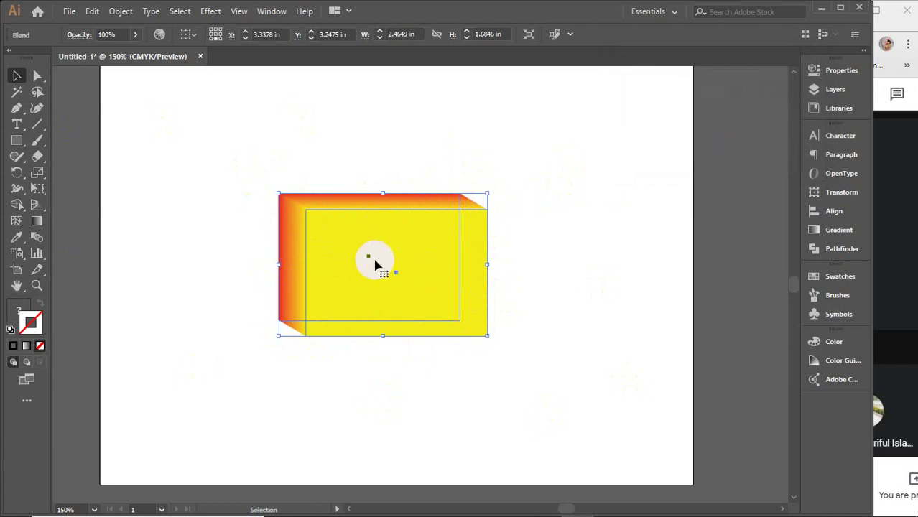
Expand the blend into shapes and ungroup them.
{"action": "left_click", "coordinate": [115, 13]}
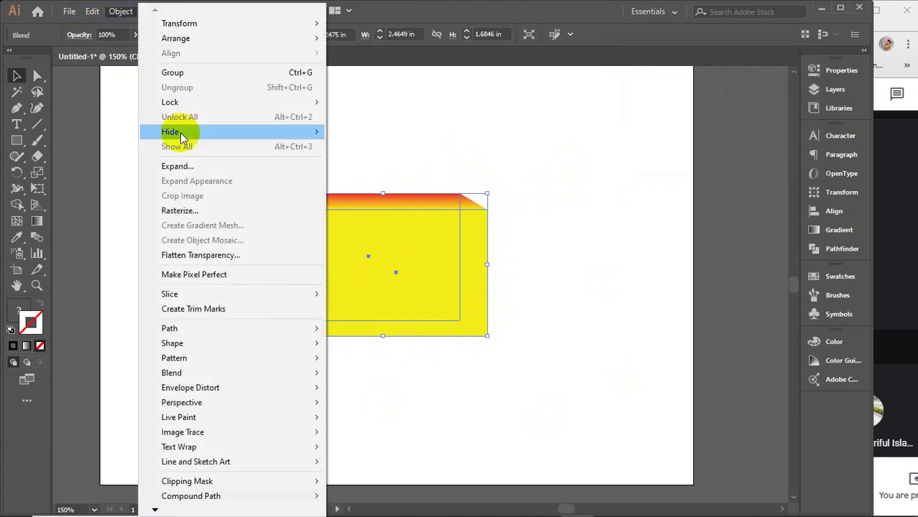
{"action": "left_click", "coordinate": [180, 167]}
{"action": "left_click", "coordinate": [619, 309]}
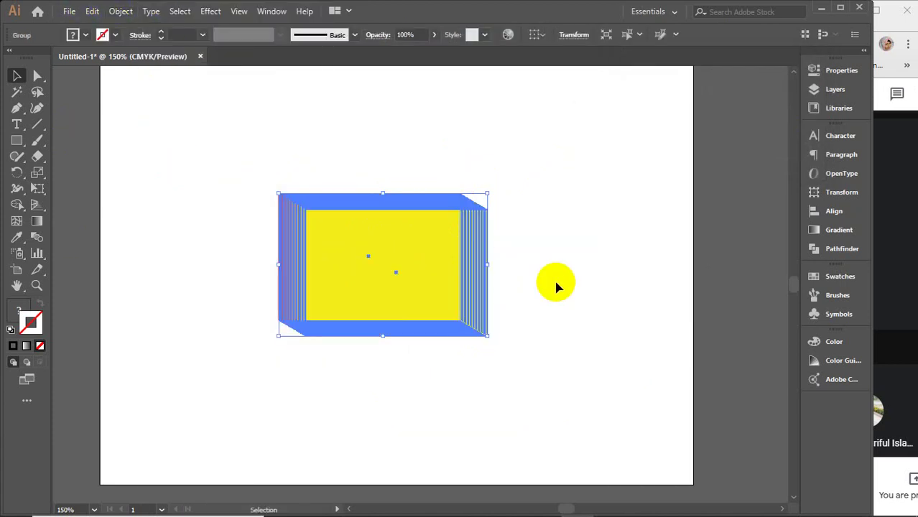
{"action": "right_click", "coordinate": [343, 248]}
{"action": "left_click", "coordinate": [446, 359]}
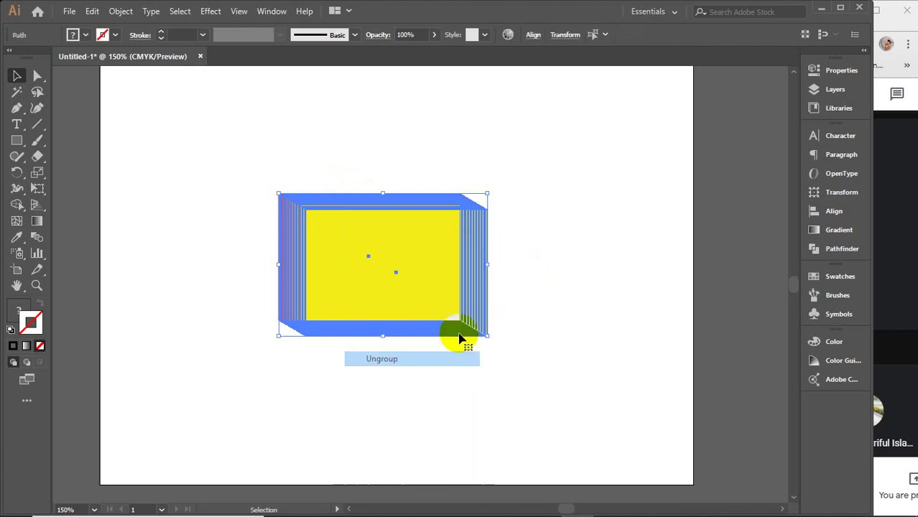
{"action": "left_click", "coordinate": [640, 265]}
Move the front yellow rectangle below the artboard and the red rectangle further left.
{"action": "scroll", "coordinate": [635, 255], "scroll_direction": "down", "scroll_amount": 2}
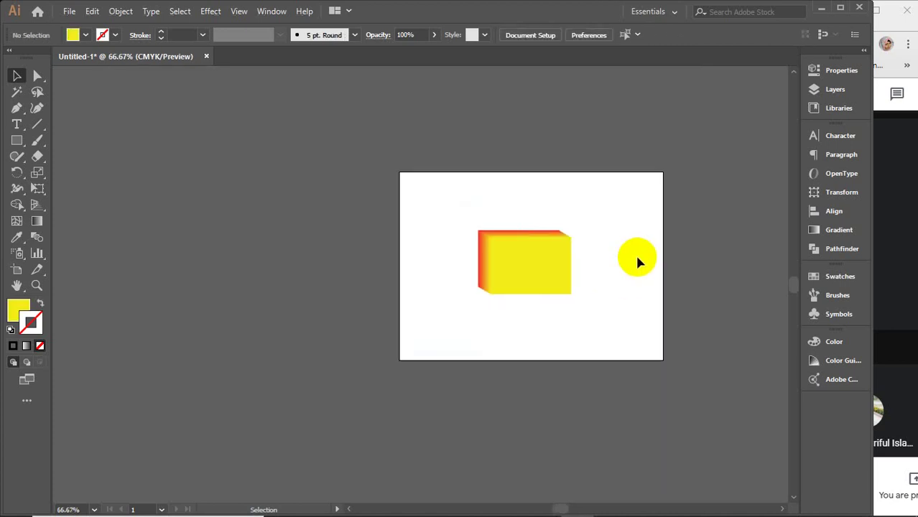
{"action": "left_click_drag", "start_coordinate": [655, 303], "coordinate": [438, 246]}
{"action": "left_click_drag", "start_coordinate": [309, 203], "coordinate": [341, 370]}
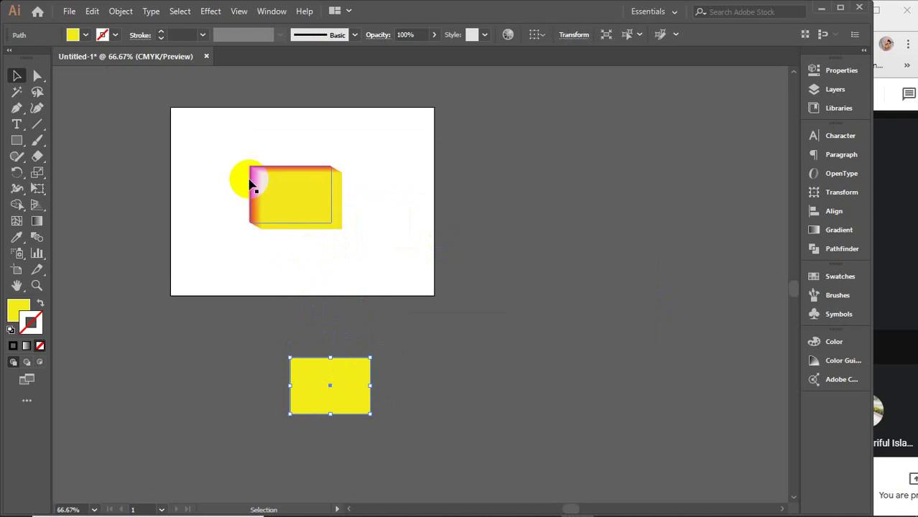
{"action": "scroll", "coordinate": [250, 184], "scroll_direction": "up", "scroll_amount": 4}
{"action": "scroll", "coordinate": [250, 184], "scroll_direction": "up", "scroll_amount": 3}
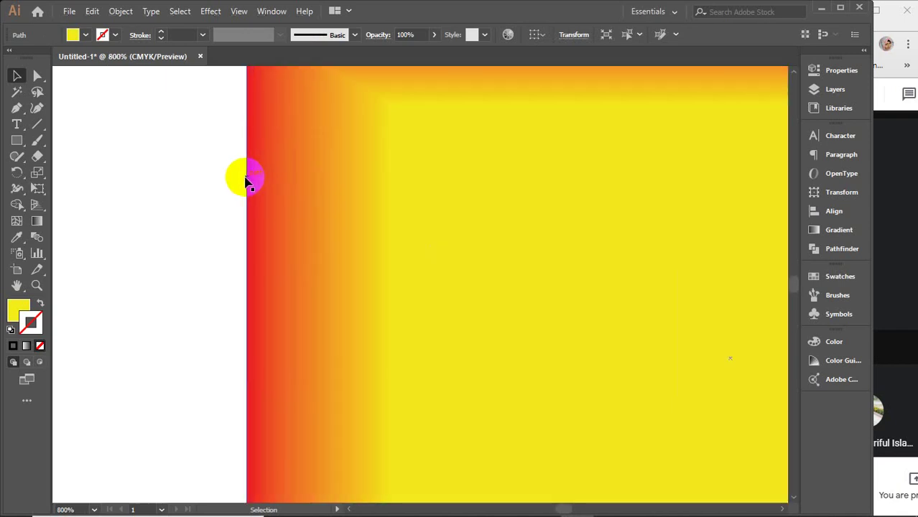
{"action": "left_click_drag", "start_coordinate": [247, 181], "coordinate": [146, 188]}
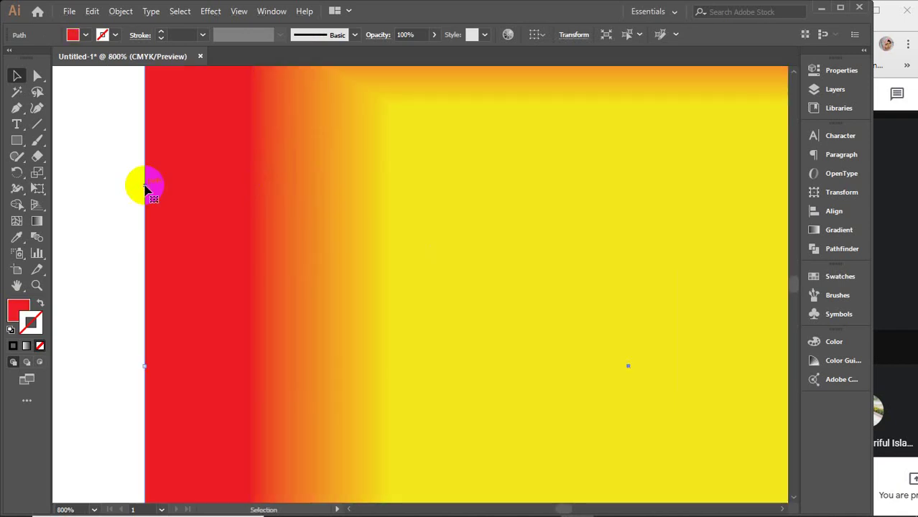
{"action": "scroll", "coordinate": [146, 189], "scroll_direction": "down", "scroll_amount": 3}
{"action": "scroll", "coordinate": [146, 188], "scroll_direction": "down", "scroll_amount": 1}
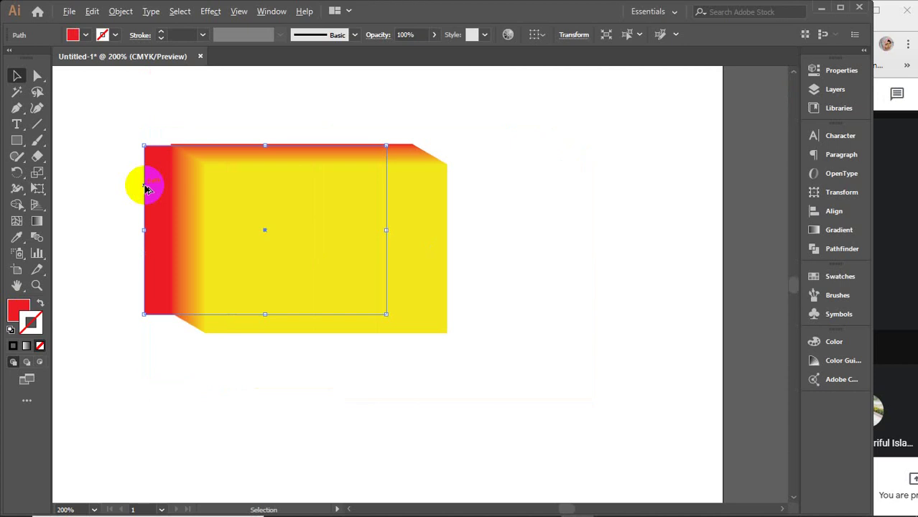
{"action": "scroll", "coordinate": [145, 188], "scroll_direction": "up", "scroll_amount": 2}
{"action": "scroll", "coordinate": [145, 188], "scroll_direction": "up", "scroll_amount": 2}
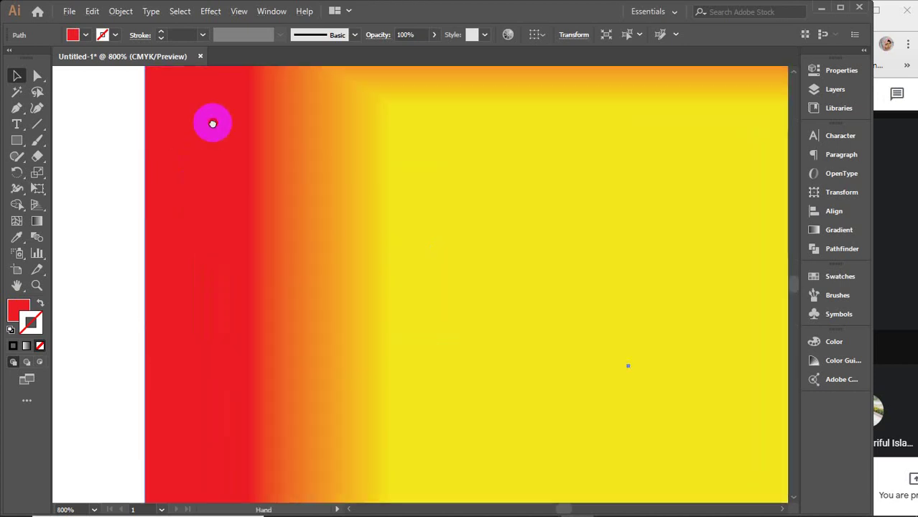
Nudge the gradient shape's top anchor upward, then zoom to 100%.
{"action": "left_click_drag", "start_coordinate": [214, 123], "coordinate": [244, 322]}
{"action": "left_click_drag", "start_coordinate": [252, 271], "coordinate": [251, 270]}
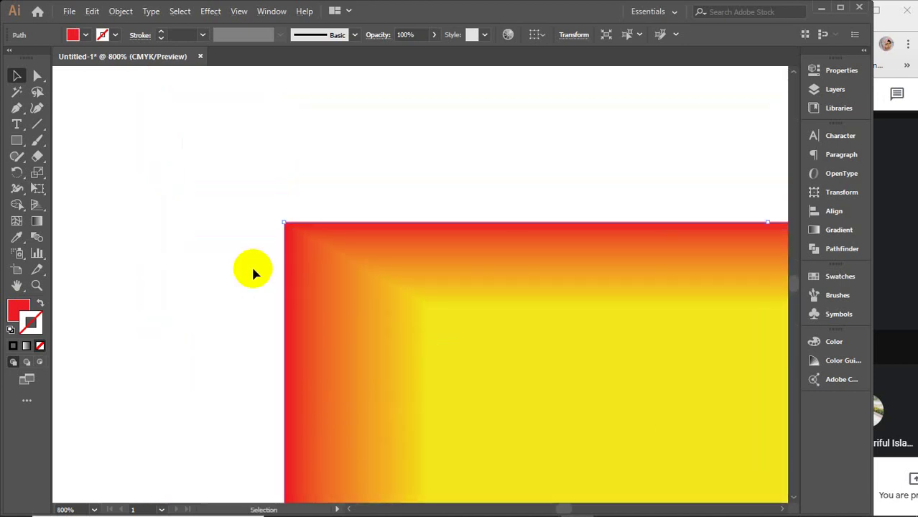
{"action": "left_click", "coordinate": [285, 224]}
{"action": "key", "text": "Up"}
{"action": "key", "text": "Up"}
{"action": "key", "text": "Up"}
{"action": "key", "text": "Up"}
{"action": "key", "text": "Up"}
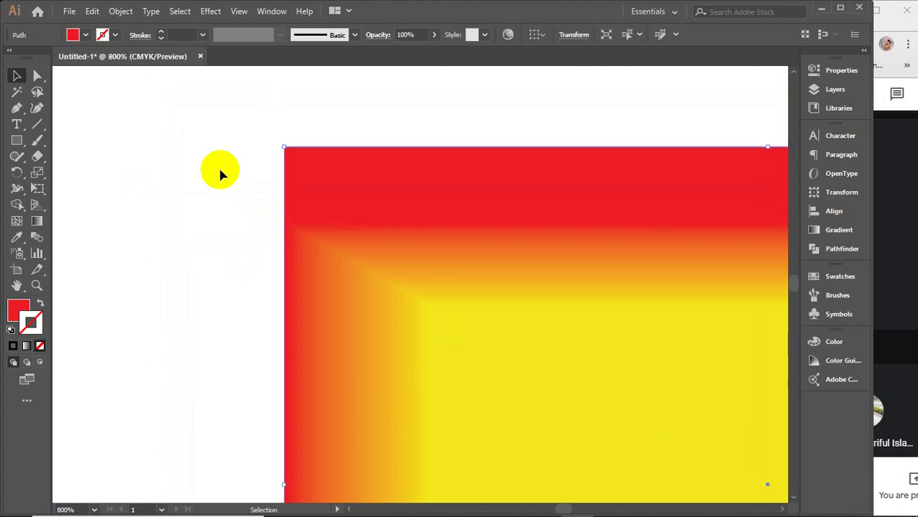
{"action": "key", "text": "ctrl+1"}
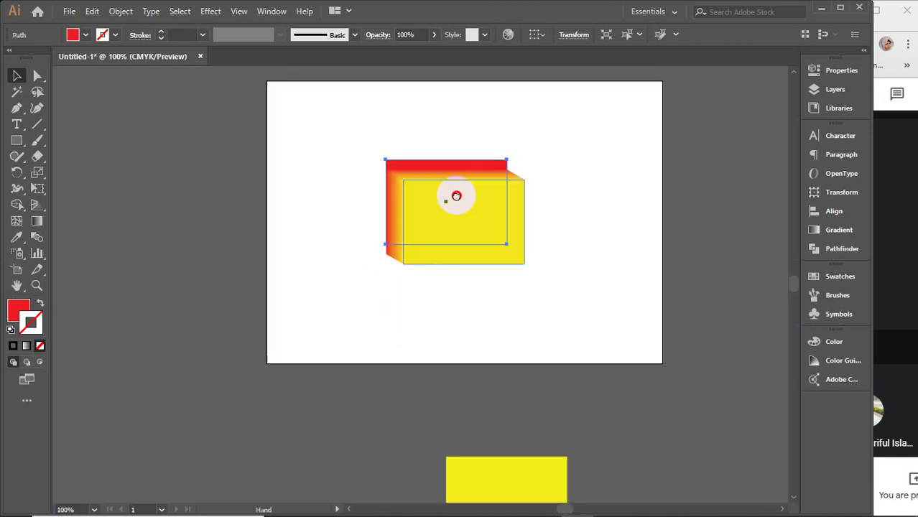
Drag yellow rectangle copies into a stepped trail rising up the right side and across the top.
{"action": "left_click_drag", "start_coordinate": [456, 196], "coordinate": [456, 178]}
{"action": "mouse_move", "coordinate": [414, 146]}
{"action": "left_mouse_down"}
{"action": "mouse_move", "coordinate": [323, 415]}
{"action": "mouse_move", "coordinate": [304, 378]}
{"action": "mouse_move", "coordinate": [467, 469]}
{"action": "left_mouse_up"}
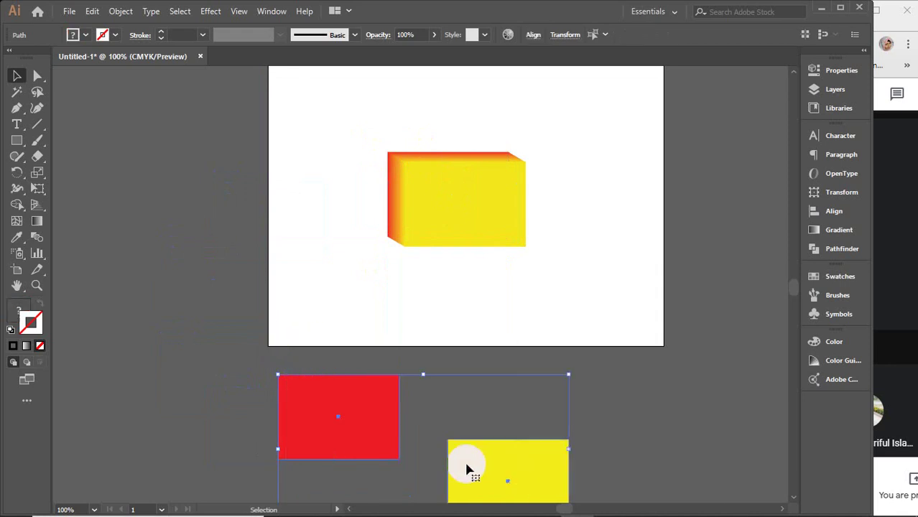
{"action": "mouse_move", "coordinate": [451, 193]}
{"action": "left_mouse_down"}
{"action": "mouse_move", "coordinate": [662, 283]}
{"action": "mouse_move", "coordinate": [743, 181]}
{"action": "left_mouse_up"}
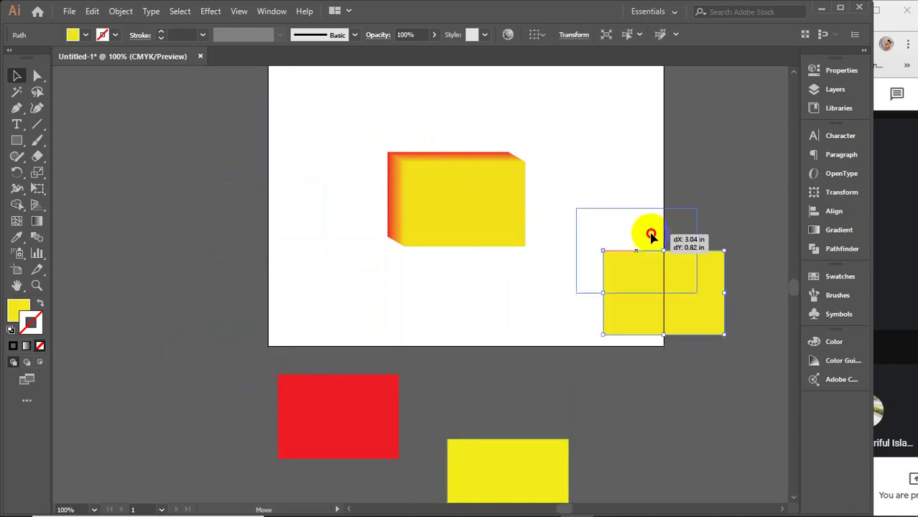
{"action": "mouse_move", "coordinate": [456, 191]}
{"action": "left_mouse_down"}
{"action": "mouse_move", "coordinate": [641, 135]}
{"action": "mouse_move", "coordinate": [555, 107]}
{"action": "left_mouse_up"}
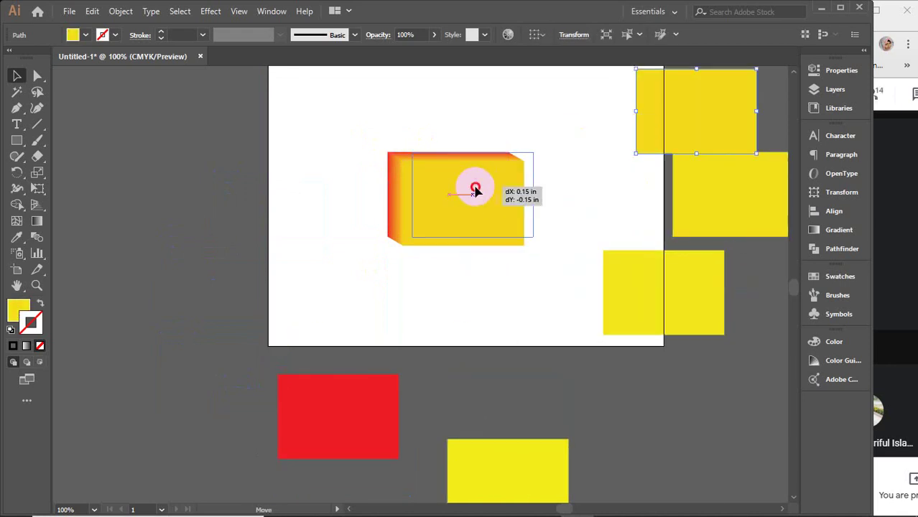
{"action": "mouse_move", "coordinate": [609, 278]}
{"action": "left_mouse_down"}
{"action": "mouse_move", "coordinate": [514, 474]}
{"action": "mouse_move", "coordinate": [513, 463]}
{"action": "left_mouse_up"}
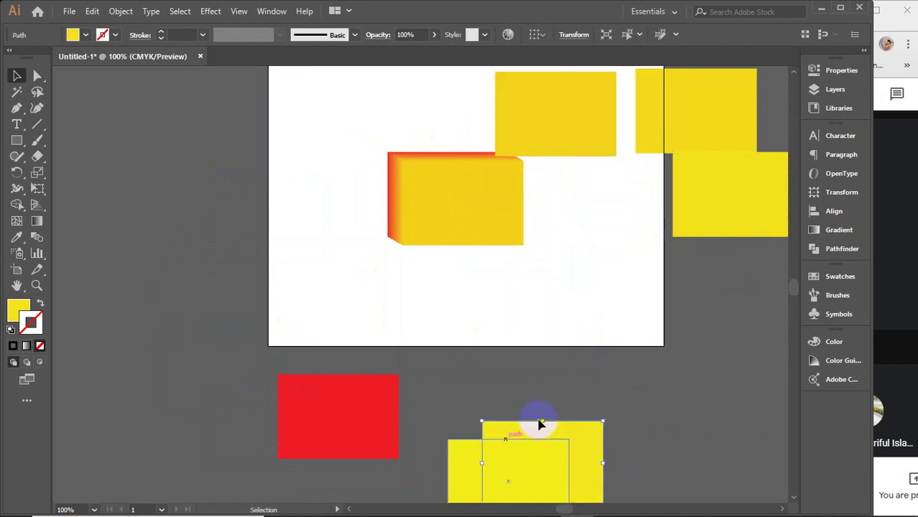
{"action": "mouse_move", "coordinate": [717, 212]}
{"action": "left_mouse_down"}
{"action": "mouse_move", "coordinate": [579, 423]}
{"action": "mouse_move", "coordinate": [549, 451]}
{"action": "left_mouse_up"}
{"action": "left_click_drag", "start_coordinate": [695, 150], "coordinate": [588, 456]}
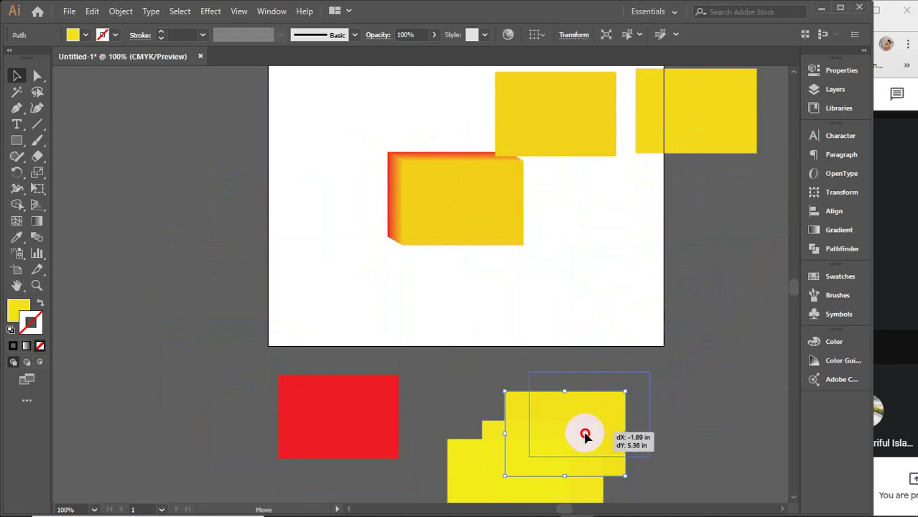
{"action": "mouse_move", "coordinate": [569, 150]}
{"action": "left_mouse_down"}
{"action": "mouse_move", "coordinate": [597, 235]}
{"action": "mouse_move", "coordinate": [616, 412]}
{"action": "left_mouse_up"}
{"action": "left_click_drag", "start_coordinate": [622, 370], "coordinate": [643, 340]}
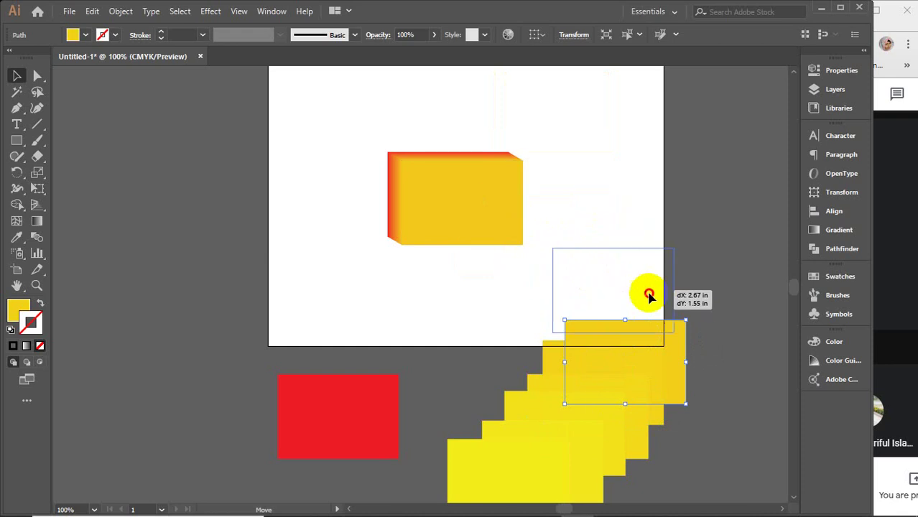
{"action": "mouse_move", "coordinate": [643, 340]}
{"action": "left_mouse_down"}
{"action": "mouse_move", "coordinate": [703, 278]}
{"action": "mouse_move", "coordinate": [692, 209]}
{"action": "mouse_move", "coordinate": [752, 198]}
{"action": "mouse_move", "coordinate": [704, 136]}
{"action": "mouse_move", "coordinate": [694, 140]}
{"action": "left_mouse_up"}
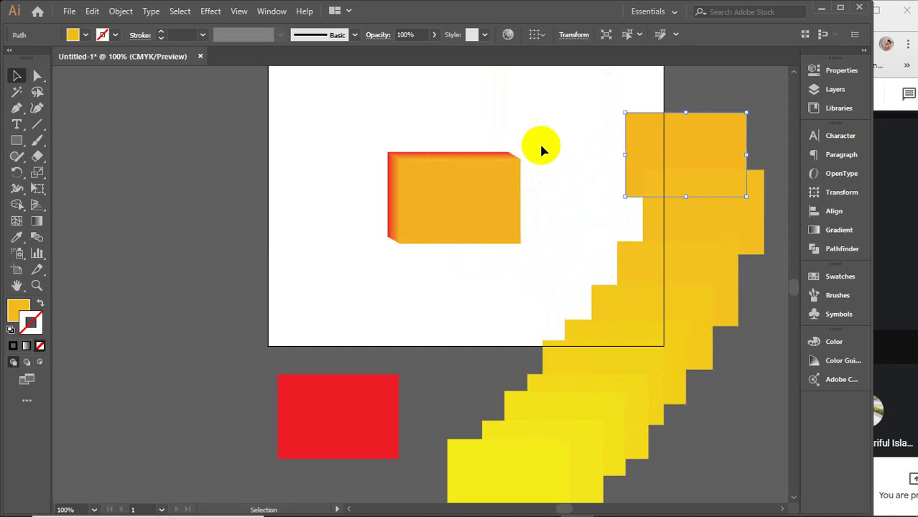
{"action": "mouse_move", "coordinate": [539, 146]}
{"action": "left_mouse_down"}
{"action": "mouse_move", "coordinate": [647, 122]}
{"action": "mouse_move", "coordinate": [572, 141]}
{"action": "mouse_move", "coordinate": [564, 112]}
{"action": "mouse_move", "coordinate": [458, 127]}
{"action": "mouse_move", "coordinate": [333, 105]}
{"action": "mouse_move", "coordinate": [337, 144]}
{"action": "left_mouse_up"}
Continue copies across the top and down the left side, with orange copies along the bottom.
{"action": "left_click_drag", "start_coordinate": [427, 214], "coordinate": [277, 213]}
{"action": "mouse_move", "coordinate": [427, 220]}
{"action": "left_mouse_down"}
{"action": "mouse_move", "coordinate": [251, 279]}
{"action": "mouse_move", "coordinate": [298, 337]}
{"action": "left_mouse_up"}
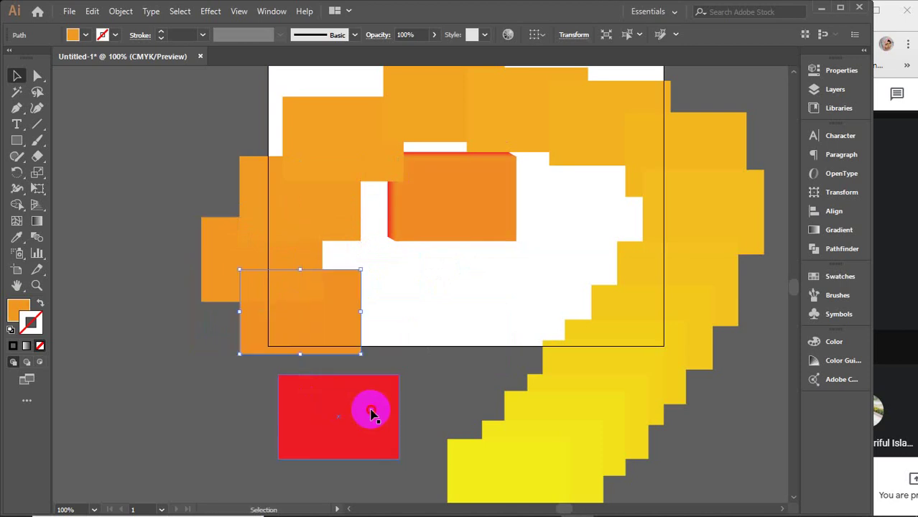
{"action": "mouse_move", "coordinate": [371, 411]}
{"action": "left_mouse_down"}
{"action": "mouse_move", "coordinate": [150, 180]}
{"action": "mouse_move", "coordinate": [154, 150]}
{"action": "left_mouse_up"}
{"action": "mouse_move", "coordinate": [461, 200]}
{"action": "left_mouse_down"}
{"action": "mouse_move", "coordinate": [278, 374]}
{"action": "mouse_move", "coordinate": [349, 408]}
{"action": "mouse_move", "coordinate": [318, 408]}
{"action": "mouse_move", "coordinate": [327, 397]}
{"action": "mouse_move", "coordinate": [352, 468]}
{"action": "left_mouse_up"}
{"action": "left_click_drag", "start_coordinate": [467, 242], "coordinate": [424, 447]}
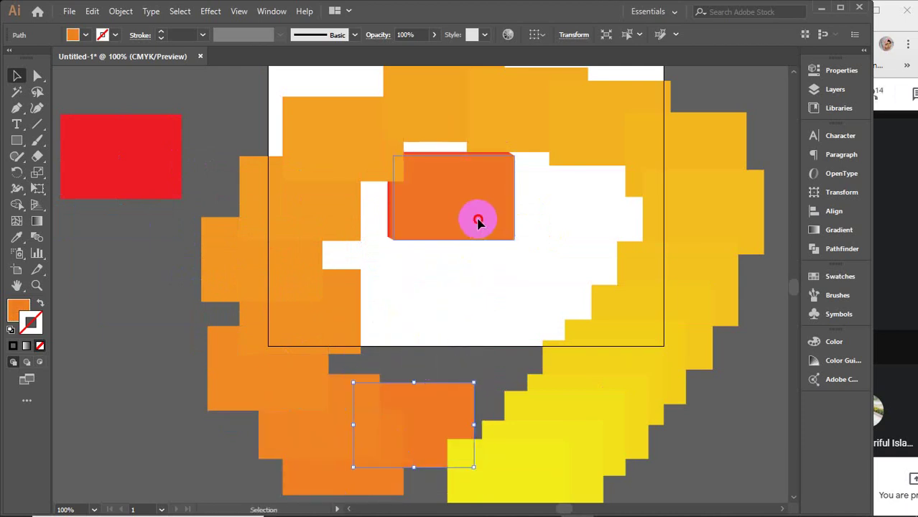
{"action": "left_click_drag", "start_coordinate": [475, 219], "coordinate": [489, 392]}
Curve orange and red copies inward along the ring toward its centre.
{"action": "mouse_move", "coordinate": [496, 209]}
{"action": "left_mouse_down"}
{"action": "mouse_move", "coordinate": [537, 328]}
{"action": "mouse_move", "coordinate": [588, 295]}
{"action": "left_mouse_up"}
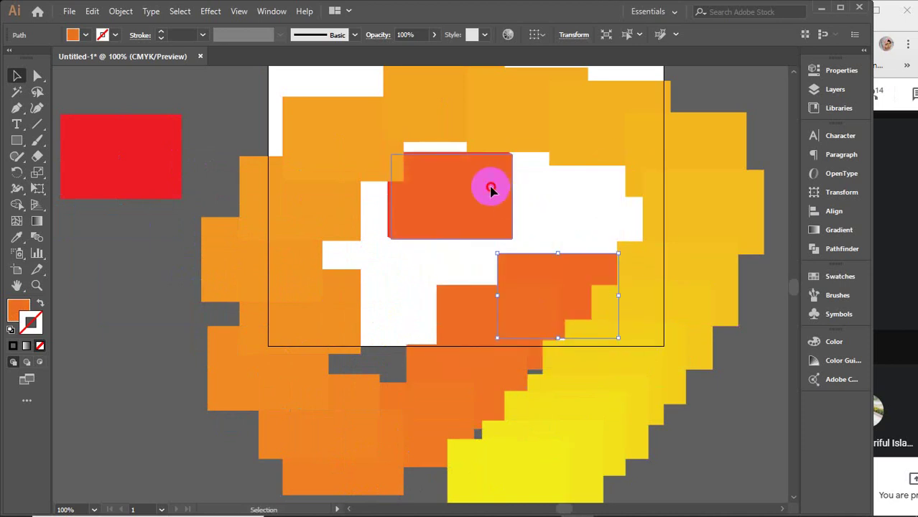
{"action": "left_click_drag", "start_coordinate": [492, 184], "coordinate": [626, 228]}
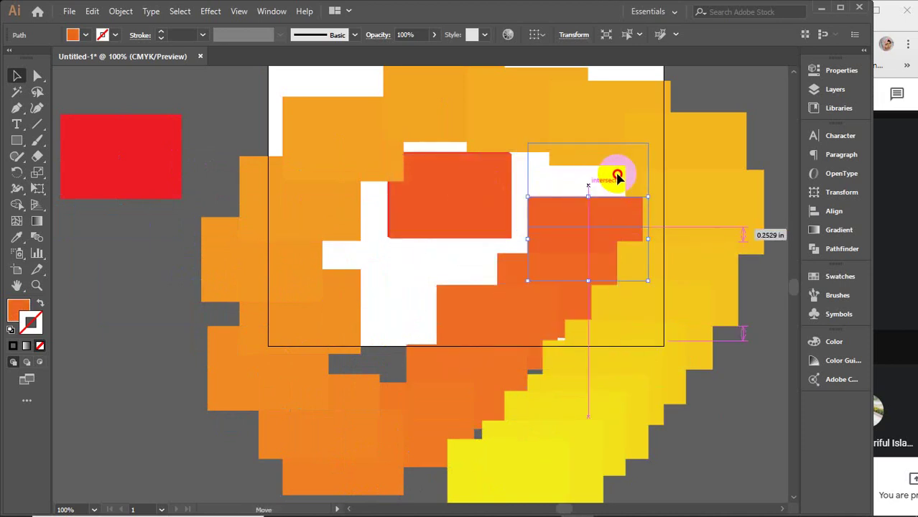
{"action": "mouse_move", "coordinate": [481, 186]}
{"action": "left_mouse_down"}
{"action": "mouse_move", "coordinate": [634, 169]}
{"action": "mouse_move", "coordinate": [555, 158]}
{"action": "mouse_move", "coordinate": [431, 224]}
{"action": "mouse_move", "coordinate": [332, 231]}
{"action": "left_mouse_up"}
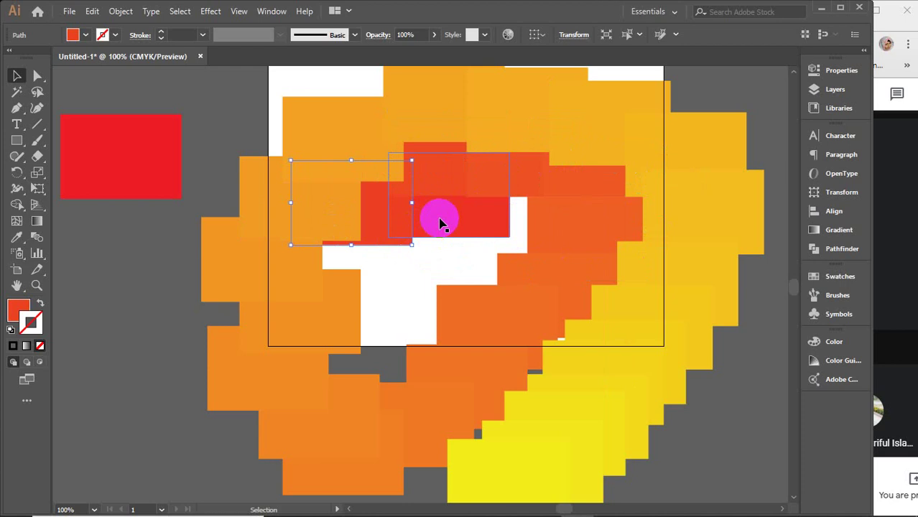
{"action": "mouse_move", "coordinate": [435, 223]}
{"action": "left_mouse_down"}
{"action": "mouse_move", "coordinate": [367, 298]}
{"action": "mouse_move", "coordinate": [429, 314]}
{"action": "left_mouse_up"}
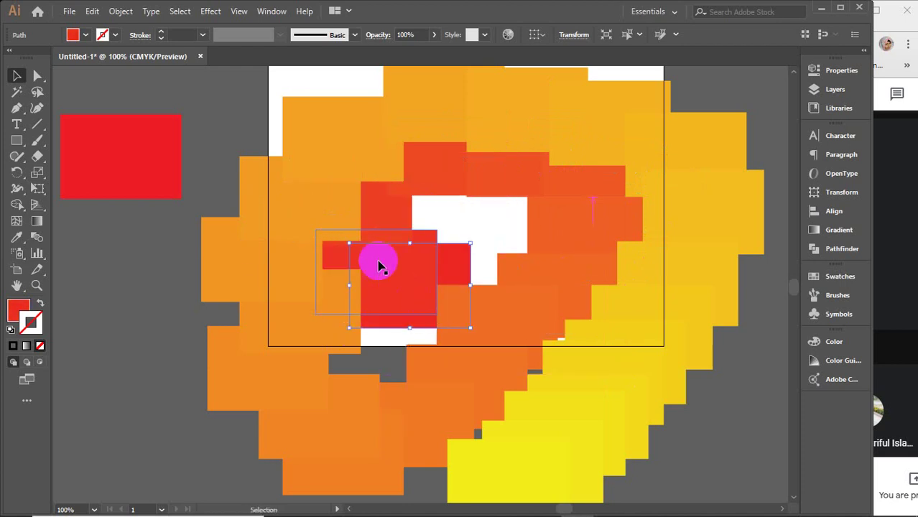
{"action": "left_click_drag", "start_coordinate": [408, 279], "coordinate": [470, 218]}
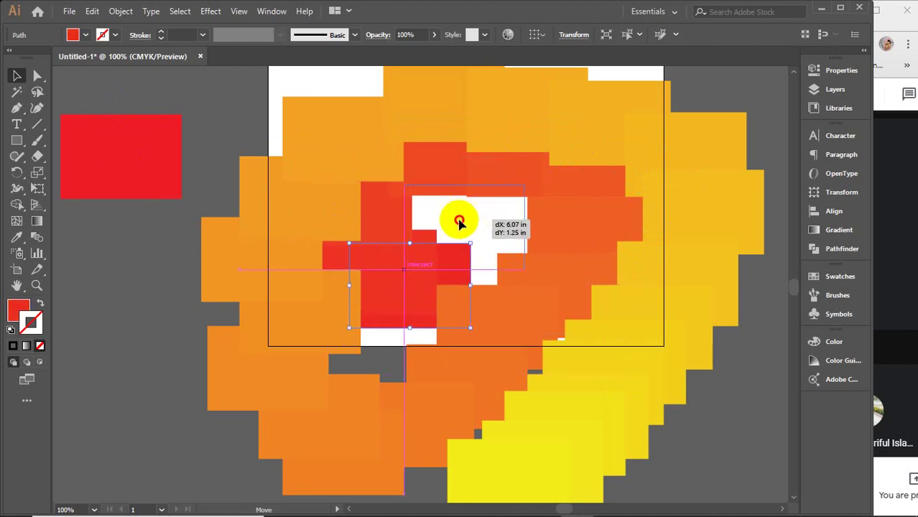
{"action": "left_click_drag", "start_coordinate": [144, 130], "coordinate": [170, 109]}
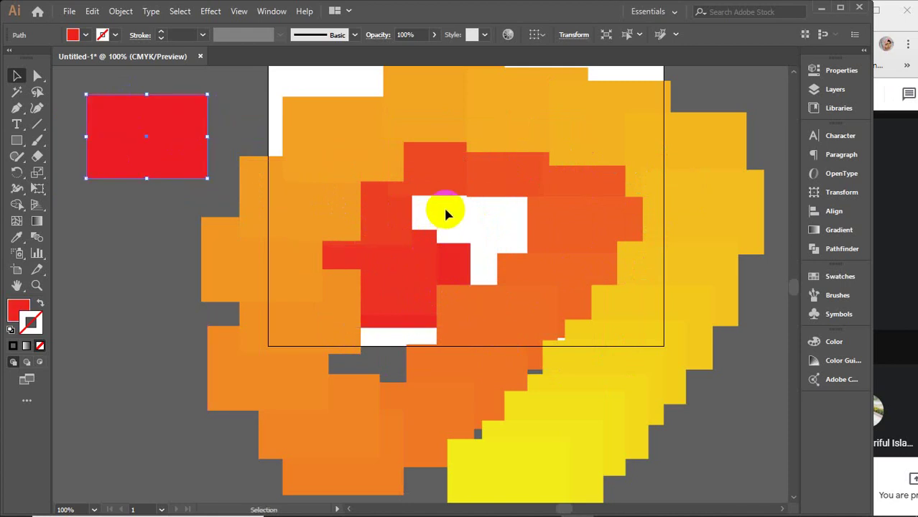
{"action": "scroll", "coordinate": [446, 212], "scroll_direction": "down", "scroll_amount": 2}
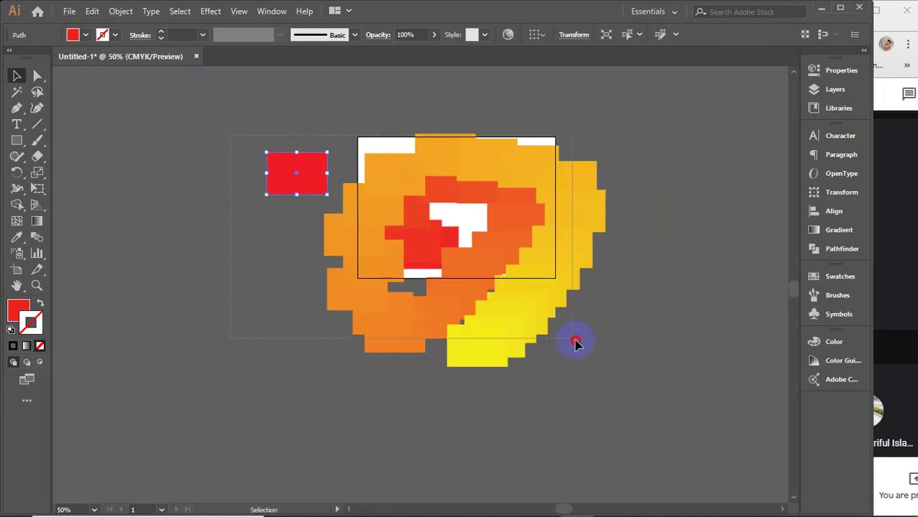
Add a yellow copy along the ring and move the red rectangle into the spiral's centre.
{"action": "mouse_move", "coordinate": [451, 199]}
{"action": "left_mouse_down"}
{"action": "mouse_move", "coordinate": [671, 400]}
{"action": "mouse_move", "coordinate": [502, 247]}
{"action": "left_mouse_up"}
{"action": "left_click", "coordinate": [690, 281]}
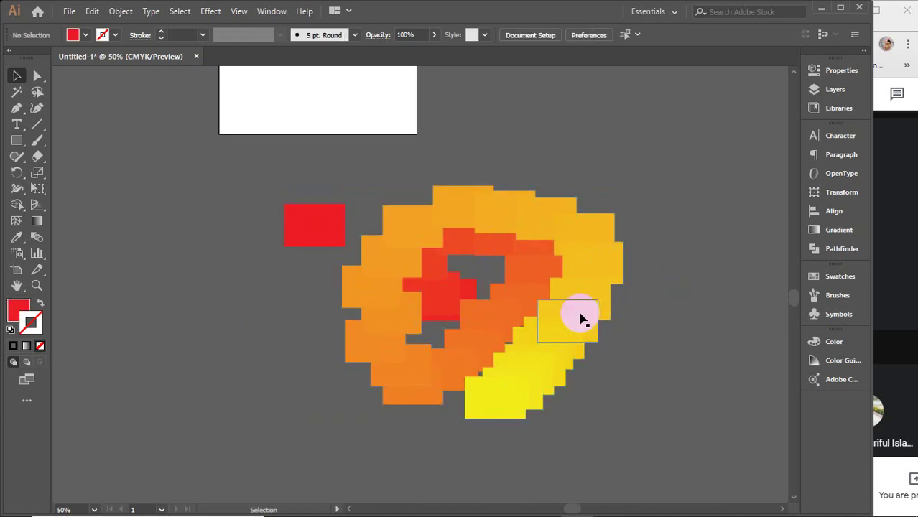
{"action": "scroll", "coordinate": [497, 309], "scroll_direction": "up", "scroll_amount": 2}
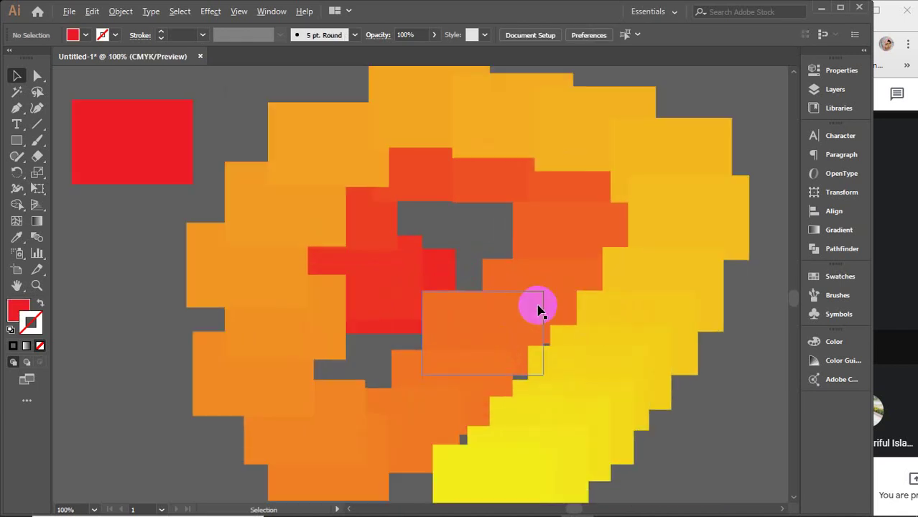
{"action": "scroll", "coordinate": [539, 310], "scroll_direction": "down", "scroll_amount": 1}
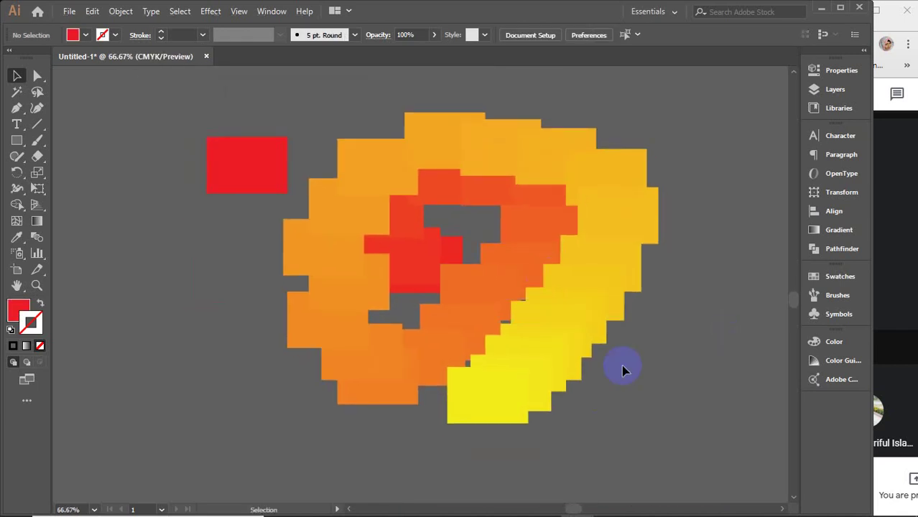
{"action": "left_click_drag", "start_coordinate": [492, 390], "coordinate": [549, 352]}
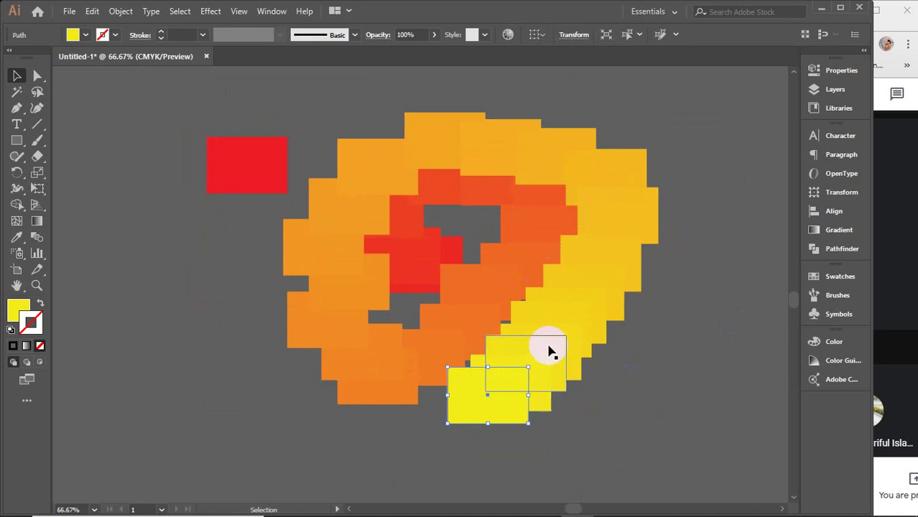
{"action": "mouse_move", "coordinate": [549, 352]}
{"action": "left_mouse_down"}
{"action": "mouse_move", "coordinate": [482, 137]}
{"action": "mouse_move", "coordinate": [410, 154]}
{"action": "mouse_move", "coordinate": [328, 225]}
{"action": "mouse_move", "coordinate": [324, 297]}
{"action": "mouse_move", "coordinate": [366, 368]}
{"action": "mouse_move", "coordinate": [508, 283]}
{"action": "mouse_move", "coordinate": [496, 192]}
{"action": "mouse_move", "coordinate": [404, 250]}
{"action": "mouse_move", "coordinate": [464, 263]}
{"action": "mouse_move", "coordinate": [455, 255]}
{"action": "left_mouse_up"}
{"action": "mouse_move", "coordinate": [227, 147]}
{"action": "left_mouse_down"}
{"action": "mouse_move", "coordinate": [446, 243]}
{"action": "mouse_move", "coordinate": [433, 221]}
{"action": "left_mouse_up"}
{"action": "left_click", "coordinate": [710, 298]}
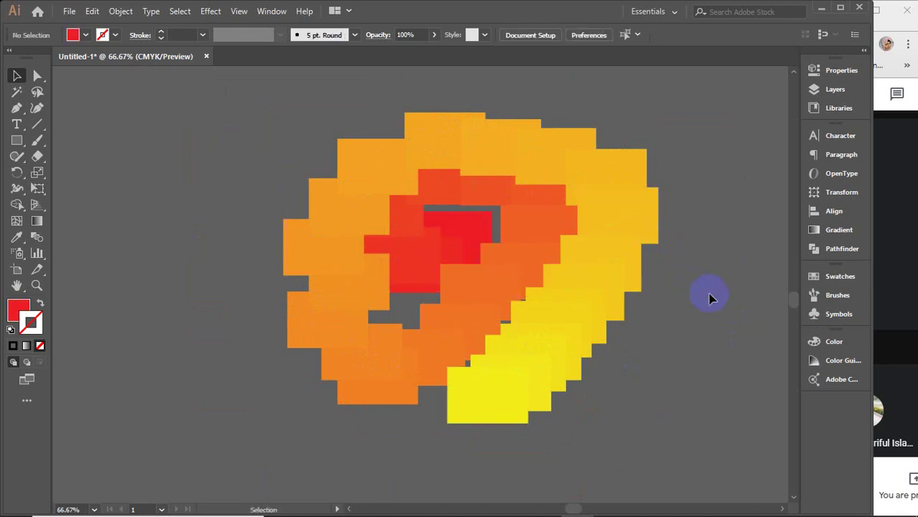
Select every rectangle in the spiral and delete them.
{"action": "scroll", "coordinate": [584, 281], "scroll_direction": "down", "scroll_amount": 2}
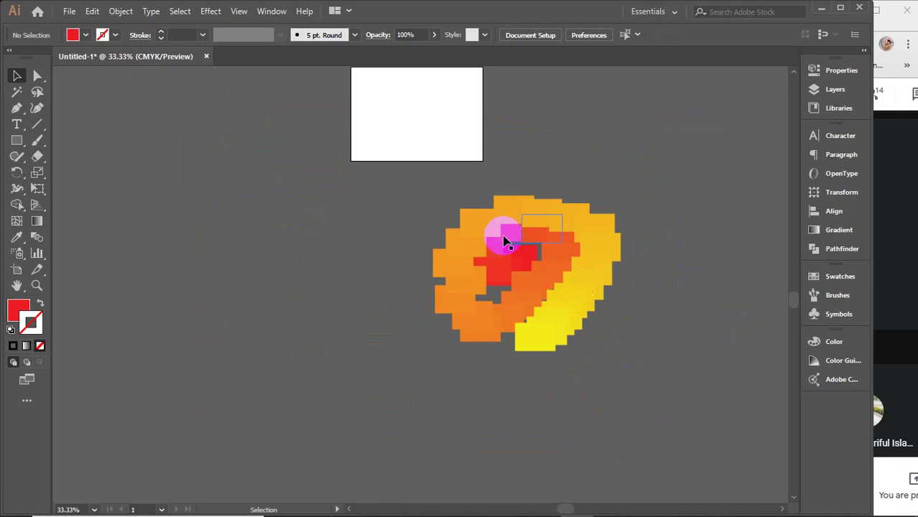
{"action": "left_click_drag", "start_coordinate": [293, 160], "coordinate": [668, 388]}
{"action": "key", "text": "Delete"}
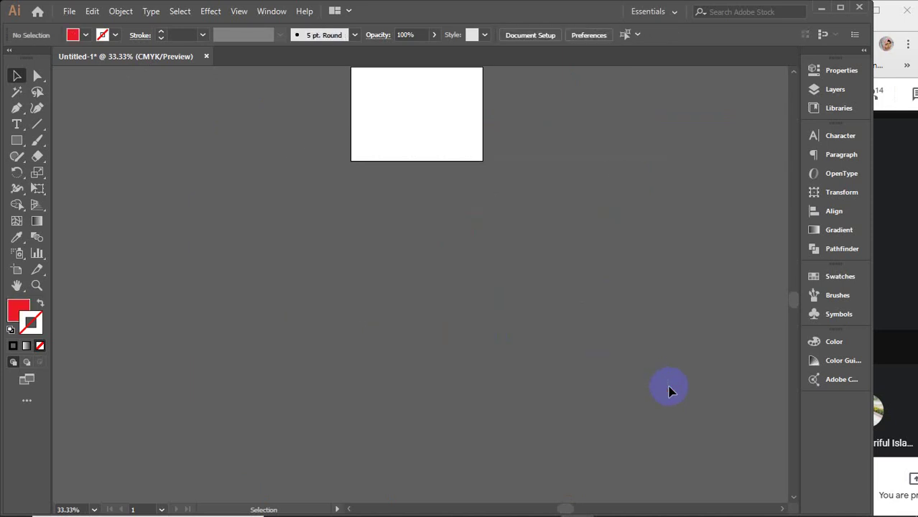
Draw a red 0.92-inch circle and a tiny second circle with the Ellipse tool.
{"action": "scroll", "coordinate": [668, 357], "scroll_direction": "up", "scroll_amount": 2}
{"action": "scroll", "coordinate": [474, 223], "scroll_direction": "up", "scroll_amount": 3}
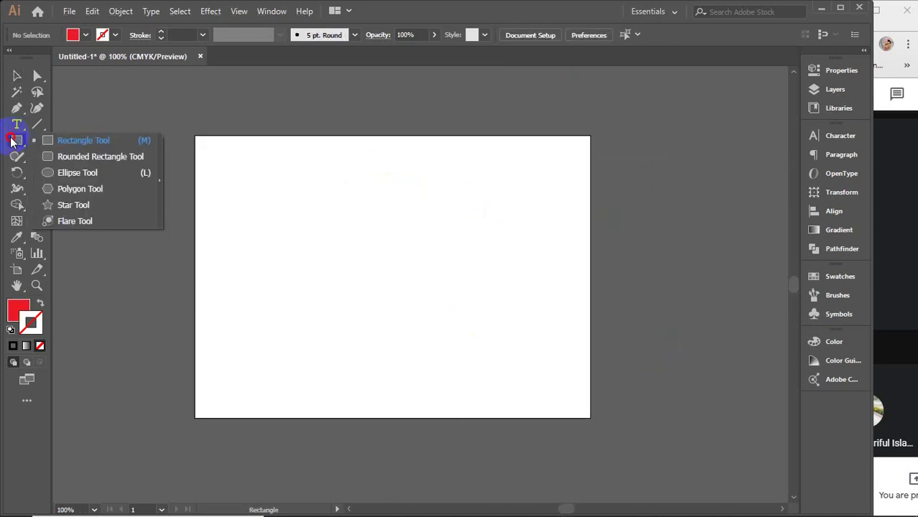
{"action": "left_click_drag", "start_coordinate": [11, 142], "coordinate": [72, 172]}
{"action": "mouse_move", "coordinate": [209, 194]}
{"action": "left_mouse_down"}
{"action": "mouse_move", "coordinate": [290, 259]}
{"action": "mouse_move", "coordinate": [286, 246]}
{"action": "left_mouse_up"}
{"action": "left_click_drag", "start_coordinate": [511, 328], "coordinate": [520, 338]}
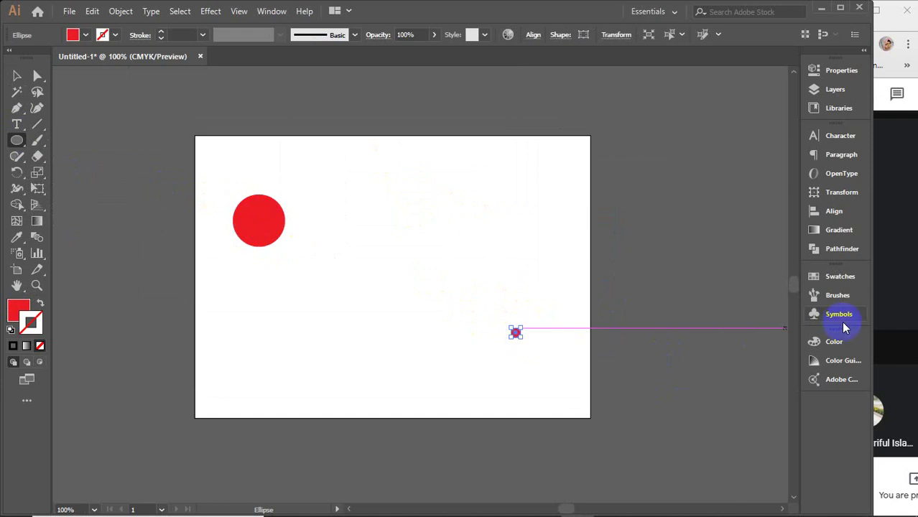
Give the tiny circle a yellow stroke, then shift it toward green in the Color panel.
{"action": "left_click", "coordinate": [828, 341]}
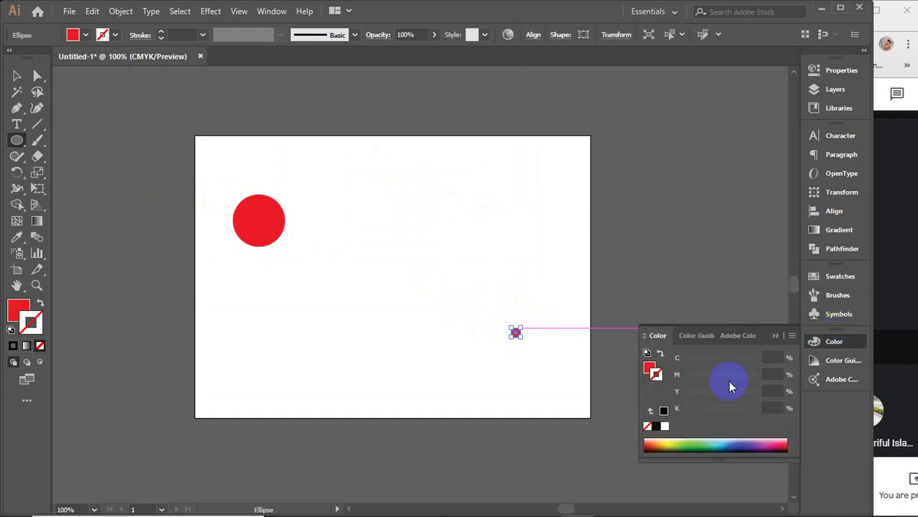
{"action": "left_click", "coordinate": [666, 440]}
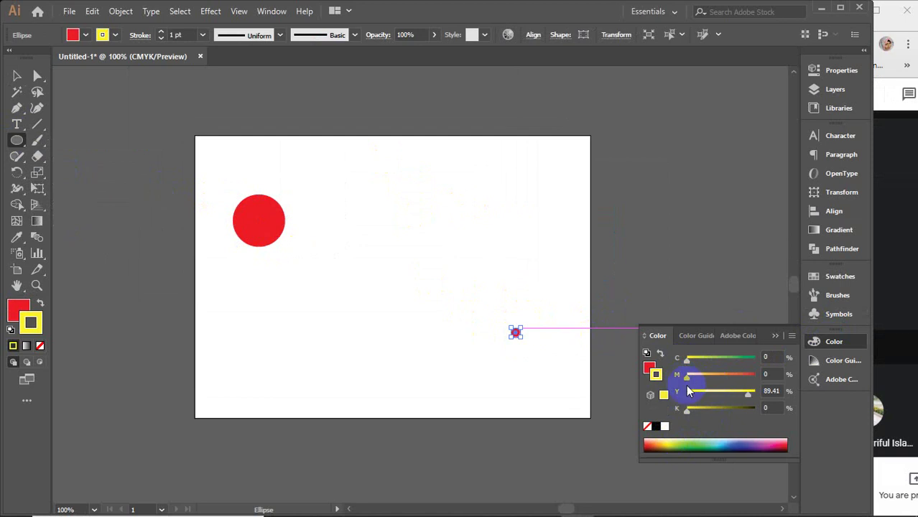
{"action": "left_click_drag", "start_coordinate": [687, 362], "coordinate": [775, 344]}
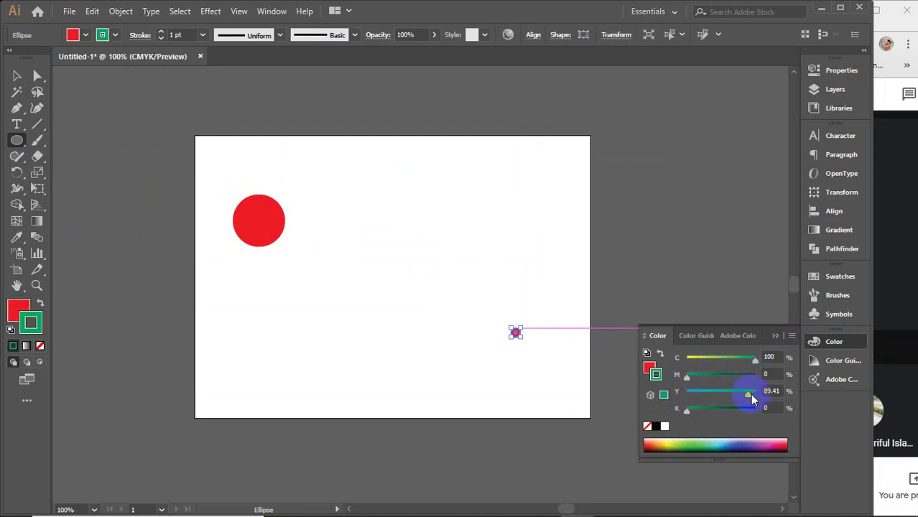
{"action": "left_click_drag", "start_coordinate": [749, 392], "coordinate": [575, 397]}
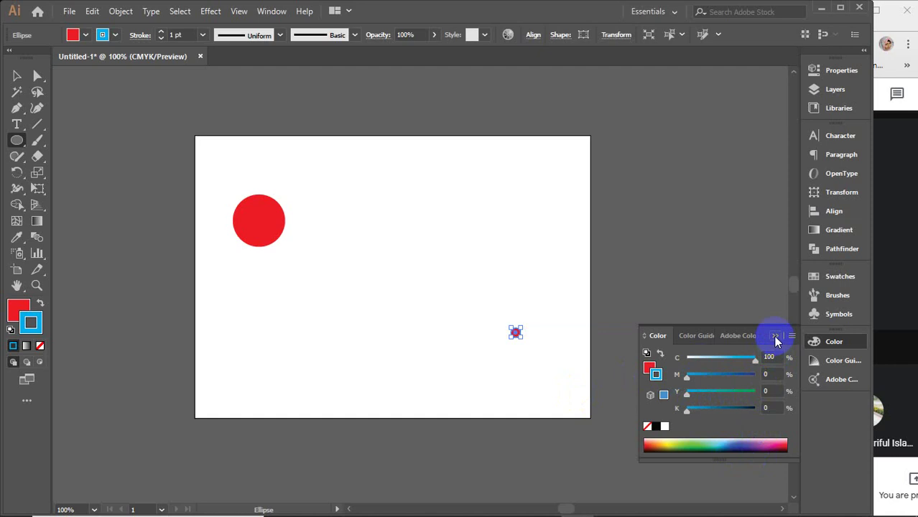
Remove the stroke and set the fill to C 100, M 0, Y 0.
{"action": "left_click", "coordinate": [38, 346]}
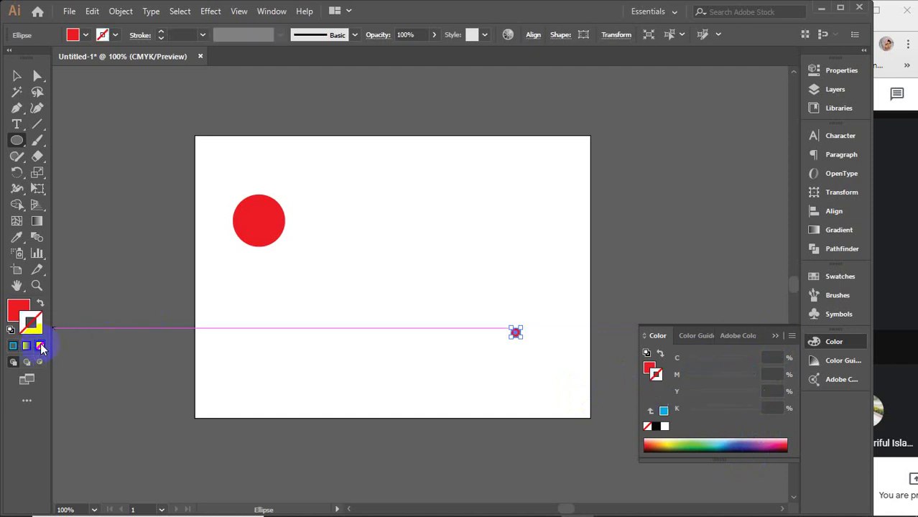
{"action": "left_click", "coordinate": [649, 367]}
{"action": "left_click_drag", "start_coordinate": [689, 360], "coordinate": [762, 359]}
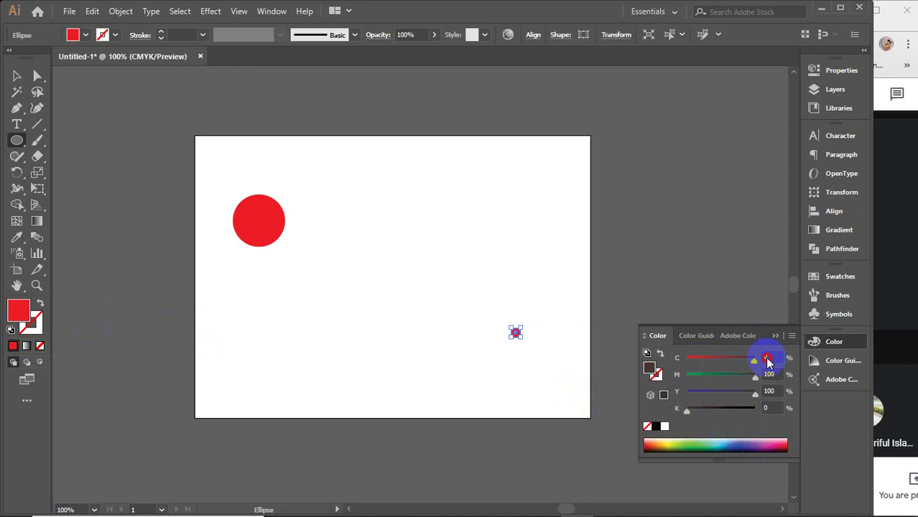
{"action": "left_click_drag", "start_coordinate": [756, 397], "coordinate": [686, 392]}
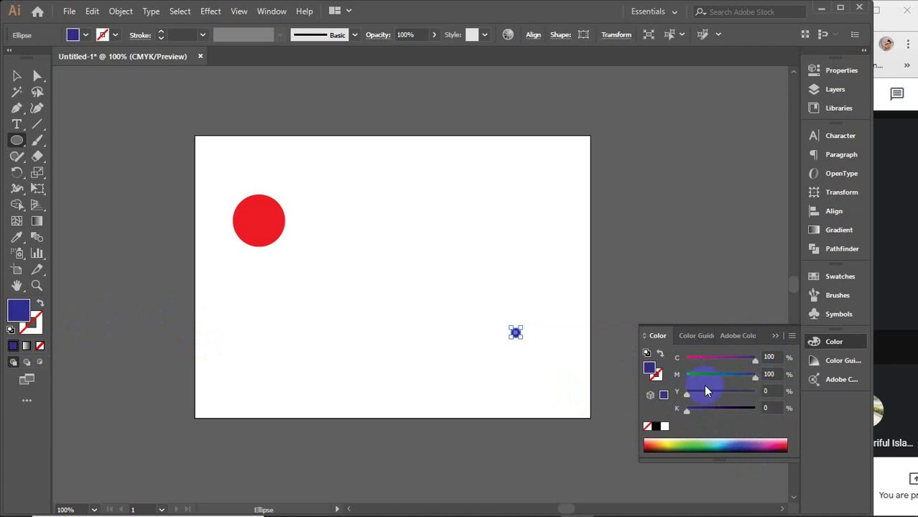
{"action": "left_click_drag", "start_coordinate": [754, 377], "coordinate": [612, 379]}
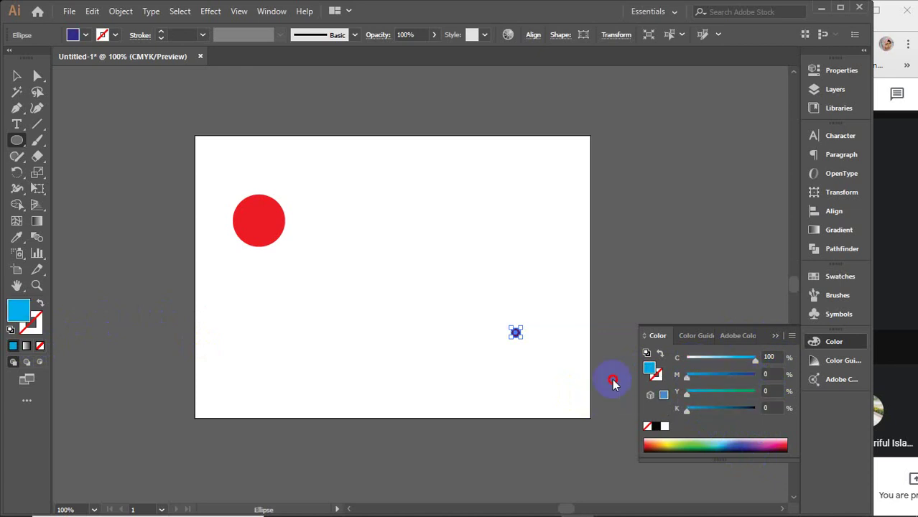
{"action": "left_click", "coordinate": [775, 335]}
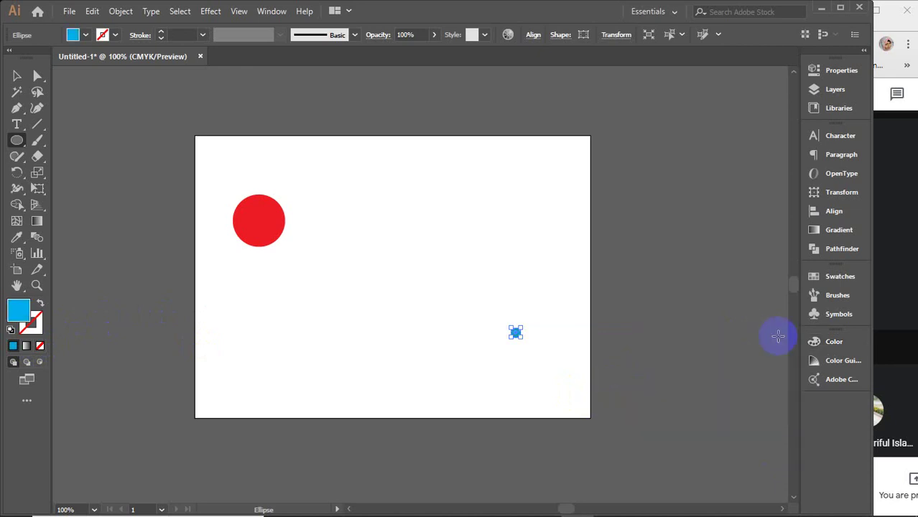
{"action": "left_click", "coordinate": [16, 77]}
Select the red circle and cyan dot and make a blend between them.
{"action": "left_click", "coordinate": [579, 253]}
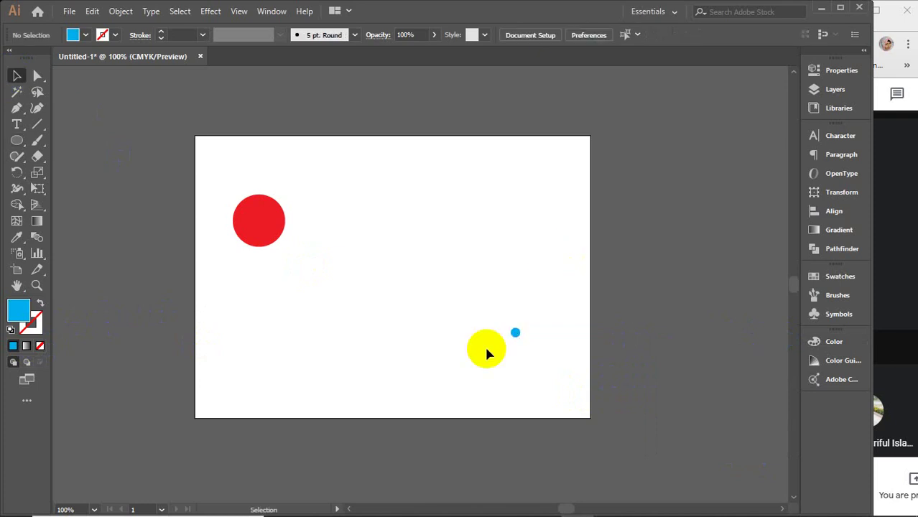
{"action": "left_click_drag", "start_coordinate": [205, 166], "coordinate": [644, 403]}
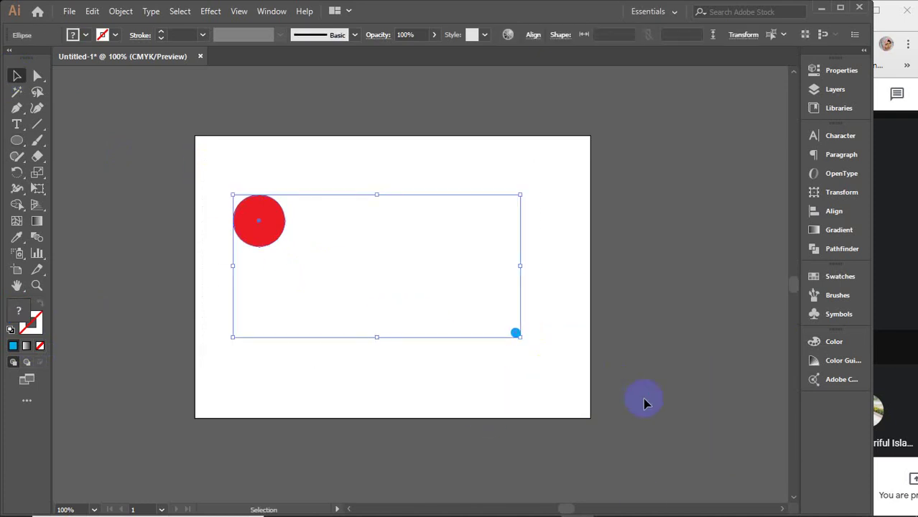
{"action": "left_click", "coordinate": [121, 11]}
{"action": "mouse_move", "coordinate": [172, 373]}
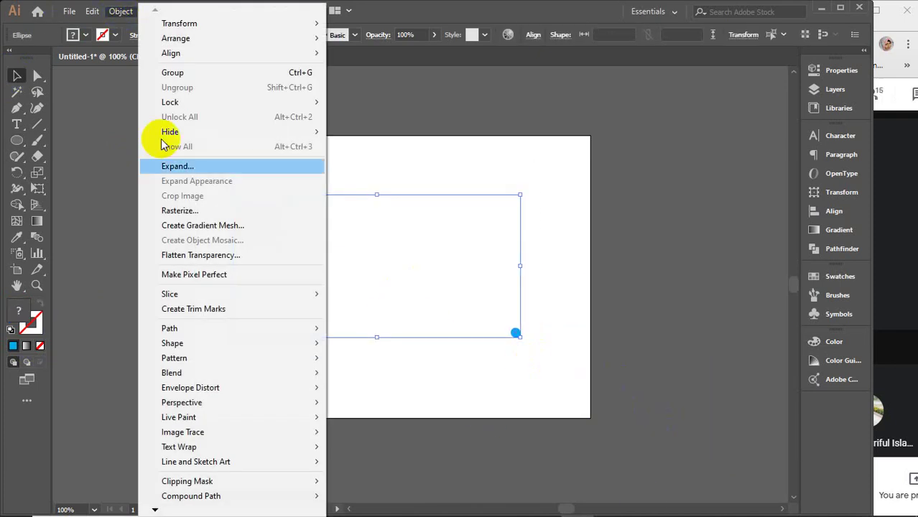
{"action": "left_click", "coordinate": [214, 372]}
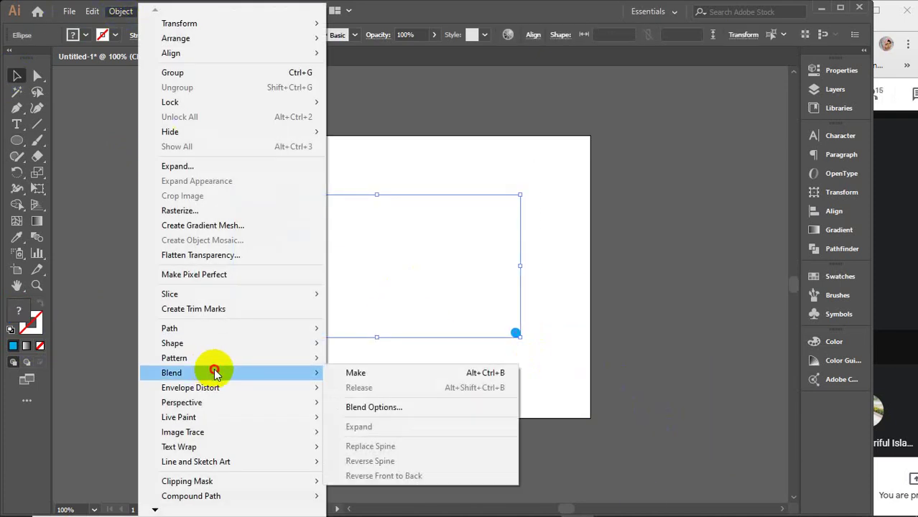
{"action": "left_click", "coordinate": [344, 375]}
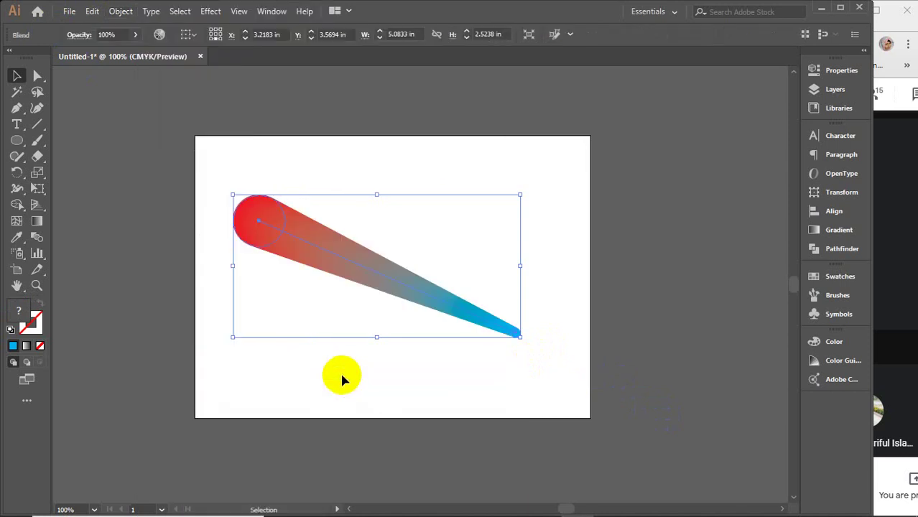
Zoom out and drag the red-to-cyan blend off the artboard to the upper left.
{"action": "left_click", "coordinate": [560, 371]}
{"action": "left_click", "coordinate": [248, 222]}
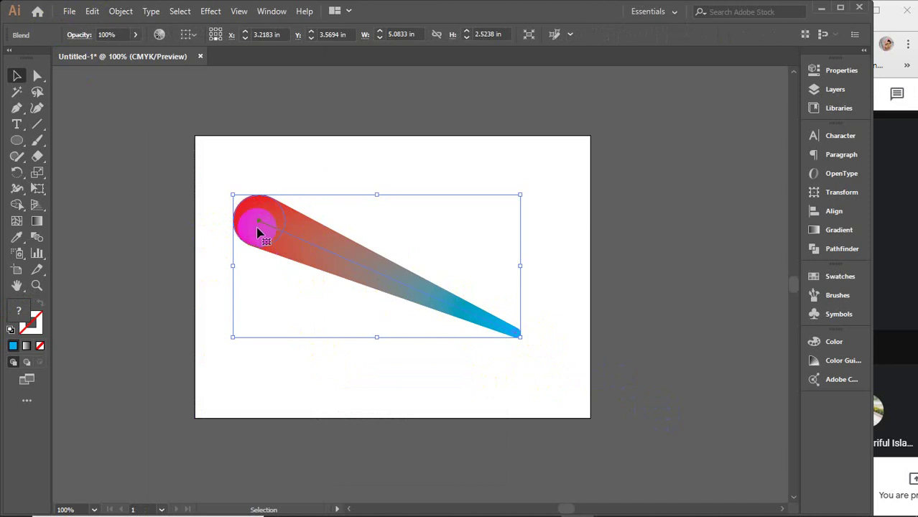
{"action": "left_click", "coordinate": [544, 358]}
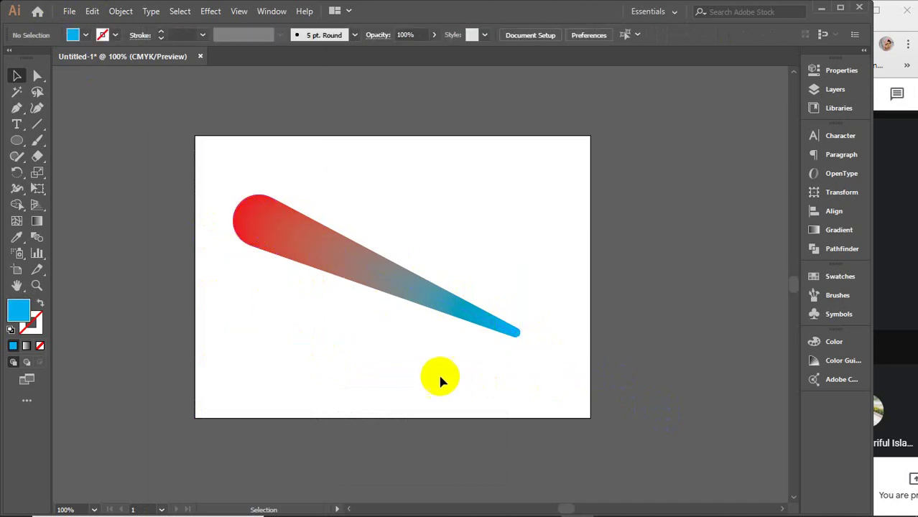
{"action": "scroll", "coordinate": [440, 383], "scroll_direction": "down", "scroll_amount": 2}
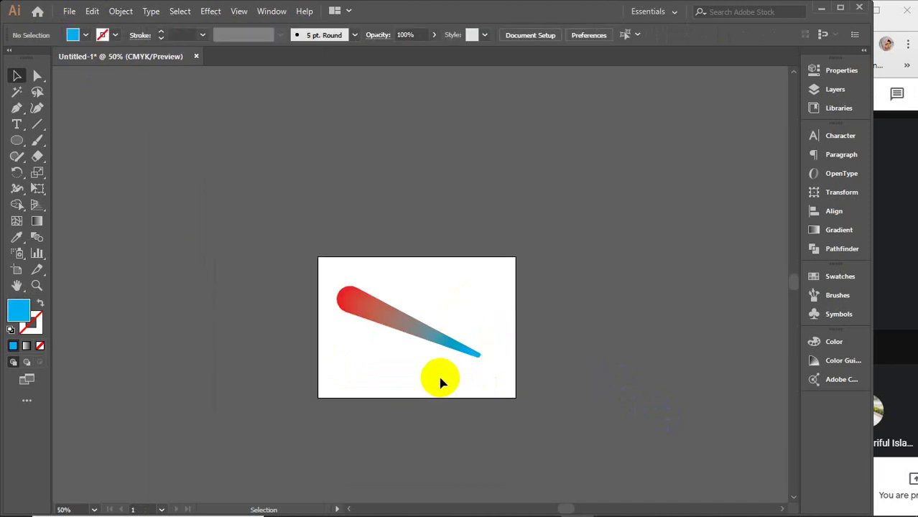
{"action": "left_click_drag", "start_coordinate": [383, 321], "coordinate": [239, 131]}
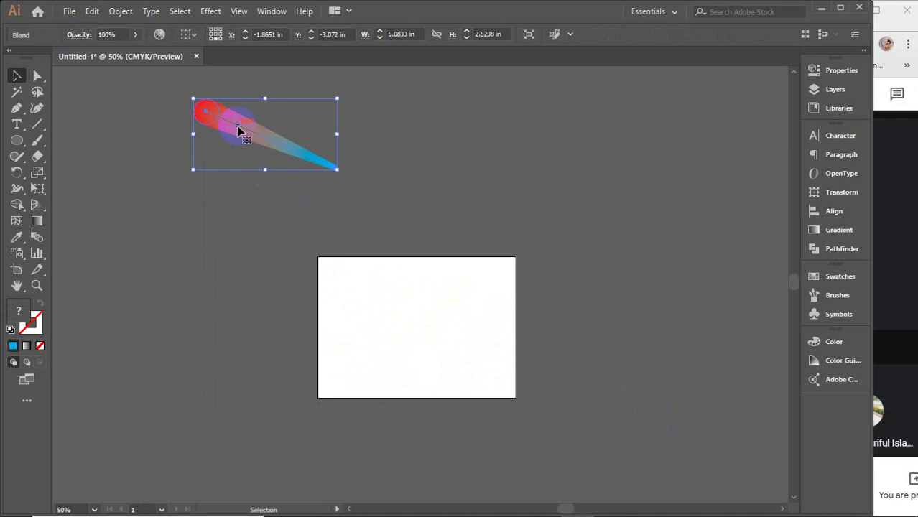
Zoom back in and draw a cyan circle near the artboard's lower left.
{"action": "left_click", "coordinate": [179, 234]}
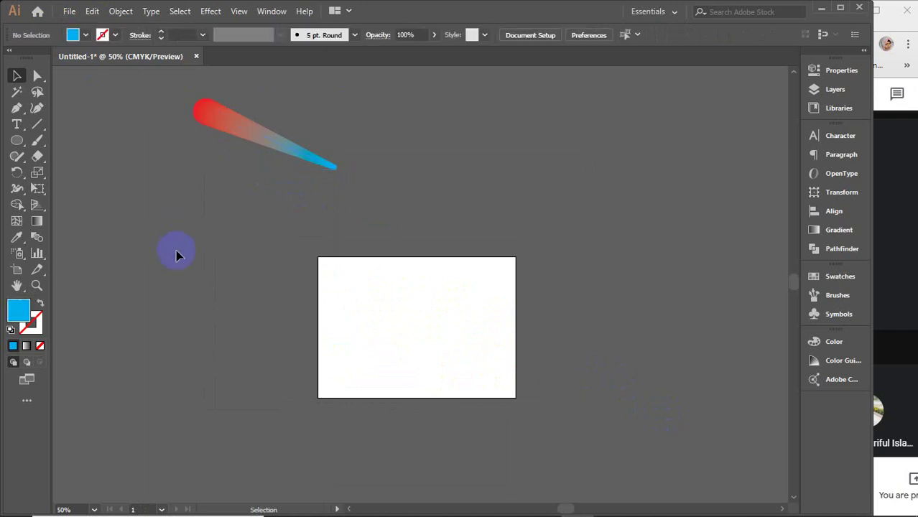
{"action": "scroll", "coordinate": [392, 416], "scroll_direction": "up", "scroll_amount": 1}
{"action": "scroll", "coordinate": [392, 416], "scroll_direction": "up", "scroll_amount": 1}
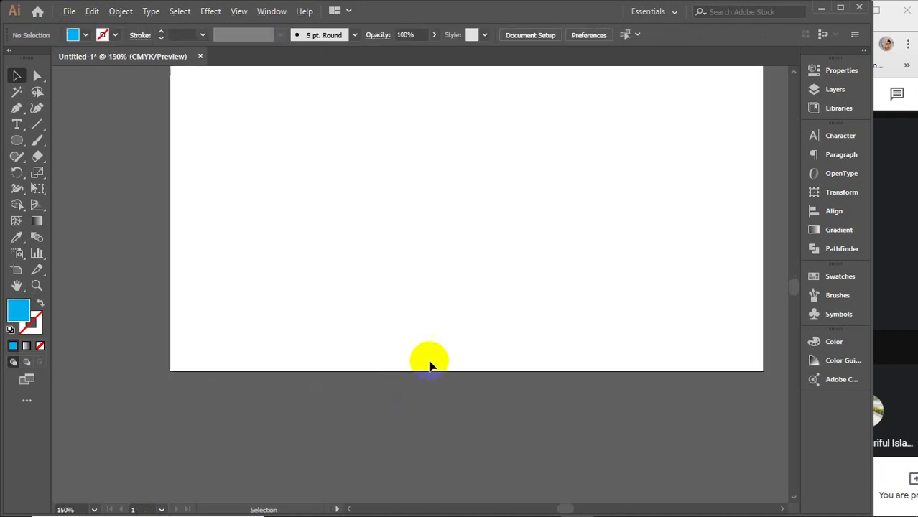
{"action": "scroll", "coordinate": [428, 365], "scroll_direction": "up", "scroll_amount": 1}
{"action": "left_click_drag", "start_coordinate": [395, 463], "coordinate": [404, 460]}
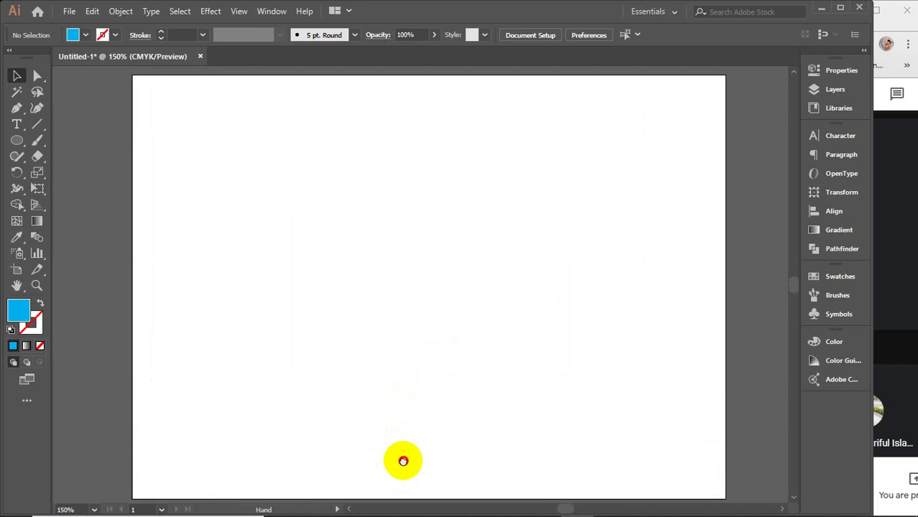
{"action": "left_click", "coordinate": [17, 141]}
{"action": "mouse_move", "coordinate": [251, 355]}
{"action": "left_mouse_down"}
{"action": "mouse_move", "coordinate": [337, 421]}
{"action": "mouse_move", "coordinate": [316, 419]}
{"action": "left_mouse_up"}
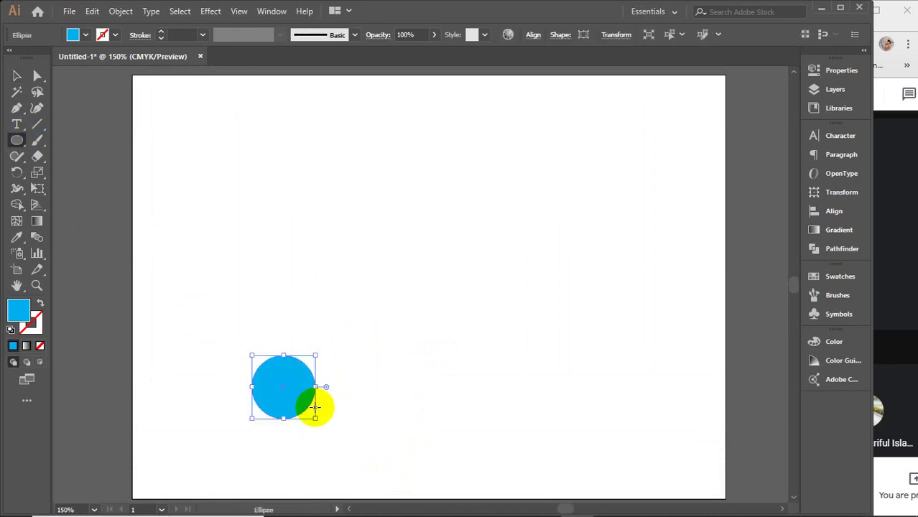
Copy the circle directly above it, then place another copy in the lower middle.
{"action": "left_click", "coordinate": [16, 76]}
{"action": "left_click", "coordinate": [284, 390]}
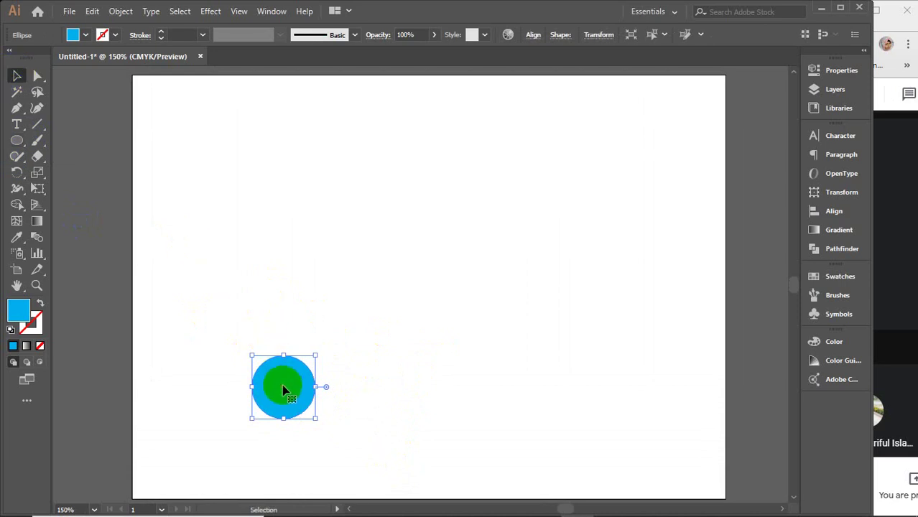
{"action": "left_click_drag", "start_coordinate": [285, 390], "coordinate": [280, 180]}
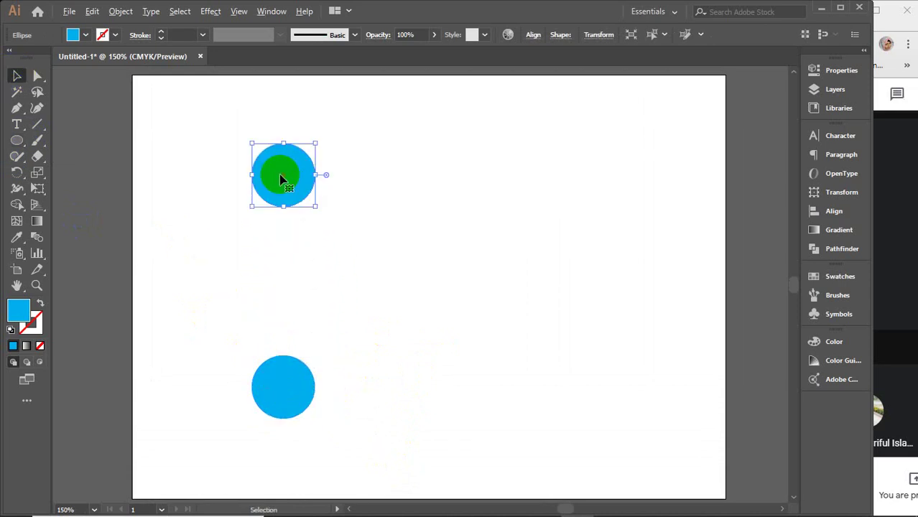
{"action": "mouse_move", "coordinate": [281, 179]}
{"action": "left_mouse_down"}
{"action": "mouse_move", "coordinate": [438, 384]}
{"action": "mouse_move", "coordinate": [438, 349]}
{"action": "mouse_move", "coordinate": [455, 356]}
{"action": "left_mouse_up"}
Fill the bottom-middle circle purple, keeping the top-left circle cyan.
{"action": "mouse_move", "coordinate": [215, 138]}
{"action": "left_mouse_down"}
{"action": "mouse_move", "coordinate": [304, 403]}
{"action": "mouse_move", "coordinate": [636, 384]}
{"action": "left_mouse_up"}
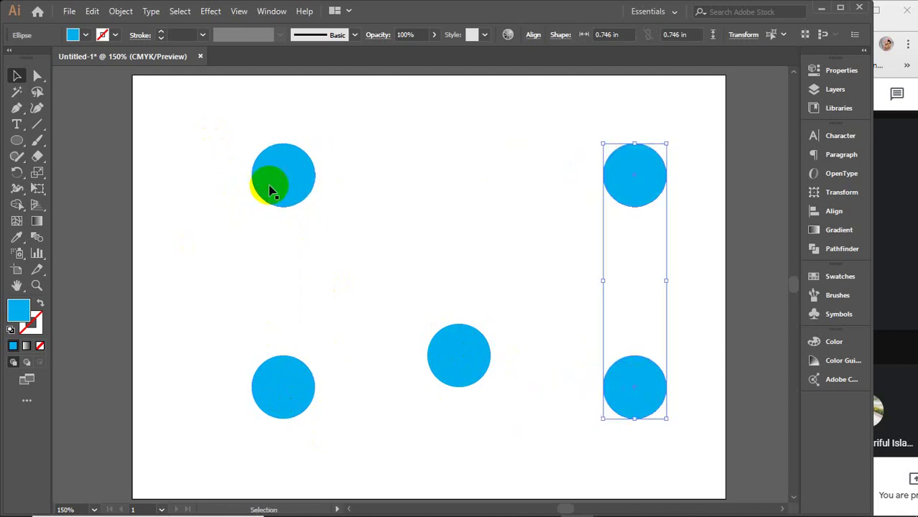
{"action": "left_click", "coordinate": [842, 279]}
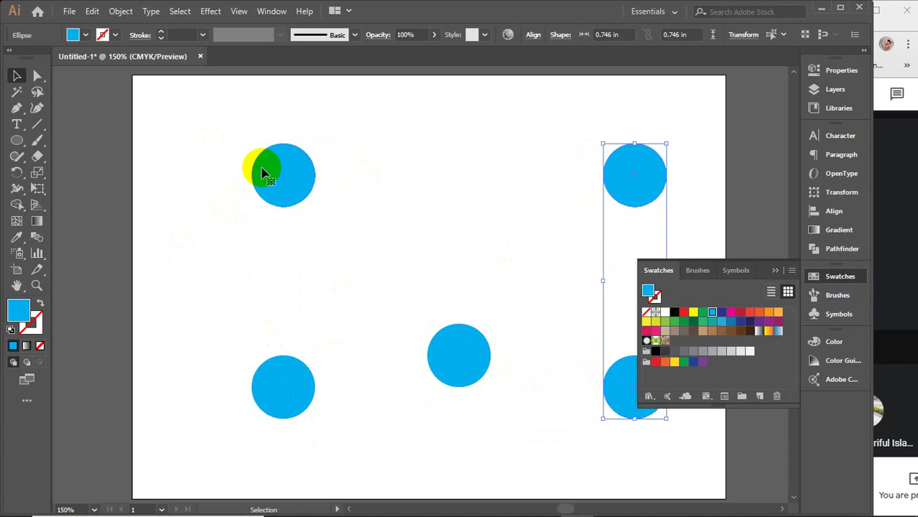
{"action": "left_click", "coordinate": [264, 169]}
{"action": "left_click", "coordinate": [683, 312]}
{"action": "left_click", "coordinate": [449, 363]}
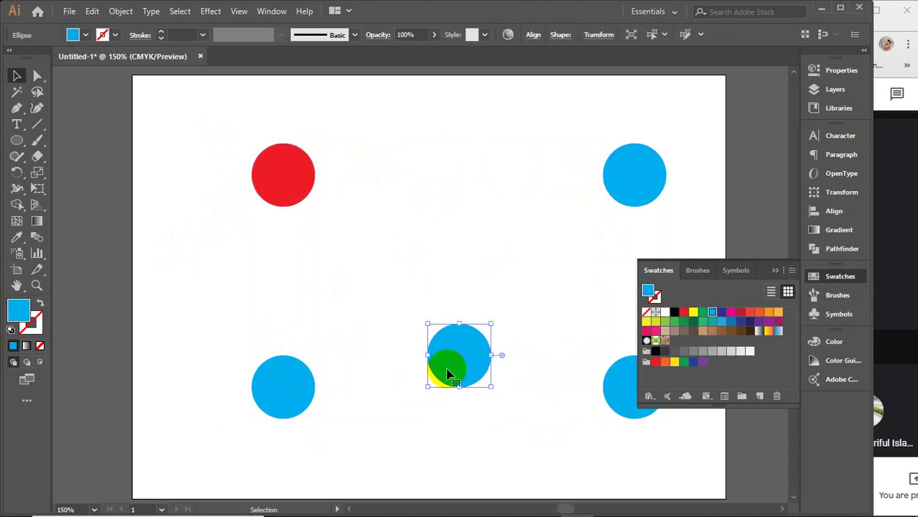
{"action": "left_click", "coordinate": [768, 322]}
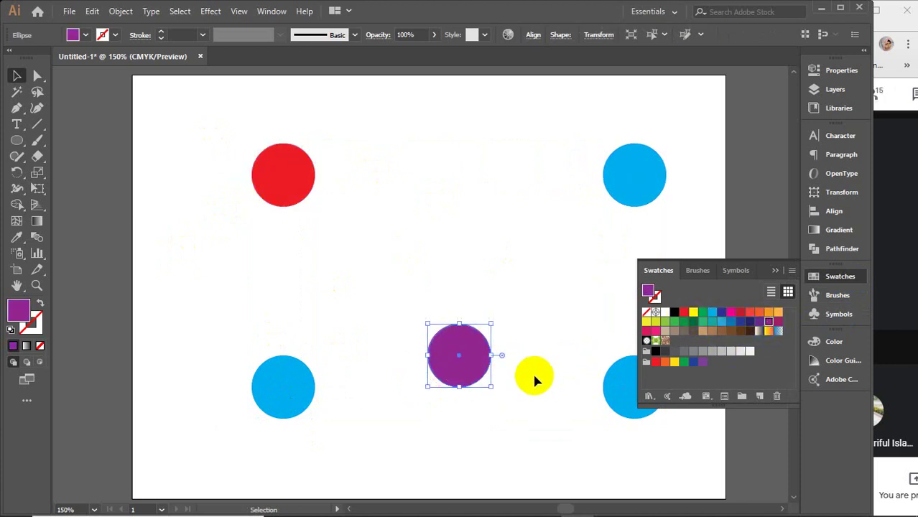
{"action": "left_click", "coordinate": [266, 179]}
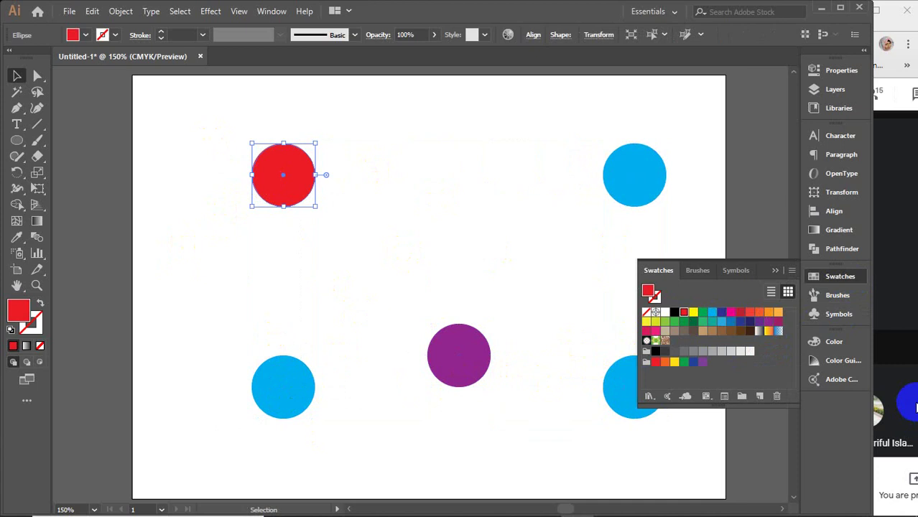
{"action": "left_click", "coordinate": [713, 311]}
Fill the bottom-left circle red, the top-right navy and the bottom-right light green.
{"action": "left_click", "coordinate": [306, 388]}
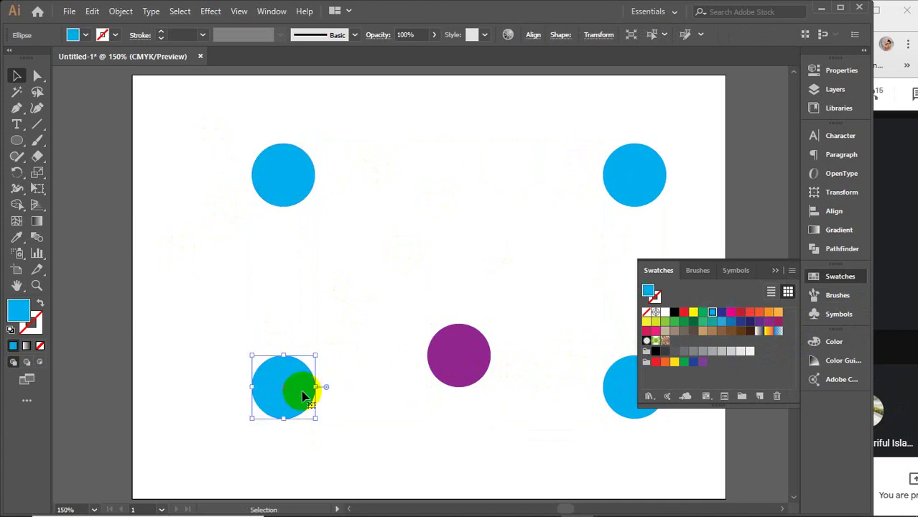
{"action": "left_click", "coordinate": [684, 314]}
{"action": "left_click", "coordinate": [625, 185]}
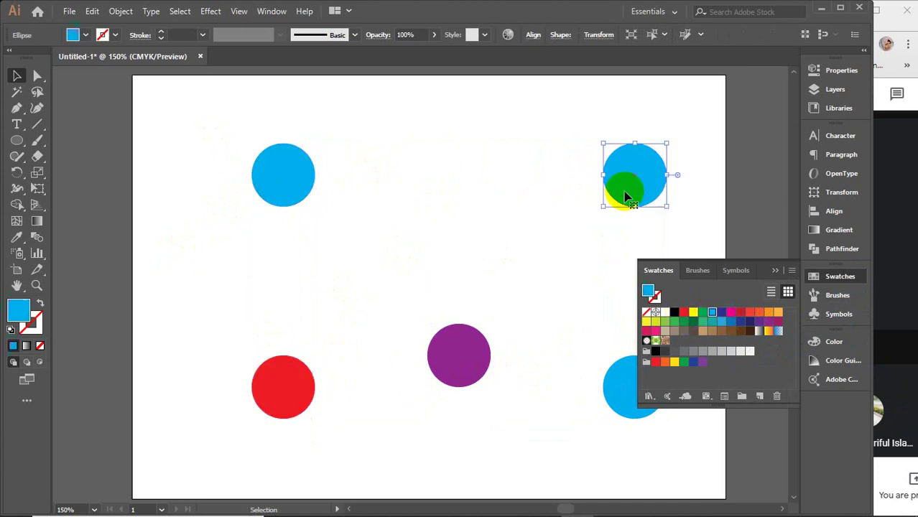
{"action": "left_click", "coordinate": [750, 324]}
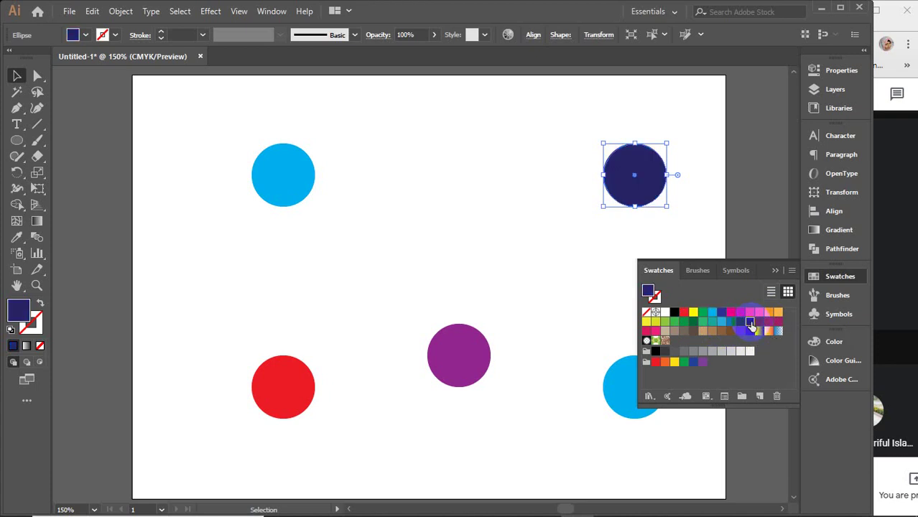
{"action": "left_click", "coordinate": [619, 377]}
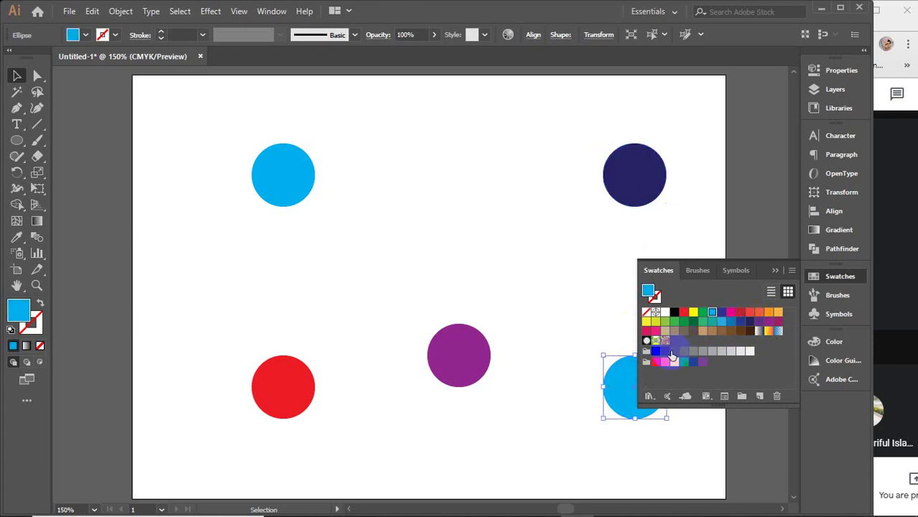
{"action": "left_click", "coordinate": [665, 322]}
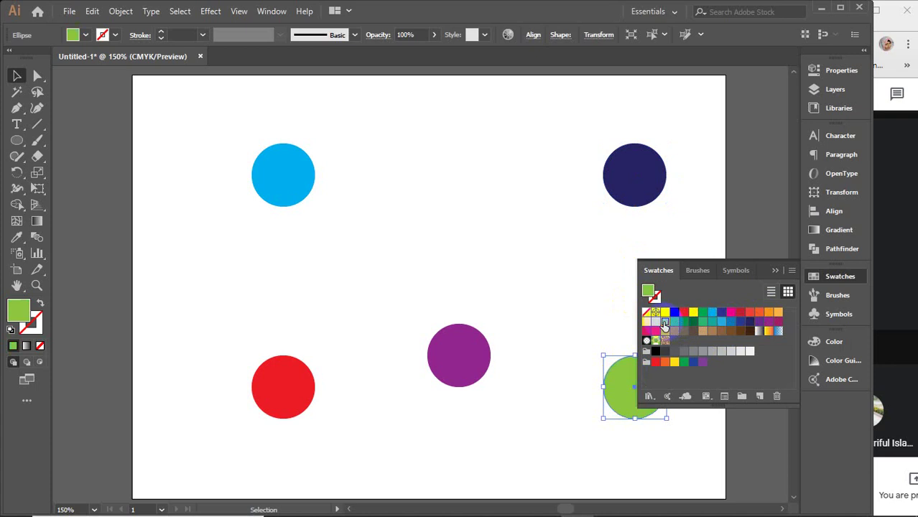
{"action": "left_click", "coordinate": [777, 271]}
{"action": "left_click", "coordinate": [730, 280]}
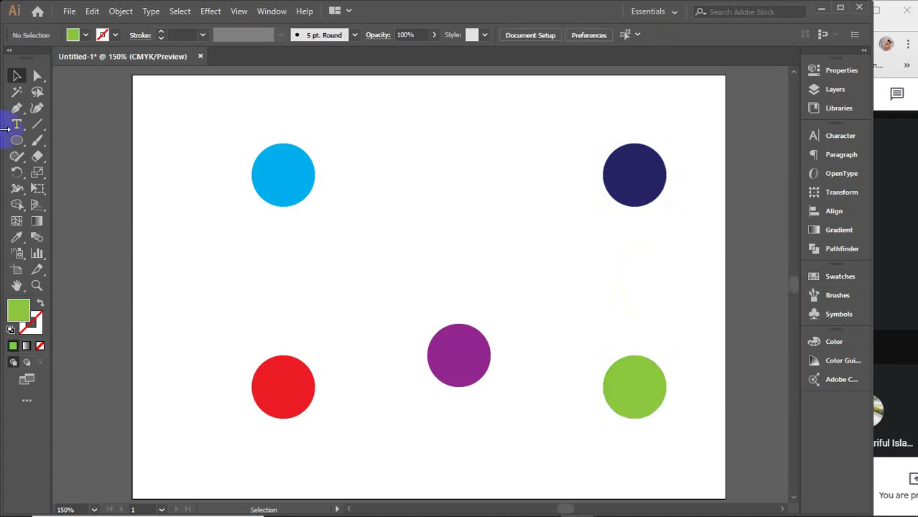
Marquee-select all five coloured circles together.
{"action": "left_click_drag", "start_coordinate": [186, 97], "coordinate": [677, 459]}
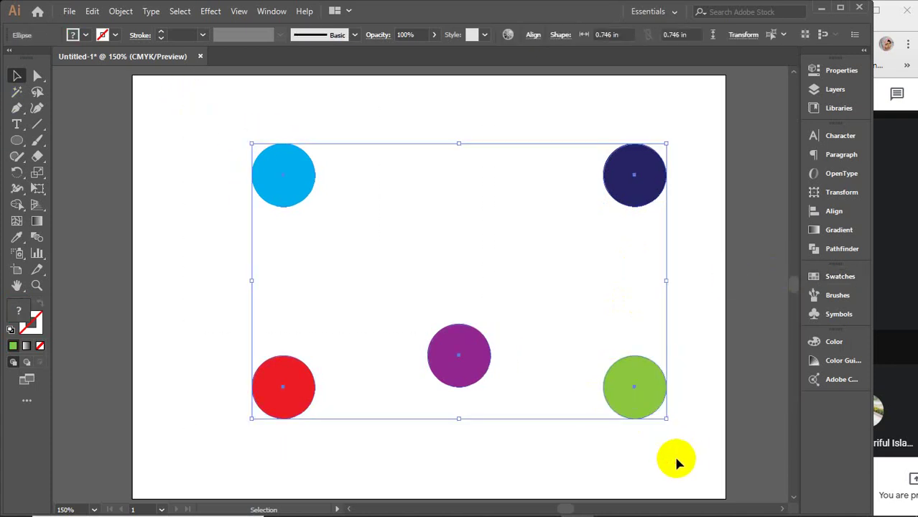
{"action": "scroll", "coordinate": [468, 400], "scroll_direction": "down", "scroll_amount": 5}
{"action": "scroll", "coordinate": [463, 395], "scroll_direction": "up", "scroll_amount": 1}
{"action": "scroll", "coordinate": [461, 392], "scroll_direction": "up", "scroll_amount": 2}
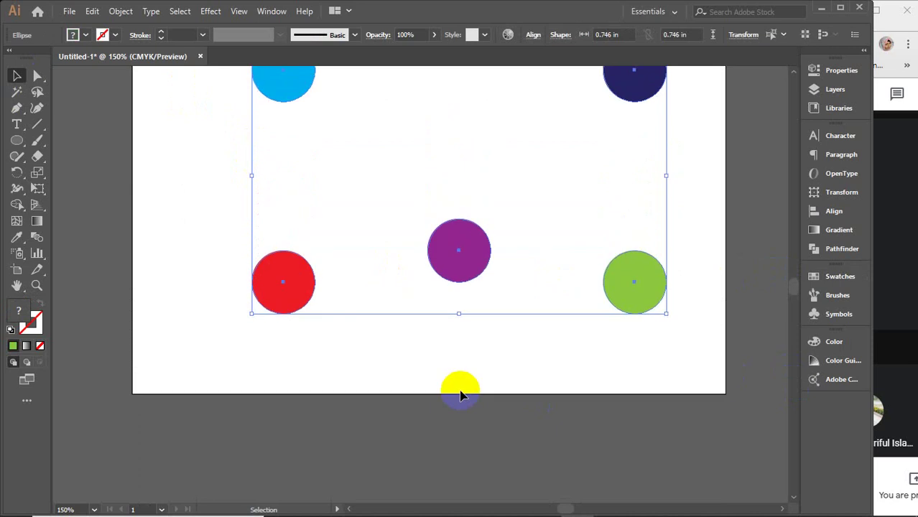
{"action": "scroll", "coordinate": [461, 395], "scroll_direction": "up", "scroll_amount": 3}
{"action": "left_click", "coordinate": [119, 271]}
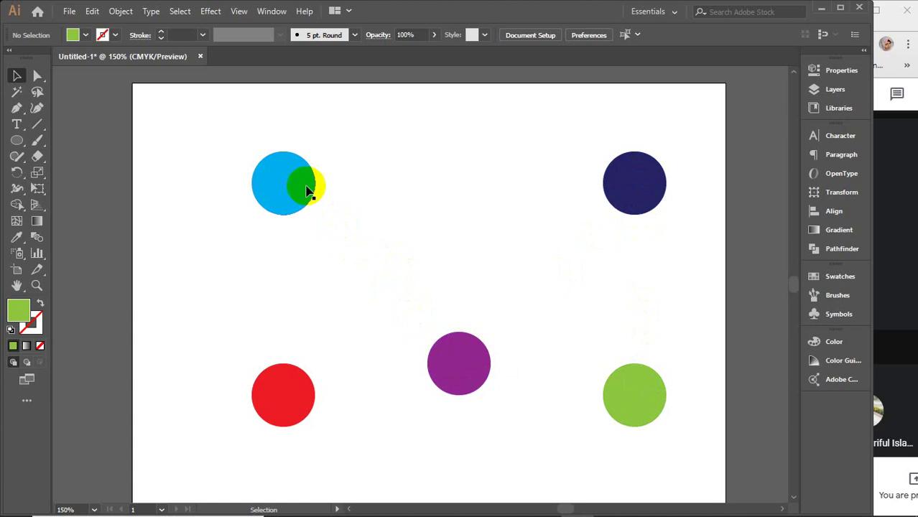
{"action": "mouse_move", "coordinate": [188, 122]}
{"action": "left_mouse_down"}
{"action": "mouse_move", "coordinate": [404, 295]}
{"action": "mouse_move", "coordinate": [670, 448]}
{"action": "left_mouse_up"}
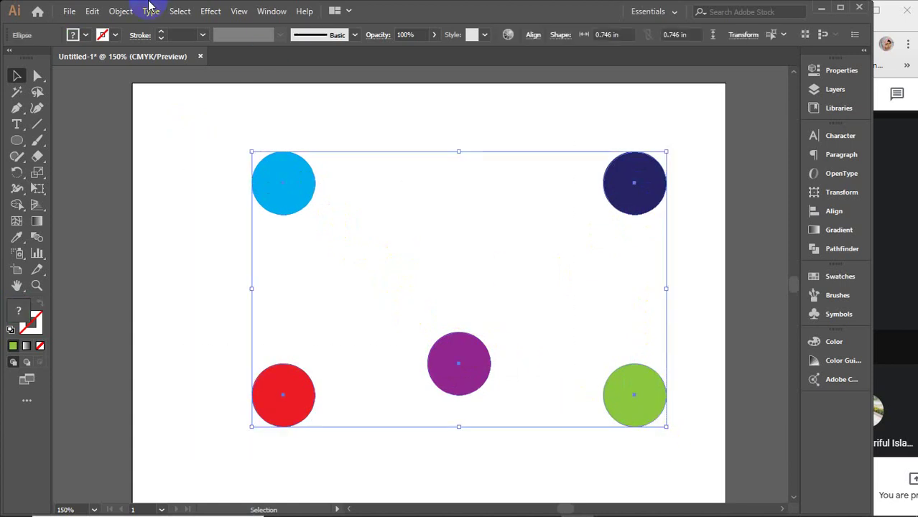
Apply Object > Blend > Make to the five circles, then inspect and deselect the resulting ribbon.
{"action": "left_click", "coordinate": [120, 11]}
{"action": "mouse_move", "coordinate": [171, 373]}
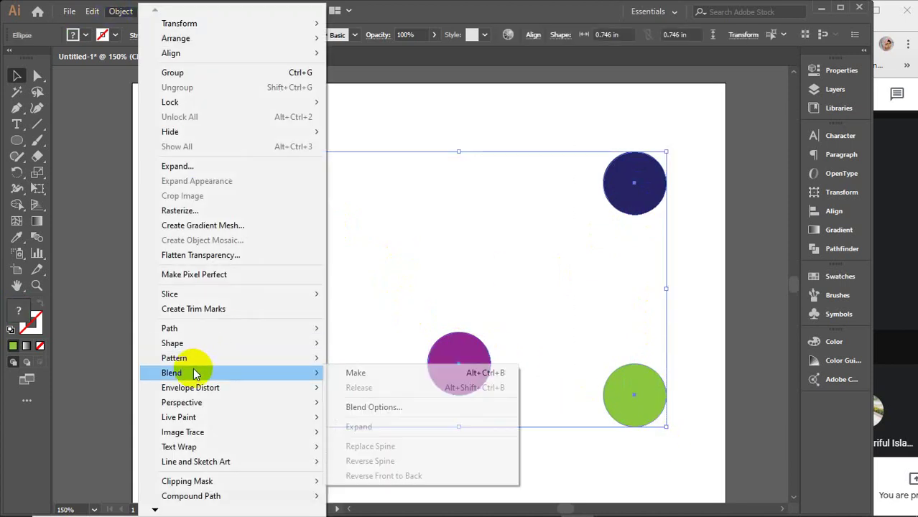
{"action": "left_click", "coordinate": [359, 373]}
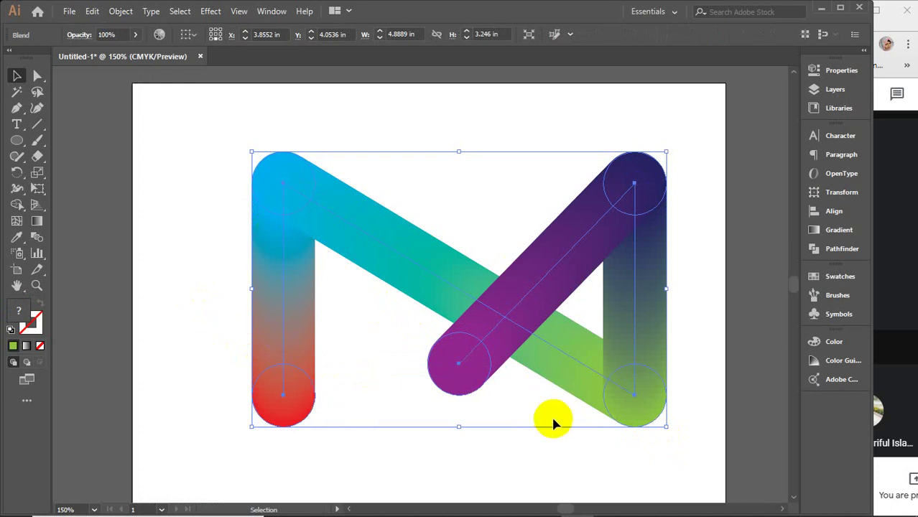
{"action": "left_click", "coordinate": [283, 406]}
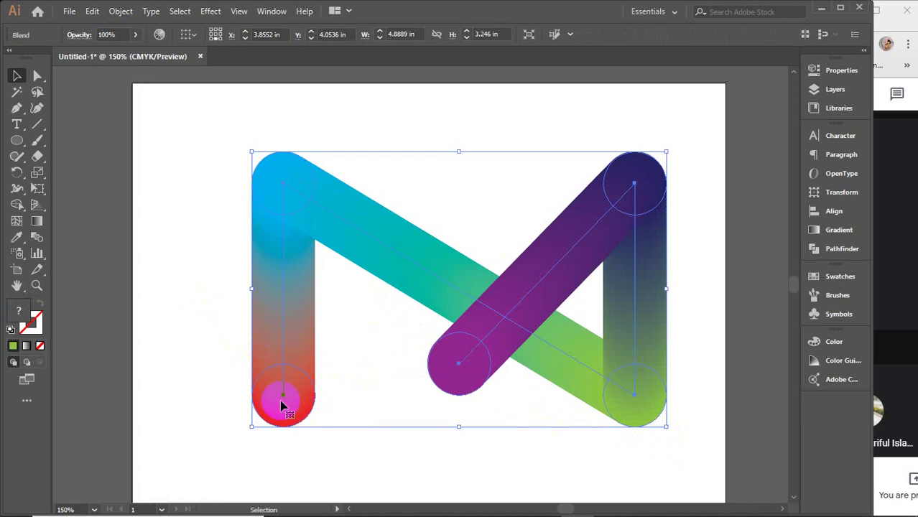
{"action": "left_click", "coordinate": [266, 183]}
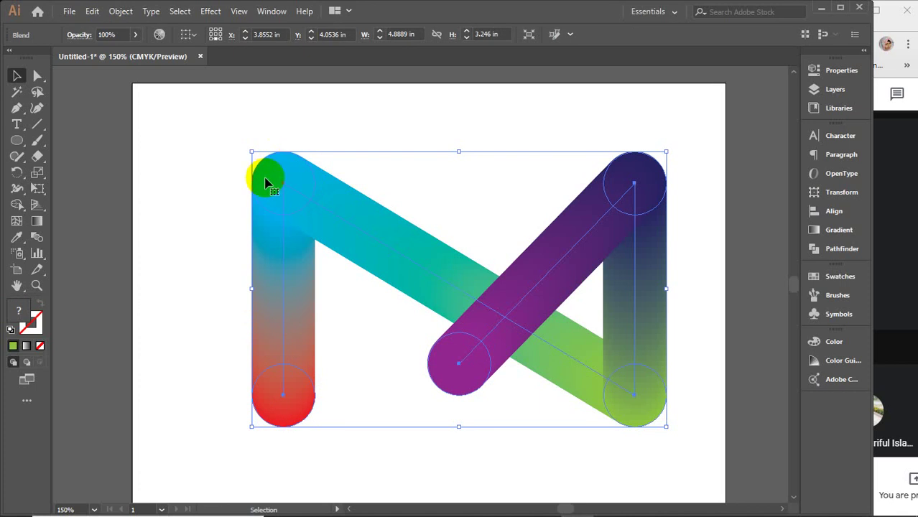
{"action": "left_click", "coordinate": [476, 380]}
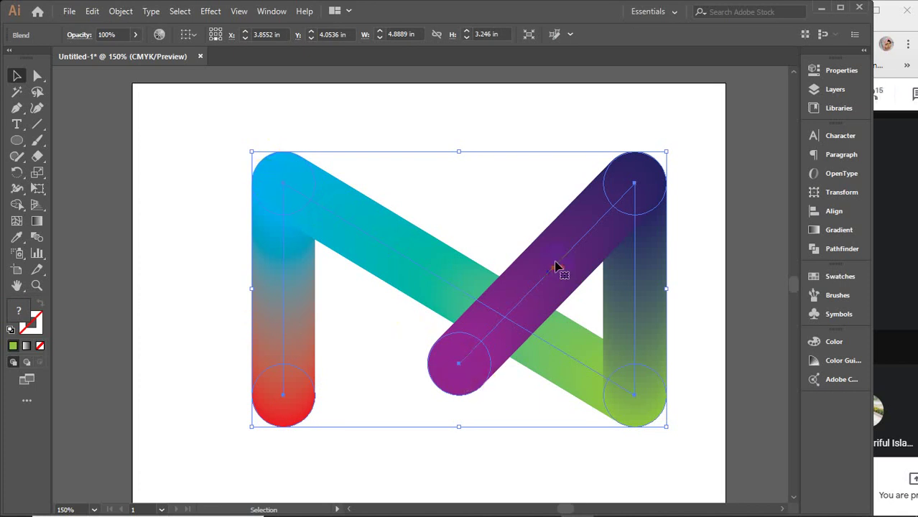
{"action": "left_click", "coordinate": [641, 407]}
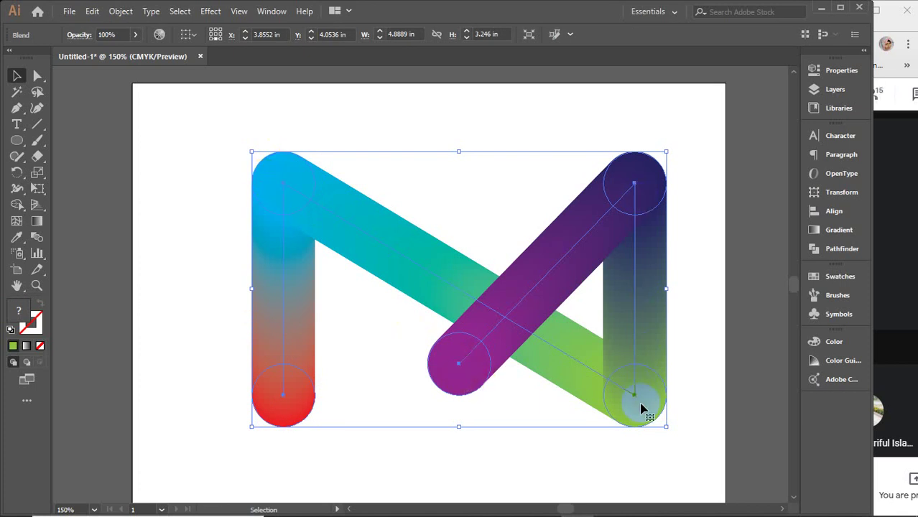
{"action": "left_click", "coordinate": [286, 247]}
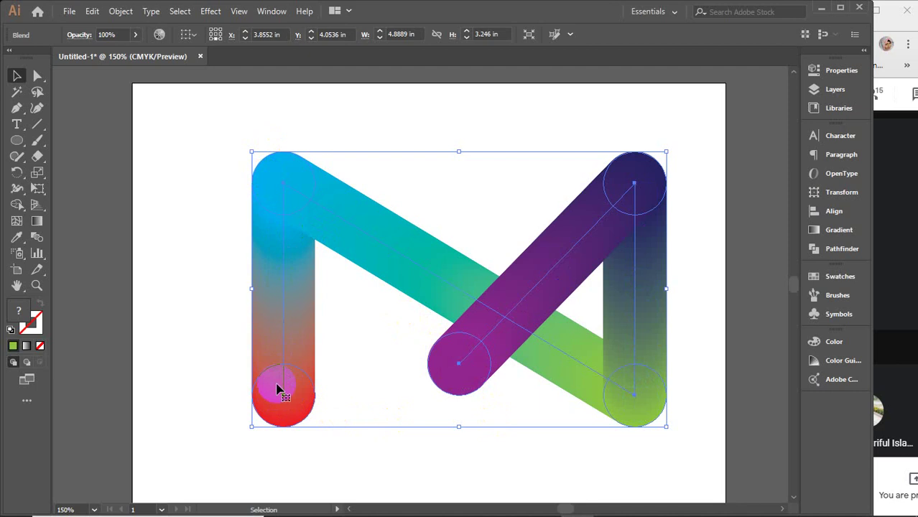
{"action": "left_click", "coordinate": [270, 163]}
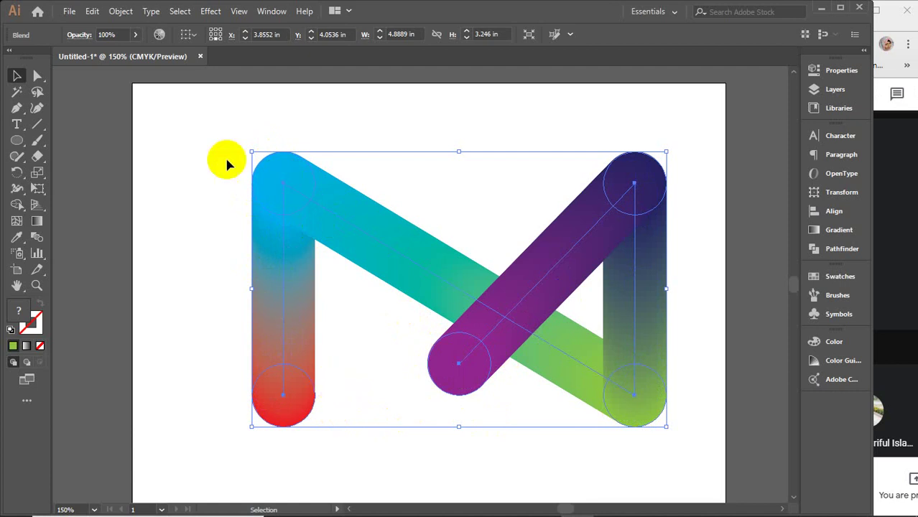
{"action": "mouse_move", "coordinate": [188, 115]}
{"action": "left_mouse_down"}
{"action": "mouse_move", "coordinate": [669, 431]}
{"action": "mouse_move", "coordinate": [665, 441]}
{"action": "left_mouse_up"}
{"action": "left_click", "coordinate": [718, 413]}
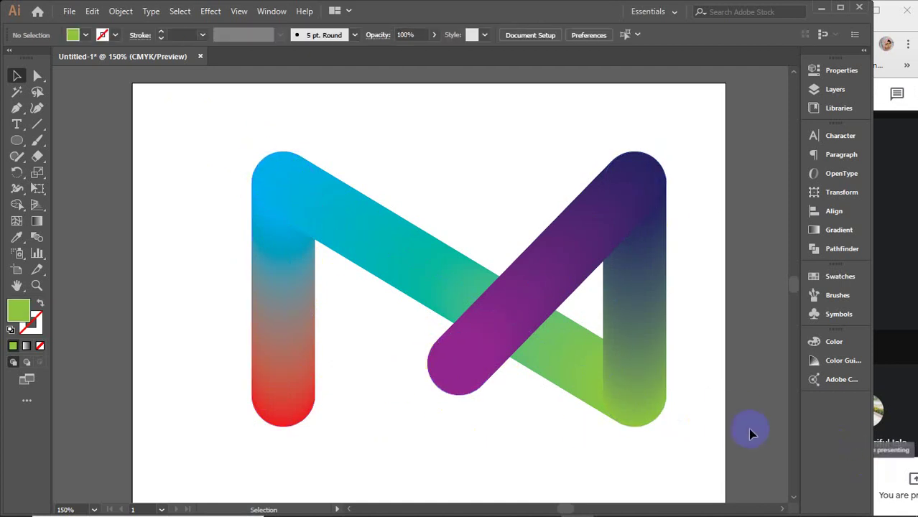
Select all objects and delete the N blend and the red-blue stroke.
{"action": "scroll", "coordinate": [748, 427], "scroll_direction": "down", "scroll_amount": 2}
{"action": "left_click_drag", "start_coordinate": [747, 427], "coordinate": [736, 413]}
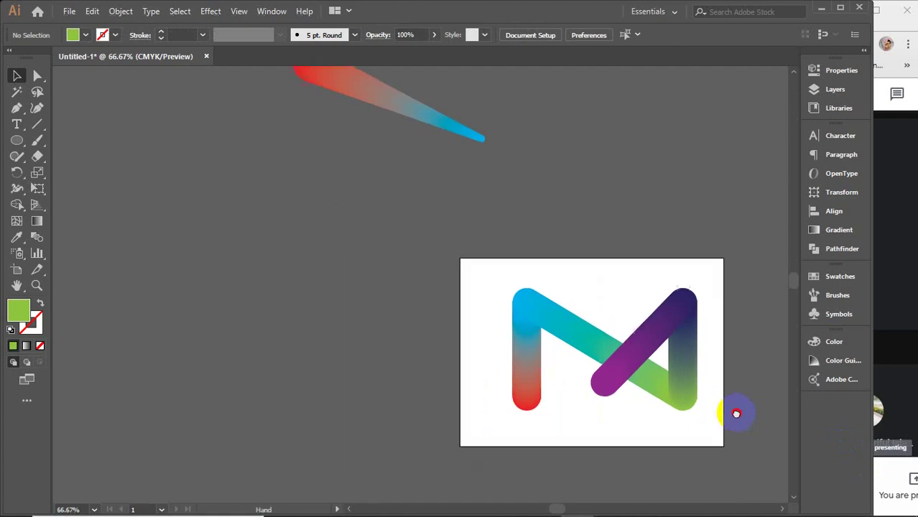
{"action": "left_click_drag", "start_coordinate": [681, 356], "coordinate": [308, 207]}
{"action": "scroll", "coordinate": [367, 231], "scroll_direction": "down", "scroll_amount": 2}
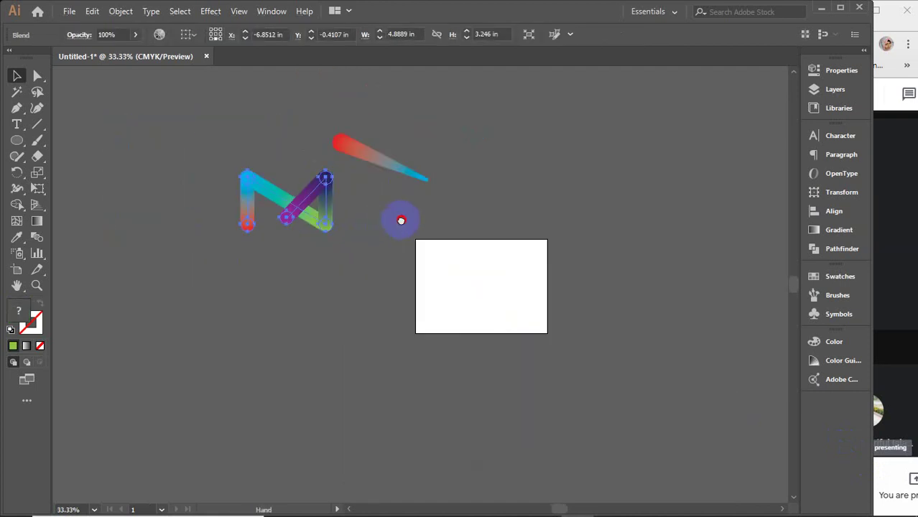
{"action": "left_click_drag", "start_coordinate": [401, 221], "coordinate": [438, 326]}
{"action": "key", "text": "ctrl+a"}
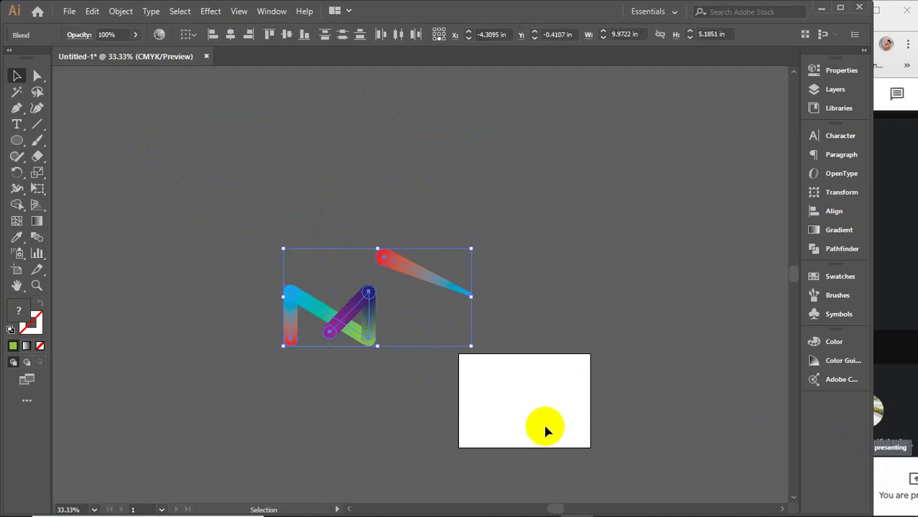
{"action": "key", "text": "Delete"}
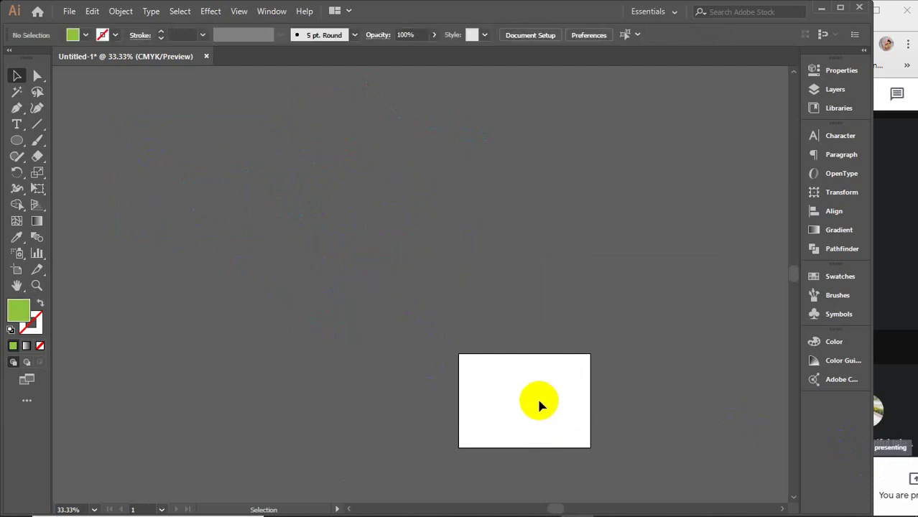
Zoom to 100% and recentre the empty artboard in the view.
{"action": "scroll", "coordinate": [487, 418], "scroll_direction": "up", "scroll_amount": 1}
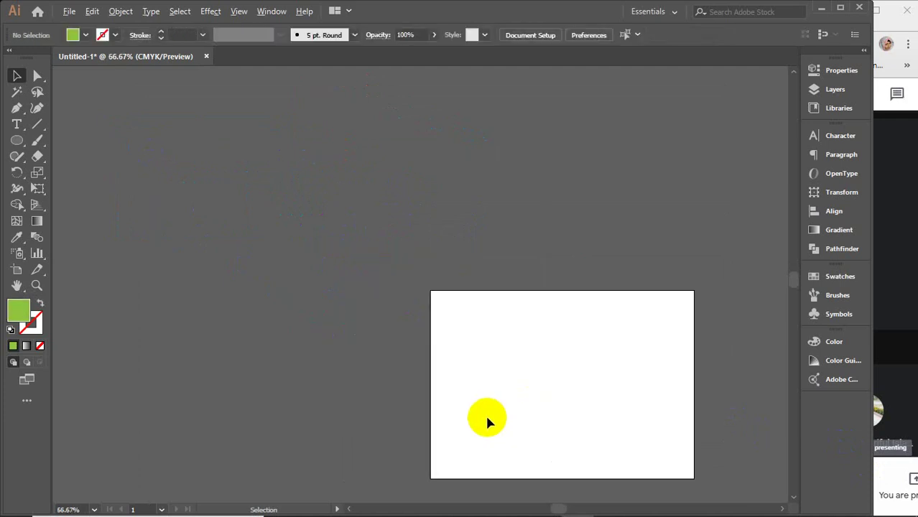
{"action": "key", "text": "ctrl+1"}
{"action": "left_click_drag", "start_coordinate": [666, 460], "coordinate": [511, 387]}
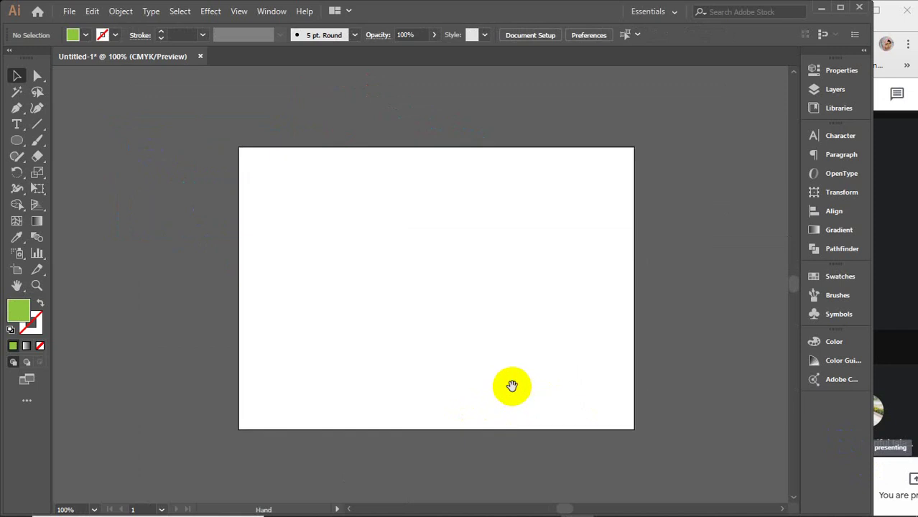
{"action": "scroll", "coordinate": [488, 368], "scroll_direction": "up", "scroll_amount": 1}
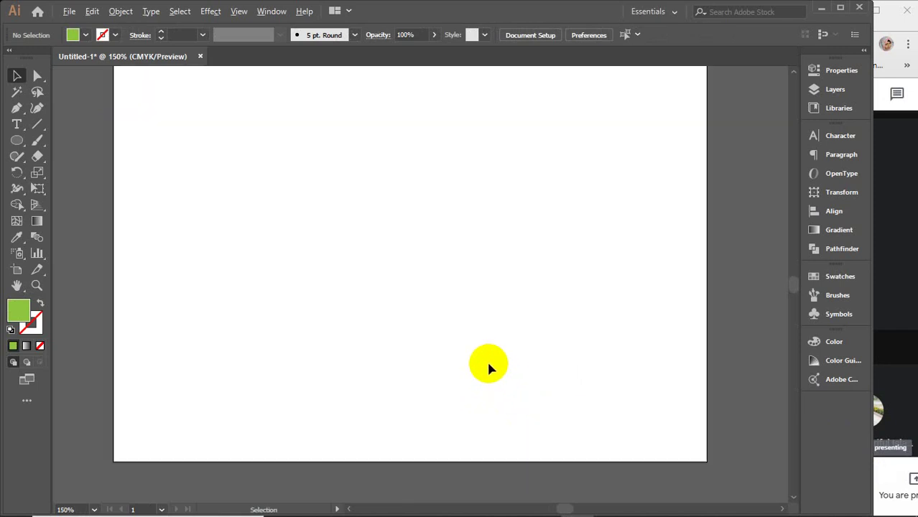
{"action": "mouse_move", "coordinate": [513, 306]}
{"action": "left_mouse_down"}
{"action": "mouse_move", "coordinate": [538, 327]}
{"action": "mouse_move", "coordinate": [535, 313]}
{"action": "left_mouse_up"}
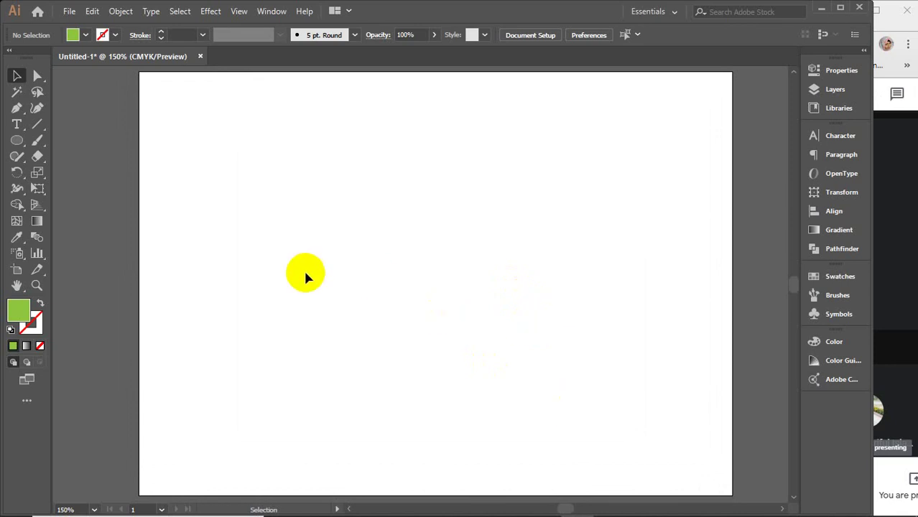
Draw a large green circle at upper left and a small pink circle at upper right.
{"action": "left_click", "coordinate": [17, 140]}
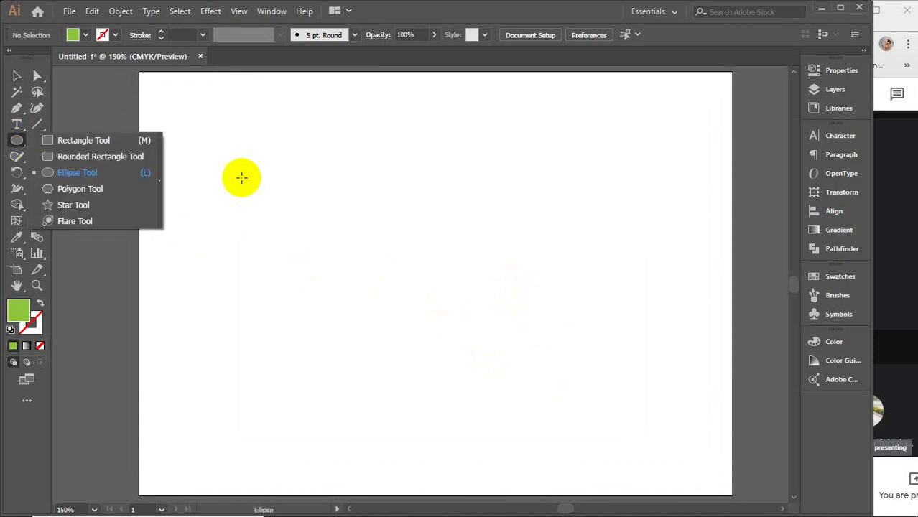
{"action": "left_click_drag", "start_coordinate": [220, 167], "coordinate": [306, 262]}
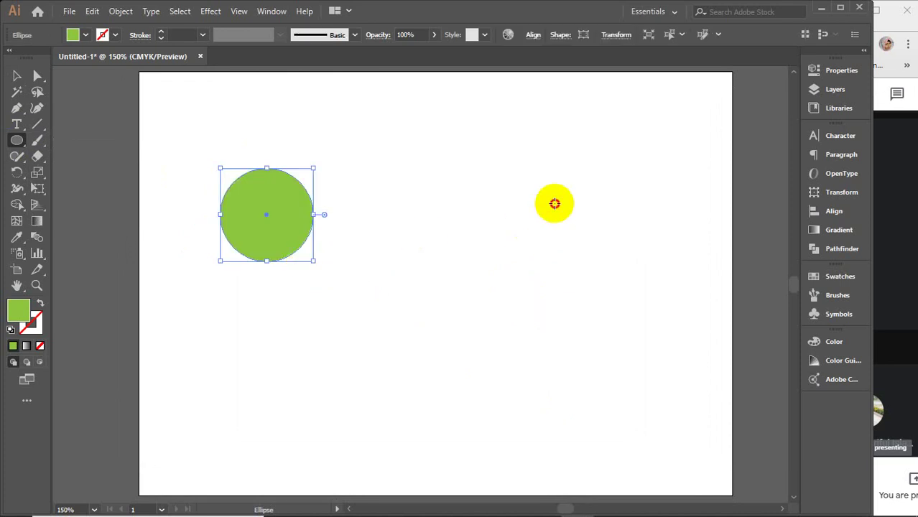
{"action": "mouse_move", "coordinate": [555, 204]}
{"action": "left_mouse_down"}
{"action": "mouse_move", "coordinate": [586, 238]}
{"action": "mouse_move", "coordinate": [571, 226]}
{"action": "left_mouse_up"}
{"action": "left_click", "coordinate": [833, 342]}
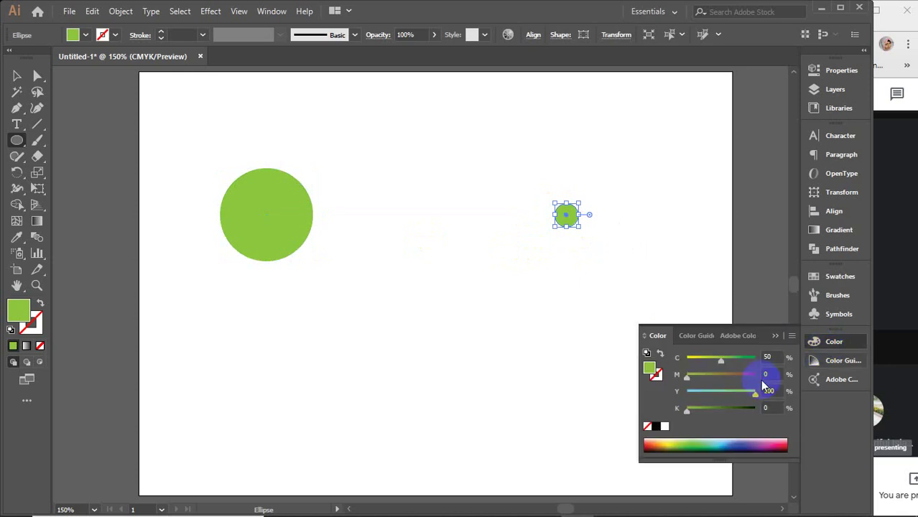
{"action": "left_click", "coordinate": [777, 443]}
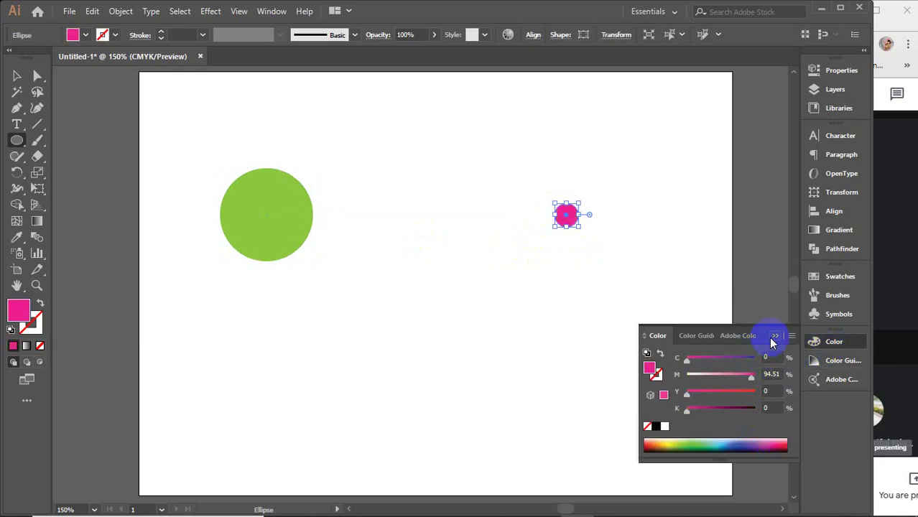
{"action": "left_click", "coordinate": [774, 335]}
Select both circles and open Object > Blend > Blend Options.
{"action": "left_click", "coordinate": [17, 76]}
{"action": "left_click", "coordinate": [440, 361]}
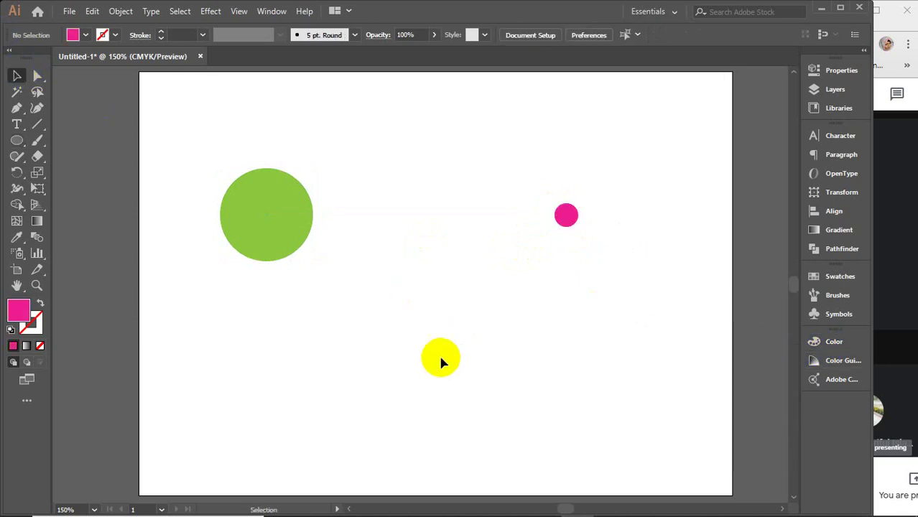
{"action": "left_click_drag", "start_coordinate": [213, 129], "coordinate": [594, 307]}
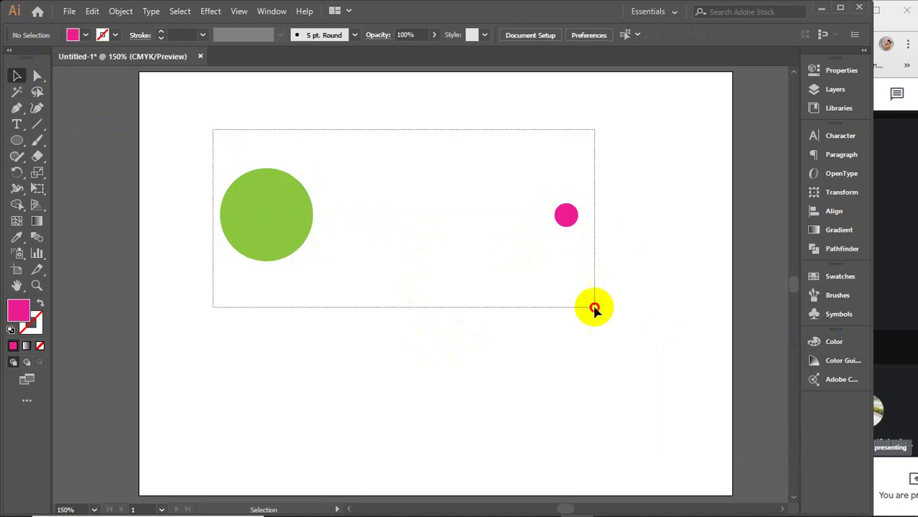
{"action": "left_click", "coordinate": [117, 11]}
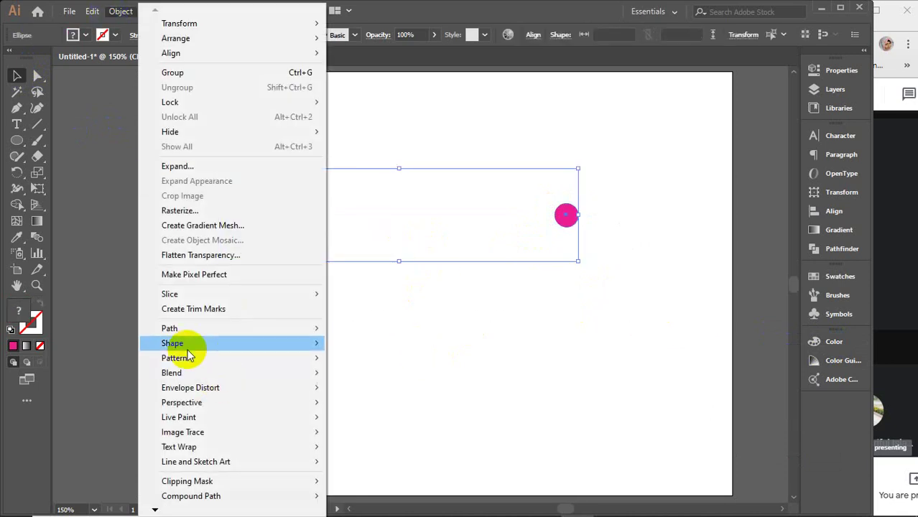
{"action": "mouse_move", "coordinate": [171, 372]}
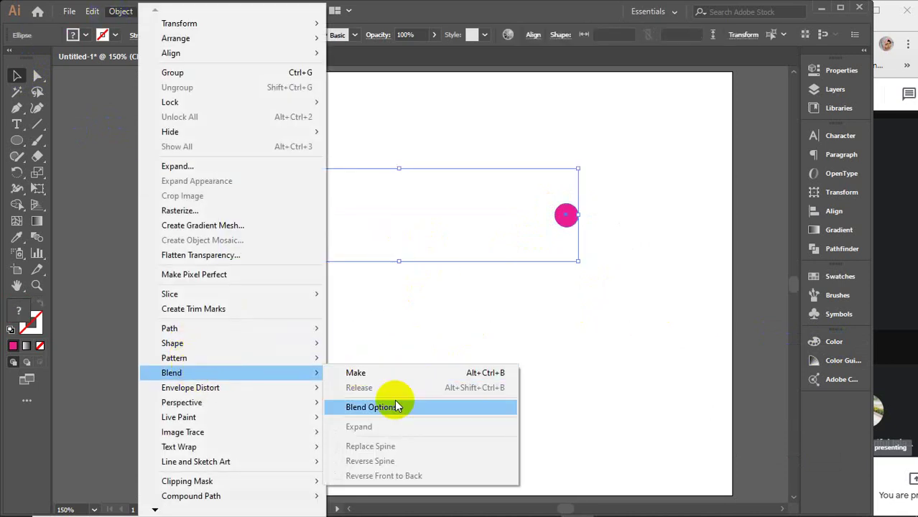
{"action": "left_click", "coordinate": [633, 388]}
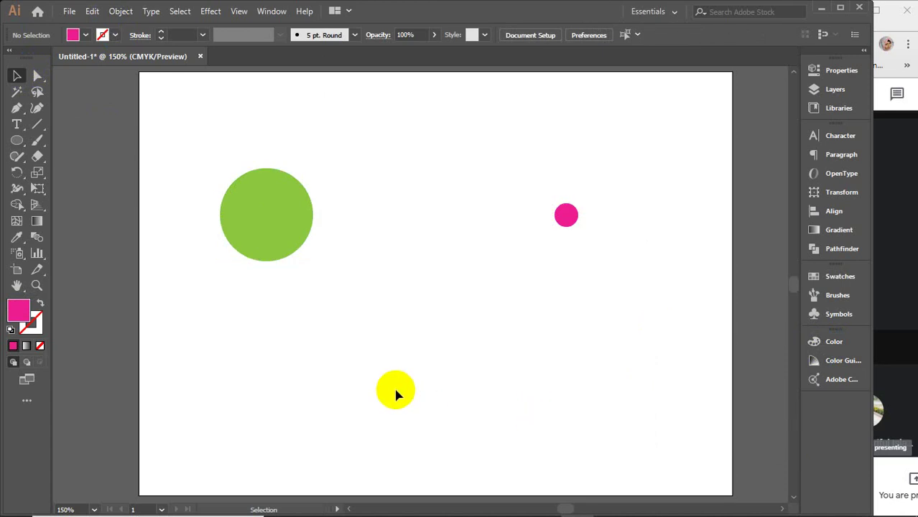
Use the Blend tool to blend the green circle into the pink dot.
{"action": "left_click", "coordinate": [36, 239]}
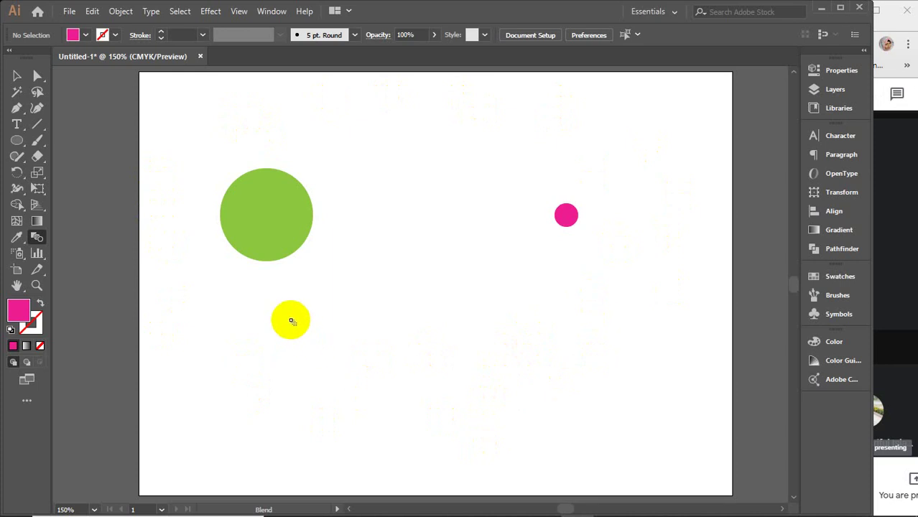
{"action": "left_click", "coordinate": [268, 225]}
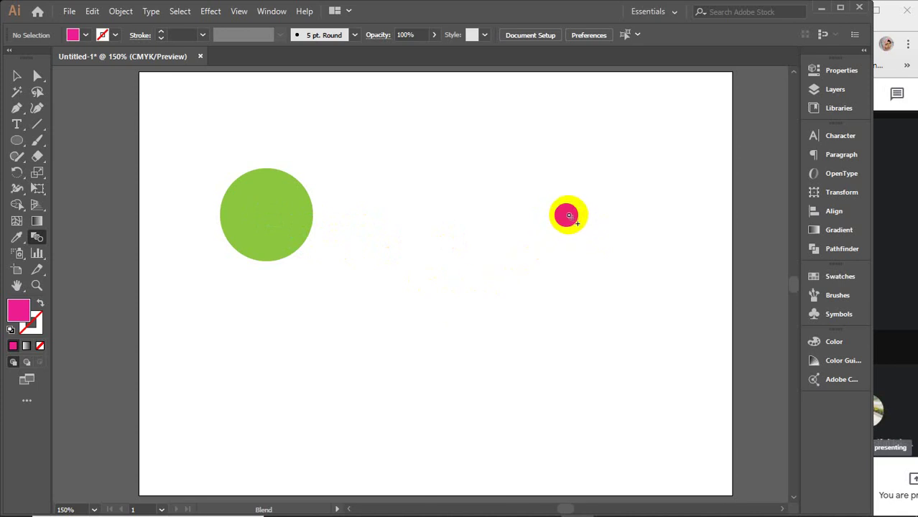
{"action": "left_click", "coordinate": [569, 215]}
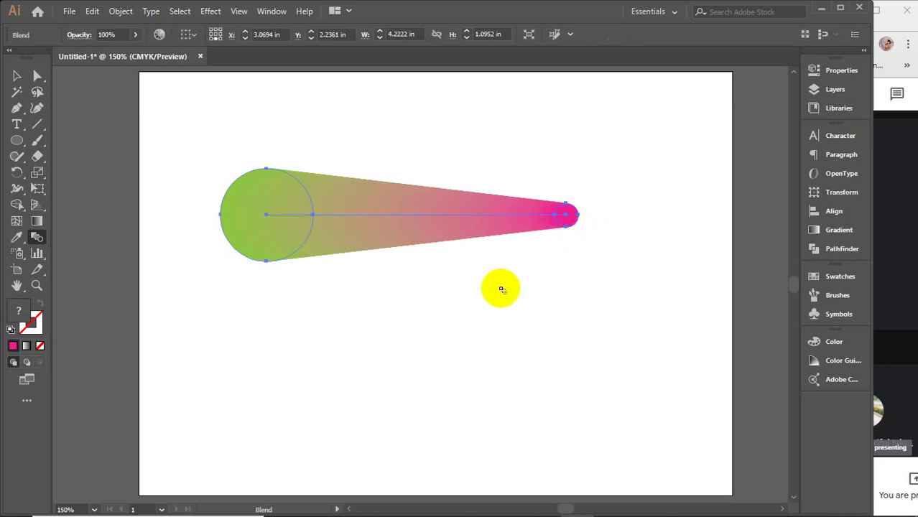
Drag the green-to-pink blend off the artboard, delete it, and zoom back in.
{"action": "key", "text": "v"}
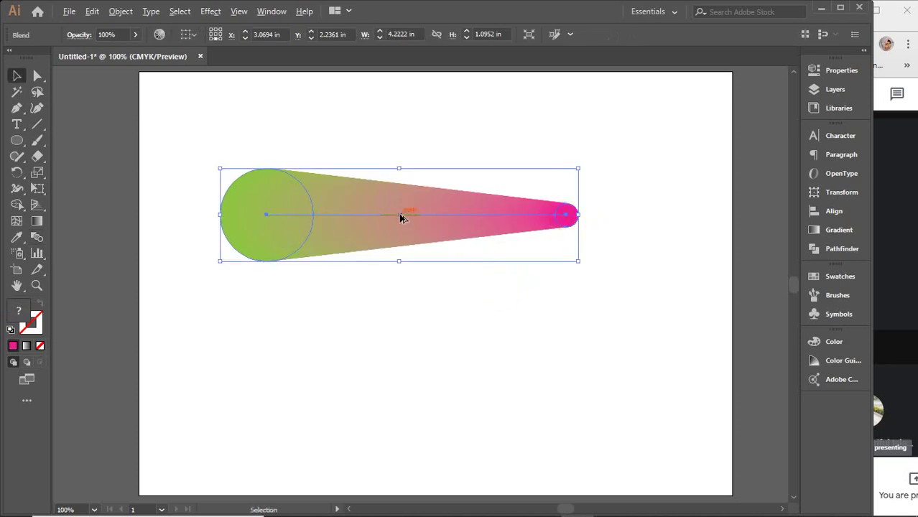
{"action": "key", "text": "ctrl+minus"}
{"action": "left_click_drag", "start_coordinate": [400, 218], "coordinate": [237, 121]}
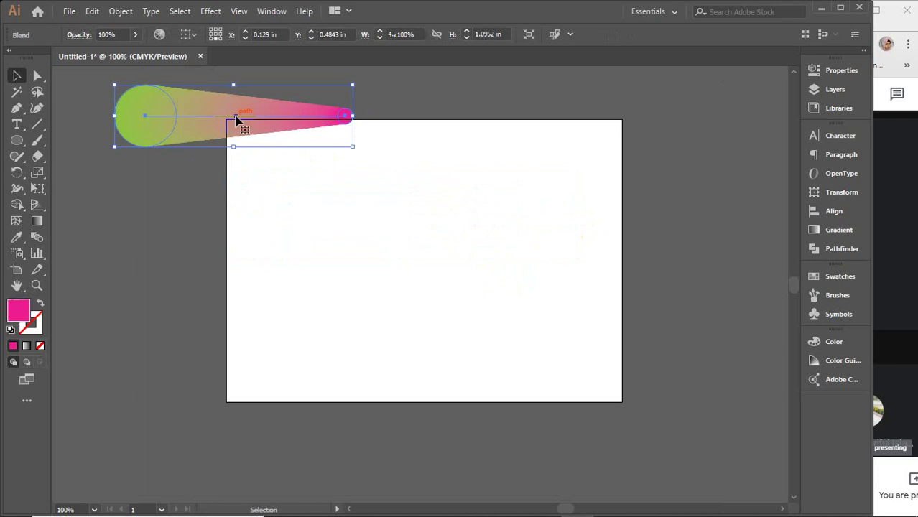
{"action": "key", "text": "Delete"}
{"action": "key", "text": "ctrl+plus"}
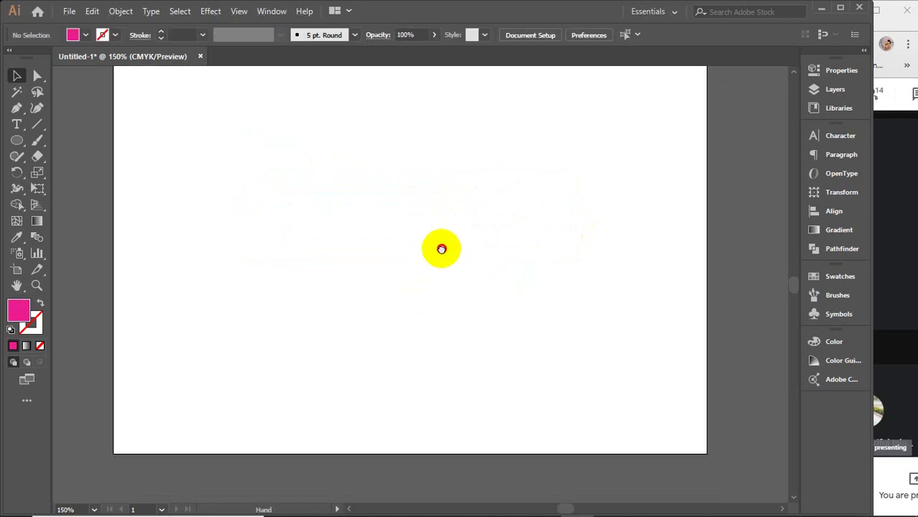
Draw a pink circle and duplicate it into a five-circle layout.
{"action": "left_click_drag", "start_coordinate": [446, 295], "coordinate": [467, 283]}
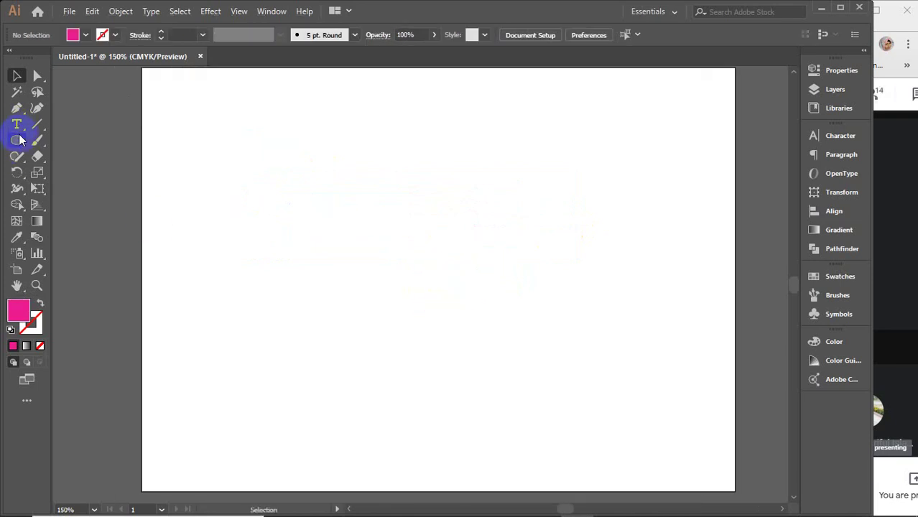
{"action": "left_click", "coordinate": [18, 140]}
{"action": "mouse_move", "coordinate": [283, 147]}
{"action": "left_mouse_down"}
{"action": "mouse_move", "coordinate": [323, 202]}
{"action": "mouse_move", "coordinate": [279, 185]}
{"action": "mouse_move", "coordinate": [287, 377]}
{"action": "left_mouse_up"}
{"action": "left_click", "coordinate": [17, 76]}
{"action": "mouse_move", "coordinate": [205, 131]}
{"action": "left_mouse_down"}
{"action": "mouse_move", "coordinate": [293, 393]}
{"action": "mouse_move", "coordinate": [564, 376]}
{"action": "mouse_move", "coordinate": [404, 381]}
{"action": "left_mouse_up"}
{"action": "left_click", "coordinate": [442, 339]}
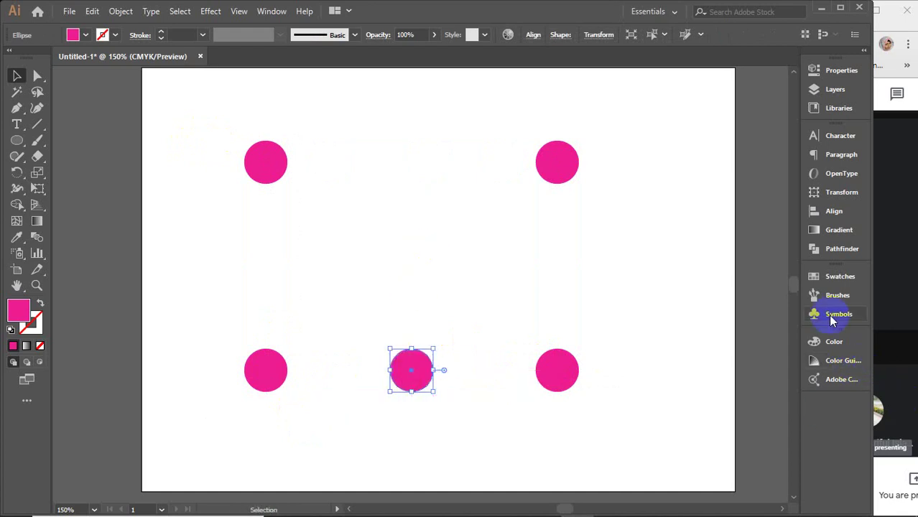
Colour the top-left circle navy, the bottom-middle cyan and the top-right yellow.
{"action": "left_click", "coordinate": [839, 276]}
{"action": "left_click", "coordinate": [275, 168]}
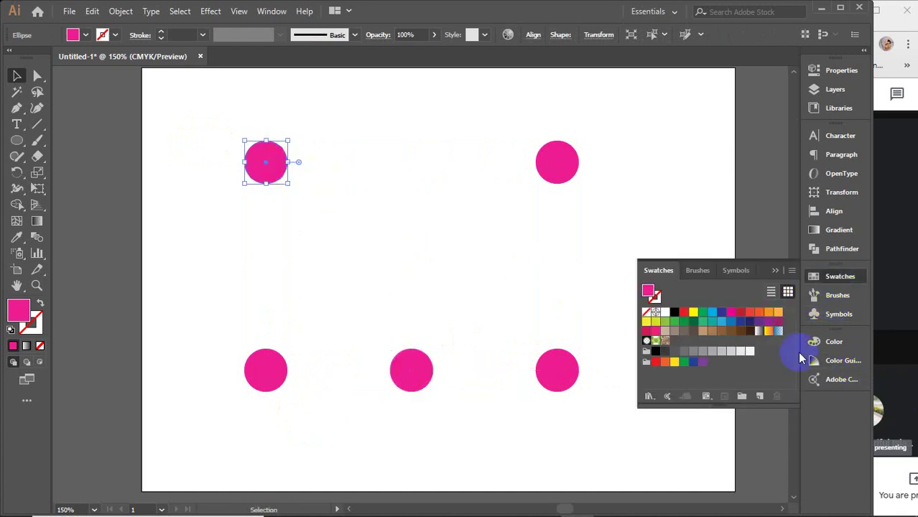
{"action": "left_click", "coordinate": [749, 323]}
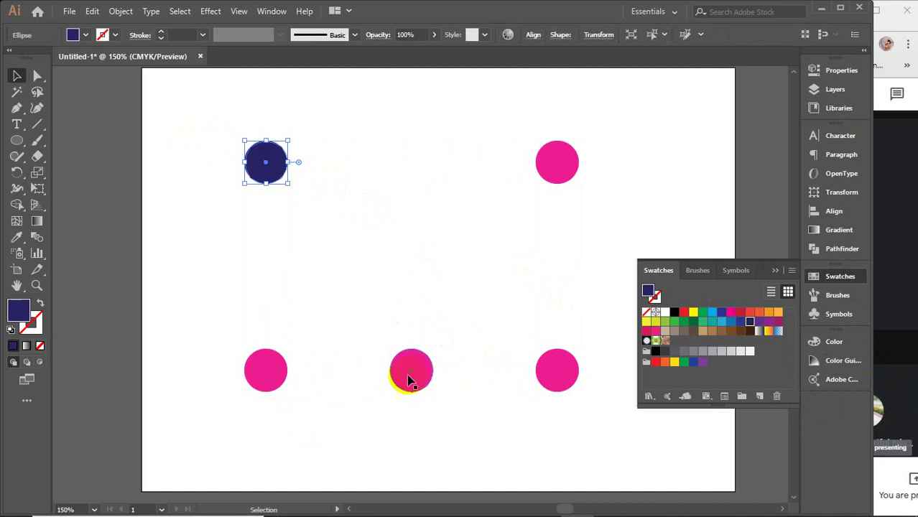
{"action": "left_click", "coordinate": [411, 379]}
{"action": "left_click", "coordinate": [712, 311]}
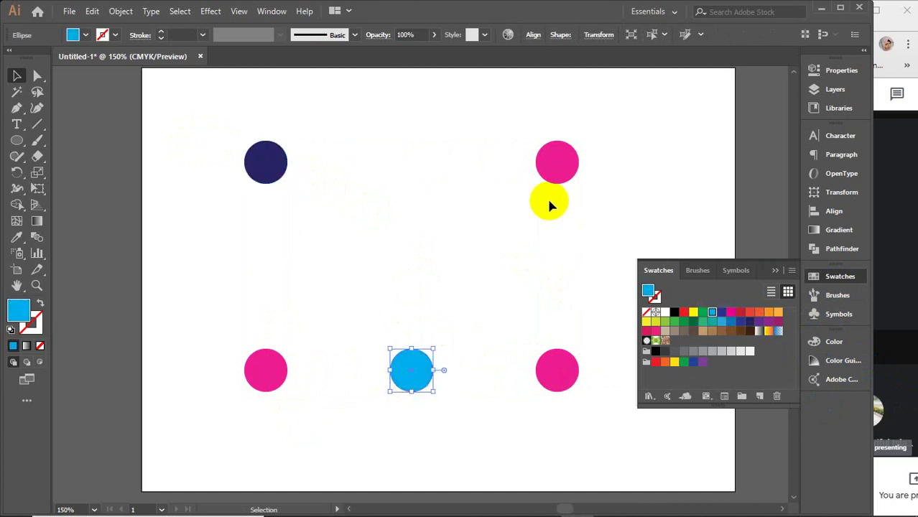
{"action": "left_click", "coordinate": [550, 162]}
{"action": "left_click", "coordinate": [694, 312]}
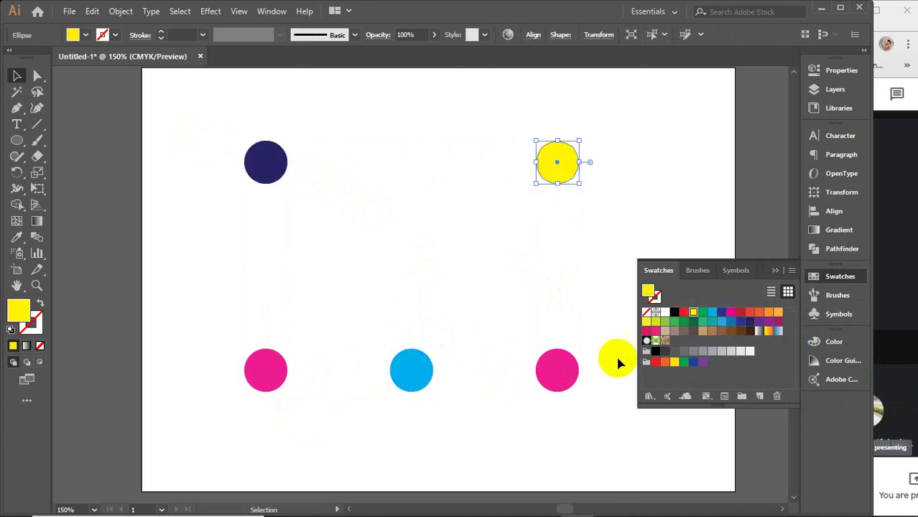
Colour the bottom-right circle red and raise the cyan circle above the bottom row.
{"action": "left_click", "coordinate": [567, 370]}
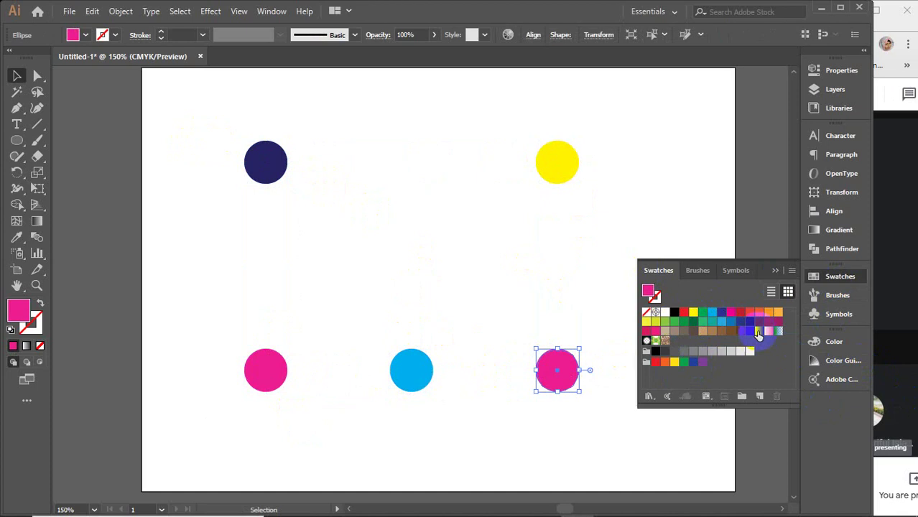
{"action": "left_click", "coordinate": [742, 311]}
{"action": "left_click", "coordinate": [775, 270]}
{"action": "left_click", "coordinate": [610, 272]}
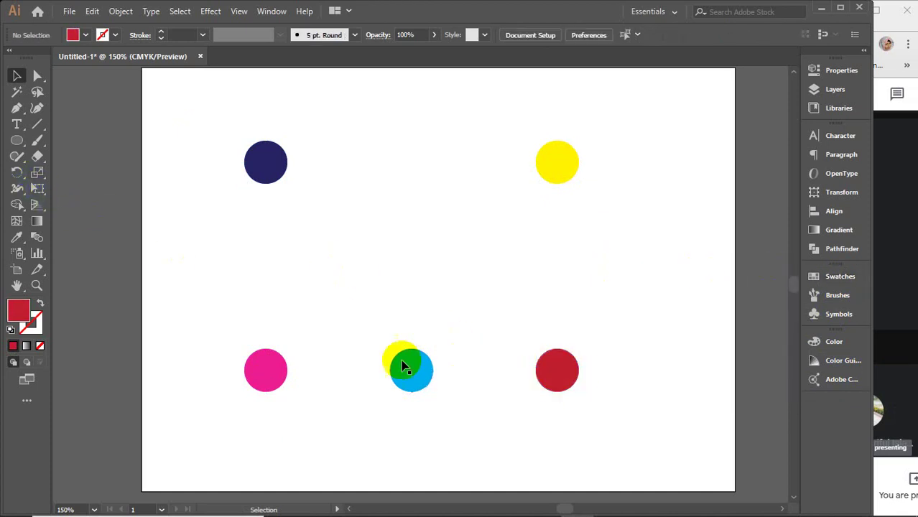
{"action": "left_click_drag", "start_coordinate": [407, 363], "coordinate": [413, 316]}
{"action": "left_click", "coordinate": [139, 238]}
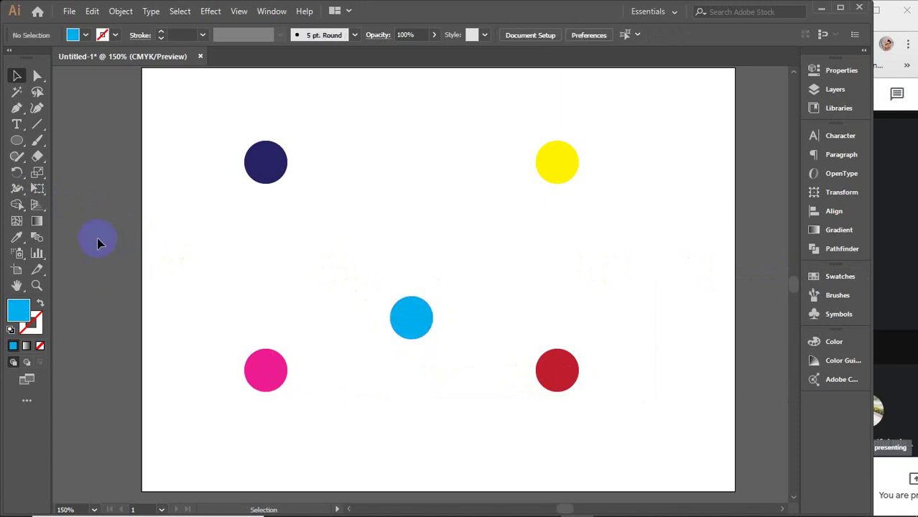
Blend-tool click the circles from pink through navy and yellow to red, forming the M.
{"action": "left_click", "coordinate": [38, 235]}
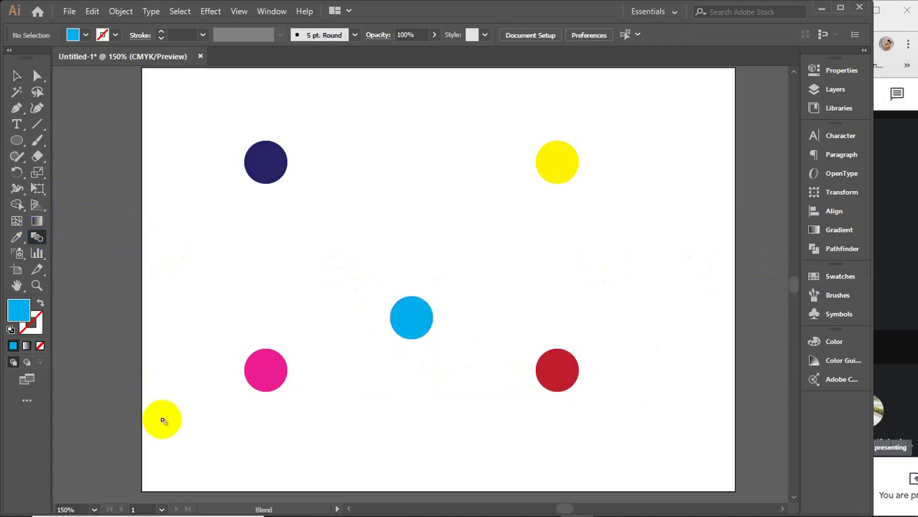
{"action": "mouse_move", "coordinate": [162, 420]}
{"action": "left_mouse_down"}
{"action": "mouse_move", "coordinate": [263, 379]}
{"action": "mouse_move", "coordinate": [264, 369]}
{"action": "left_mouse_up"}
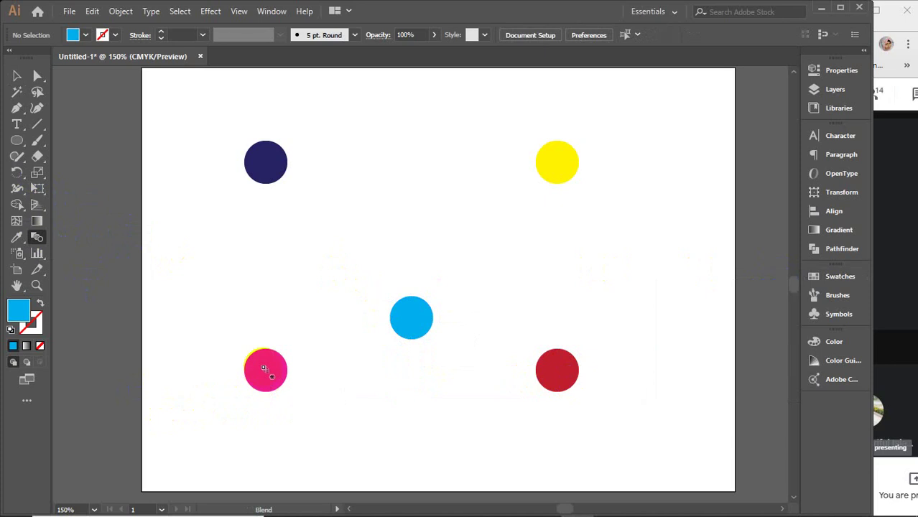
{"action": "mouse_move", "coordinate": [264, 369]}
{"action": "left_mouse_down"}
{"action": "mouse_move", "coordinate": [267, 160]}
{"action": "mouse_move", "coordinate": [420, 323]}
{"action": "left_mouse_up"}
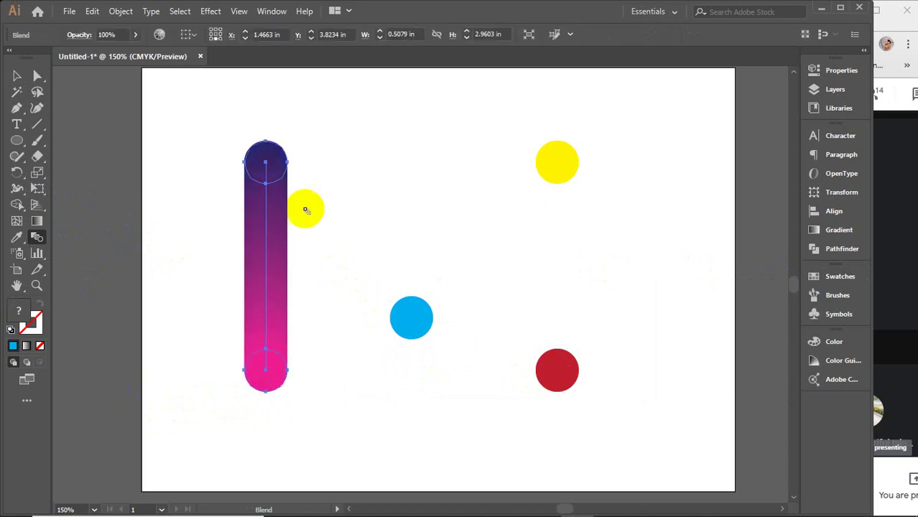
{"action": "left_click", "coordinate": [558, 161]}
{"action": "left_click", "coordinate": [566, 374]}
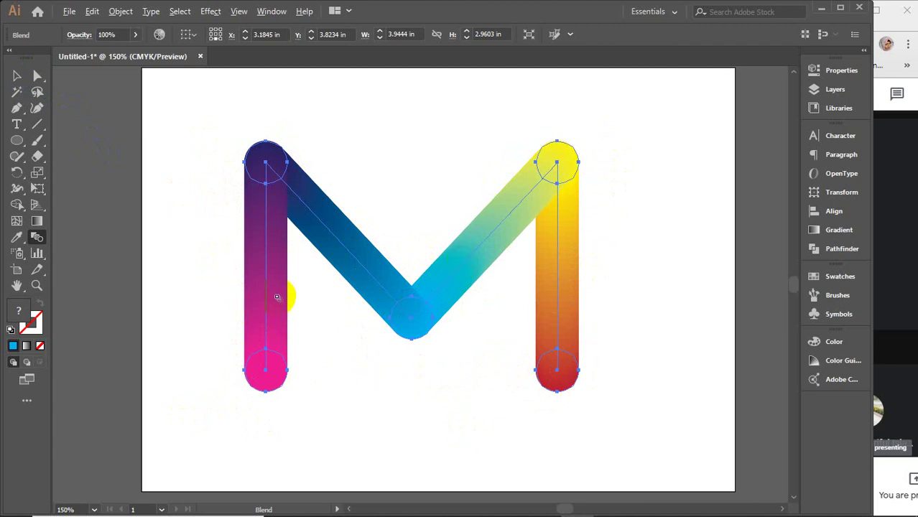
Open Blend Options with preview on and set spacing to Specified Steps.
{"action": "key", "text": "Return"}
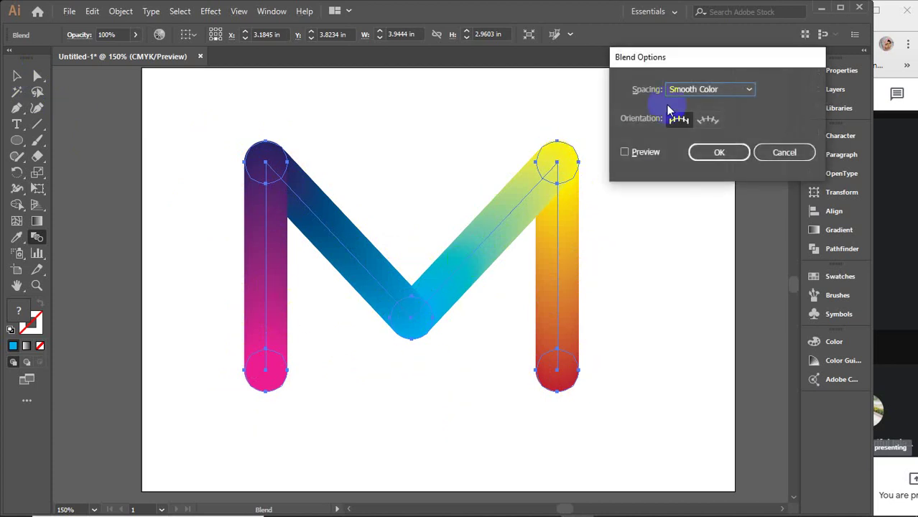
{"action": "left_click_drag", "start_coordinate": [703, 51], "coordinate": [718, 90]}
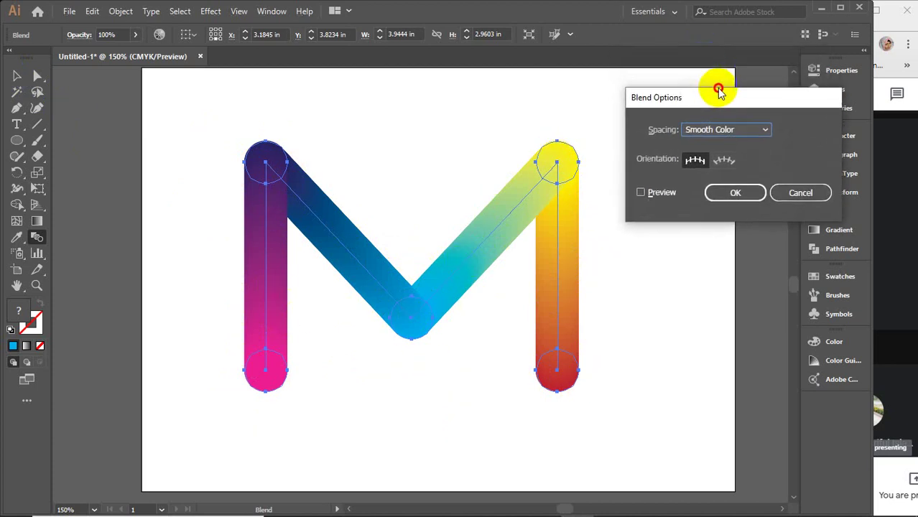
{"action": "left_click", "coordinate": [661, 194]}
{"action": "left_click", "coordinate": [757, 129]}
{"action": "left_click", "coordinate": [732, 156]}
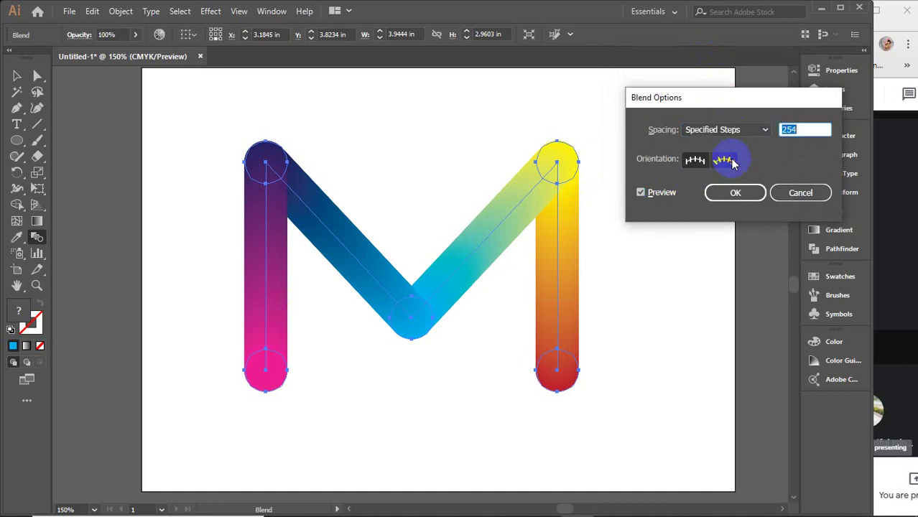
Compare Smooth Color and Specified Steps spacing, ending on Specified Distance.
{"action": "left_click", "coordinate": [760, 129]}
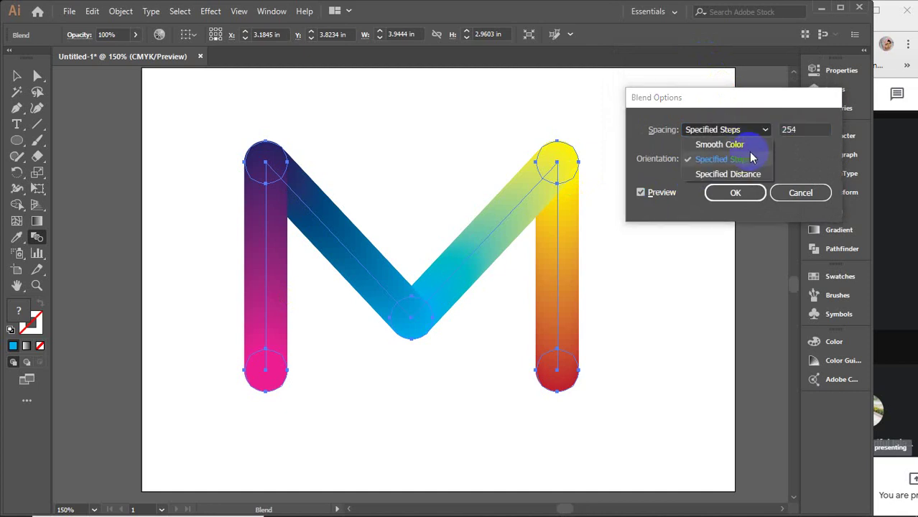
{"action": "left_click", "coordinate": [733, 144]}
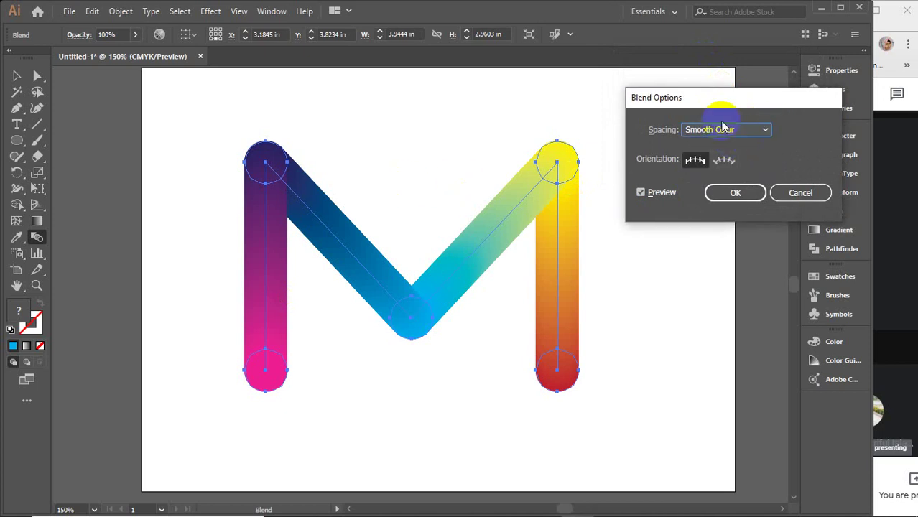
{"action": "left_click", "coordinate": [724, 129]}
{"action": "left_click", "coordinate": [735, 159]}
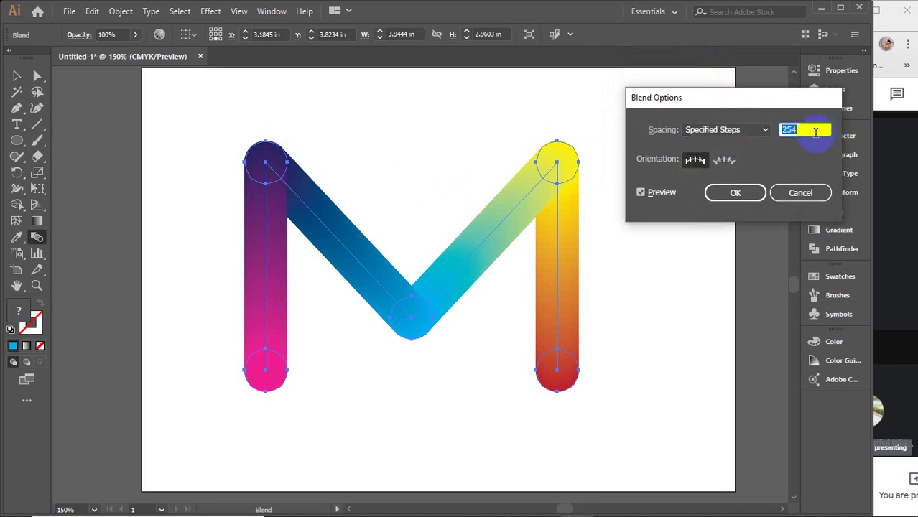
{"action": "left_click", "coordinate": [746, 133]}
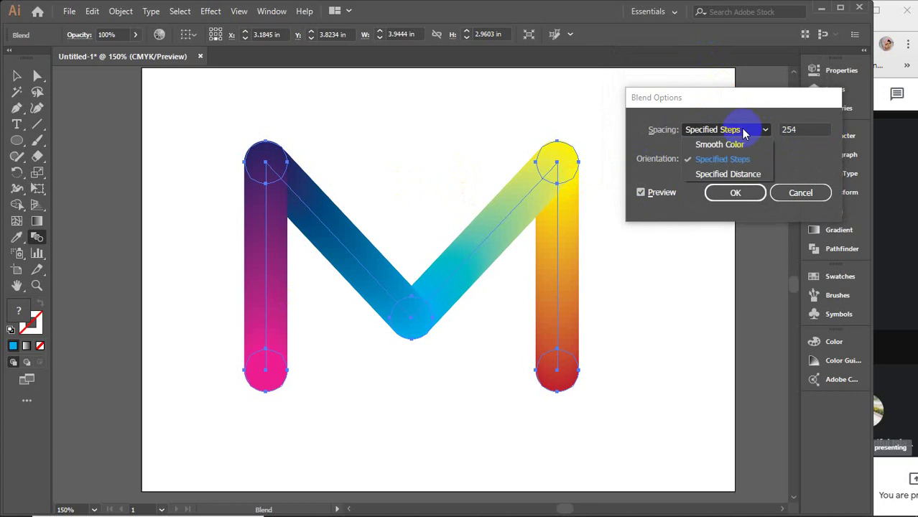
{"action": "left_click", "coordinate": [713, 174]}
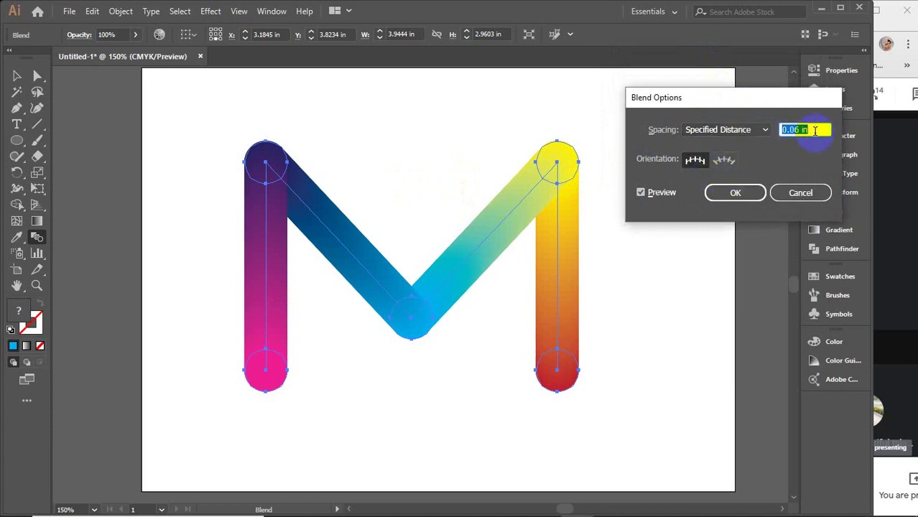
Try Specified Distance spacing values from 0 up to 0.6 in.
{"action": "key", "text": "Down"}
{"action": "key", "text": "Down"}
{"action": "key", "text": "Down"}
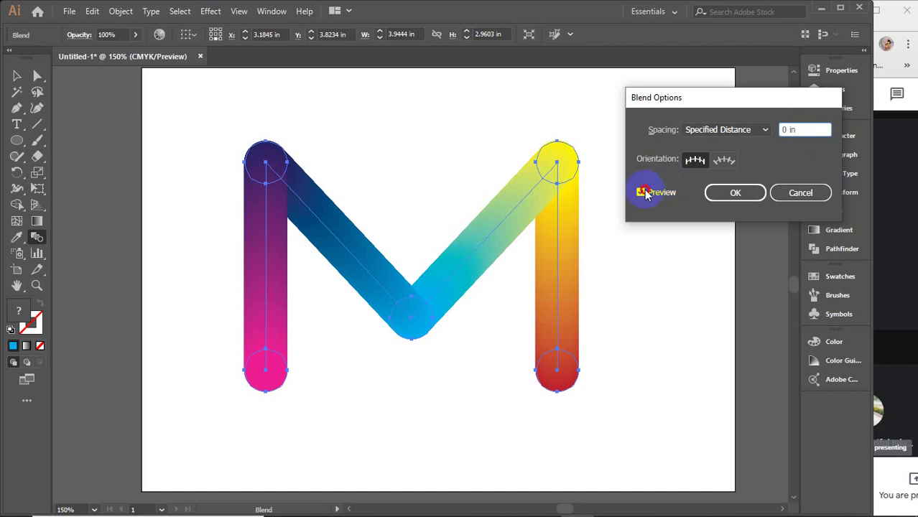
{"action": "left_click", "coordinate": [641, 193]}
{"action": "left_click", "coordinate": [797, 129]}
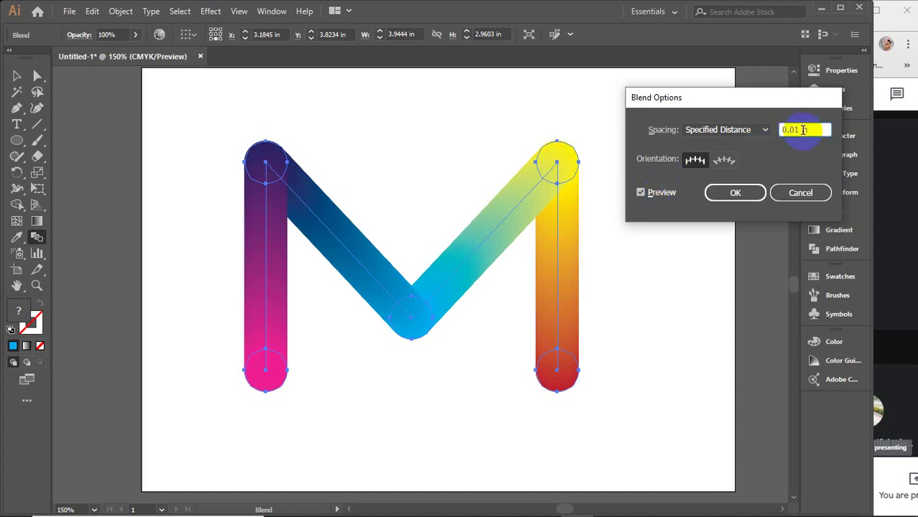
{"action": "type", "text": "0.3"}
{"action": "key", "text": "Tab"}
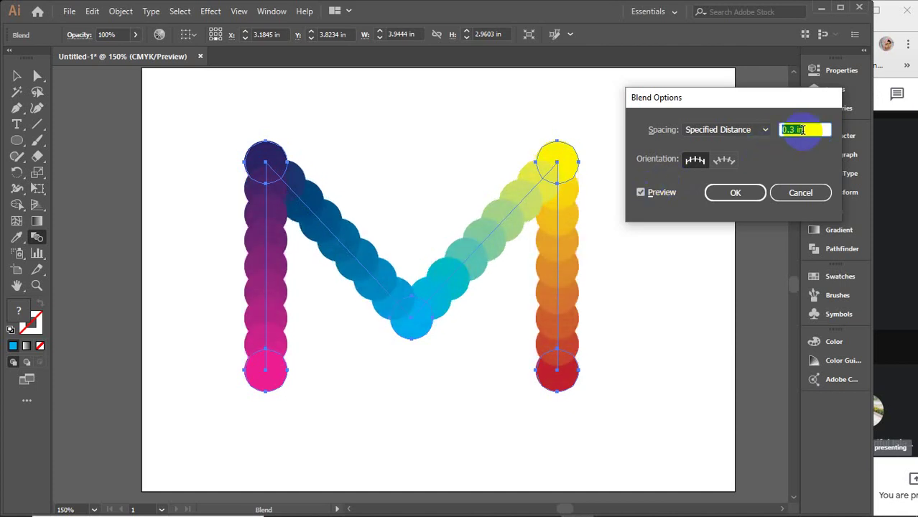
{"action": "type", "text": "0.4"}
{"action": "key", "text": "Tab"}
{"action": "key", "text": "Up"}
{"action": "key", "text": "Up"}
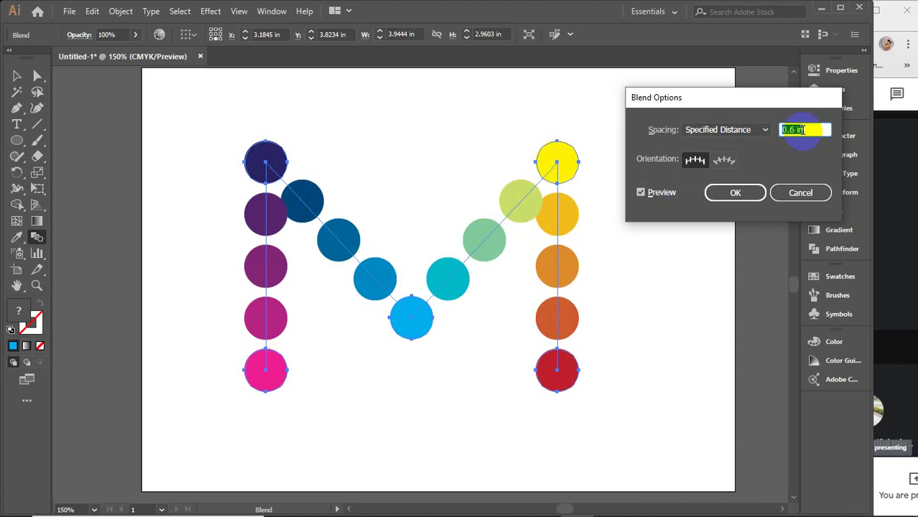
{"action": "key", "text": "Up"}
{"action": "key", "text": "Up"}
{"action": "key", "text": "Up"}
{"action": "key", "text": "Up"}
{"action": "key", "text": "Up"}
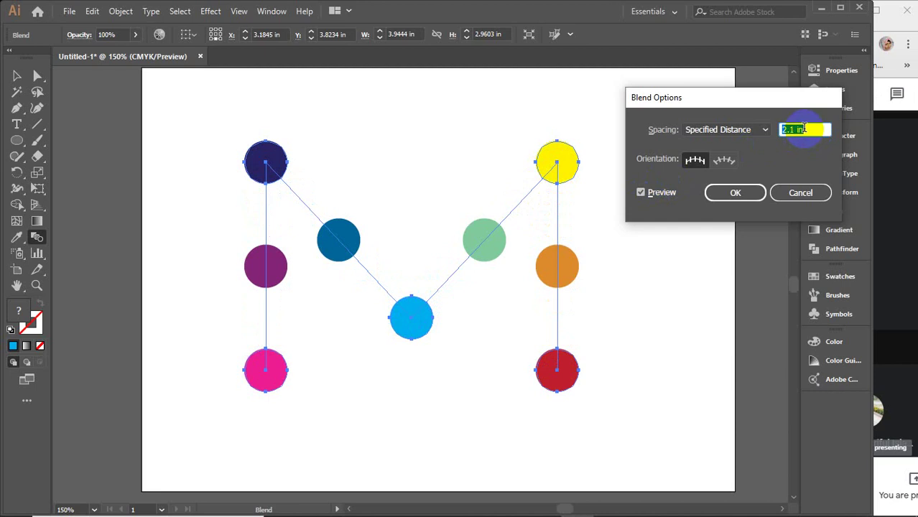
Reset the distance to zero, go back to Specified Steps and apply the blend options.
{"action": "key", "text": "Down"}
{"action": "key", "text": "Down"}
{"action": "key", "text": "Down"}
{"action": "key", "text": "Down"}
{"action": "key", "text": "Down"}
{"action": "key", "text": "Down"}
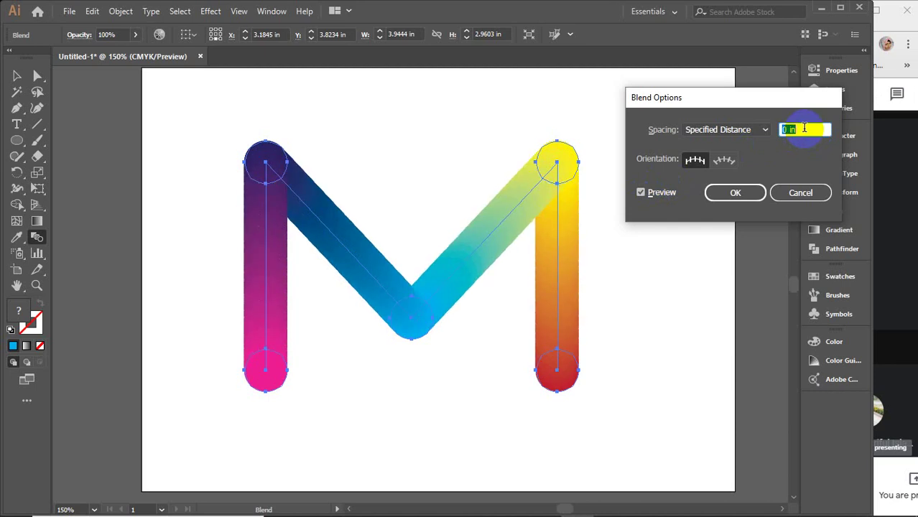
{"action": "left_click", "coordinate": [765, 131]}
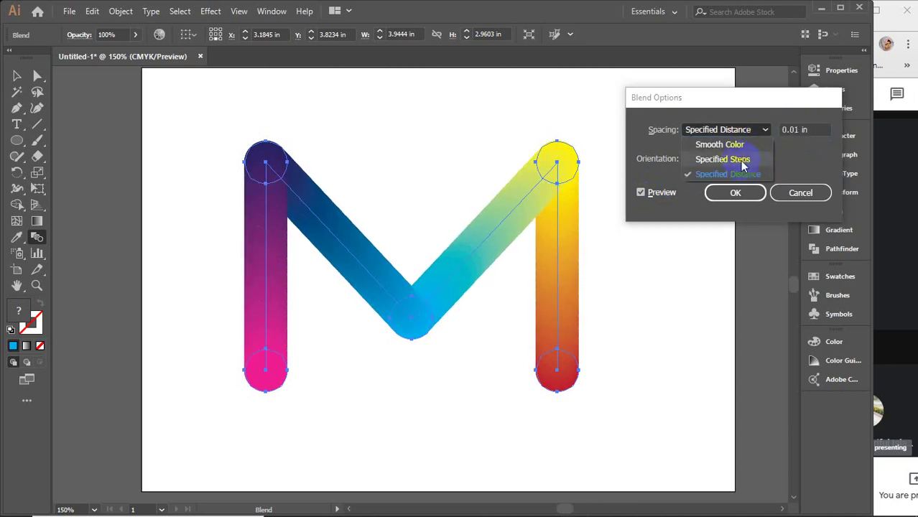
{"action": "left_click", "coordinate": [748, 158]}
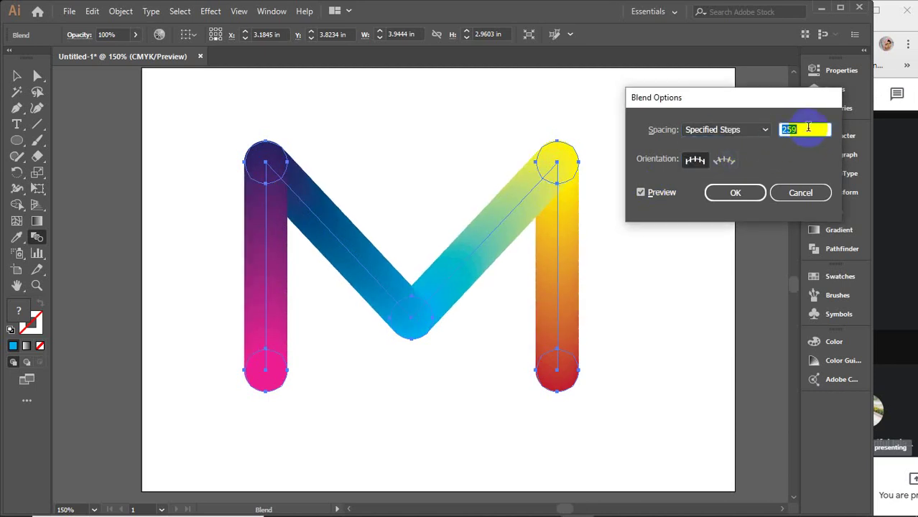
{"action": "left_click", "coordinate": [746, 194]}
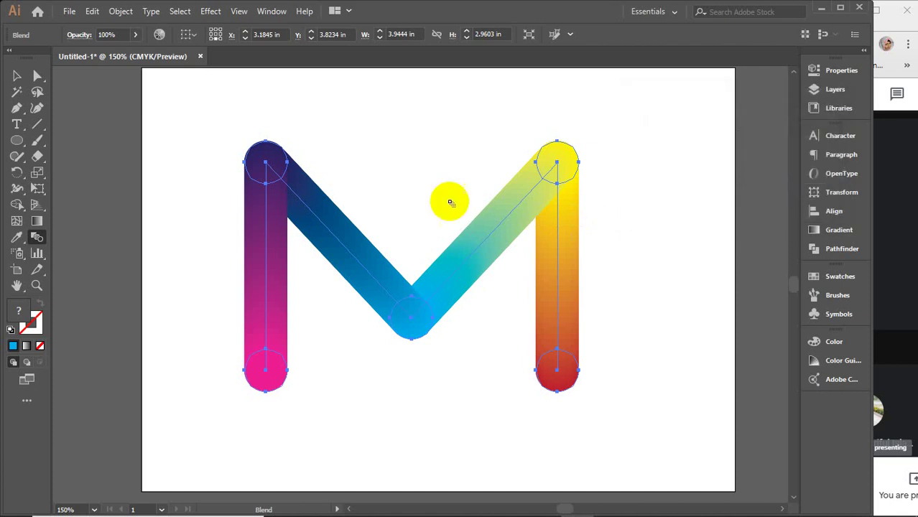
Marquee-select the blended M, delete it and return the view to 100%.
{"action": "left_click", "coordinate": [16, 76]}
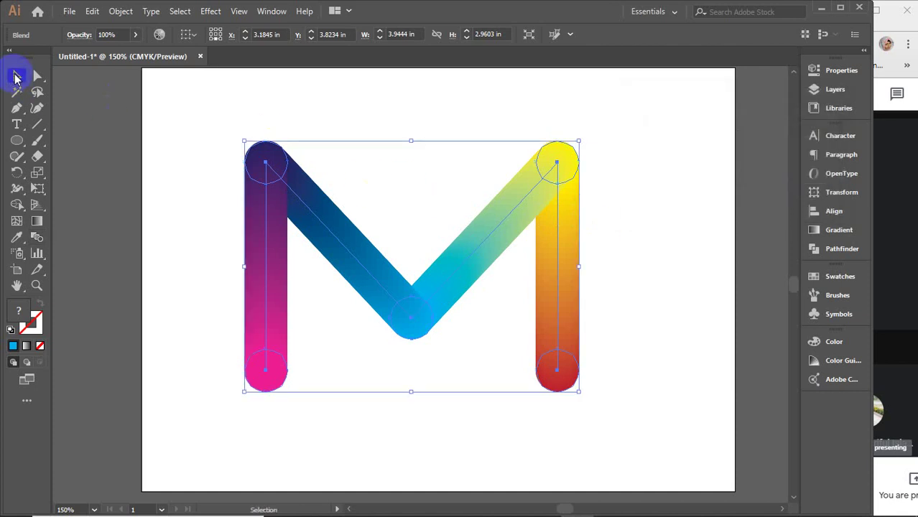
{"action": "left_click", "coordinate": [661, 212]}
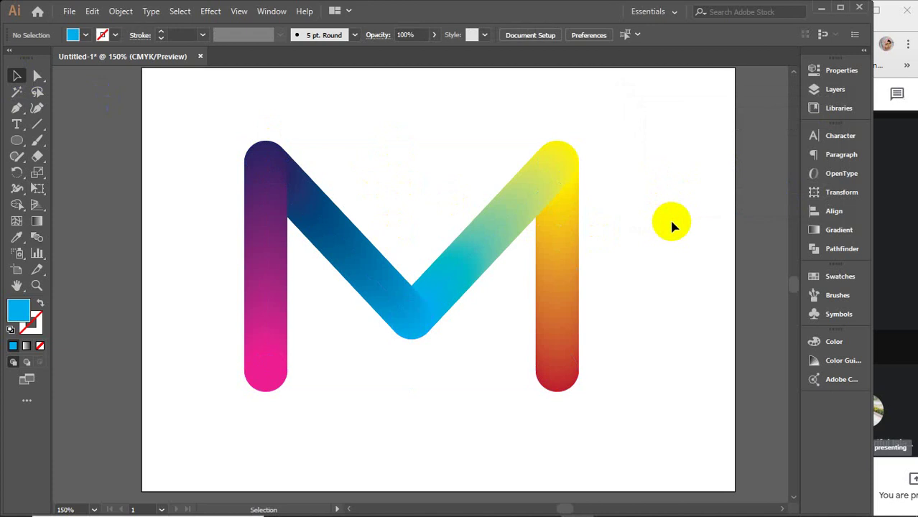
{"action": "scroll", "coordinate": [672, 222], "scroll_direction": "down", "scroll_amount": 3}
{"action": "scroll", "coordinate": [675, 224], "scroll_direction": "down", "scroll_amount": 1}
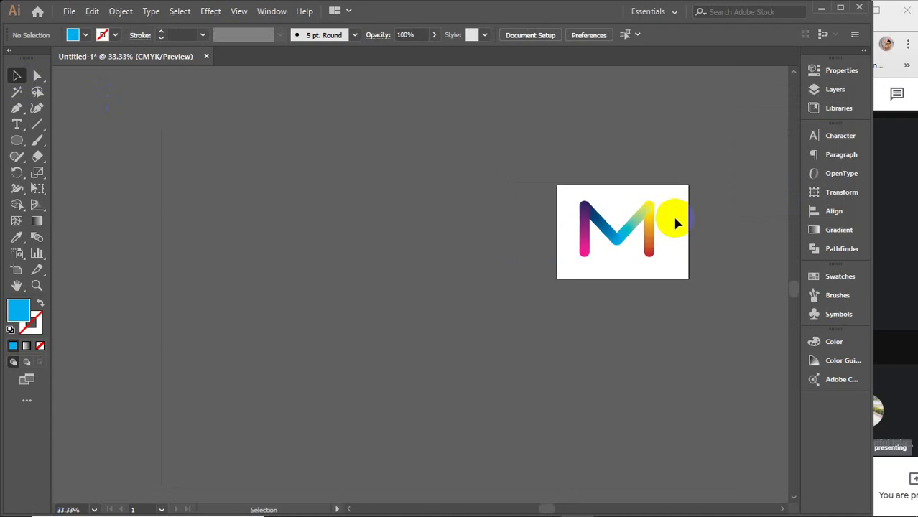
{"action": "left_click_drag", "start_coordinate": [427, 237], "coordinate": [639, 406]}
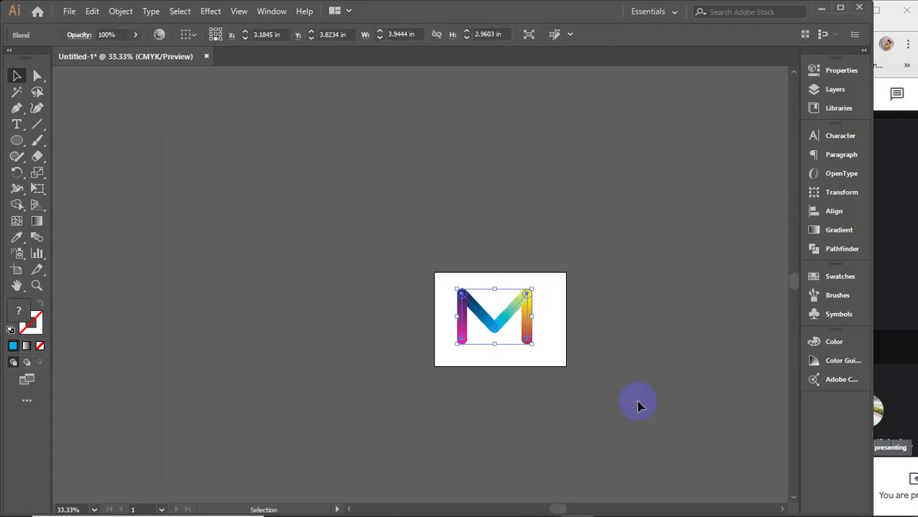
{"action": "key", "text": "Delete"}
{"action": "left_click", "coordinate": [482, 283]}
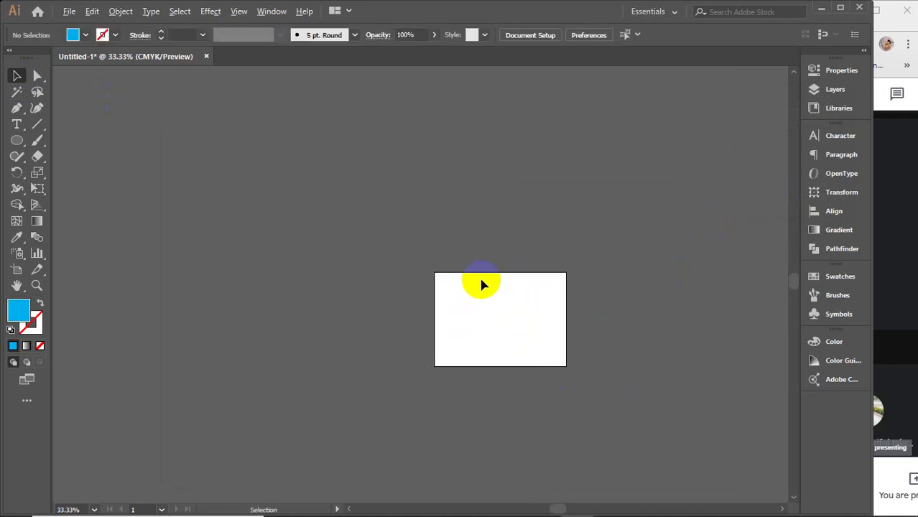
{"action": "key", "text": "ctrl+1"}
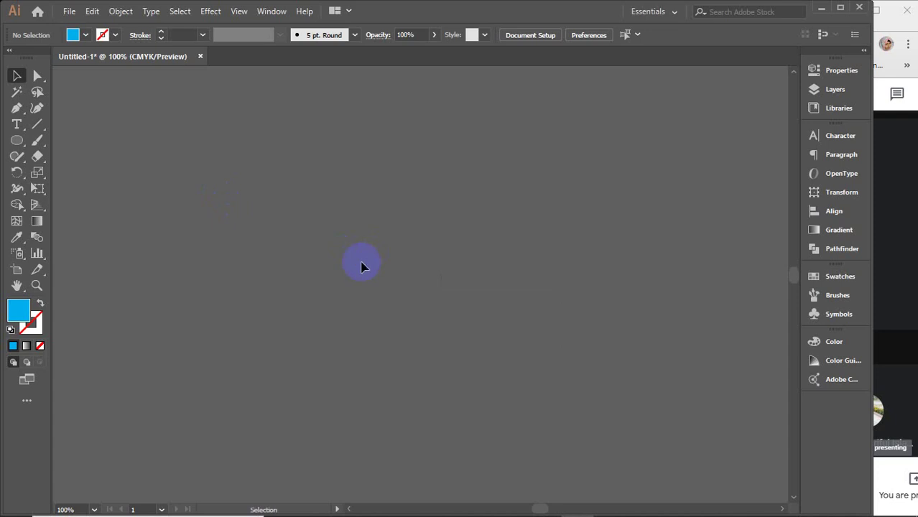
Draw a large cyan circle at left and shrink a second circle on the right to a tiny dot.
{"action": "left_click", "coordinate": [17, 141]}
{"action": "mouse_move", "coordinate": [166, 169]}
{"action": "left_mouse_down"}
{"action": "mouse_move", "coordinate": [228, 231]}
{"action": "mouse_move", "coordinate": [201, 204]}
{"action": "mouse_move", "coordinate": [219, 246]}
{"action": "mouse_move", "coordinate": [532, 249]}
{"action": "mouse_move", "coordinate": [515, 231]}
{"action": "left_mouse_up"}
{"action": "left_click", "coordinate": [12, 78]}
{"action": "mouse_move", "coordinate": [215, 236]}
{"action": "left_mouse_down"}
{"action": "mouse_move", "coordinate": [245, 256]}
{"action": "mouse_move", "coordinate": [216, 251]}
{"action": "left_mouse_up"}
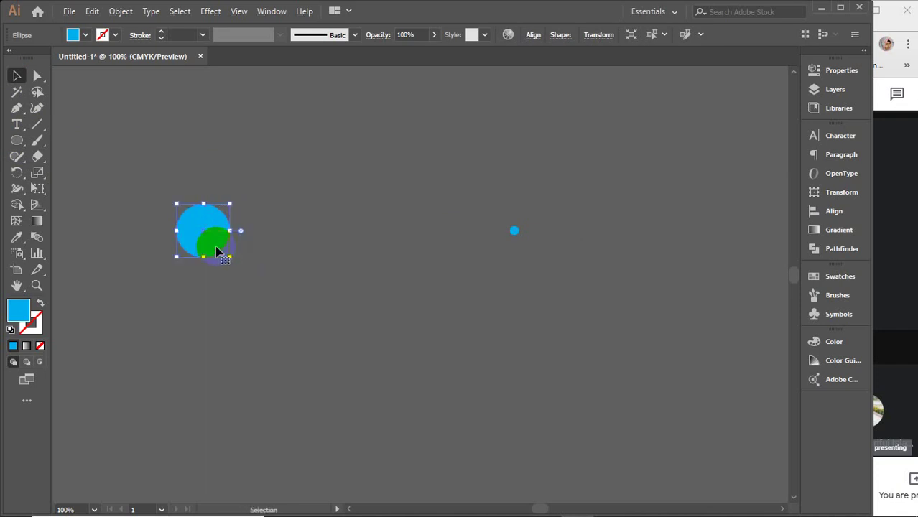
Fill the large circle green and the tiny circle yellow from the Swatches panel.
{"action": "left_click", "coordinate": [838, 277]}
{"action": "mouse_move", "coordinate": [694, 323]}
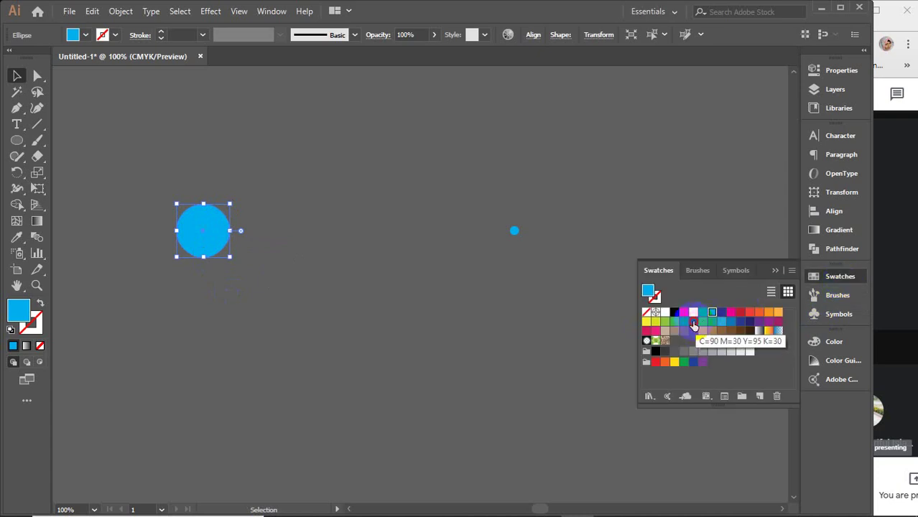
{"action": "left_click", "coordinate": [693, 322]}
{"action": "key", "text": "ctrl+z"}
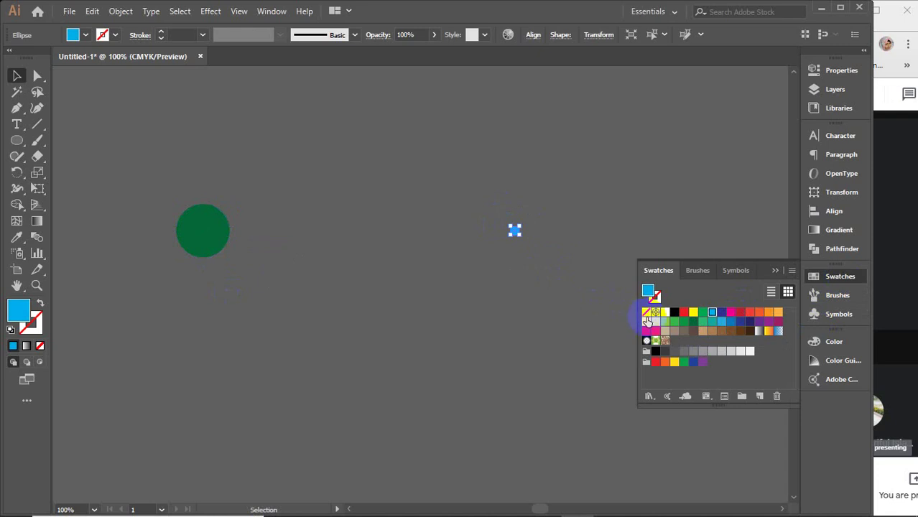
{"action": "left_click", "coordinate": [654, 323]}
{"action": "left_click", "coordinate": [775, 270]}
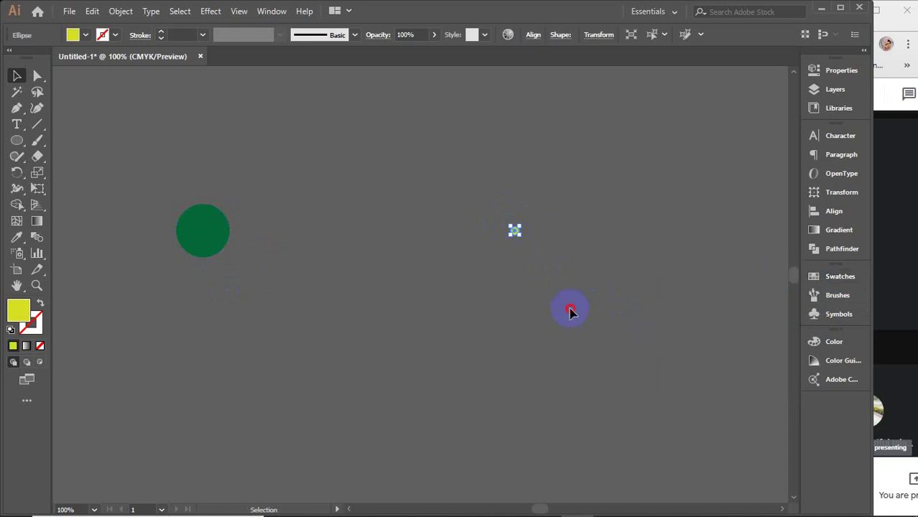
{"action": "left_click", "coordinate": [567, 308]}
Blend the green circle into the yellow dot, then undo to leave them separate.
{"action": "left_click", "coordinate": [36, 237]}
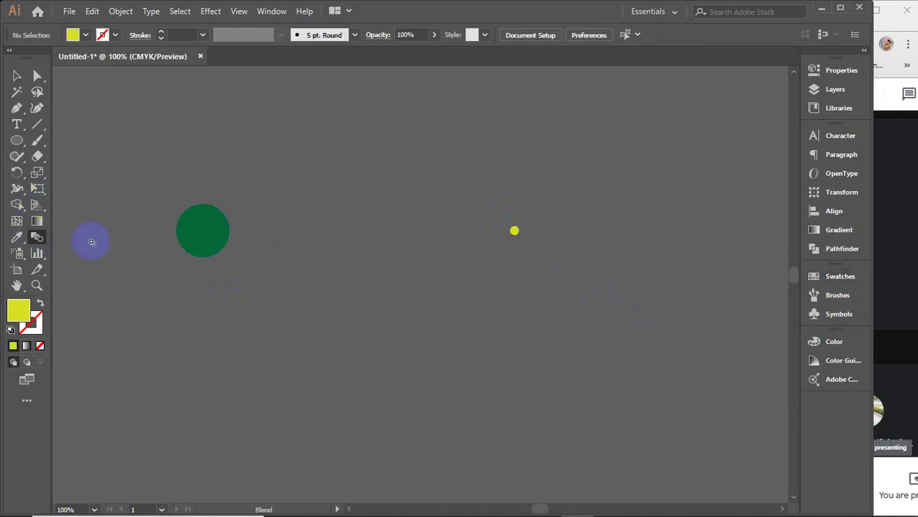
{"action": "left_click", "coordinate": [515, 231]}
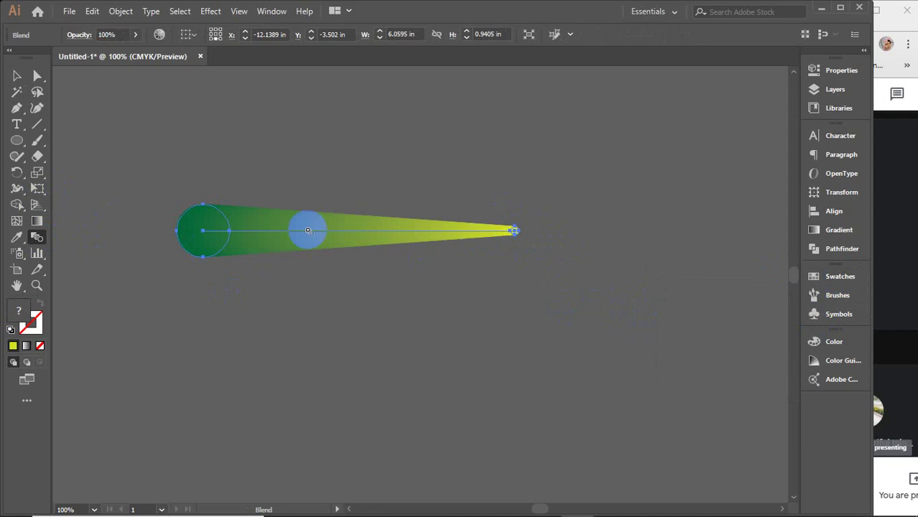
{"action": "left_click", "coordinate": [16, 76]}
{"action": "left_click", "coordinate": [225, 266]}
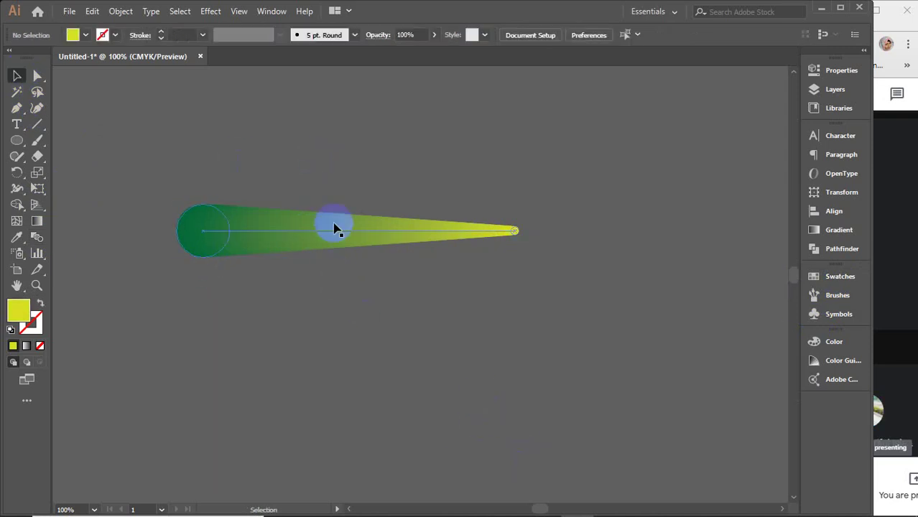
{"action": "left_click", "coordinate": [334, 229]}
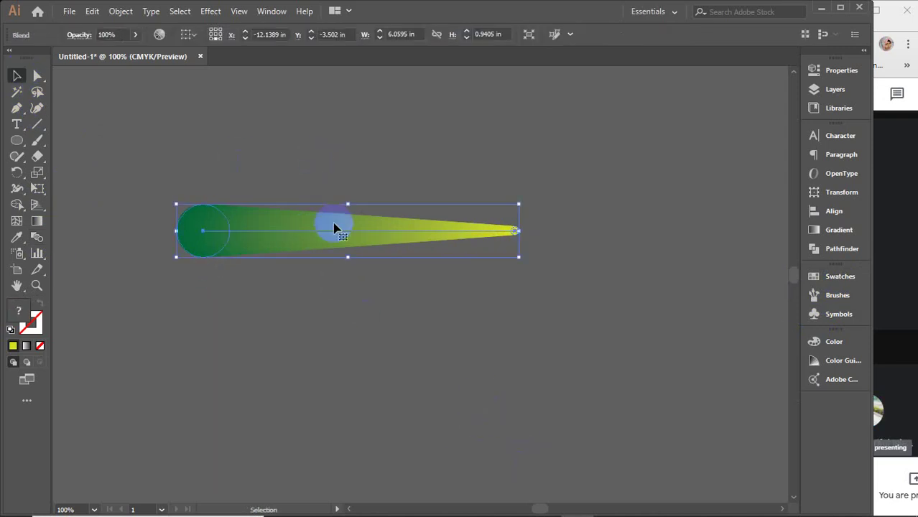
{"action": "key", "text": "ctrl+shift+a"}
{"action": "key", "text": "ctrl+z"}
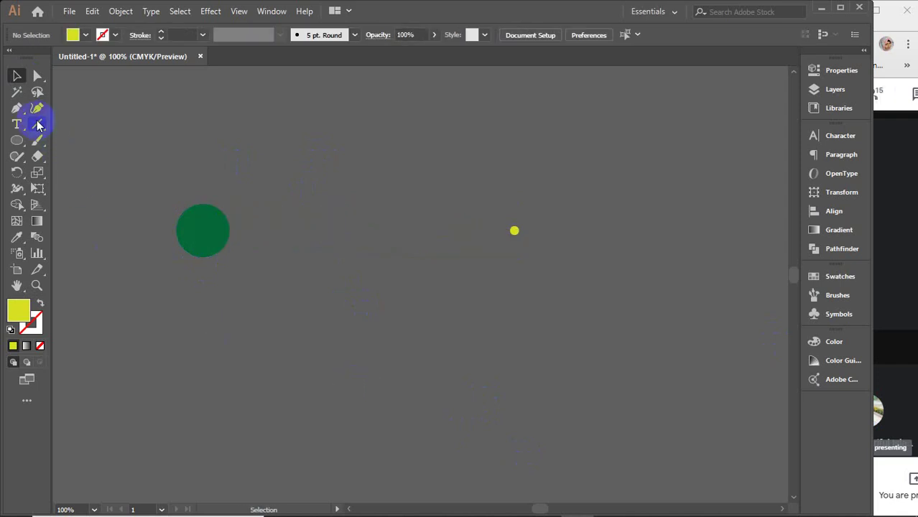
{"action": "left_click", "coordinate": [17, 108]}
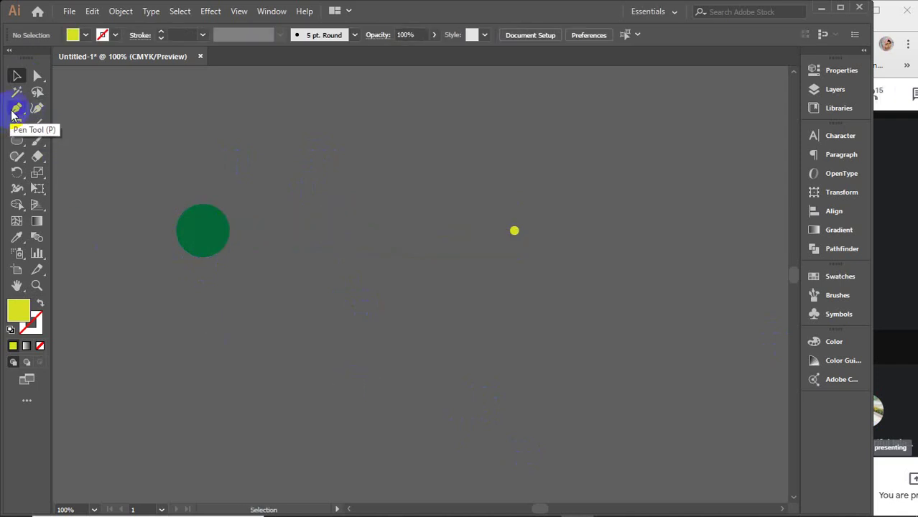
Draw a looping S-curve below the circles with no fill and a yellow stroke.
{"action": "left_click", "coordinate": [206, 404]}
{"action": "left_click_drag", "start_coordinate": [375, 345], "coordinate": [474, 372]}
{"action": "left_click_drag", "start_coordinate": [605, 394], "coordinate": [679, 366]}
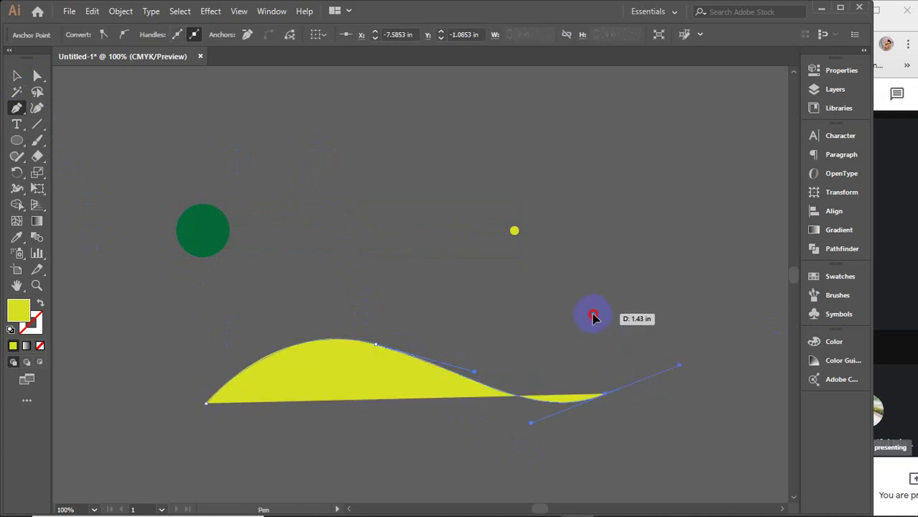
{"action": "left_click_drag", "start_coordinate": [593, 316], "coordinate": [550, 322]}
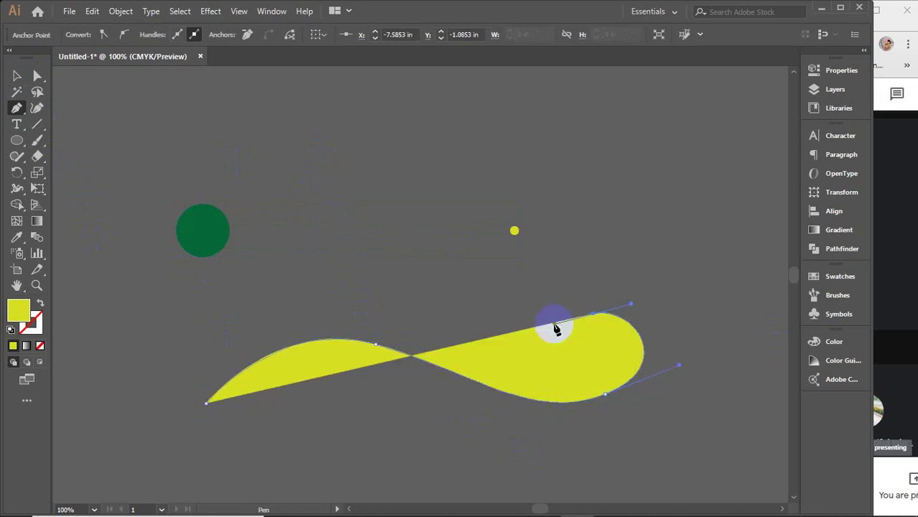
{"action": "left_click", "coordinate": [16, 75]}
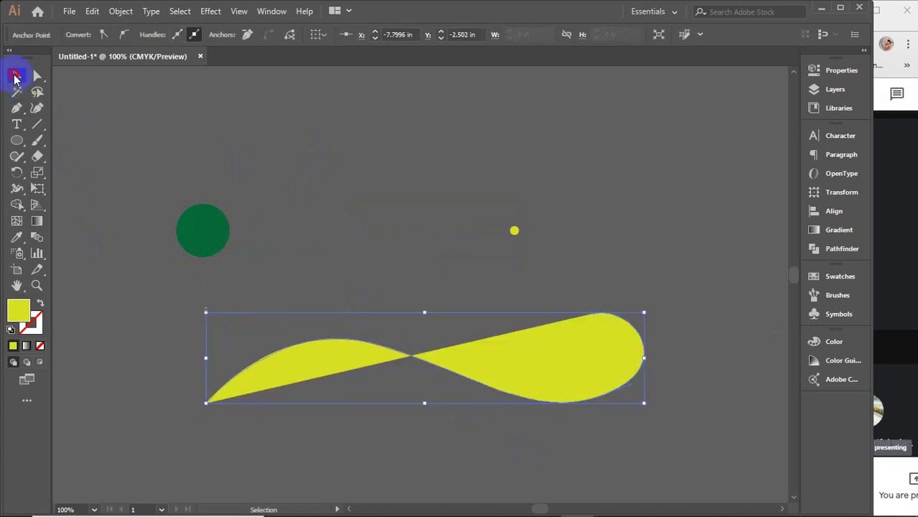
{"action": "left_click", "coordinate": [40, 346]}
{"action": "left_click", "coordinate": [12, 346]}
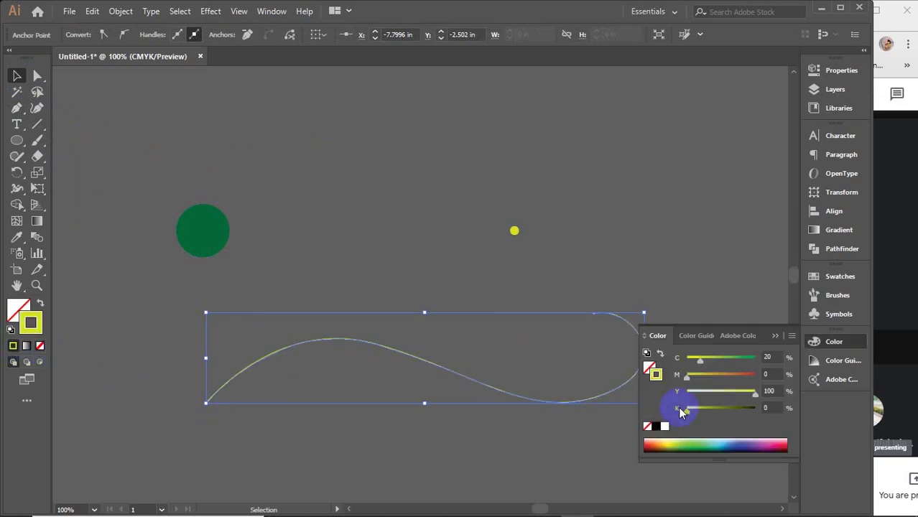
{"action": "left_click", "coordinate": [775, 335]}
{"action": "left_click", "coordinate": [700, 291]}
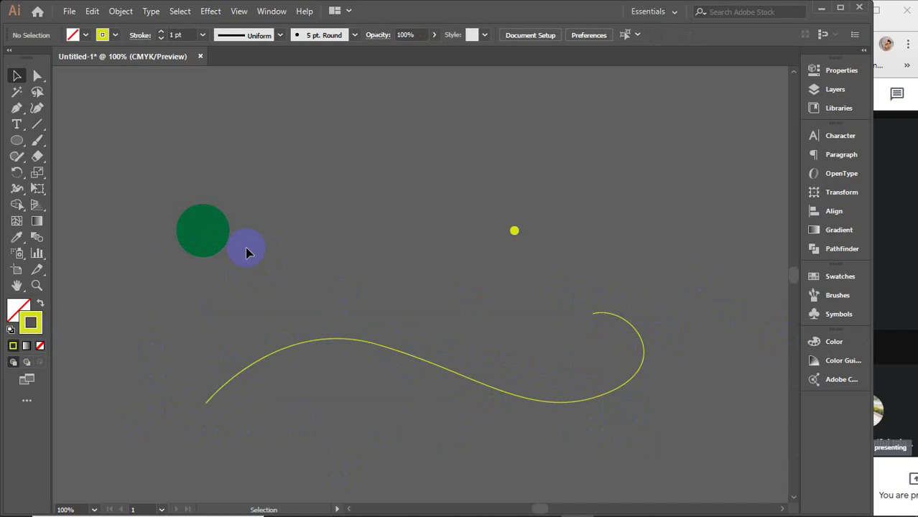
Move the green circle to the S-curve's left end and the yellow dot to its right end.
{"action": "left_click_drag", "start_coordinate": [245, 252], "coordinate": [211, 404]}
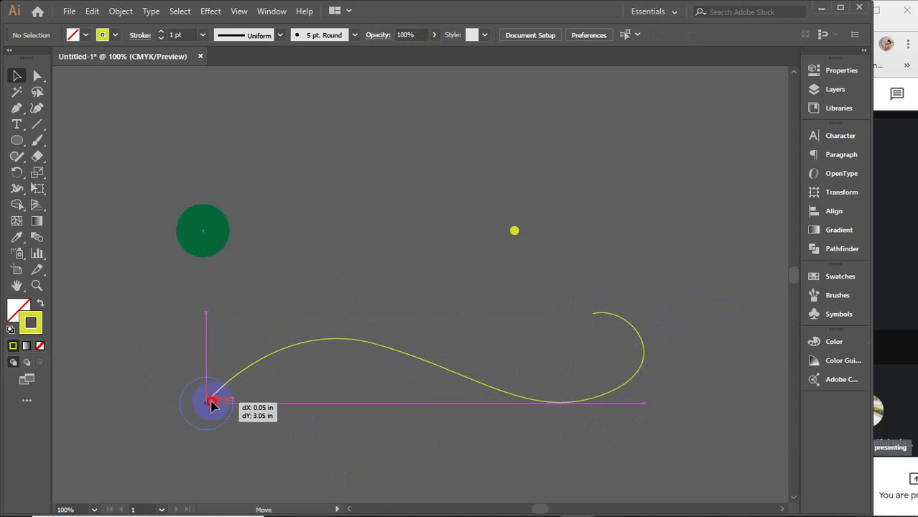
{"action": "left_click_drag", "start_coordinate": [522, 237], "coordinate": [591, 313]}
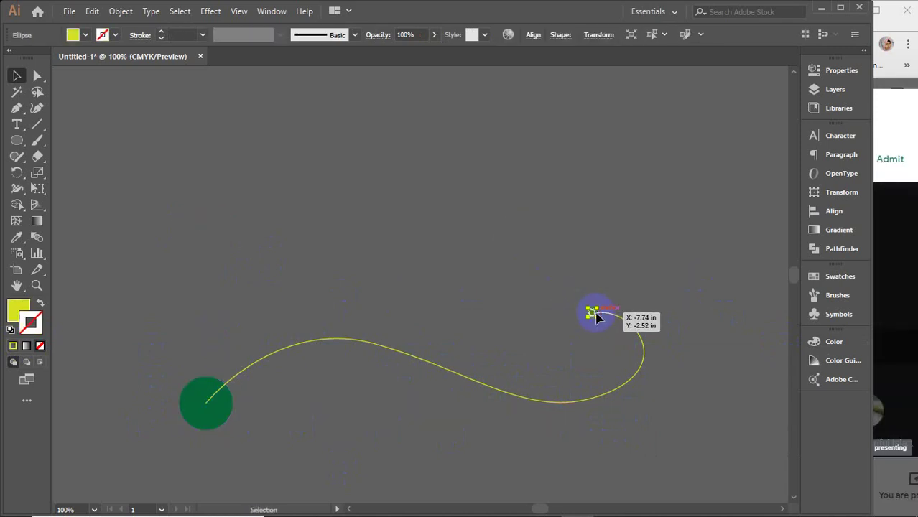
{"action": "left_click", "coordinate": [108, 270]}
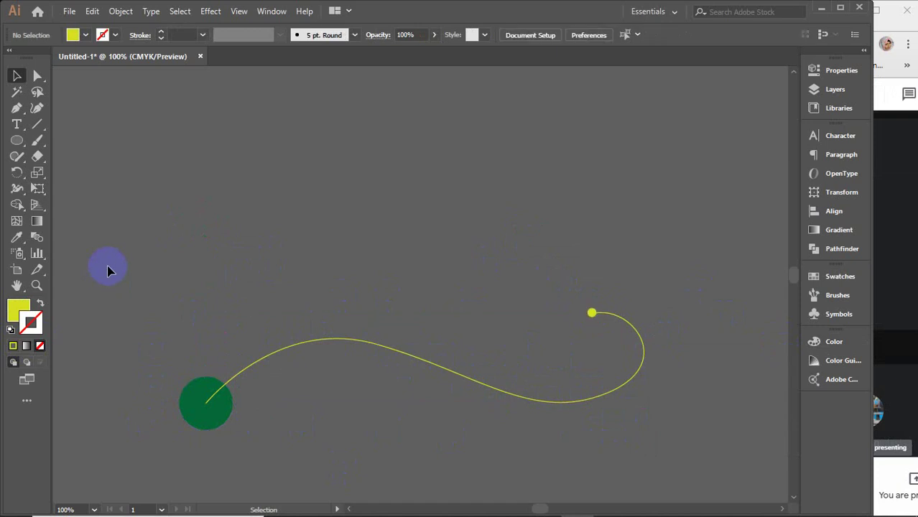
Make a straight blend from the green circle to the yellow dot, then undo it.
{"action": "left_click", "coordinate": [39, 239]}
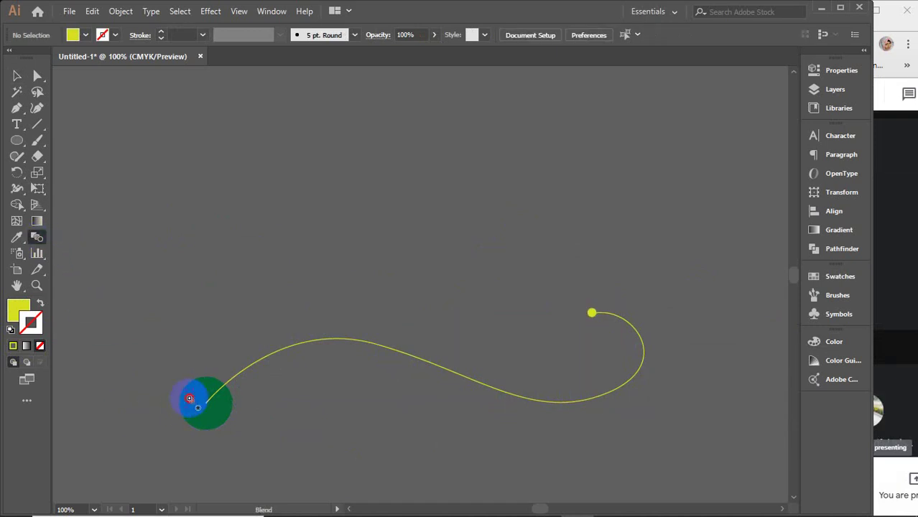
{"action": "left_click", "coordinate": [242, 371]}
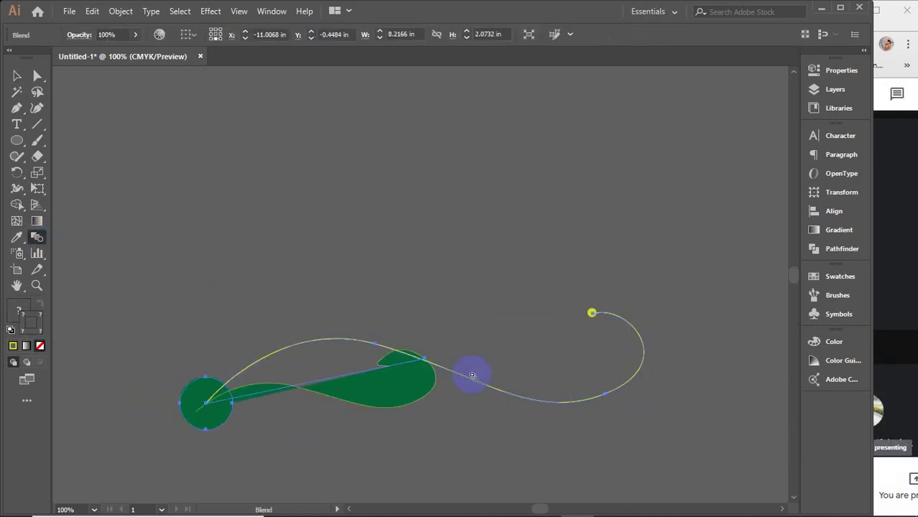
{"action": "left_click", "coordinate": [592, 312]}
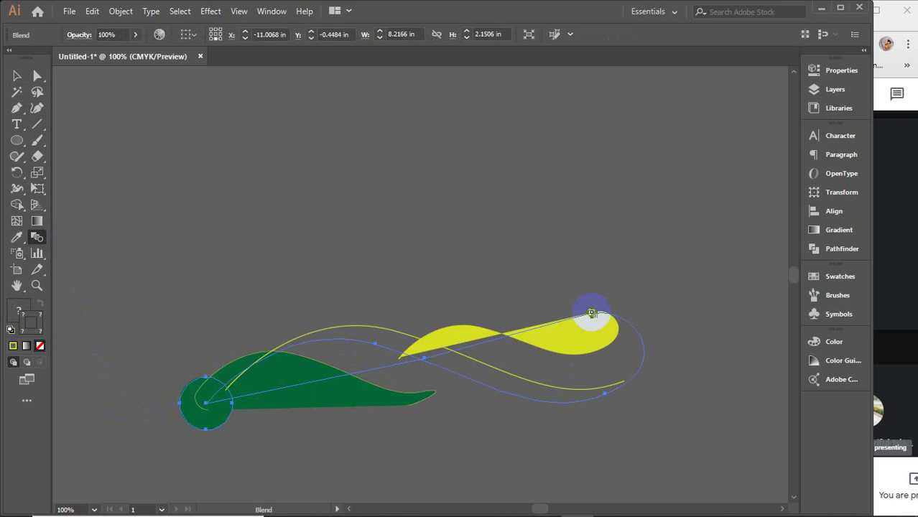
{"action": "left_click", "coordinate": [362, 359]}
{"action": "key", "text": "ctrl+z"}
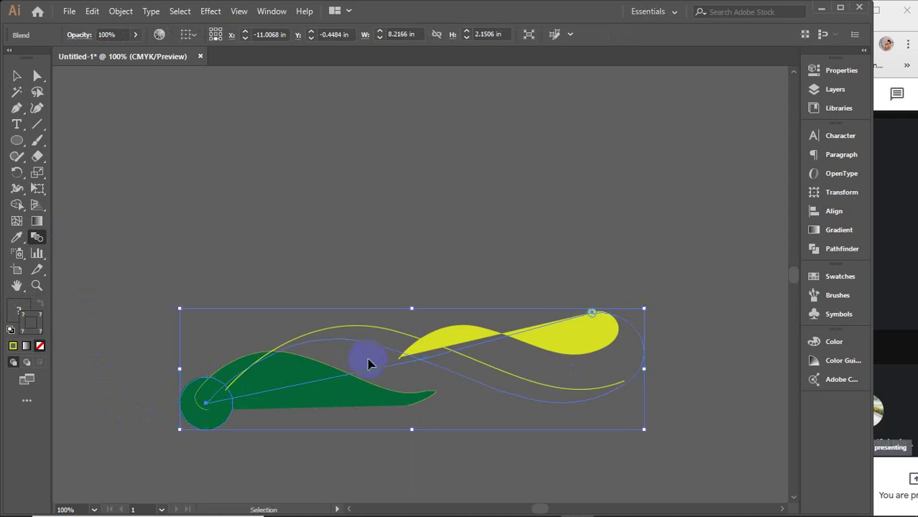
{"action": "key", "text": "ctrl+z"}
{"action": "key", "text": "ctrl+z"}
Select circle, curve and dot together and apply Object > Blend > Make.
{"action": "left_click", "coordinate": [17, 75]}
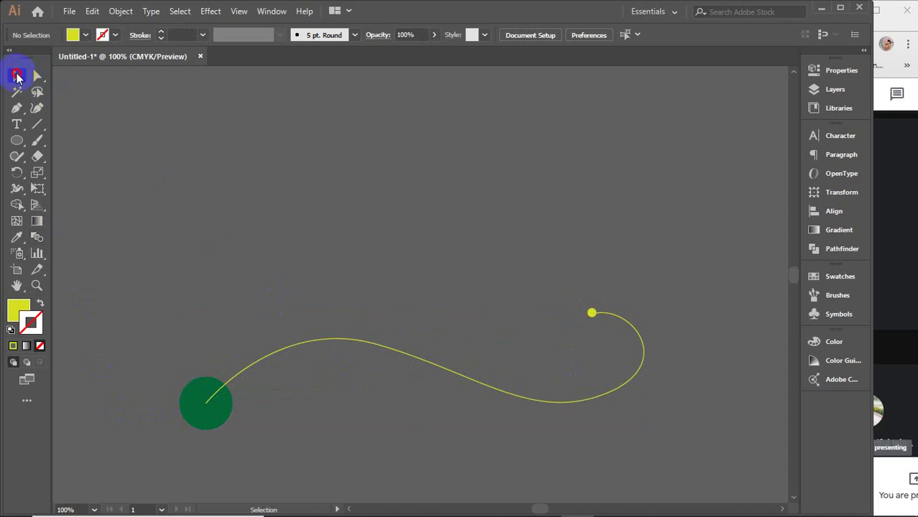
{"action": "left_click_drag", "start_coordinate": [147, 224], "coordinate": [665, 472]}
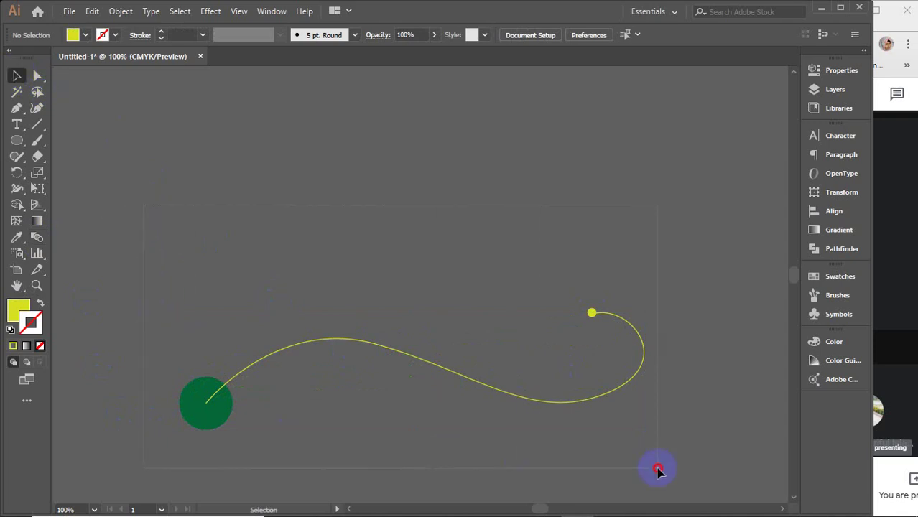
{"action": "left_click", "coordinate": [119, 11]}
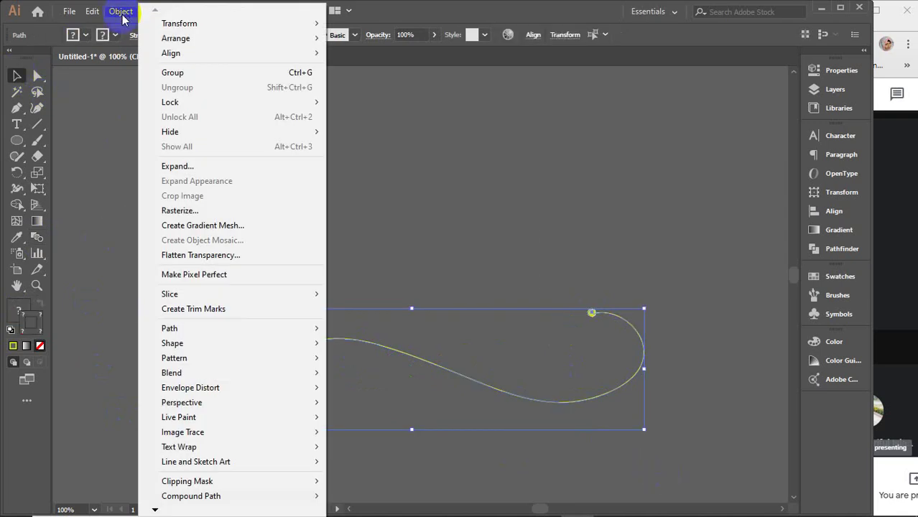
{"action": "mouse_move", "coordinate": [172, 372]}
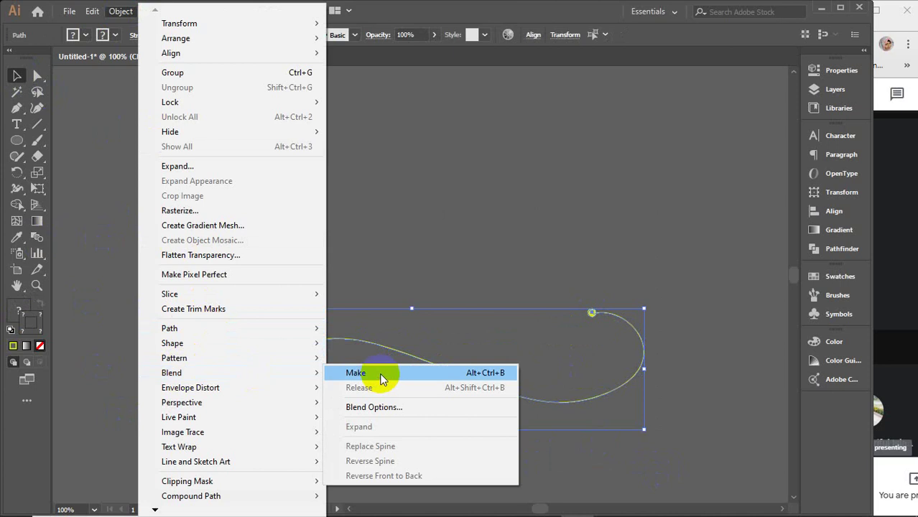
{"action": "left_click", "coordinate": [379, 375]}
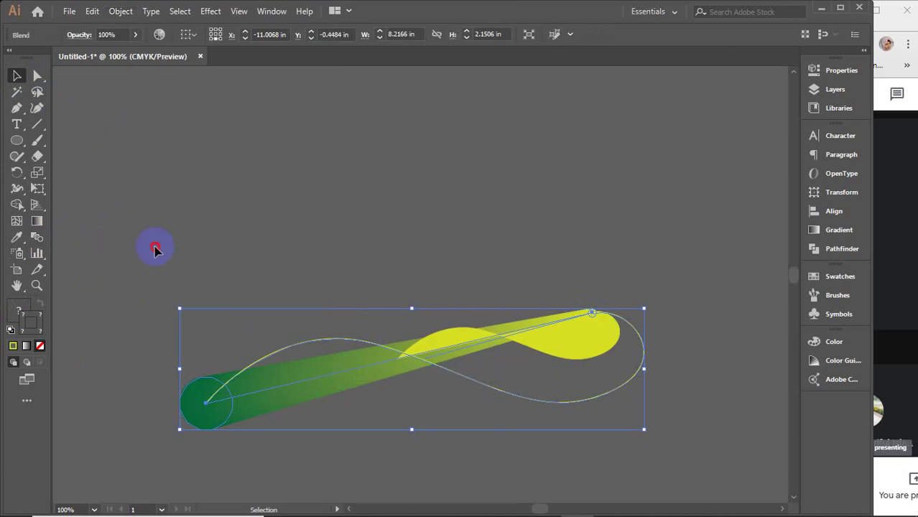
{"action": "left_click", "coordinate": [155, 245]}
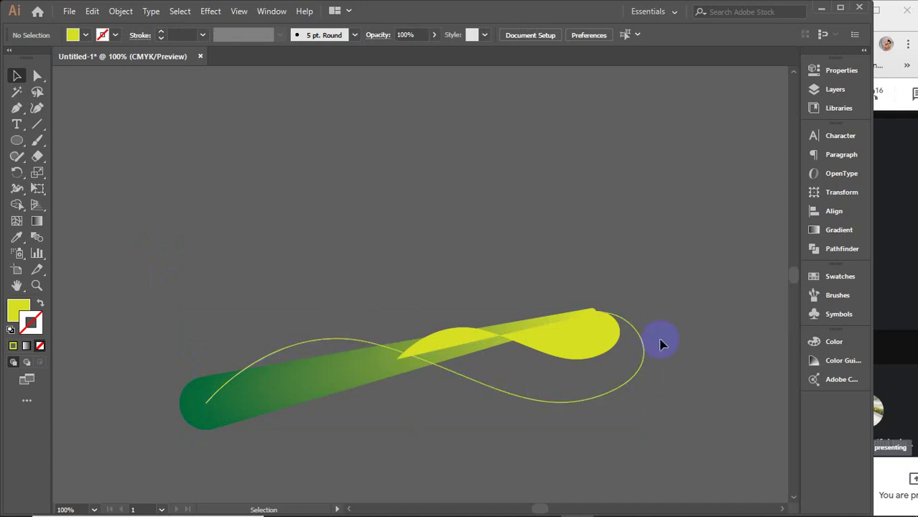
Undo the blend, move the S-curve up and raise the green circle level with the yellow dot.
{"action": "key", "text": "ctrl+z"}
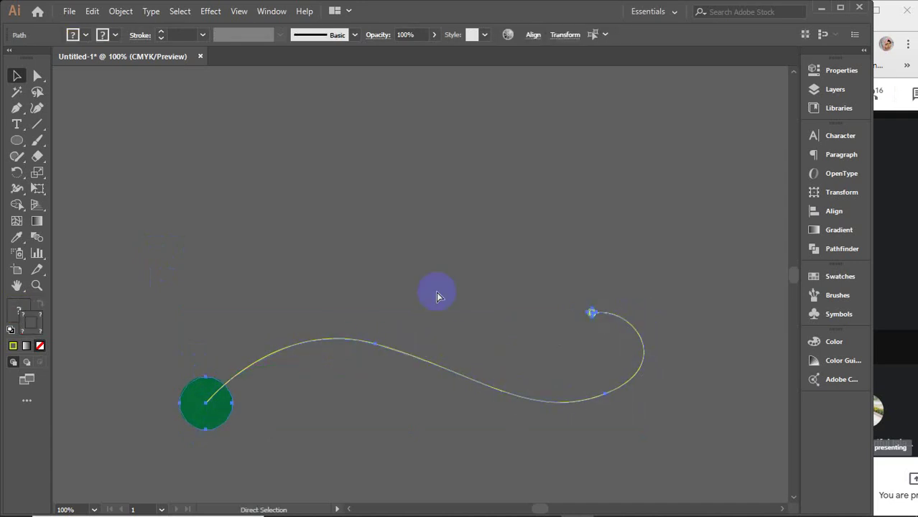
{"action": "key", "text": "ctrl+z"}
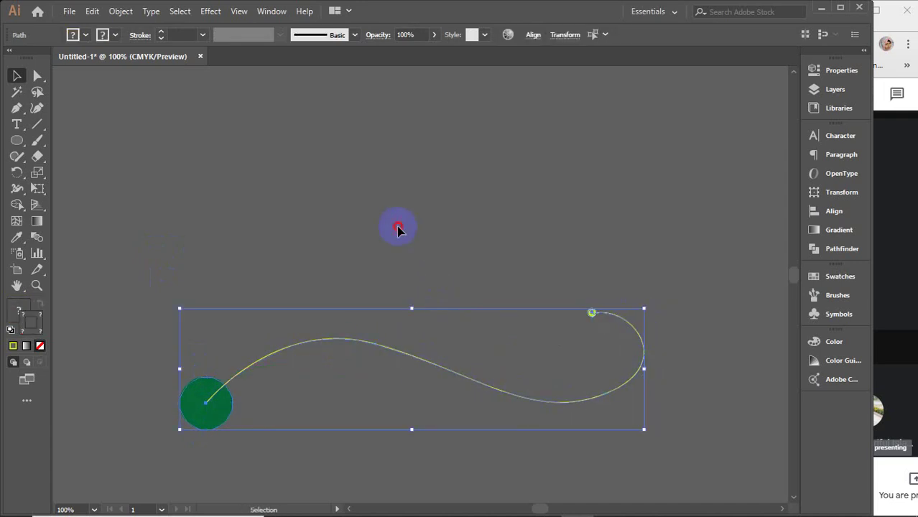
{"action": "left_click", "coordinate": [399, 230]}
{"action": "left_click_drag", "start_coordinate": [430, 367], "coordinate": [397, 134]}
{"action": "left_click_drag", "start_coordinate": [208, 406], "coordinate": [312, 319]}
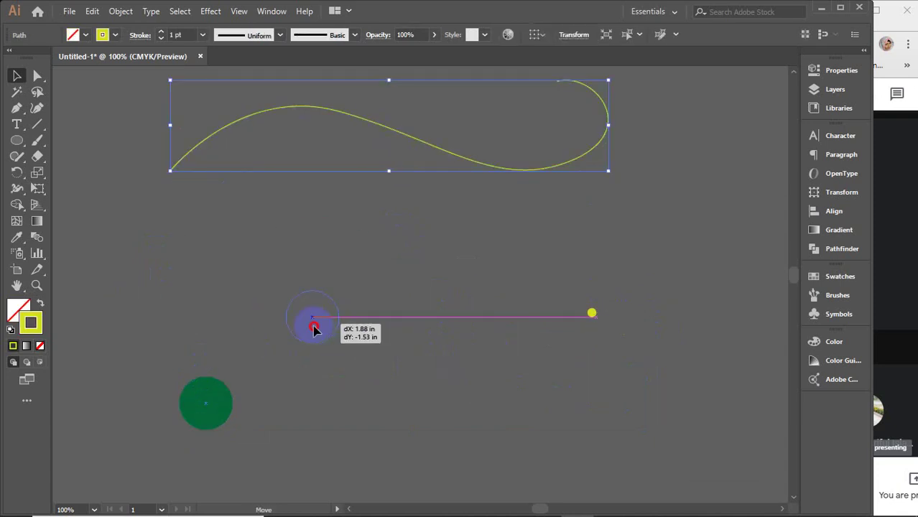
Blend the green circle to the yellow dot and place the blend just below the S-curve.
{"action": "left_click", "coordinate": [37, 237]}
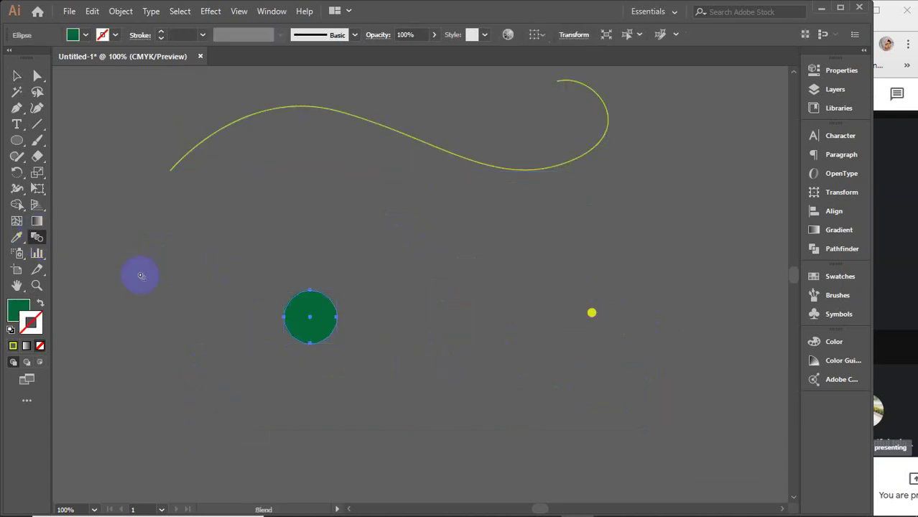
{"action": "left_click", "coordinate": [309, 314]}
{"action": "left_click", "coordinate": [592, 310]}
{"action": "left_click", "coordinate": [15, 76]}
{"action": "left_click", "coordinate": [184, 305]}
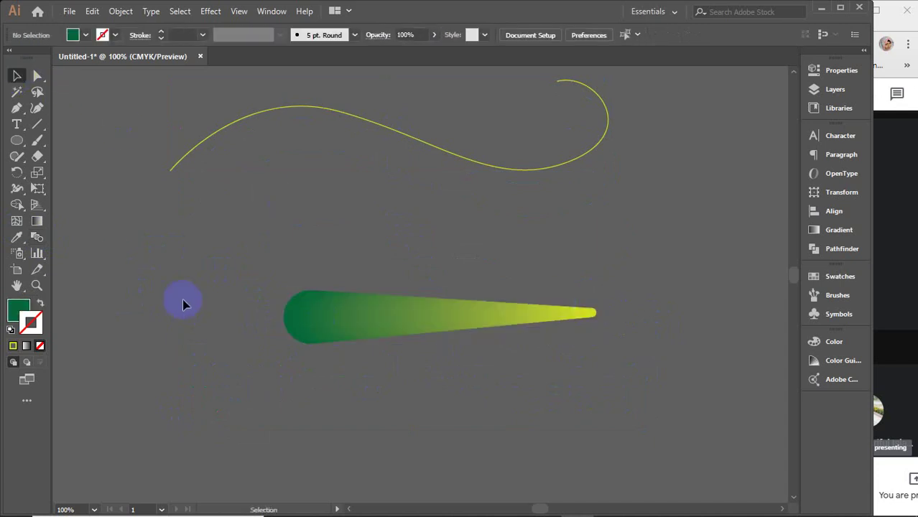
{"action": "left_click_drag", "start_coordinate": [344, 318], "coordinate": [304, 414]}
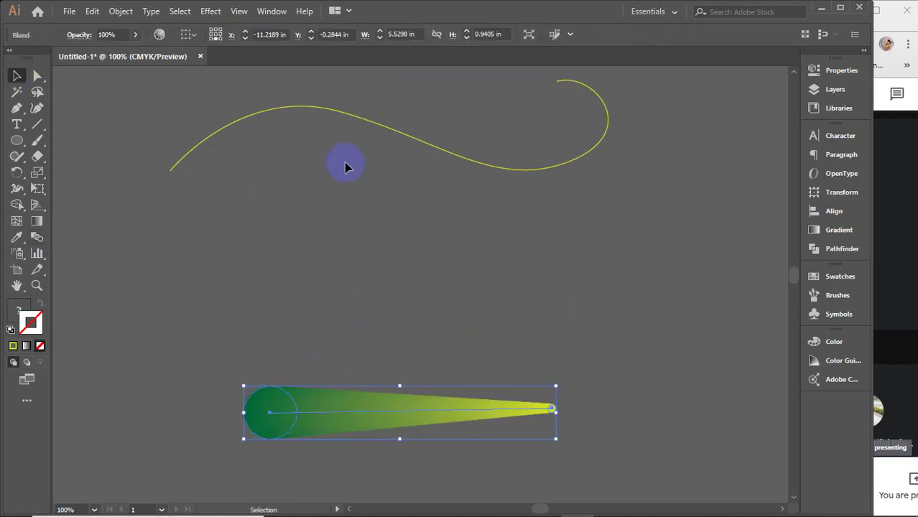
{"action": "left_click_drag", "start_coordinate": [350, 118], "coordinate": [349, 253]}
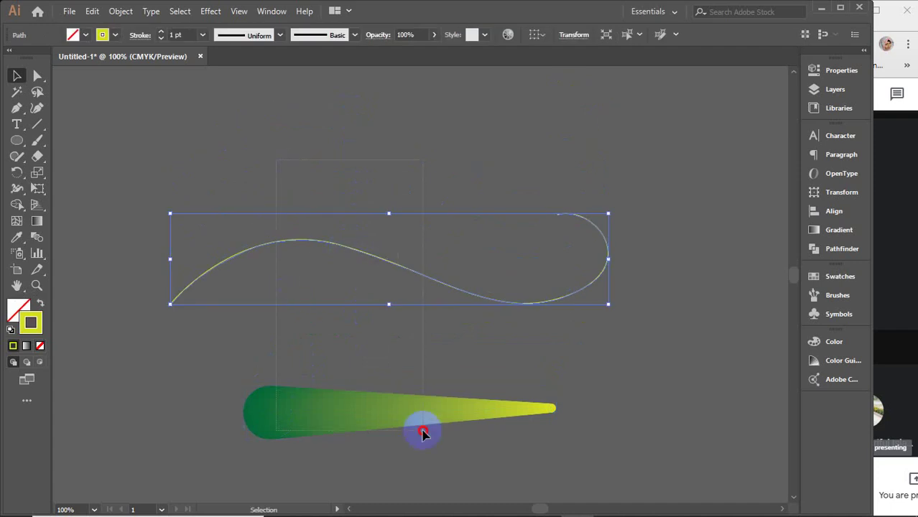
Select blend and S-curve, apply Object > Blend > Replace Spine, then reselect the curved blend.
{"action": "left_click", "coordinate": [423, 430], "text": "shift"}
{"action": "left_click", "coordinate": [121, 11]}
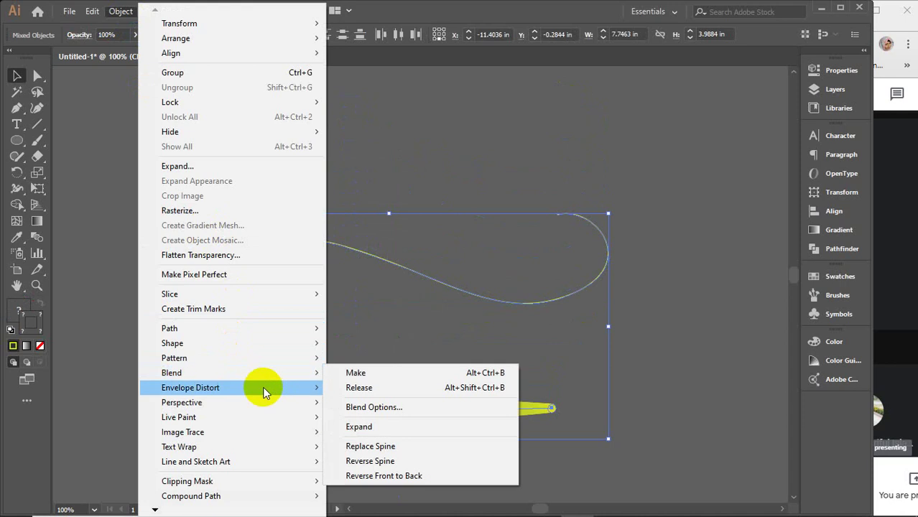
{"action": "mouse_move", "coordinate": [172, 372]}
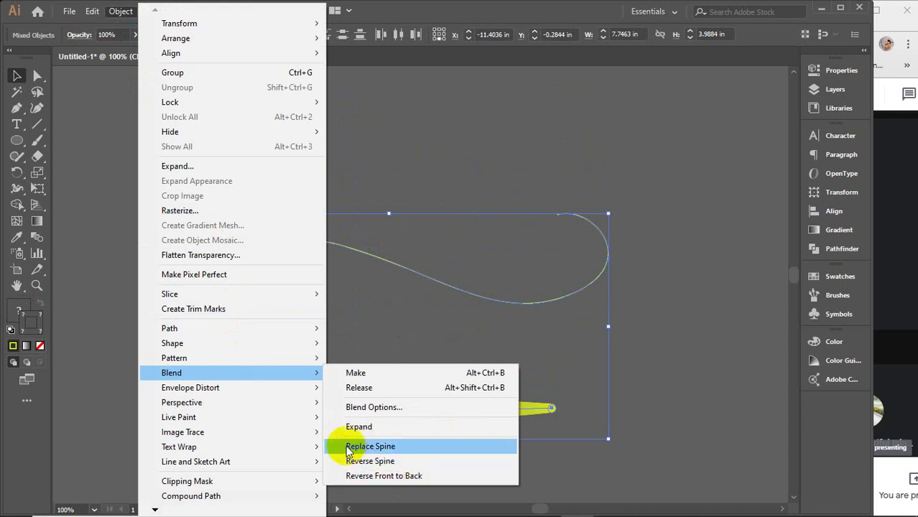
{"action": "left_click", "coordinate": [394, 448]}
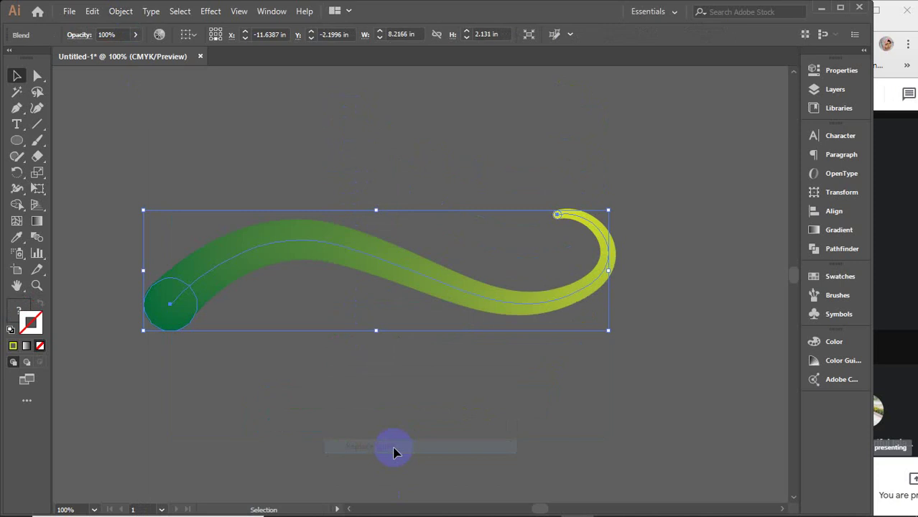
{"action": "left_click", "coordinate": [565, 393]}
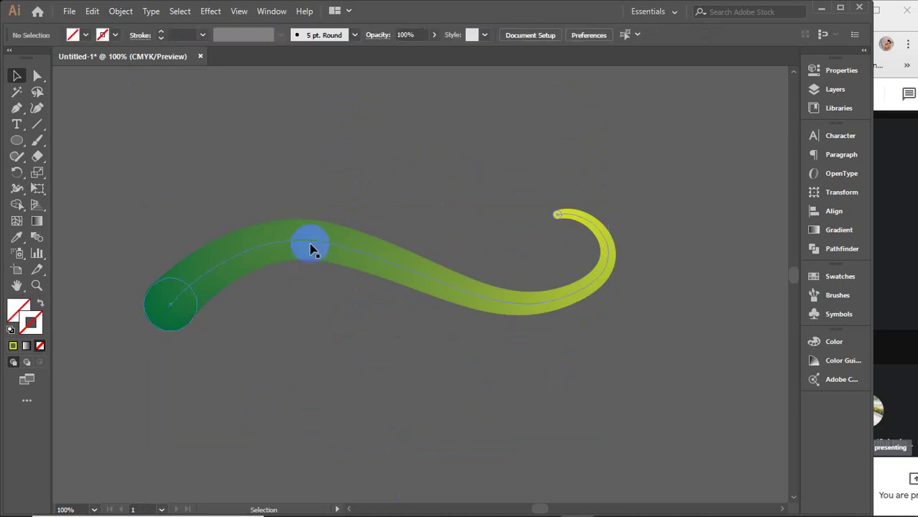
{"action": "left_click", "coordinate": [311, 244]}
Drag the curved blend onto the white artboard and return to 100% view.
{"action": "scroll", "coordinate": [311, 244], "scroll_direction": "down", "scroll_amount": 1, "text": "alt"}
{"action": "scroll", "coordinate": [311, 244], "scroll_direction": "down", "scroll_amount": 2, "text": "alt"}
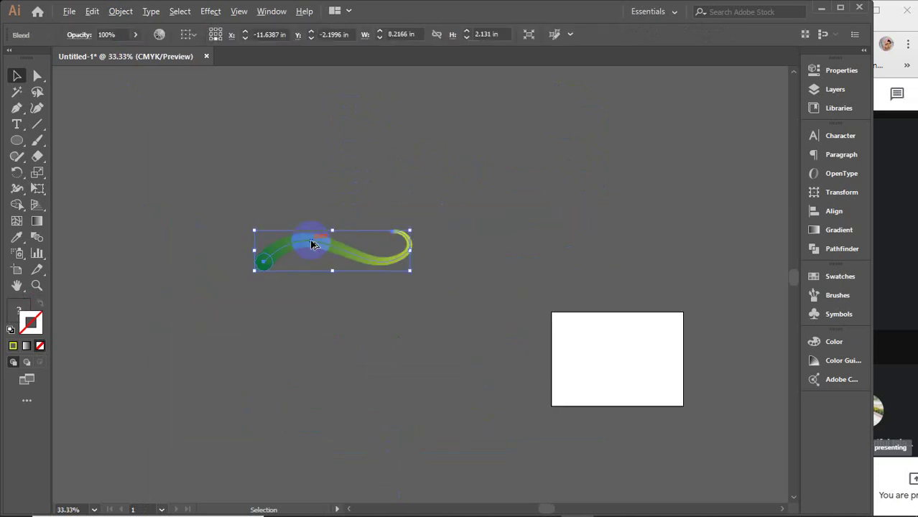
{"action": "left_click_drag", "start_coordinate": [311, 245], "coordinate": [598, 358]}
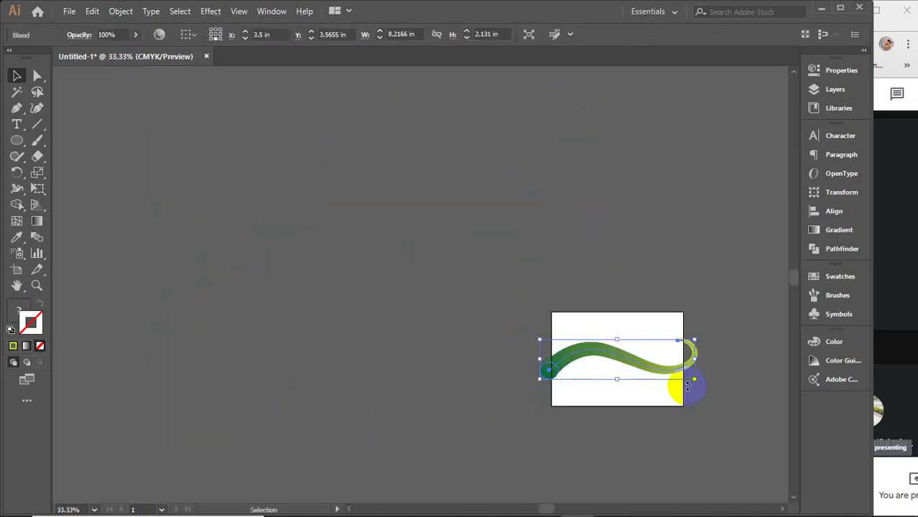
{"action": "key", "text": "ctrl+1"}
{"action": "scroll", "coordinate": [693, 381], "scroll_direction": "up", "scroll_amount": 1, "text": "alt"}
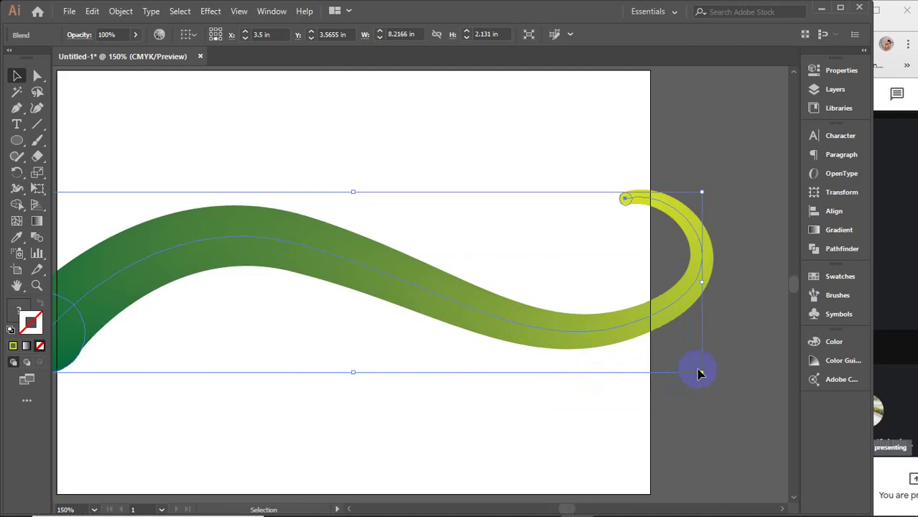
Scale the blend down about its centre to roughly 3.9 in wide and nudge it into place.
{"action": "left_click_drag", "start_coordinate": [701, 373], "coordinate": [632, 322]}
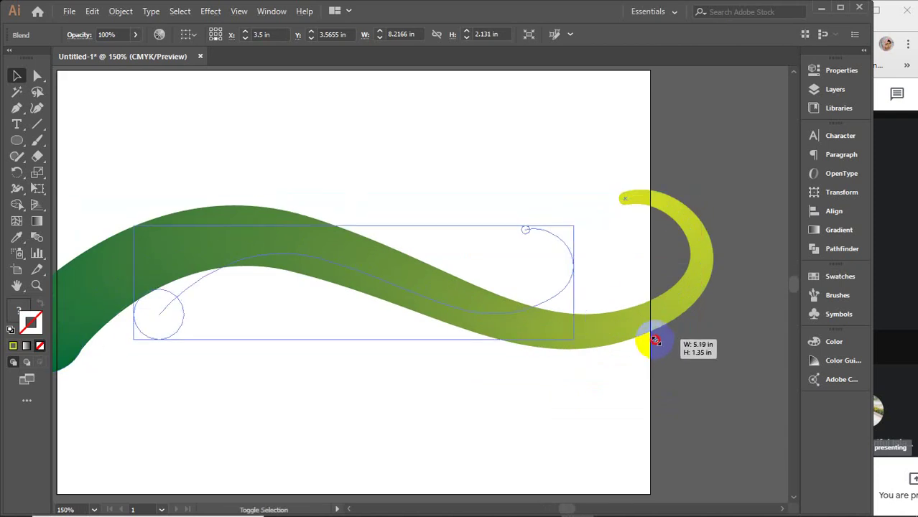
{"action": "left_click_drag", "start_coordinate": [420, 399], "coordinate": [471, 393]}
{"action": "left_click", "coordinate": [782, 305]}
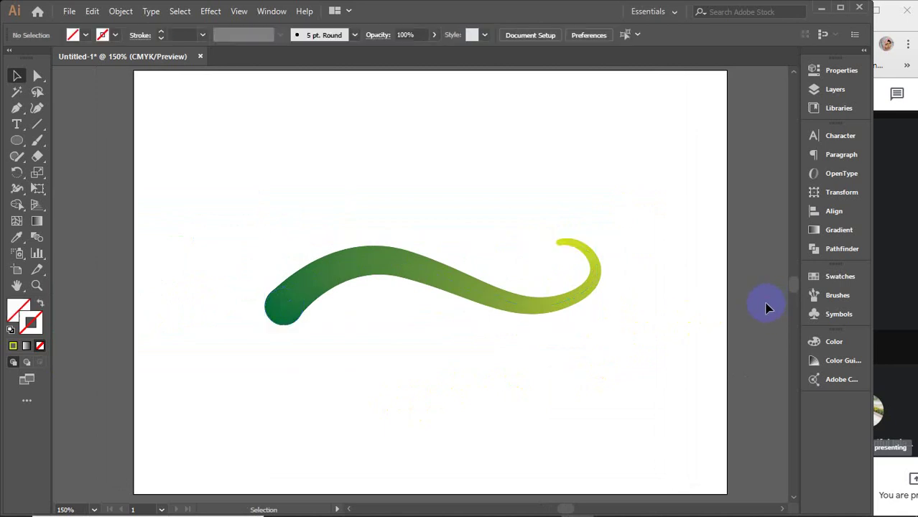
{"action": "left_click", "coordinate": [443, 288]}
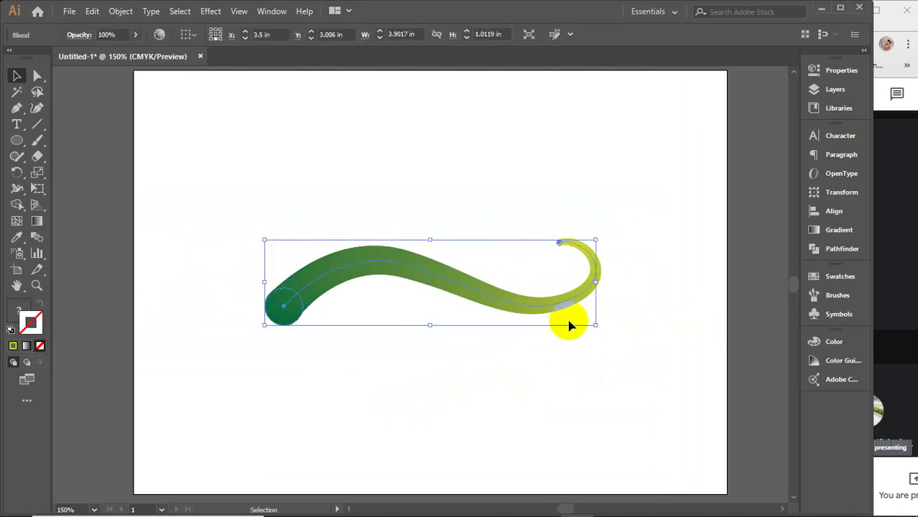
{"action": "left_click", "coordinate": [372, 279]}
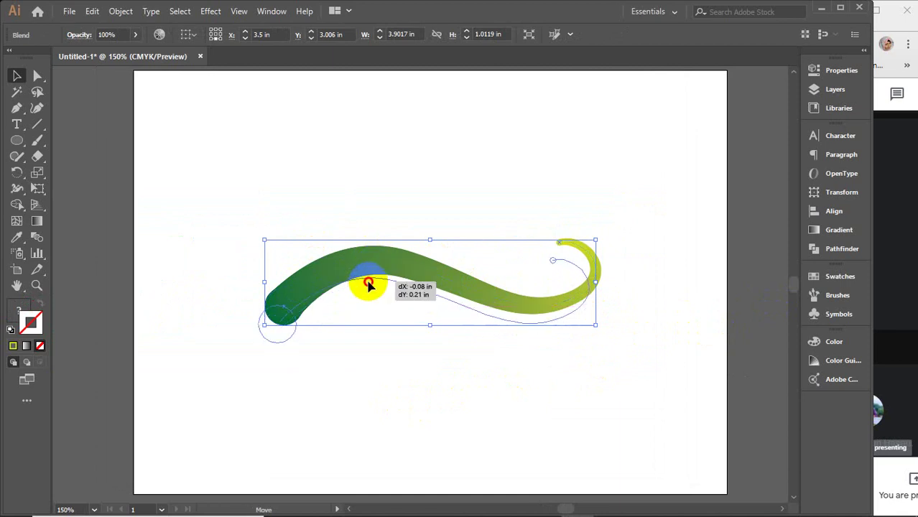
{"action": "left_click_drag", "start_coordinate": [372, 282], "coordinate": [365, 299]}
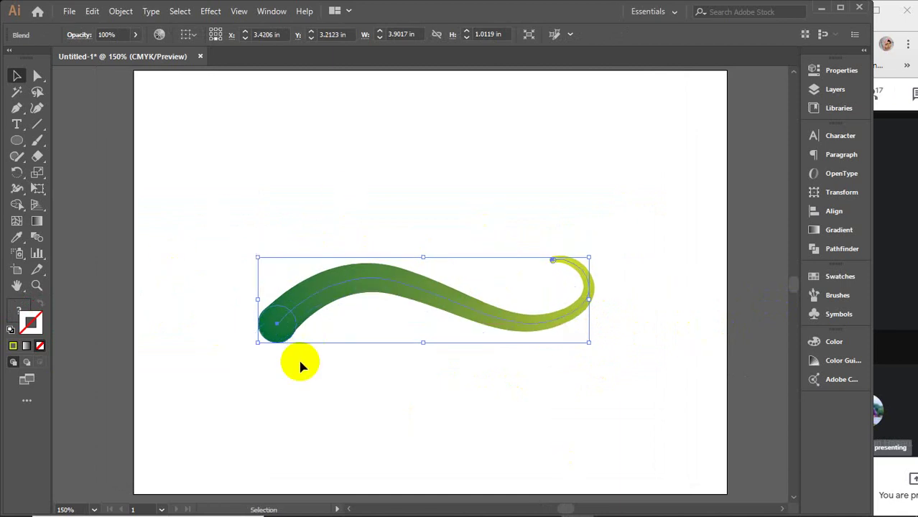
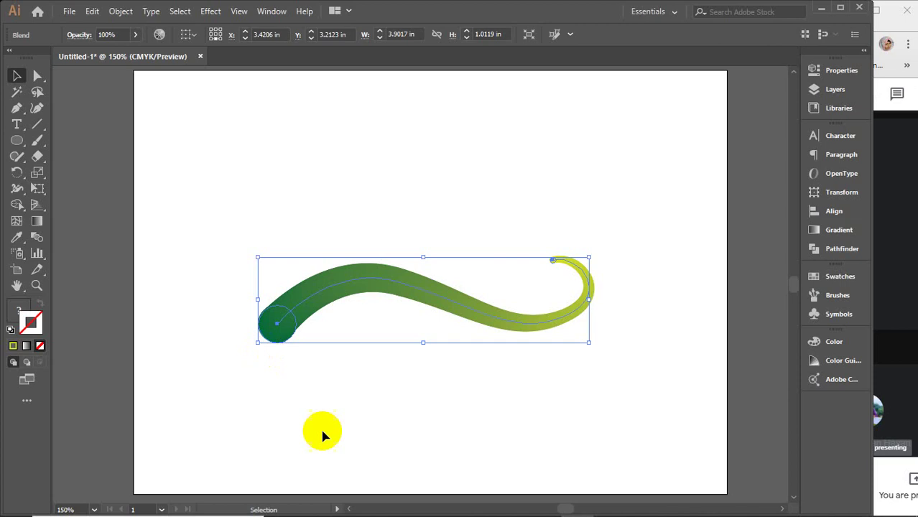
Delete the old green blend and draw a small dark-blue circle at the artboard's top-left.
{"action": "left_click_drag", "start_coordinate": [408, 285], "coordinate": [404, 132]}
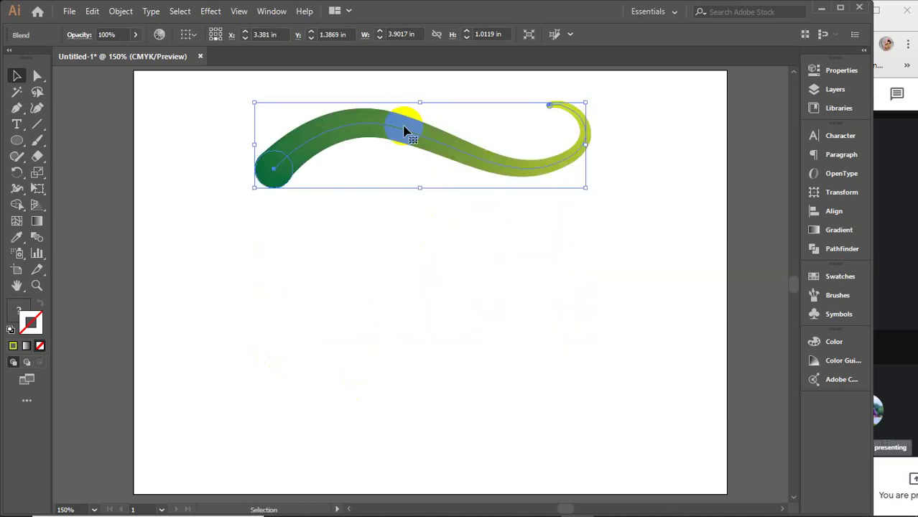
{"action": "key", "text": "Delete"}
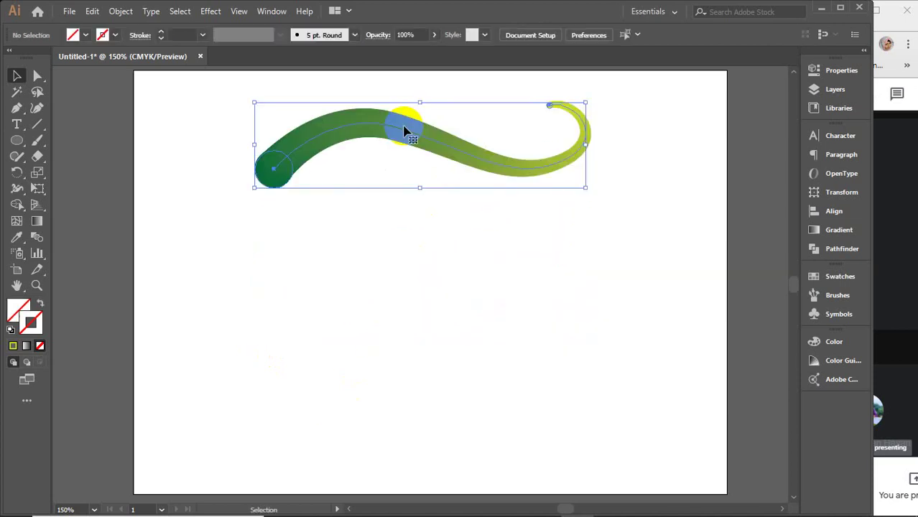
{"action": "left_click", "coordinate": [17, 141]}
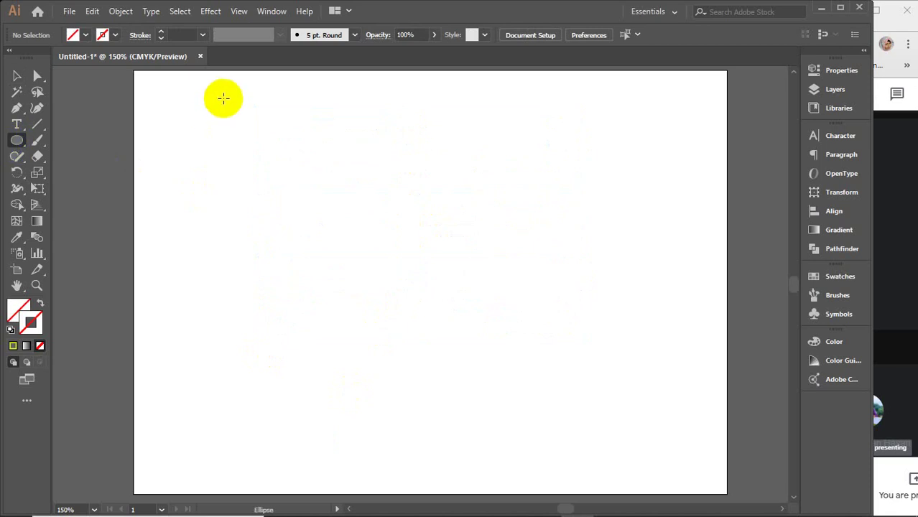
{"action": "left_click_drag", "start_coordinate": [221, 92], "coordinate": [248, 114]}
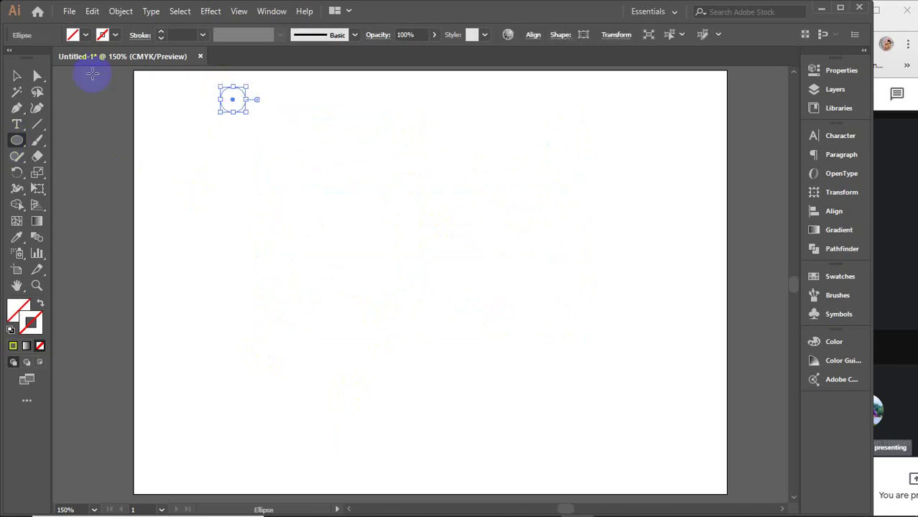
{"action": "left_click", "coordinate": [16, 75]}
{"action": "left_click", "coordinate": [85, 35]}
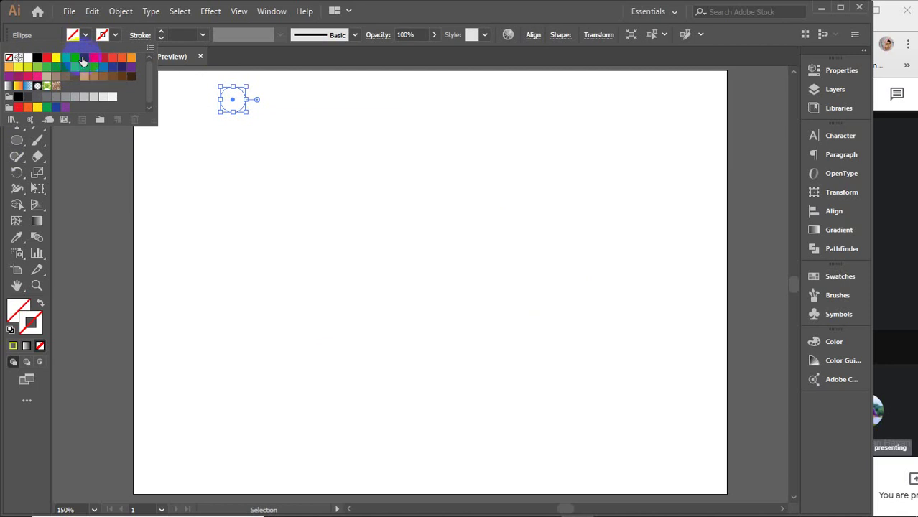
{"action": "left_click", "coordinate": [122, 67]}
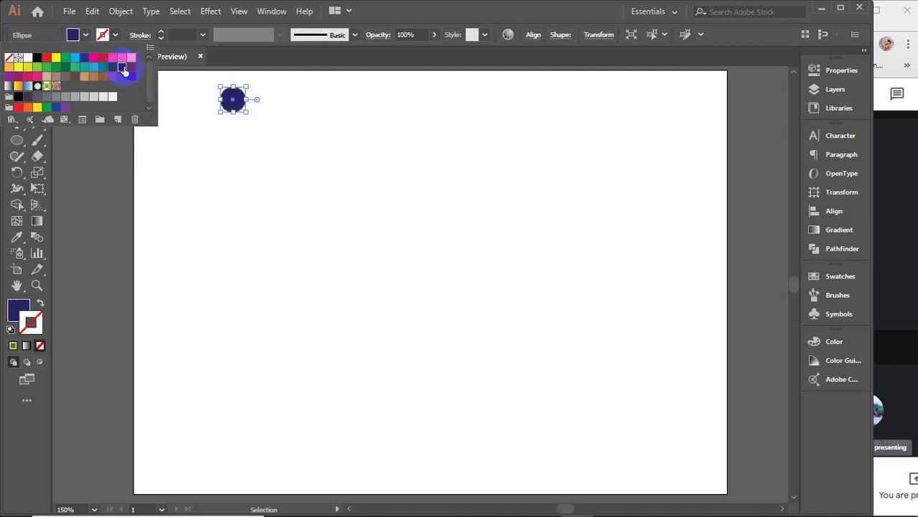
{"action": "left_click", "coordinate": [83, 35]}
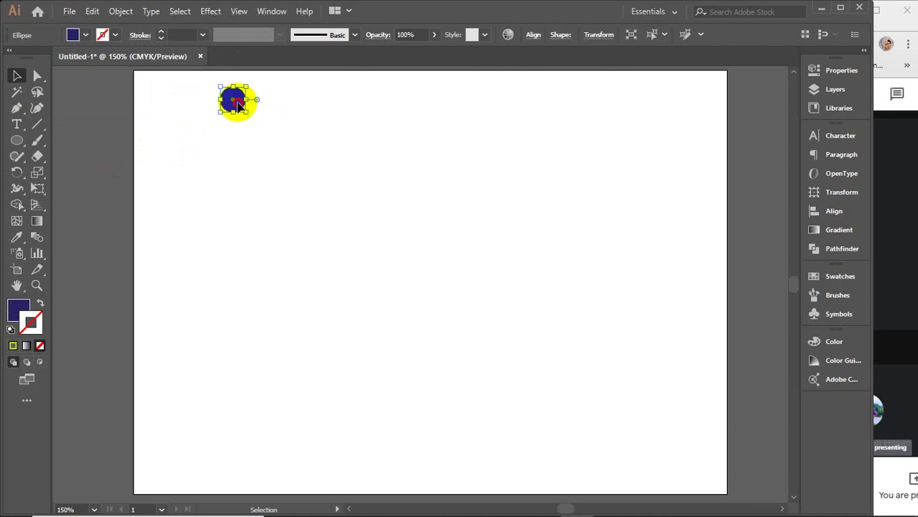
Duplicate the circle to the artboard's top-right and fill the copy magenta.
{"action": "left_click_drag", "start_coordinate": [238, 104], "coordinate": [651, 104]}
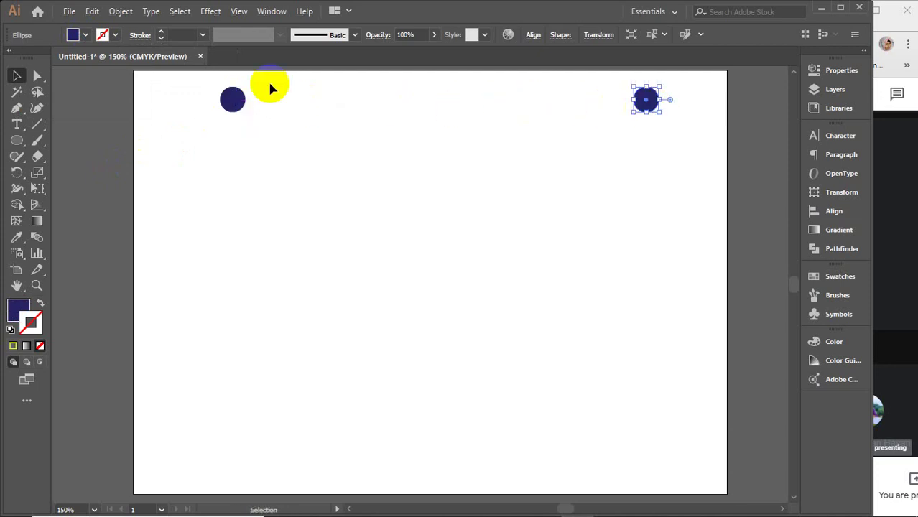
{"action": "left_click", "coordinate": [86, 34]}
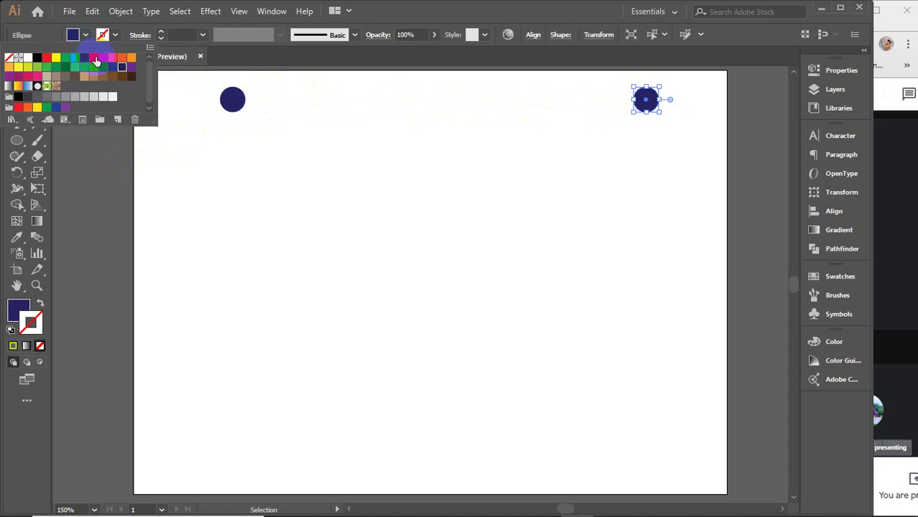
{"action": "left_click", "coordinate": [96, 56]}
{"action": "left_click_drag", "start_coordinate": [199, 92], "coordinate": [697, 156]}
{"action": "left_click", "coordinate": [128, 205]}
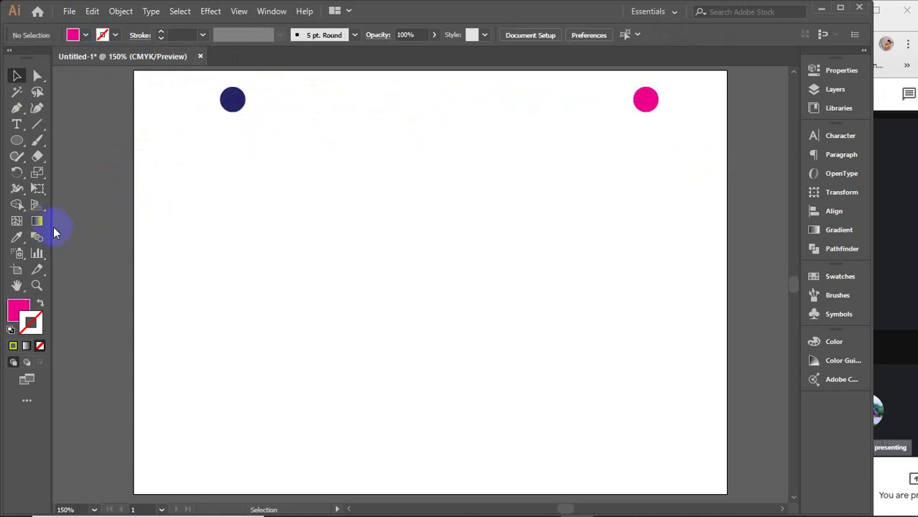
Blend the blue and magenta circles into a gradient bar with the Blend tool.
{"action": "left_click", "coordinate": [36, 237]}
{"action": "left_click", "coordinate": [233, 106]}
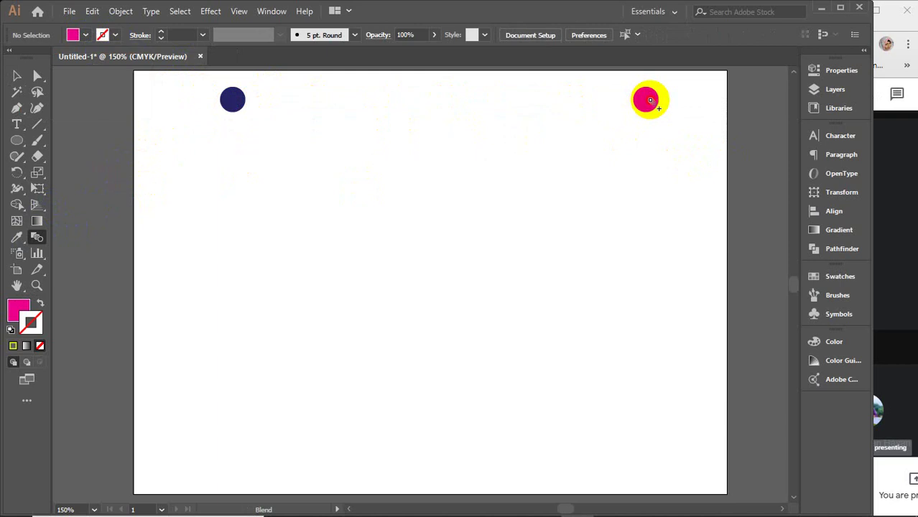
{"action": "left_click", "coordinate": [646, 99]}
{"action": "left_click", "coordinate": [17, 78]}
{"action": "left_click", "coordinate": [203, 216]}
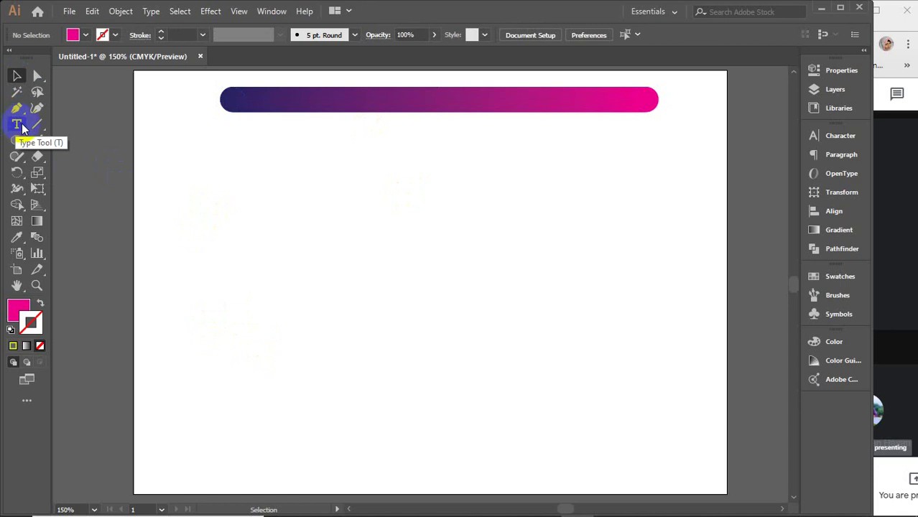
Write 'Blend' in cursive with the Paintbrush below the gradient bar.
{"action": "left_click", "coordinate": [37, 140]}
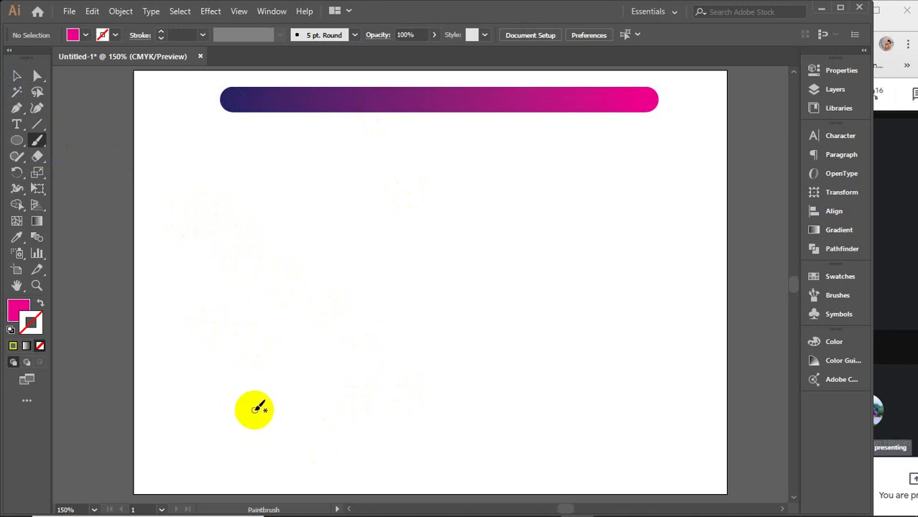
{"action": "mouse_move", "coordinate": [255, 410]}
{"action": "left_mouse_down"}
{"action": "mouse_move", "coordinate": [250, 297]}
{"action": "mouse_move", "coordinate": [327, 257]}
{"action": "mouse_move", "coordinate": [291, 332]}
{"action": "mouse_move", "coordinate": [272, 339]}
{"action": "mouse_move", "coordinate": [353, 363]}
{"action": "mouse_move", "coordinate": [332, 402]}
{"action": "mouse_move", "coordinate": [282, 406]}
{"action": "mouse_move", "coordinate": [266, 396]}
{"action": "mouse_move", "coordinate": [281, 413]}
{"action": "mouse_move", "coordinate": [344, 419]}
{"action": "mouse_move", "coordinate": [411, 348]}
{"action": "mouse_move", "coordinate": [410, 253]}
{"action": "mouse_move", "coordinate": [375, 318]}
{"action": "mouse_move", "coordinate": [390, 400]}
{"action": "mouse_move", "coordinate": [456, 392]}
{"action": "mouse_move", "coordinate": [450, 327]}
{"action": "mouse_move", "coordinate": [433, 389]}
{"action": "mouse_move", "coordinate": [466, 411]}
{"action": "mouse_move", "coordinate": [507, 342]}
{"action": "mouse_move", "coordinate": [532, 384]}
{"action": "mouse_move", "coordinate": [516, 365]}
{"action": "mouse_move", "coordinate": [553, 332]}
{"action": "mouse_move", "coordinate": [553, 404]}
{"action": "mouse_move", "coordinate": [623, 368]}
{"action": "mouse_move", "coordinate": [593, 328]}
{"action": "mouse_move", "coordinate": [613, 396]}
{"action": "mouse_move", "coordinate": [629, 266]}
{"action": "mouse_move", "coordinate": [639, 329]}
{"action": "mouse_move", "coordinate": [689, 393]}
{"action": "mouse_move", "coordinate": [682, 398]}
{"action": "left_mouse_up"}
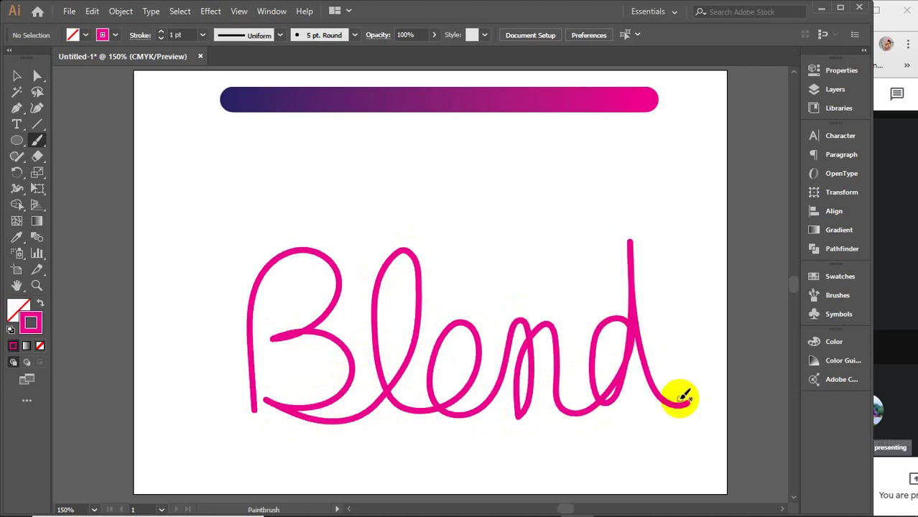
Set the handwritten Blend path's stroke weight to 0.01 pt.
{"action": "left_click", "coordinate": [16, 75]}
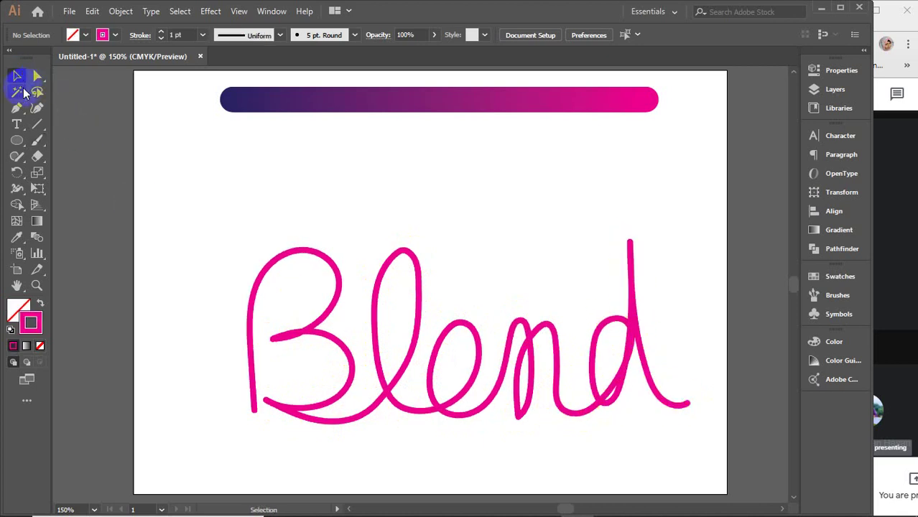
{"action": "left_click", "coordinate": [265, 261]}
{"action": "left_click", "coordinate": [204, 35]}
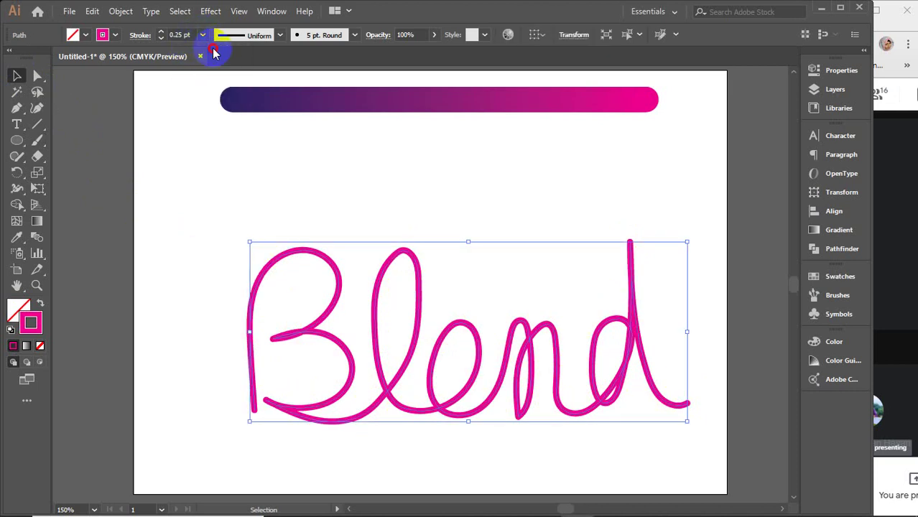
{"action": "left_click", "coordinate": [188, 197]}
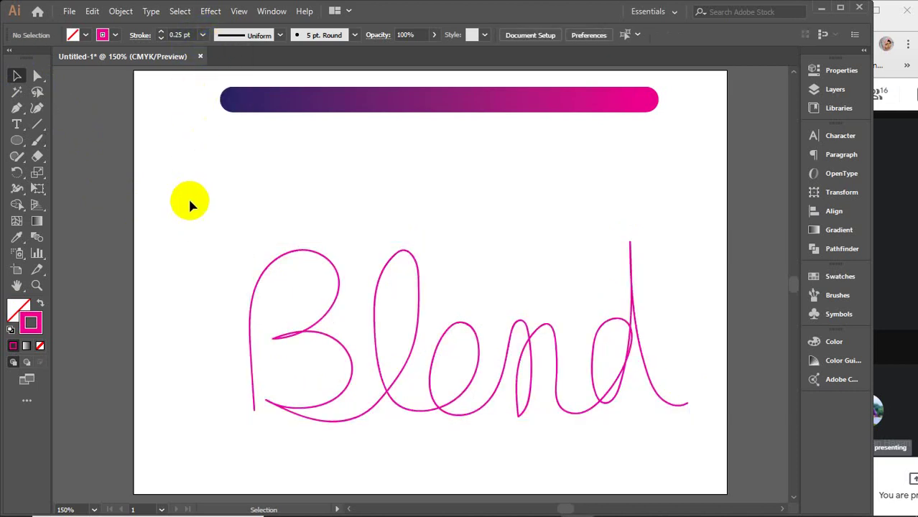
{"action": "left_click", "coordinate": [267, 262]}
{"action": "left_click", "coordinate": [180, 35]}
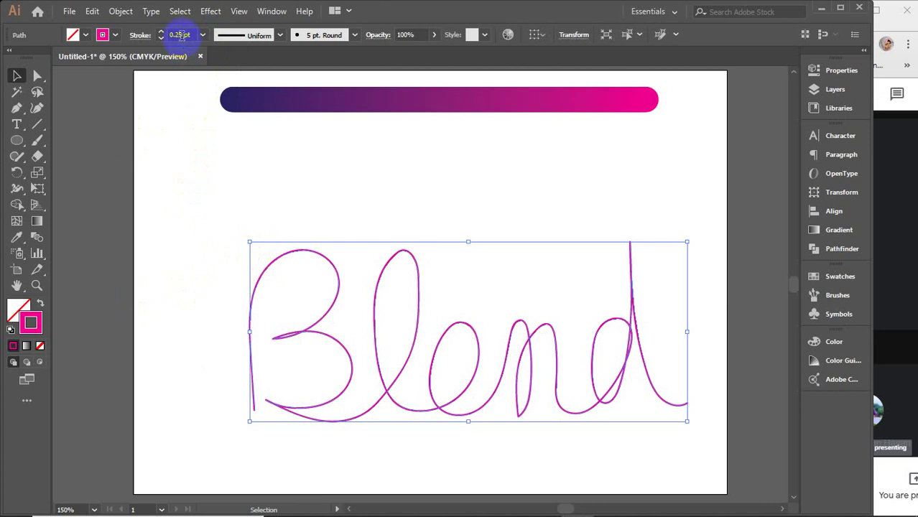
{"action": "type", "text": "0.01"}
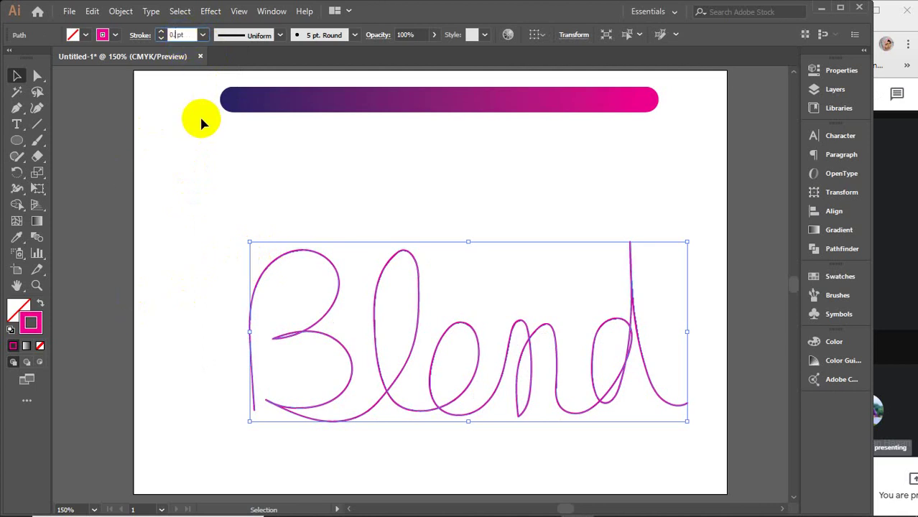
{"action": "key", "text": "Return"}
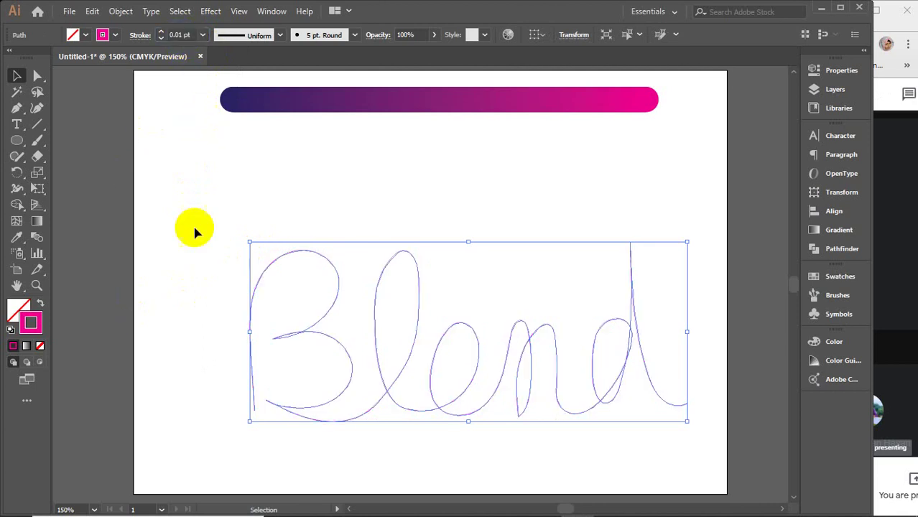
{"action": "left_click", "coordinate": [204, 256]}
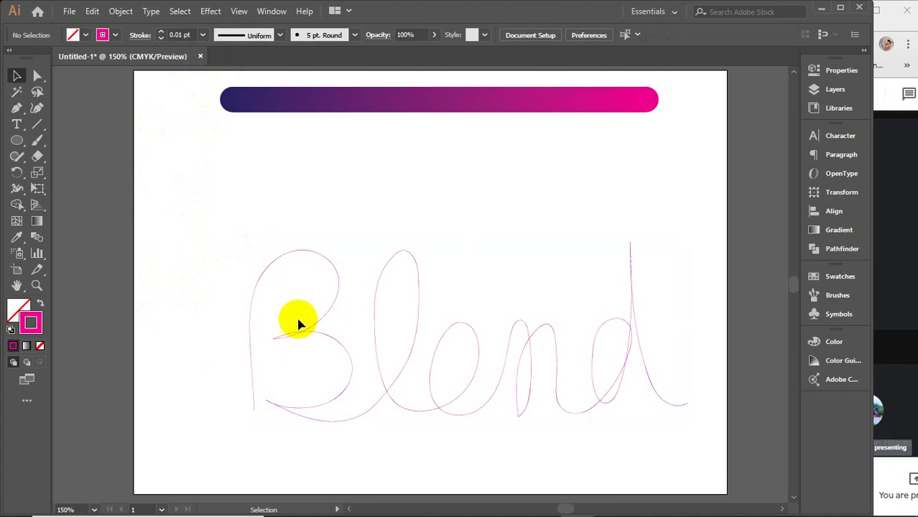
Apply Replace Spine to the bar and Blend path, then move the lettering up-left.
{"action": "left_click_drag", "start_coordinate": [198, 81], "coordinate": [308, 352]}
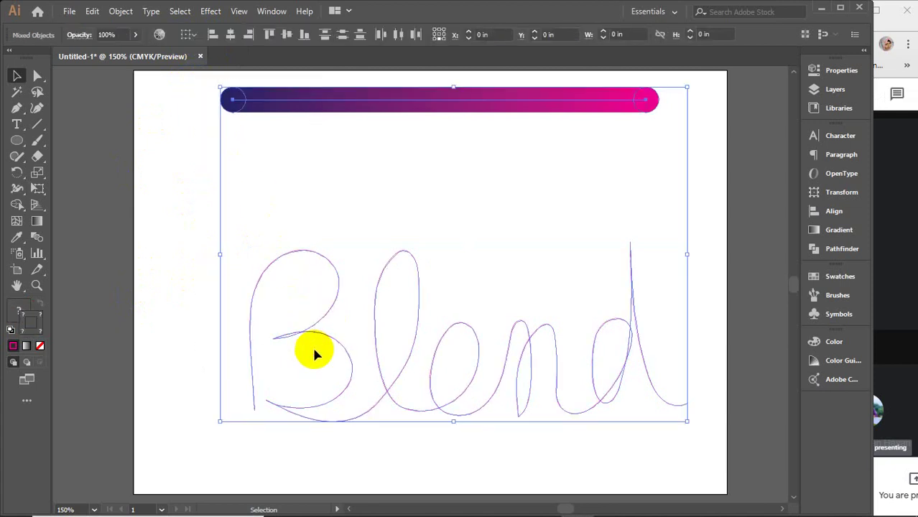
{"action": "left_click", "coordinate": [120, 10]}
{"action": "mouse_move", "coordinate": [172, 372]}
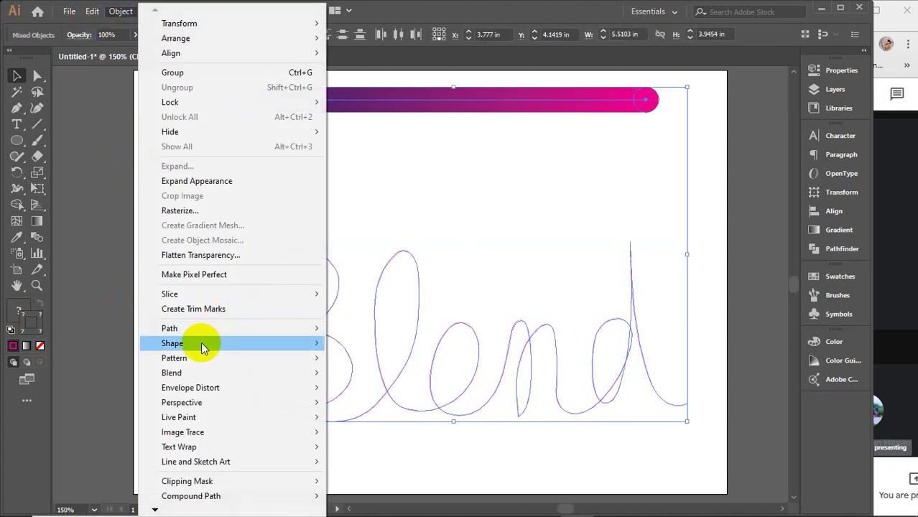
{"action": "left_click", "coordinate": [359, 372]}
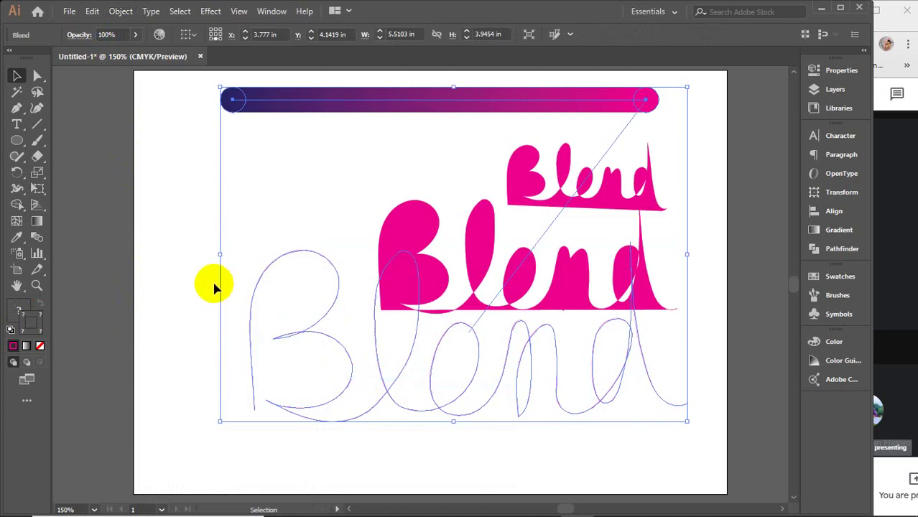
{"action": "key", "text": "ctrl+z"}
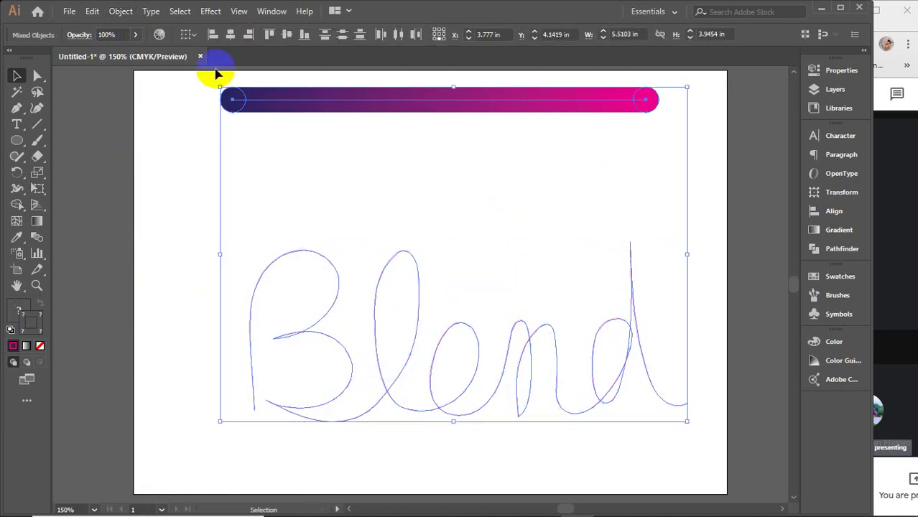
{"action": "left_click", "coordinate": [121, 10]}
{"action": "mouse_move", "coordinate": [172, 373]}
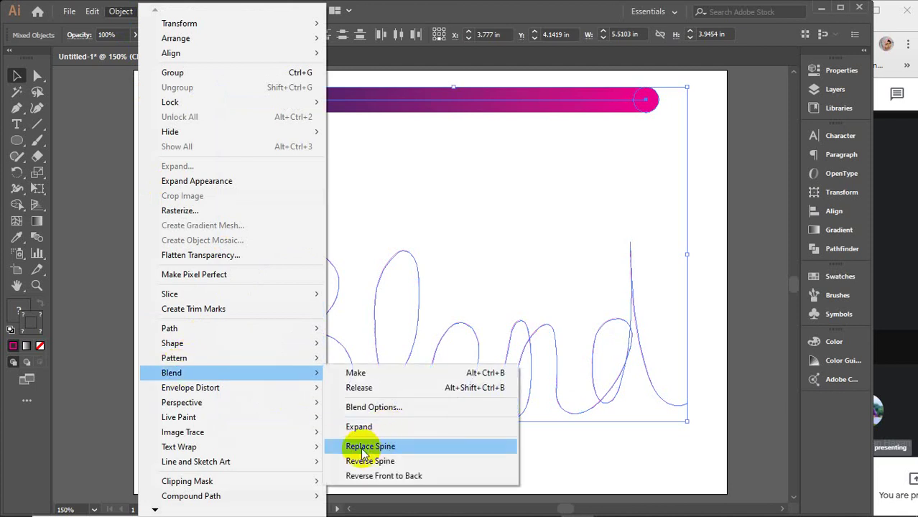
{"action": "left_click", "coordinate": [370, 446]}
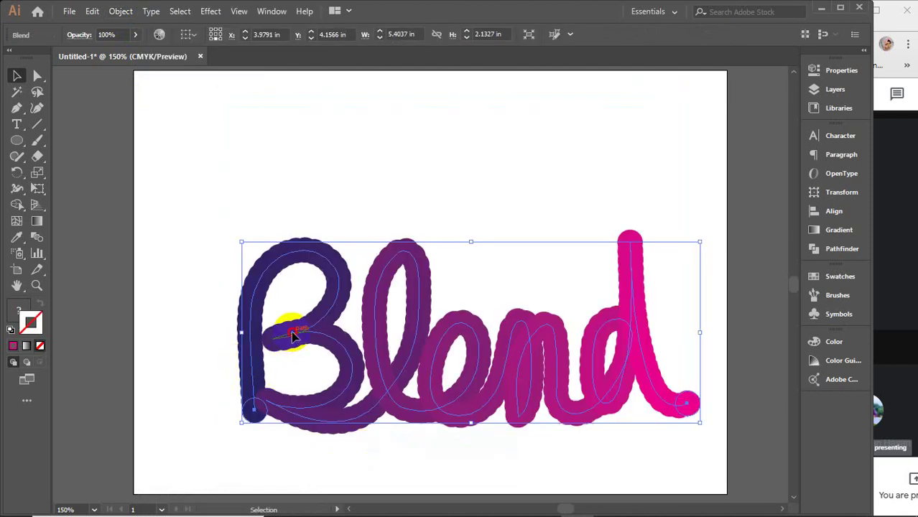
{"action": "left_click_drag", "start_coordinate": [289, 338], "coordinate": [262, 259]}
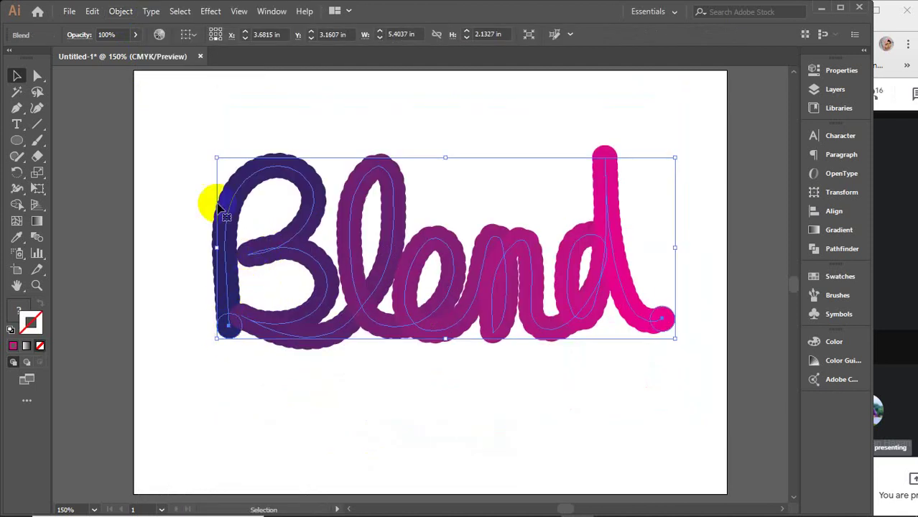
Set Blend Options to Specified Steps with Preview on, raising the count to 544.
{"action": "left_click", "coordinate": [121, 11]}
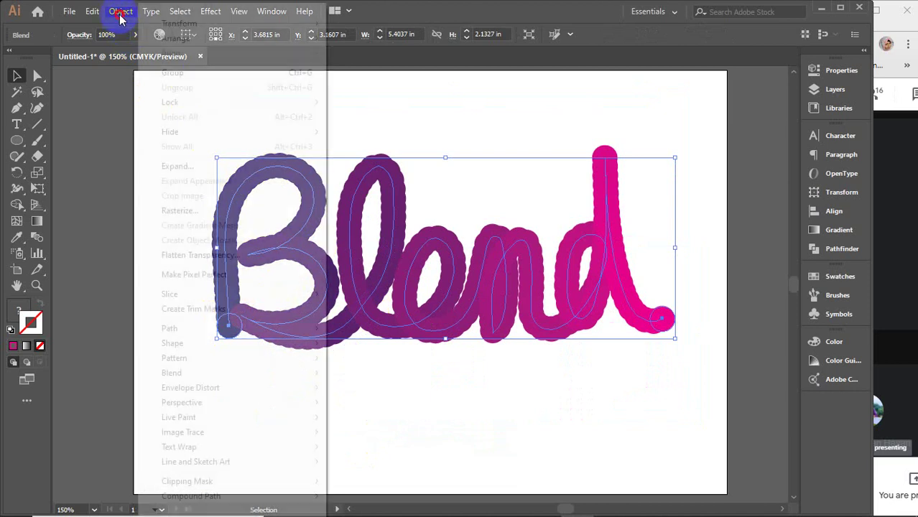
{"action": "mouse_move", "coordinate": [172, 373]}
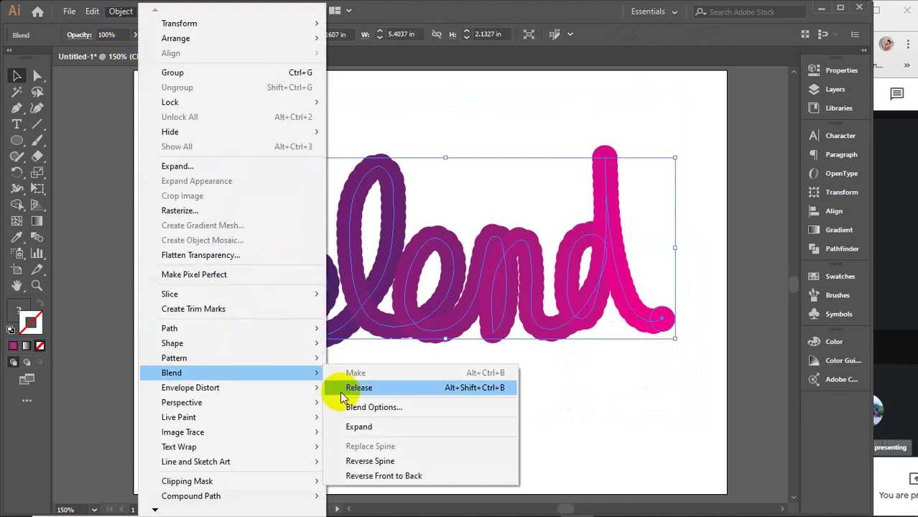
{"action": "left_click", "coordinate": [404, 408]}
{"action": "left_click", "coordinate": [640, 192]}
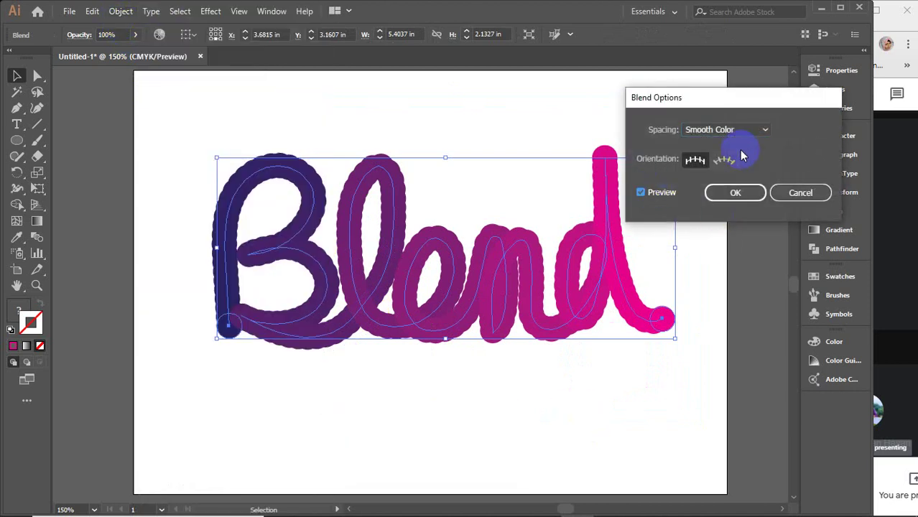
{"action": "left_click", "coordinate": [757, 130]}
{"action": "left_click", "coordinate": [747, 160]}
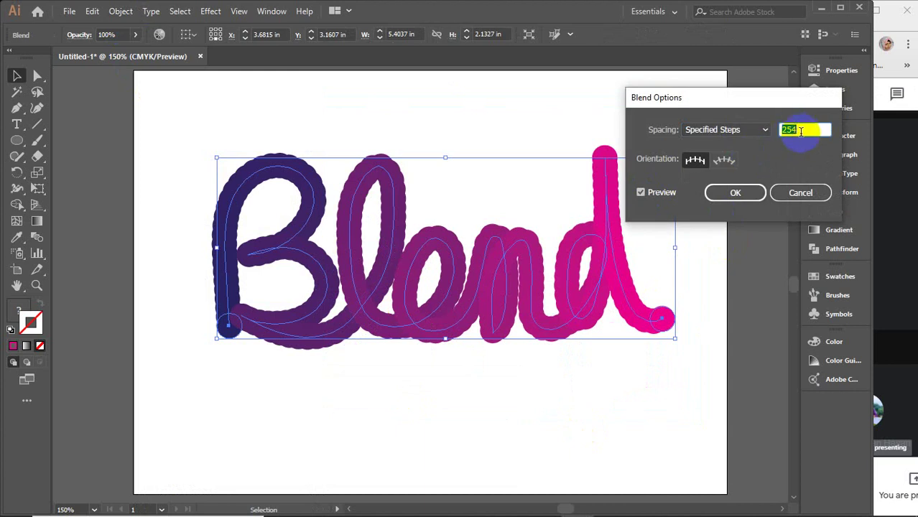
{"action": "scroll", "coordinate": [801, 131], "scroll_direction": "up", "scroll_amount": 6}
{"action": "scroll", "coordinate": [801, 130], "scroll_direction": "up", "scroll_amount": 6}
{"action": "scroll", "coordinate": [801, 131], "scroll_direction": "up", "scroll_amount": 6}
{"action": "scroll", "coordinate": [801, 130], "scroll_direction": "up", "scroll_amount": 6}
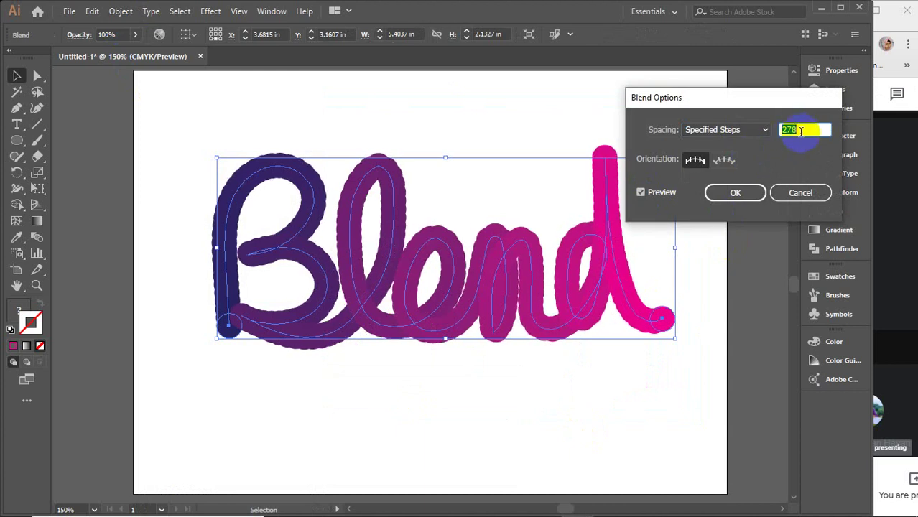
{"action": "scroll", "coordinate": [801, 131], "scroll_direction": "up", "scroll_amount": 11}
{"action": "scroll", "coordinate": [801, 131], "scroll_direction": "up", "scroll_amount": 12}
{"action": "scroll", "coordinate": [801, 131], "scroll_direction": "up", "scroll_amount": 11}
{"action": "scroll", "coordinate": [800, 131], "scroll_direction": "up", "scroll_amount": 12}
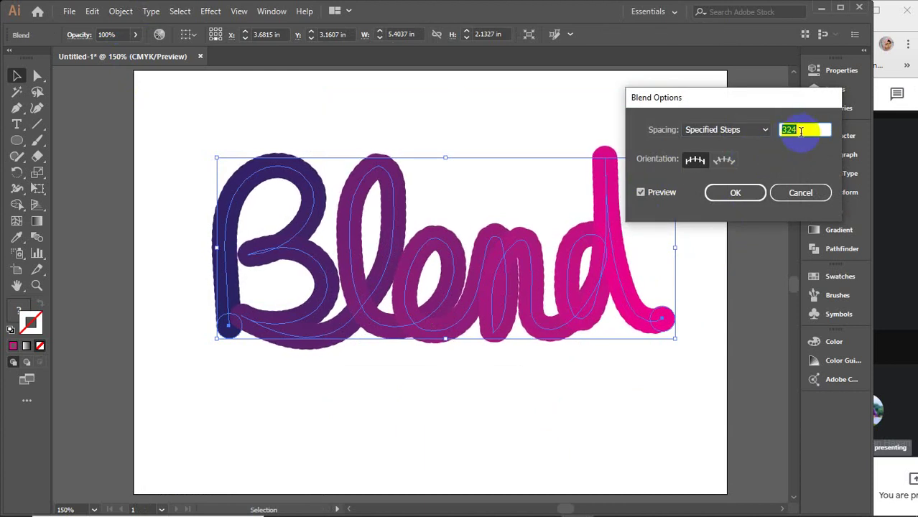
{"action": "scroll", "coordinate": [801, 130], "scroll_direction": "up", "scroll_amount": 9}
{"action": "scroll", "coordinate": [801, 131], "scroll_direction": "up", "scroll_amount": 9}
{"action": "scroll", "coordinate": [801, 130], "scroll_direction": "up", "scroll_amount": 9}
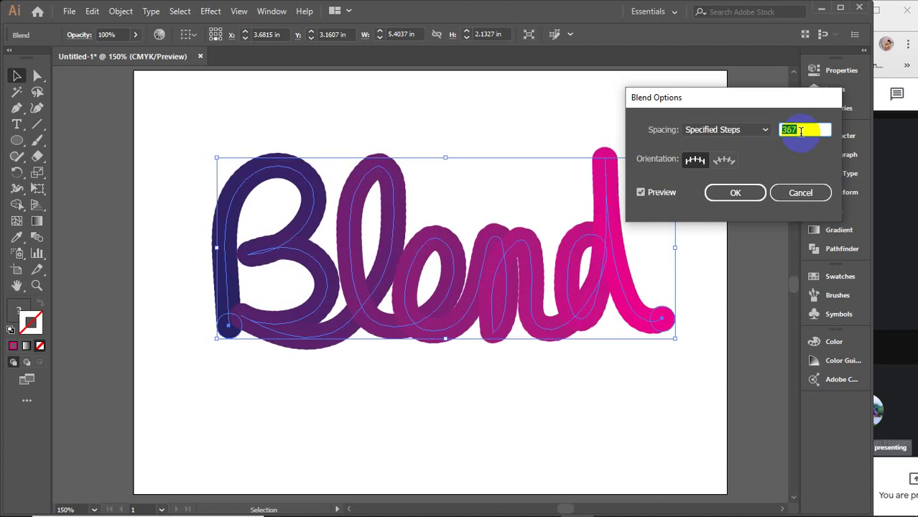
{"action": "scroll", "coordinate": [801, 131], "scroll_direction": "up", "scroll_amount": 11}
{"action": "scroll", "coordinate": [801, 131], "scroll_direction": "up", "scroll_amount": 11}
{"action": "scroll", "coordinate": [800, 131], "scroll_direction": "up", "scroll_amount": 11}
{"action": "left_click", "coordinate": [735, 193]}
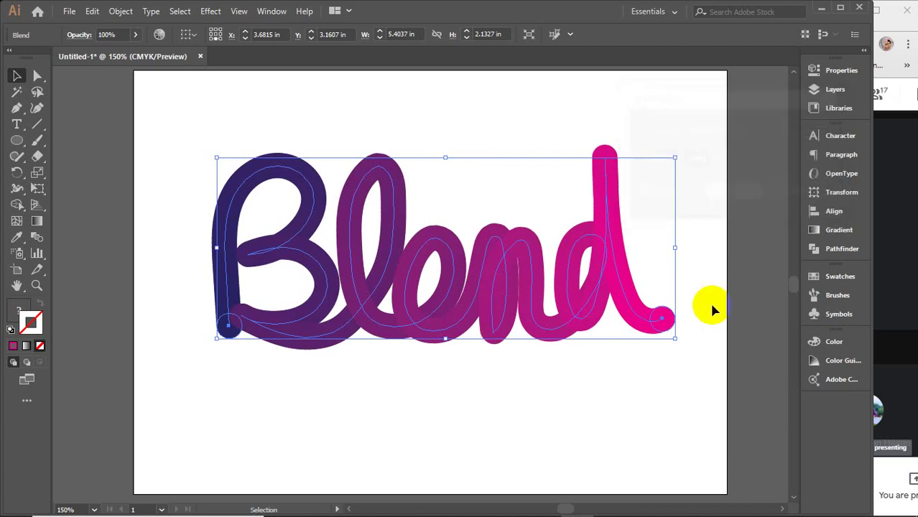
{"action": "left_click", "coordinate": [708, 303]}
Undo back to the straight blend, then delete the gradient bar at the top.
{"action": "left_click_drag", "start_coordinate": [506, 336], "coordinate": [480, 370]}
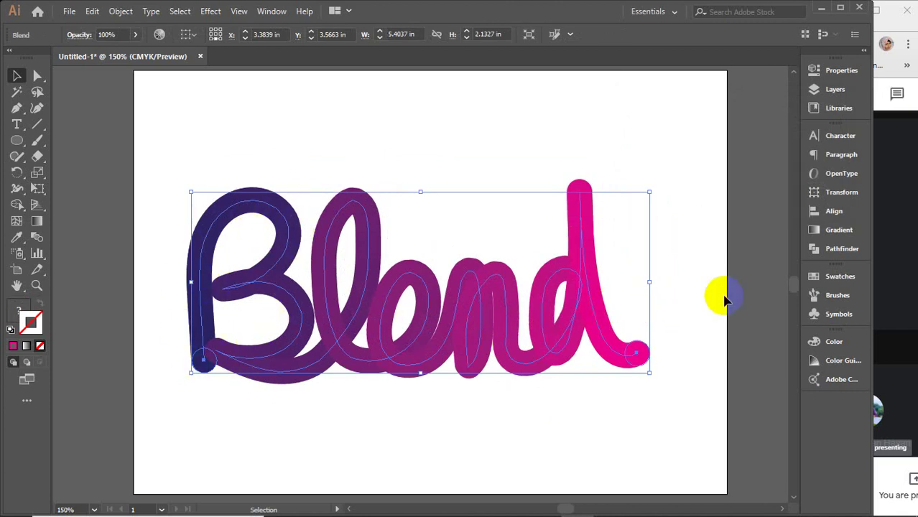
{"action": "key", "text": "a"}
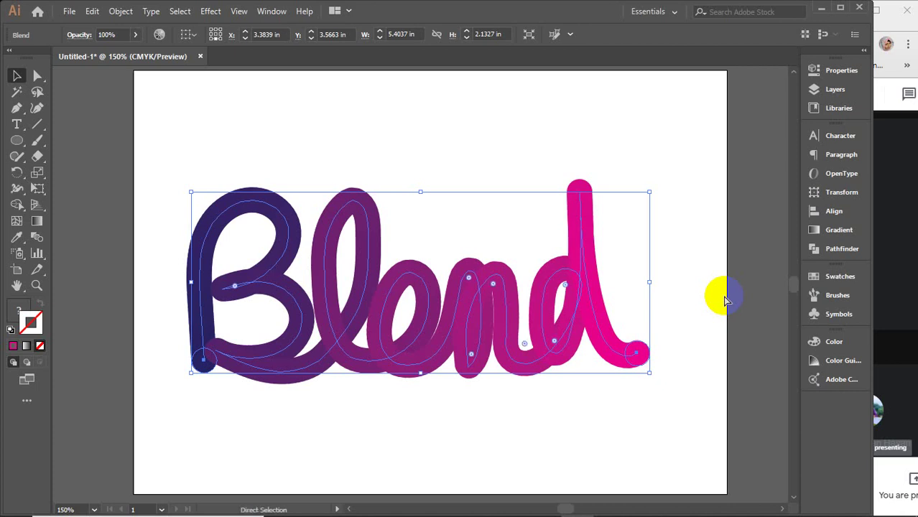
{"action": "key", "text": "ctrl+z"}
{"action": "key", "text": "v"}
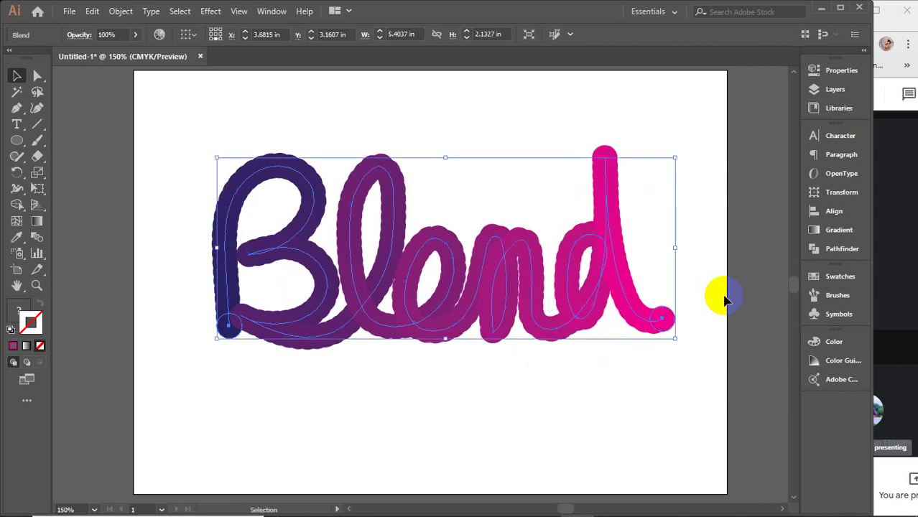
{"action": "key", "text": "ctrl+shift+z"}
{"action": "key", "text": "ctrl+z"}
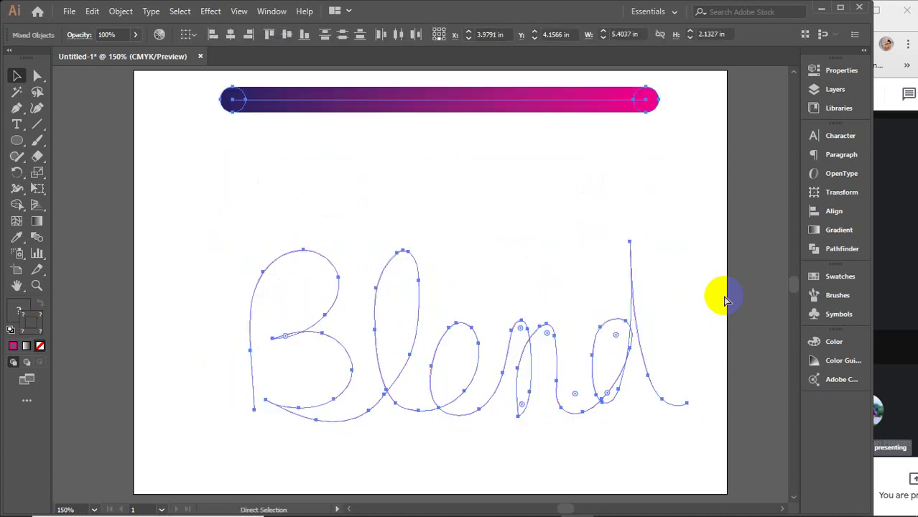
{"action": "key", "text": "v"}
{"action": "left_click", "coordinate": [154, 210]}
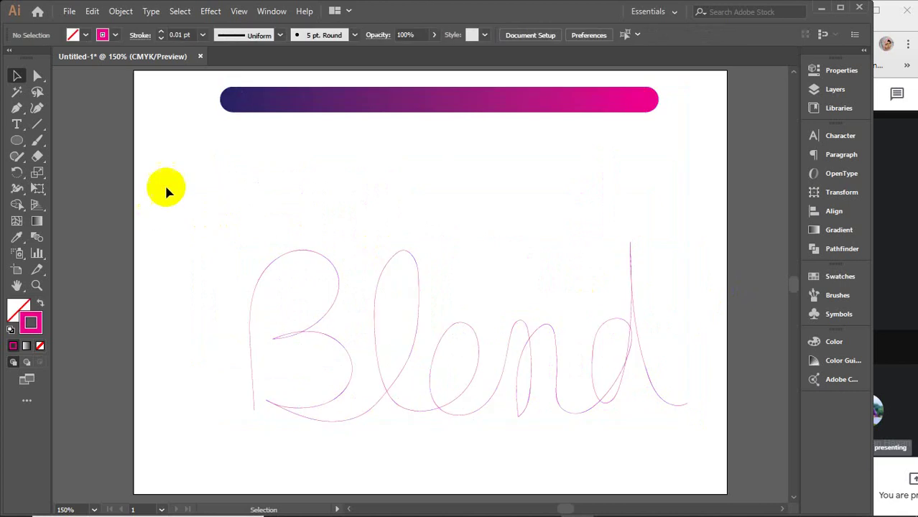
{"action": "left_click", "coordinate": [264, 106]}
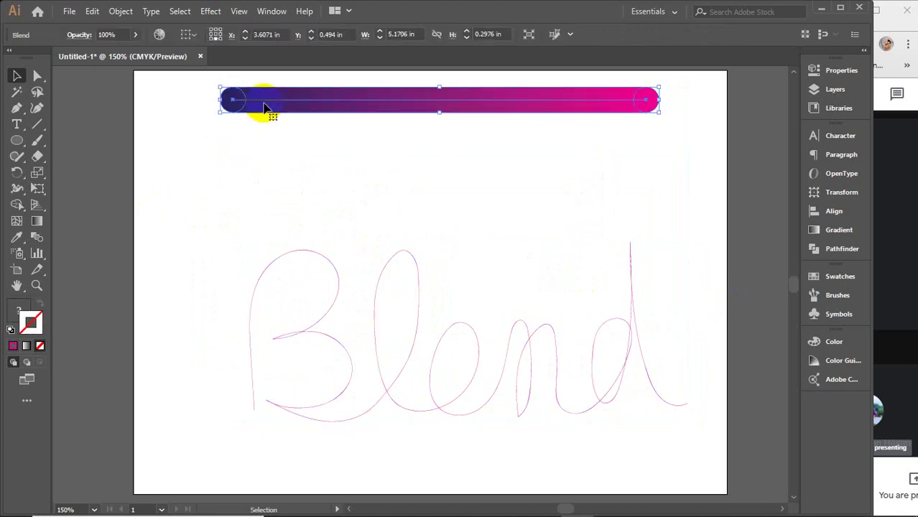
{"action": "key", "text": "Delete"}
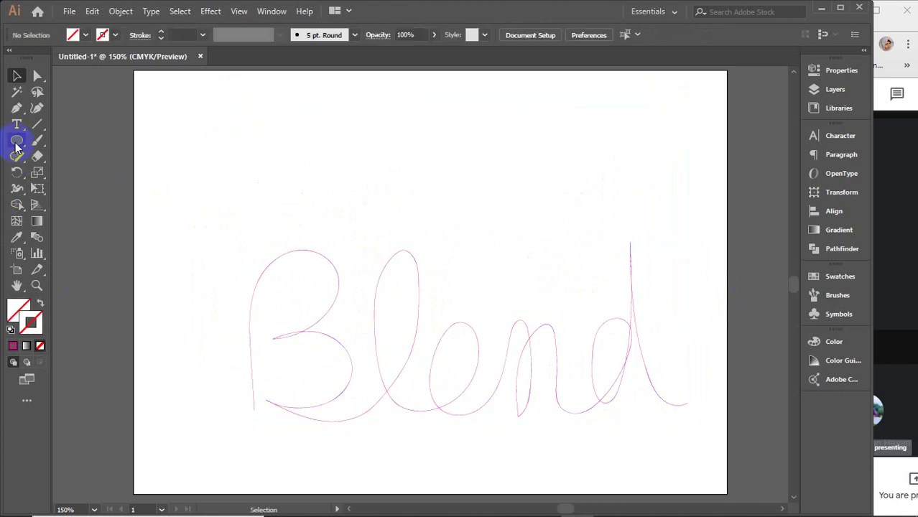
Draw a small cyan circle near the top-left of the page.
{"action": "left_click", "coordinate": [17, 140]}
{"action": "left_click_drag", "start_coordinate": [210, 105], "coordinate": [214, 107]}
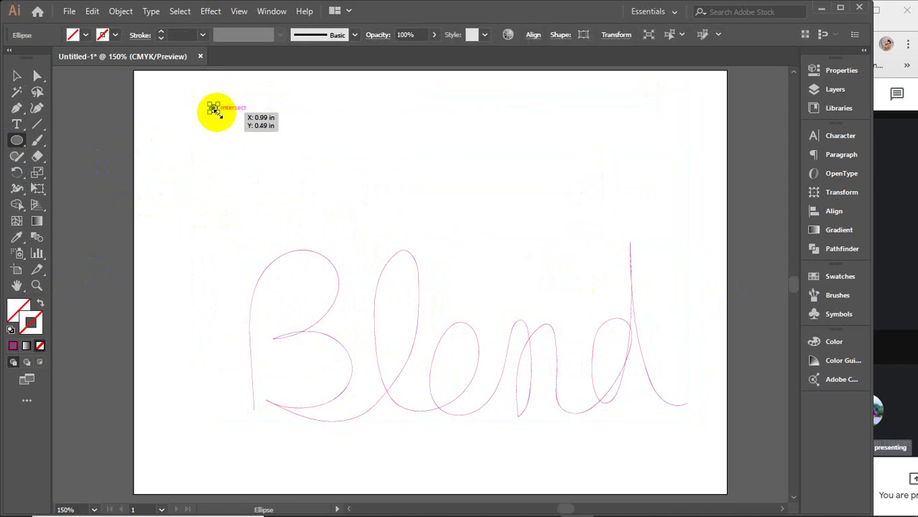
{"action": "left_click", "coordinate": [12, 77]}
{"action": "left_click", "coordinate": [74, 35]}
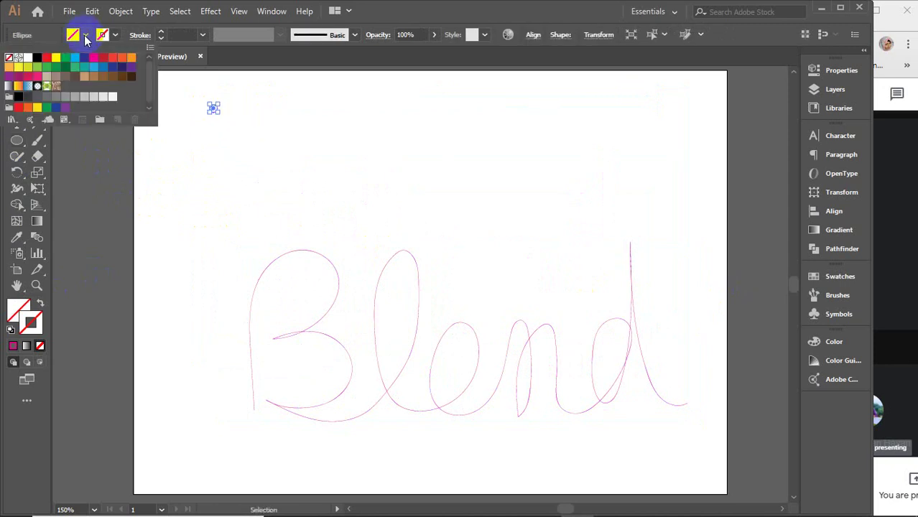
{"action": "left_click", "coordinate": [75, 57]}
{"action": "left_click", "coordinate": [226, 99]}
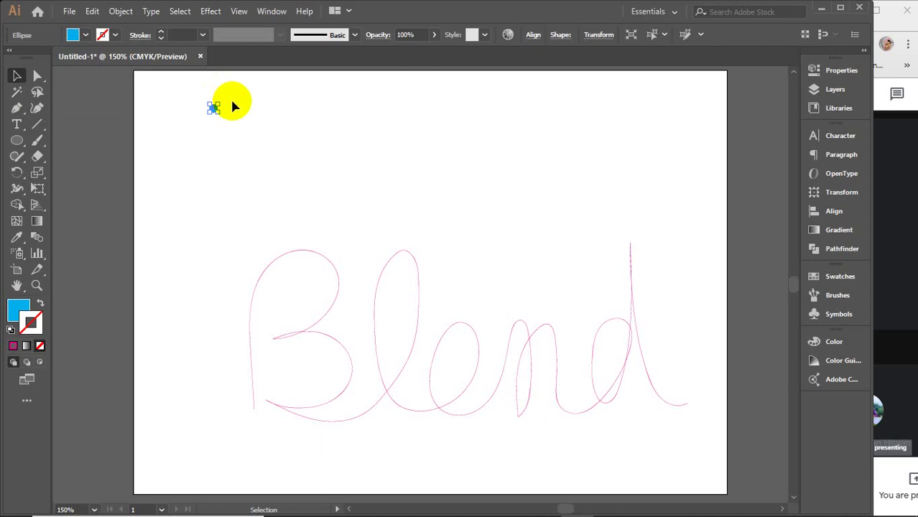
{"action": "left_click", "coordinate": [247, 111]}
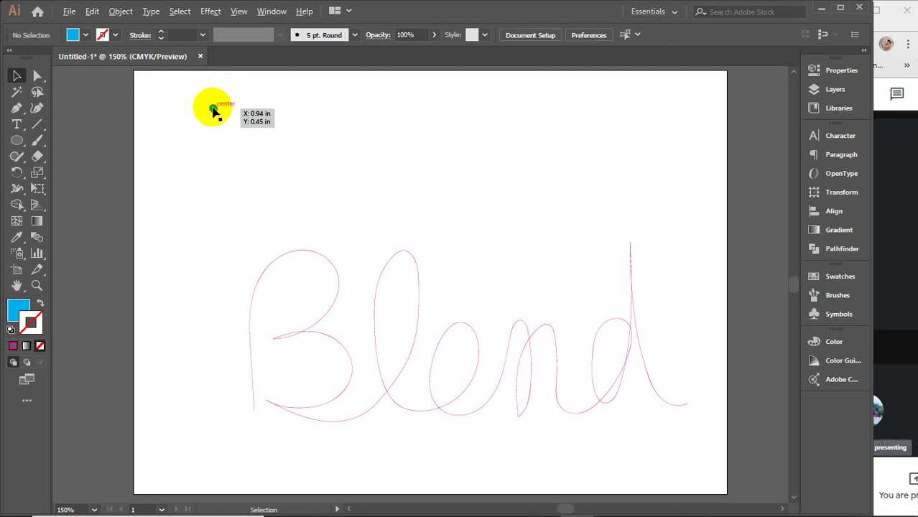
Copy the cyan circle far to the right and fill the copy magenta.
{"action": "left_click", "coordinate": [216, 111]}
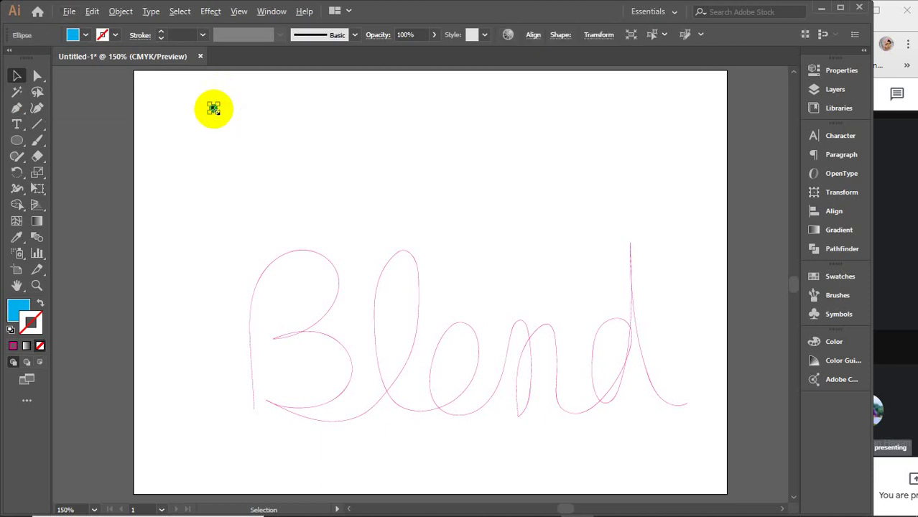
{"action": "key", "text": "ctrl+plus"}
{"action": "key", "text": "ctrl+plus"}
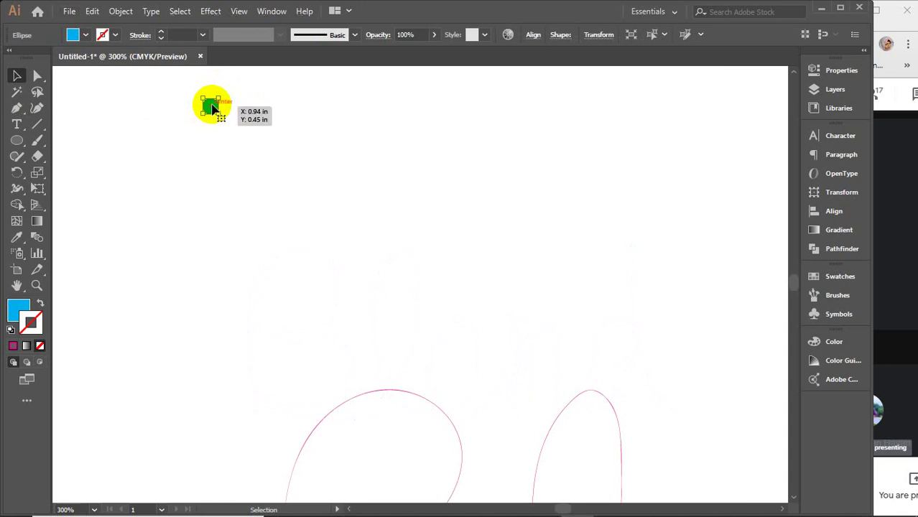
{"action": "key", "text": "ctrl+plus"}
{"action": "key", "text": "ctrl+plus"}
{"action": "key", "text": "ctrl+plus"}
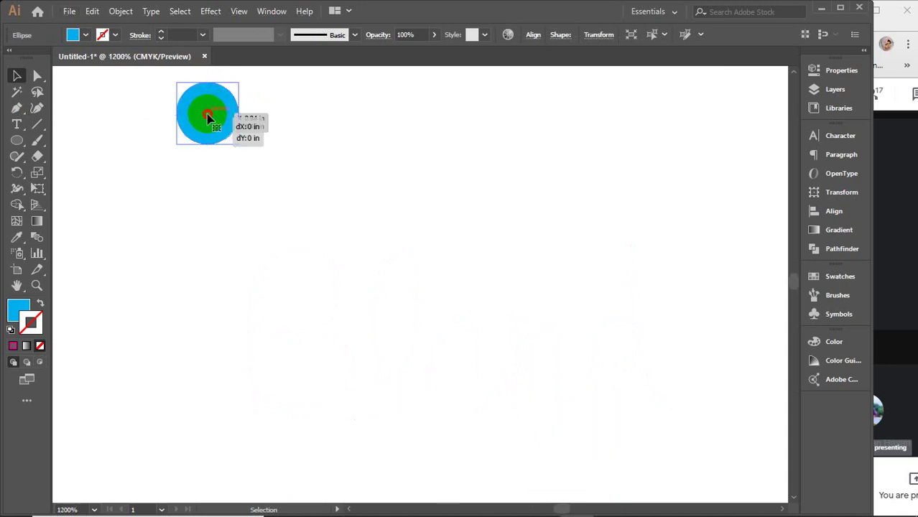
{"action": "left_click_drag", "start_coordinate": [208, 118], "coordinate": [625, 119]}
{"action": "key", "text": "ctrl+minus"}
{"action": "key", "text": "ctrl+minus"}
{"action": "key", "text": "ctrl+minus"}
{"action": "key", "text": "ctrl+minus"}
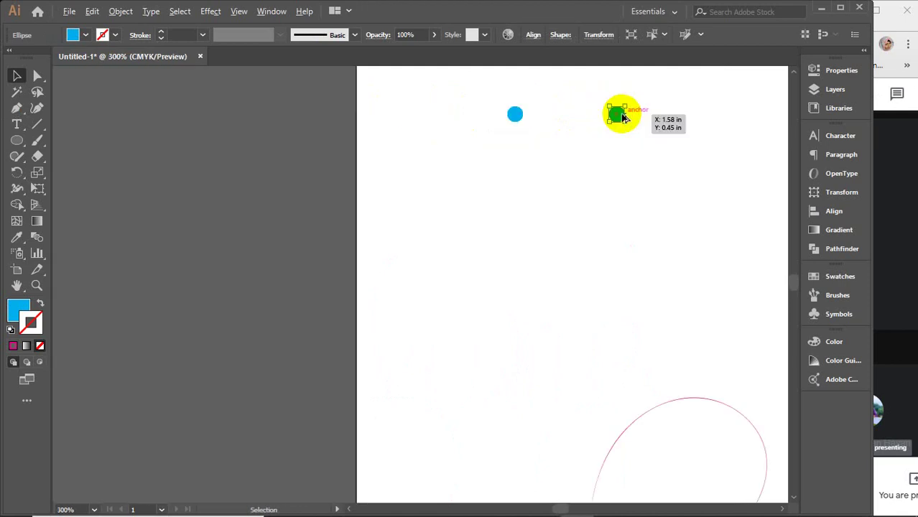
{"action": "left_click_drag", "start_coordinate": [605, 161], "coordinate": [339, 166]}
{"action": "left_click_drag", "start_coordinate": [352, 160], "coordinate": [711, 159]}
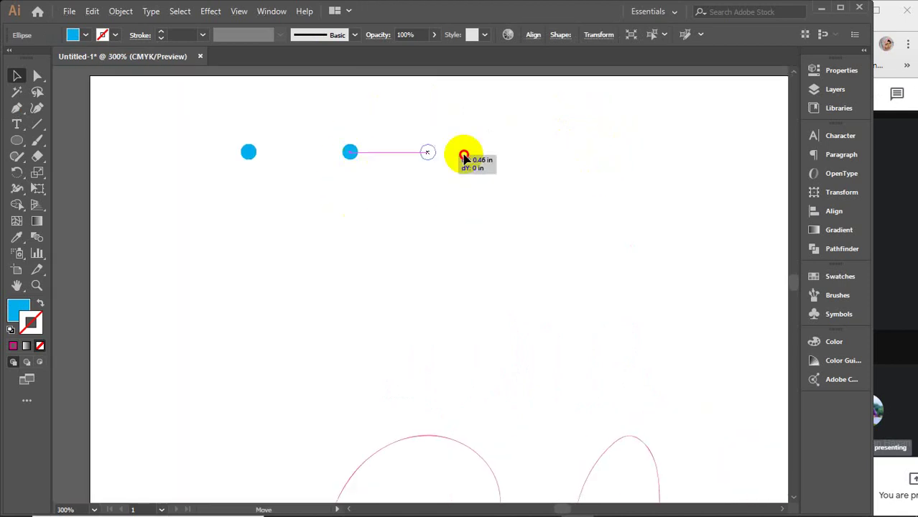
{"action": "left_click", "coordinate": [86, 36]}
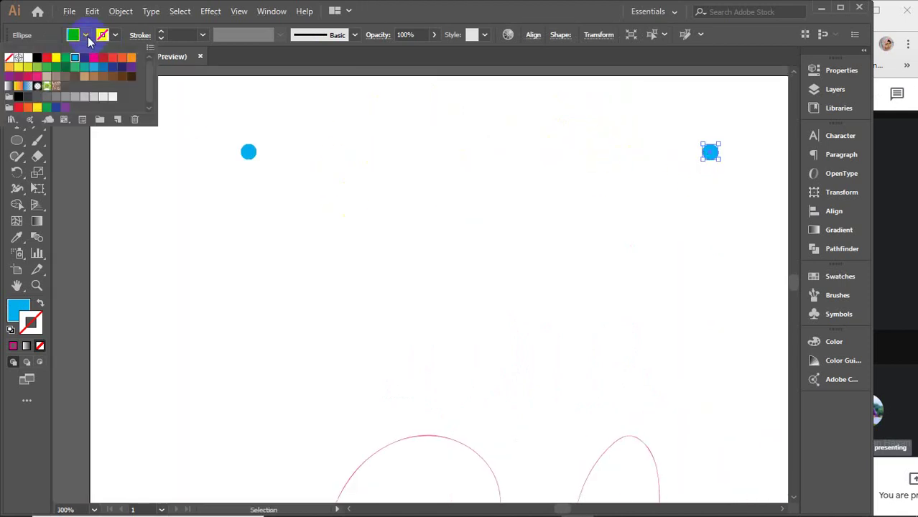
{"action": "left_click", "coordinate": [94, 56]}
{"action": "left_click", "coordinate": [203, 148]}
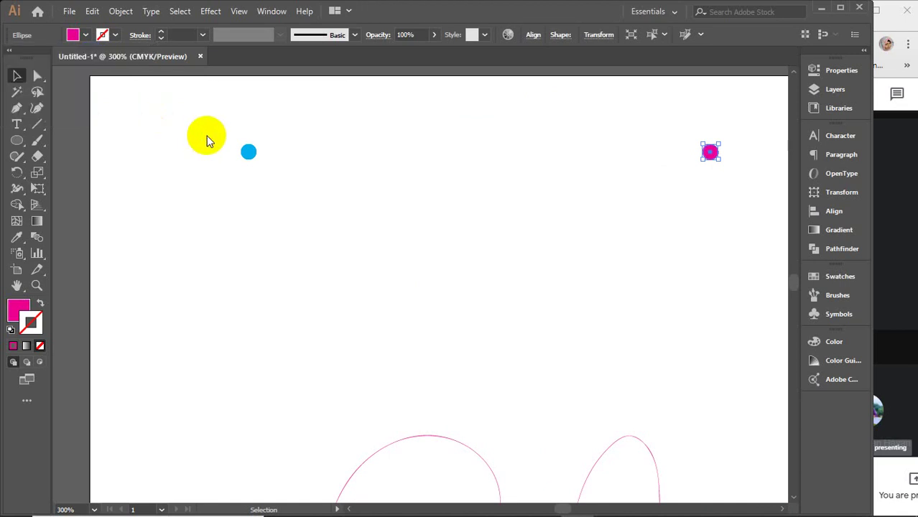
{"action": "left_click", "coordinate": [110, 171]}
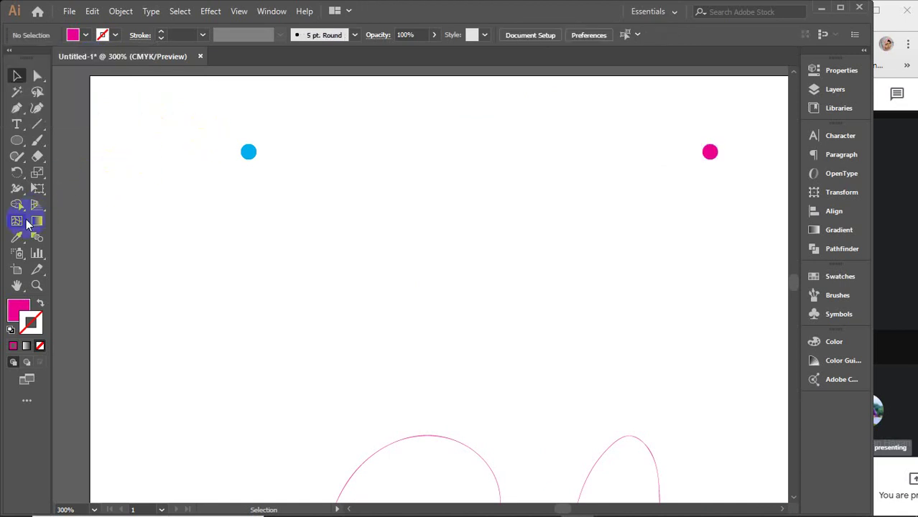
Blend the cyan and magenta circles into a gradient bar.
{"action": "left_click", "coordinate": [36, 237]}
{"action": "left_click", "coordinate": [245, 151]}
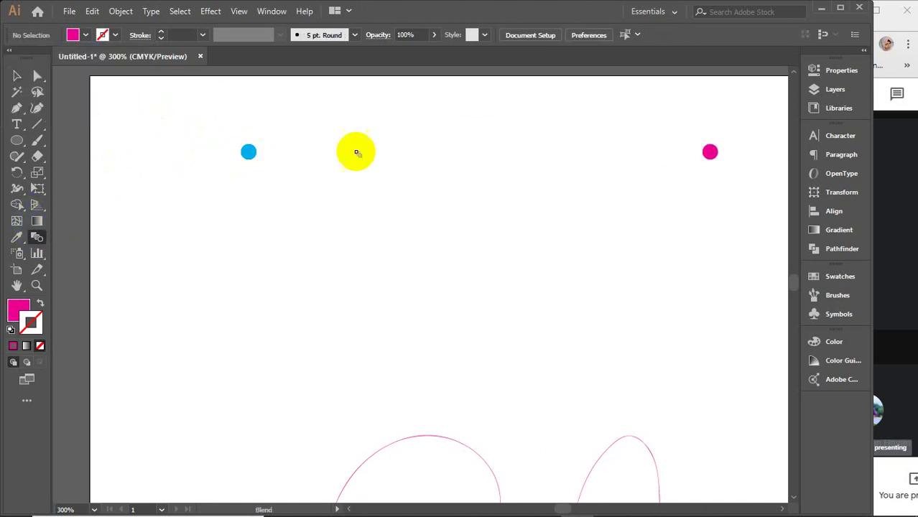
{"action": "left_click", "coordinate": [710, 151]}
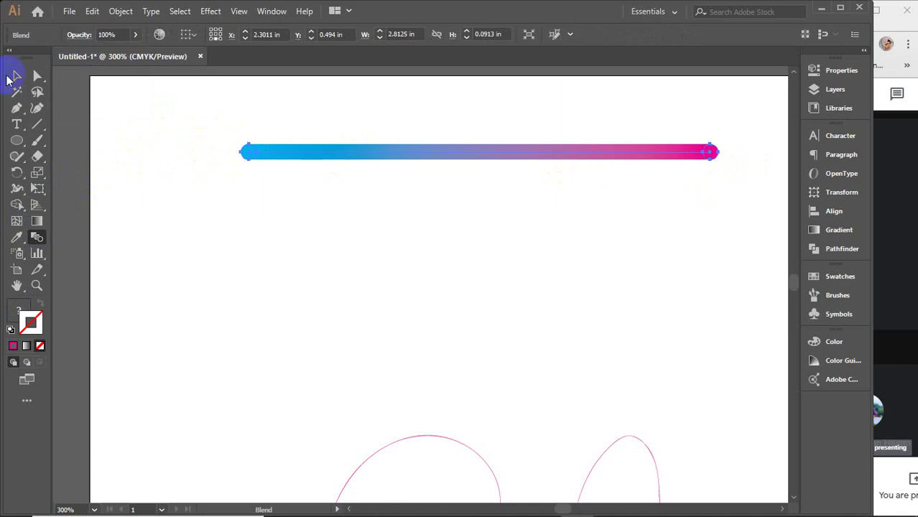
{"action": "left_click", "coordinate": [17, 76]}
{"action": "left_click", "coordinate": [267, 195]}
{"action": "scroll", "coordinate": [267, 198], "scroll_direction": "down", "scroll_amount": 1}
Reposition the cyan-to-magenta gradient line lower and to the right.
{"action": "scroll", "coordinate": [267, 200], "scroll_direction": "down", "scroll_amount": 1}
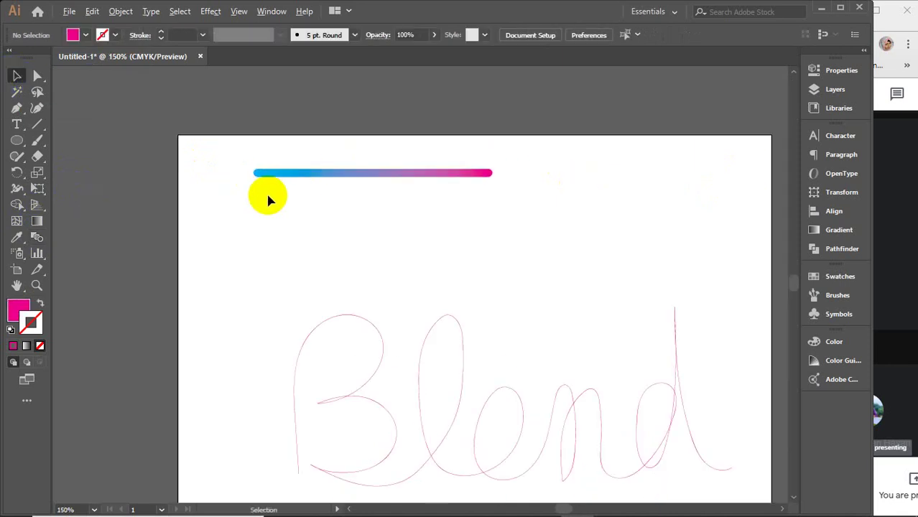
{"action": "left_click_drag", "start_coordinate": [227, 137], "coordinate": [406, 377]}
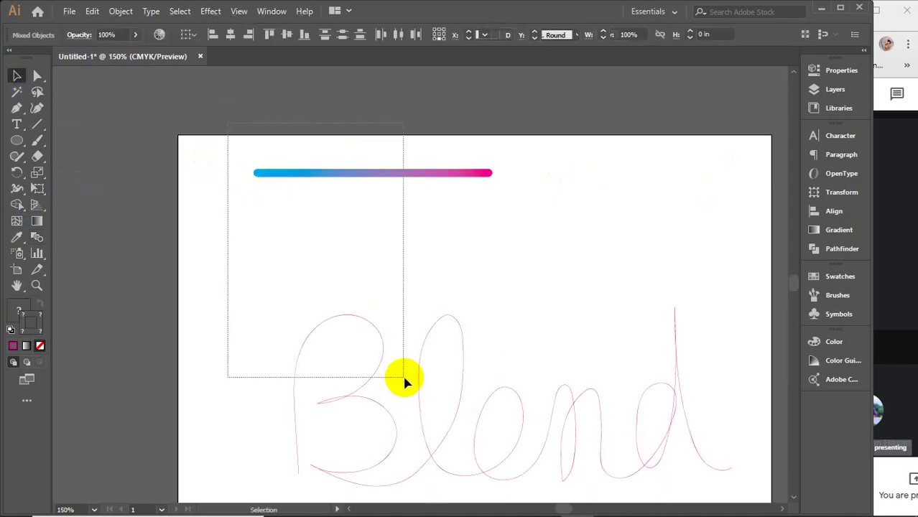
{"action": "left_click", "coordinate": [122, 11]}
{"action": "mouse_move", "coordinate": [172, 373]}
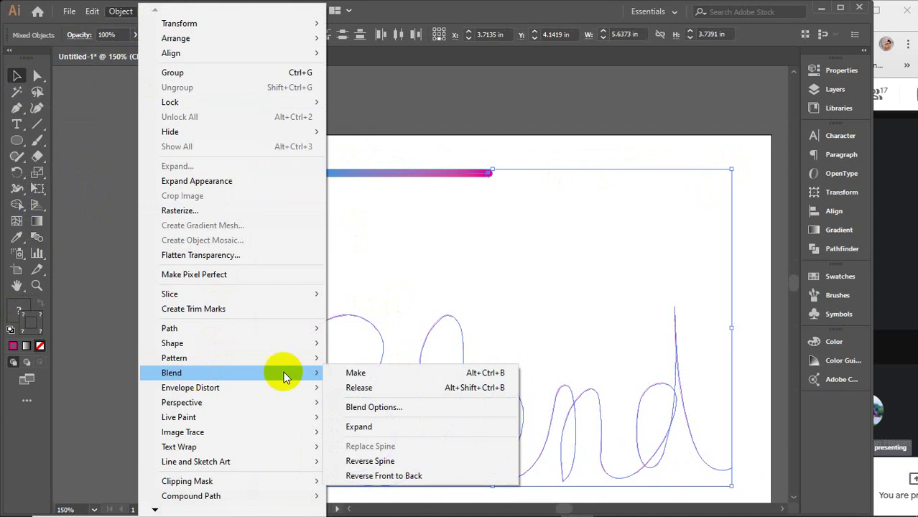
{"action": "left_click", "coordinate": [415, 295]}
{"action": "left_click", "coordinate": [337, 286]}
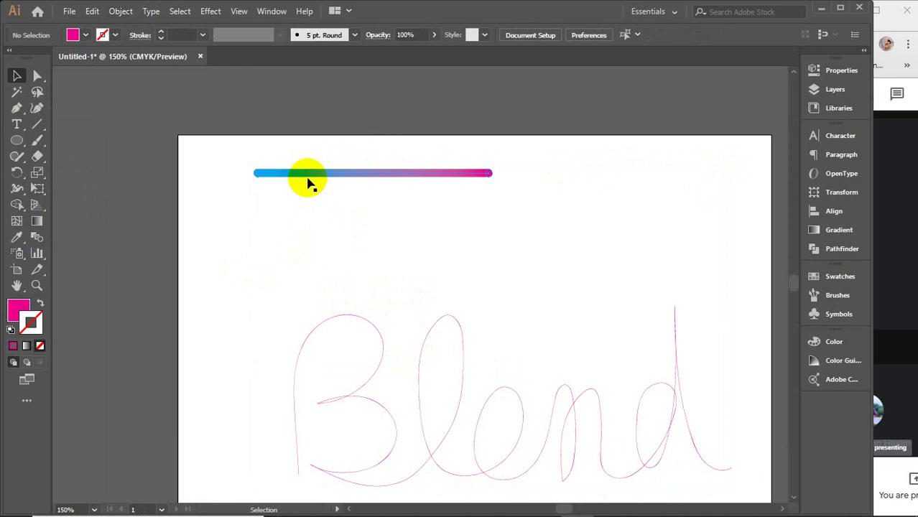
{"action": "left_click_drag", "start_coordinate": [307, 182], "coordinate": [414, 197]}
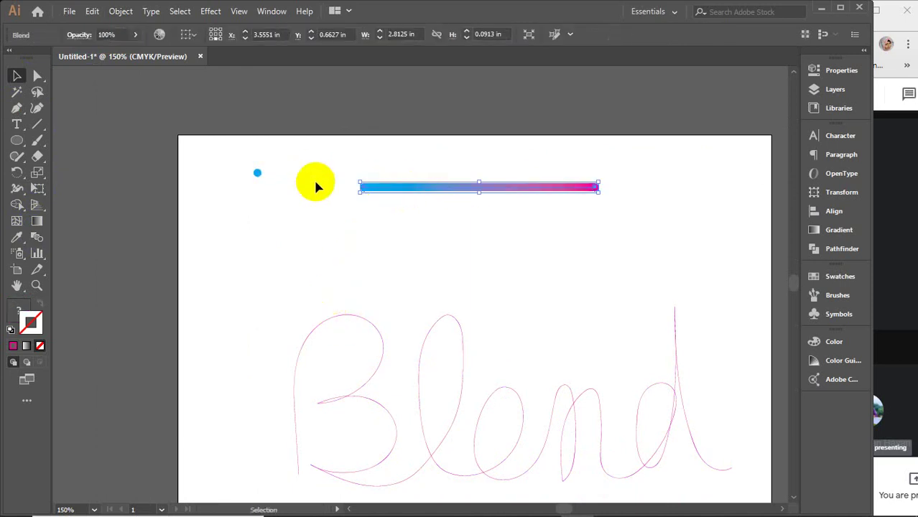
{"action": "left_click_drag", "start_coordinate": [228, 161], "coordinate": [277, 185]}
{"action": "left_click", "coordinate": [277, 185]}
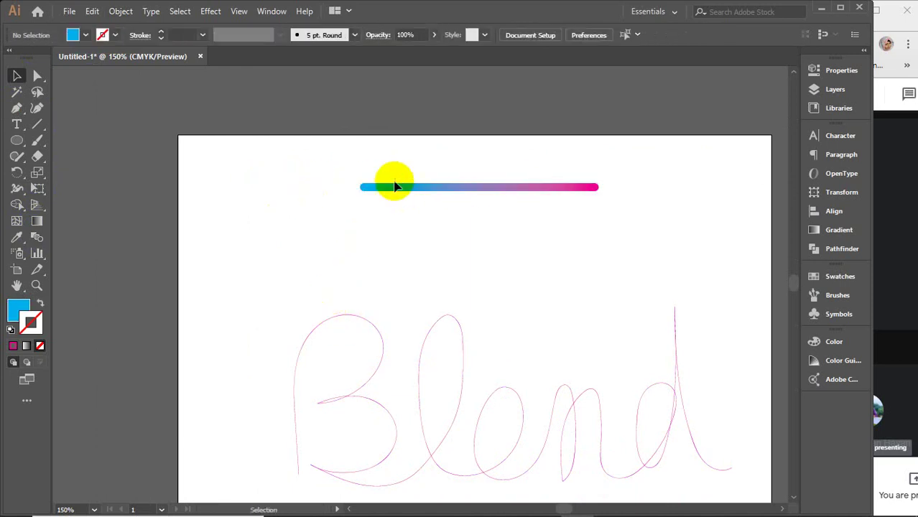
Select the gradient line with the Blend script and apply Object > Blend > Replace Spine.
{"action": "left_click_drag", "start_coordinate": [254, 144], "coordinate": [434, 389]}
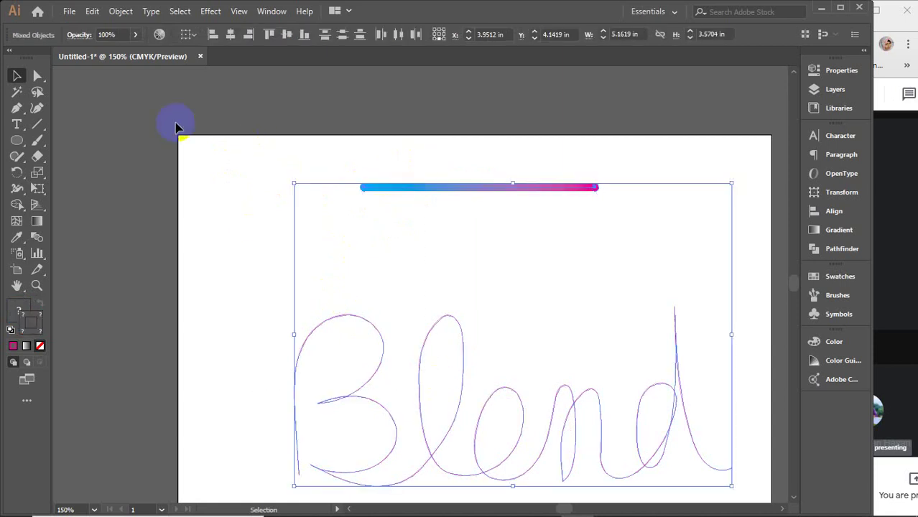
{"action": "left_click", "coordinate": [120, 11]}
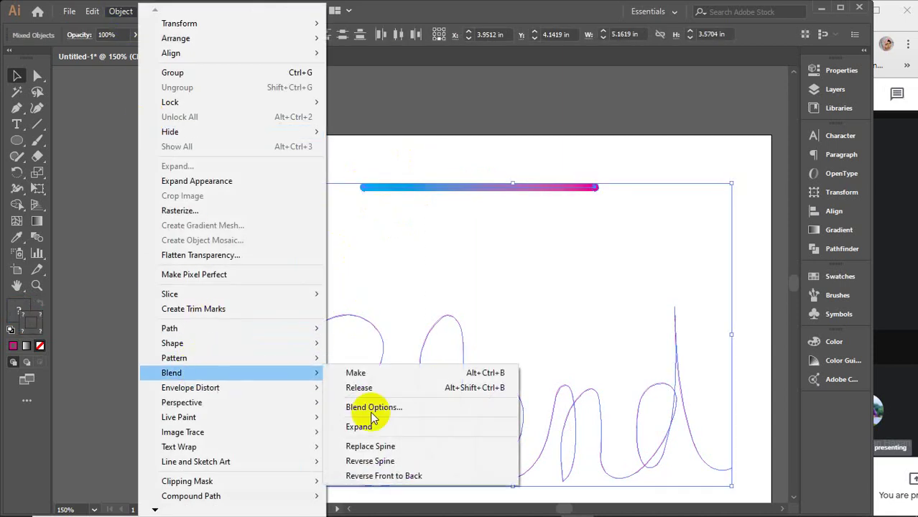
{"action": "left_click", "coordinate": [391, 453]}
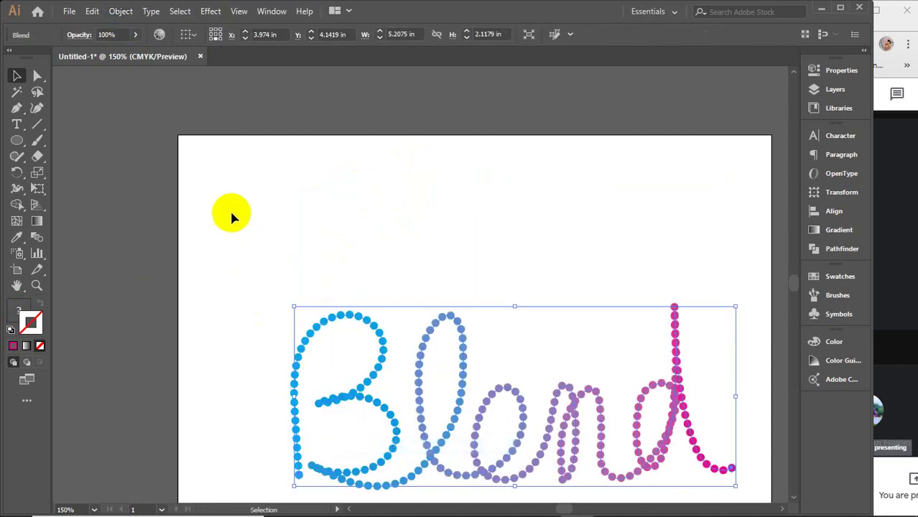
{"action": "left_click", "coordinate": [121, 12]}
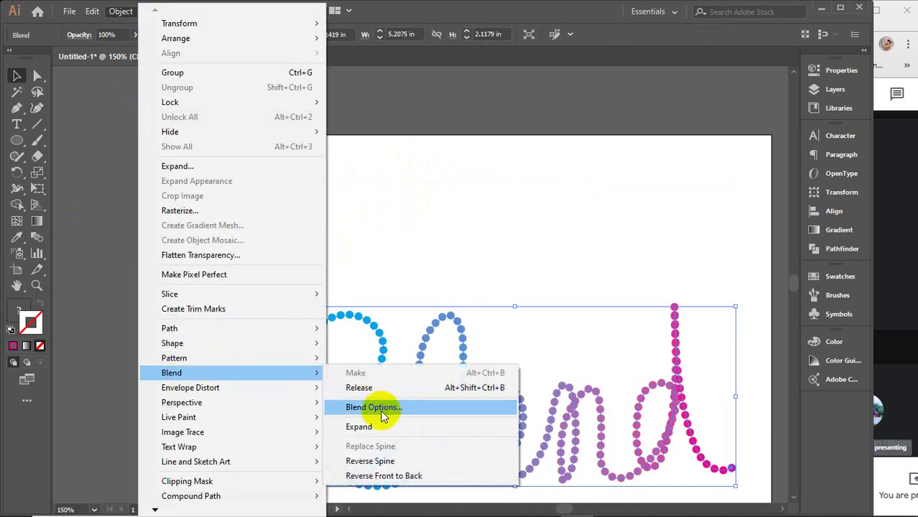
Set blend spacing to 1000 Specified Steps with Preview on and confirm.
{"action": "left_click", "coordinate": [383, 352]}
{"action": "left_click", "coordinate": [641, 191]}
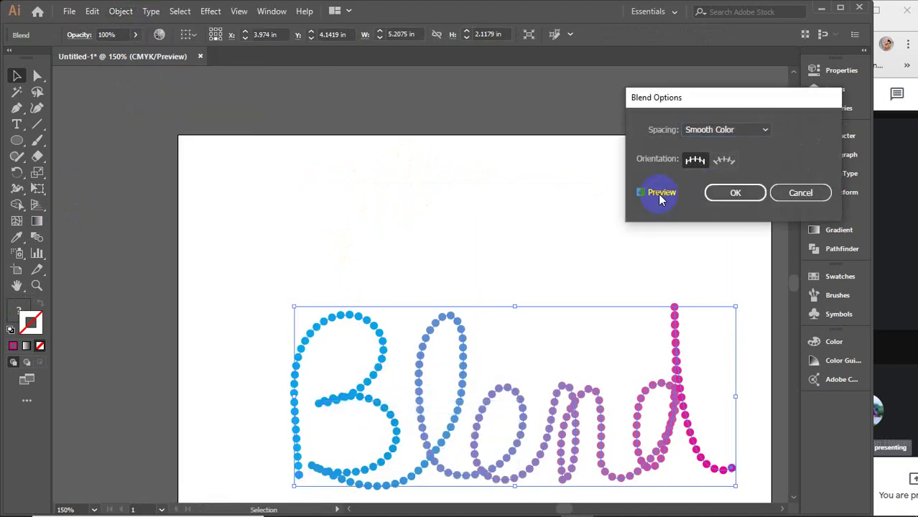
{"action": "left_click", "coordinate": [737, 130]}
{"action": "left_click", "coordinate": [754, 160]}
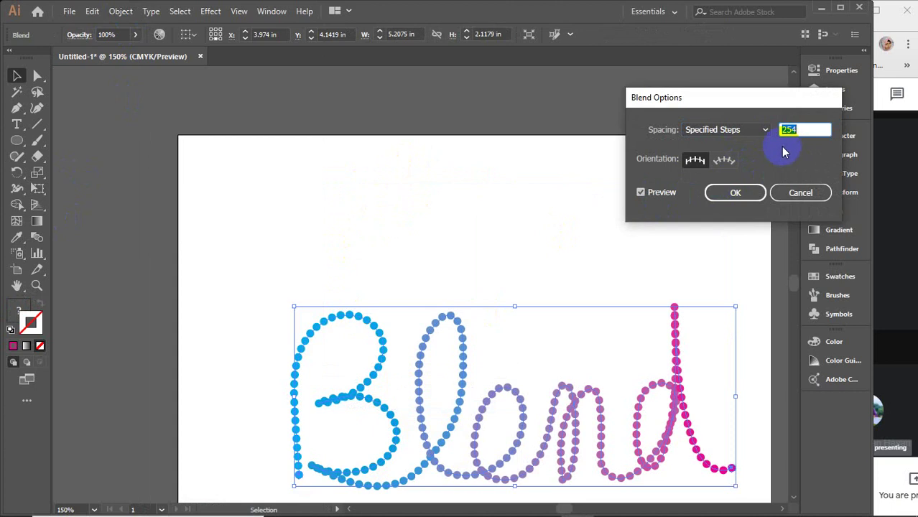
{"action": "type", "text": "1000"}
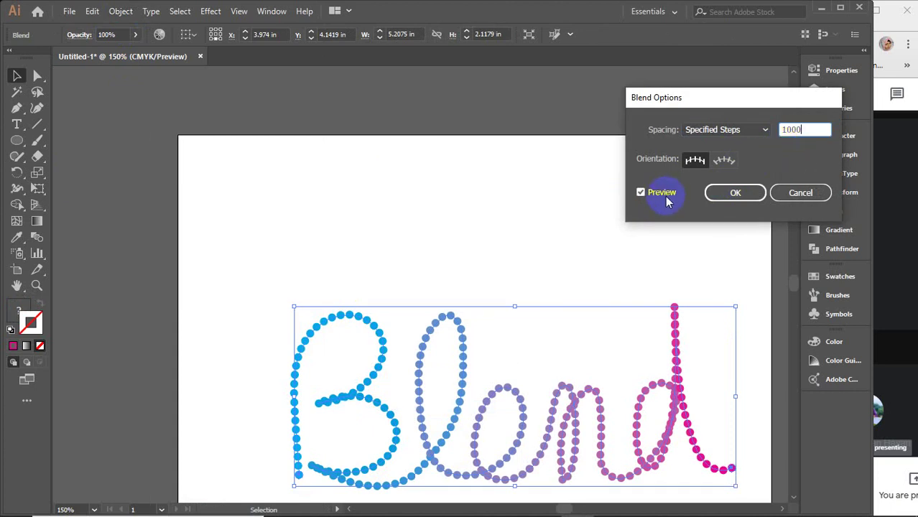
{"action": "left_click", "coordinate": [663, 196]}
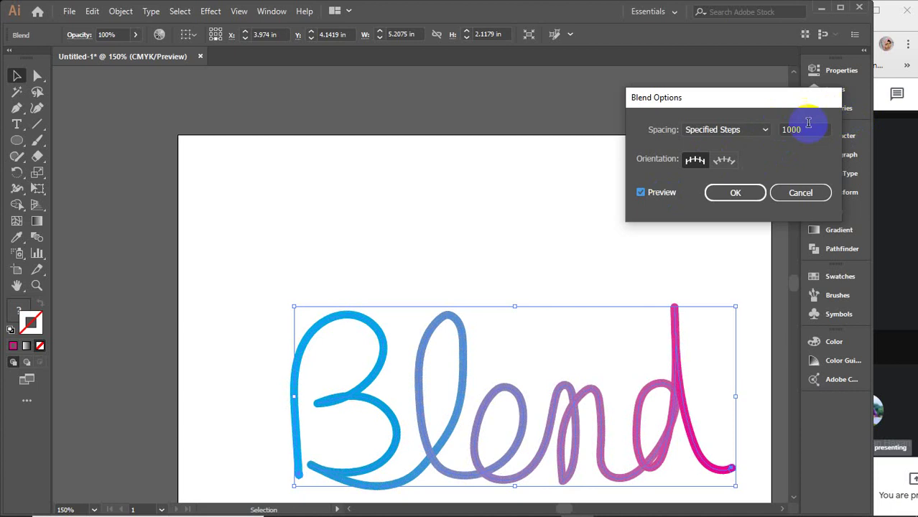
{"action": "left_click", "coordinate": [753, 195]}
{"action": "left_click", "coordinate": [441, 206]}
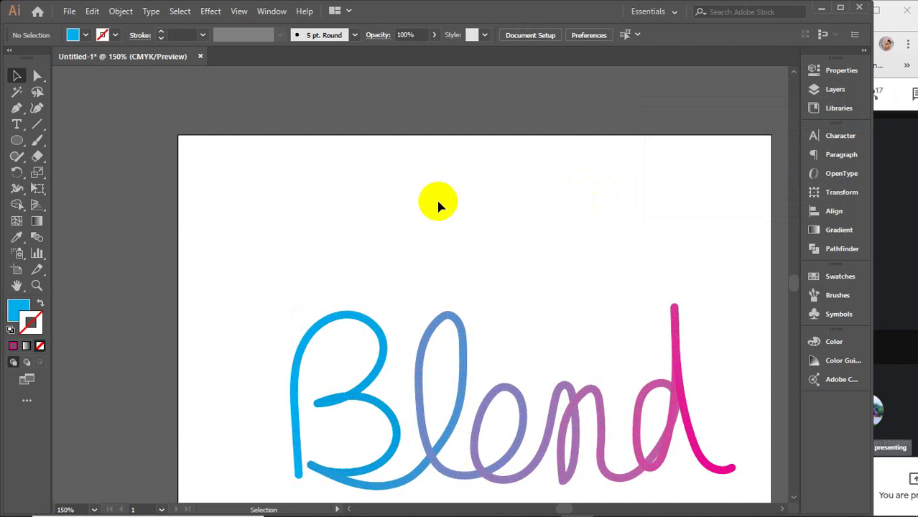
Pan to the gradient Blend lettering, marquee-select it, and delete it.
{"action": "scroll", "coordinate": [436, 198], "scroll_direction": "down", "scroll_amount": 1}
{"action": "scroll", "coordinate": [436, 198], "scroll_direction": "down", "scroll_amount": 2}
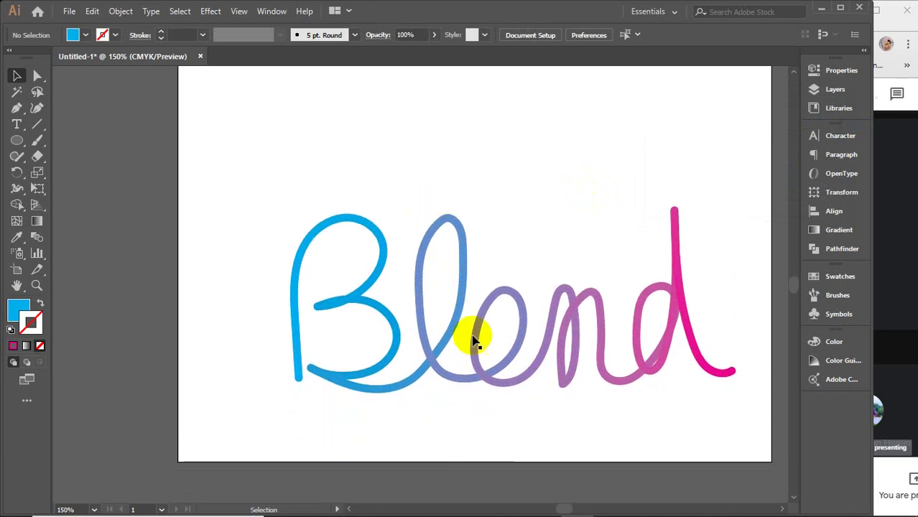
{"action": "scroll", "coordinate": [496, 320], "scroll_direction": "down", "scroll_amount": 1}
{"action": "left_click_drag", "start_coordinate": [500, 314], "coordinate": [408, 280]}
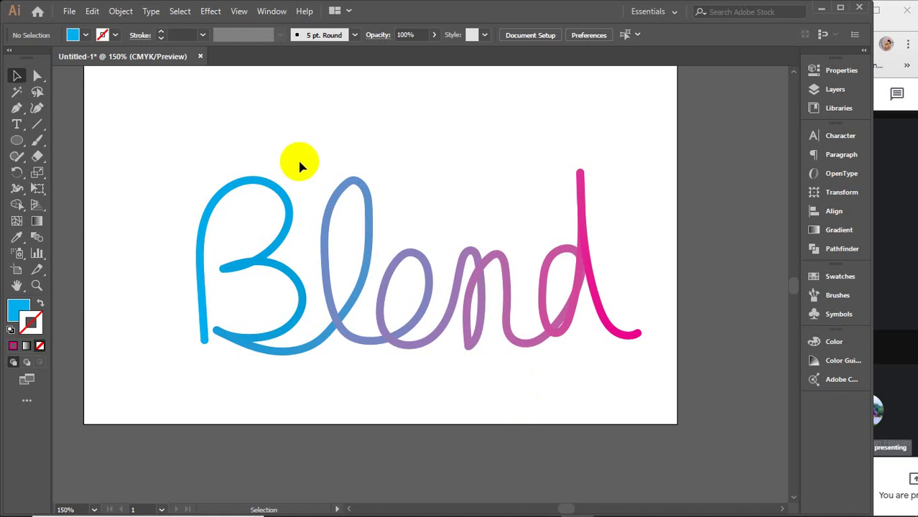
{"action": "left_click_drag", "start_coordinate": [219, 140], "coordinate": [442, 316]}
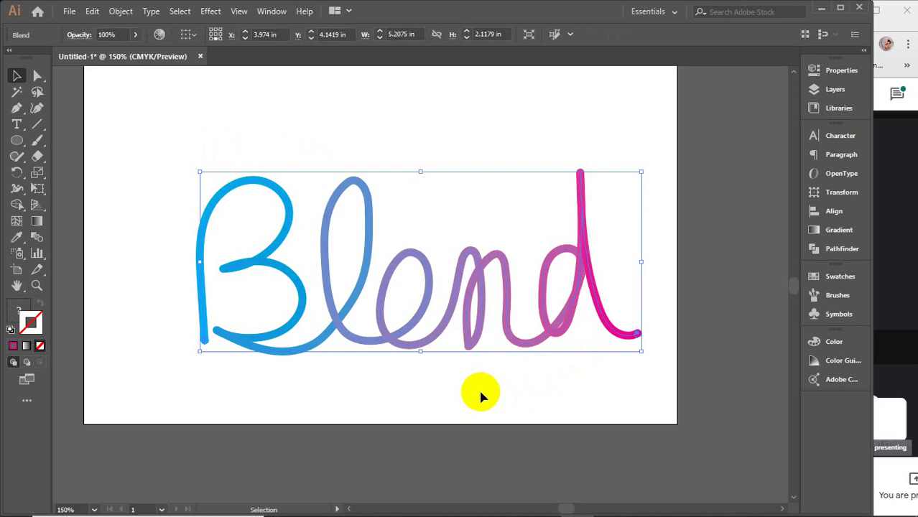
{"action": "key", "text": "Delete"}
{"action": "left_click", "coordinate": [886, 314]}
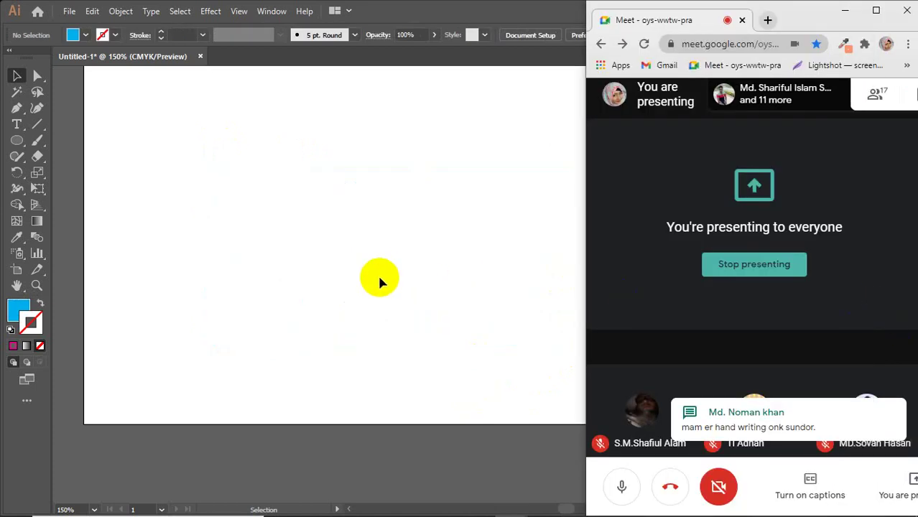
{"action": "left_click", "coordinate": [379, 282]}
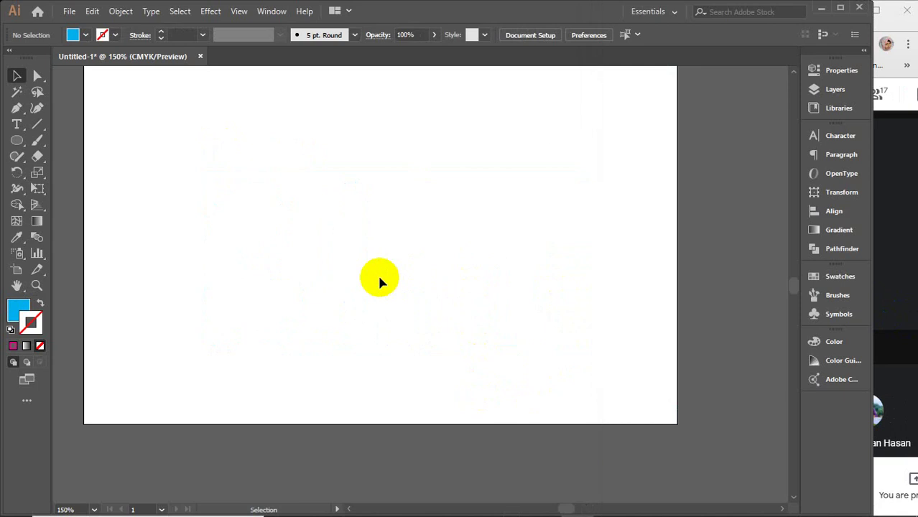
Activate the Symbol Sprayer Tool and expand its flyout of Symbolism tools.
{"action": "left_click_drag", "start_coordinate": [312, 265], "coordinate": [344, 273]}
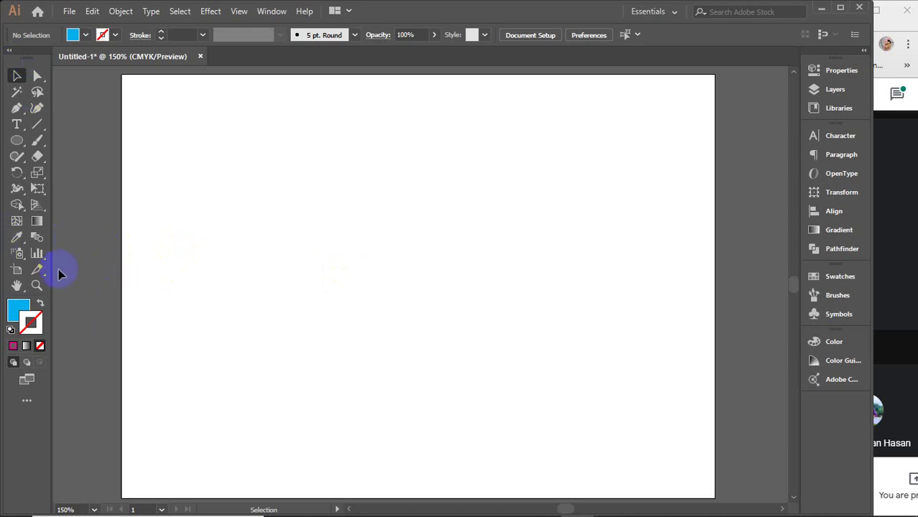
{"action": "left_click", "coordinate": [17, 254]}
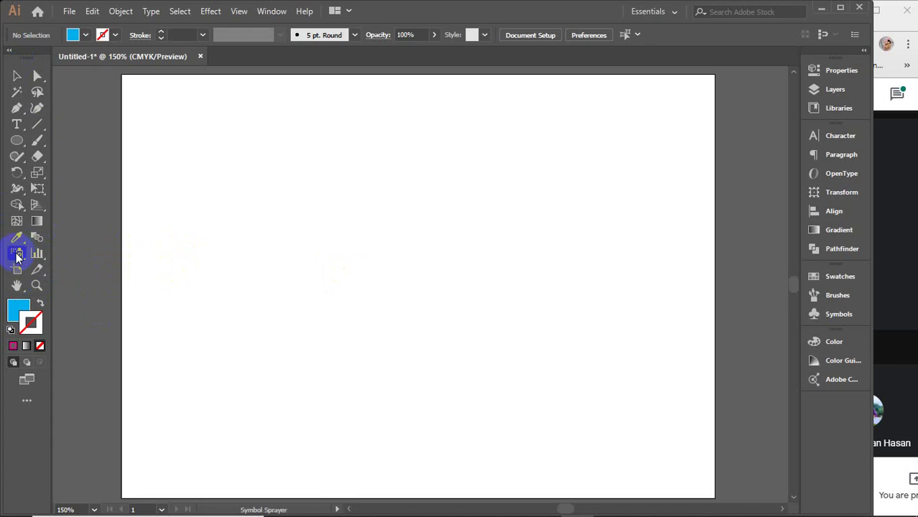
{"action": "left_click", "coordinate": [18, 256]}
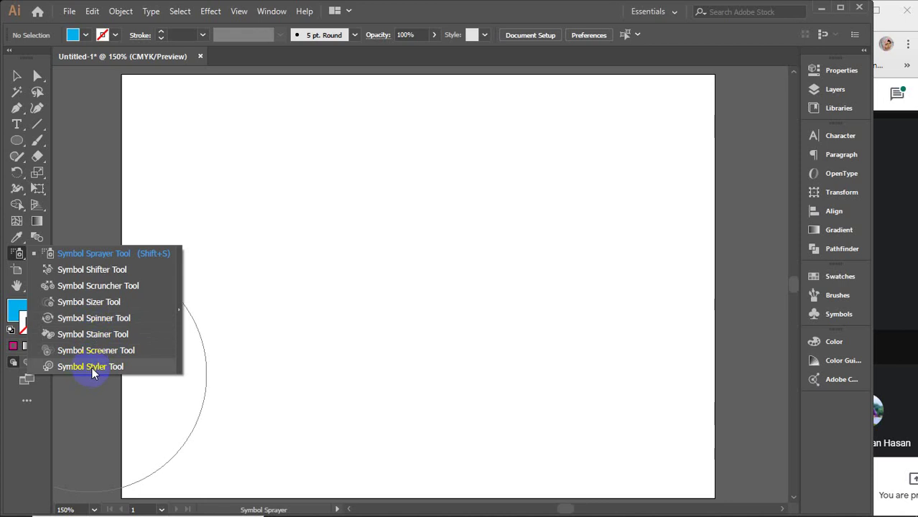
Try spraying symbols on the artboard and dismiss the 'select a symbol' warnings.
{"action": "left_click", "coordinate": [101, 254]}
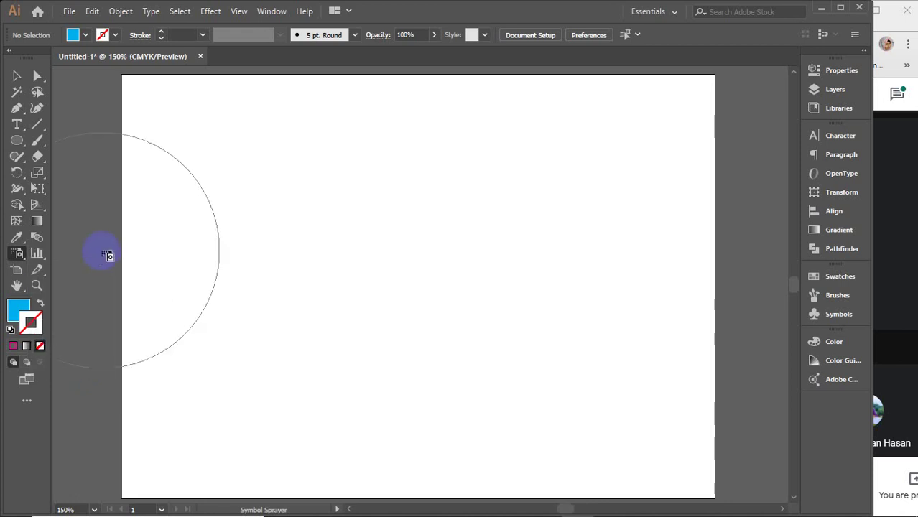
{"action": "left_click", "coordinate": [453, 281]}
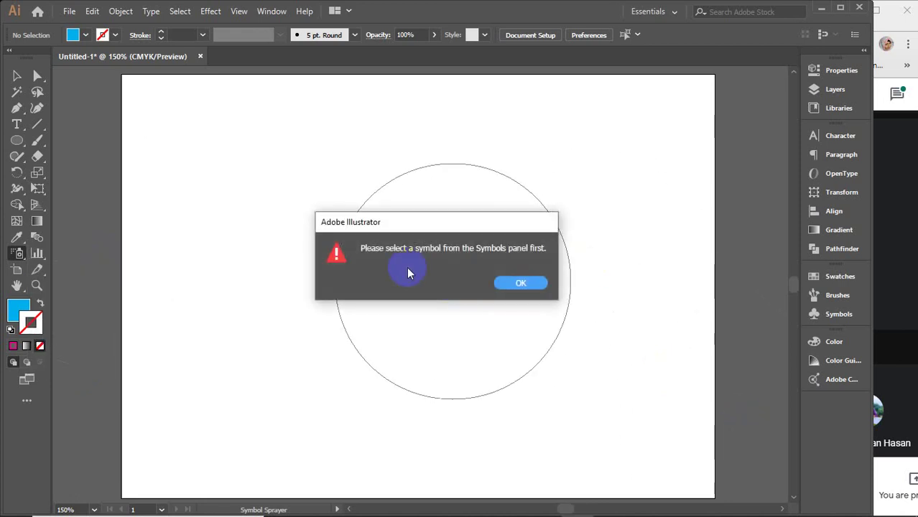
{"action": "left_click", "coordinate": [521, 283]}
{"action": "left_click", "coordinate": [393, 278]}
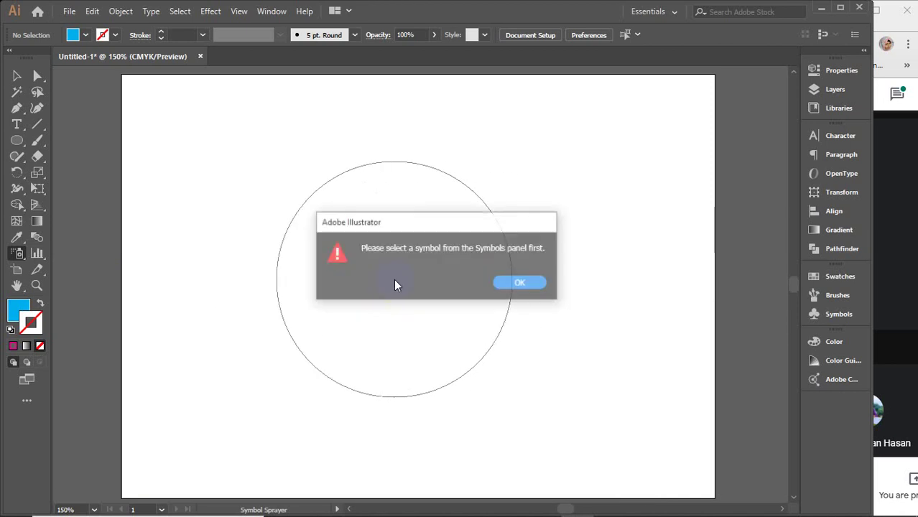
{"action": "left_click", "coordinate": [518, 284]}
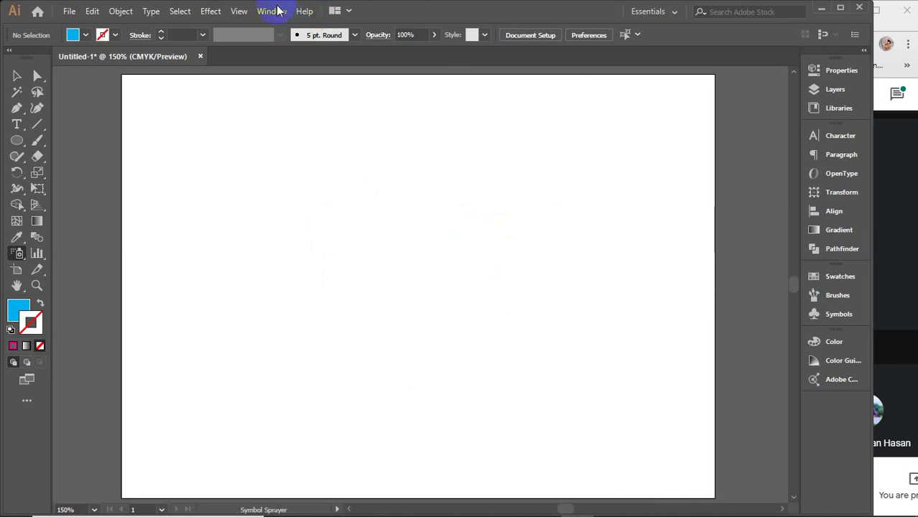
Open the Symbols panel from the Window menu.
{"action": "left_click", "coordinate": [273, 11]}
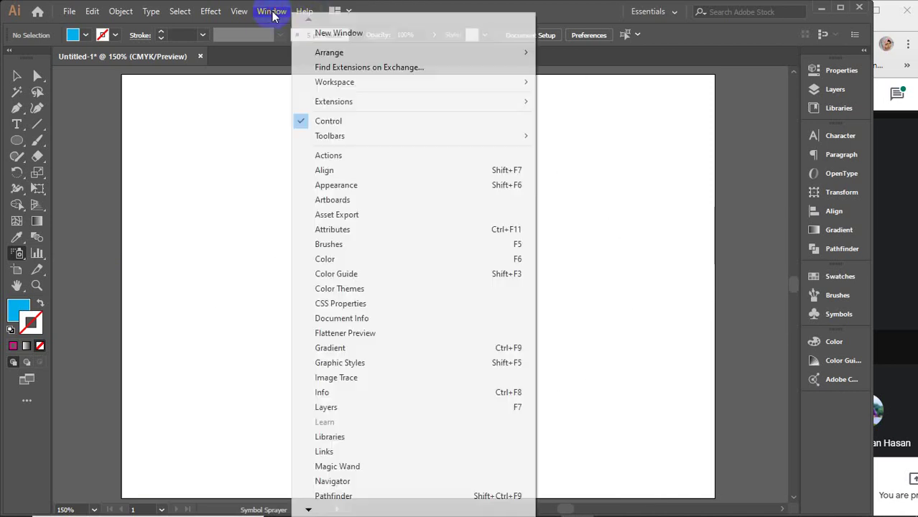
{"action": "left_click", "coordinate": [323, 508]}
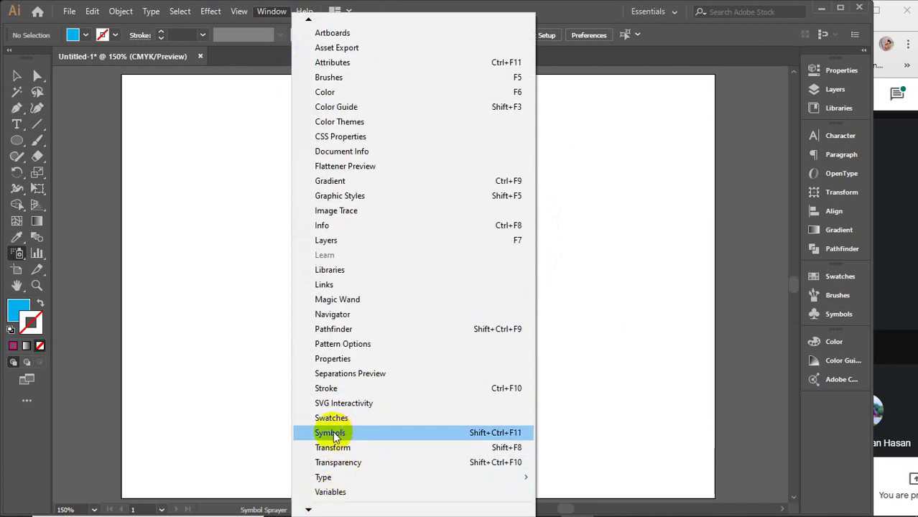
{"action": "left_click", "coordinate": [349, 434]}
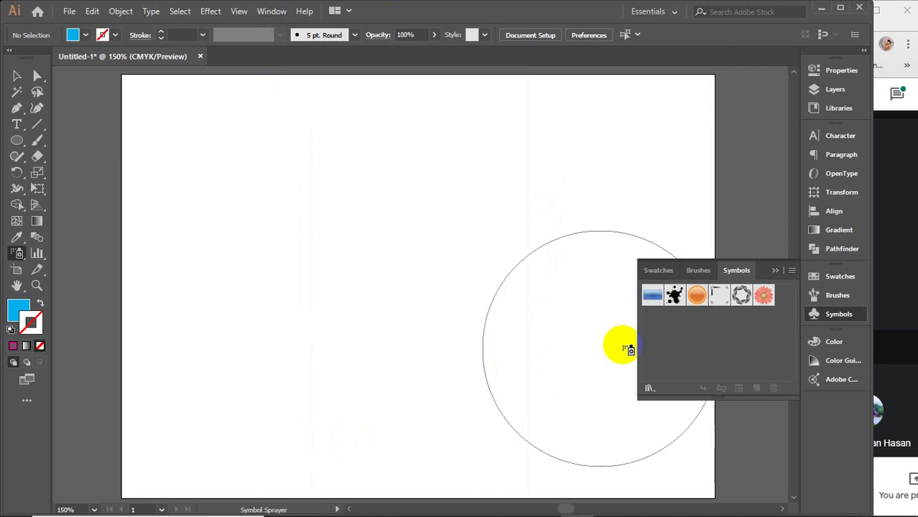
Add the palm-tree and Butterfly symbols from the Nature library to the document's symbols.
{"action": "left_click", "coordinate": [791, 276]}
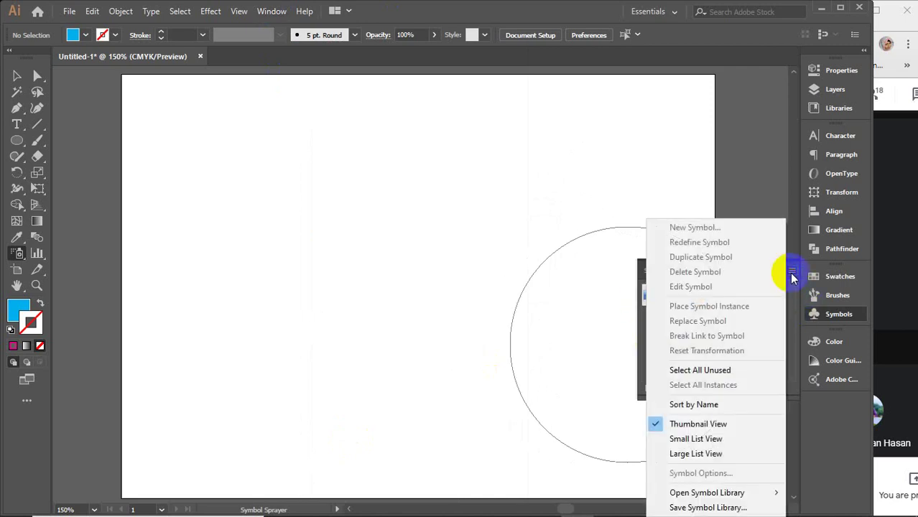
{"action": "mouse_move", "coordinate": [707, 493]}
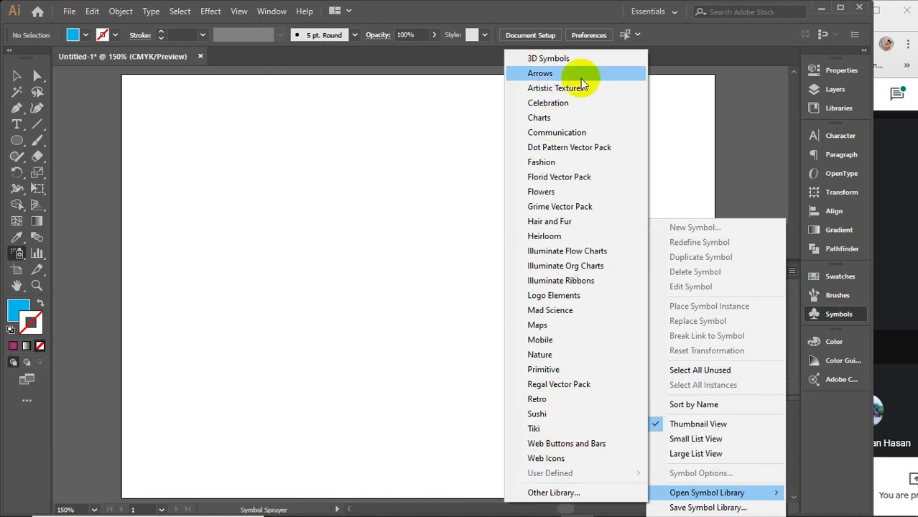
{"action": "left_click", "coordinate": [541, 355]}
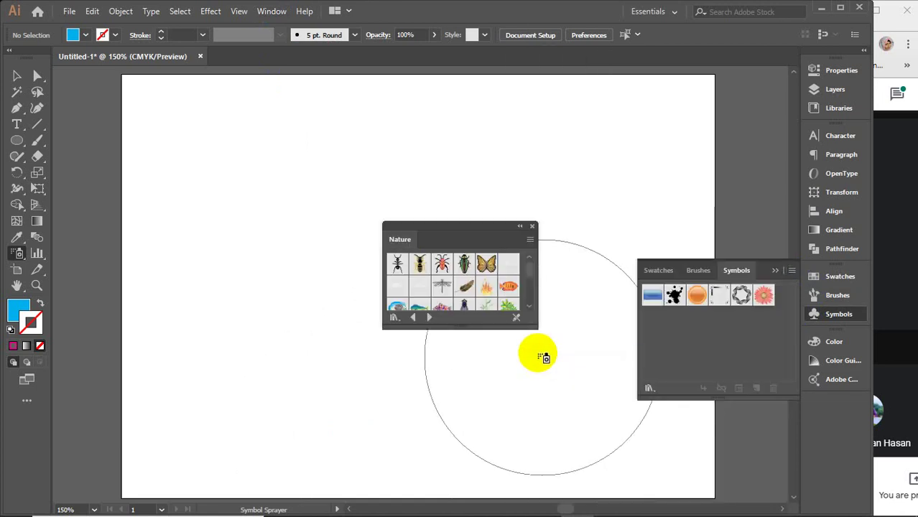
{"action": "left_click_drag", "start_coordinate": [536, 328], "coordinate": [593, 450]}
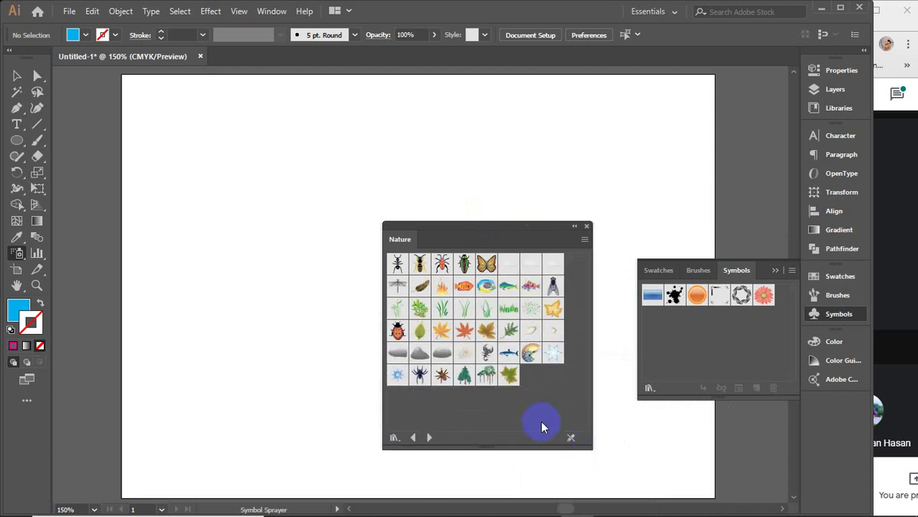
{"action": "left_click", "coordinate": [486, 375]}
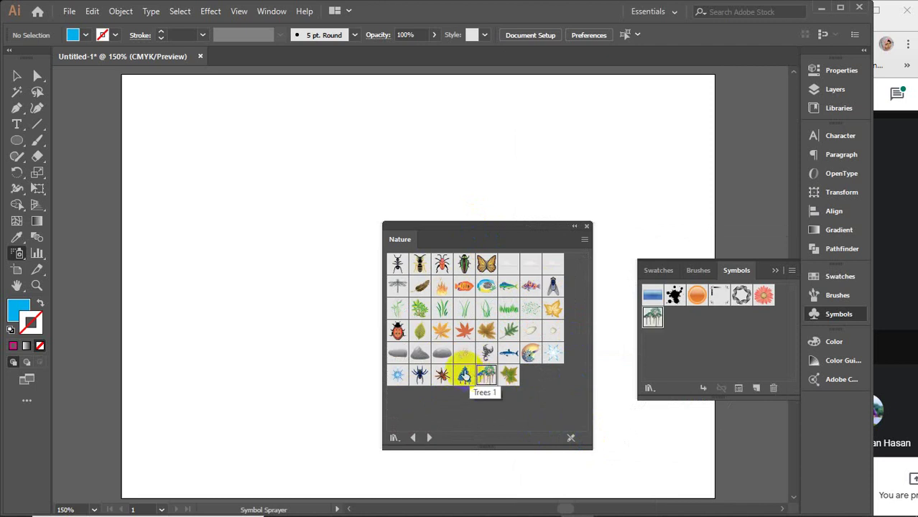
{"action": "left_click", "coordinate": [482, 262]}
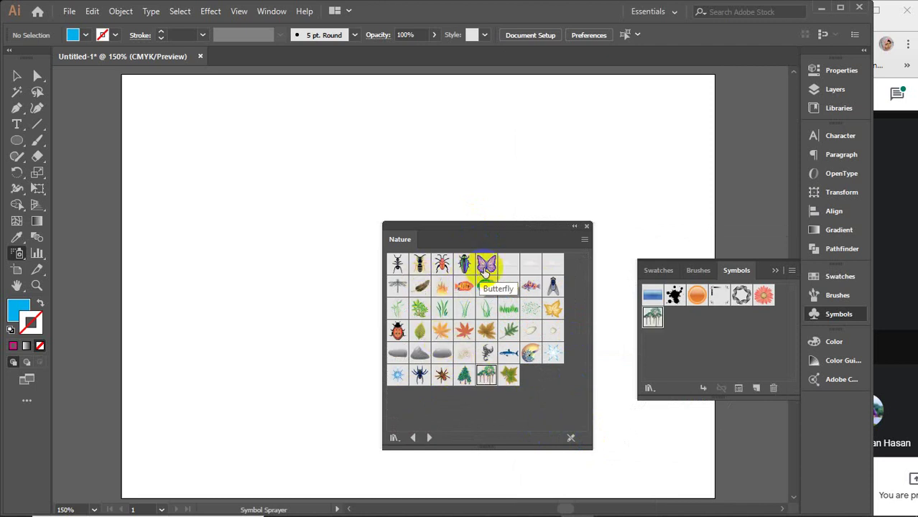
{"action": "left_click", "coordinate": [588, 227]}
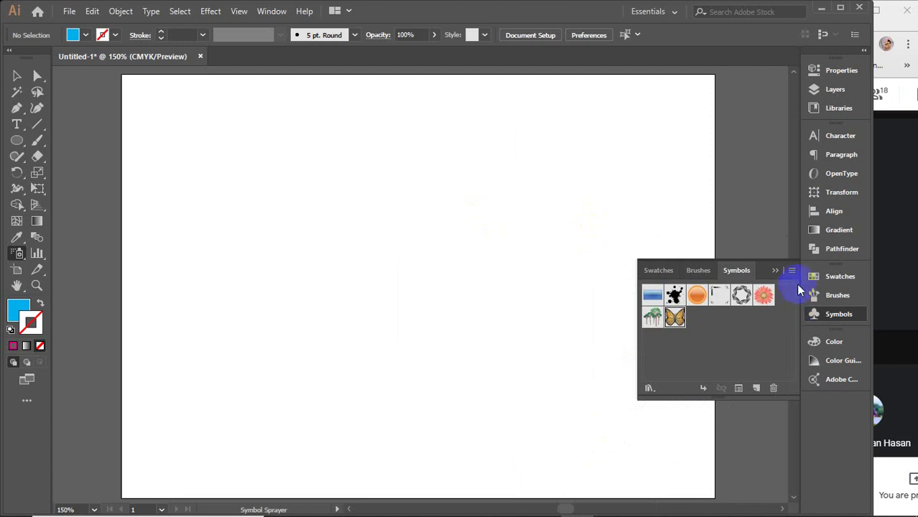
Add the daisy and rose symbols from the Flowers library to the document's symbols.
{"action": "left_click", "coordinate": [792, 270]}
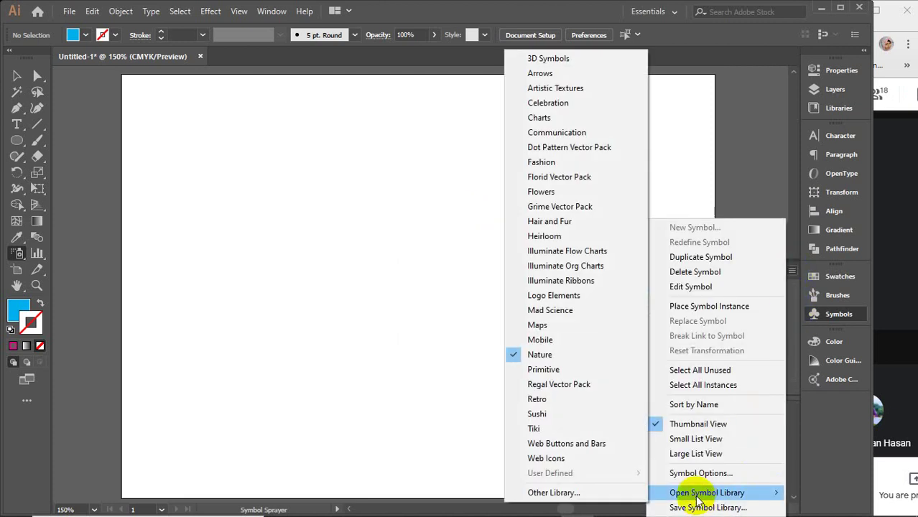
{"action": "mouse_move", "coordinate": [707, 493]}
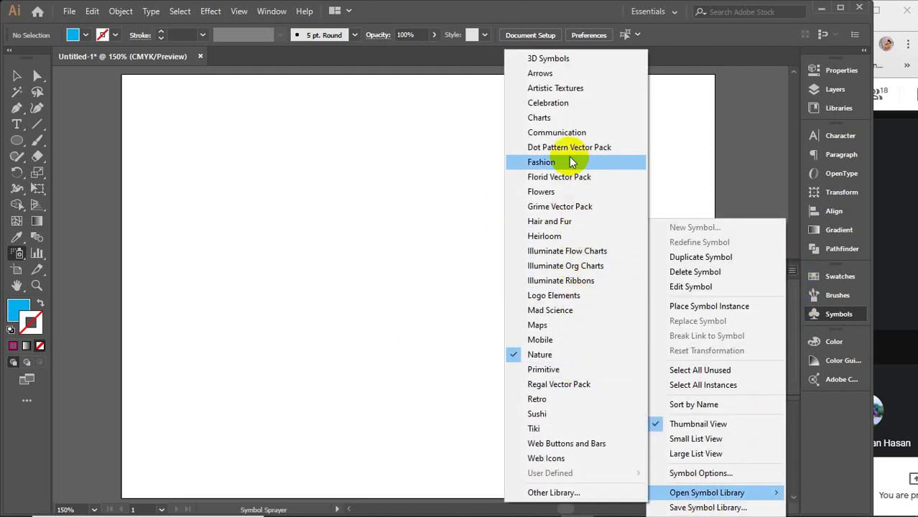
{"action": "left_click", "coordinate": [575, 194]}
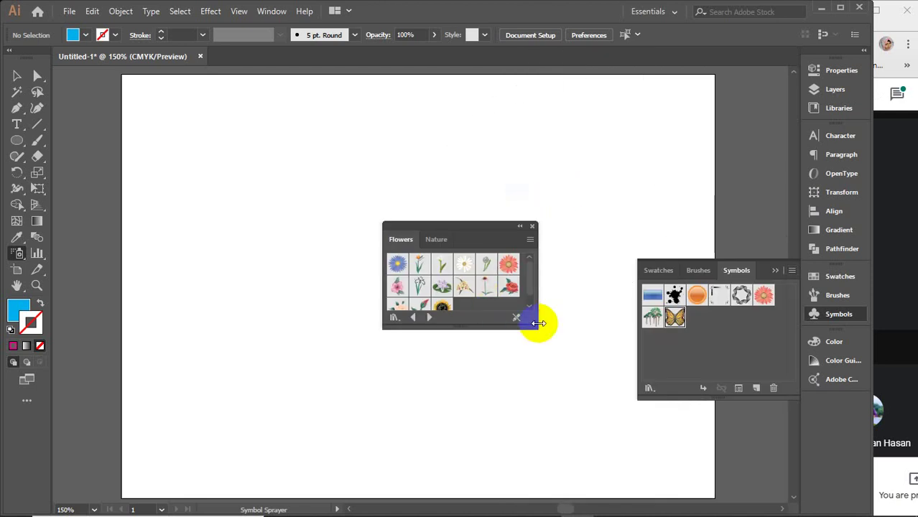
{"action": "left_click_drag", "start_coordinate": [535, 322], "coordinate": [570, 402]}
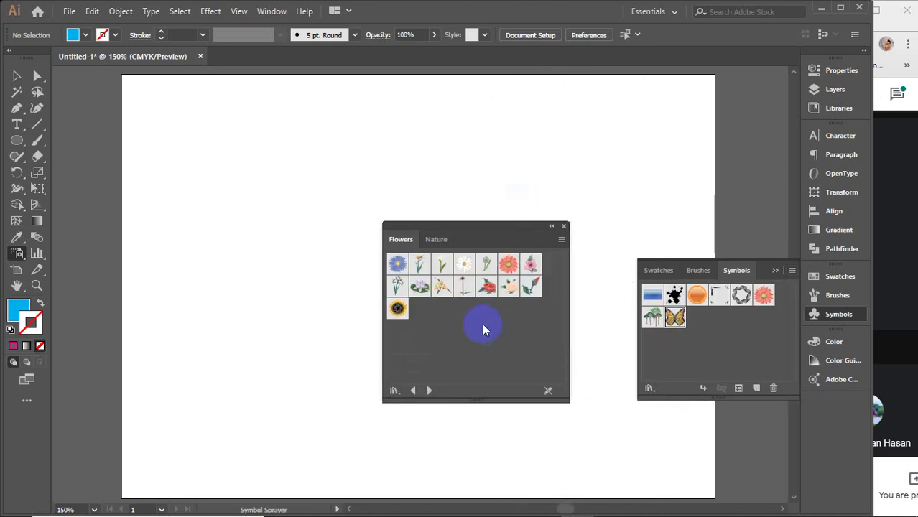
{"action": "left_click", "coordinate": [463, 266]}
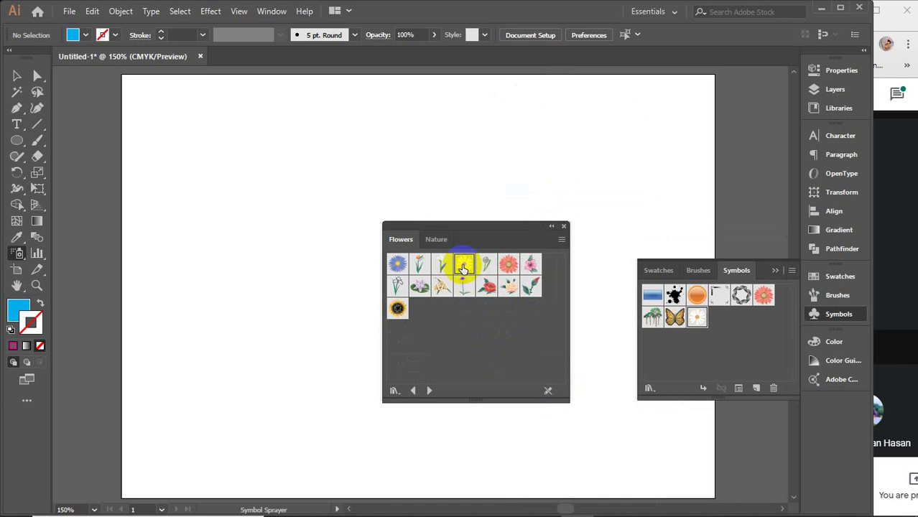
{"action": "left_click", "coordinate": [488, 289]}
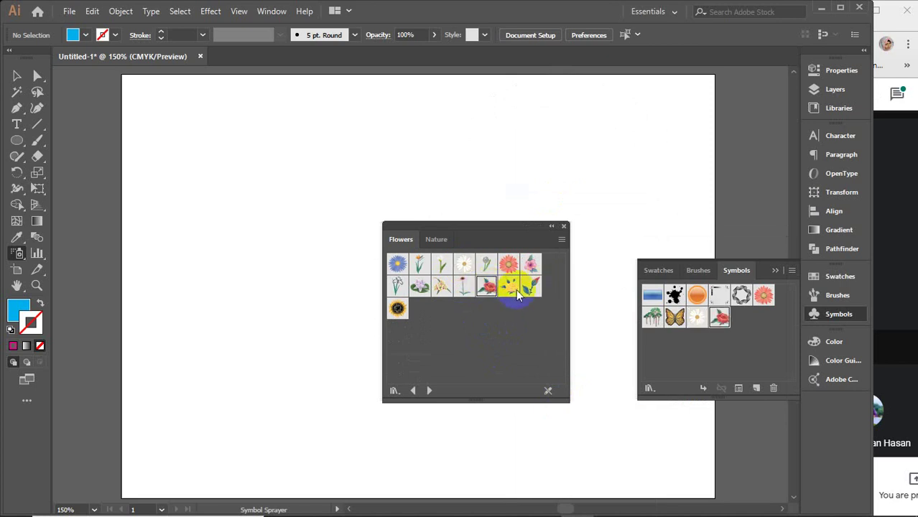
{"action": "left_click", "coordinate": [564, 227]}
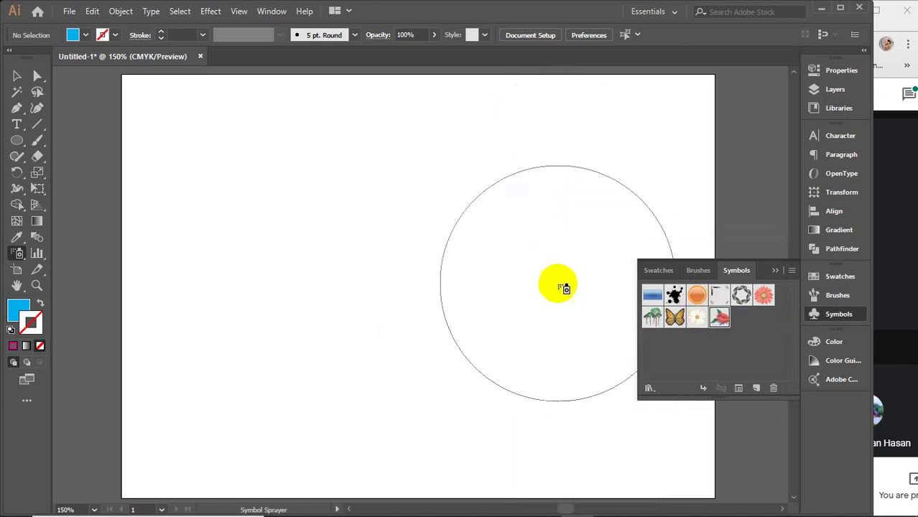
Choose the butterfly symbol and spray one butterfly onto the artboard.
{"action": "left_click", "coordinate": [693, 319]}
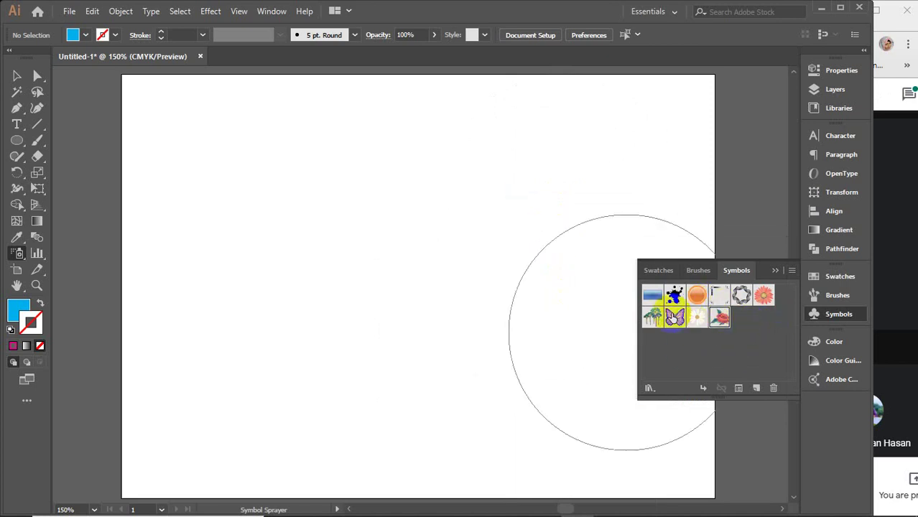
{"action": "left_click", "coordinate": [775, 270]}
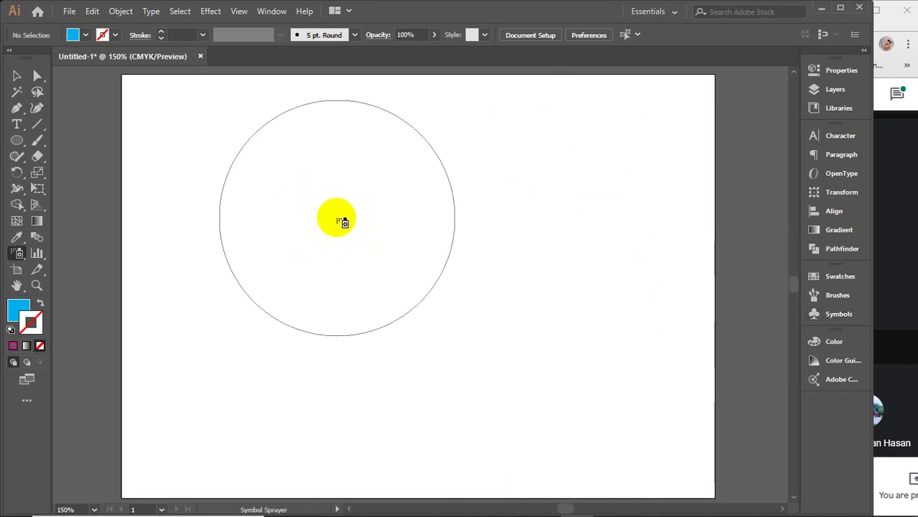
{"action": "left_click", "coordinate": [333, 232]}
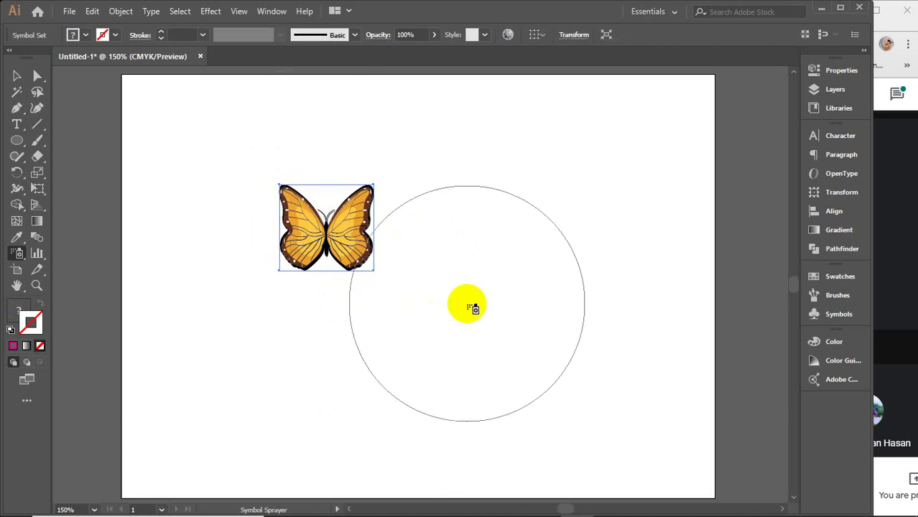
Select the butterfly symbol set and move it slightly left and down.
{"action": "left_click", "coordinate": [17, 75]}
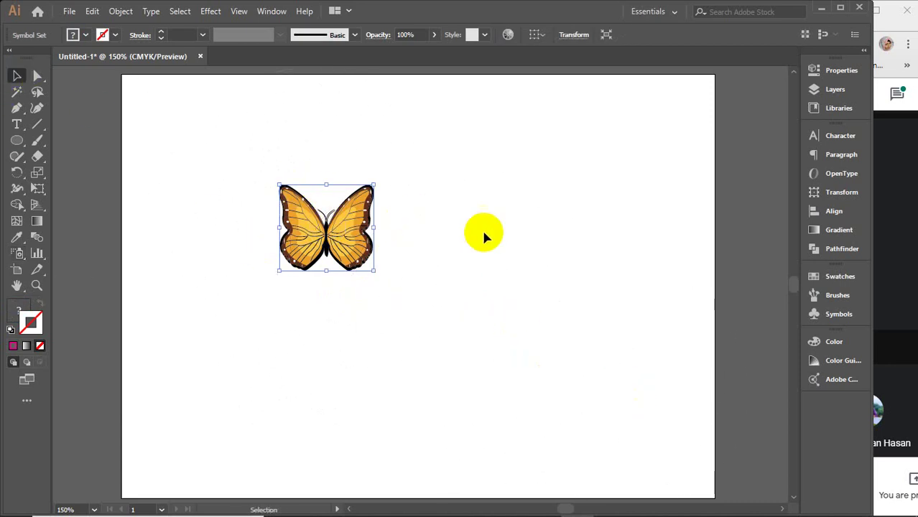
{"action": "left_click", "coordinate": [481, 228]}
{"action": "left_click", "coordinate": [335, 237]}
{"action": "left_click_drag", "start_coordinate": [348, 237], "coordinate": [295, 268]}
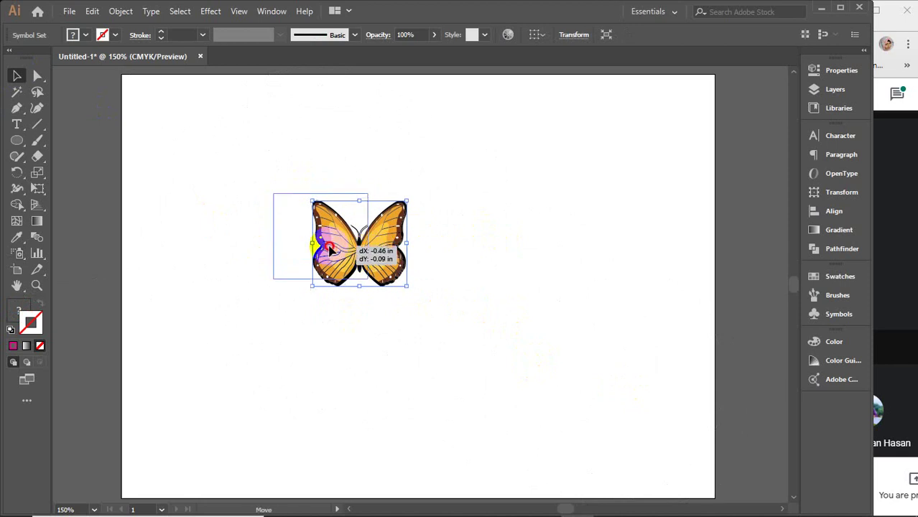
Spray more butterflies across the artboard, including a cluster around the centre.
{"action": "left_click", "coordinate": [16, 253]}
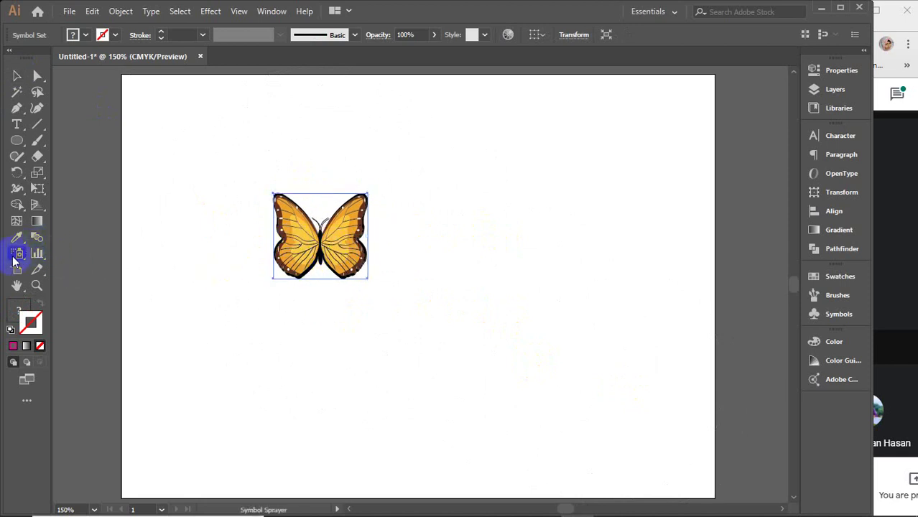
{"action": "left_click", "coordinate": [488, 225]}
{"action": "left_click", "coordinate": [592, 338]}
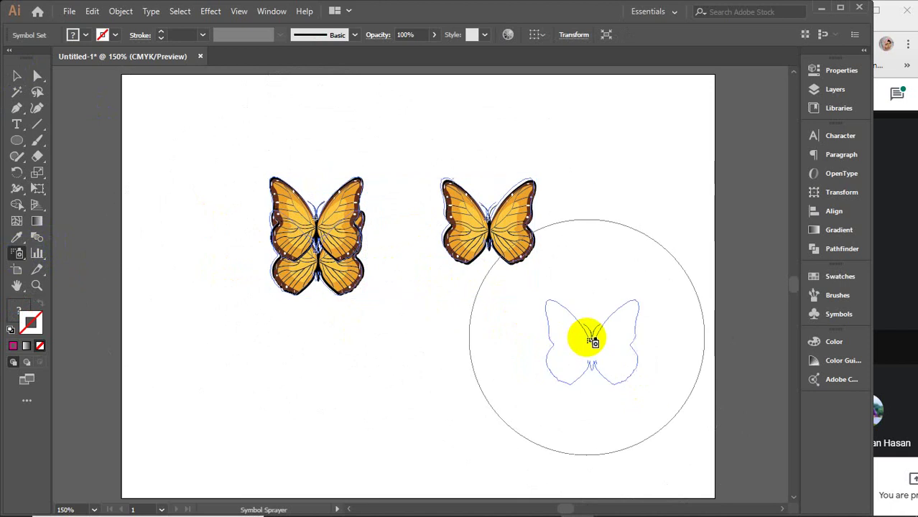
{"action": "left_click", "coordinate": [408, 398]}
{"action": "left_click", "coordinate": [153, 389]}
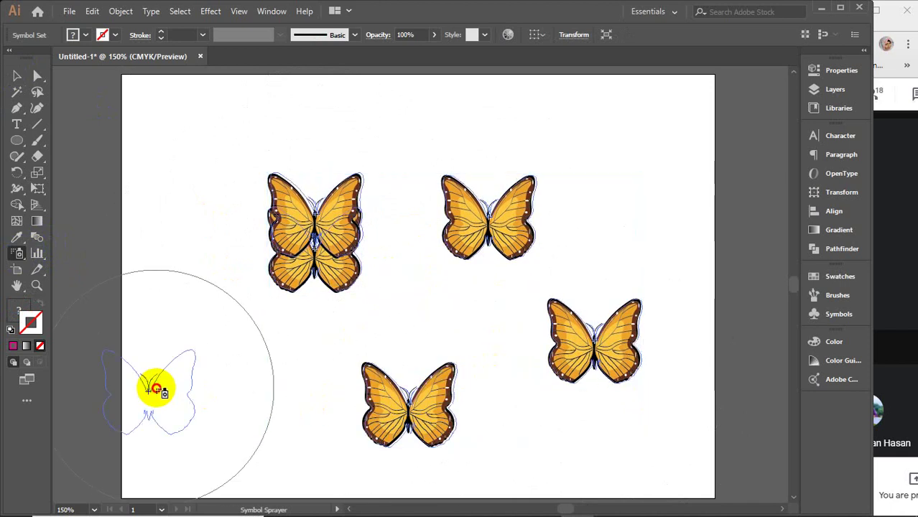
{"action": "left_click", "coordinate": [219, 242]}
{"action": "left_click", "coordinate": [424, 322]}
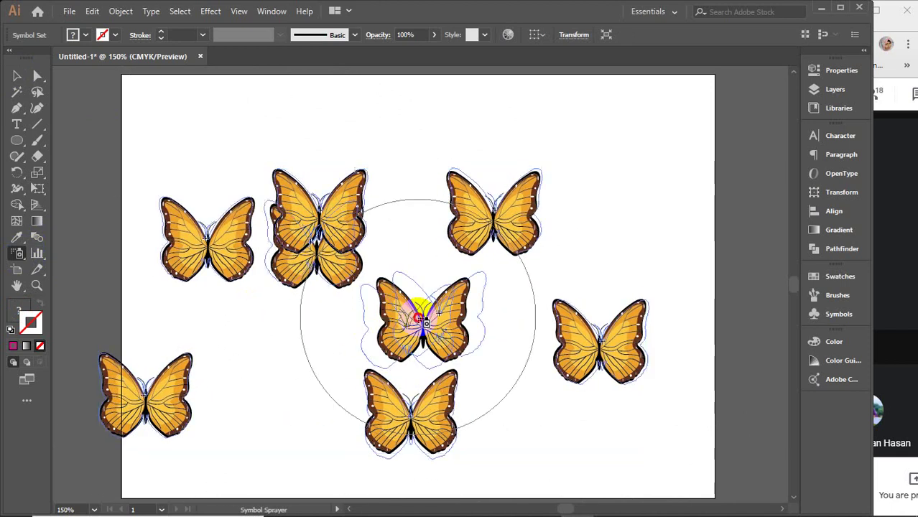
{"action": "left_click_drag", "start_coordinate": [425, 322], "coordinate": [454, 283]}
Select the butterfly set, reposition it up and right, then delete it.
{"action": "left_click", "coordinate": [16, 75]}
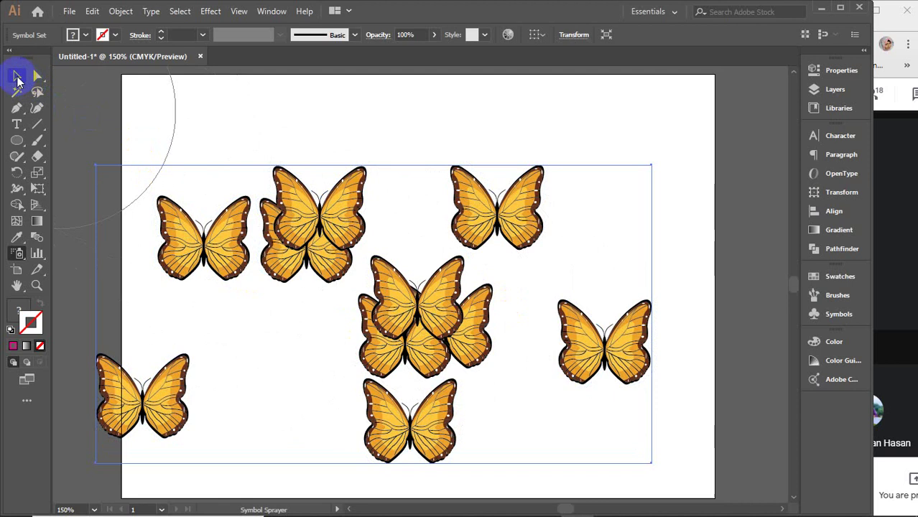
{"action": "left_click", "coordinate": [276, 131]}
{"action": "left_click", "coordinate": [335, 231]}
{"action": "left_click_drag", "start_coordinate": [337, 238], "coordinate": [372, 209]}
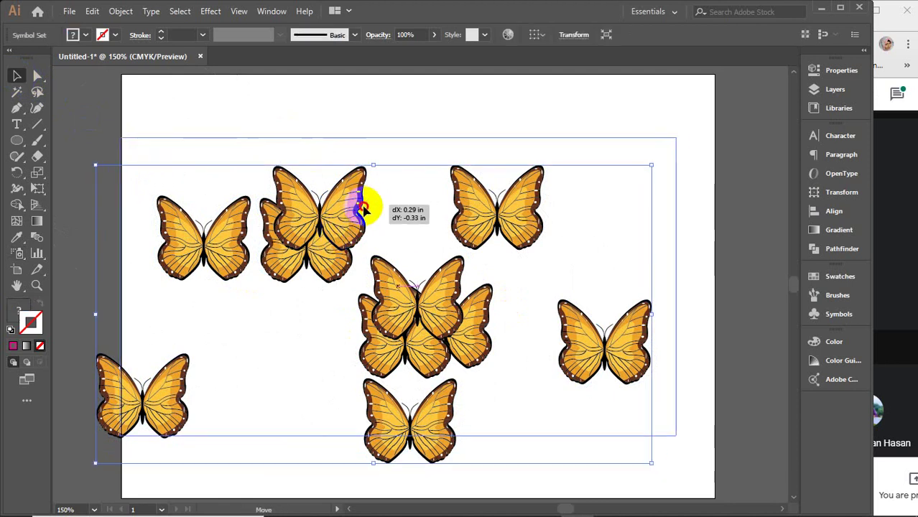
{"action": "left_click", "coordinate": [342, 206]}
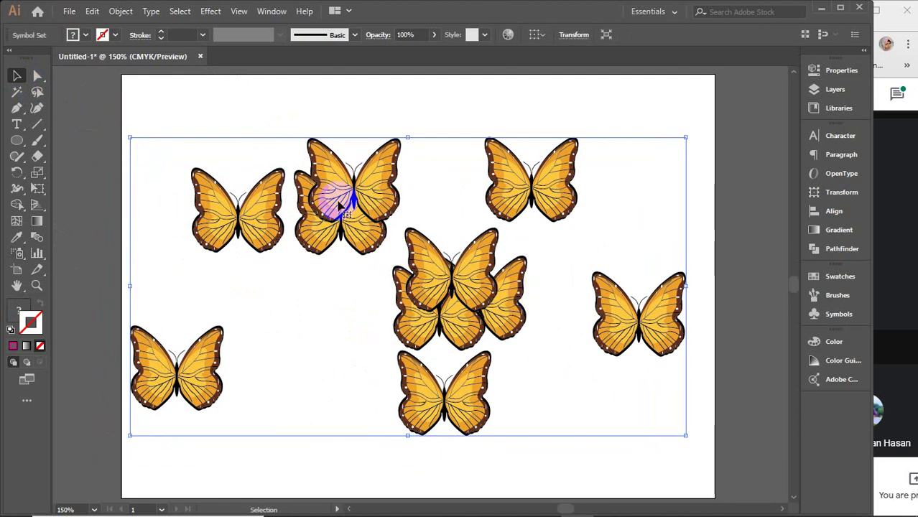
{"action": "right_click", "coordinate": [337, 205]}
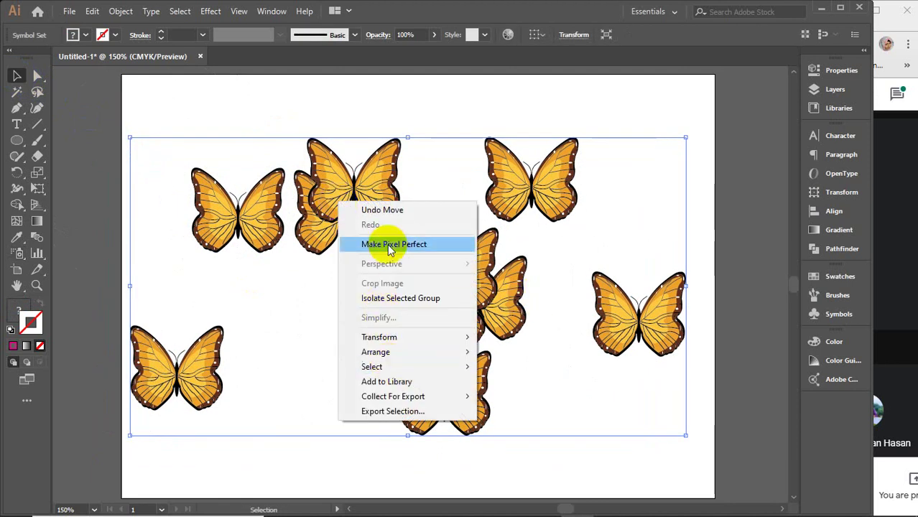
{"action": "left_click", "coordinate": [410, 195]}
{"action": "left_click_drag", "start_coordinate": [433, 187], "coordinate": [474, 174]}
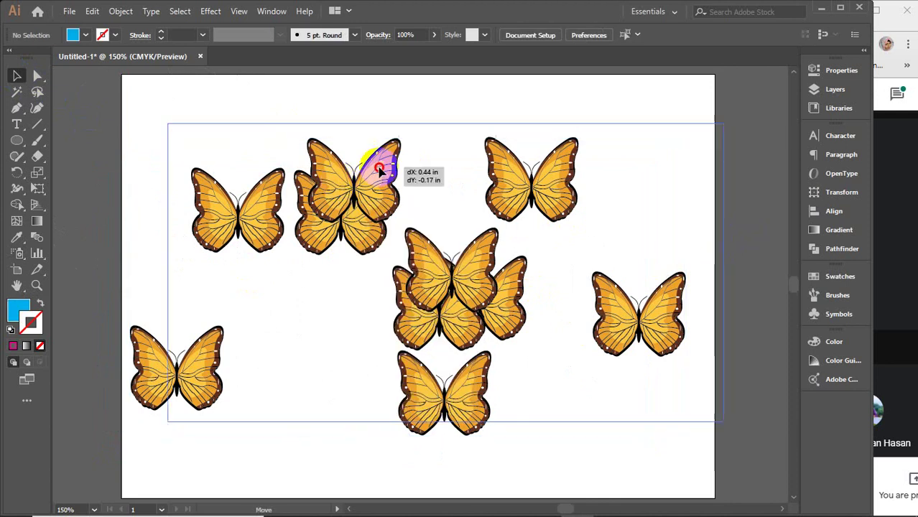
{"action": "left_click_drag", "start_coordinate": [369, 175], "coordinate": [374, 204]}
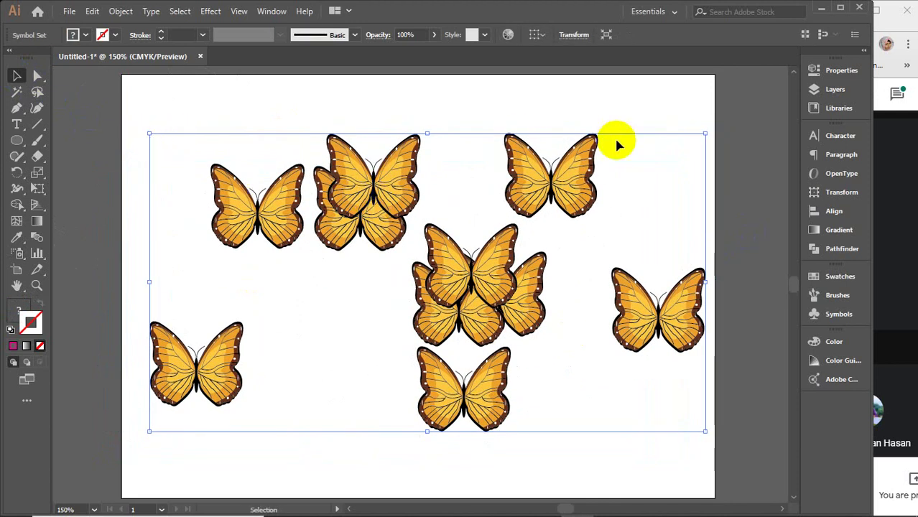
{"action": "left_click", "coordinate": [390, 227]}
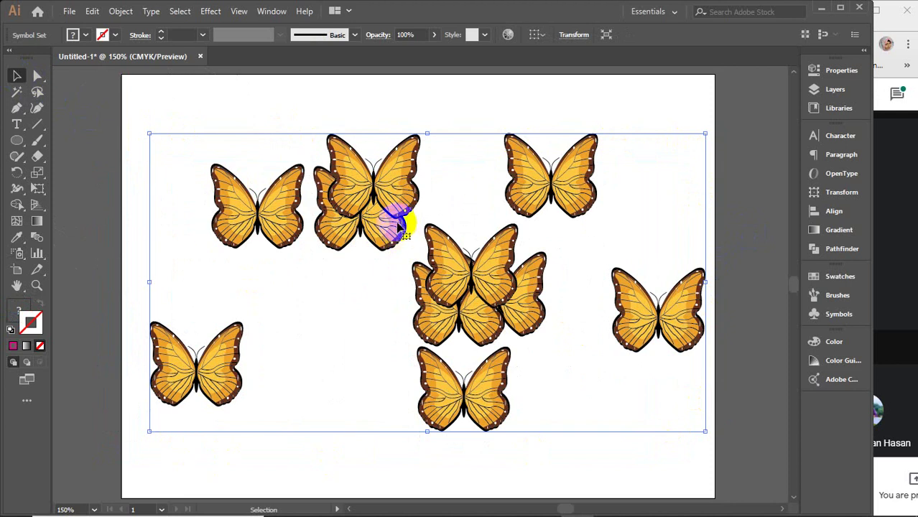
{"action": "key", "text": "Delete"}
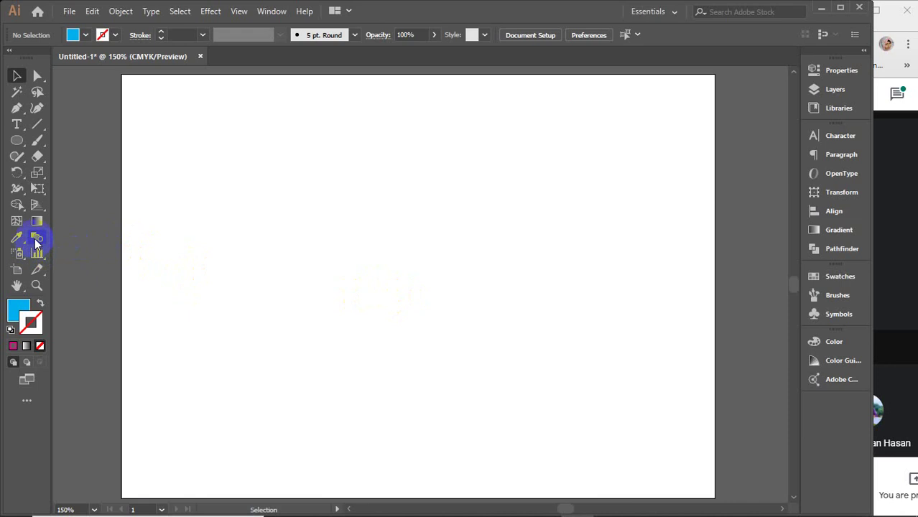
Spray a butterfly, then a rose beside it, using the Symbol Sprayer.
{"action": "left_click", "coordinate": [17, 255]}
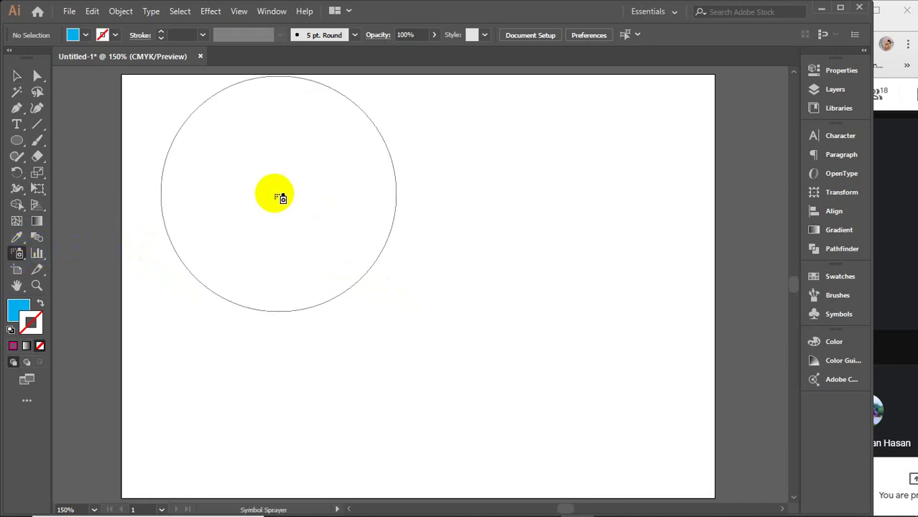
{"action": "left_click", "coordinate": [228, 180]}
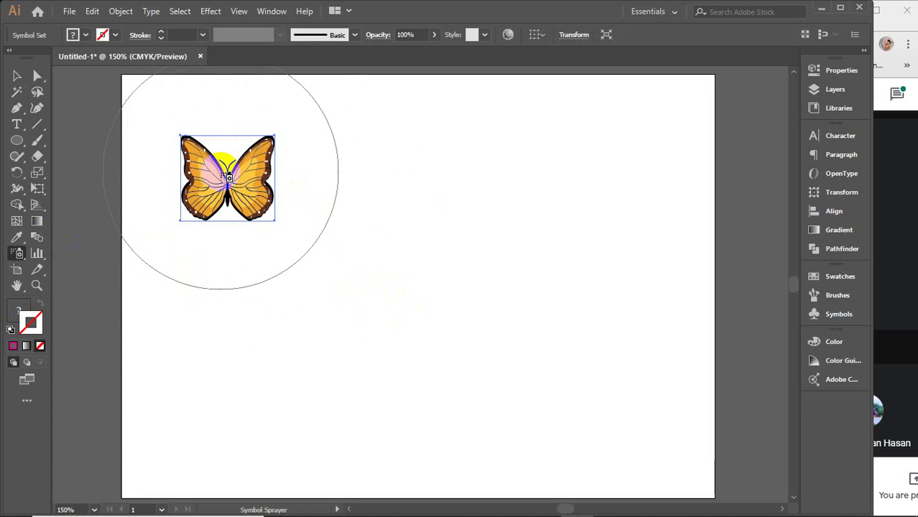
{"action": "left_click_drag", "start_coordinate": [229, 178], "coordinate": [230, 129]}
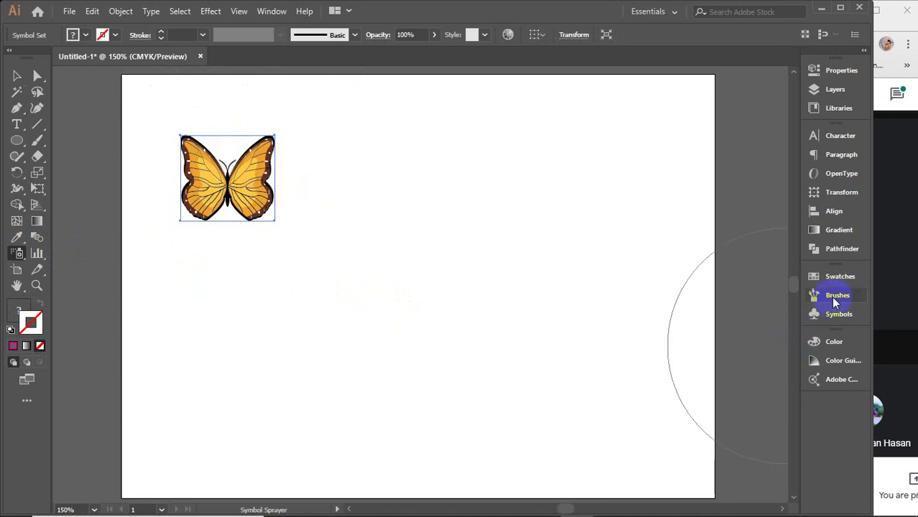
{"action": "left_click", "coordinate": [831, 315]}
{"action": "left_click", "coordinate": [720, 321]}
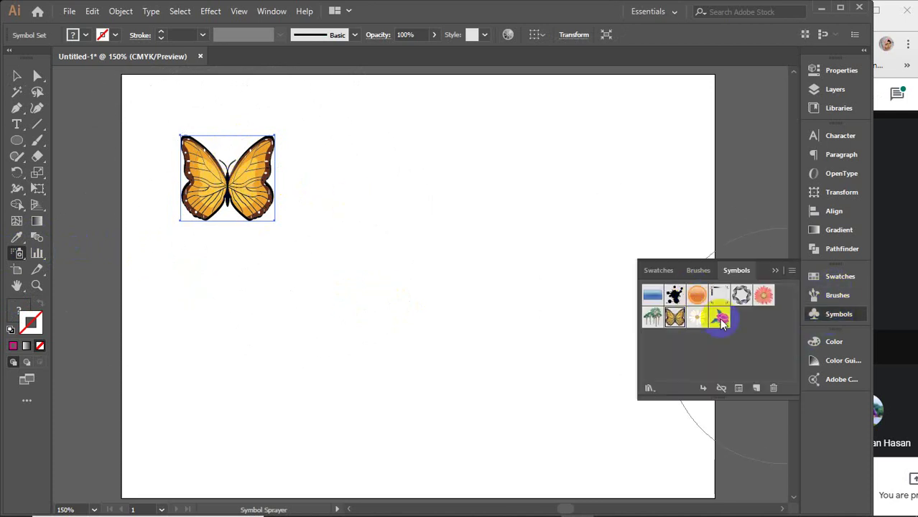
{"action": "left_click_drag", "start_coordinate": [322, 240], "coordinate": [404, 203]}
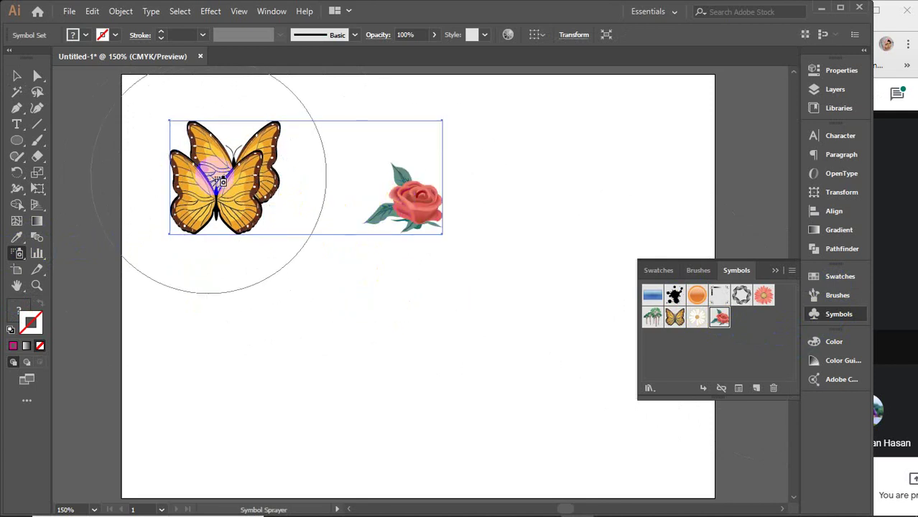
Select the butterfly and rose set, move it down-right, and delete it.
{"action": "left_click", "coordinate": [17, 76]}
{"action": "left_click", "coordinate": [403, 329]}
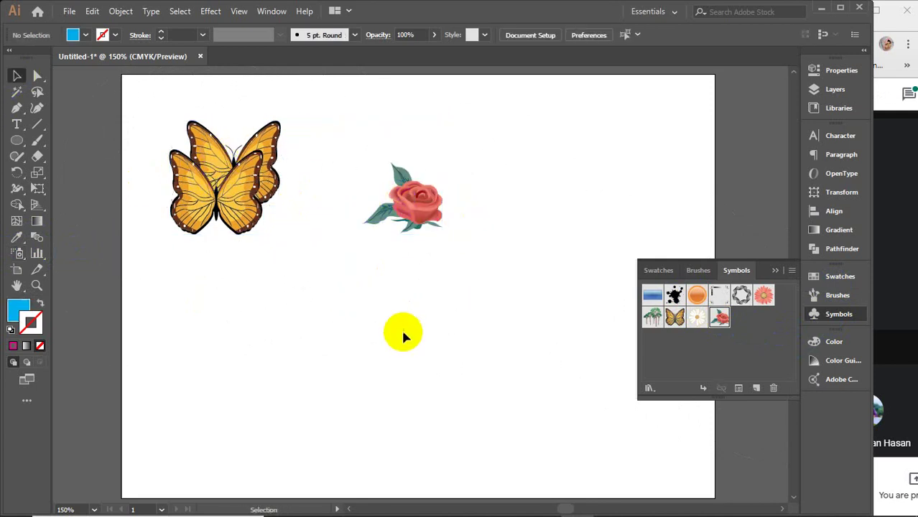
{"action": "mouse_move", "coordinate": [247, 177]}
{"action": "left_mouse_down"}
{"action": "mouse_move", "coordinate": [283, 212]}
{"action": "mouse_move", "coordinate": [284, 191]}
{"action": "mouse_move", "coordinate": [271, 229]}
{"action": "left_mouse_up"}
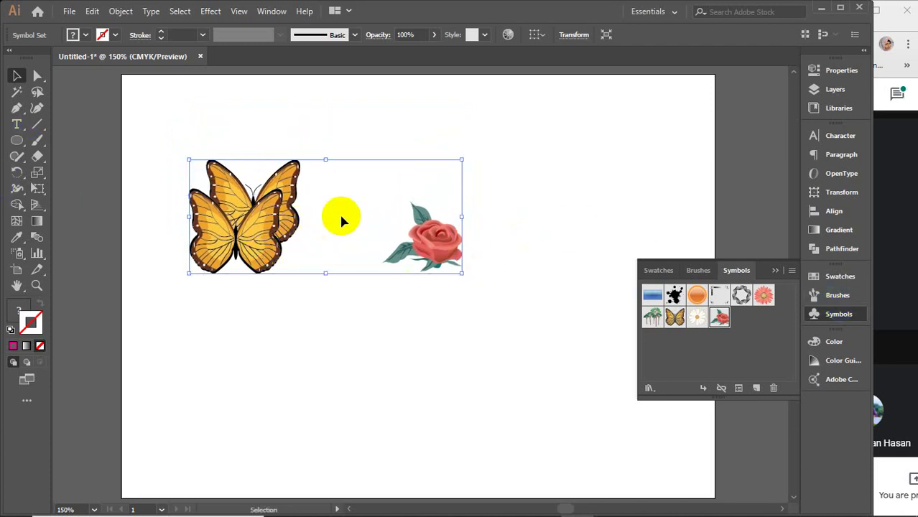
{"action": "key", "text": "Delete"}
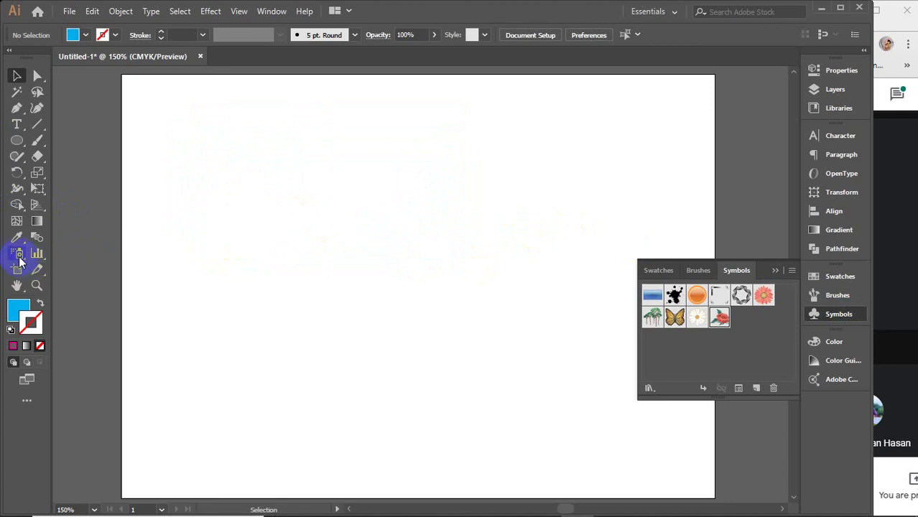
Spray a single butterfly and a single Red Rose in the artboard's middle.
{"action": "left_click", "coordinate": [20, 252]}
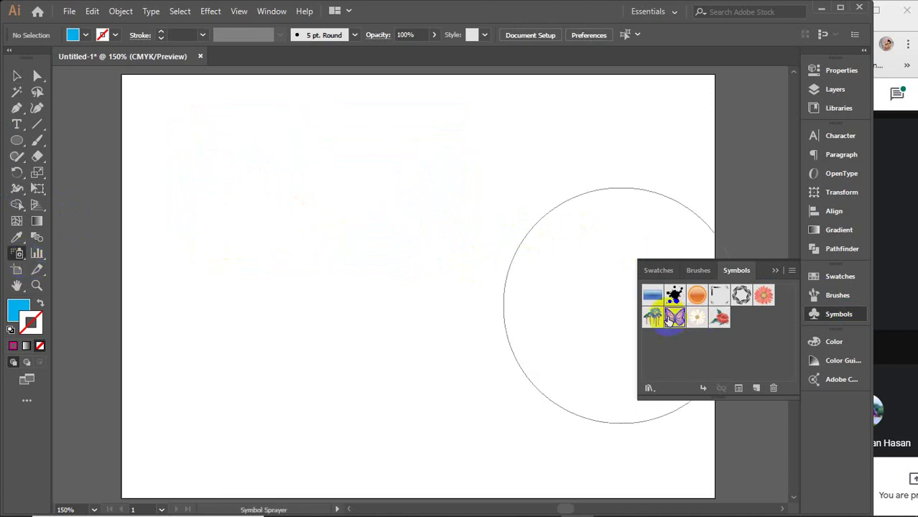
{"action": "left_click", "coordinate": [232, 168]}
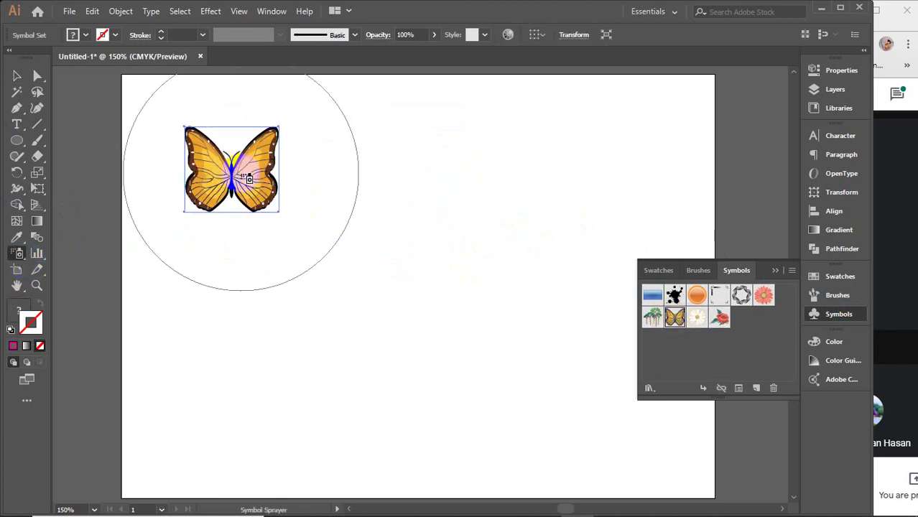
{"action": "key", "text": "v"}
{"action": "key", "text": "shift+s"}
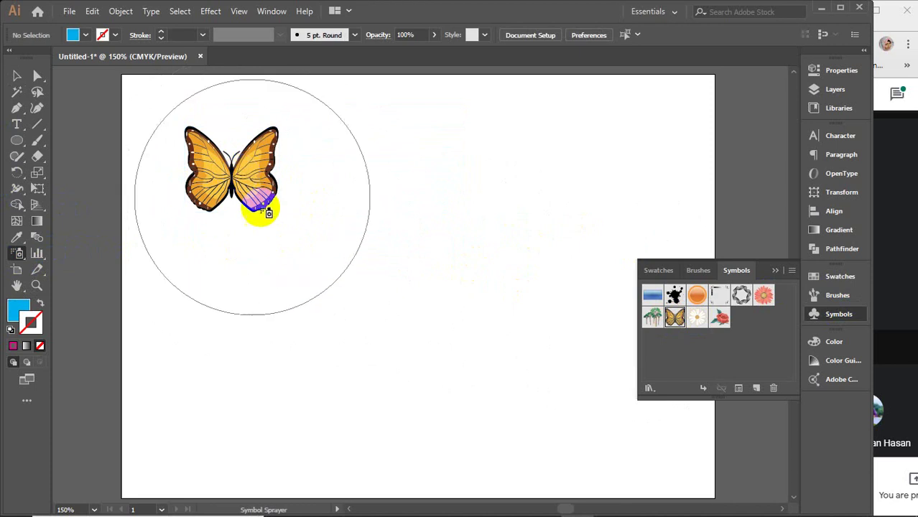
{"action": "left_click", "coordinate": [719, 318]}
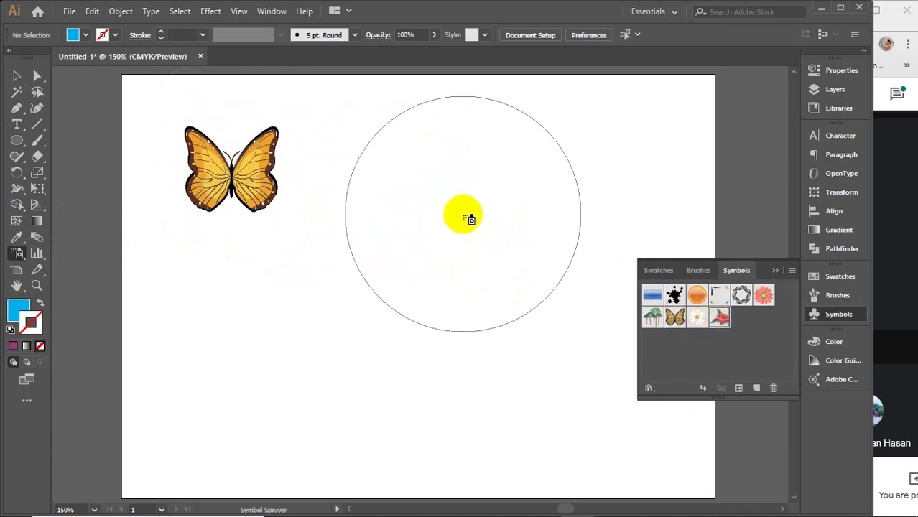
{"action": "left_click", "coordinate": [454, 201]}
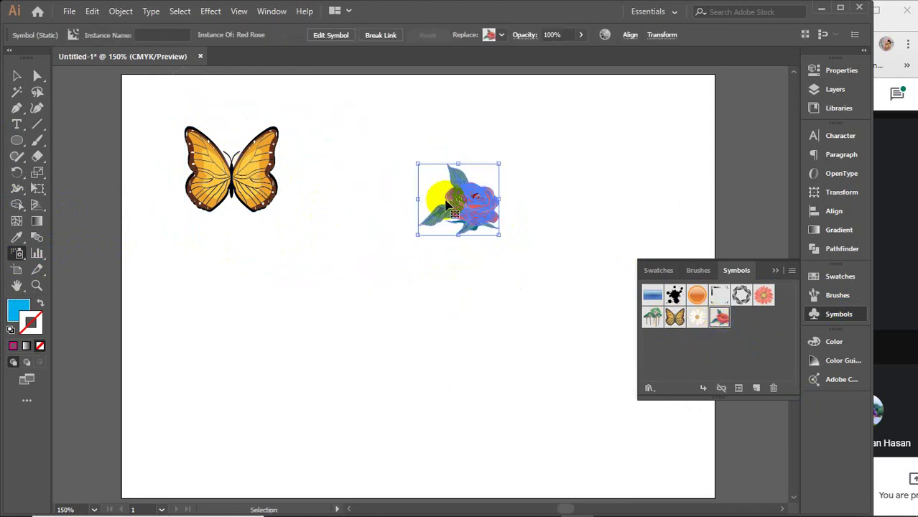
Spray one Trees 2 instance lower left and one Ribbon wreath lower right.
{"action": "left_click", "coordinate": [664, 320]}
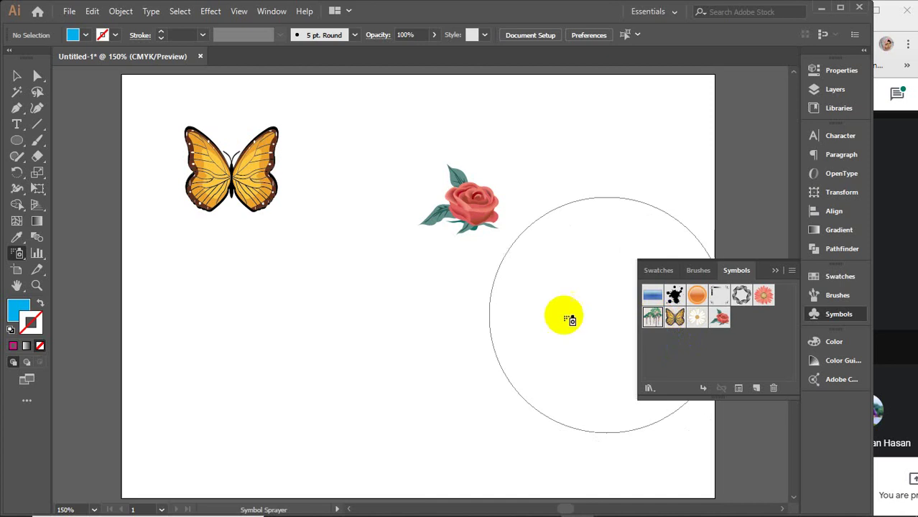
{"action": "left_click", "coordinate": [319, 328]}
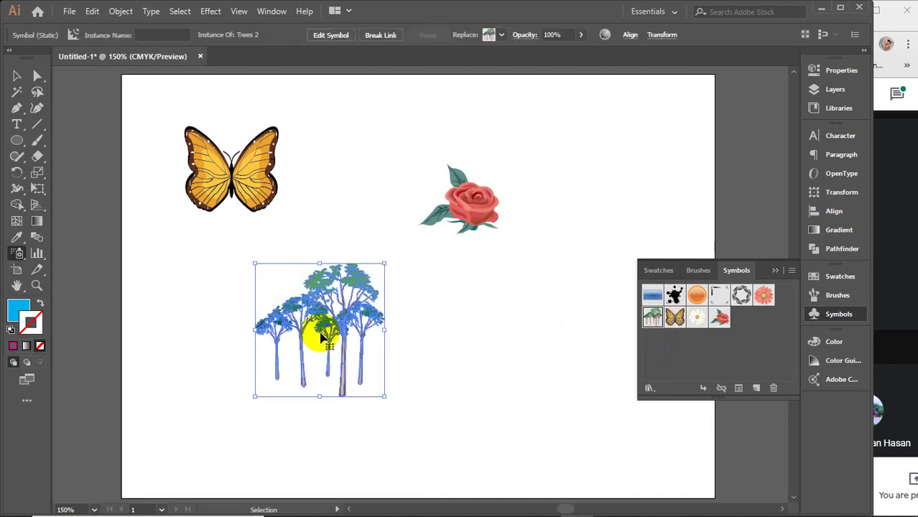
{"action": "key", "text": "ctrl+shift+a"}
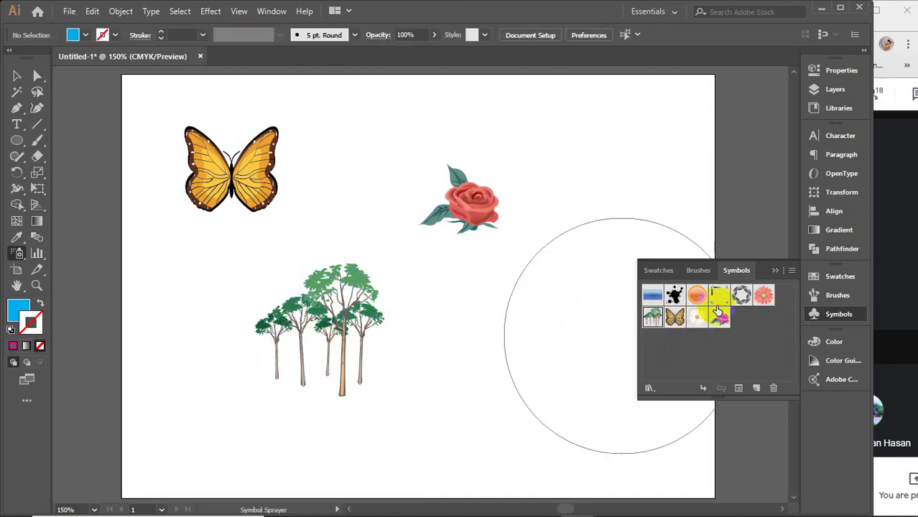
{"action": "left_click", "coordinate": [745, 295]}
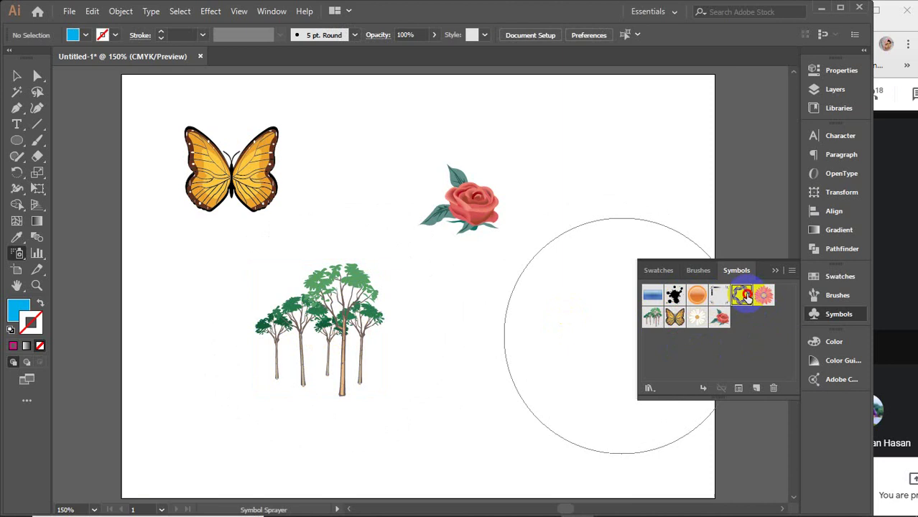
{"action": "left_click", "coordinate": [521, 348]}
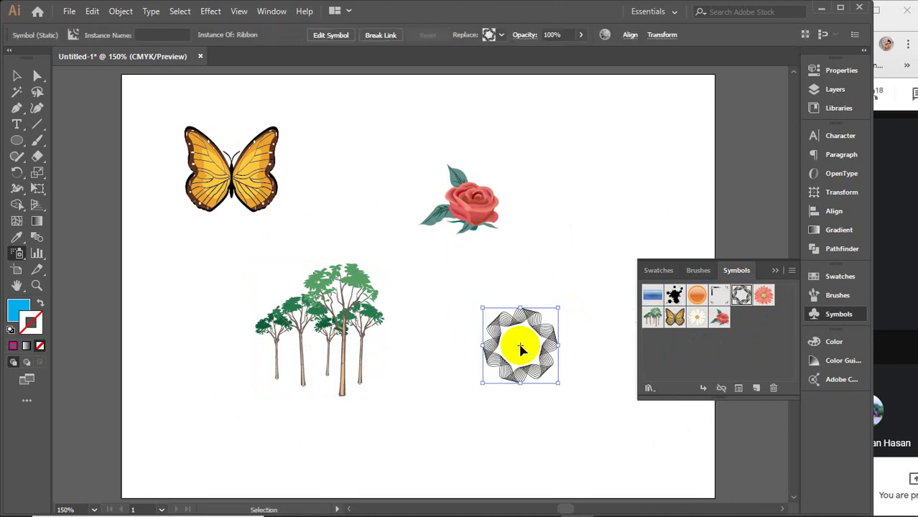
{"action": "key", "text": "ctrl+shift+a"}
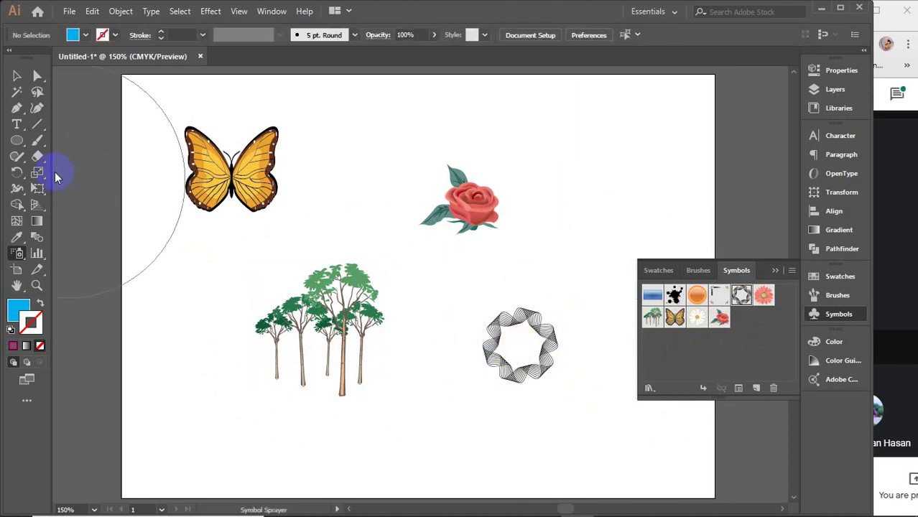
{"action": "left_click", "coordinate": [17, 77]}
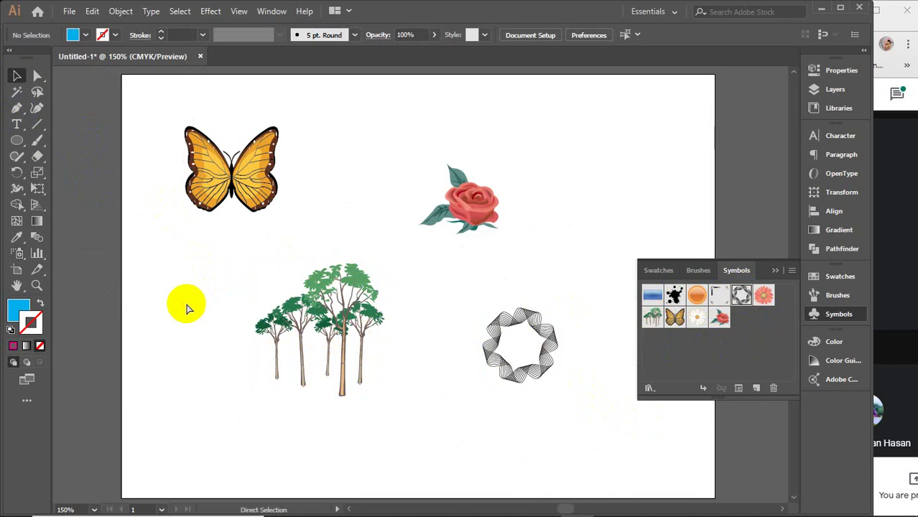
Select the butterfly, rose, wreath and trees one at a time.
{"action": "key", "text": "ctrl+a"}
{"action": "left_click", "coordinate": [596, 187]}
{"action": "left_click", "coordinate": [215, 198]}
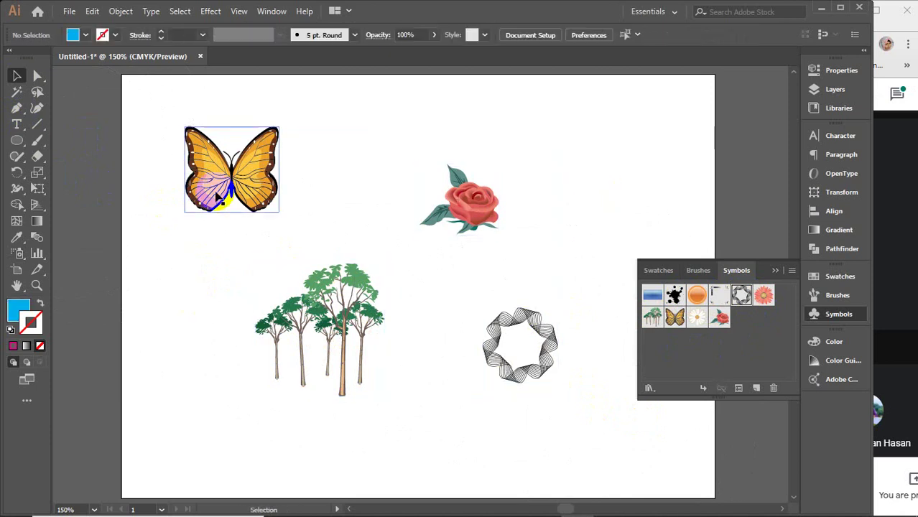
{"action": "left_click", "coordinate": [464, 202]}
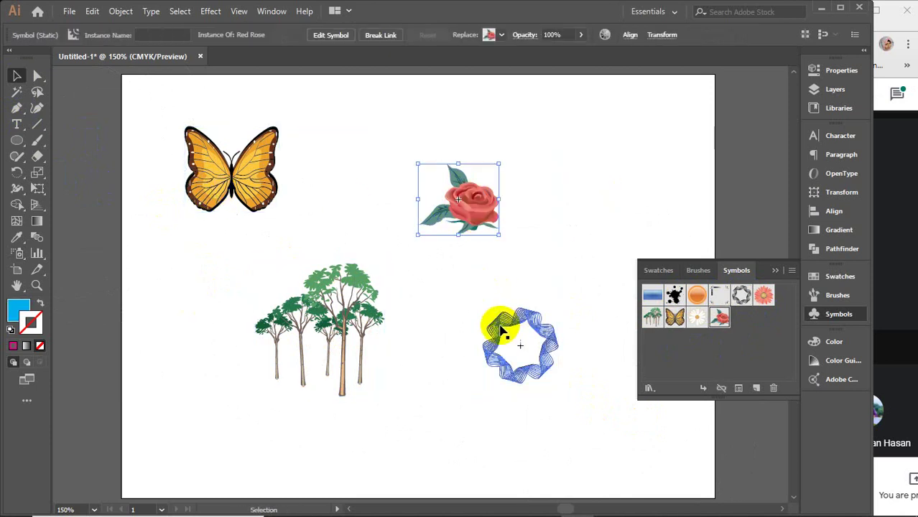
{"action": "left_click", "coordinate": [505, 331]}
{"action": "left_click", "coordinate": [308, 291]}
{"action": "left_click", "coordinate": [277, 176]}
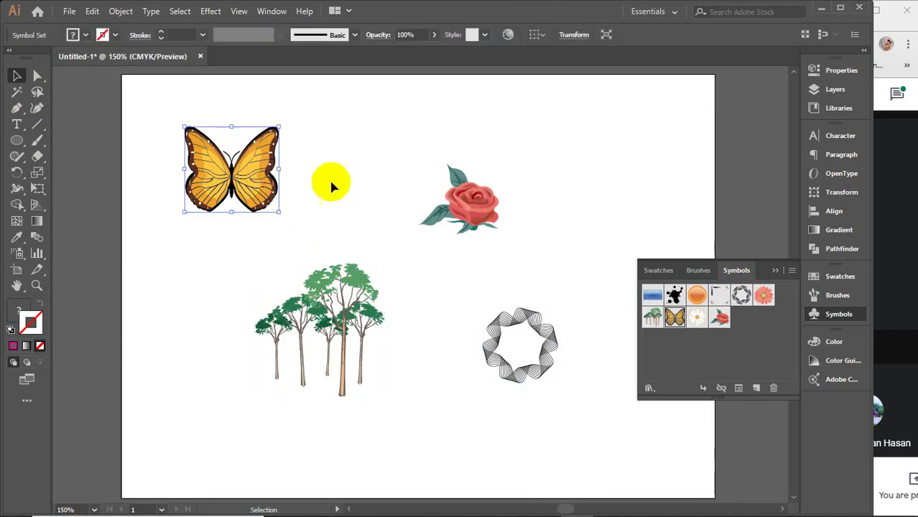
{"action": "left_click", "coordinate": [463, 197]}
{"action": "left_click", "coordinate": [510, 318]}
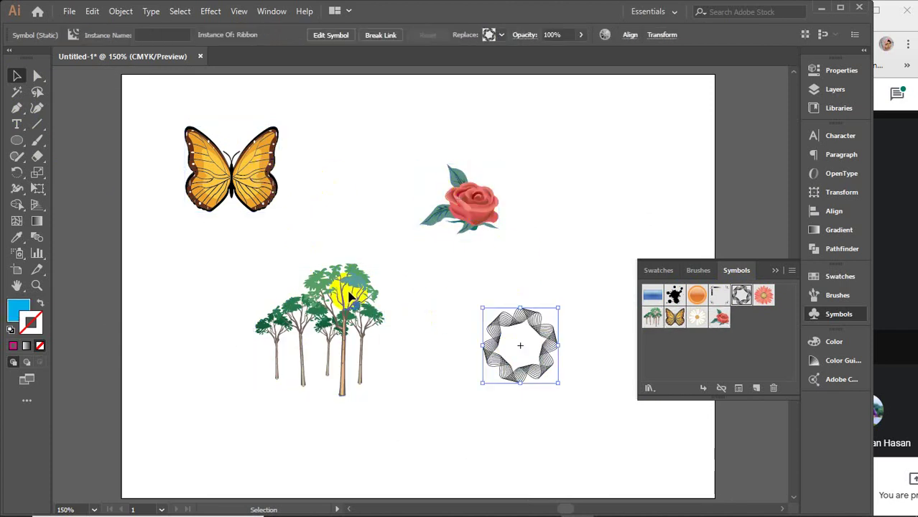
Nudge the trees up, the rose down, and the wreath up toward the rose.
{"action": "left_click", "coordinate": [349, 291]}
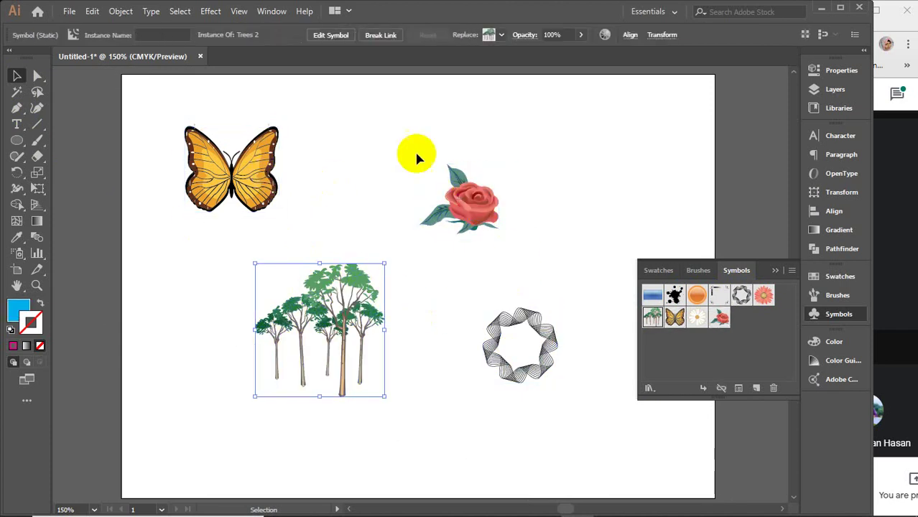
{"action": "left_click_drag", "start_coordinate": [334, 316], "coordinate": [334, 306]}
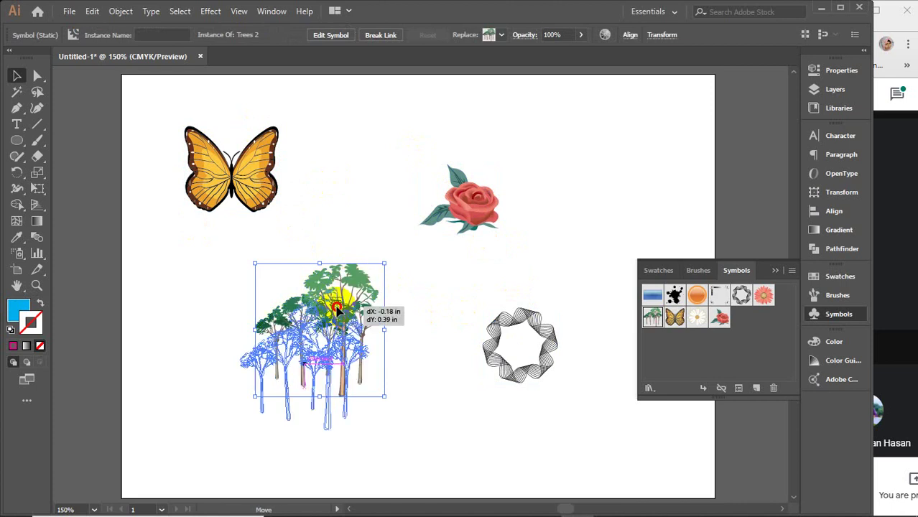
{"action": "left_click_drag", "start_coordinate": [481, 219], "coordinate": [479, 238]}
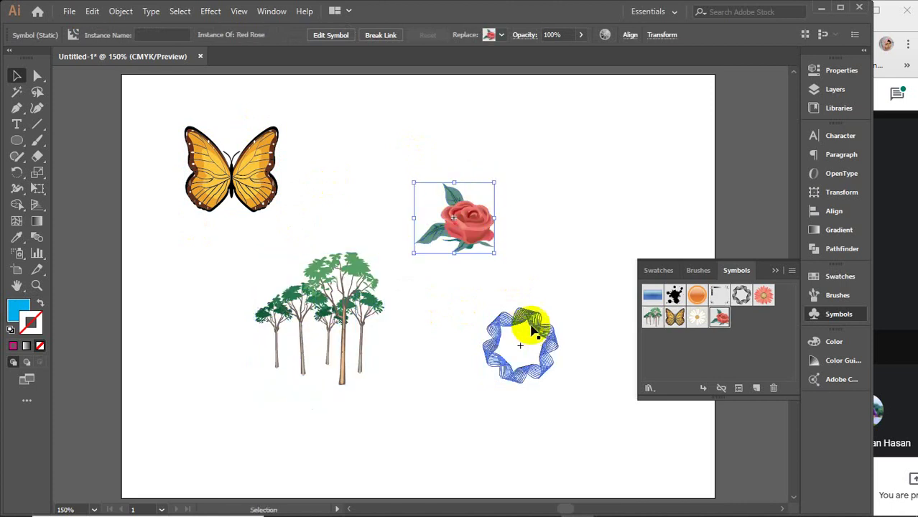
{"action": "left_click_drag", "start_coordinate": [528, 322], "coordinate": [535, 277]}
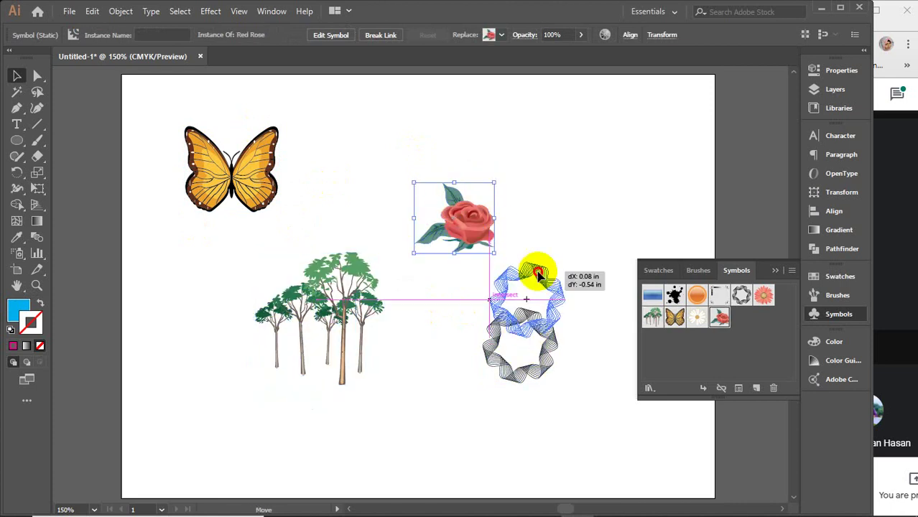
Marquee-select all four symbol instances and delete them.
{"action": "left_click", "coordinate": [775, 272]}
{"action": "left_click", "coordinate": [880, 251]}
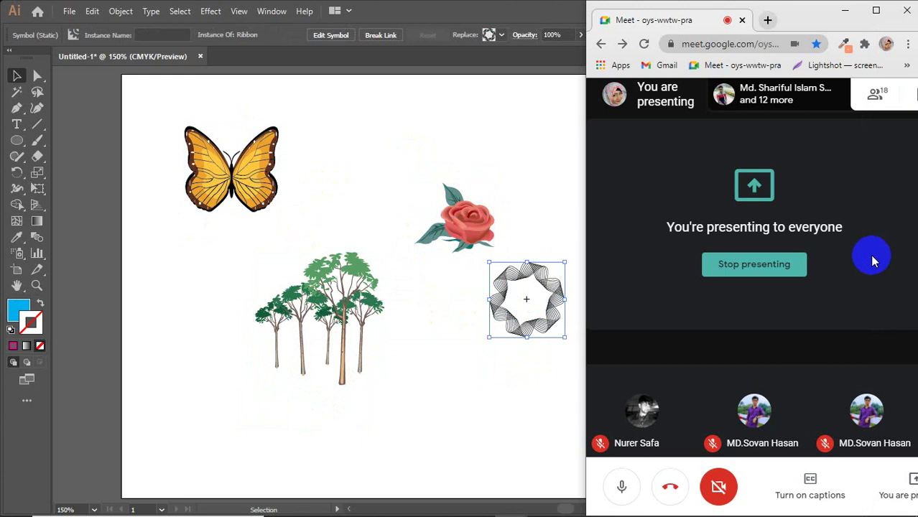
{"action": "left_click", "coordinate": [553, 190]}
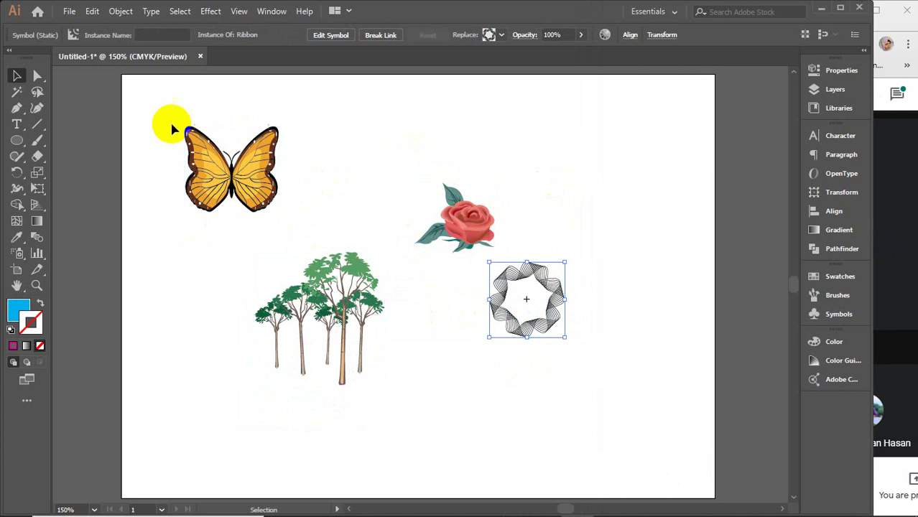
{"action": "left_click_drag", "start_coordinate": [150, 113], "coordinate": [609, 326]}
{"action": "key", "text": "Delete"}
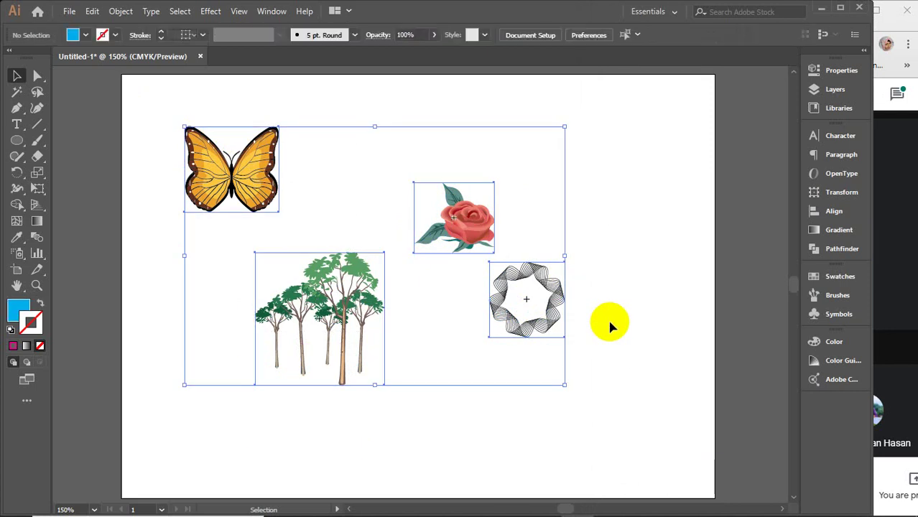
Activate the Symbol Sprayer with the butterfly as the chosen symbol.
{"action": "left_click", "coordinate": [20, 253]}
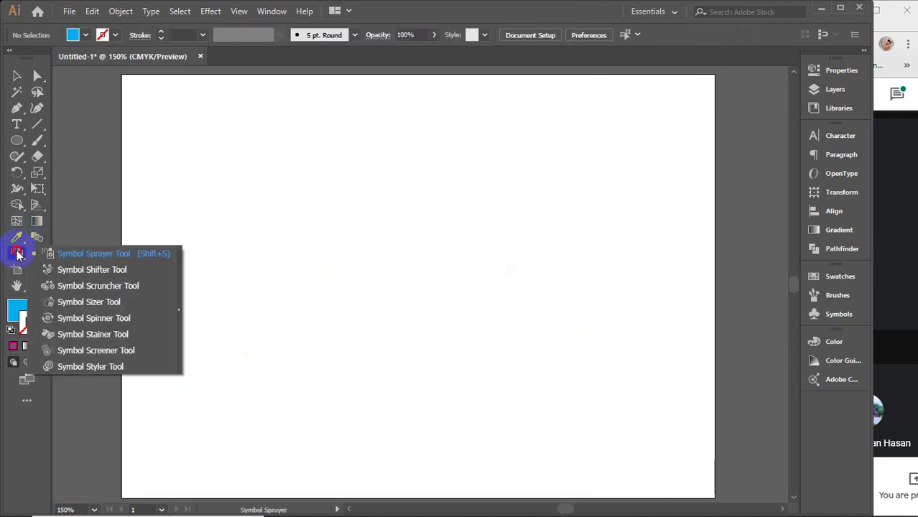
{"action": "left_click", "coordinate": [110, 254]}
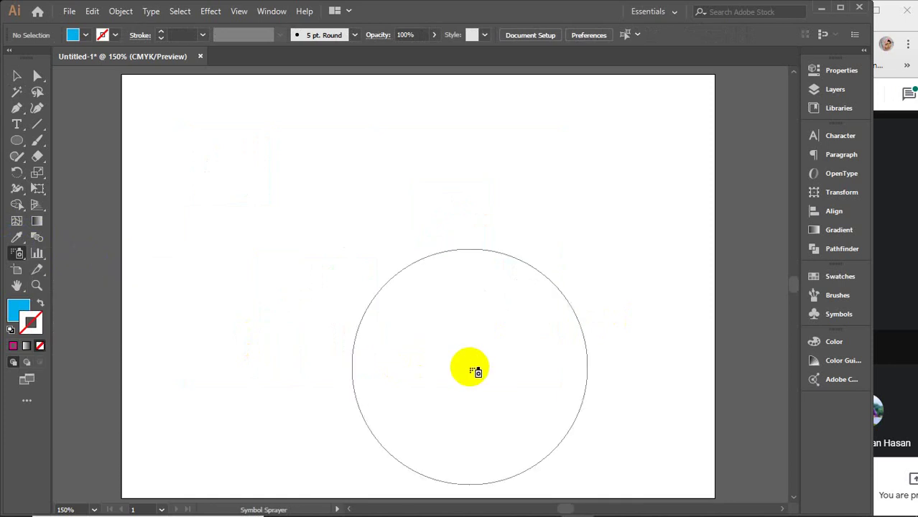
{"action": "left_click_drag", "start_coordinate": [681, 281], "coordinate": [467, 289]}
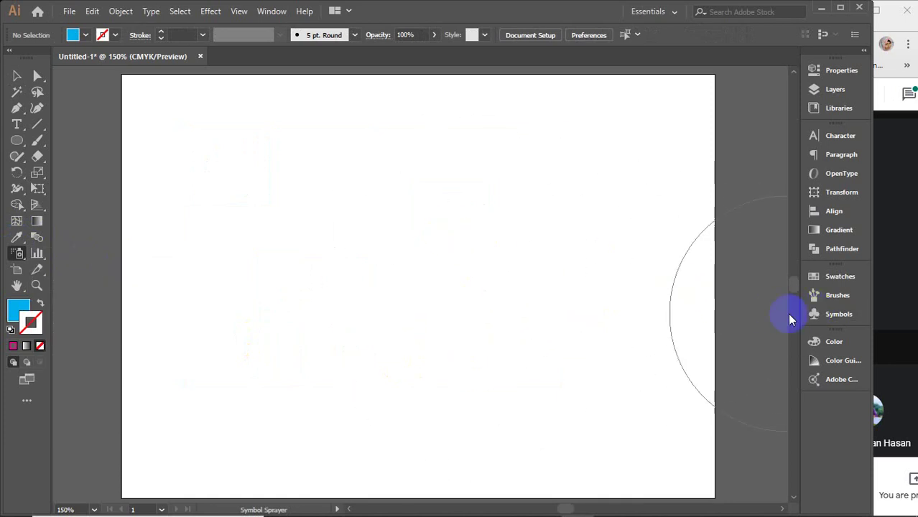
{"action": "left_click", "coordinate": [838, 314]}
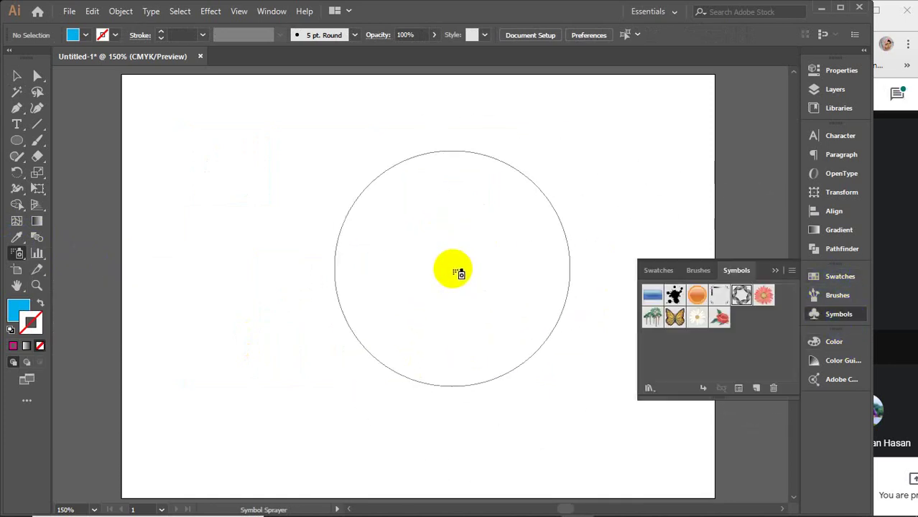
{"action": "left_click", "coordinate": [674, 320]}
{"action": "left_click", "coordinate": [426, 293]}
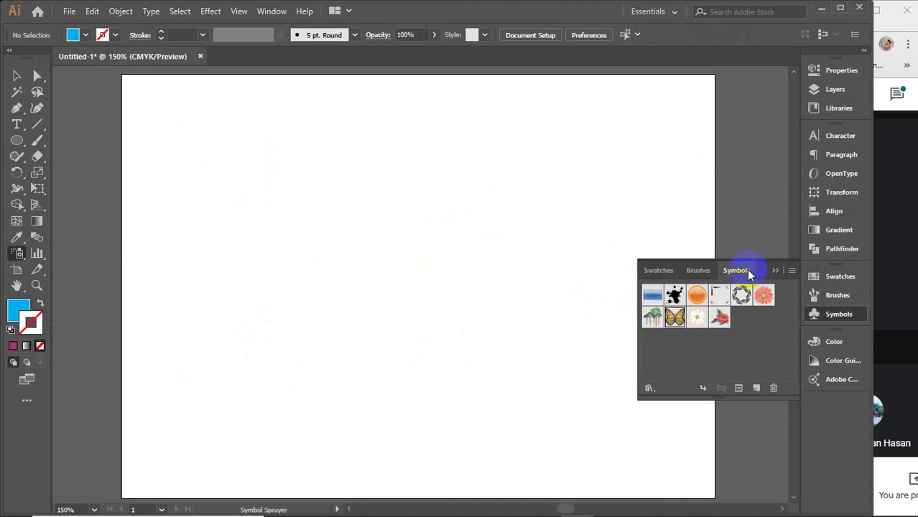
{"action": "left_click", "coordinate": [774, 271]}
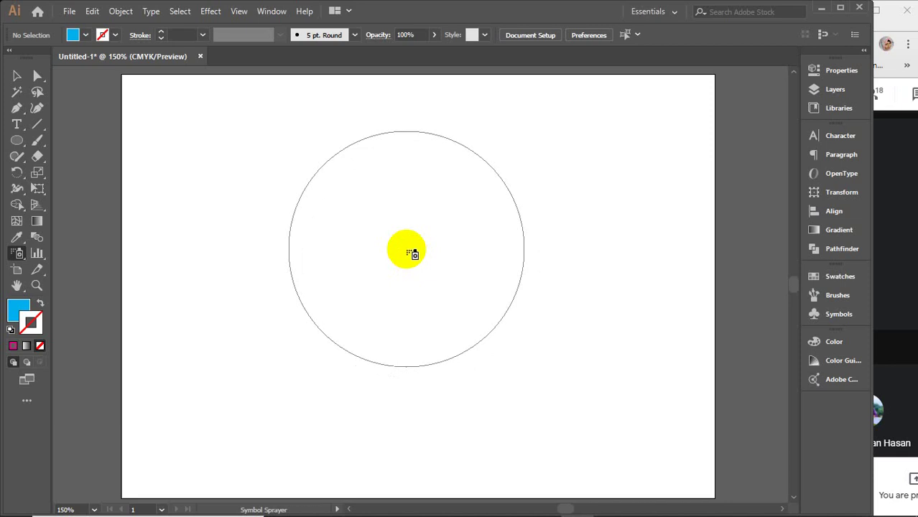
Shrink the Symbol Sprayer brush diameter with four presses of [.
{"action": "key", "text": "bracketleft"}
{"action": "key", "text": "bracketleft"}
{"action": "key", "text": "bracketleft"}
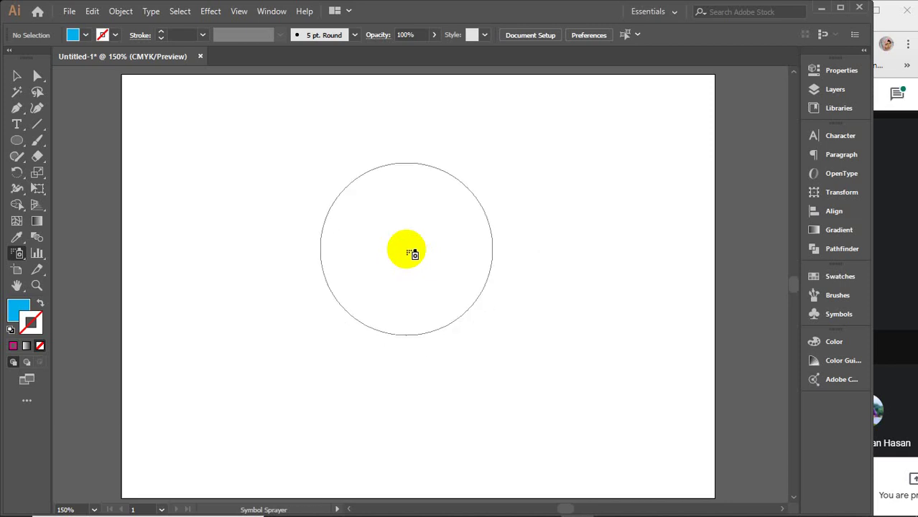
{"action": "key", "text": "bracketleft"}
{"action": "key", "text": "bracketleft"}
{"action": "key", "text": "bracketleft"}
{"action": "key", "text": "bracketleft"}
{"action": "key", "text": "bracketleft"}
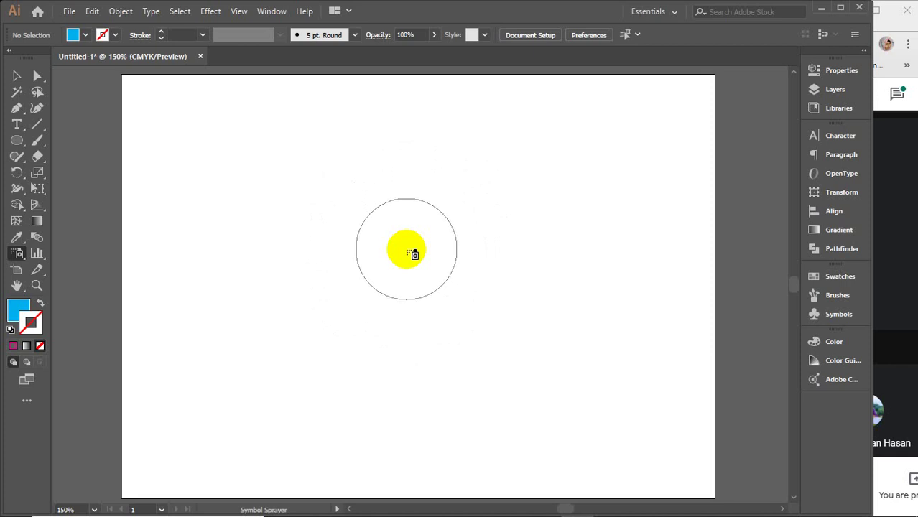
{"action": "key", "text": "bracketleft"}
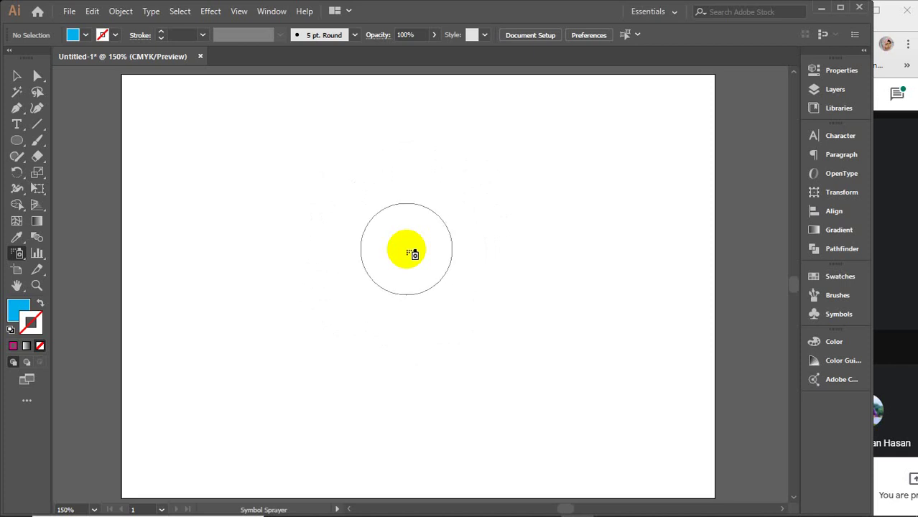
{"action": "key", "text": "bracketleft"}
{"action": "key", "text": "bracketleft"}
{"action": "key", "text": "bracketleft"}
{"action": "key", "text": "bracketleft"}
{"action": "key", "text": "bracketleft"}
{"action": "key", "text": "bracketleft"}
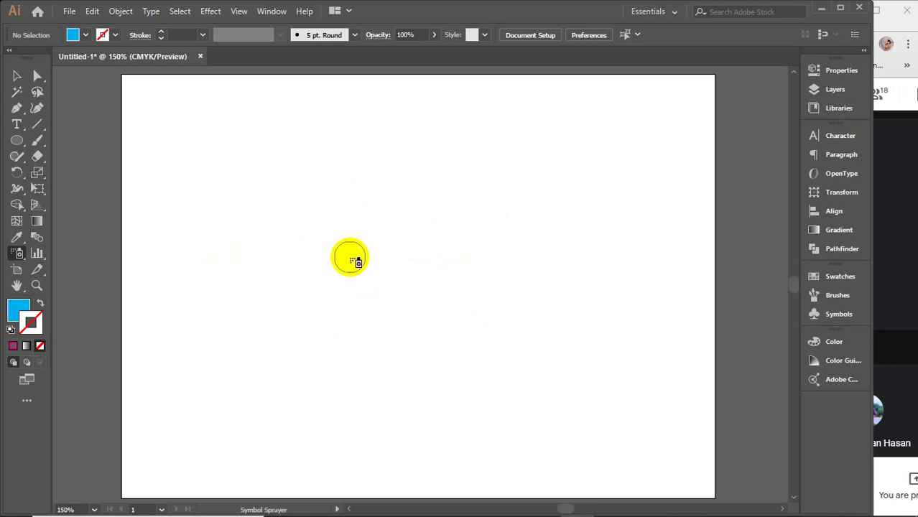
Spray a looping arc of butterflies across the artboard and drag the set slightly left.
{"action": "left_click_drag", "start_coordinate": [323, 242], "coordinate": [609, 273]}
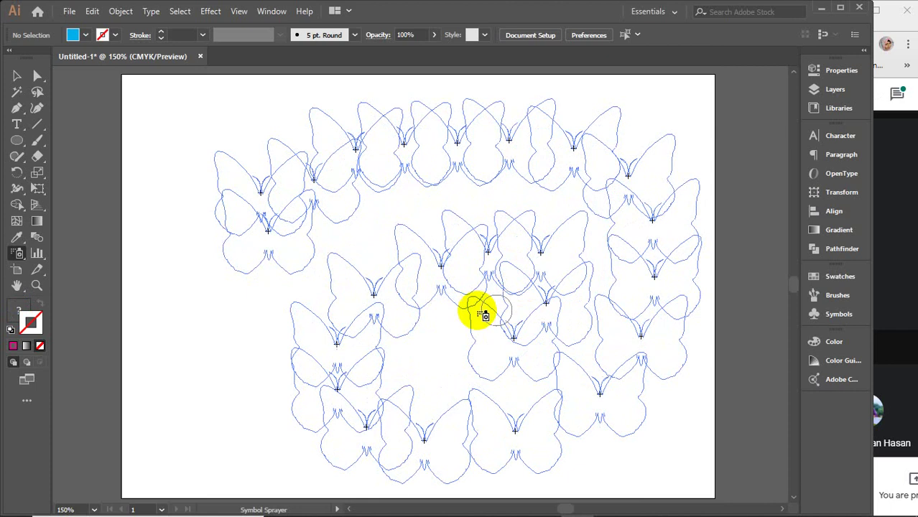
{"action": "left_click_drag", "start_coordinate": [609, 273], "coordinate": [478, 310]}
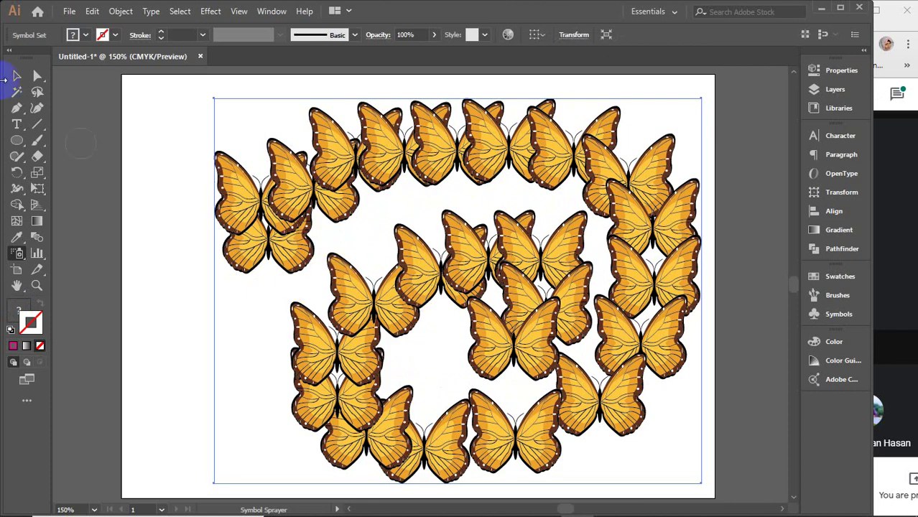
{"action": "left_click", "coordinate": [18, 77]}
{"action": "left_click_drag", "start_coordinate": [553, 263], "coordinate": [487, 267]}
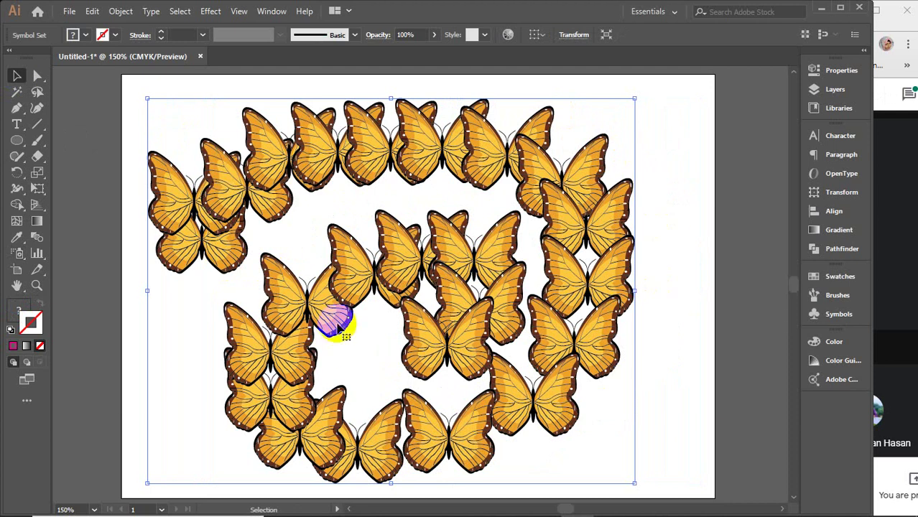
Use the Symbol Shifter to push butterflies past the artboard's left and right edges.
{"action": "left_click", "coordinate": [20, 261]}
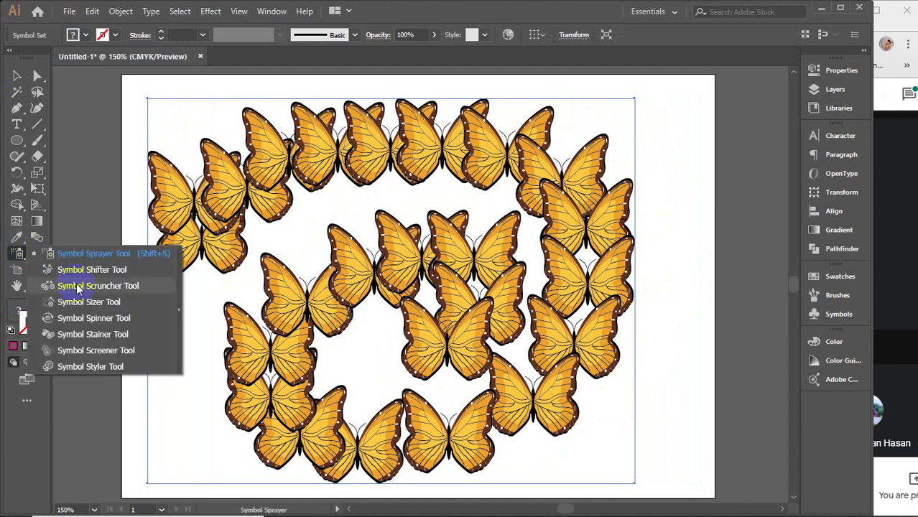
{"action": "left_click", "coordinate": [92, 270]}
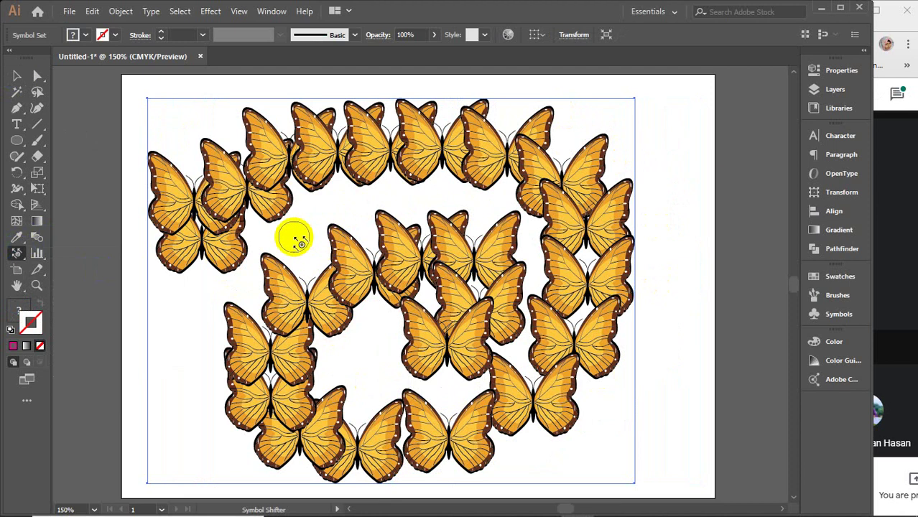
{"action": "left_click", "coordinate": [467, 307]}
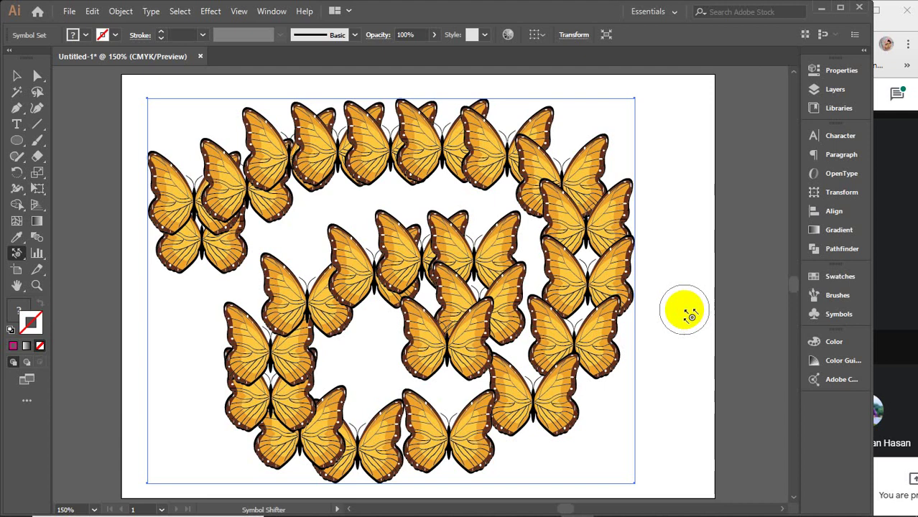
{"action": "mouse_move", "coordinate": [380, 307]}
{"action": "left_mouse_down"}
{"action": "mouse_move", "coordinate": [282, 290]}
{"action": "mouse_move", "coordinate": [281, 359]}
{"action": "mouse_move", "coordinate": [275, 323]}
{"action": "left_mouse_up"}
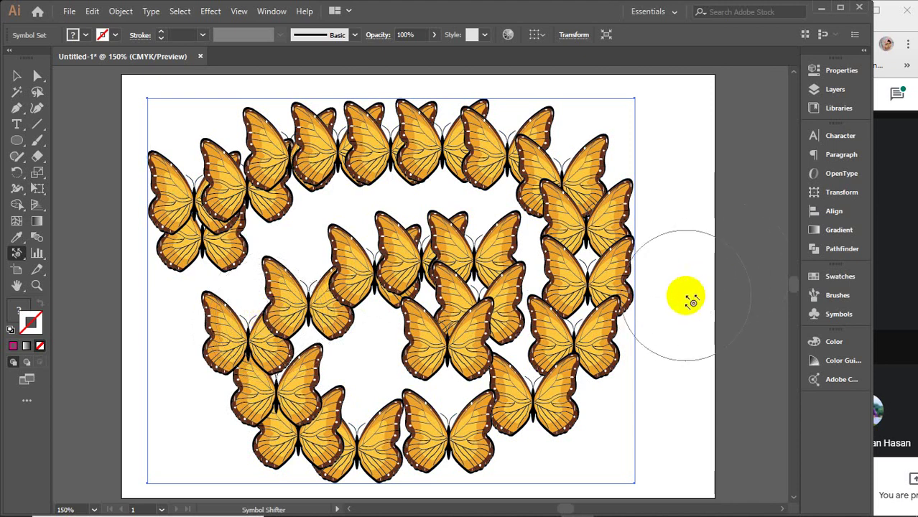
{"action": "mouse_move", "coordinate": [267, 328]}
{"action": "left_mouse_down"}
{"action": "mouse_move", "coordinate": [290, 345]}
{"action": "mouse_move", "coordinate": [268, 328]}
{"action": "mouse_move", "coordinate": [251, 345]}
{"action": "mouse_move", "coordinate": [257, 337]}
{"action": "mouse_move", "coordinate": [241, 337]}
{"action": "mouse_move", "coordinate": [258, 342]}
{"action": "mouse_move", "coordinate": [250, 348]}
{"action": "mouse_move", "coordinate": [262, 331]}
{"action": "mouse_move", "coordinate": [222, 338]}
{"action": "mouse_move", "coordinate": [245, 327]}
{"action": "mouse_move", "coordinate": [211, 349]}
{"action": "mouse_move", "coordinate": [154, 349]}
{"action": "mouse_move", "coordinate": [210, 373]}
{"action": "mouse_move", "coordinate": [147, 349]}
{"action": "mouse_move", "coordinate": [204, 366]}
{"action": "mouse_move", "coordinate": [174, 360]}
{"action": "mouse_move", "coordinate": [185, 359]}
{"action": "left_mouse_up"}
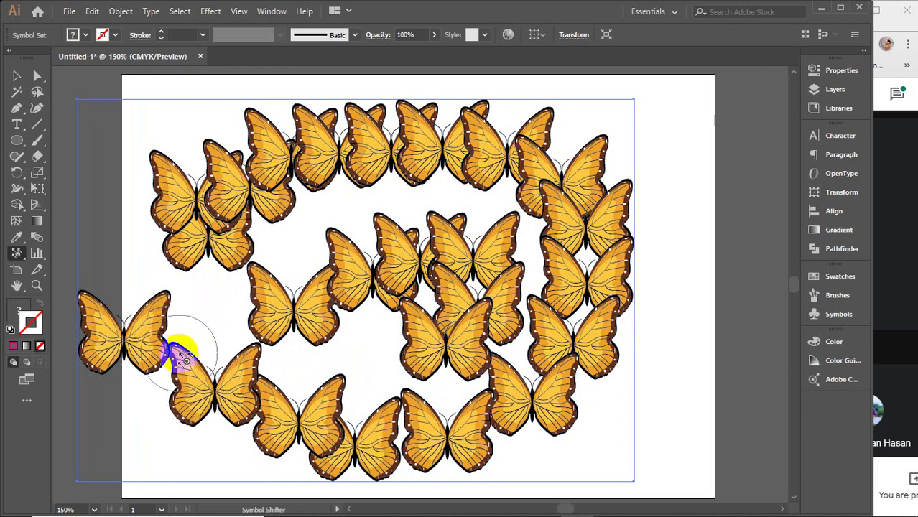
{"action": "mouse_move", "coordinate": [185, 359]}
{"action": "left_mouse_down"}
{"action": "mouse_move", "coordinate": [178, 322]}
{"action": "mouse_move", "coordinate": [117, 332]}
{"action": "mouse_move", "coordinate": [82, 259]}
{"action": "mouse_move", "coordinate": [72, 266]}
{"action": "mouse_move", "coordinate": [72, 246]}
{"action": "mouse_move", "coordinate": [147, 312]}
{"action": "left_mouse_up"}
{"action": "mouse_move", "coordinate": [543, 308]}
{"action": "left_mouse_down"}
{"action": "mouse_move", "coordinate": [577, 335]}
{"action": "mouse_move", "coordinate": [635, 338]}
{"action": "mouse_move", "coordinate": [660, 353]}
{"action": "mouse_move", "coordinate": [702, 347]}
{"action": "mouse_move", "coordinate": [648, 344]}
{"action": "mouse_move", "coordinate": [728, 317]}
{"action": "mouse_move", "coordinate": [699, 322]}
{"action": "mouse_move", "coordinate": [771, 284]}
{"action": "left_mouse_up"}
Zoom out and shift butterflies further left, past the artboard's left edge.
{"action": "scroll", "coordinate": [706, 294], "scroll_direction": "down", "scroll_amount": 2}
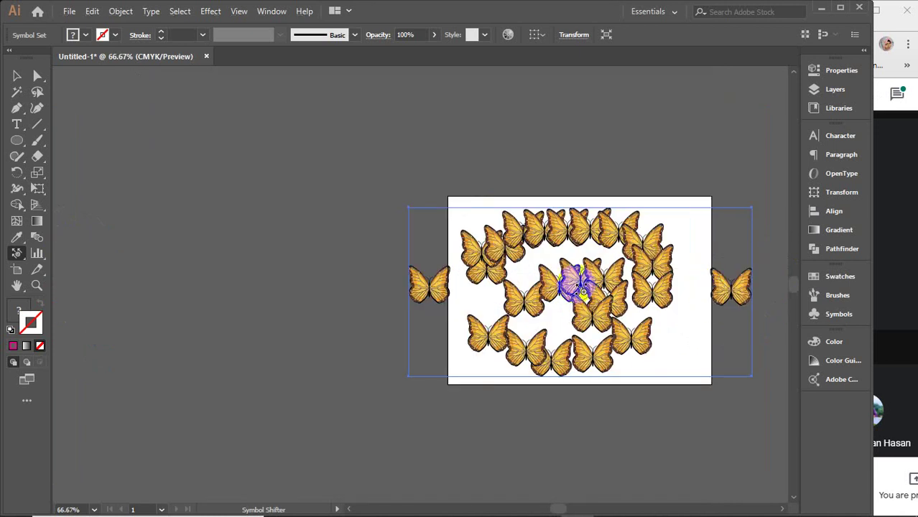
{"action": "left_click_drag", "start_coordinate": [423, 283], "coordinate": [348, 253]}
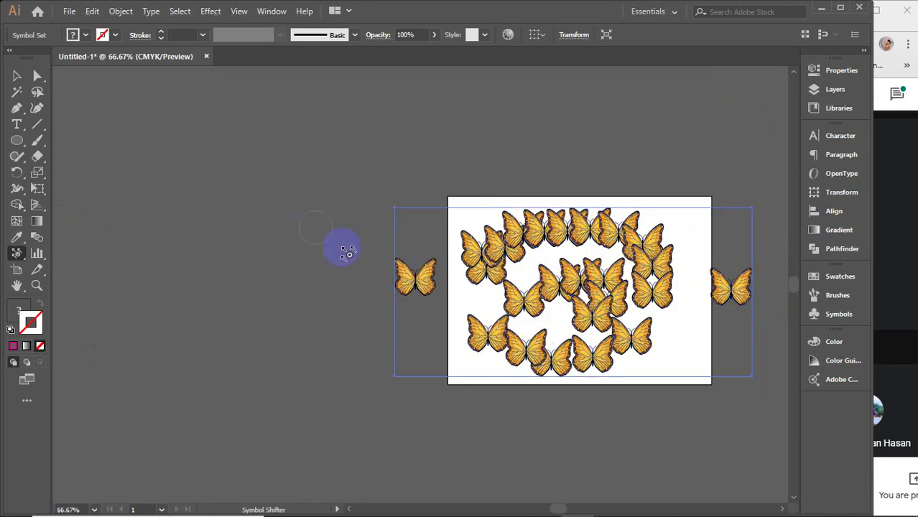
{"action": "left_click_drag", "start_coordinate": [434, 293], "coordinate": [344, 242]}
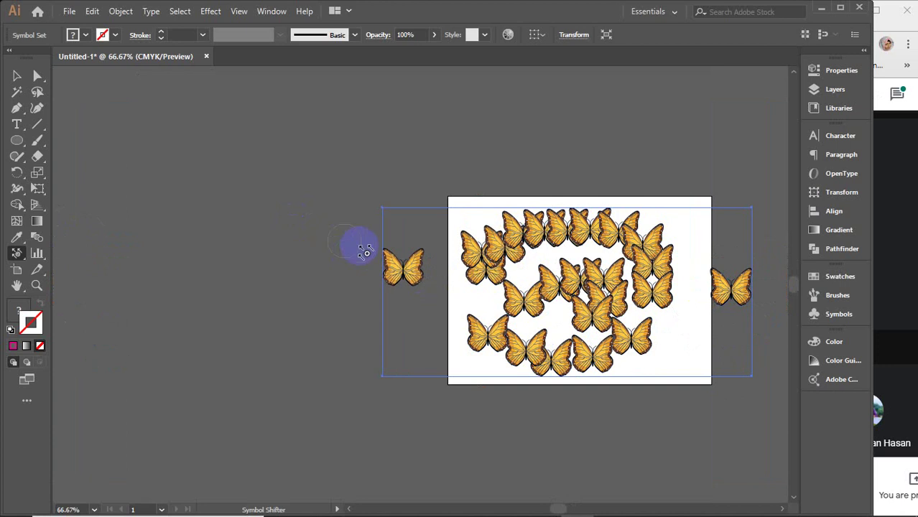
{"action": "left_click", "coordinate": [406, 274]}
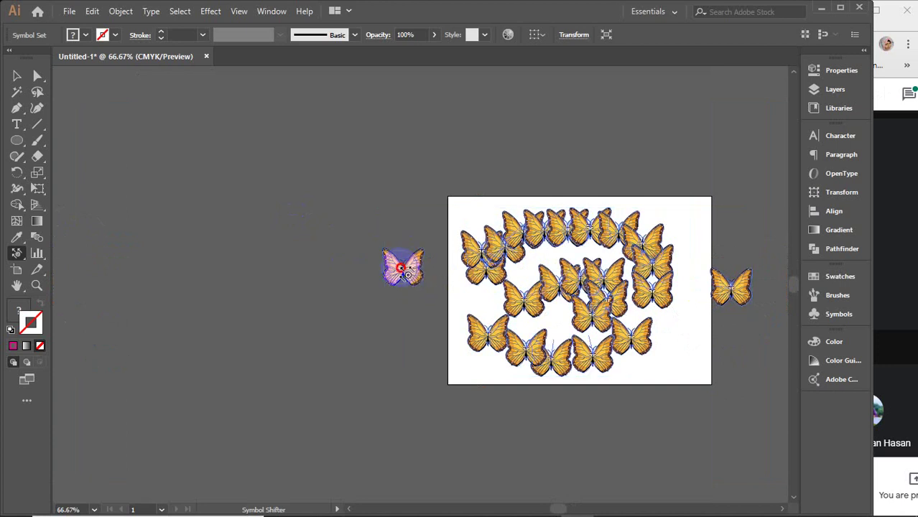
{"action": "left_click", "coordinate": [149, 107]}
{"action": "left_click_drag", "start_coordinate": [105, 110], "coordinate": [108, 113]}
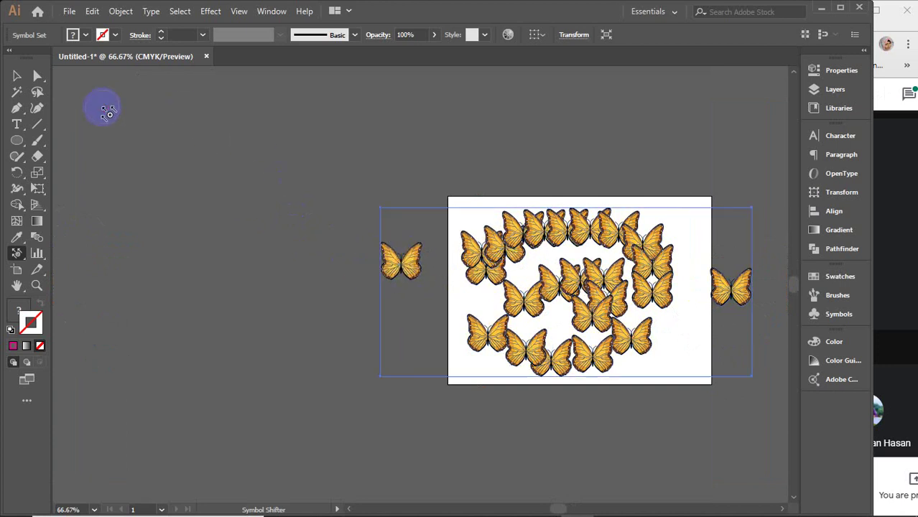
{"action": "left_click_drag", "start_coordinate": [402, 267], "coordinate": [305, 267]}
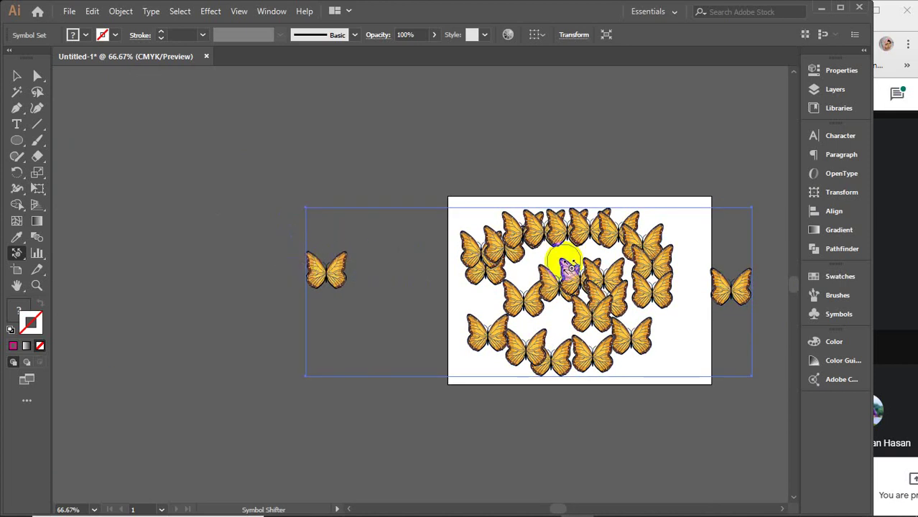
Push a butterfly above the artboard's top edge and spread out the middle cluster.
{"action": "mouse_move", "coordinate": [570, 267]}
{"action": "left_mouse_down"}
{"action": "mouse_move", "coordinate": [519, 223]}
{"action": "mouse_move", "coordinate": [531, 208]}
{"action": "mouse_move", "coordinate": [504, 172]}
{"action": "left_mouse_up"}
{"action": "mouse_move", "coordinate": [518, 208]}
{"action": "left_mouse_down"}
{"action": "mouse_move", "coordinate": [509, 191]}
{"action": "mouse_move", "coordinate": [562, 158]}
{"action": "mouse_move", "coordinate": [543, 175]}
{"action": "left_mouse_up"}
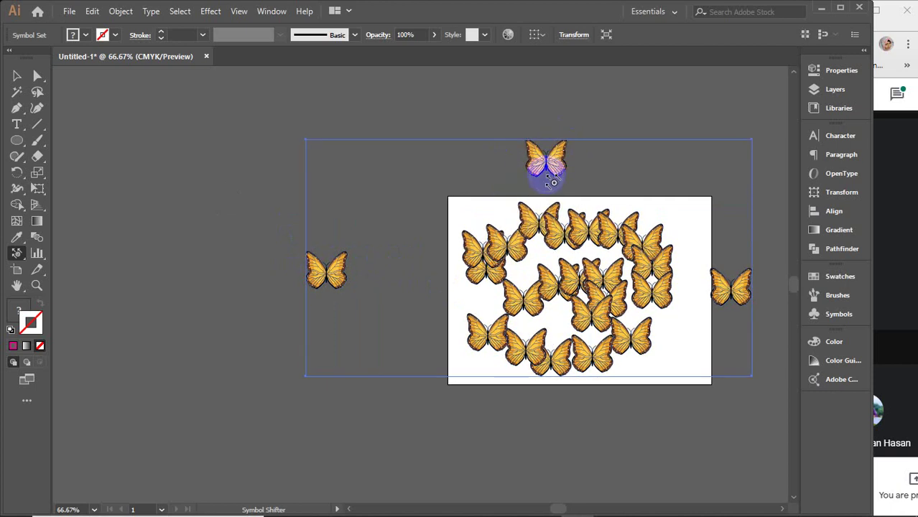
{"action": "mouse_move", "coordinate": [574, 128]}
{"action": "left_mouse_down"}
{"action": "mouse_move", "coordinate": [560, 162]}
{"action": "mouse_move", "coordinate": [619, 124]}
{"action": "left_mouse_up"}
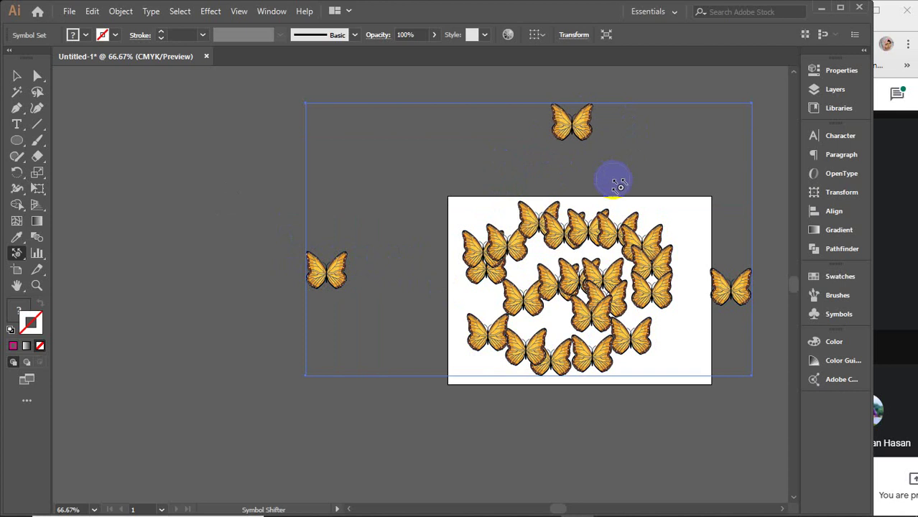
{"action": "mouse_move", "coordinate": [613, 203]}
{"action": "left_mouse_down"}
{"action": "mouse_move", "coordinate": [628, 279]}
{"action": "mouse_move", "coordinate": [678, 232]}
{"action": "mouse_move", "coordinate": [612, 236]}
{"action": "mouse_move", "coordinate": [644, 188]}
{"action": "mouse_move", "coordinate": [576, 216]}
{"action": "mouse_move", "coordinate": [596, 188]}
{"action": "mouse_move", "coordinate": [566, 209]}
{"action": "mouse_move", "coordinate": [575, 212]}
{"action": "mouse_move", "coordinate": [613, 161]}
{"action": "mouse_move", "coordinate": [615, 231]}
{"action": "mouse_move", "coordinate": [684, 196]}
{"action": "mouse_move", "coordinate": [704, 217]}
{"action": "mouse_move", "coordinate": [669, 250]}
{"action": "mouse_move", "coordinate": [740, 230]}
{"action": "mouse_move", "coordinate": [564, 249]}
{"action": "mouse_move", "coordinate": [533, 188]}
{"action": "mouse_move", "coordinate": [506, 242]}
{"action": "mouse_move", "coordinate": [508, 175]}
{"action": "mouse_move", "coordinate": [498, 236]}
{"action": "mouse_move", "coordinate": [502, 212]}
{"action": "mouse_move", "coordinate": [469, 230]}
{"action": "mouse_move", "coordinate": [521, 276]}
{"action": "mouse_move", "coordinate": [453, 213]}
{"action": "mouse_move", "coordinate": [490, 242]}
{"action": "mouse_move", "coordinate": [432, 275]}
{"action": "mouse_move", "coordinate": [470, 236]}
{"action": "mouse_move", "coordinate": [509, 231]}
{"action": "mouse_move", "coordinate": [492, 164]}
{"action": "mouse_move", "coordinate": [538, 208]}
{"action": "mouse_move", "coordinate": [564, 171]}
{"action": "mouse_move", "coordinate": [615, 293]}
{"action": "mouse_move", "coordinate": [533, 287]}
{"action": "mouse_move", "coordinate": [566, 277]}
{"action": "mouse_move", "coordinate": [562, 268]}
{"action": "mouse_move", "coordinate": [507, 238]}
{"action": "mouse_move", "coordinate": [588, 277]}
{"action": "mouse_move", "coordinate": [640, 256]}
{"action": "mouse_move", "coordinate": [555, 263]}
{"action": "left_mouse_up"}
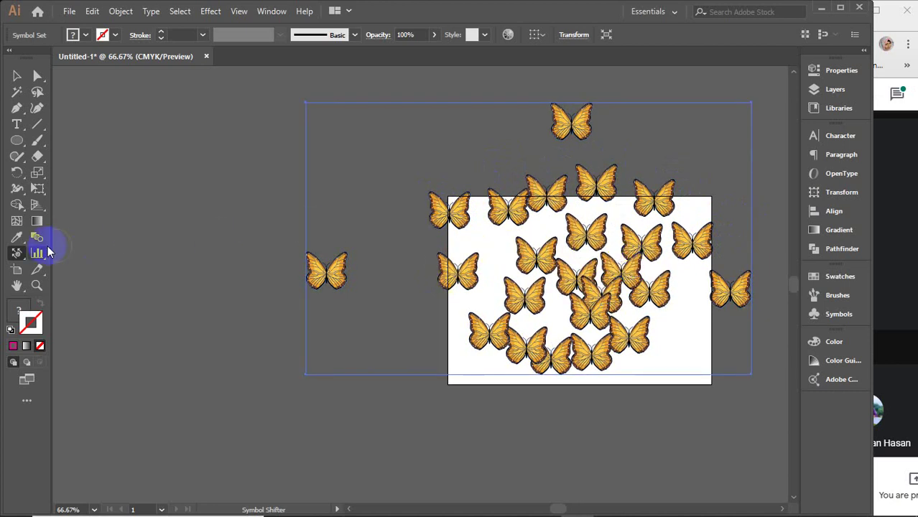
With the Symbol Scruncher, pull the butterflies in the centre and lower cluster closer together.
{"action": "left_click", "coordinate": [19, 256]}
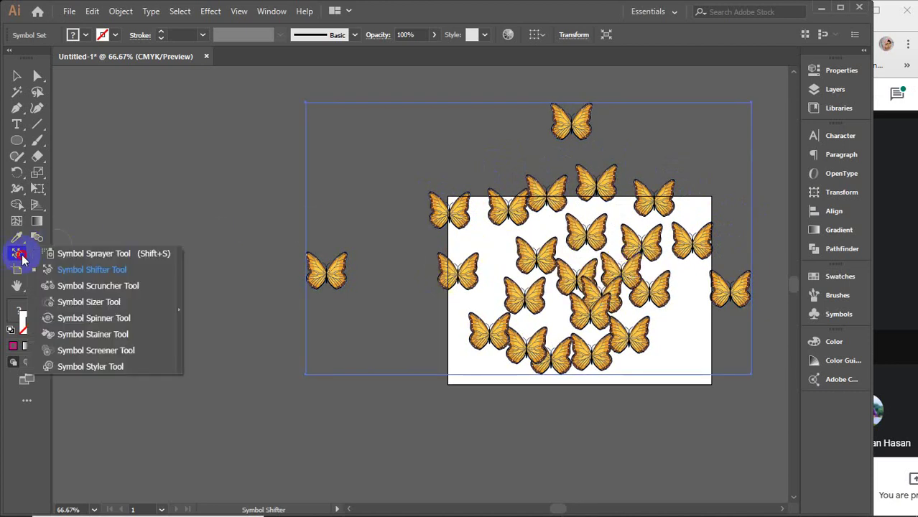
{"action": "left_click", "coordinate": [107, 287]}
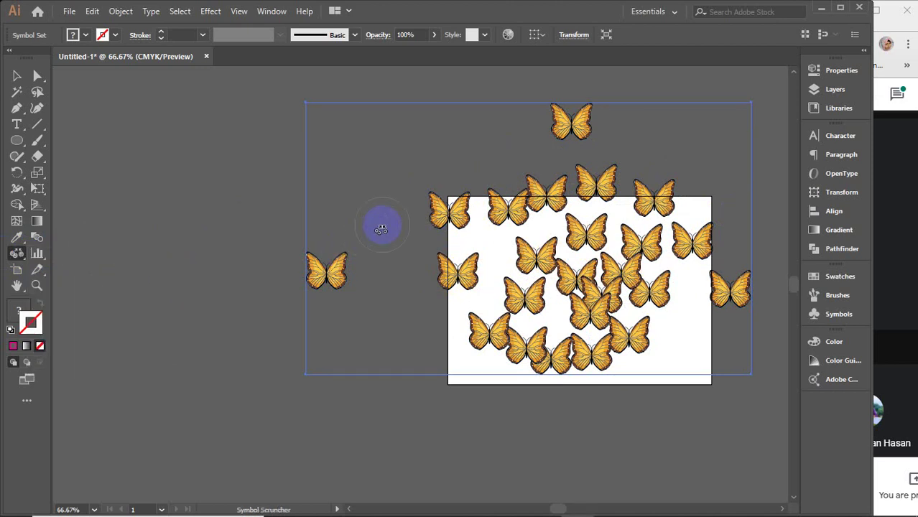
{"action": "left_click", "coordinate": [543, 231]}
{"action": "left_click_drag", "start_coordinate": [584, 285], "coordinate": [539, 250]}
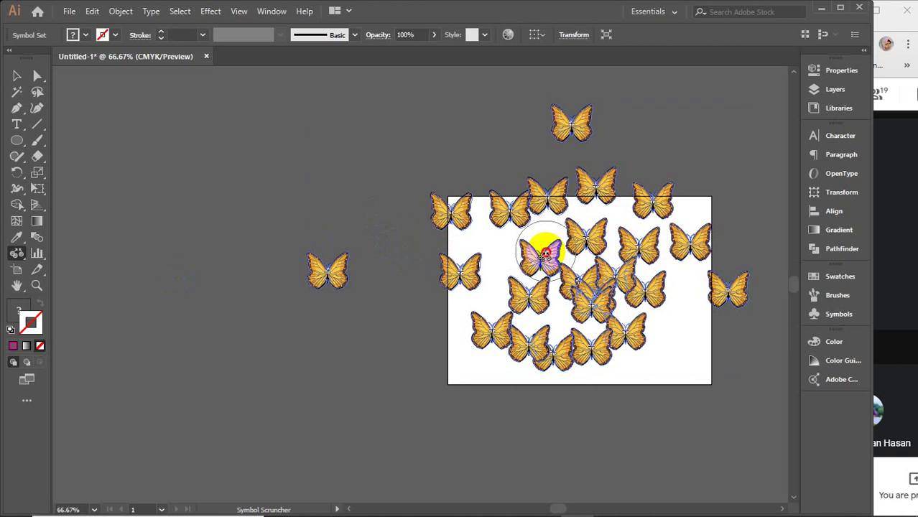
{"action": "left_click", "coordinate": [594, 335]}
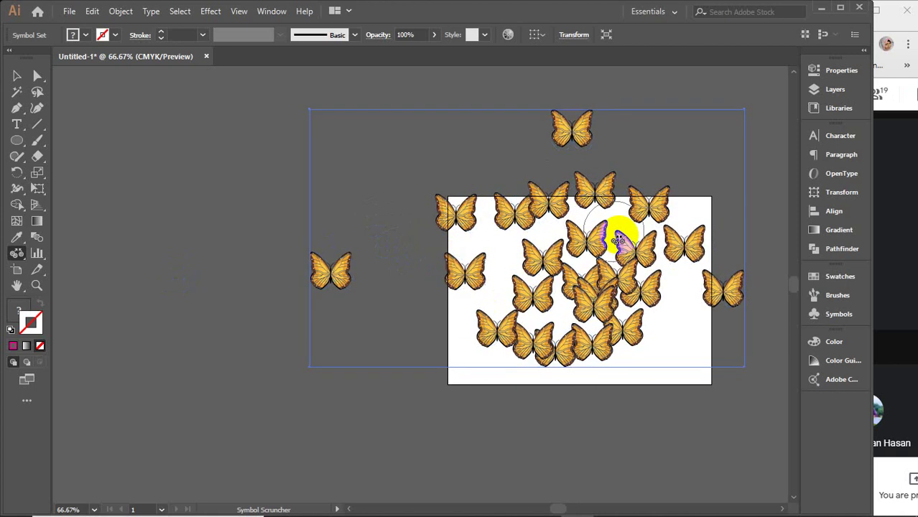
{"action": "left_click", "coordinate": [700, 260]}
Keep scrunching the right-side and top-left butterflies into tighter clusters.
{"action": "left_click_drag", "start_coordinate": [516, 321], "coordinate": [529, 199]}
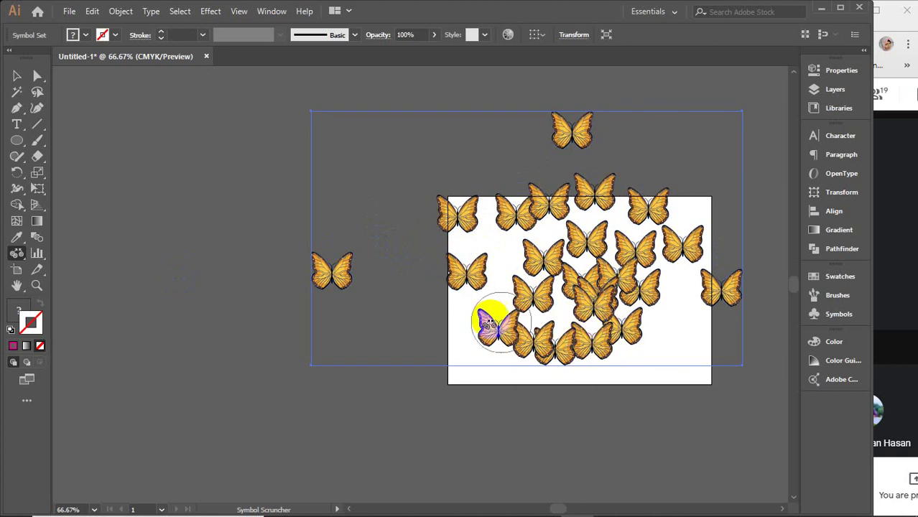
{"action": "left_click", "coordinate": [522, 242]}
{"action": "left_click_drag", "start_coordinate": [515, 245], "coordinate": [615, 273]}
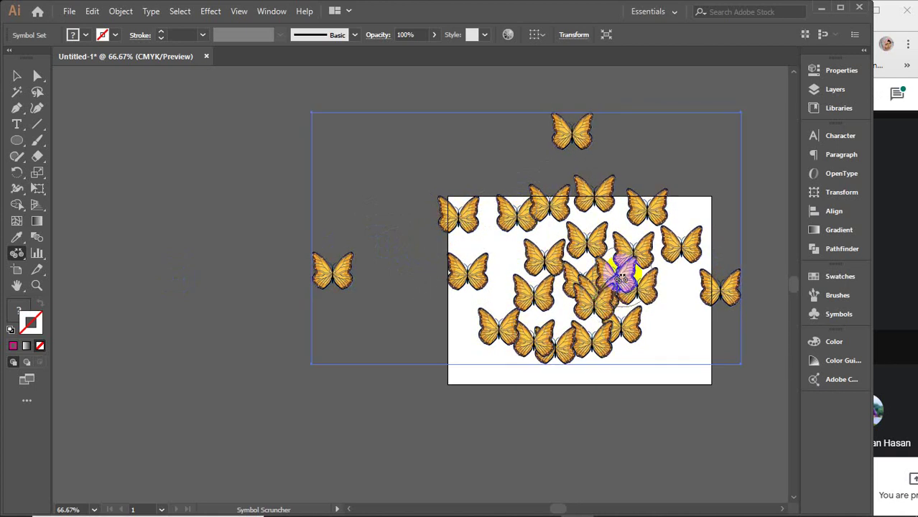
{"action": "left_click", "coordinate": [543, 269]}
{"action": "left_click_drag", "start_coordinate": [540, 219], "coordinate": [564, 297]}
{"action": "left_click", "coordinate": [565, 241]}
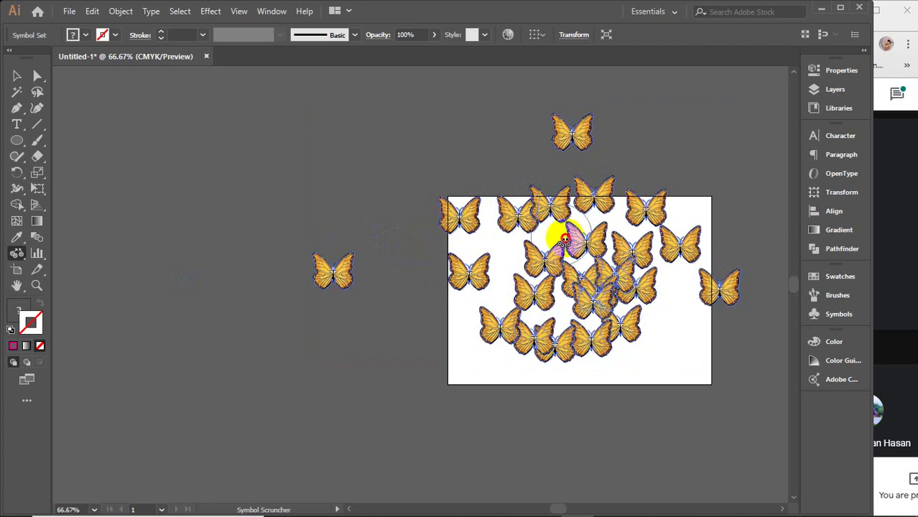
{"action": "mouse_move", "coordinate": [652, 278]}
{"action": "left_mouse_down"}
{"action": "mouse_move", "coordinate": [574, 199]}
{"action": "mouse_move", "coordinate": [536, 321]}
{"action": "mouse_move", "coordinate": [588, 272]}
{"action": "mouse_move", "coordinate": [506, 324]}
{"action": "mouse_move", "coordinate": [591, 297]}
{"action": "mouse_move", "coordinate": [492, 321]}
{"action": "mouse_move", "coordinate": [599, 192]}
{"action": "mouse_move", "coordinate": [529, 294]}
{"action": "mouse_move", "coordinate": [660, 269]}
{"action": "mouse_move", "coordinate": [645, 210]}
{"action": "left_mouse_up"}
{"action": "left_click", "coordinate": [546, 303]}
{"action": "mouse_move", "coordinate": [580, 263]}
{"action": "left_mouse_down"}
{"action": "mouse_move", "coordinate": [661, 255]}
{"action": "mouse_move", "coordinate": [502, 277]}
{"action": "mouse_move", "coordinate": [546, 316]}
{"action": "mouse_move", "coordinate": [492, 304]}
{"action": "left_mouse_up"}
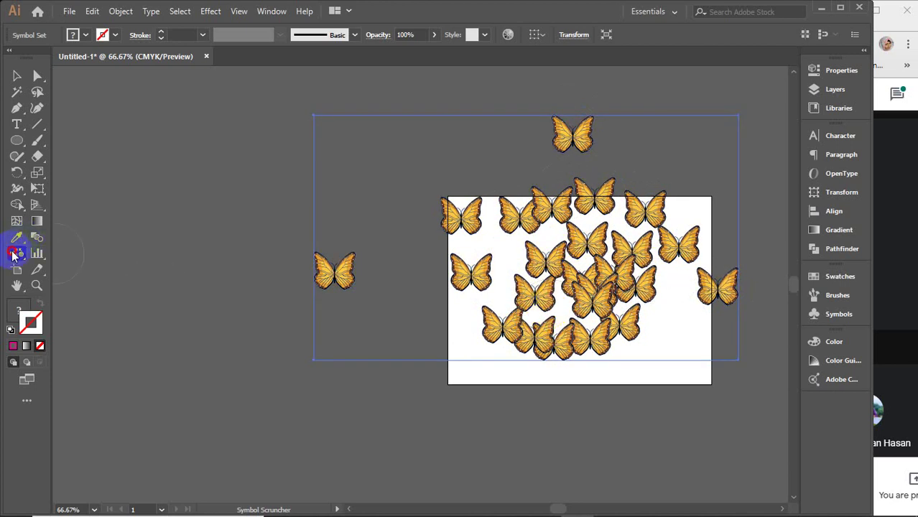
Use the Symbol Shifter to move the lone far-left butterfly onto the artboard's left edge.
{"action": "left_click_drag", "start_coordinate": [12, 255], "coordinate": [81, 304]}
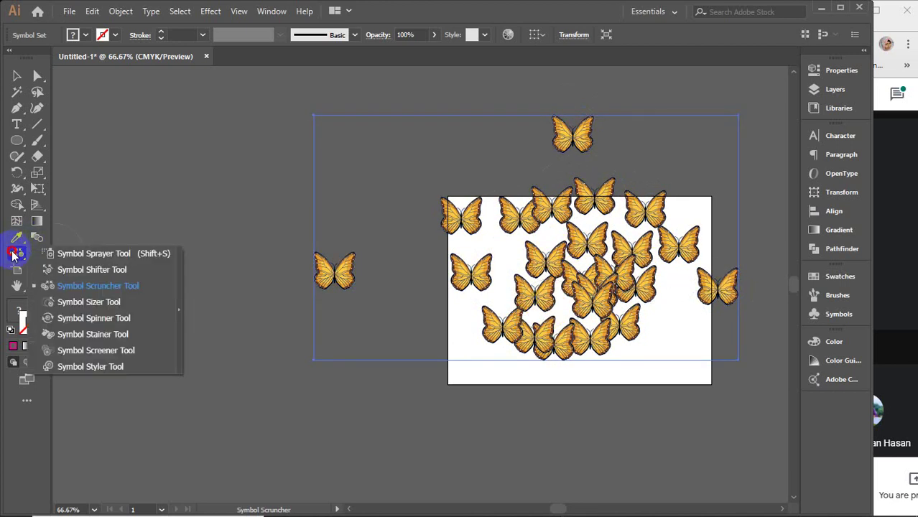
{"action": "left_click", "coordinate": [89, 303]}
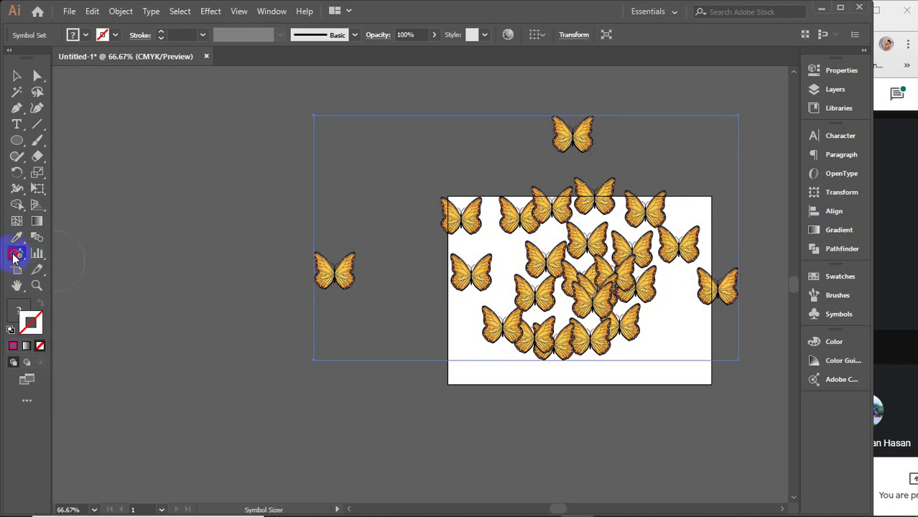
{"action": "mouse_move", "coordinate": [15, 257]}
{"action": "left_mouse_down"}
{"action": "mouse_move", "coordinate": [103, 270]}
{"action": "mouse_move", "coordinate": [102, 279]}
{"action": "left_mouse_up"}
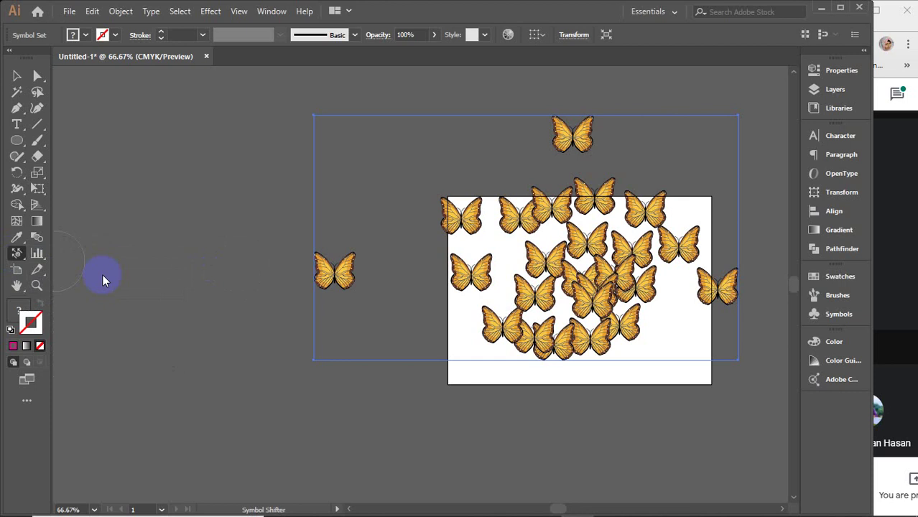
{"action": "mouse_move", "coordinate": [345, 291]}
{"action": "left_mouse_down"}
{"action": "mouse_move", "coordinate": [301, 233]}
{"action": "mouse_move", "coordinate": [397, 266]}
{"action": "mouse_move", "coordinate": [384, 231]}
{"action": "mouse_move", "coordinate": [442, 273]}
{"action": "left_mouse_up"}
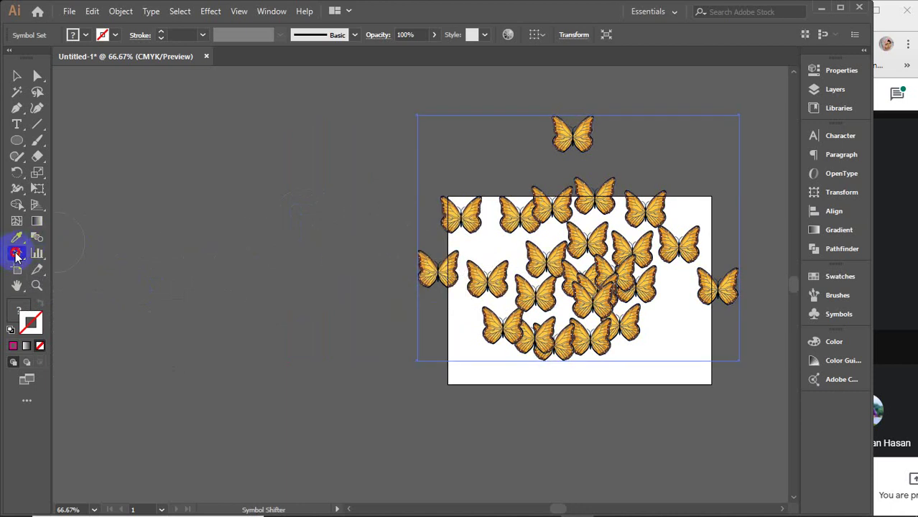
With the Symbol Scruncher, spread the butterflies outward, then pull them into a dense right-side cluster.
{"action": "left_click_drag", "start_coordinate": [17, 255], "coordinate": [89, 287]}
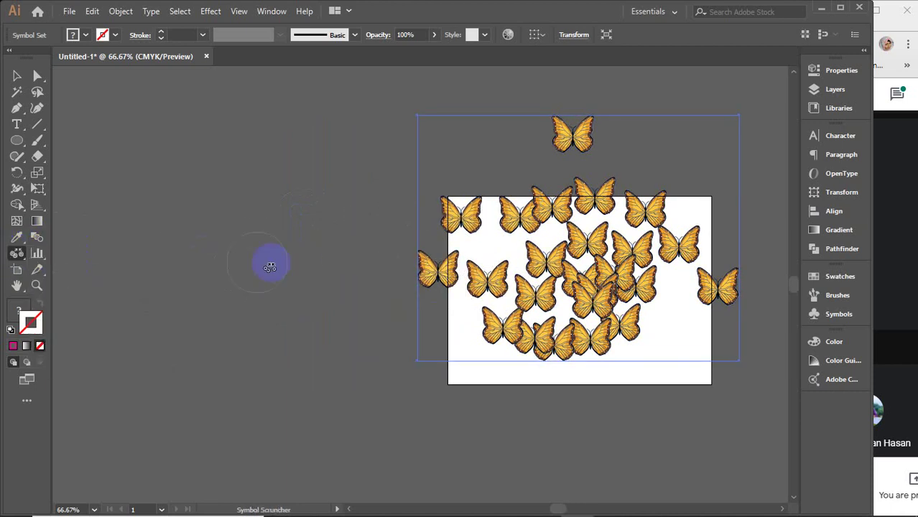
{"action": "mouse_move", "coordinate": [476, 266]}
{"action": "left_mouse_down"}
{"action": "mouse_move", "coordinate": [607, 287]}
{"action": "mouse_move", "coordinate": [593, 168]}
{"action": "mouse_move", "coordinate": [502, 248]}
{"action": "mouse_move", "coordinate": [563, 248]}
{"action": "mouse_move", "coordinate": [590, 322]}
{"action": "mouse_move", "coordinate": [497, 257]}
{"action": "mouse_move", "coordinate": [608, 297]}
{"action": "mouse_move", "coordinate": [593, 287]}
{"action": "mouse_move", "coordinate": [502, 308]}
{"action": "mouse_move", "coordinate": [635, 257]}
{"action": "mouse_move", "coordinate": [485, 321]}
{"action": "mouse_move", "coordinate": [672, 262]}
{"action": "mouse_move", "coordinate": [642, 254]}
{"action": "mouse_move", "coordinate": [476, 322]}
{"action": "mouse_move", "coordinate": [505, 280]}
{"action": "mouse_move", "coordinate": [502, 160]}
{"action": "left_mouse_up"}
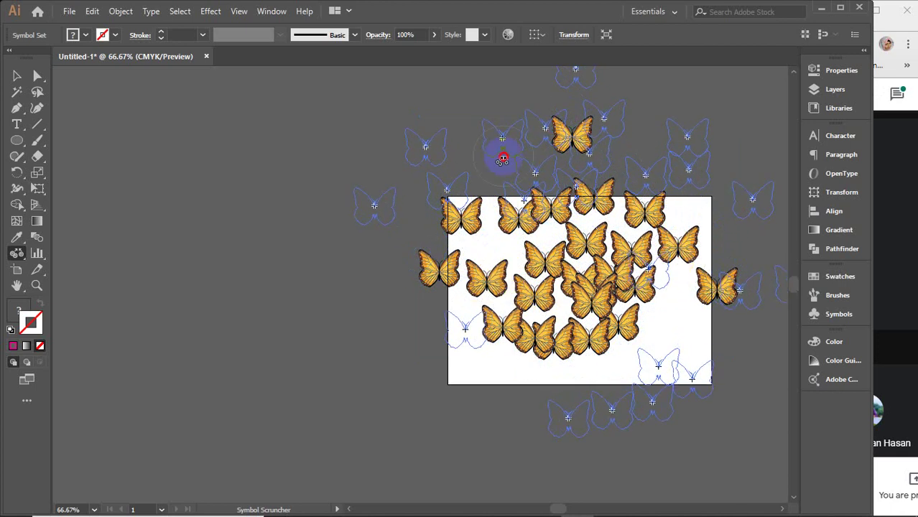
{"action": "mouse_move", "coordinate": [602, 133]}
{"action": "left_mouse_down"}
{"action": "mouse_move", "coordinate": [584, 246]}
{"action": "mouse_move", "coordinate": [687, 246]}
{"action": "mouse_move", "coordinate": [652, 266]}
{"action": "mouse_move", "coordinate": [458, 286]}
{"action": "mouse_move", "coordinate": [402, 137]}
{"action": "mouse_move", "coordinate": [388, 159]}
{"action": "left_mouse_up"}
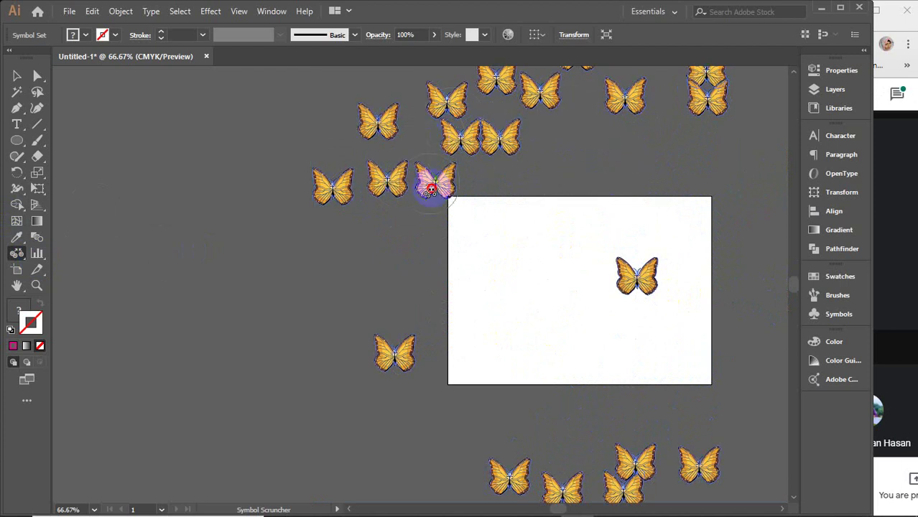
{"action": "scroll", "coordinate": [549, 281], "scroll_direction": "down", "scroll_amount": 2}
{"action": "mouse_move", "coordinate": [587, 307]}
{"action": "left_mouse_down"}
{"action": "mouse_move", "coordinate": [598, 276]}
{"action": "mouse_move", "coordinate": [588, 256]}
{"action": "mouse_move", "coordinate": [613, 282]}
{"action": "mouse_move", "coordinate": [560, 246]}
{"action": "mouse_move", "coordinate": [590, 338]}
{"action": "mouse_move", "coordinate": [553, 230]}
{"action": "mouse_move", "coordinate": [601, 273]}
{"action": "mouse_move", "coordinate": [553, 252]}
{"action": "mouse_move", "coordinate": [619, 272]}
{"action": "mouse_move", "coordinate": [576, 281]}
{"action": "mouse_move", "coordinate": [605, 267]}
{"action": "mouse_move", "coordinate": [543, 262]}
{"action": "mouse_move", "coordinate": [492, 235]}
{"action": "mouse_move", "coordinate": [629, 277]}
{"action": "left_mouse_up"}
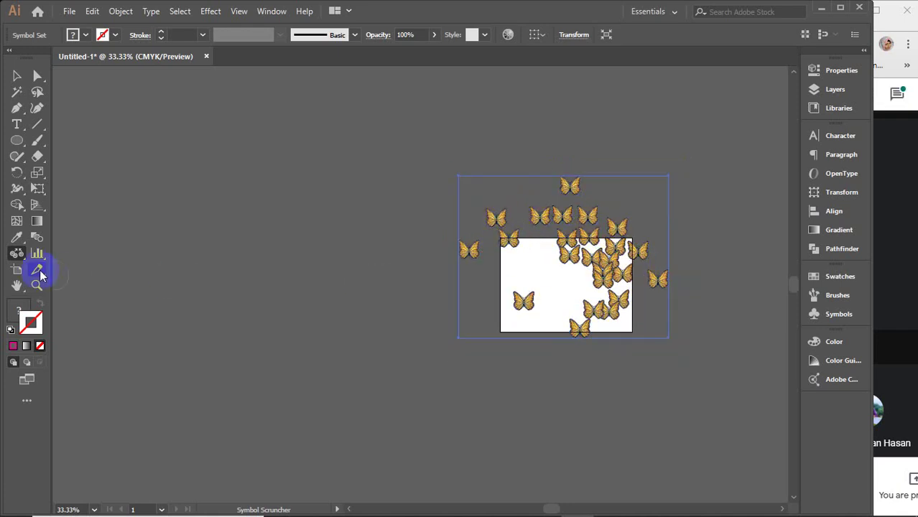
With the Symbol Sizer, enlarge butterflies at the set's left edge and in the upper-right cluster.
{"action": "left_click", "coordinate": [16, 252]}
{"action": "left_click", "coordinate": [112, 308]}
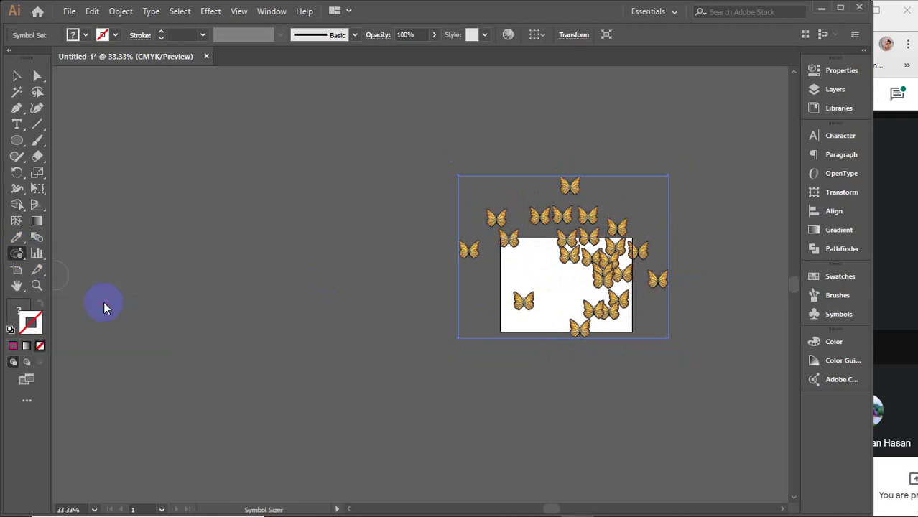
{"action": "left_click", "coordinate": [468, 252]}
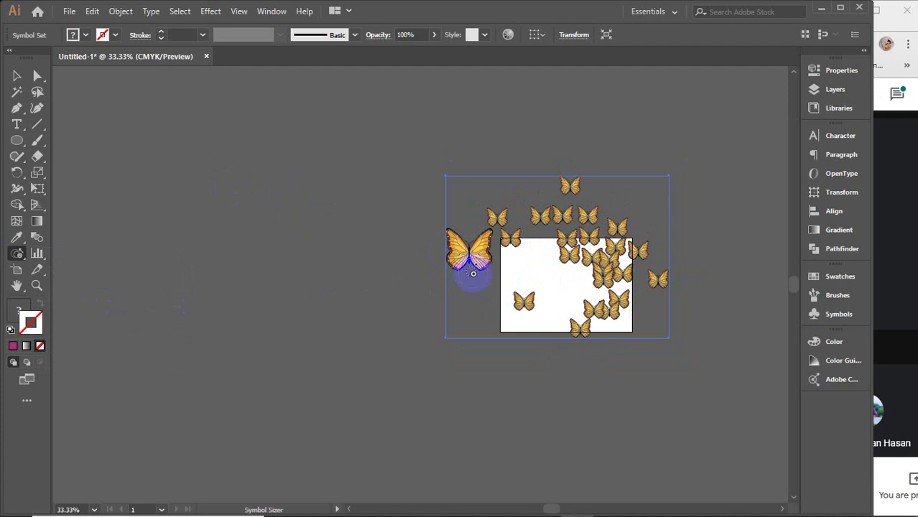
{"action": "left_click", "coordinate": [526, 300]}
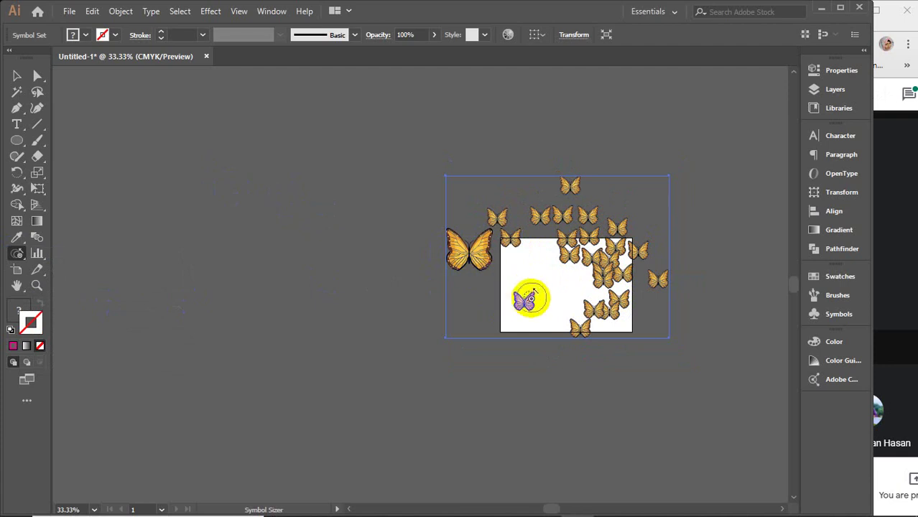
{"action": "left_click", "coordinate": [619, 217]}
{"action": "left_click", "coordinate": [591, 202]}
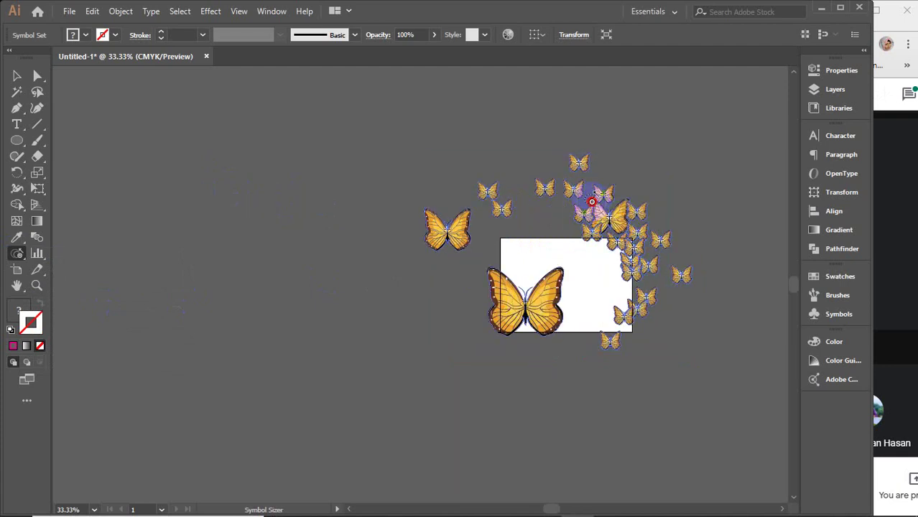
{"action": "left_click", "coordinate": [594, 205]}
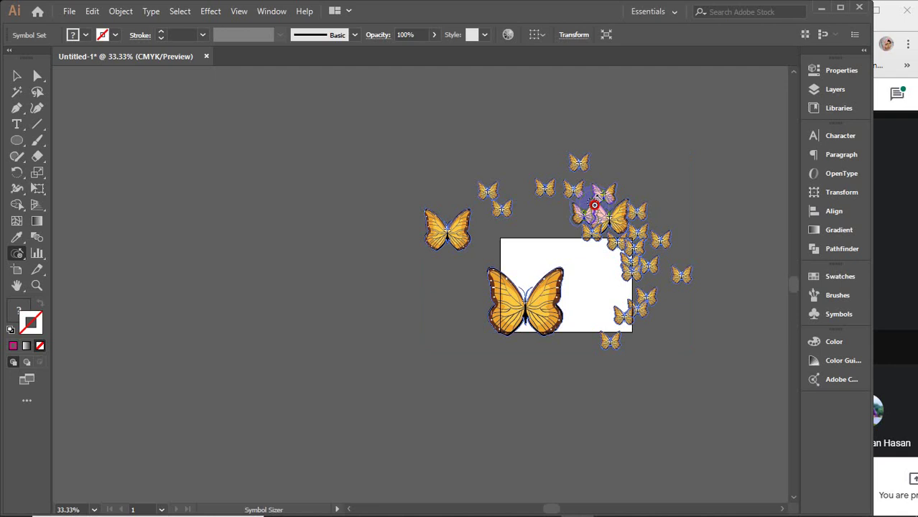
{"action": "left_click", "coordinate": [528, 311]}
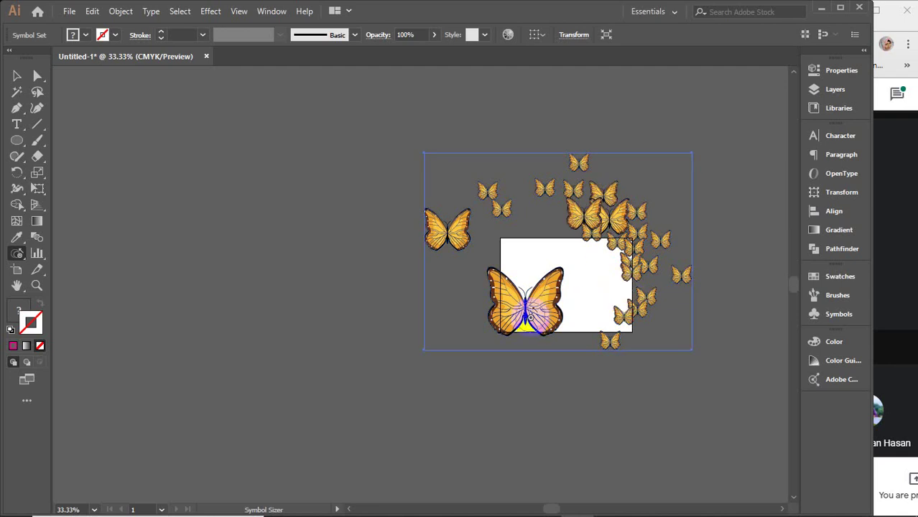
Shrink the large and clustered butterflies across the set down to small specks.
{"action": "left_click", "coordinate": [528, 311]}
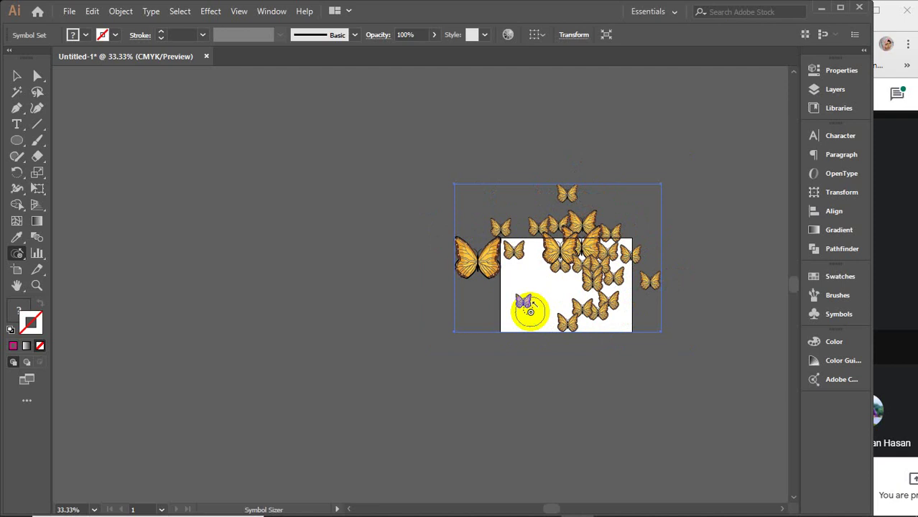
{"action": "left_click", "coordinate": [485, 259]}
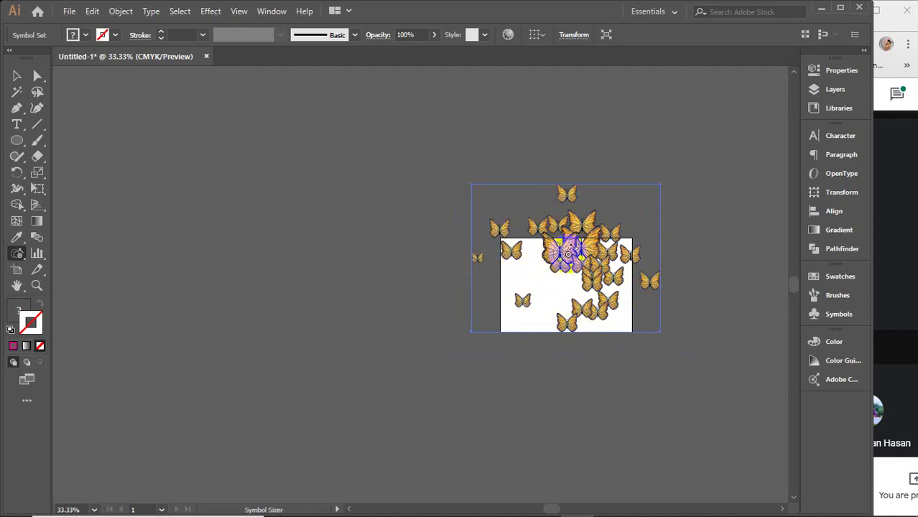
{"action": "left_click", "coordinate": [568, 252], "text": "alt"}
{"action": "mouse_move", "coordinate": [568, 252]}
{"action": "left_mouse_down"}
{"action": "mouse_move", "coordinate": [602, 278]}
{"action": "mouse_move", "coordinate": [583, 252]}
{"action": "mouse_move", "coordinate": [528, 240]}
{"action": "mouse_move", "coordinate": [590, 217]}
{"action": "mouse_move", "coordinate": [609, 237]}
{"action": "mouse_move", "coordinate": [571, 253]}
{"action": "mouse_move", "coordinate": [584, 260]}
{"action": "left_mouse_up"}
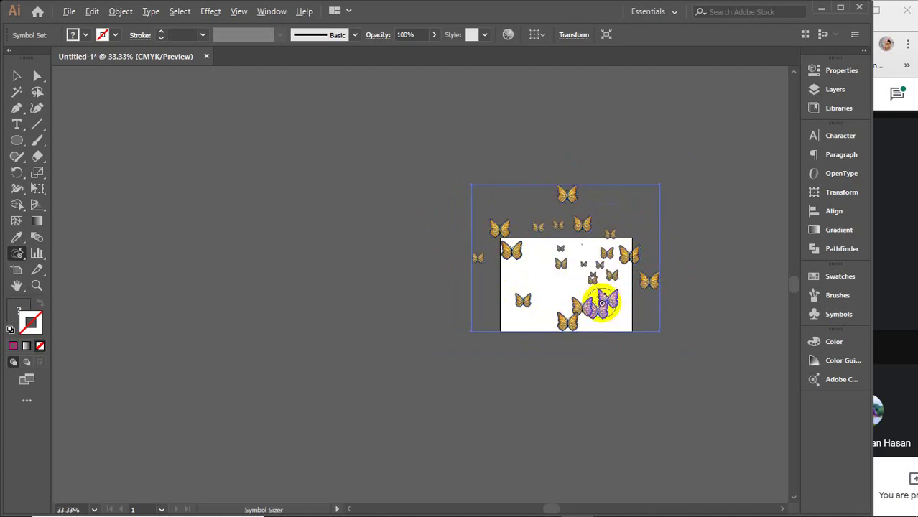
{"action": "mouse_move", "coordinate": [602, 303]}
{"action": "left_mouse_down"}
{"action": "mouse_move", "coordinate": [528, 324]}
{"action": "mouse_move", "coordinate": [602, 313]}
{"action": "mouse_move", "coordinate": [525, 304]}
{"action": "mouse_move", "coordinate": [512, 252]}
{"action": "mouse_move", "coordinate": [495, 249]}
{"action": "mouse_move", "coordinate": [480, 269]}
{"action": "mouse_move", "coordinate": [560, 239]}
{"action": "mouse_move", "coordinate": [549, 243]}
{"action": "left_mouse_up"}
{"action": "mouse_move", "coordinate": [565, 194]}
{"action": "left_mouse_down"}
{"action": "mouse_move", "coordinate": [596, 250]}
{"action": "mouse_move", "coordinate": [626, 261]}
{"action": "mouse_move", "coordinate": [611, 288]}
{"action": "mouse_move", "coordinate": [553, 307]}
{"action": "mouse_move", "coordinate": [611, 298]}
{"action": "mouse_move", "coordinate": [571, 277]}
{"action": "mouse_move", "coordinate": [574, 215]}
{"action": "left_mouse_up"}
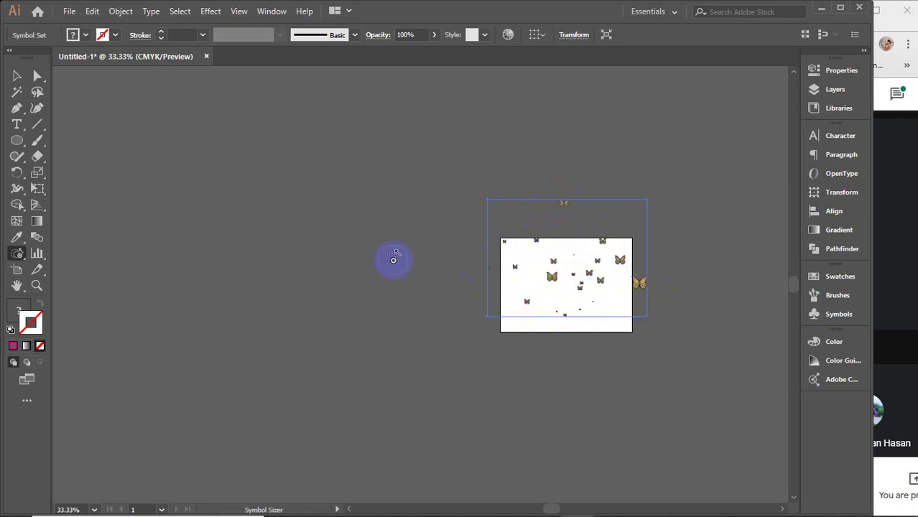
{"action": "scroll", "coordinate": [637, 285], "scroll_direction": "up", "scroll_amount": 2}
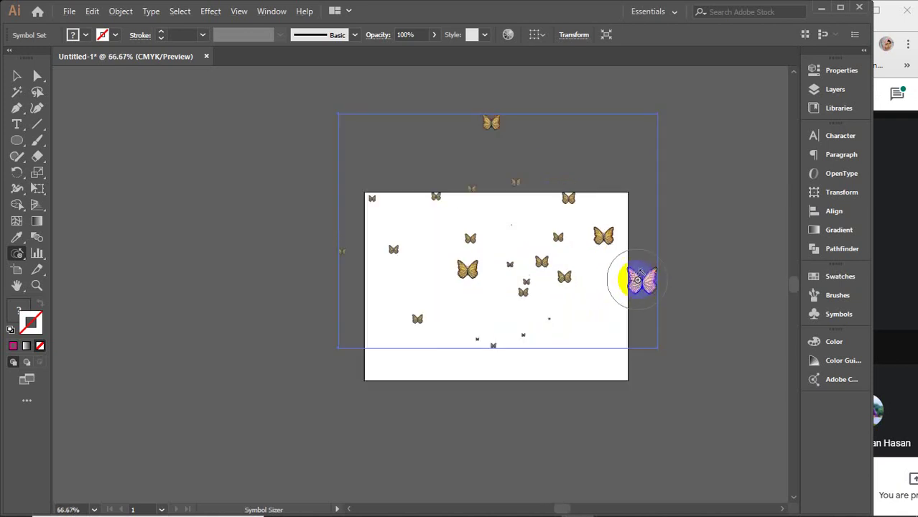
Enlarge butterflies across the artboard and its top edge, making the lower-left one very large.
{"action": "mouse_move", "coordinate": [637, 280]}
{"action": "left_mouse_down"}
{"action": "mouse_move", "coordinate": [502, 283]}
{"action": "mouse_move", "coordinate": [410, 334]}
{"action": "mouse_move", "coordinate": [467, 348]}
{"action": "mouse_move", "coordinate": [625, 282]}
{"action": "mouse_move", "coordinate": [471, 307]}
{"action": "mouse_move", "coordinate": [407, 268]}
{"action": "left_mouse_up"}
{"action": "mouse_move", "coordinate": [451, 176]}
{"action": "left_mouse_down"}
{"action": "mouse_move", "coordinate": [318, 217]}
{"action": "mouse_move", "coordinate": [353, 213]}
{"action": "left_mouse_up"}
{"action": "mouse_move", "coordinate": [329, 247]}
{"action": "left_mouse_down"}
{"action": "mouse_move", "coordinate": [389, 199]}
{"action": "mouse_move", "coordinate": [481, 181]}
{"action": "mouse_move", "coordinate": [518, 179]}
{"action": "mouse_move", "coordinate": [572, 201]}
{"action": "mouse_move", "coordinate": [550, 242]}
{"action": "mouse_move", "coordinate": [507, 219]}
{"action": "mouse_move", "coordinate": [516, 225]}
{"action": "mouse_move", "coordinate": [508, 267]}
{"action": "mouse_move", "coordinate": [553, 318]}
{"action": "mouse_move", "coordinate": [532, 340]}
{"action": "mouse_move", "coordinate": [430, 332]}
{"action": "mouse_move", "coordinate": [389, 267]}
{"action": "mouse_move", "coordinate": [590, 238]}
{"action": "left_mouse_up"}
{"action": "mouse_move", "coordinate": [482, 219]}
{"action": "left_mouse_down"}
{"action": "mouse_move", "coordinate": [445, 275]}
{"action": "mouse_move", "coordinate": [627, 244]}
{"action": "mouse_move", "coordinate": [474, 268]}
{"action": "mouse_move", "coordinate": [469, 260]}
{"action": "left_mouse_up"}
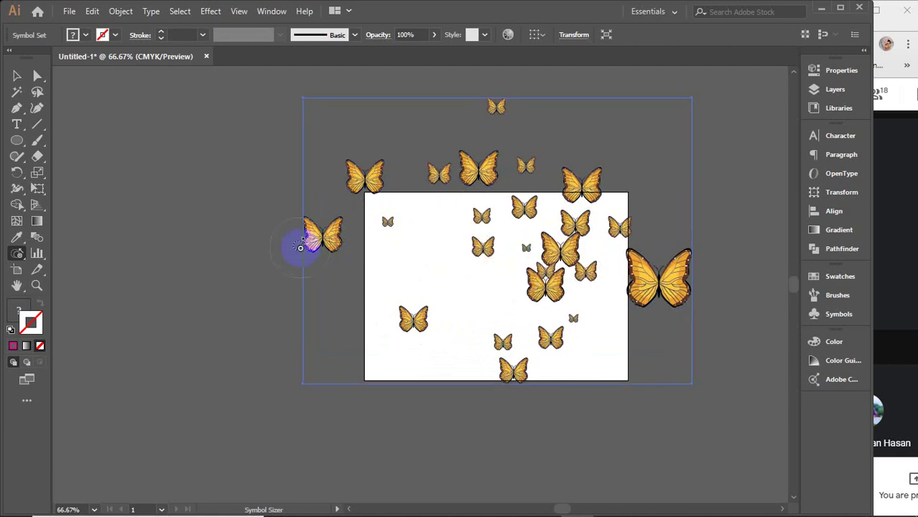
{"action": "left_click_drag", "start_coordinate": [410, 308], "coordinate": [403, 309]}
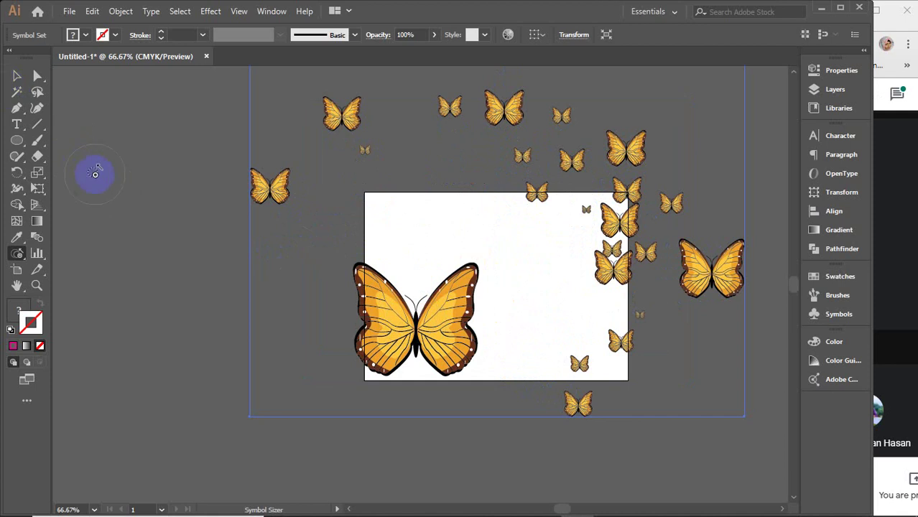
{"action": "left_click_drag", "start_coordinate": [18, 260], "coordinate": [113, 327]}
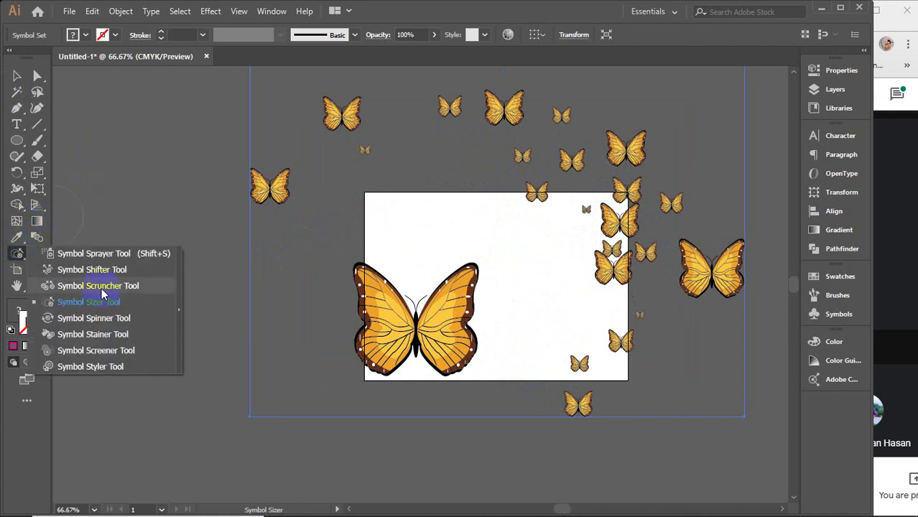
With the Symbol Spinner, rotate the big lower-left butterfly and the small upper-left one.
{"action": "left_click", "coordinate": [106, 317]}
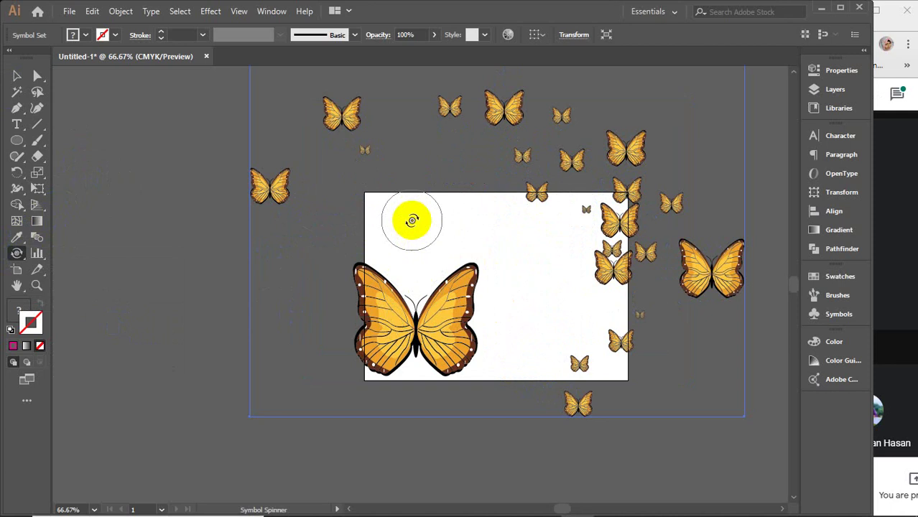
{"action": "left_click_drag", "start_coordinate": [417, 307], "coordinate": [414, 316]}
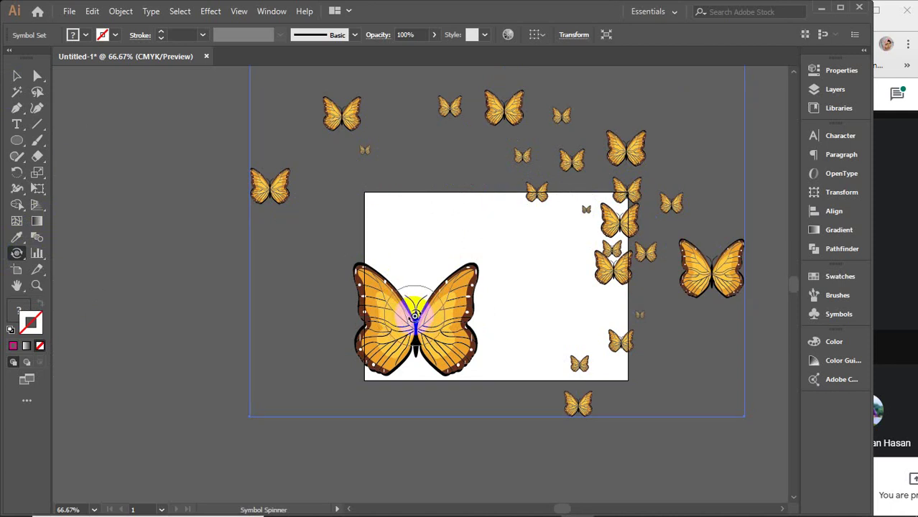
{"action": "left_click_drag", "start_coordinate": [415, 316], "coordinate": [461, 335]}
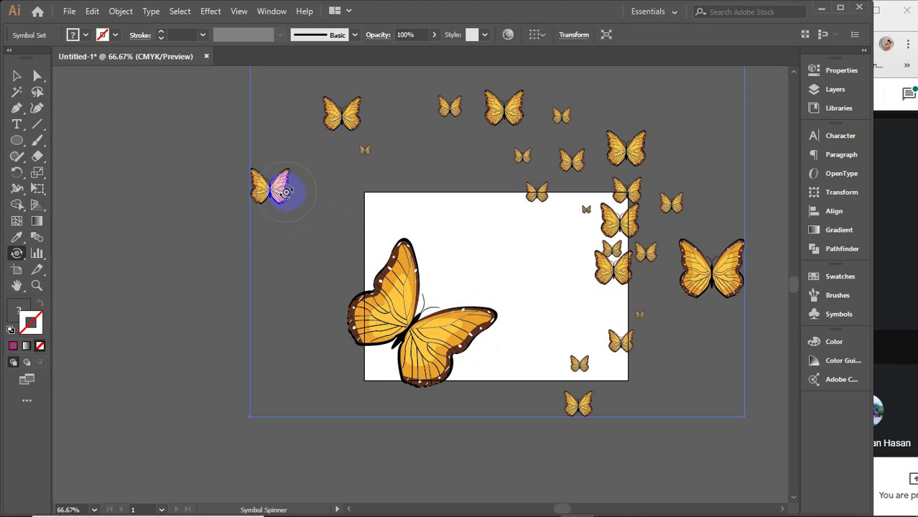
{"action": "mouse_move", "coordinate": [286, 191]}
{"action": "left_mouse_down"}
{"action": "mouse_move", "coordinate": [267, 185]}
{"action": "mouse_move", "coordinate": [282, 211]}
{"action": "left_mouse_up"}
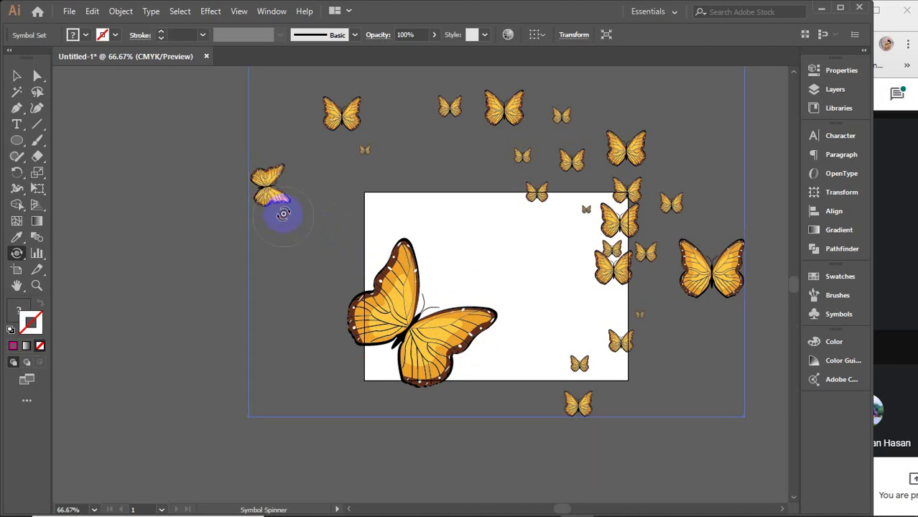
{"action": "left_click_drag", "start_coordinate": [348, 127], "coordinate": [407, 130]}
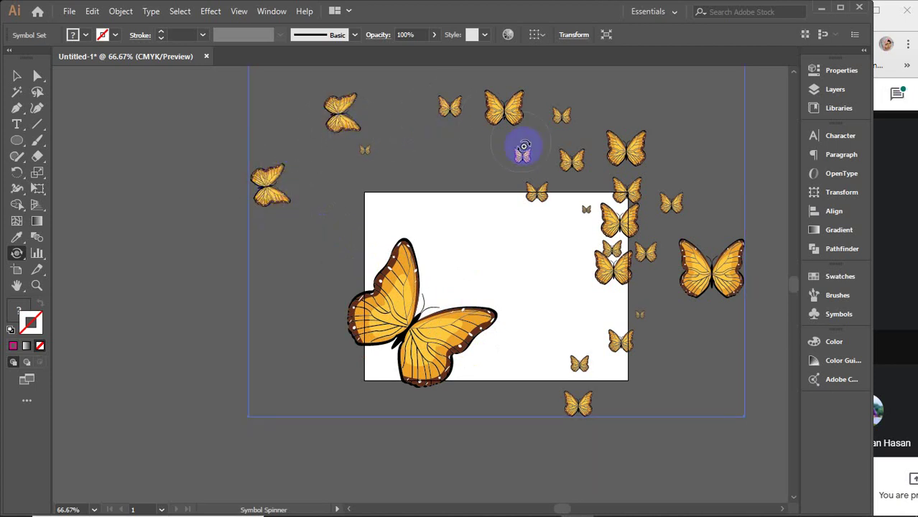
Spin the butterflies along the artboard's top edge and right side to varied angles.
{"action": "left_click", "coordinate": [530, 171]}
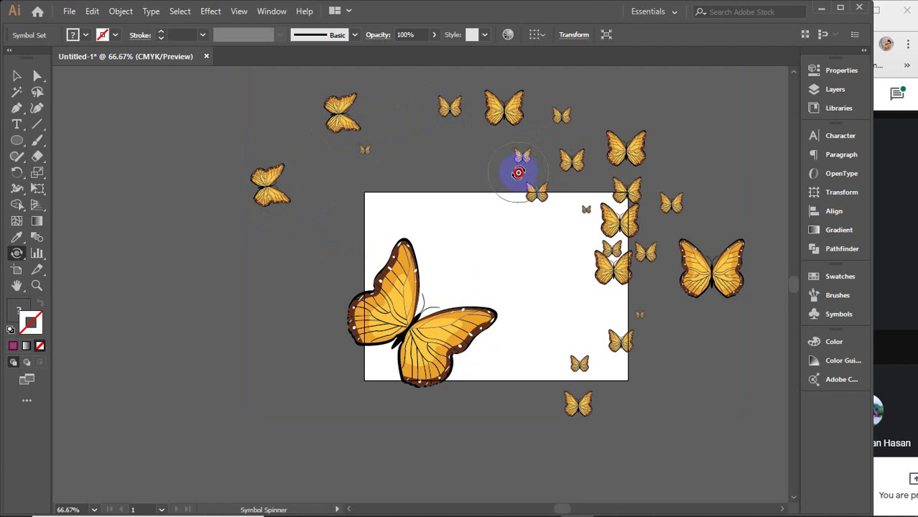
{"action": "left_click_drag", "start_coordinate": [528, 177], "coordinate": [524, 193]}
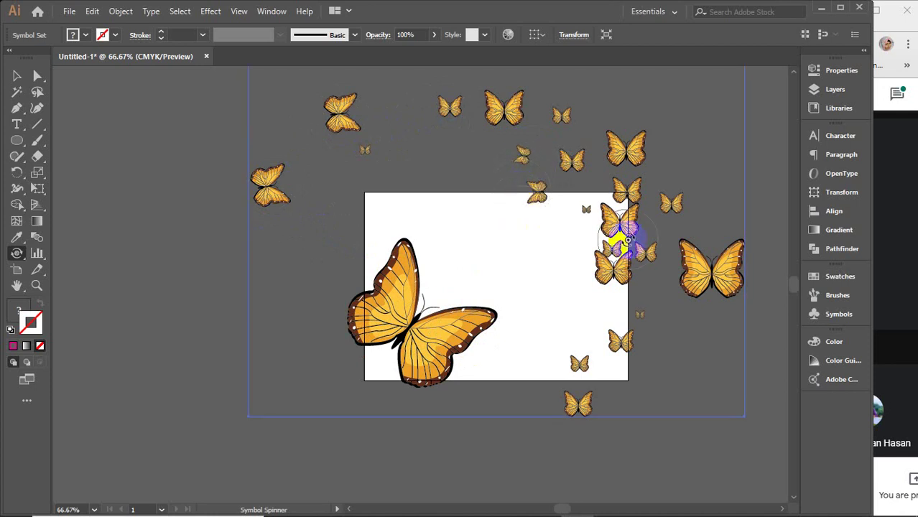
{"action": "left_click_drag", "start_coordinate": [628, 240], "coordinate": [639, 248]}
{"action": "left_click_drag", "start_coordinate": [580, 375], "coordinate": [574, 382]}
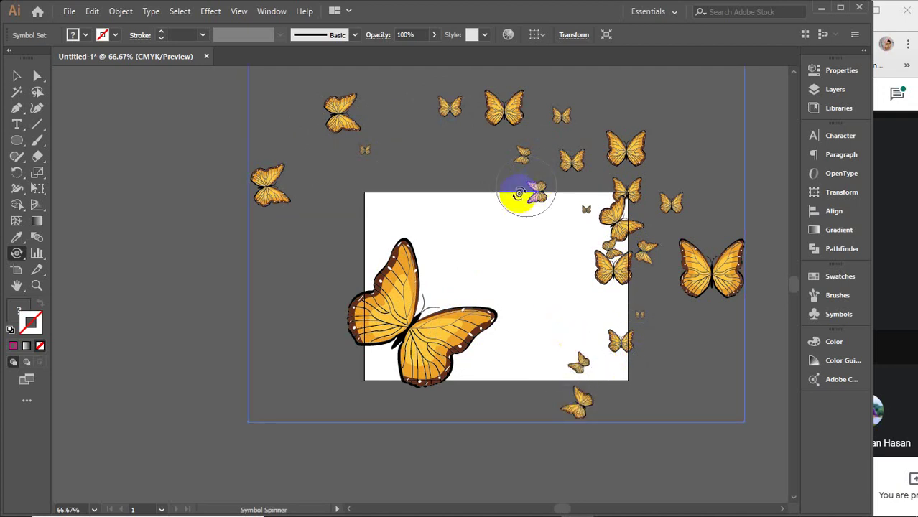
{"action": "mouse_move", "coordinate": [519, 194]}
{"action": "left_mouse_down"}
{"action": "mouse_move", "coordinate": [519, 168]}
{"action": "mouse_move", "coordinate": [368, 164]}
{"action": "mouse_move", "coordinate": [368, 153]}
{"action": "left_mouse_up"}
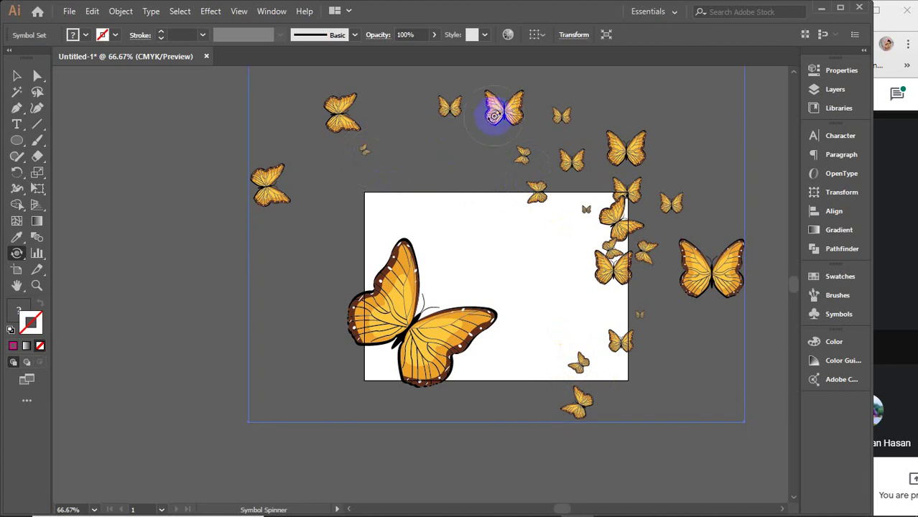
{"action": "mouse_move", "coordinate": [494, 109]}
{"action": "left_mouse_down"}
{"action": "mouse_move", "coordinate": [522, 113]}
{"action": "mouse_move", "coordinate": [449, 110]}
{"action": "mouse_move", "coordinate": [471, 130]}
{"action": "left_mouse_up"}
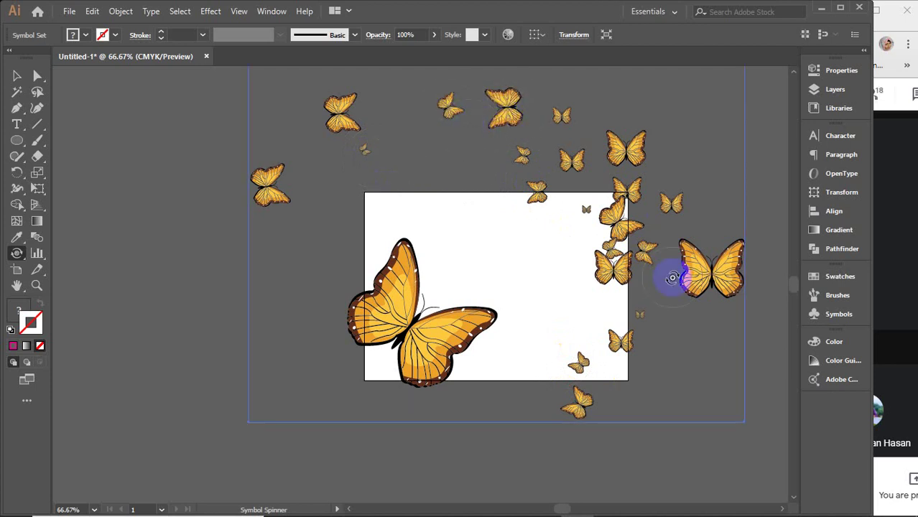
{"action": "mouse_move", "coordinate": [645, 198]}
{"action": "left_mouse_down"}
{"action": "mouse_move", "coordinate": [678, 213]}
{"action": "mouse_move", "coordinate": [617, 150]}
{"action": "left_mouse_up"}
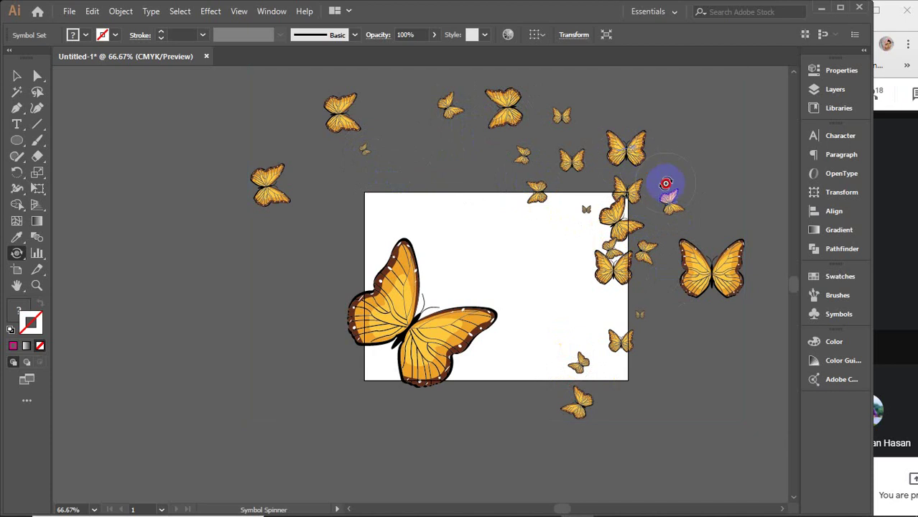
{"action": "left_click", "coordinate": [17, 254]}
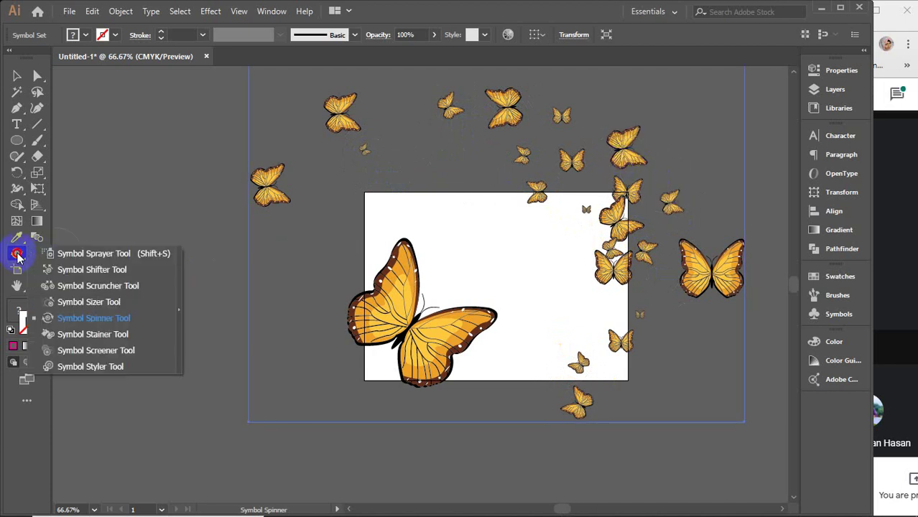
With the Symbol Stainer, tint the big lower-left butterfly blue then green, then restore its orange.
{"action": "left_click", "coordinate": [94, 334]}
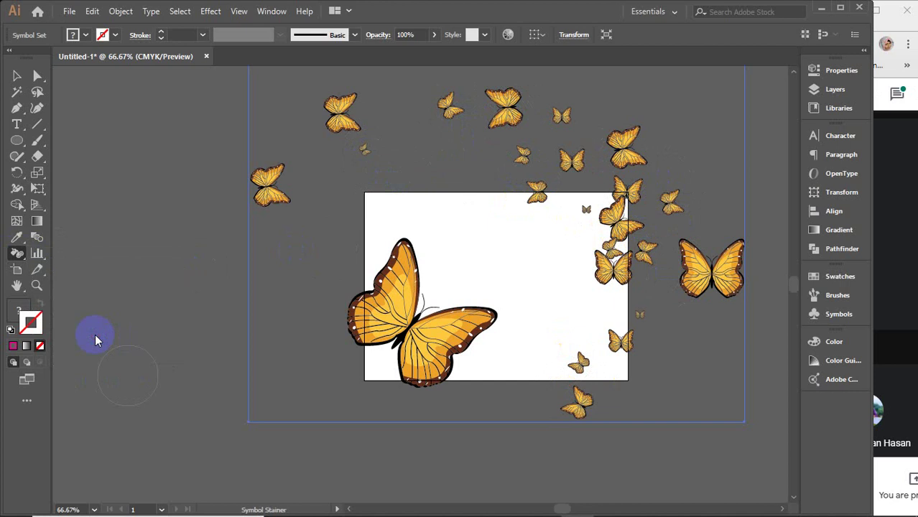
{"action": "mouse_move", "coordinate": [381, 369]}
{"action": "left_mouse_down"}
{"action": "mouse_move", "coordinate": [432, 343]}
{"action": "mouse_move", "coordinate": [420, 329]}
{"action": "left_mouse_up"}
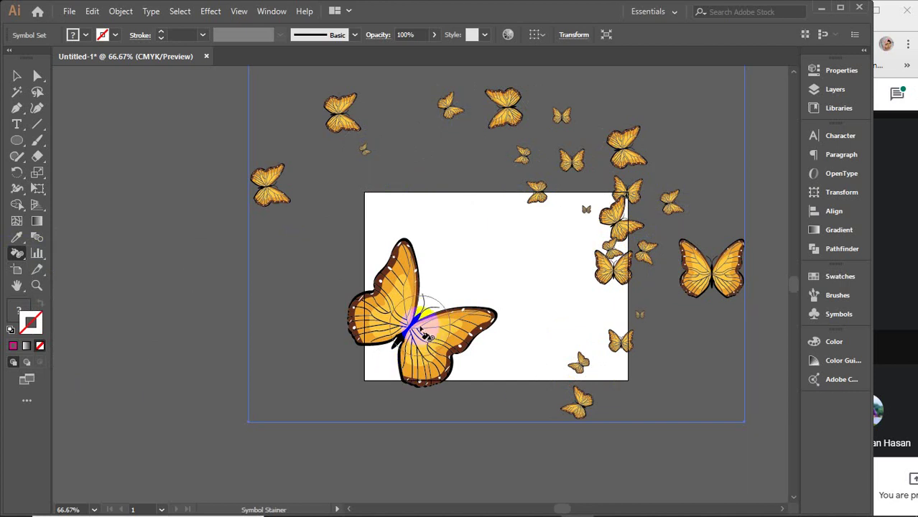
{"action": "mouse_move", "coordinate": [423, 333]}
{"action": "left_mouse_down"}
{"action": "mouse_move", "coordinate": [405, 336]}
{"action": "mouse_move", "coordinate": [424, 337]}
{"action": "mouse_move", "coordinate": [415, 339]}
{"action": "left_mouse_up"}
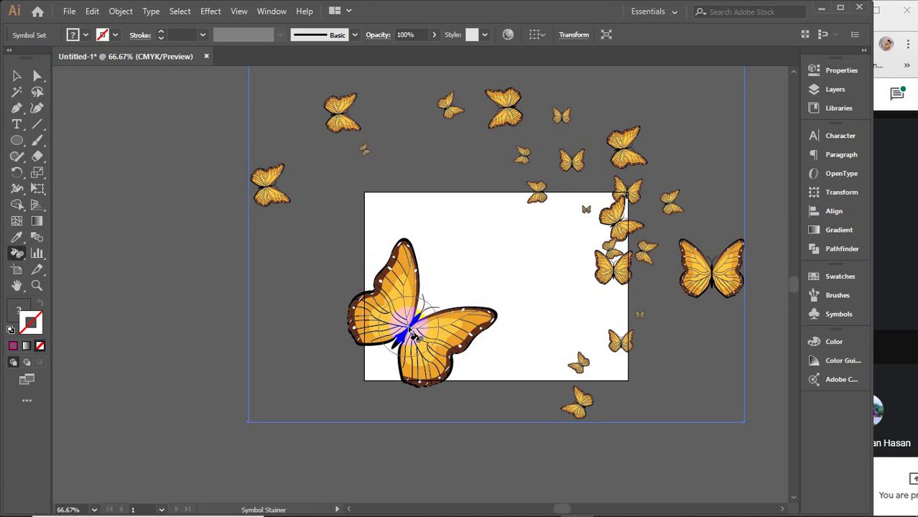
{"action": "key", "text": "ctrl+z"}
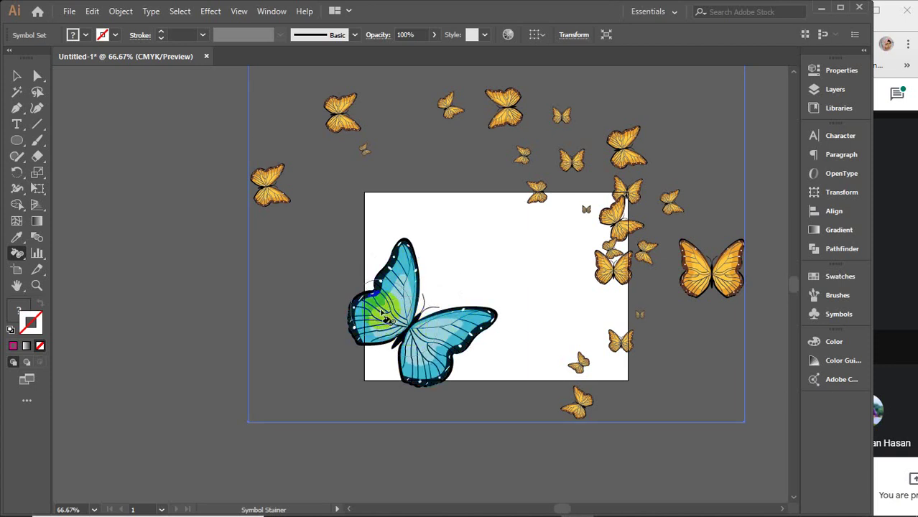
{"action": "left_click", "coordinate": [461, 297]}
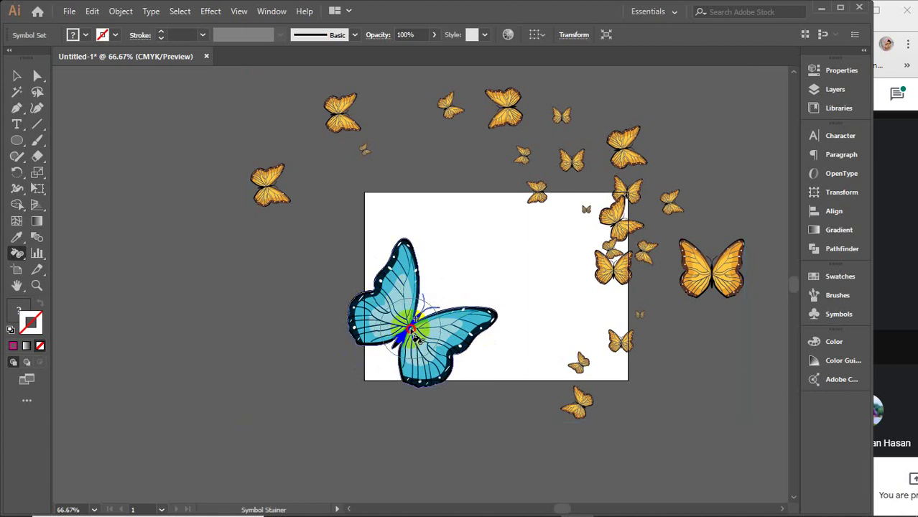
{"action": "left_click", "coordinate": [413, 338]}
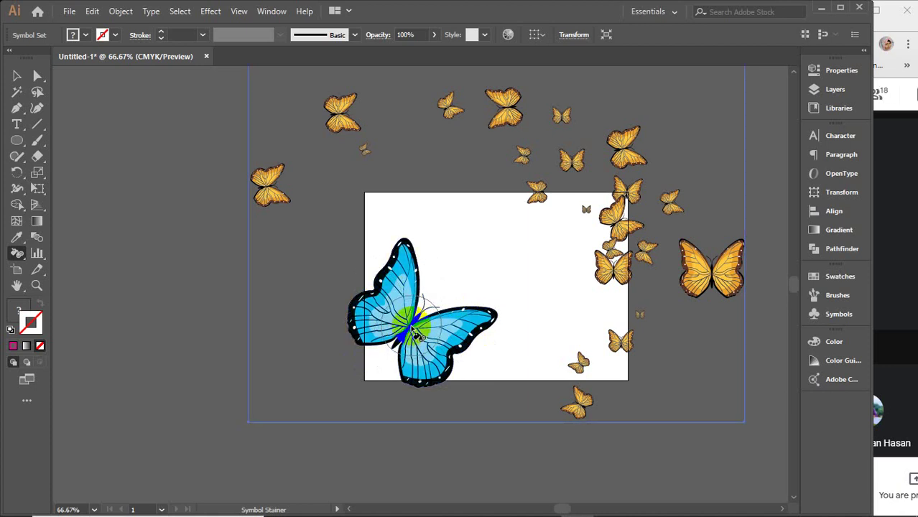
{"action": "left_click", "coordinate": [429, 362]}
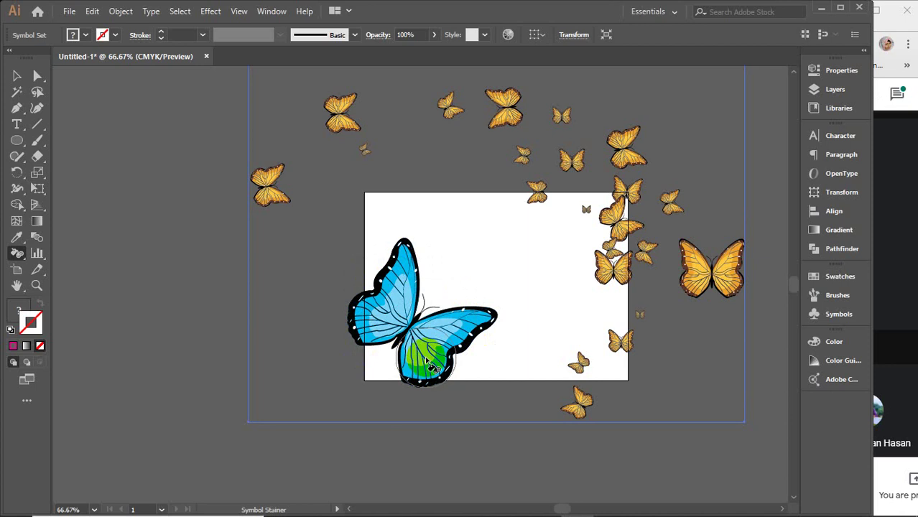
{"action": "mouse_move", "coordinate": [426, 363]}
{"action": "left_mouse_down"}
{"action": "mouse_move", "coordinate": [409, 332]}
{"action": "mouse_move", "coordinate": [415, 324]}
{"action": "left_mouse_up"}
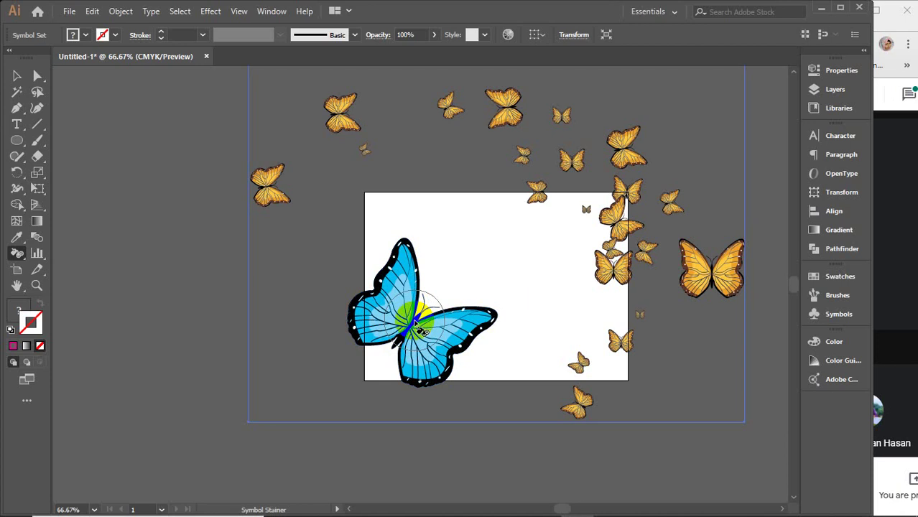
{"action": "left_click_drag", "start_coordinate": [416, 324], "coordinate": [415, 324]}
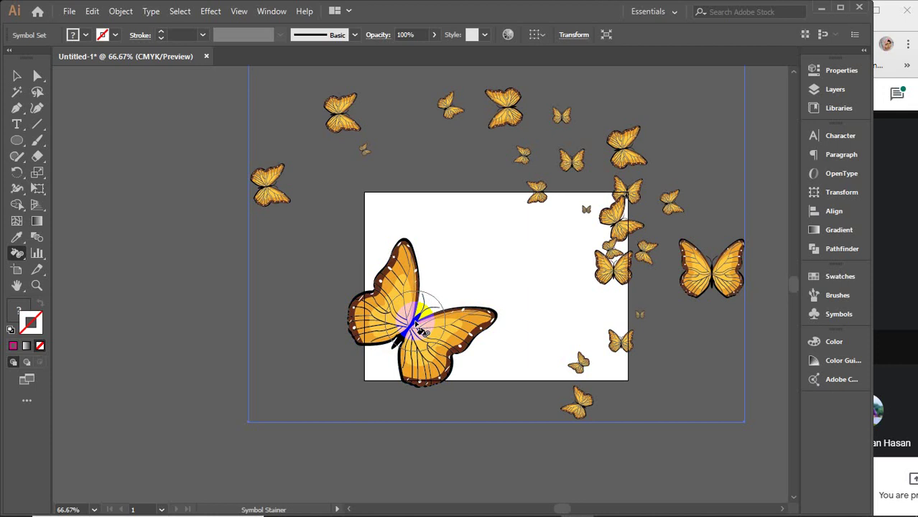
With the Symbol Screener, fade the large butterfly nearly transparent, then restore some opacity.
{"action": "left_click", "coordinate": [18, 263]}
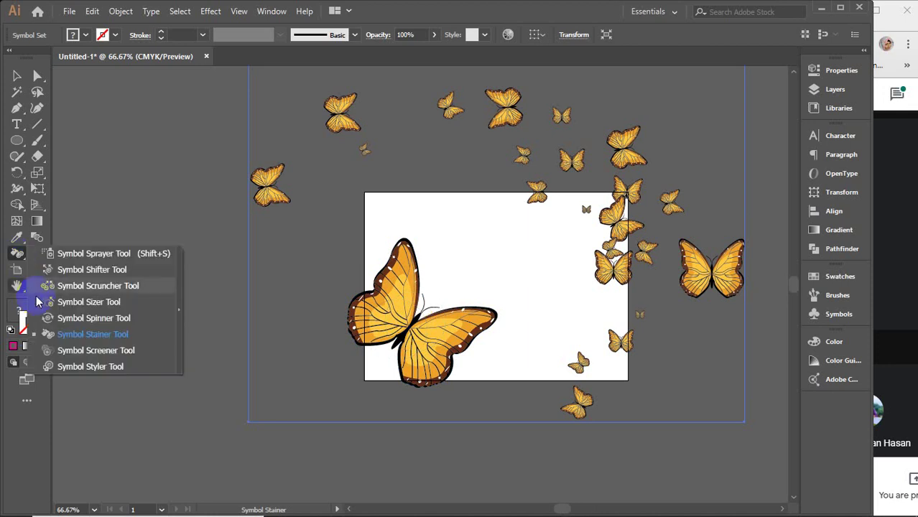
{"action": "left_click", "coordinate": [94, 349]}
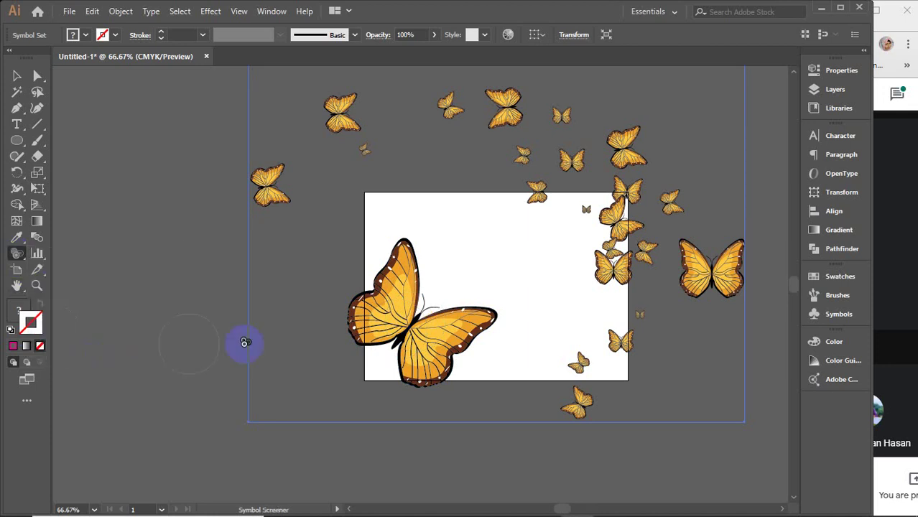
{"action": "left_click_drag", "start_coordinate": [244, 342], "coordinate": [408, 332]}
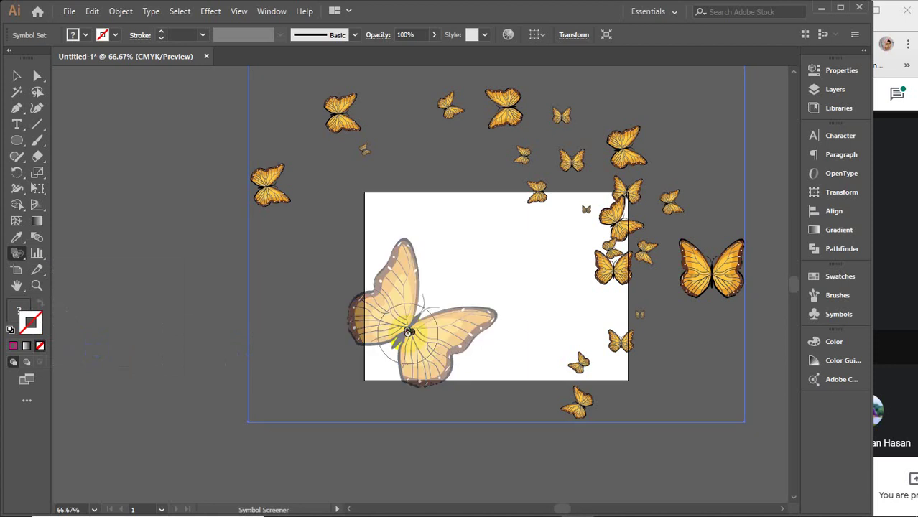
{"action": "left_click_drag", "start_coordinate": [408, 331], "coordinate": [408, 332]}
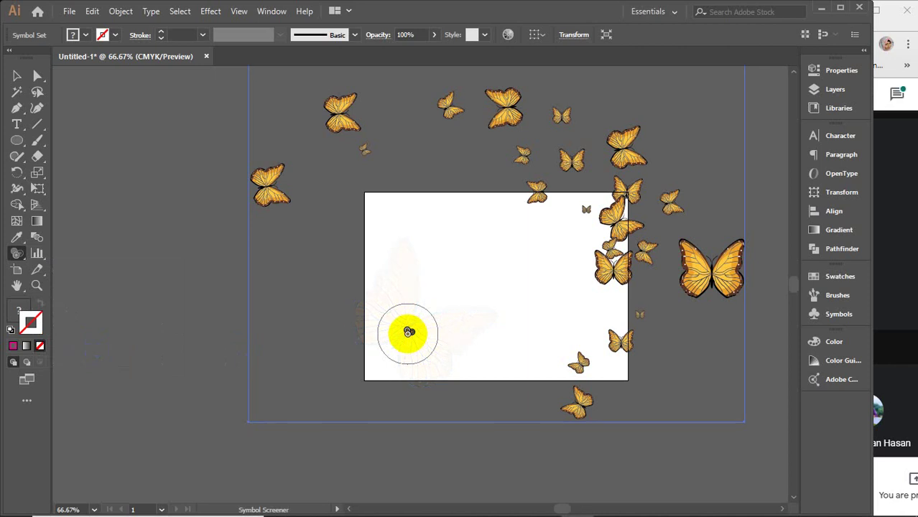
{"action": "left_click_drag", "start_coordinate": [408, 332], "coordinate": [408, 332]}
{"action": "left_click_drag", "start_coordinate": [364, 369], "coordinate": [459, 343]}
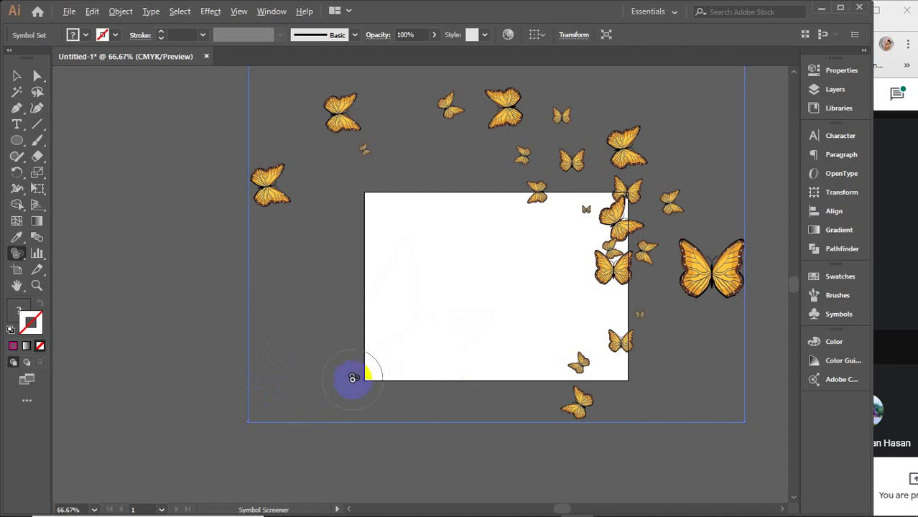
Fade the large butterfly again, then delete the entire butterfly symbol set.
{"action": "left_click_drag", "start_coordinate": [353, 378], "coordinate": [412, 325]}
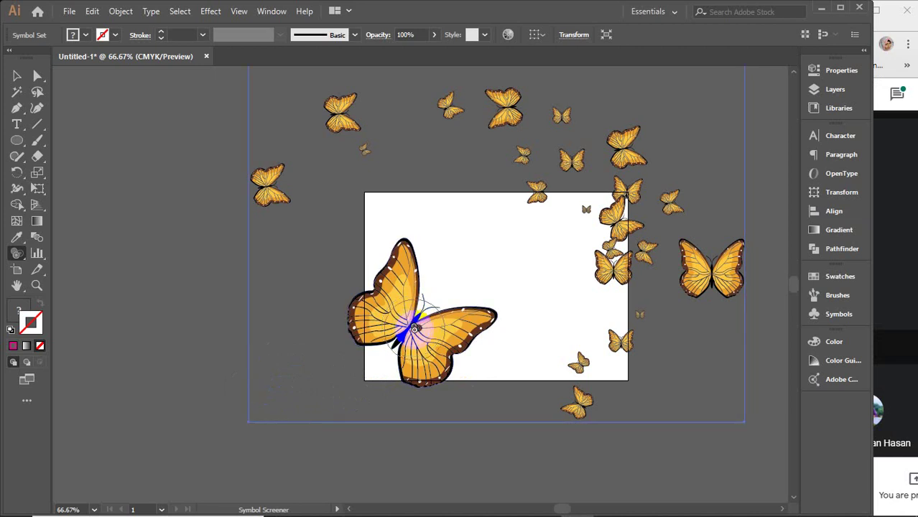
{"action": "left_click_drag", "start_coordinate": [415, 328], "coordinate": [412, 334]}
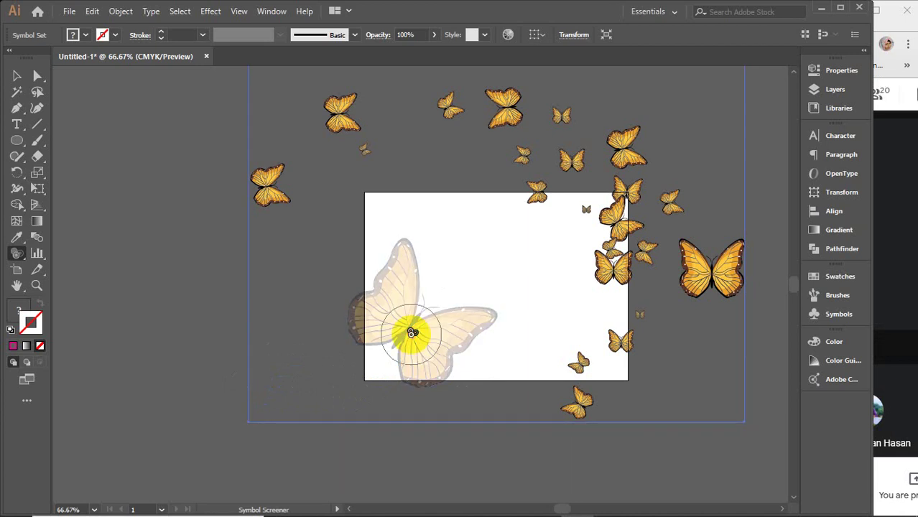
{"action": "left_click_drag", "start_coordinate": [412, 332], "coordinate": [412, 332]}
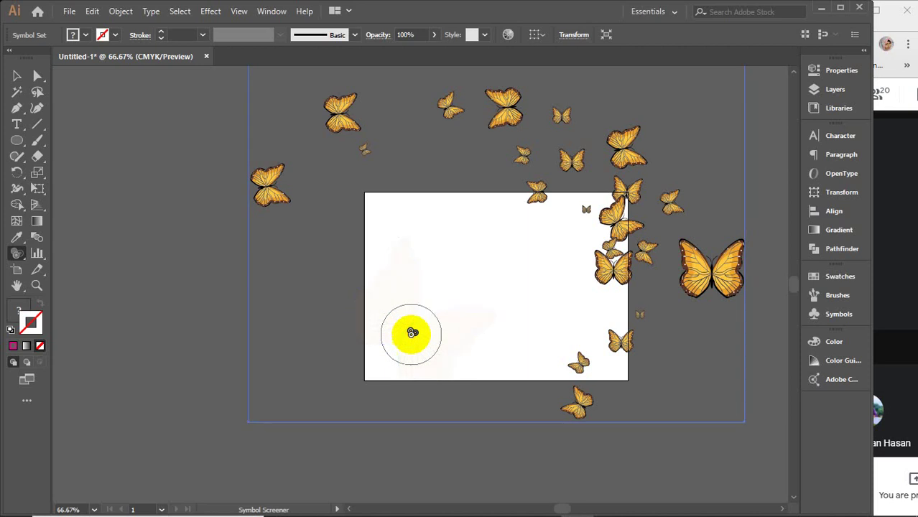
{"action": "mouse_move", "coordinate": [412, 332]}
{"action": "left_mouse_down"}
{"action": "mouse_move", "coordinate": [381, 392]}
{"action": "mouse_move", "coordinate": [424, 342]}
{"action": "mouse_move", "coordinate": [412, 329]}
{"action": "mouse_move", "coordinate": [388, 368]}
{"action": "mouse_move", "coordinate": [356, 373]}
{"action": "left_mouse_up"}
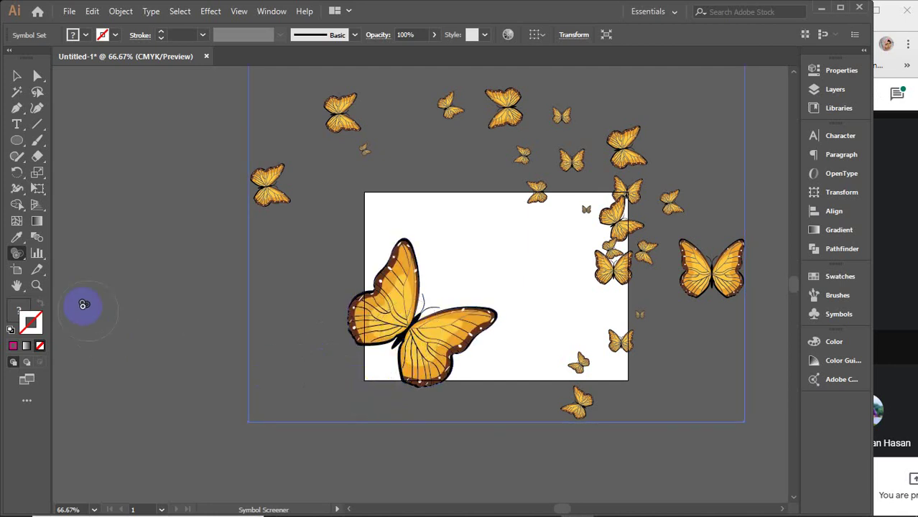
{"action": "key", "text": "Delete"}
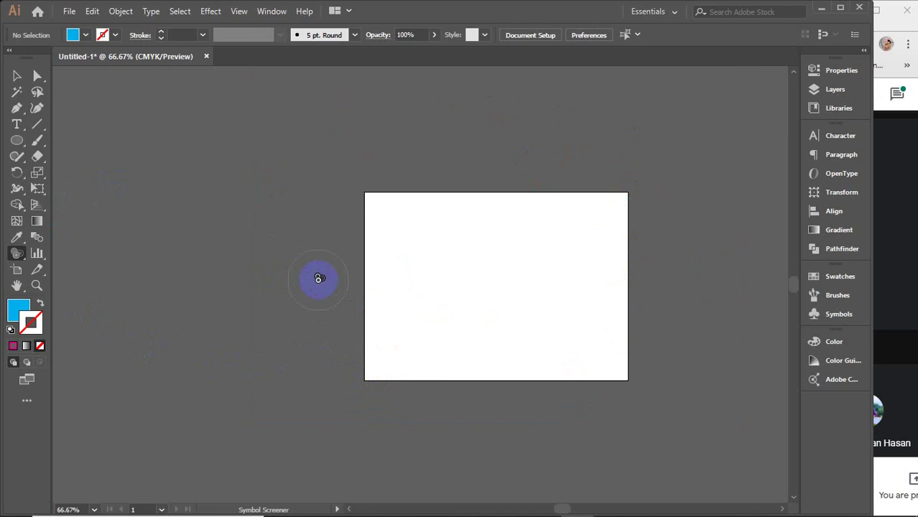
{"action": "left_click_drag", "start_coordinate": [17, 253], "coordinate": [43, 286]}
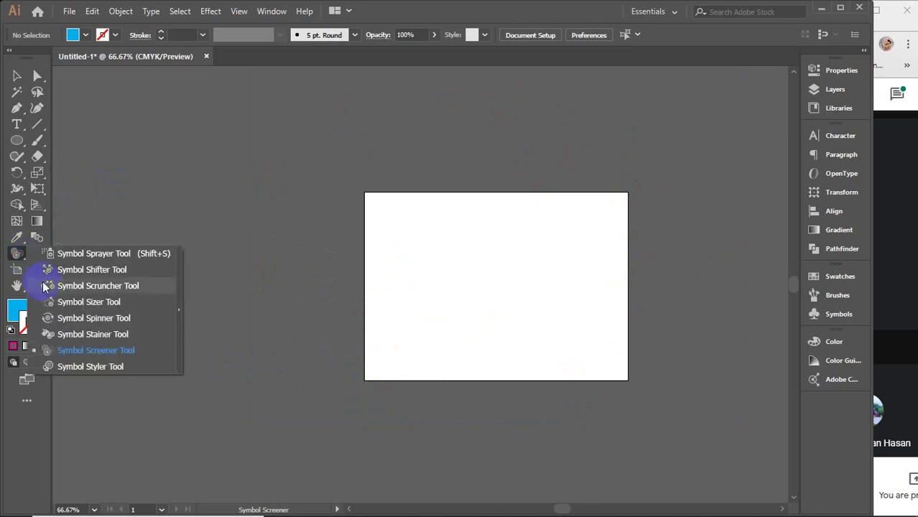
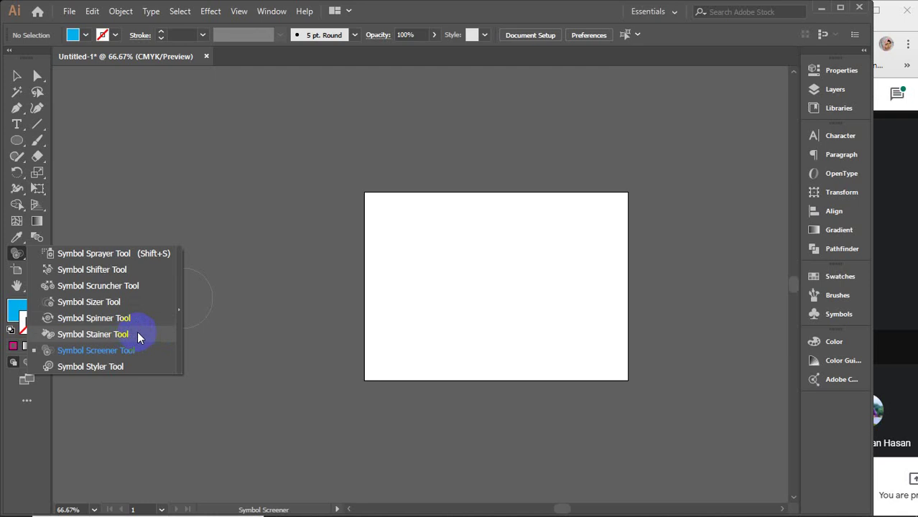
Spray a dense cluster of Trees 2 symbols onto the artboard's top-left area.
{"action": "left_click", "coordinate": [126, 253]}
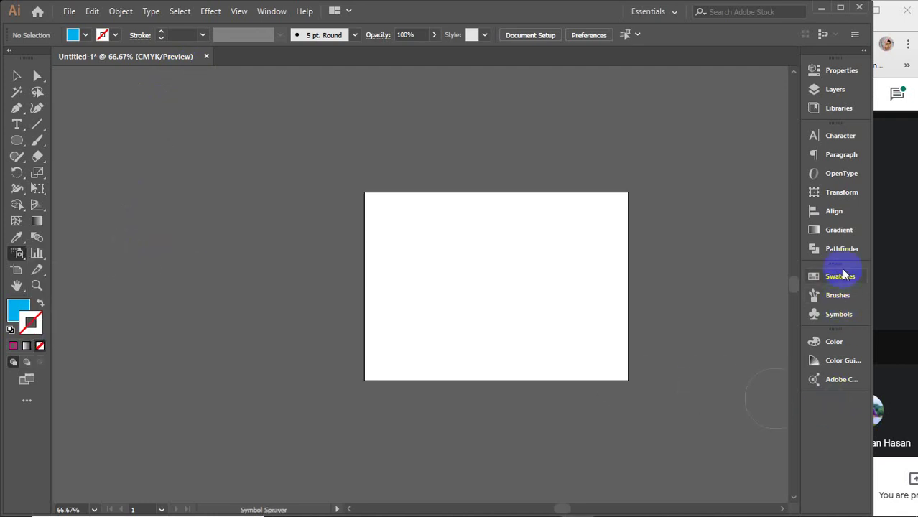
{"action": "left_click", "coordinate": [839, 314]}
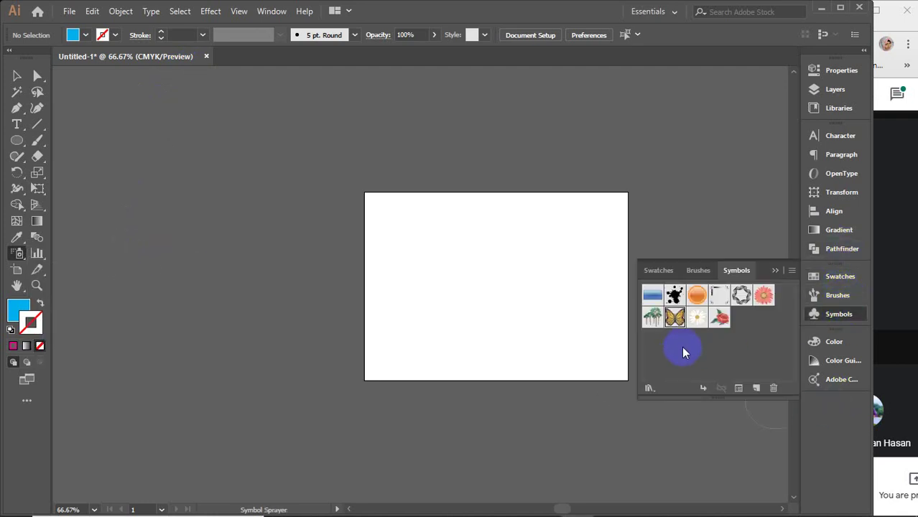
{"action": "left_click", "coordinate": [653, 319]}
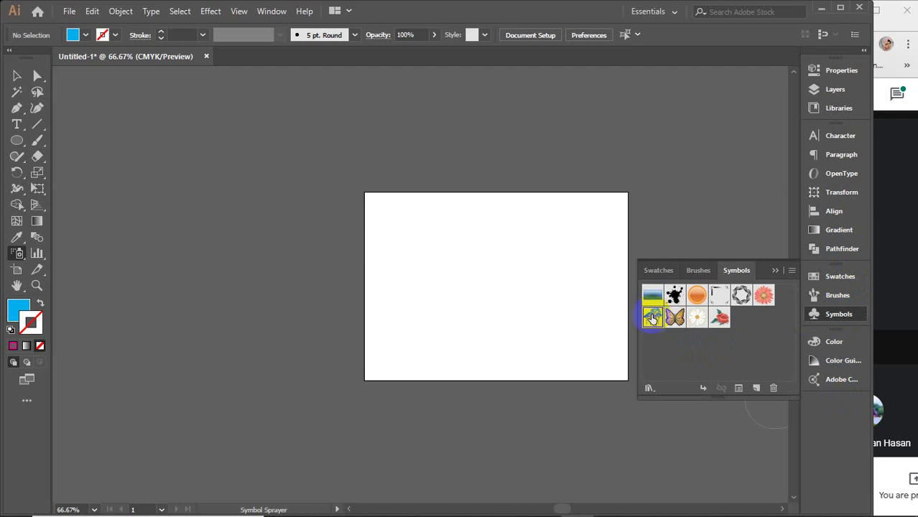
{"action": "left_click", "coordinate": [400, 228]}
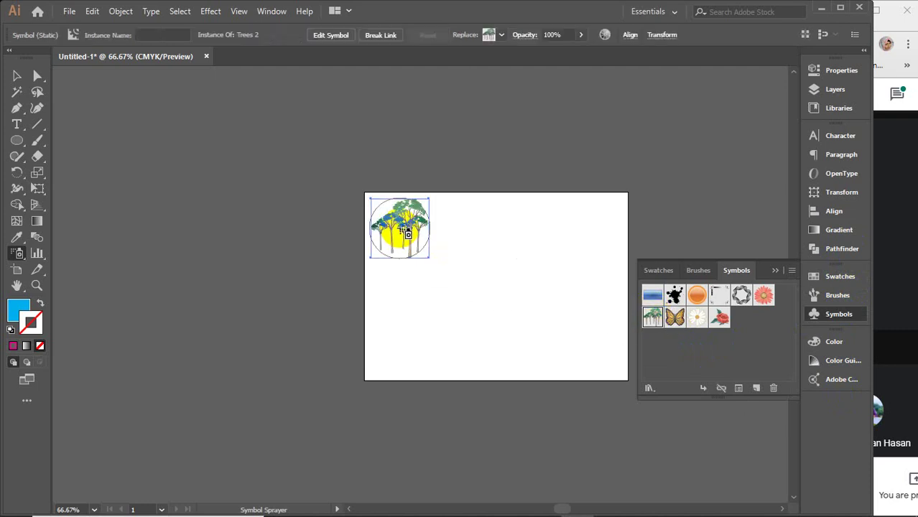
{"action": "left_click_drag", "start_coordinate": [389, 208], "coordinate": [414, 242]}
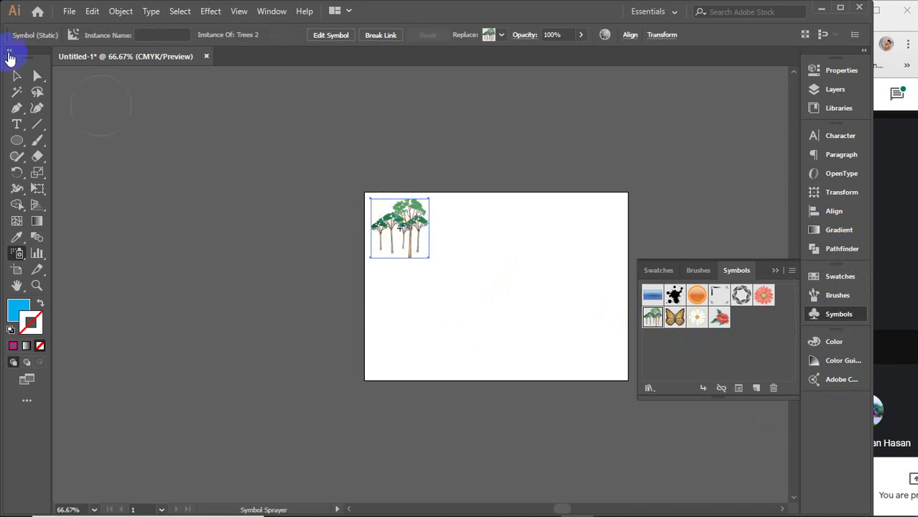
Zoom in on the tree cluster and deselect it.
{"action": "left_click", "coordinate": [16, 75]}
{"action": "key", "text": "ctrl+equal"}
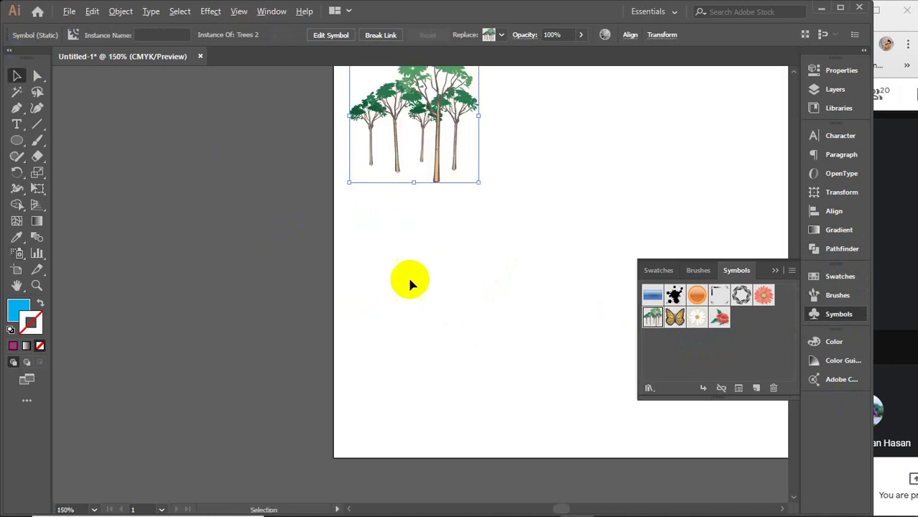
{"action": "key", "text": "ctrl+equal"}
{"action": "mouse_move", "coordinate": [406, 209]}
{"action": "left_mouse_down"}
{"action": "mouse_move", "coordinate": [346, 207]}
{"action": "mouse_move", "coordinate": [363, 152]}
{"action": "mouse_move", "coordinate": [407, 153]}
{"action": "mouse_move", "coordinate": [404, 181]}
{"action": "left_mouse_up"}
{"action": "left_click", "coordinate": [420, 322]}
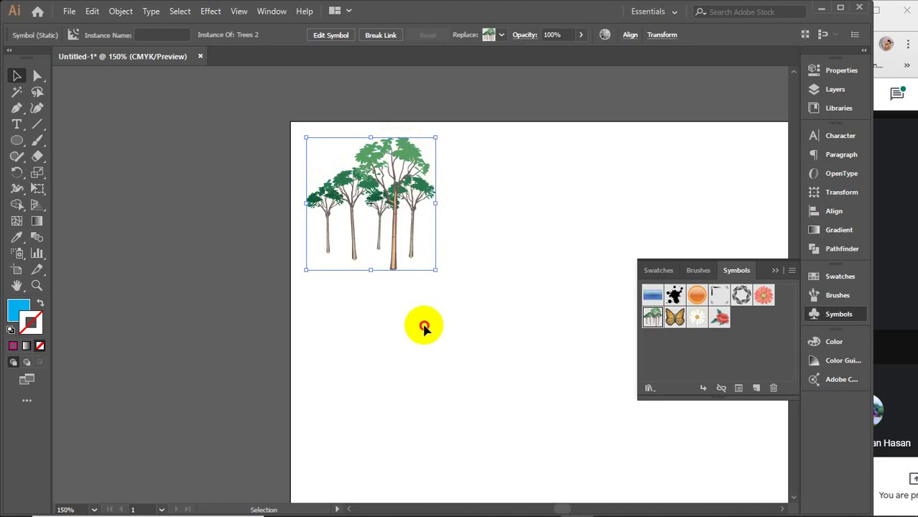
Spray a butterfly symbol below the trees and check the butterfly and tree instances.
{"action": "left_click", "coordinate": [18, 254]}
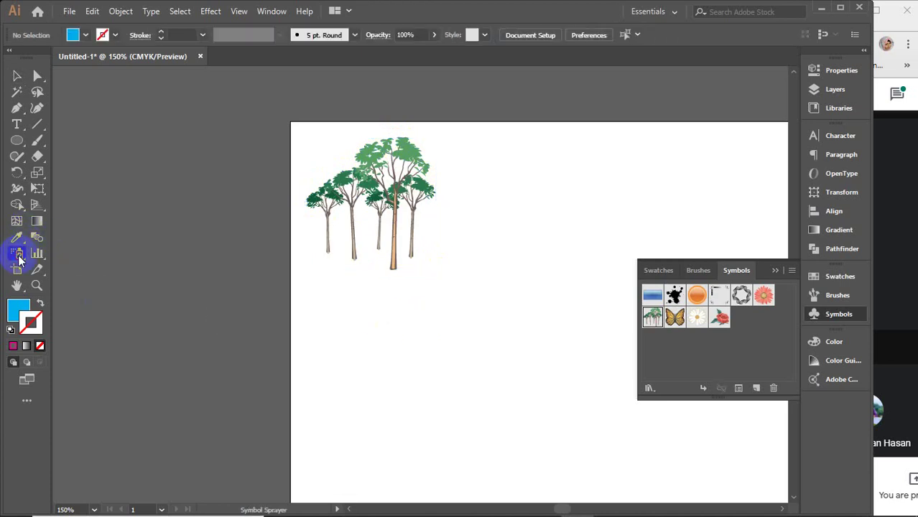
{"action": "left_click_drag", "start_coordinate": [324, 364], "coordinate": [592, 369]}
{"action": "left_click", "coordinate": [676, 317]}
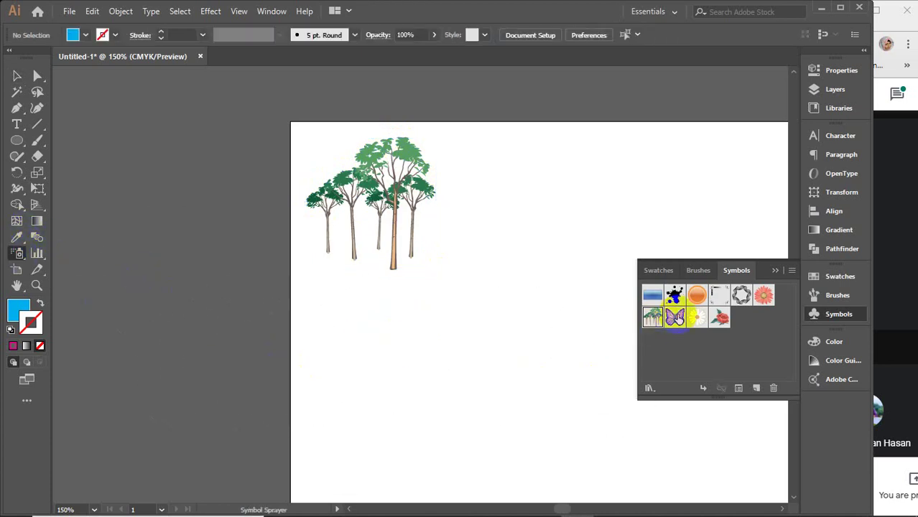
{"action": "left_click", "coordinate": [428, 364]}
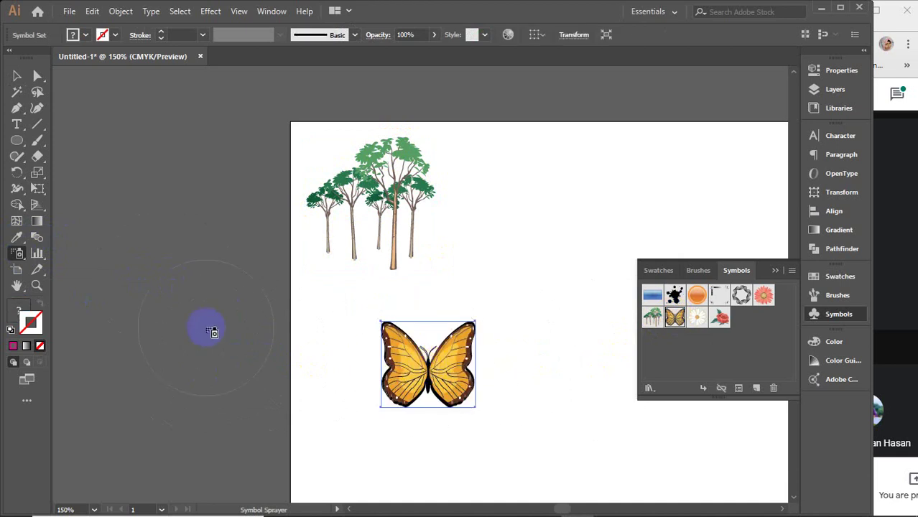
{"action": "left_click", "coordinate": [17, 76]}
{"action": "left_click", "coordinate": [224, 226]}
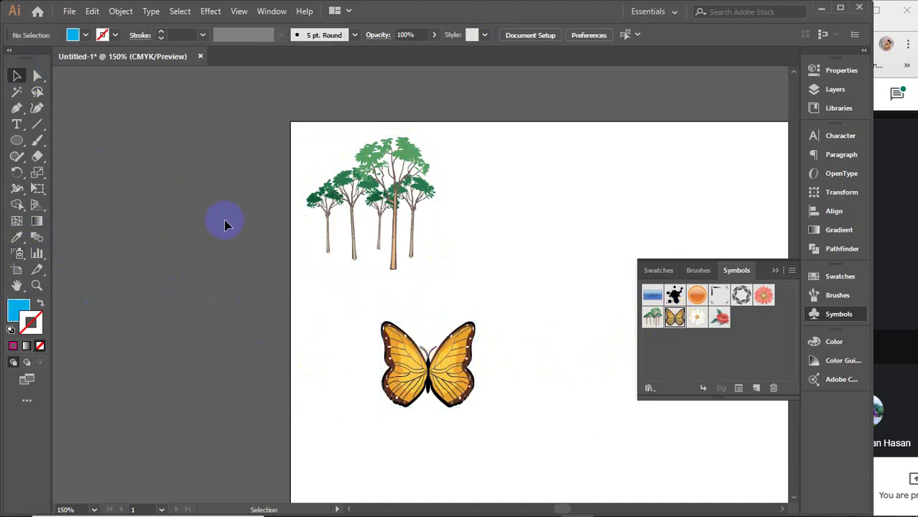
{"action": "left_click", "coordinate": [435, 341]}
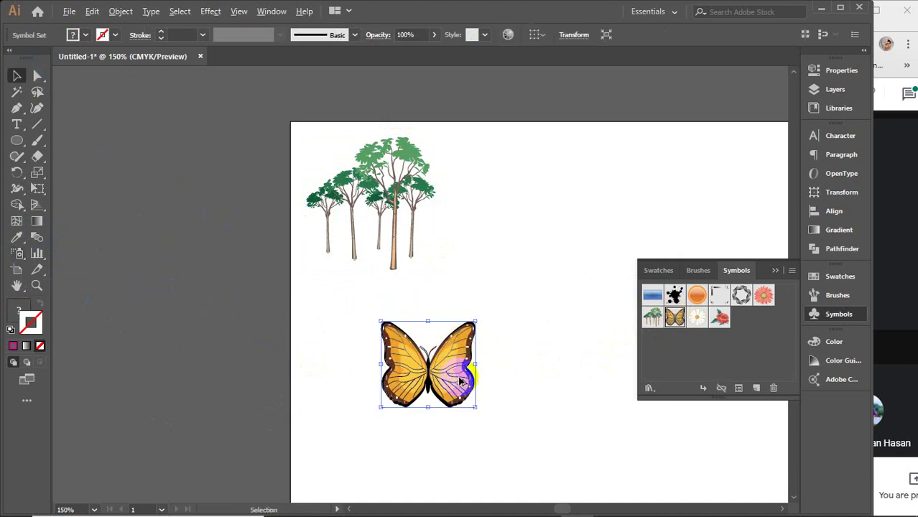
{"action": "scroll", "coordinate": [459, 381], "scroll_direction": "up", "scroll_amount": 2}
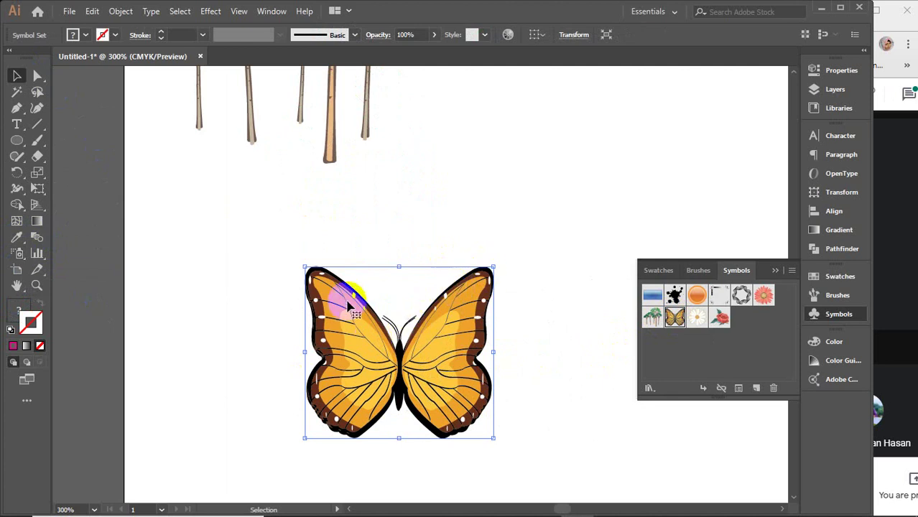
{"action": "scroll", "coordinate": [420, 359], "scroll_direction": "down", "scroll_amount": 2}
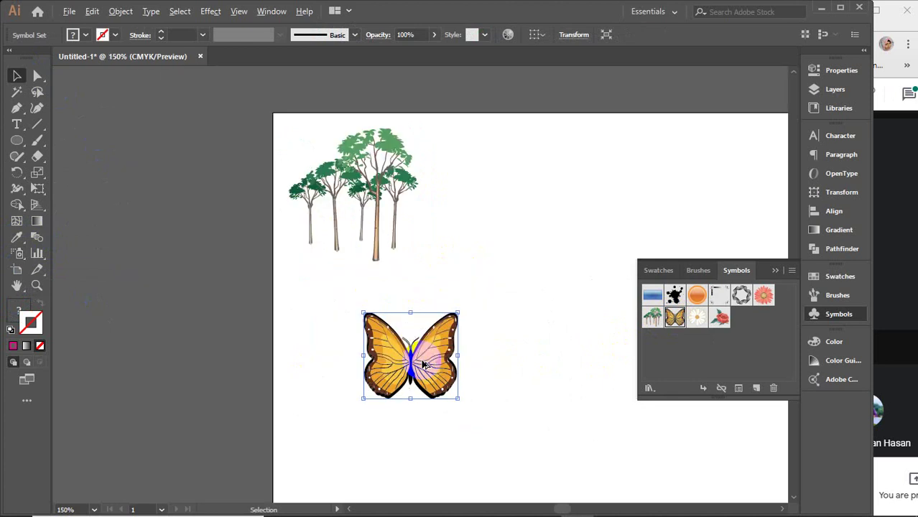
{"action": "left_click", "coordinate": [375, 183]}
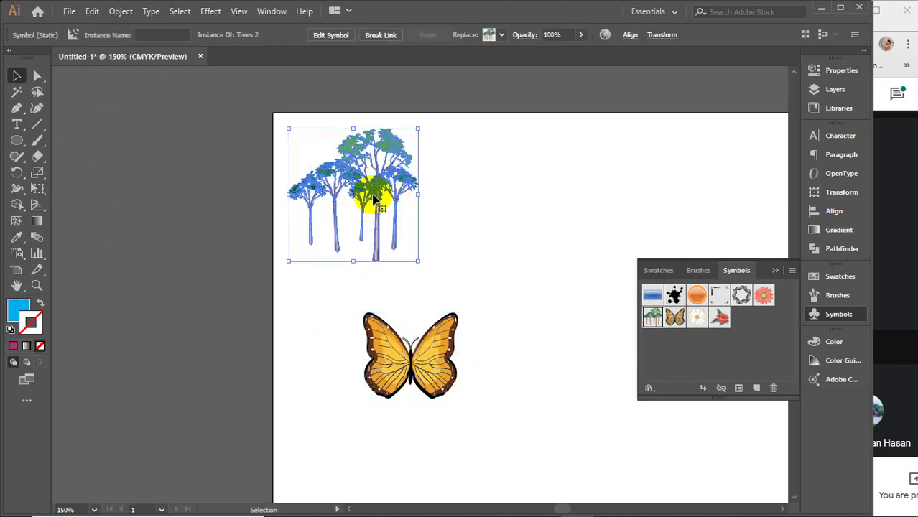
{"action": "left_click", "coordinate": [272, 349]}
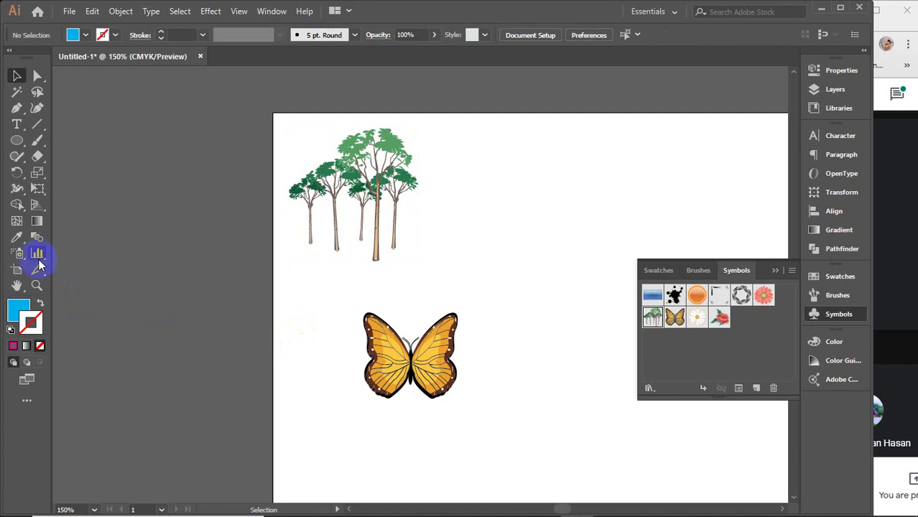
Spray a Red Rose symbol to the right of the trees.
{"action": "left_click", "coordinate": [18, 252]}
{"action": "left_click", "coordinate": [747, 297]}
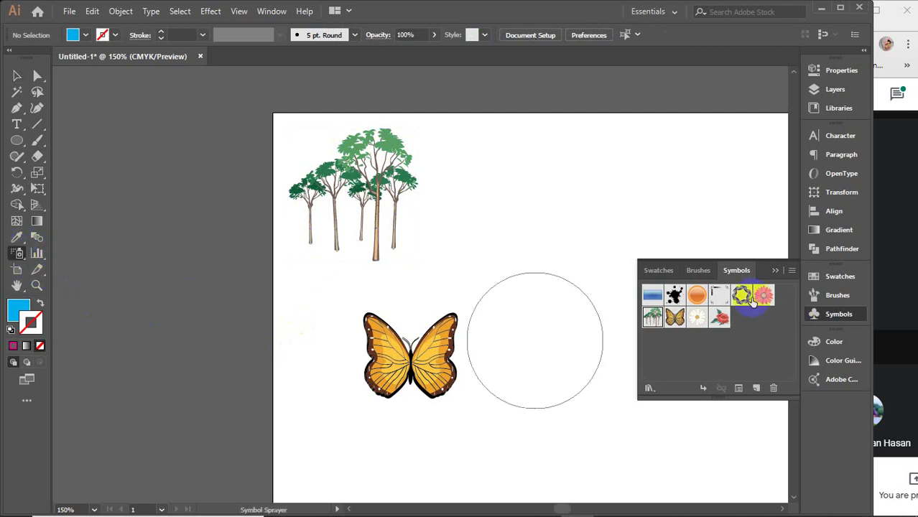
{"action": "left_click", "coordinate": [719, 317]}
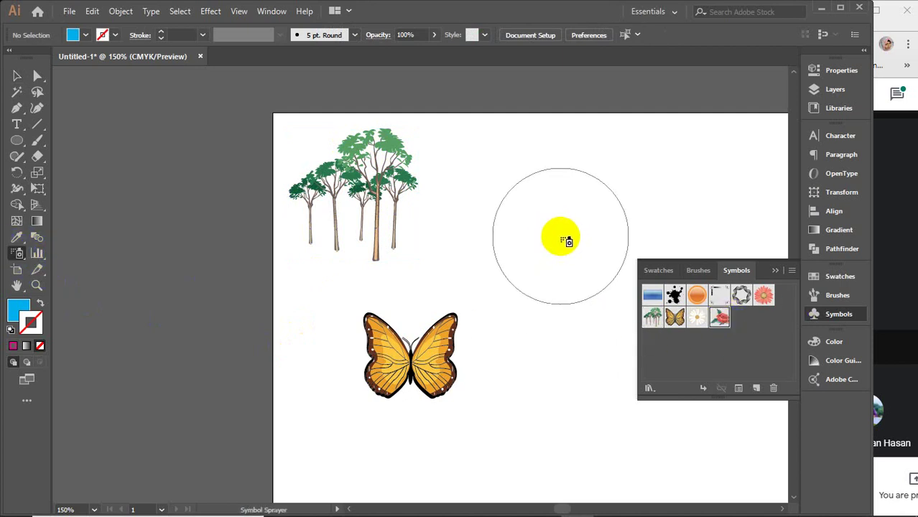
{"action": "left_click", "coordinate": [566, 241]}
{"action": "left_click", "coordinate": [17, 76]}
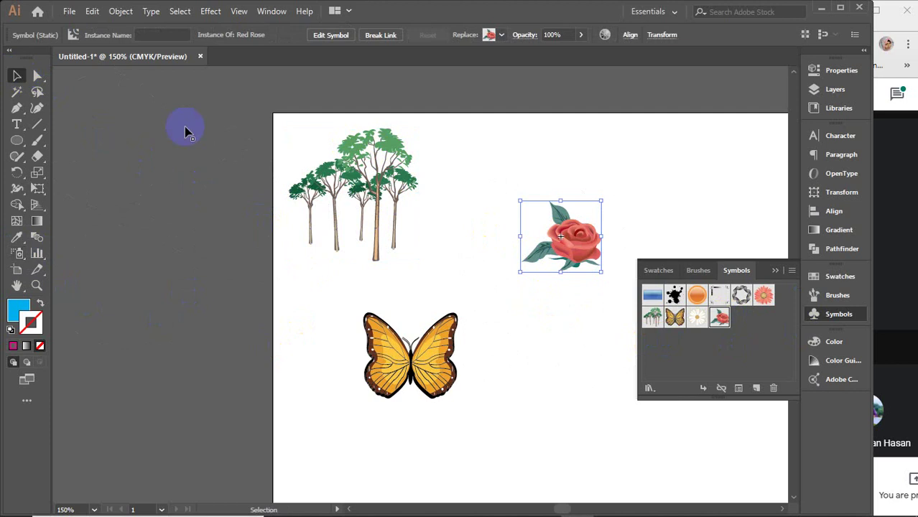
{"action": "scroll", "coordinate": [570, 204], "scroll_direction": "up", "scroll_amount": 3}
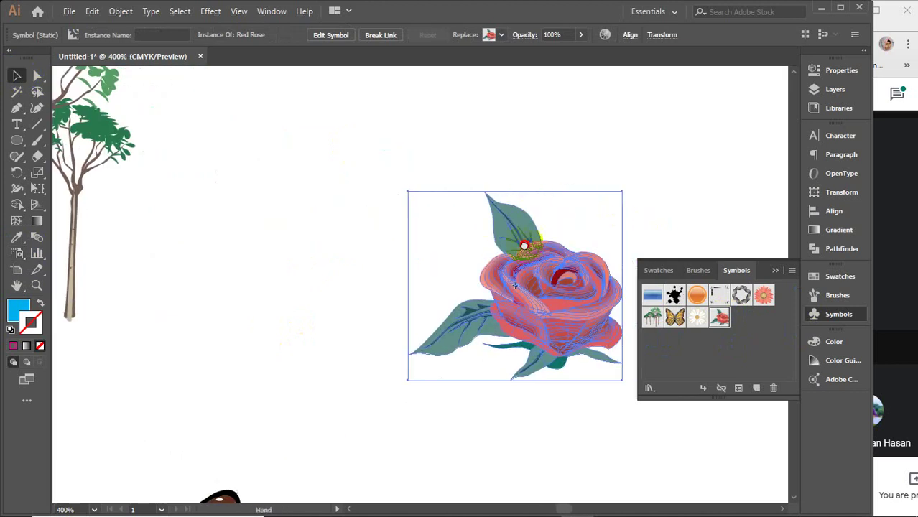
{"action": "left_click_drag", "start_coordinate": [524, 246], "coordinate": [329, 233]}
{"action": "left_click", "coordinate": [553, 236]}
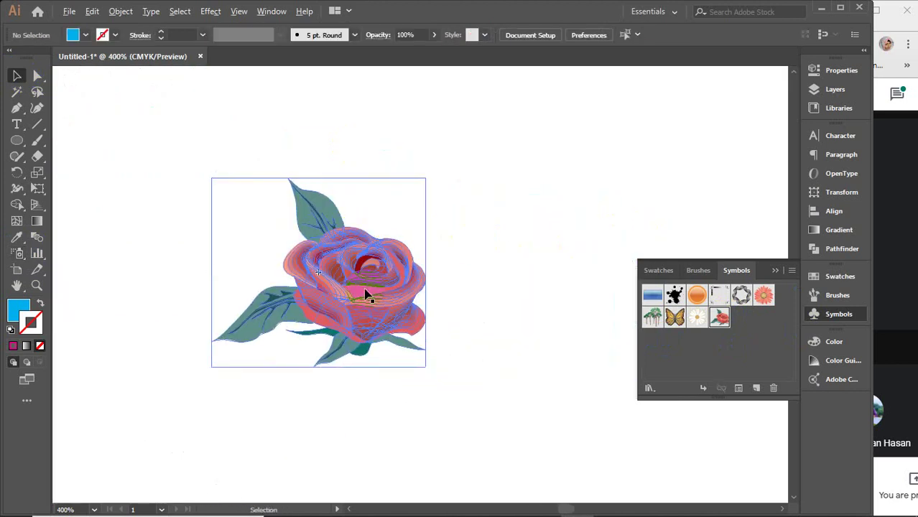
Reposition the view and select the rose instance for symbol styling.
{"action": "scroll", "coordinate": [367, 294], "scroll_direction": "up", "scroll_amount": 3}
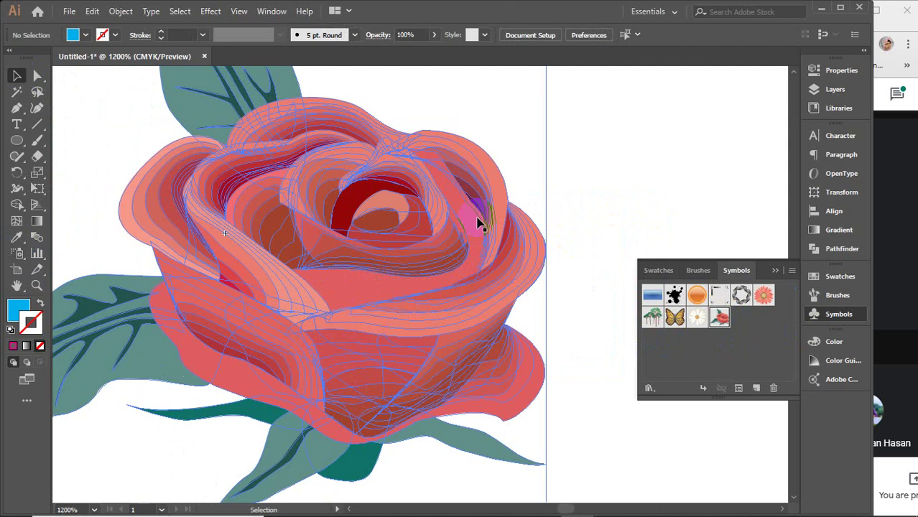
{"action": "scroll", "coordinate": [363, 267], "scroll_direction": "left", "scroll_amount": 3}
{"action": "scroll", "coordinate": [362, 267], "scroll_direction": "down", "scroll_amount": 1}
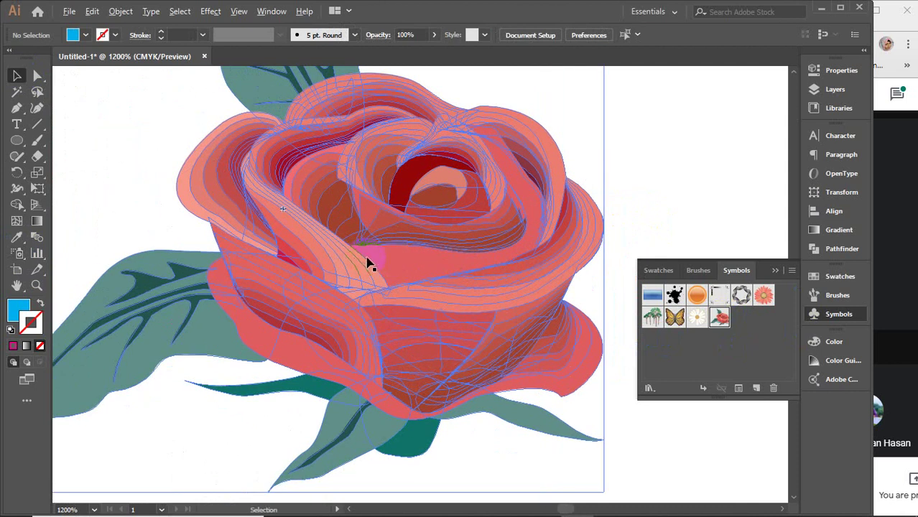
{"action": "scroll", "coordinate": [366, 263], "scroll_direction": "down", "scroll_amount": 2}
{"action": "scroll", "coordinate": [368, 260], "scroll_direction": "down", "scroll_amount": 1}
{"action": "scroll", "coordinate": [368, 260], "scroll_direction": "down", "scroll_amount": 1}
{"action": "scroll", "coordinate": [368, 260], "scroll_direction": "down", "scroll_amount": 1}
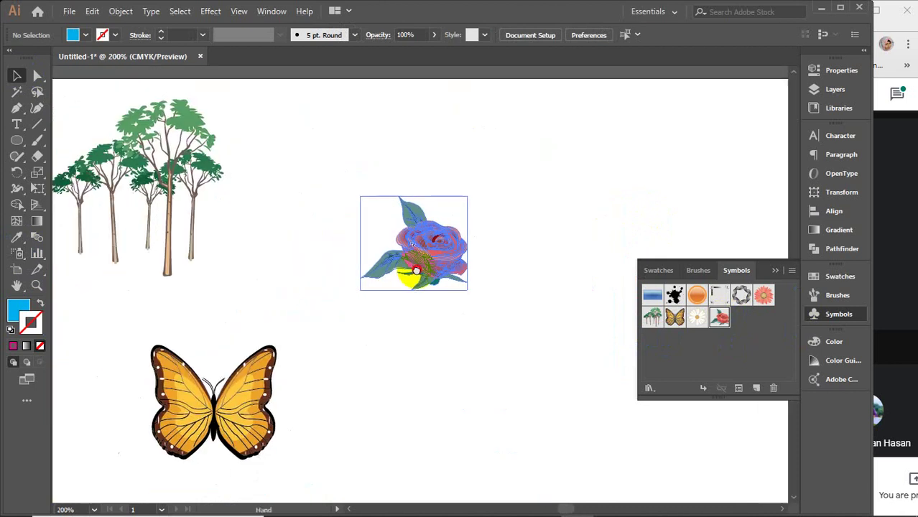
{"action": "left_click", "coordinate": [195, 154]}
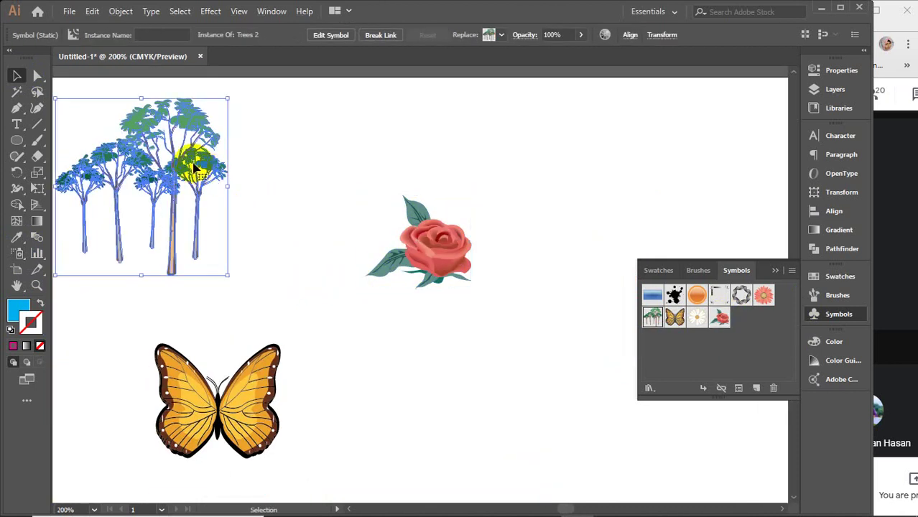
{"action": "left_click", "coordinate": [392, 239]}
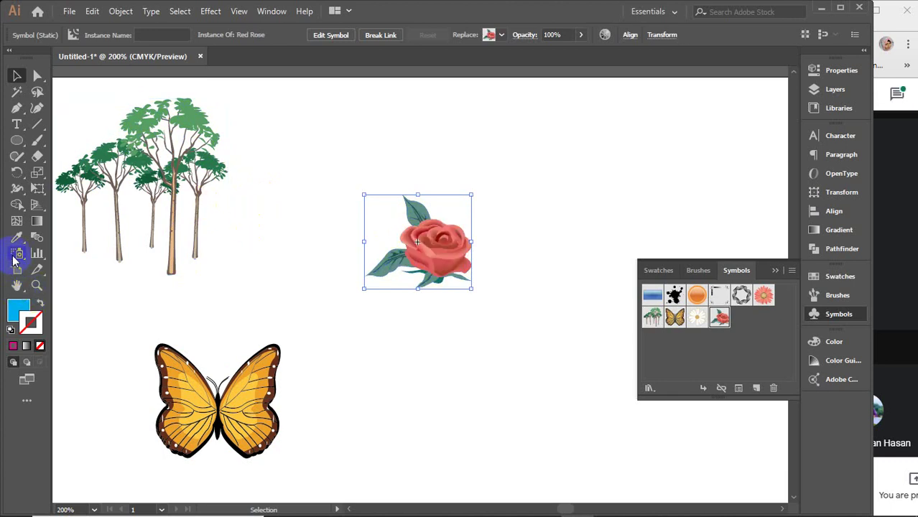
{"action": "left_click_drag", "start_coordinate": [18, 253], "coordinate": [111, 373]}
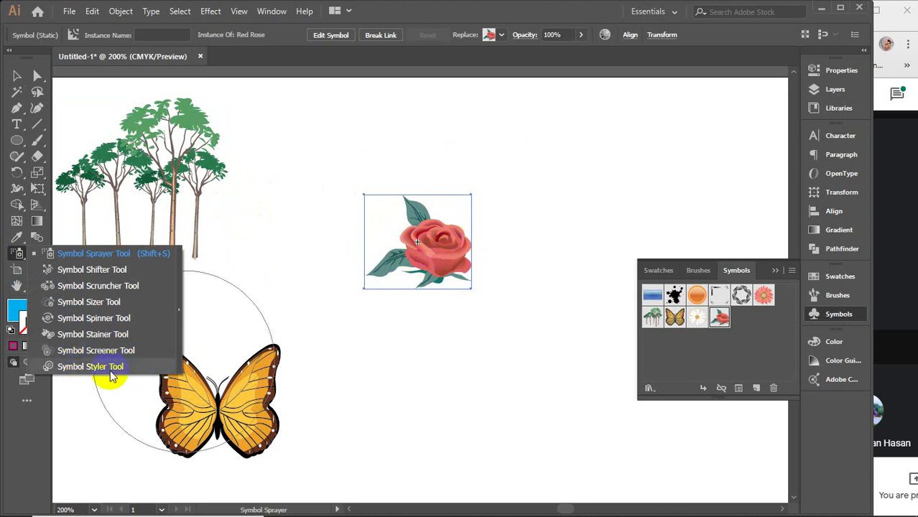
Try the Symbol Styler on the rose and dismiss the missing-style warning.
{"action": "left_click", "coordinate": [89, 368]}
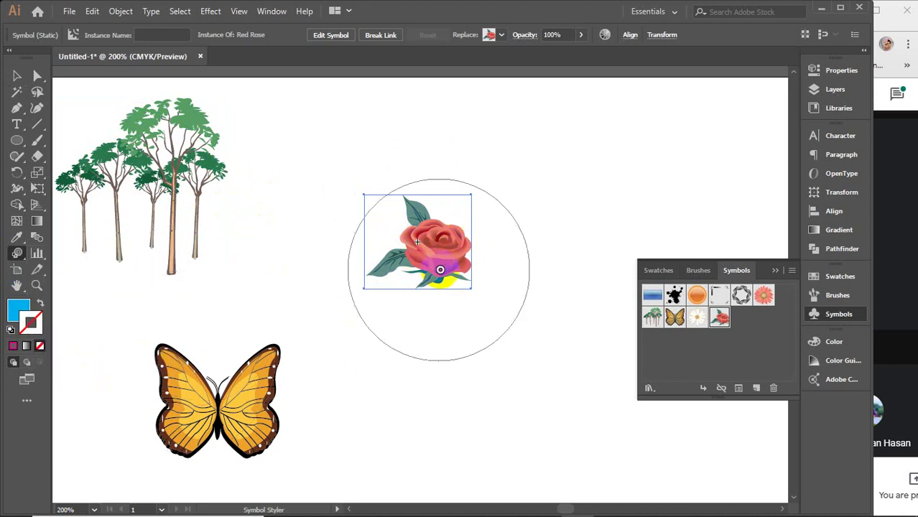
{"action": "left_click", "coordinate": [452, 246]}
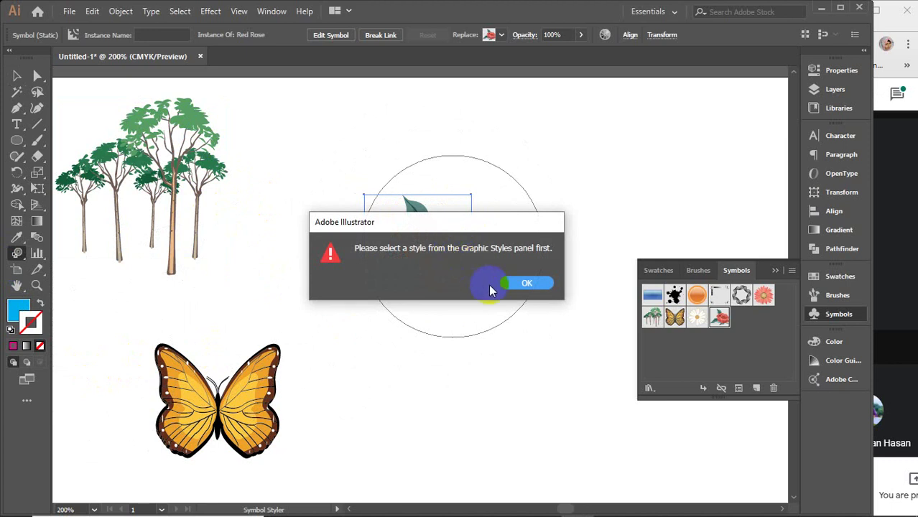
{"action": "left_click", "coordinate": [514, 284]}
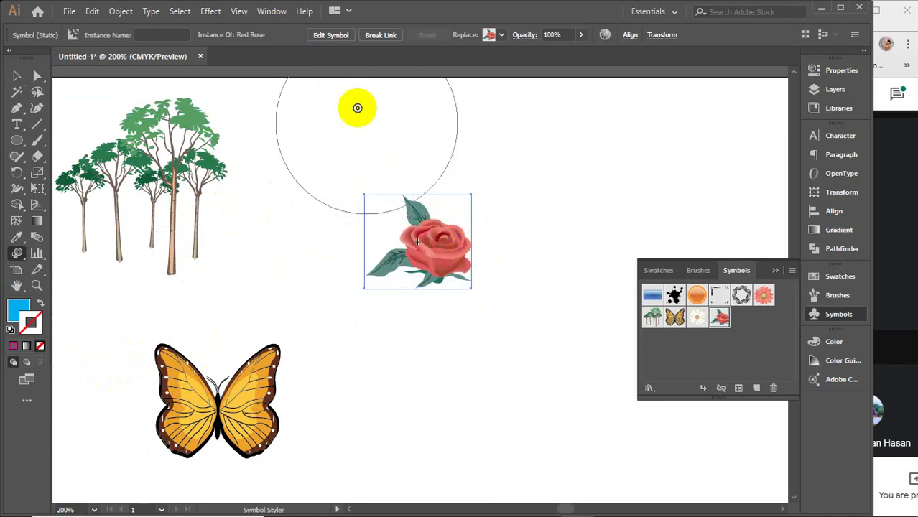
Show the Graphic Styles panel from the Window menu and open its panel menu.
{"action": "left_click", "coordinate": [273, 12]}
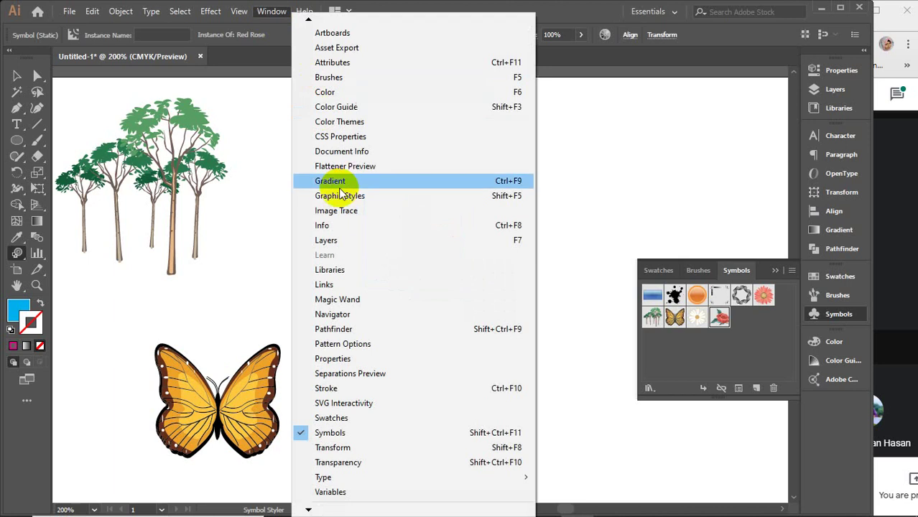
{"action": "left_click", "coordinate": [364, 196]}
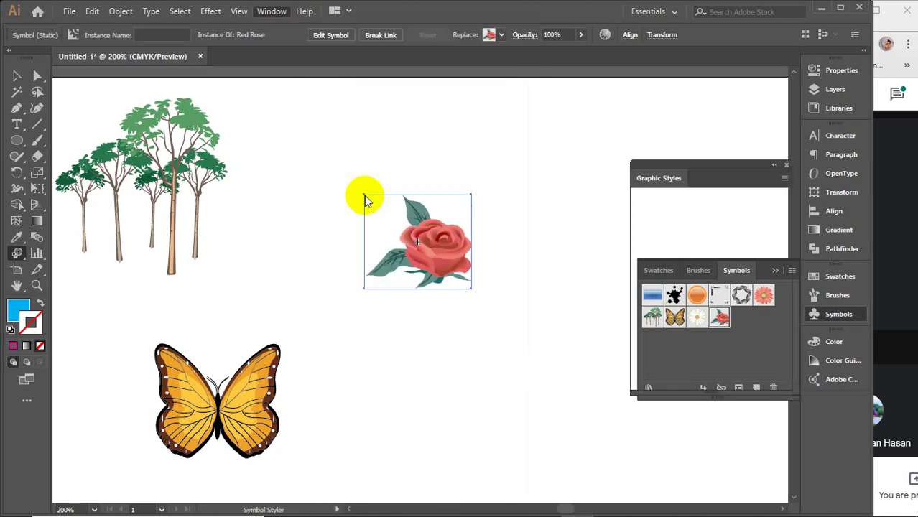
{"action": "left_click", "coordinate": [784, 178]}
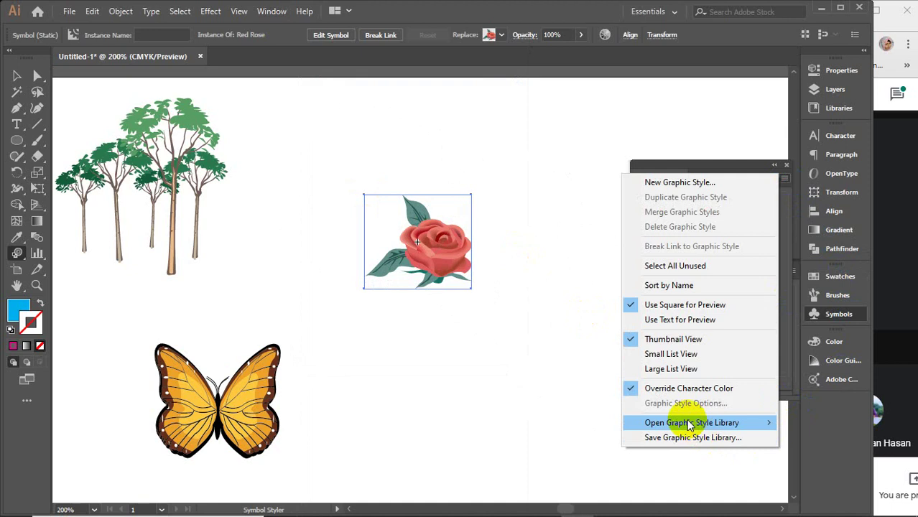
{"action": "mouse_move", "coordinate": [691, 422]}
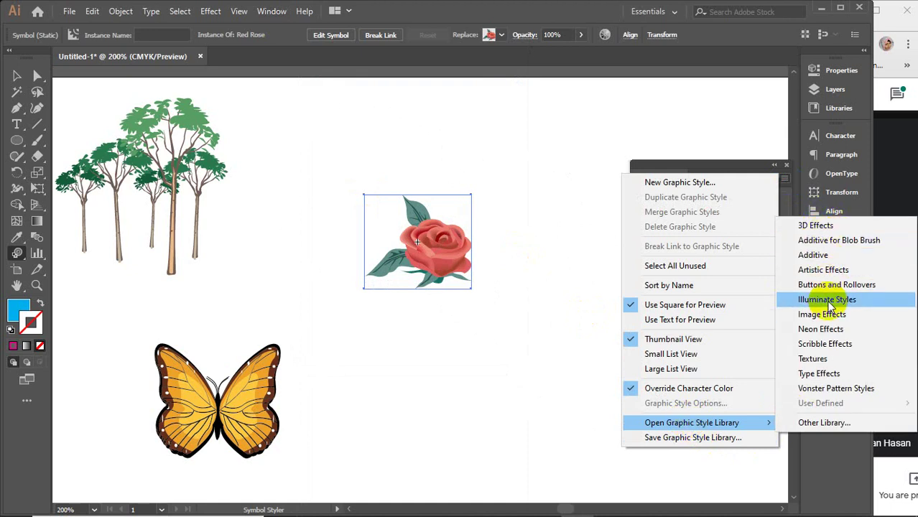
Add RGB Stucco and RGB Denim from the Textures library to Graphic Styles.
{"action": "left_click", "coordinate": [826, 358]}
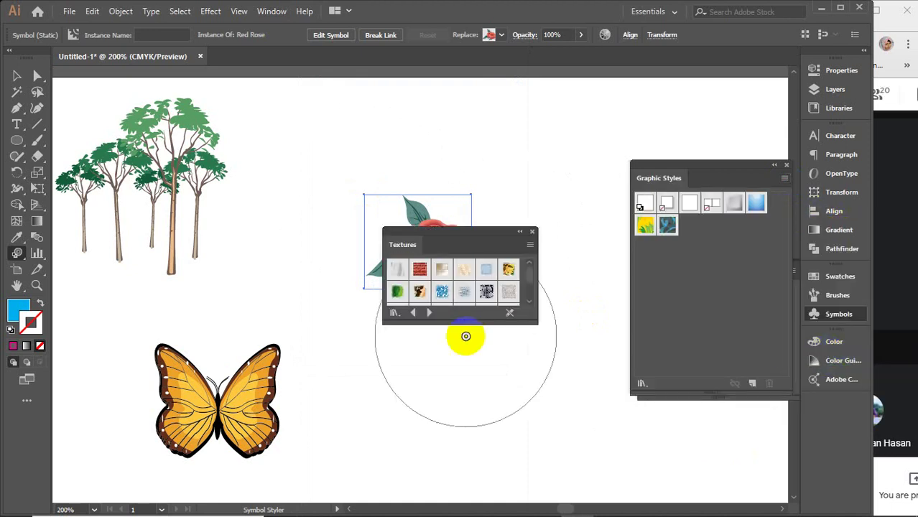
{"action": "left_click_drag", "start_coordinate": [536, 323], "coordinate": [582, 403]}
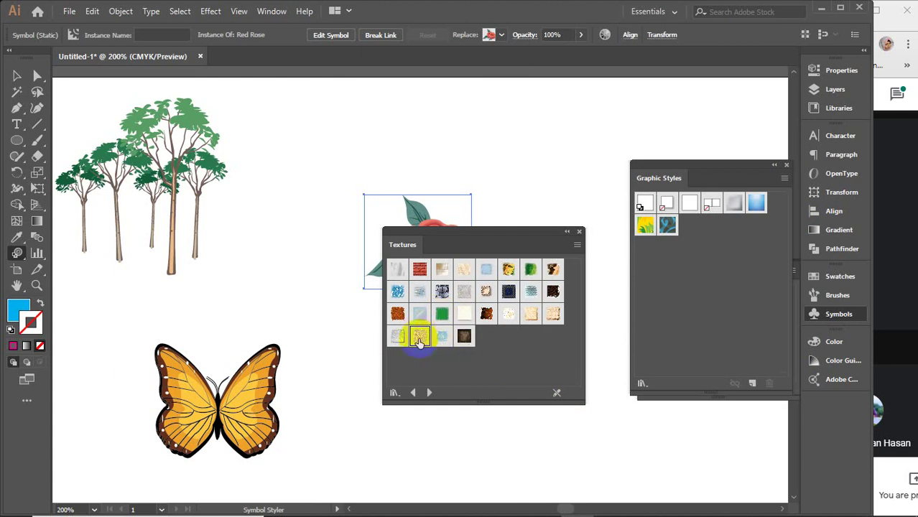
{"action": "mouse_move", "coordinate": [421, 340]}
{"action": "left_mouse_down"}
{"action": "mouse_move", "coordinate": [539, 364]}
{"action": "mouse_move", "coordinate": [689, 212]}
{"action": "left_mouse_up"}
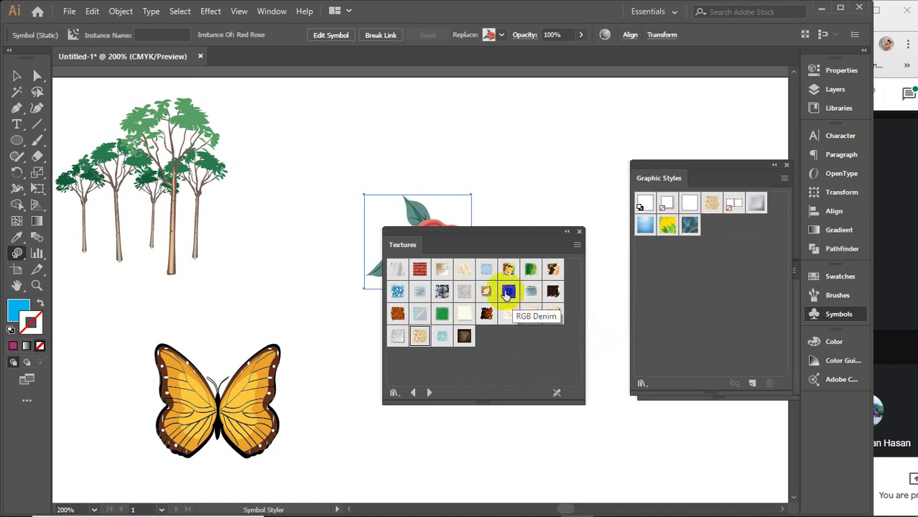
{"action": "left_click_drag", "start_coordinate": [508, 295], "coordinate": [729, 229]}
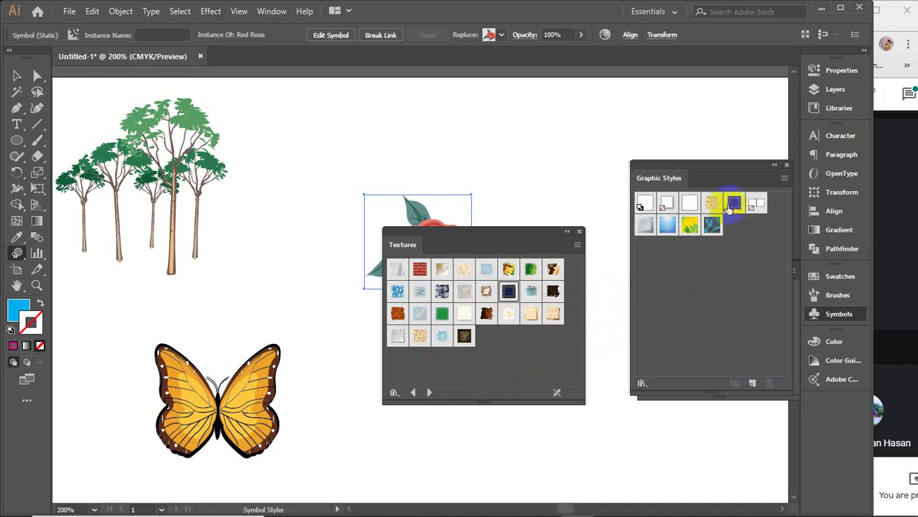
{"action": "left_click", "coordinate": [577, 232]}
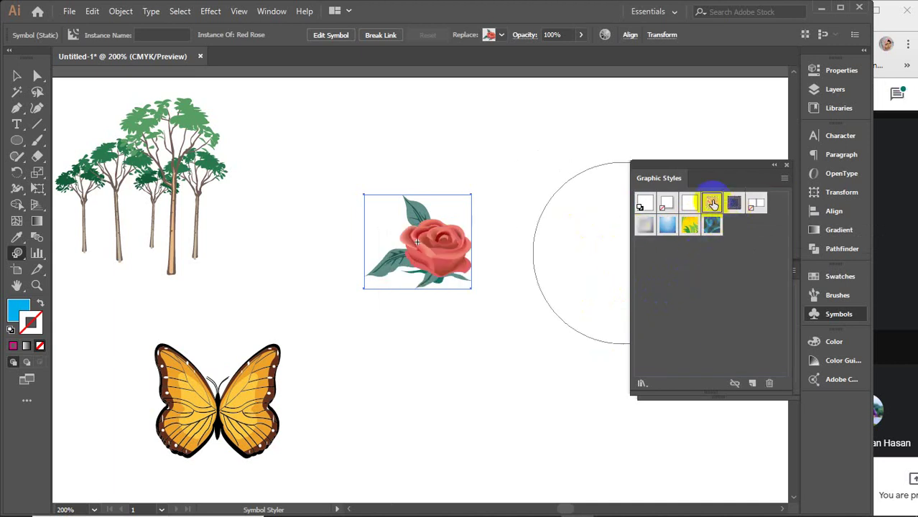
Brush the RGB Stucco style onto the rose with the Symbol Styler.
{"action": "left_click", "coordinate": [713, 204]}
{"action": "left_click", "coordinate": [426, 240]}
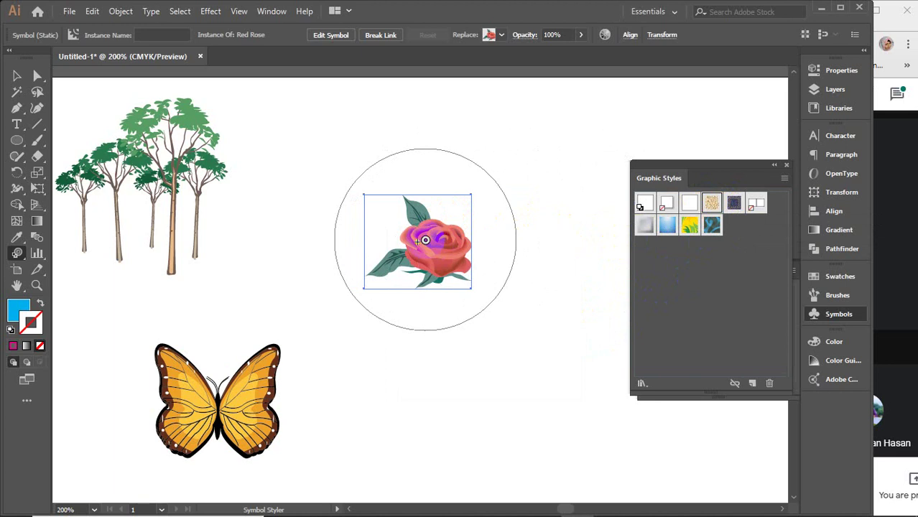
{"action": "left_click_drag", "start_coordinate": [425, 240], "coordinate": [446, 288]}
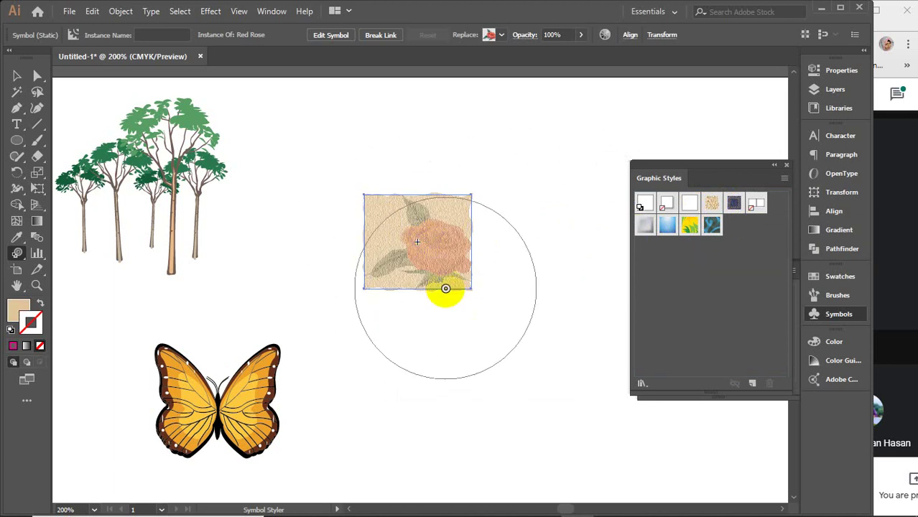
Apply the RGB Stucco style across the trees with the Symbol Styler.
{"action": "left_click", "coordinate": [16, 76]}
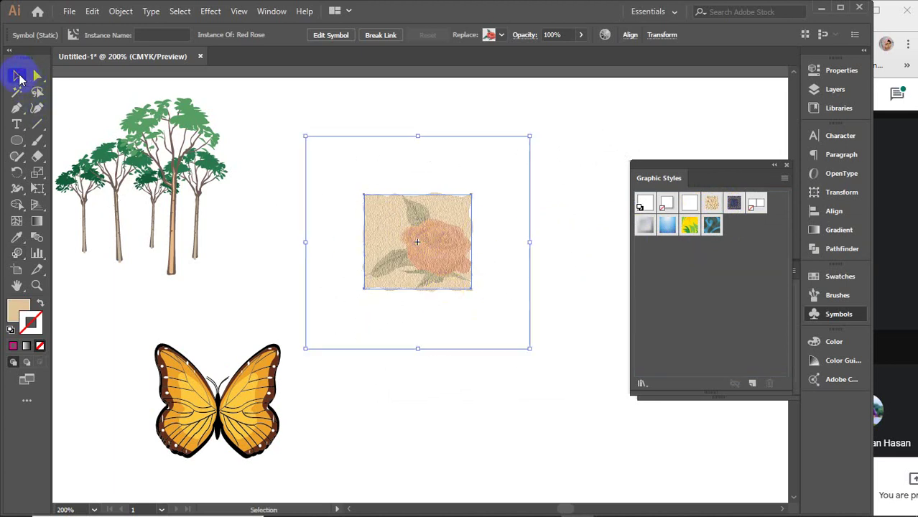
{"action": "left_click", "coordinate": [262, 250]}
{"action": "left_click_drag", "start_coordinate": [262, 250], "coordinate": [416, 267]}
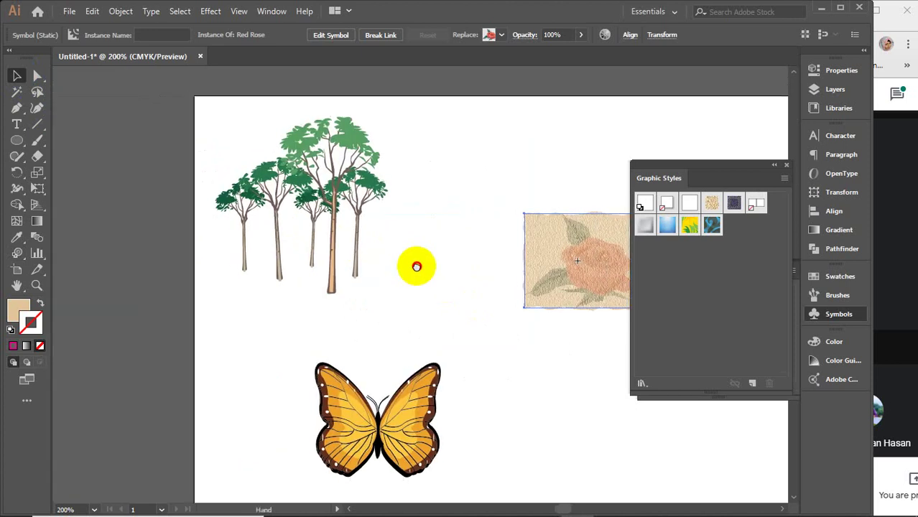
{"action": "left_click", "coordinate": [328, 166]}
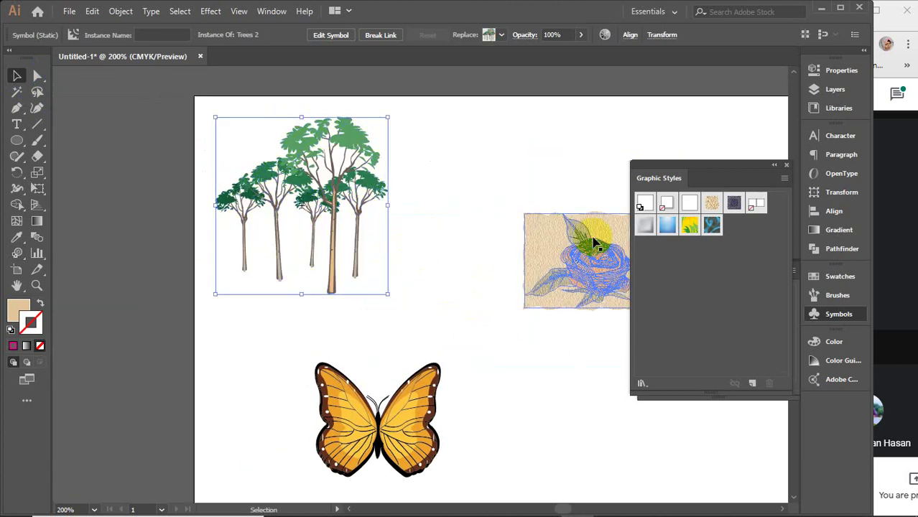
{"action": "left_click", "coordinate": [17, 253]}
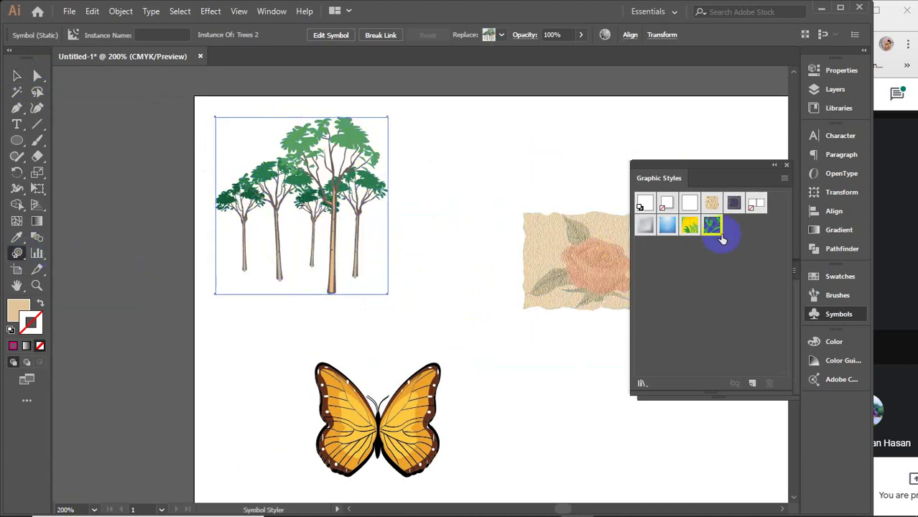
{"action": "left_click", "coordinate": [710, 203]}
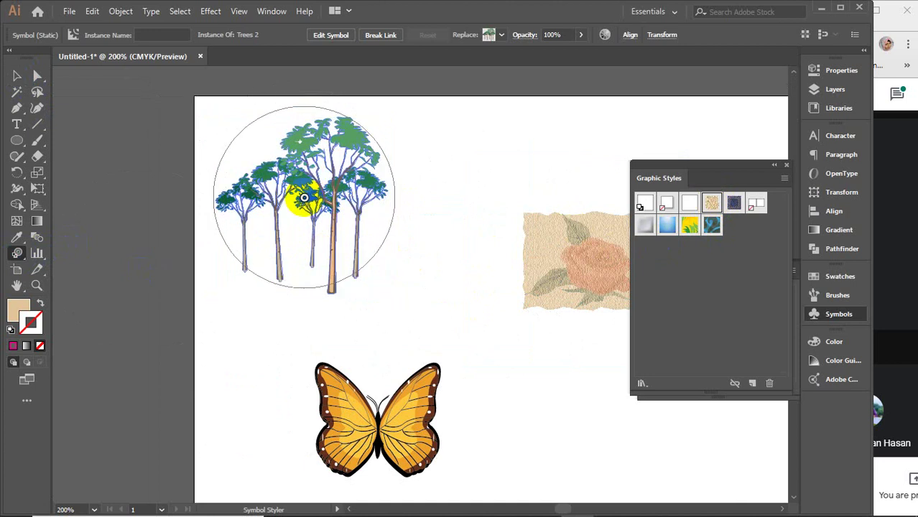
{"action": "left_click_drag", "start_coordinate": [304, 198], "coordinate": [304, 198]}
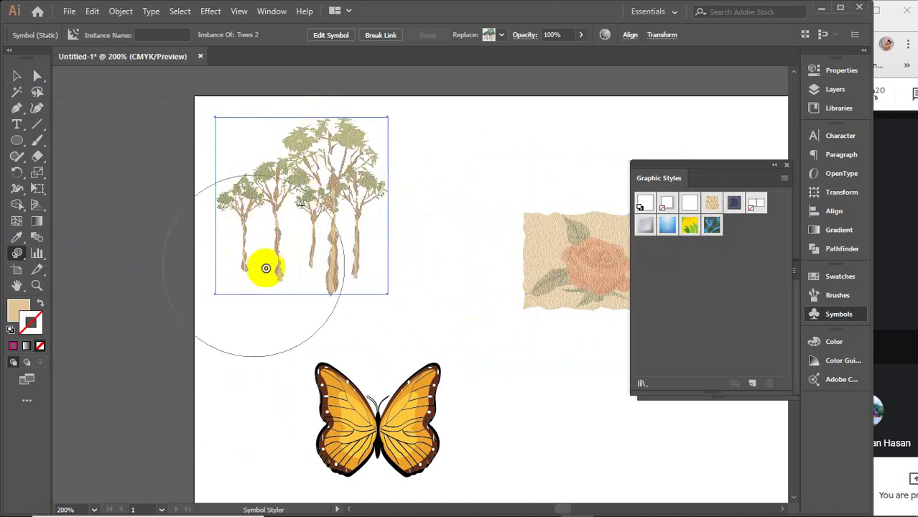
{"action": "mouse_move", "coordinate": [301, 199]}
{"action": "left_mouse_down"}
{"action": "mouse_move", "coordinate": [614, 258]}
{"action": "mouse_move", "coordinate": [325, 380]}
{"action": "left_mouse_up"}
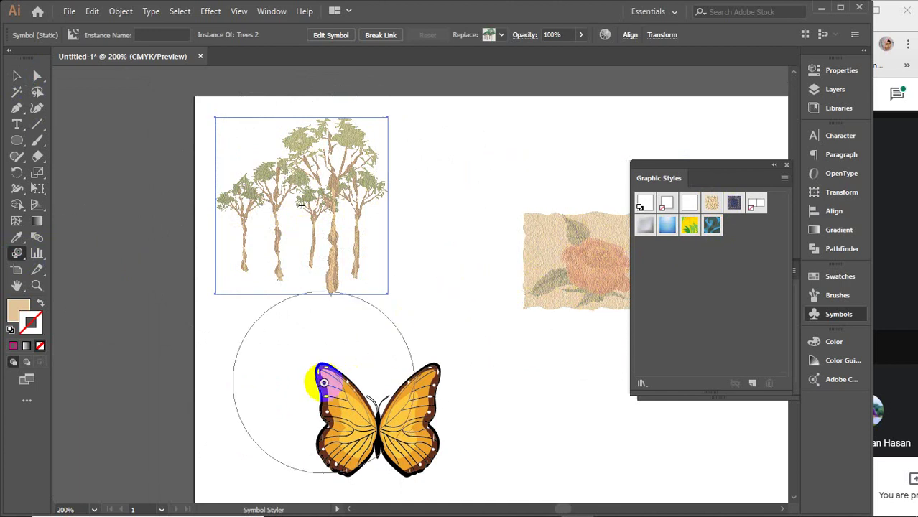
Select the butterfly and brush the RGB Denim style onto it.
{"action": "key", "text": "v"}
{"action": "left_click", "coordinate": [359, 424]}
{"action": "scroll", "coordinate": [359, 424], "scroll_direction": "down", "scroll_amount": 3}
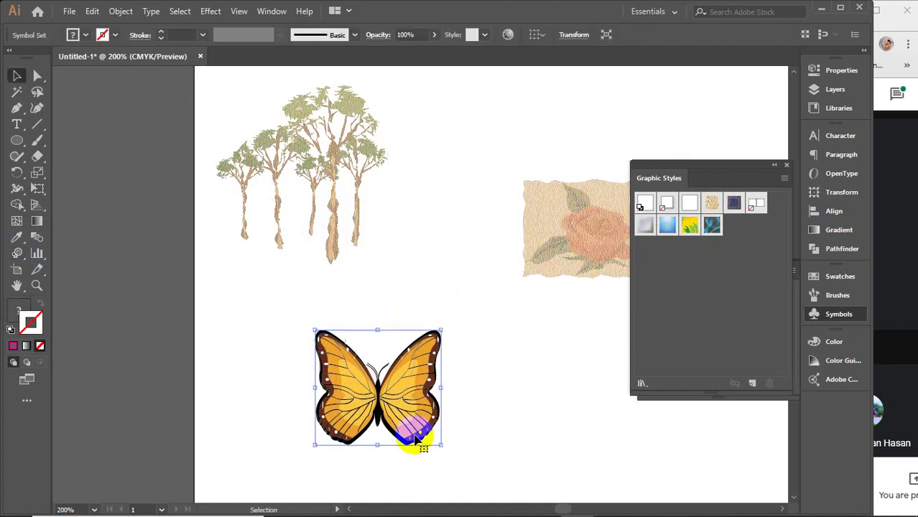
{"action": "left_click", "coordinate": [16, 253]}
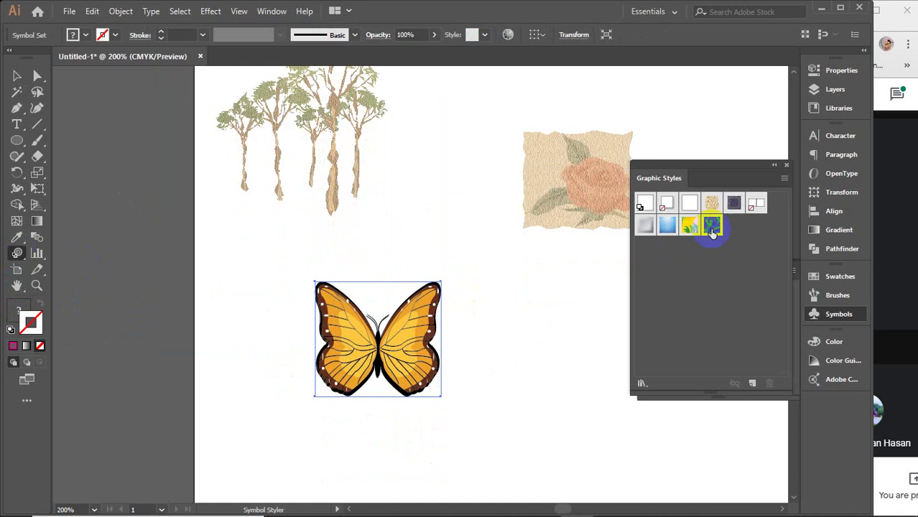
{"action": "left_click", "coordinate": [734, 203]}
{"action": "left_click_drag", "start_coordinate": [455, 313], "coordinate": [382, 338]}
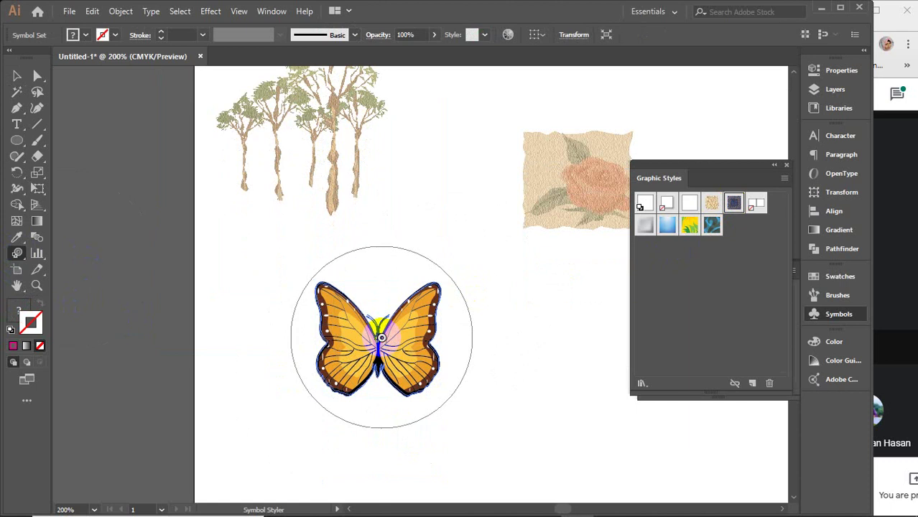
{"action": "left_click", "coordinate": [382, 338]}
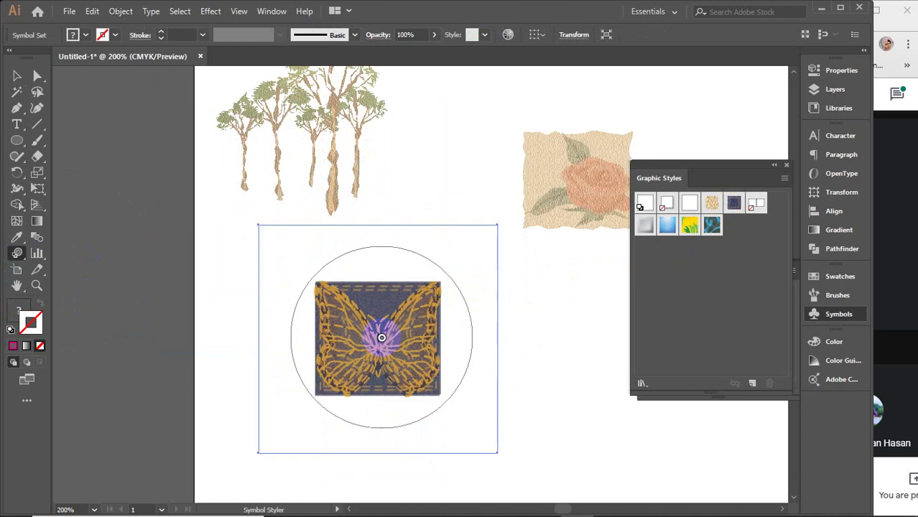
Revert the butterfly's denim, brush RGB Stucco onto it instead, then deselect.
{"action": "left_click", "coordinate": [733, 205]}
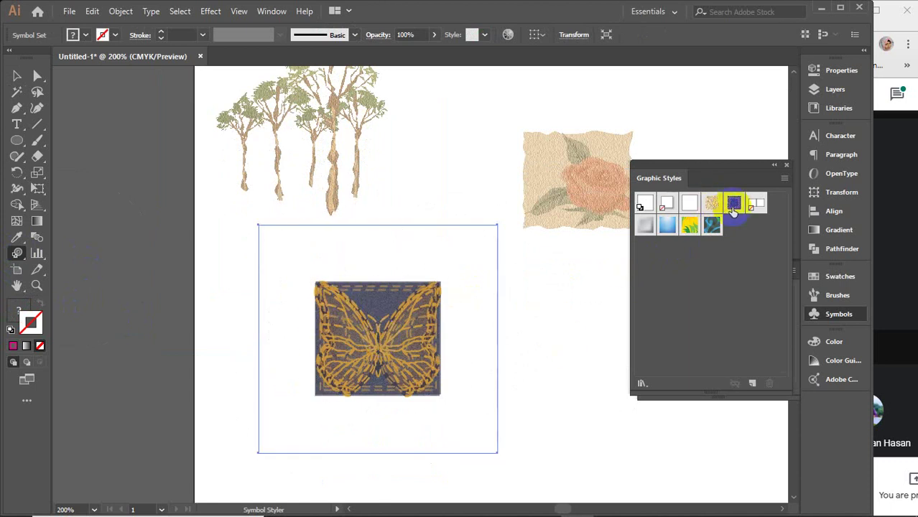
{"action": "left_click", "coordinate": [644, 203]}
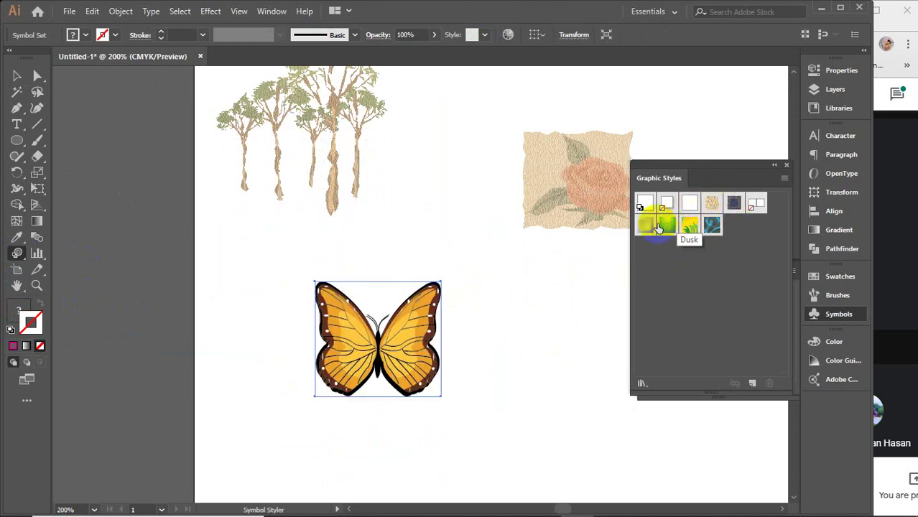
{"action": "left_click", "coordinate": [712, 204]}
{"action": "left_click", "coordinate": [601, 246]}
{"action": "left_click_drag", "start_coordinate": [400, 347], "coordinate": [373, 349]}
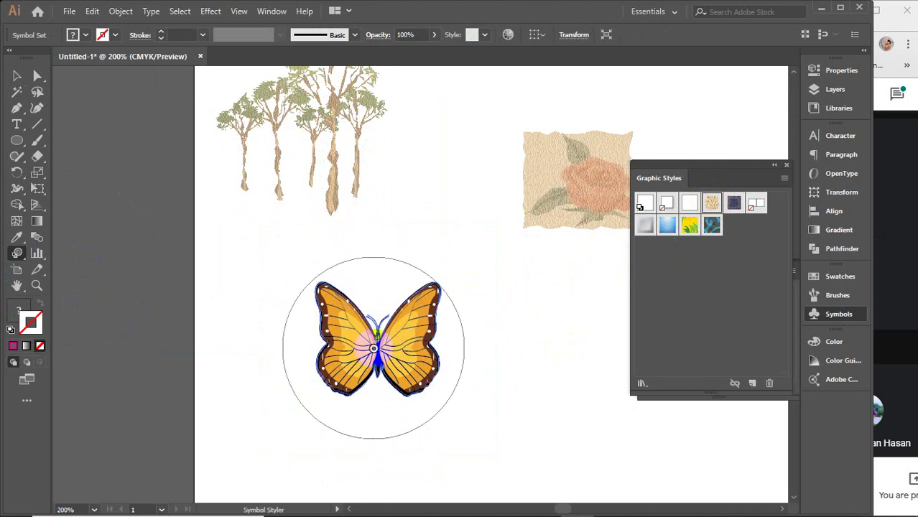
{"action": "left_click", "coordinate": [373, 348]}
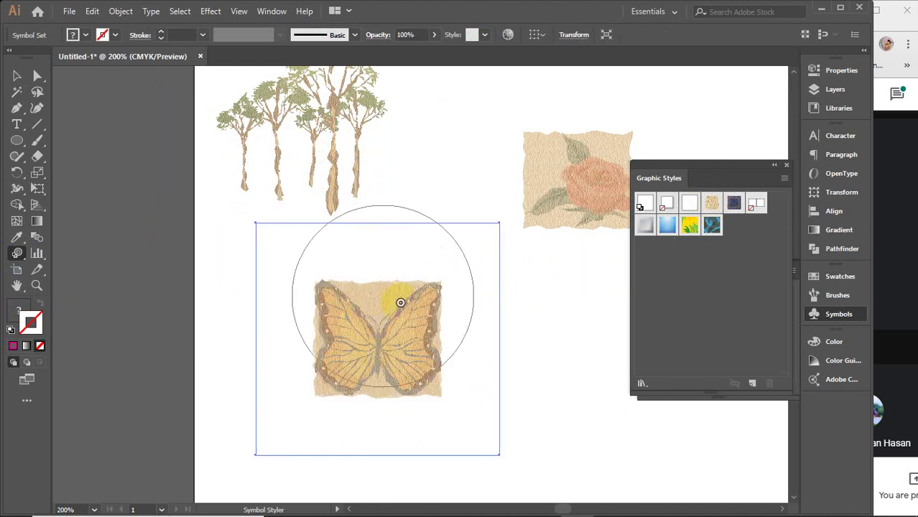
{"action": "left_click", "coordinate": [303, 345]}
{"action": "left_click", "coordinate": [16, 76]}
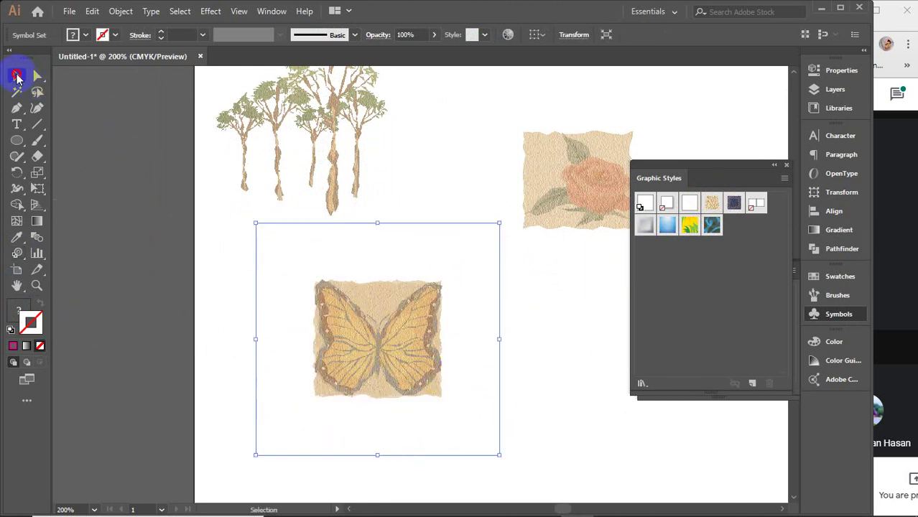
{"action": "left_click", "coordinate": [150, 213]}
Marquee-select and delete the trees, rose and butterfly, then close Graphic Styles.
{"action": "scroll", "coordinate": [221, 310], "scroll_direction": "up", "scroll_amount": 2}
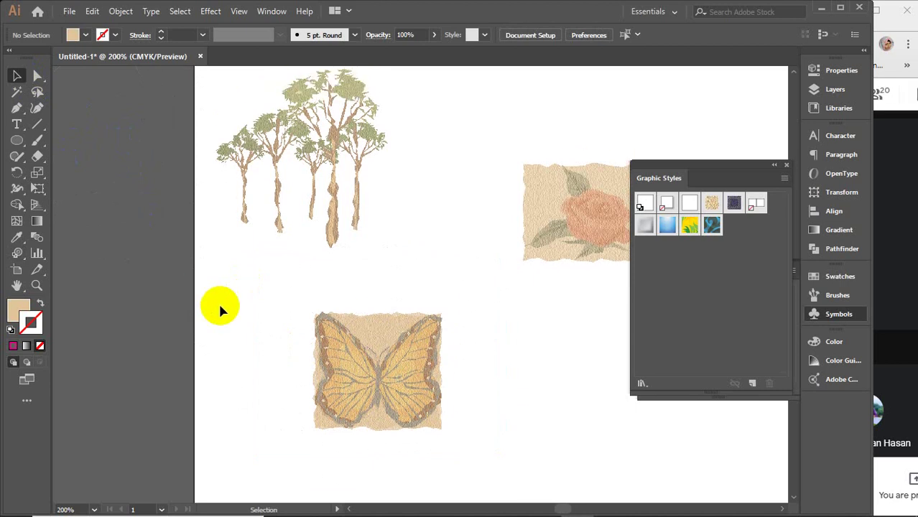
{"action": "mouse_move", "coordinate": [194, 123]}
{"action": "left_mouse_down"}
{"action": "mouse_move", "coordinate": [515, 382]}
{"action": "mouse_move", "coordinate": [583, 423]}
{"action": "left_mouse_up"}
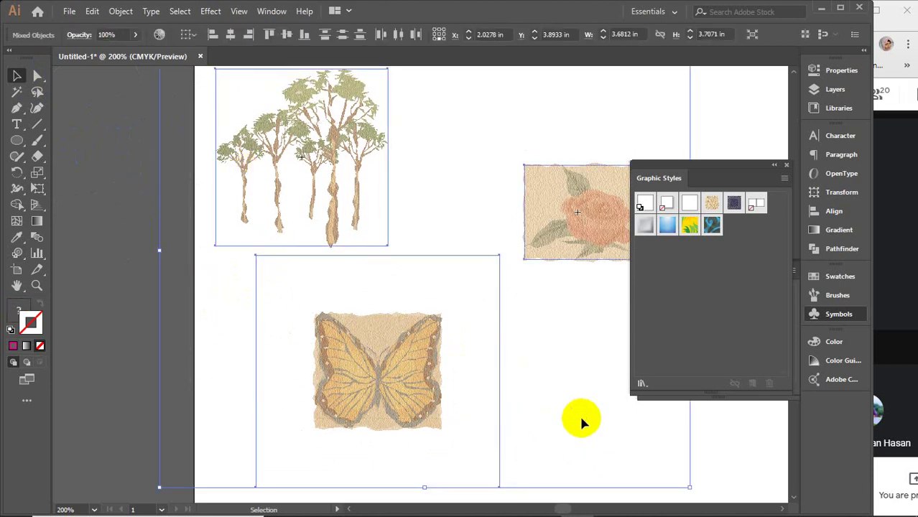
{"action": "key", "text": "Delete"}
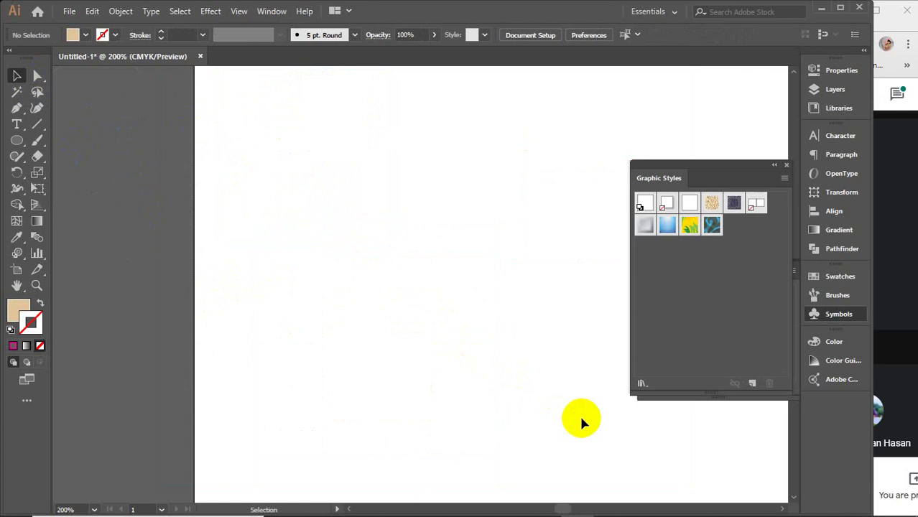
{"action": "left_click", "coordinate": [783, 164]}
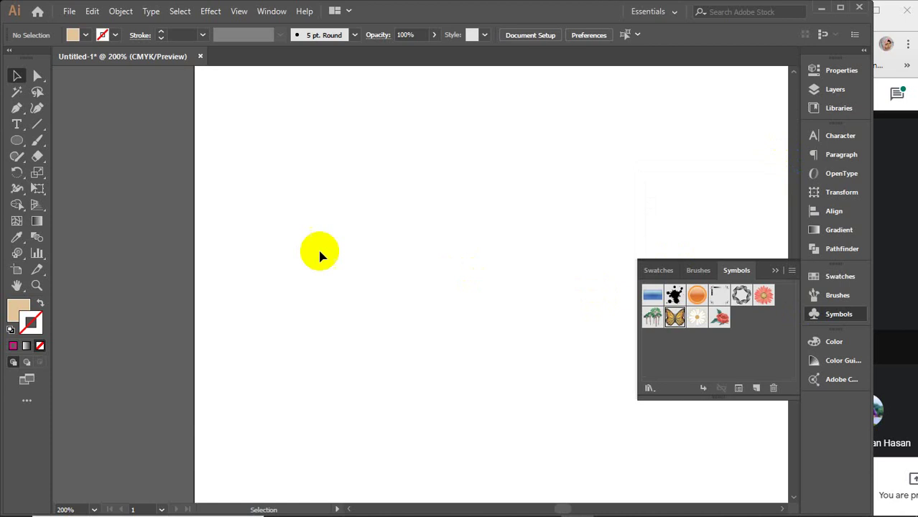
Draw a vertical line with a 5 pt magenta stroke.
{"action": "left_click", "coordinate": [17, 140]}
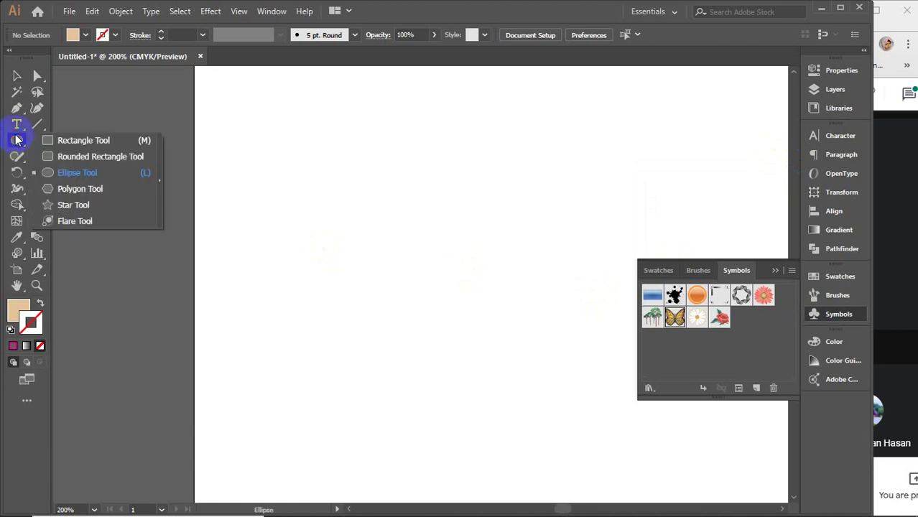
{"action": "left_click", "coordinate": [37, 124]}
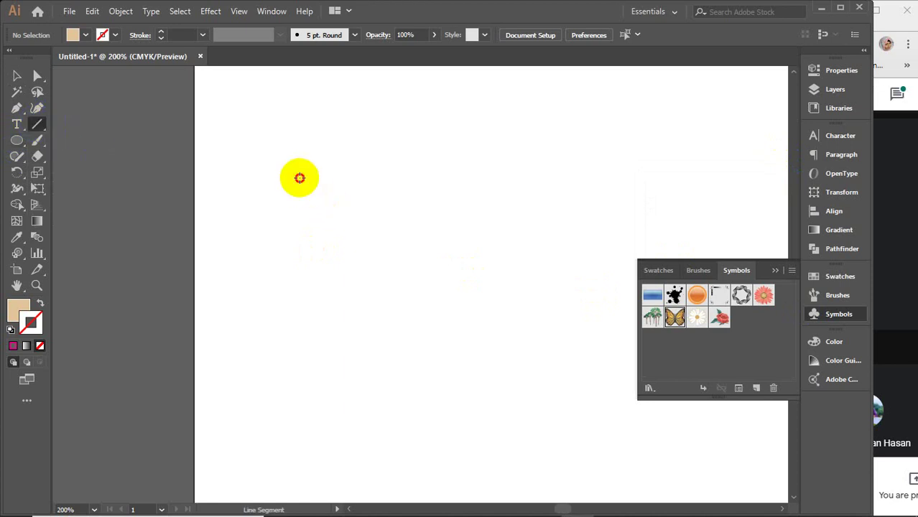
{"action": "left_click_drag", "start_coordinate": [300, 178], "coordinate": [300, 371]}
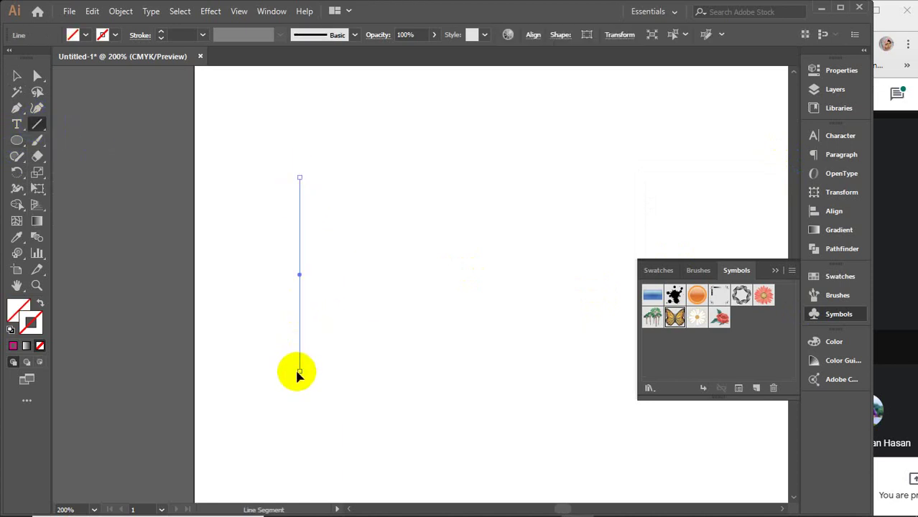
{"action": "left_click", "coordinate": [13, 346]}
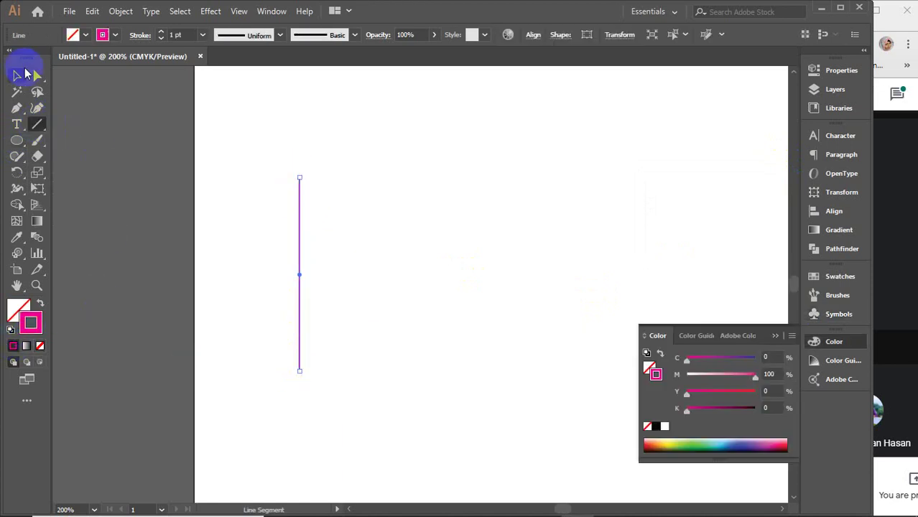
{"action": "left_click", "coordinate": [17, 76]}
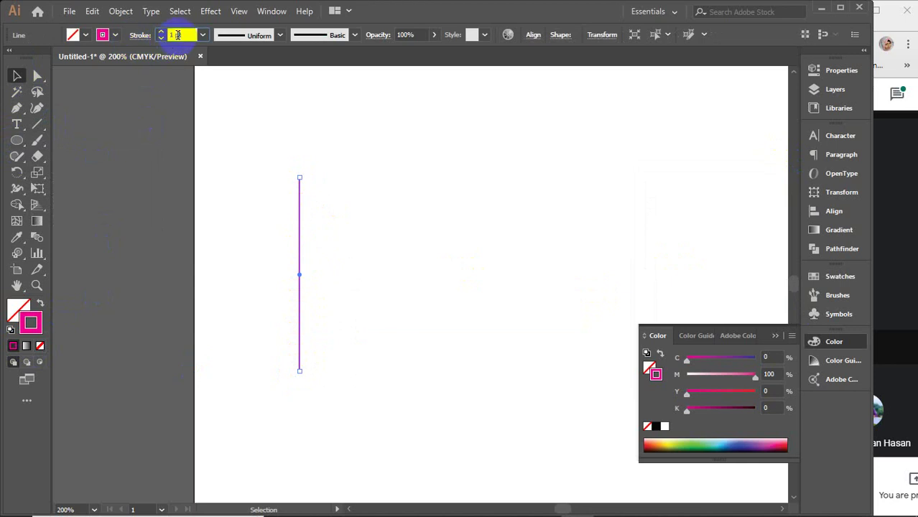
{"action": "type", "text": "5"}
{"action": "key", "text": "Return"}
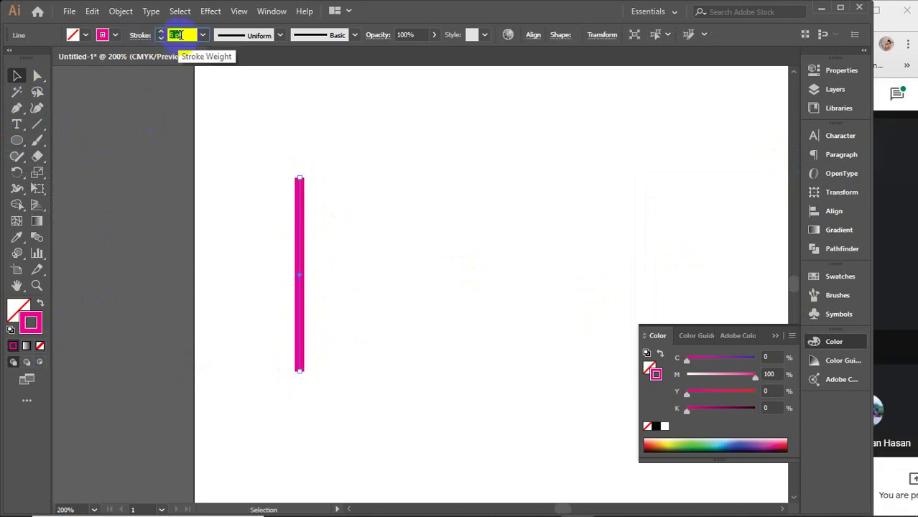
Draw seven more lines through the centre to form an eight-line starburst, then select all.
{"action": "left_click", "coordinate": [38, 125]}
{"action": "left_click_drag", "start_coordinate": [225, 281], "coordinate": [403, 281]}
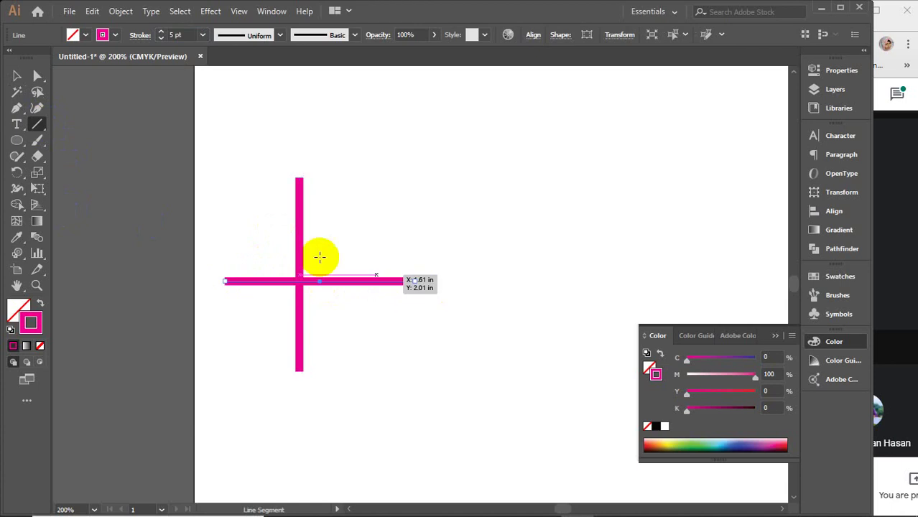
{"action": "left_click_drag", "start_coordinate": [227, 204], "coordinate": [370, 346]}
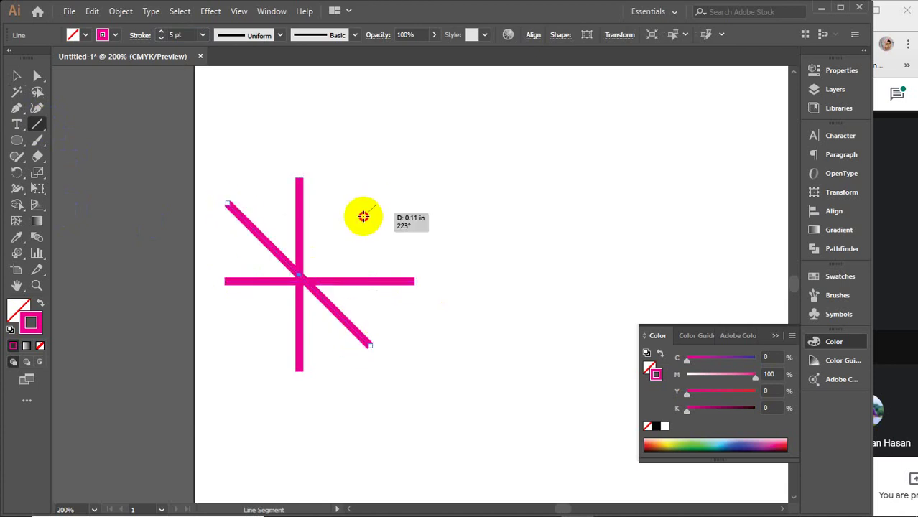
{"action": "left_click_drag", "start_coordinate": [364, 216], "coordinate": [240, 340]}
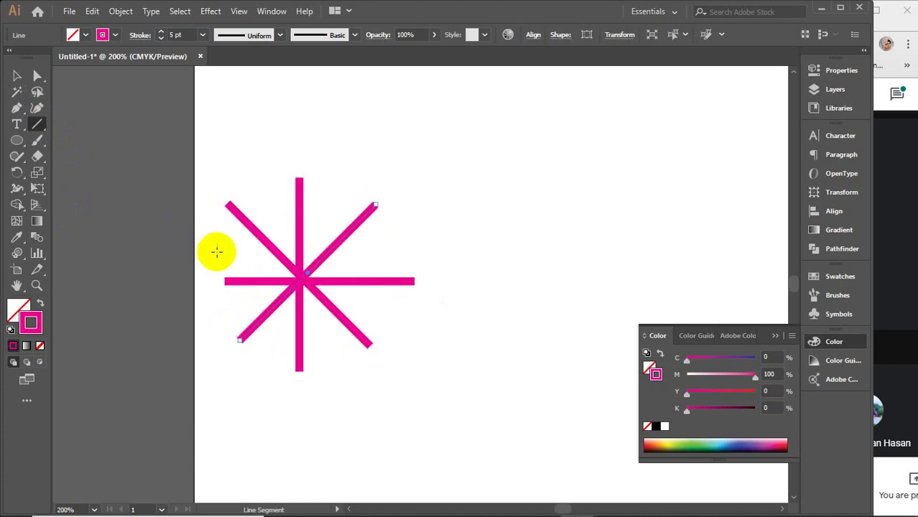
{"action": "left_click_drag", "start_coordinate": [210, 235], "coordinate": [395, 316]}
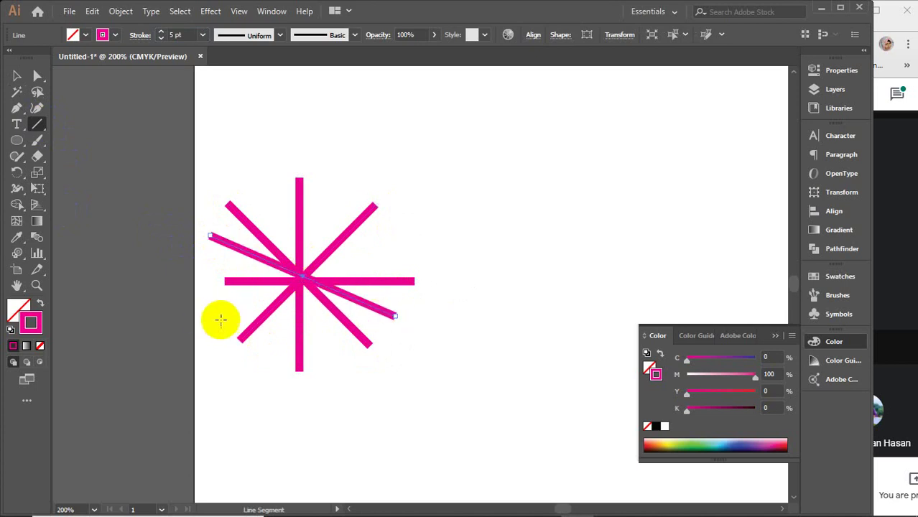
{"action": "mouse_move", "coordinate": [225, 281]}
{"action": "left_mouse_down"}
{"action": "mouse_move", "coordinate": [223, 320]}
{"action": "mouse_move", "coordinate": [395, 230]}
{"action": "left_mouse_up"}
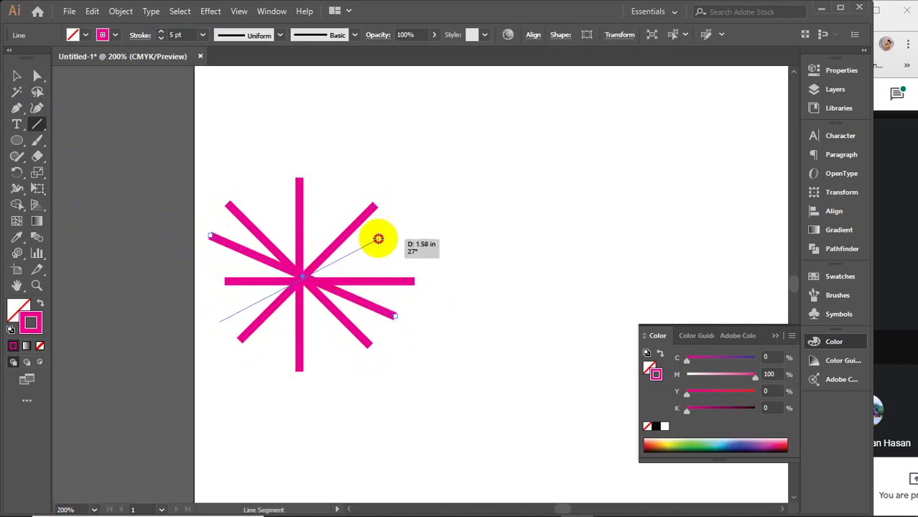
{"action": "left_click_drag", "start_coordinate": [266, 186], "coordinate": [333, 361]}
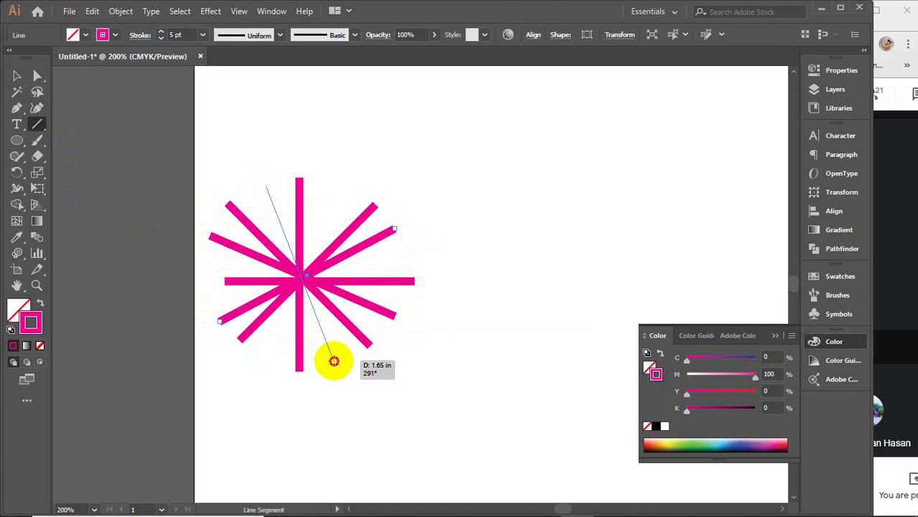
{"action": "left_click_drag", "start_coordinate": [344, 186], "coordinate": [262, 364]}
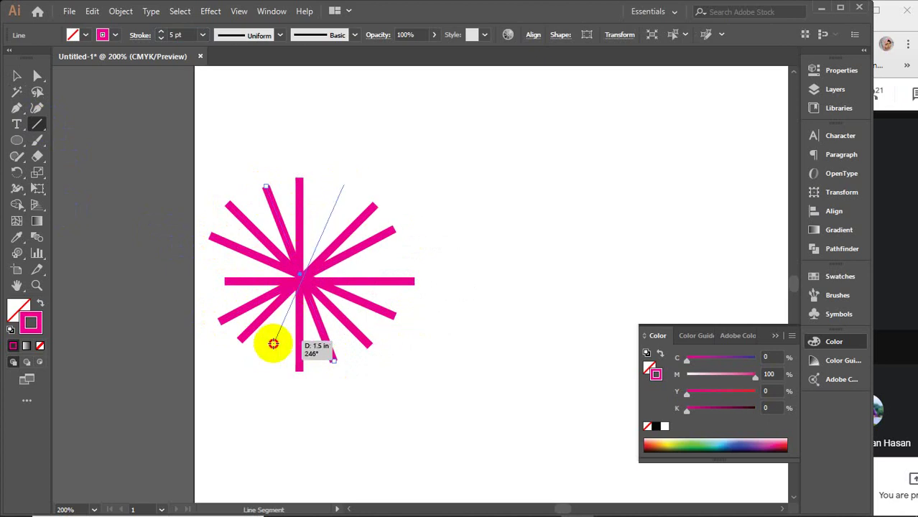
{"action": "left_click", "coordinate": [16, 76]}
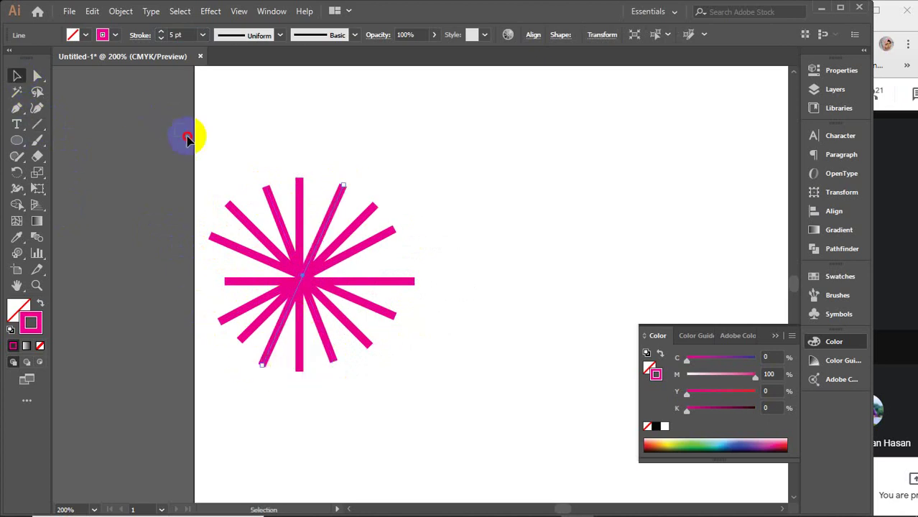
{"action": "left_click_drag", "start_coordinate": [188, 135], "coordinate": [459, 416]}
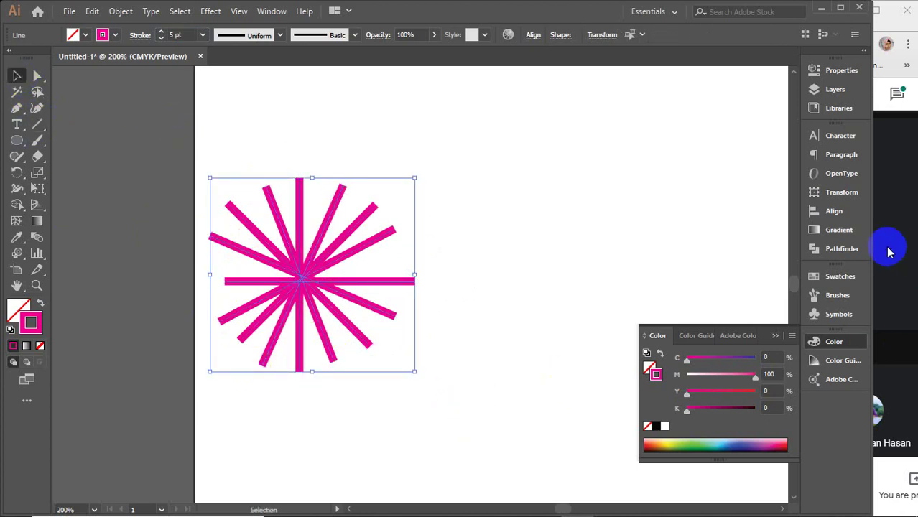
Align the starburst lines to horizontal and vertical centres in the Align panel.
{"action": "left_click", "coordinate": [834, 211]}
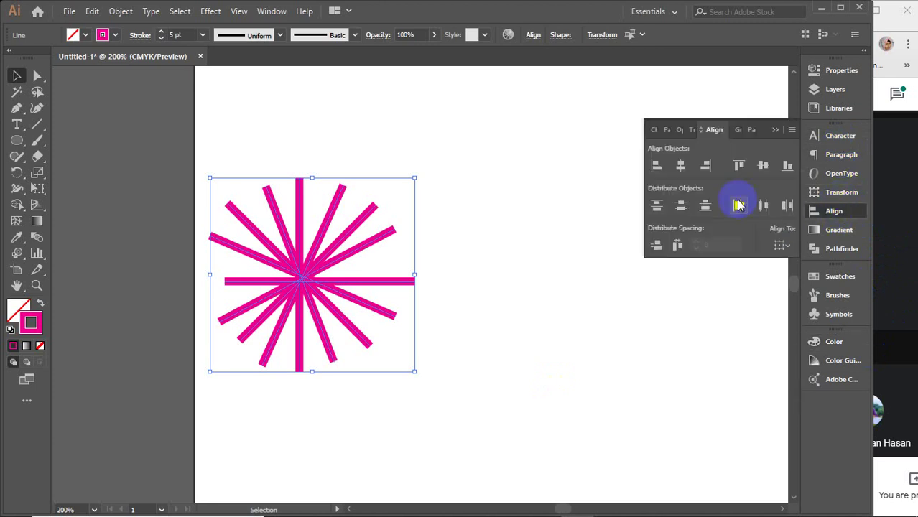
{"action": "left_click", "coordinate": [681, 167]}
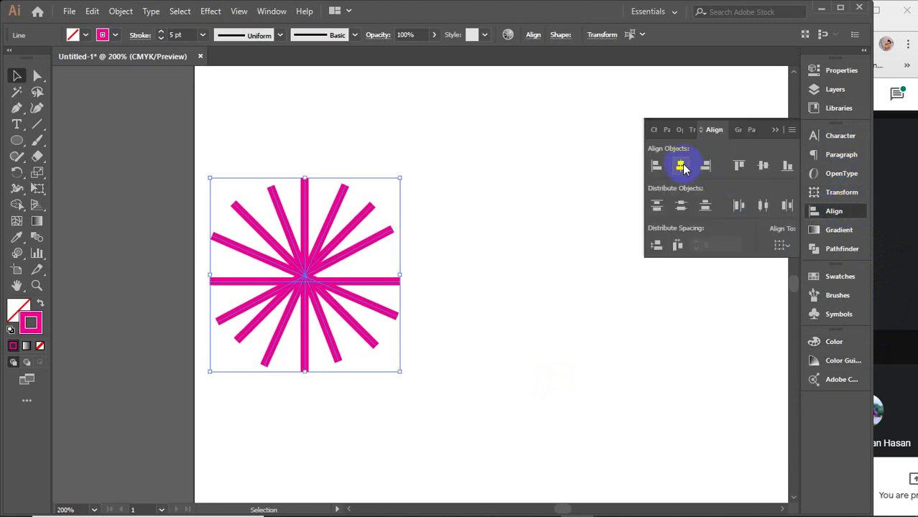
{"action": "left_click", "coordinate": [763, 166]}
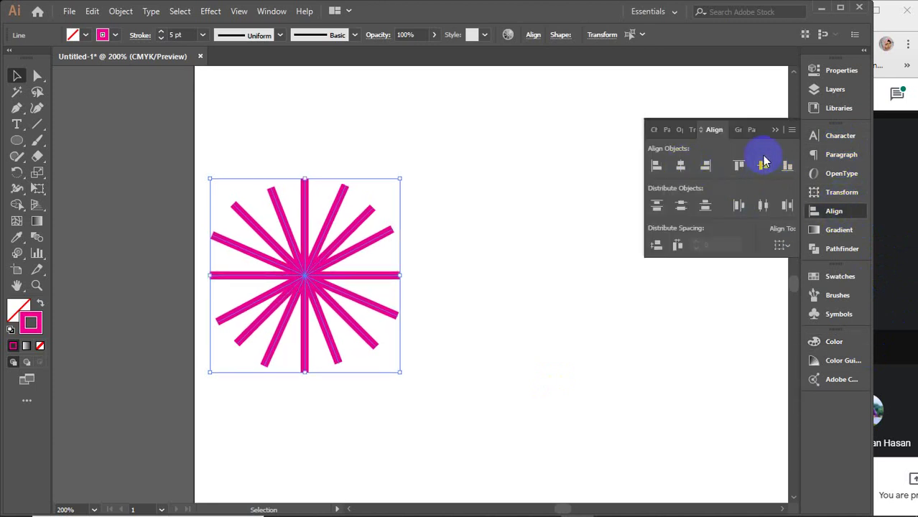
{"action": "left_click", "coordinate": [776, 130]}
Reselect all star lines and open Object > Expand.
{"action": "left_click", "coordinate": [570, 244]}
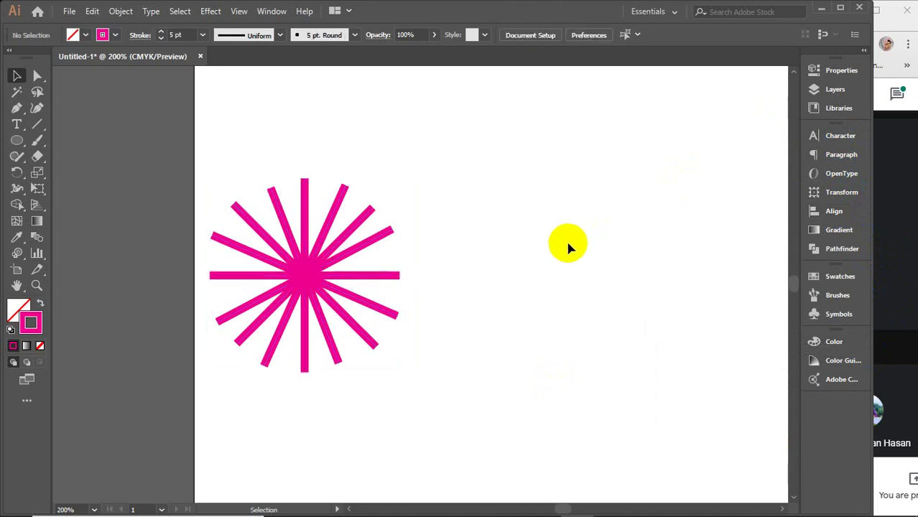
{"action": "left_click_drag", "start_coordinate": [184, 159], "coordinate": [414, 409]}
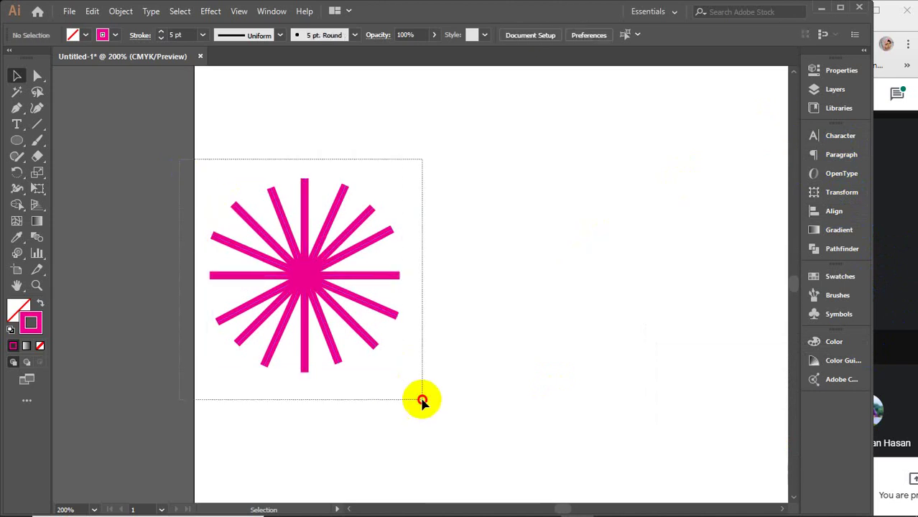
{"action": "left_click", "coordinate": [121, 12]}
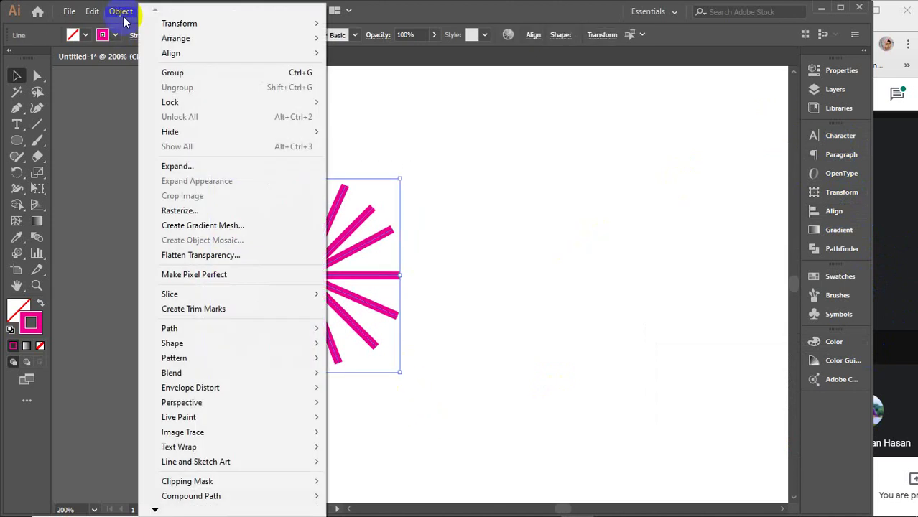
{"action": "left_click", "coordinate": [187, 168]}
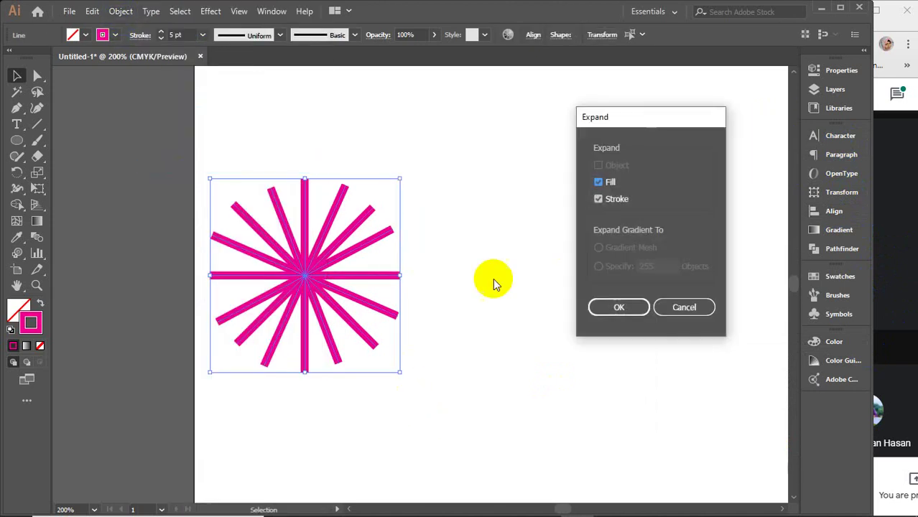
Expand the star strokes and unite all pieces into one magenta shape with Shape Builder.
{"action": "left_click", "coordinate": [616, 307]}
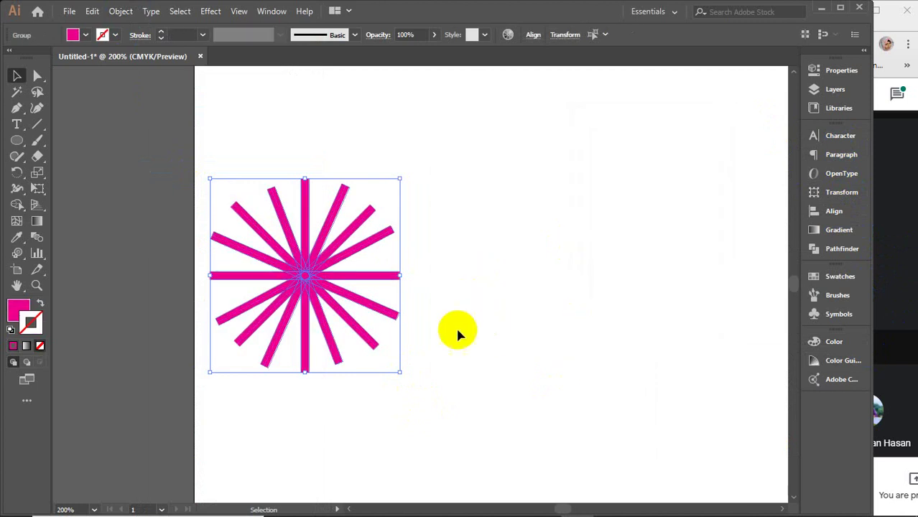
{"action": "left_click", "coordinate": [16, 204]}
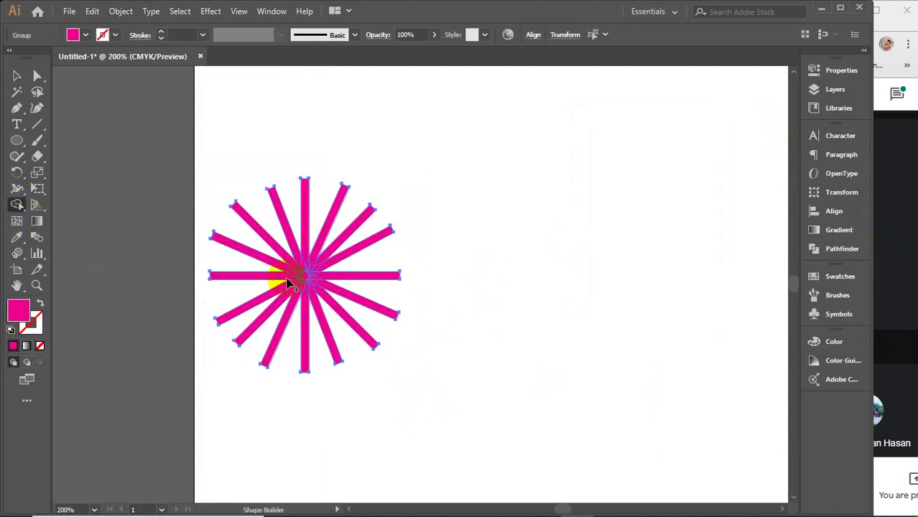
{"action": "scroll", "coordinate": [323, 281], "scroll_direction": "up", "scroll_amount": 2}
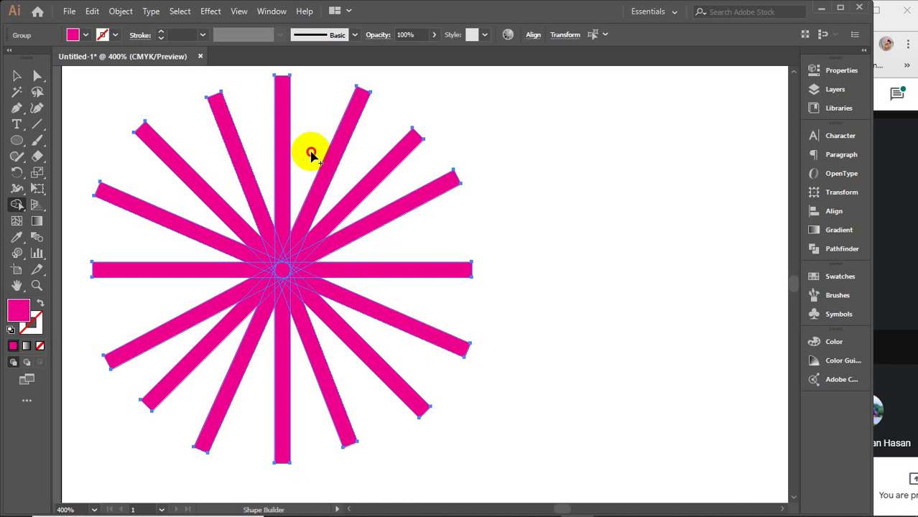
{"action": "mouse_move", "coordinate": [310, 153]}
{"action": "left_mouse_down"}
{"action": "mouse_move", "coordinate": [272, 285]}
{"action": "mouse_move", "coordinate": [289, 253]}
{"action": "mouse_move", "coordinate": [273, 270]}
{"action": "mouse_move", "coordinate": [299, 275]}
{"action": "left_mouse_up"}
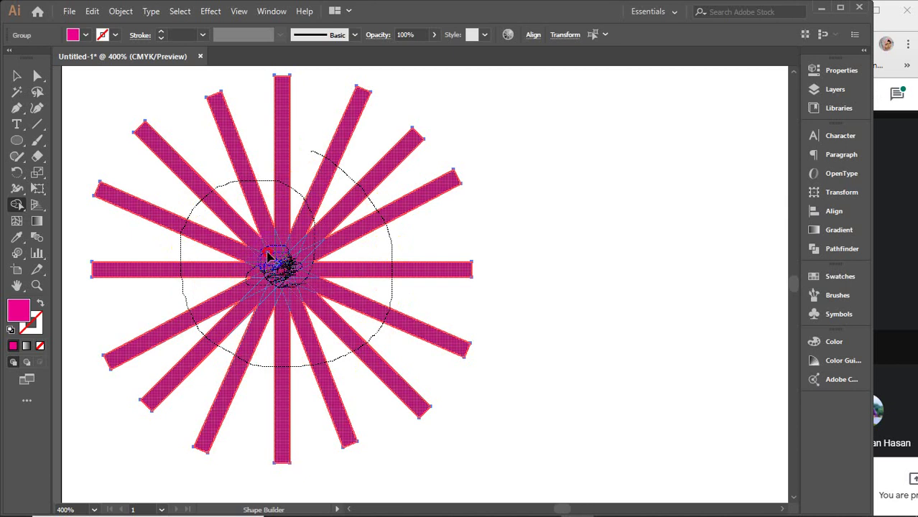
{"action": "left_click_drag", "start_coordinate": [267, 256], "coordinate": [283, 277]}
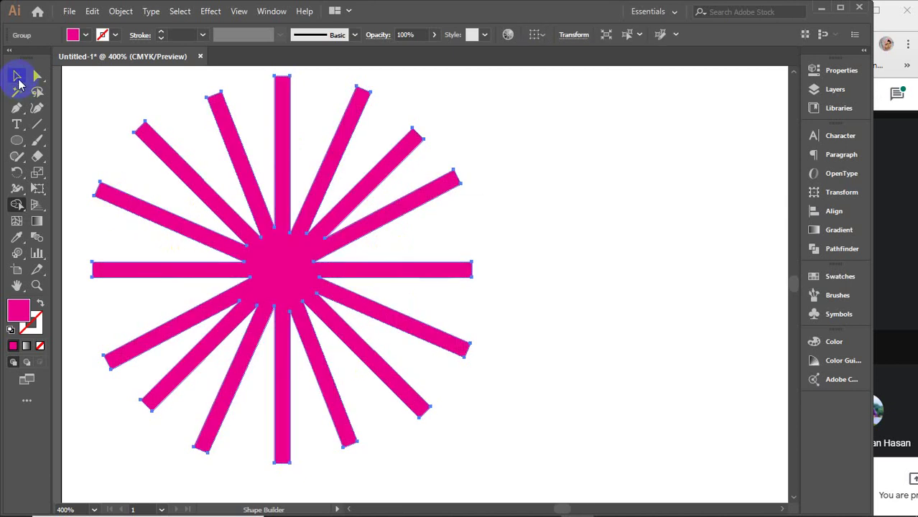
{"action": "left_click", "coordinate": [17, 76]}
{"action": "left_click", "coordinate": [535, 251]}
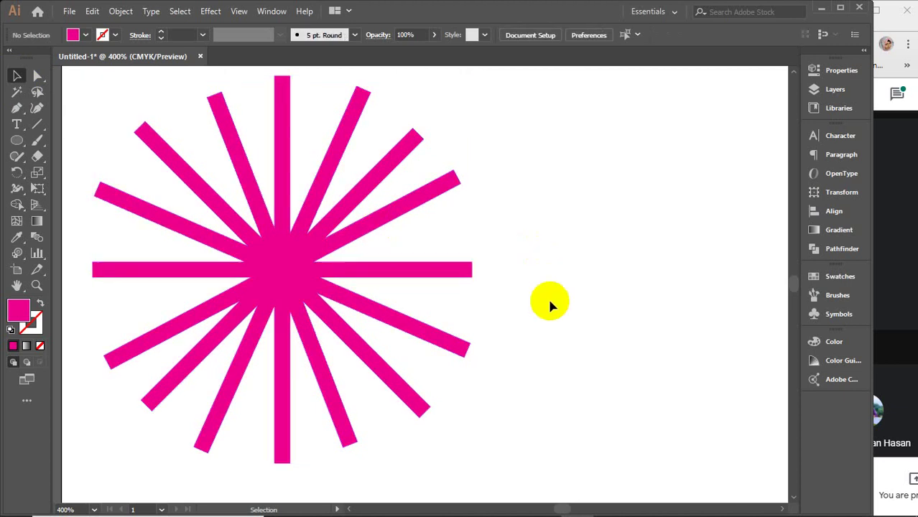
Drag the pink star into the Symbols panel to create a new symbol.
{"action": "scroll", "coordinate": [547, 297], "scroll_direction": "down", "scroll_amount": 1}
{"action": "scroll", "coordinate": [547, 297], "scroll_direction": "down", "scroll_amount": 3}
{"action": "scroll", "coordinate": [592, 358], "scroll_direction": "up", "scroll_amount": 1}
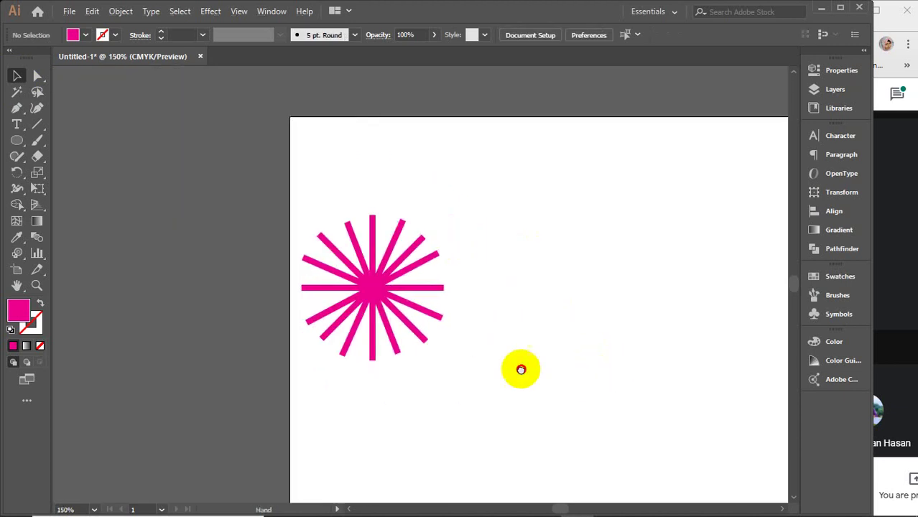
{"action": "left_click_drag", "start_coordinate": [522, 369], "coordinate": [429, 353]}
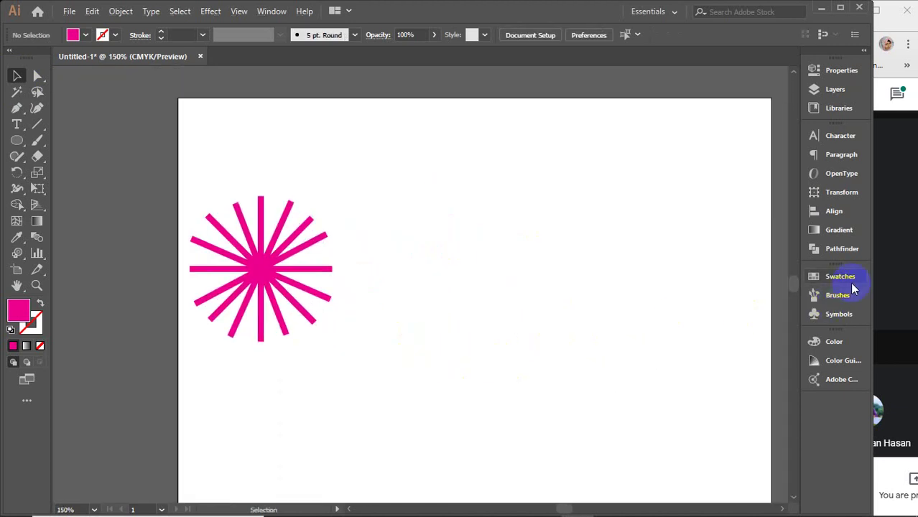
{"action": "left_click", "coordinate": [839, 314]}
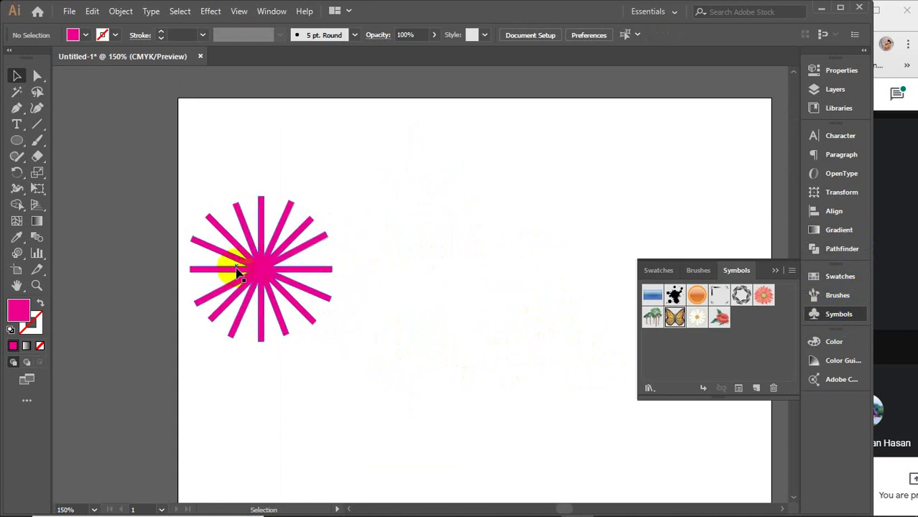
{"action": "left_click", "coordinate": [267, 271]}
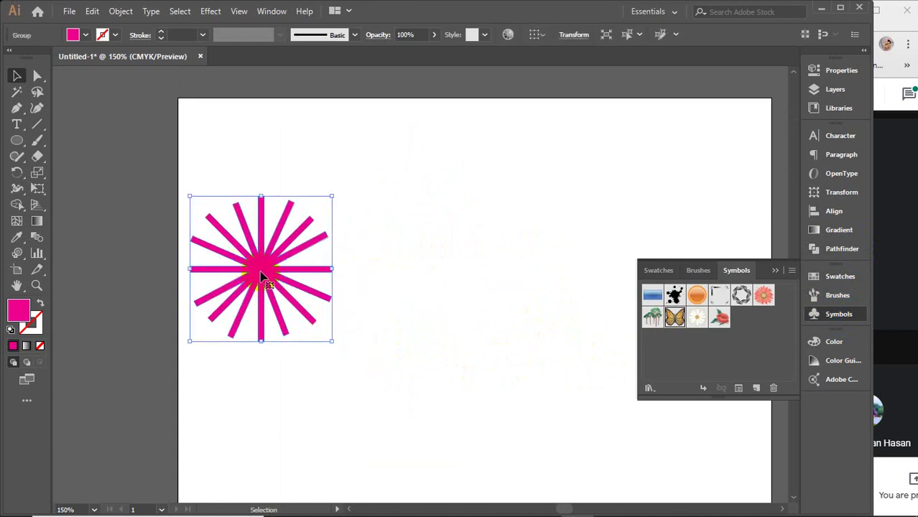
{"action": "left_click_drag", "start_coordinate": [260, 273], "coordinate": [744, 329]}
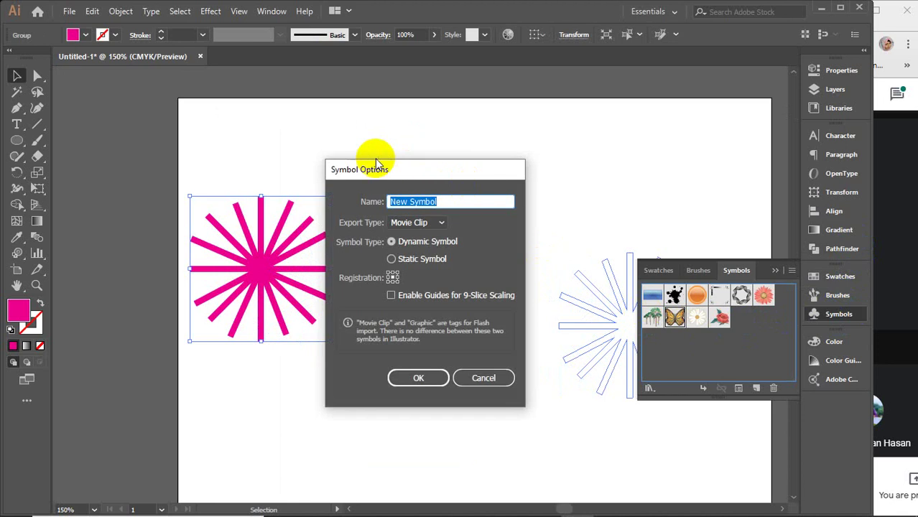
Set the symbol's Export Type to Graphic and confirm.
{"action": "left_click", "coordinate": [431, 223]}
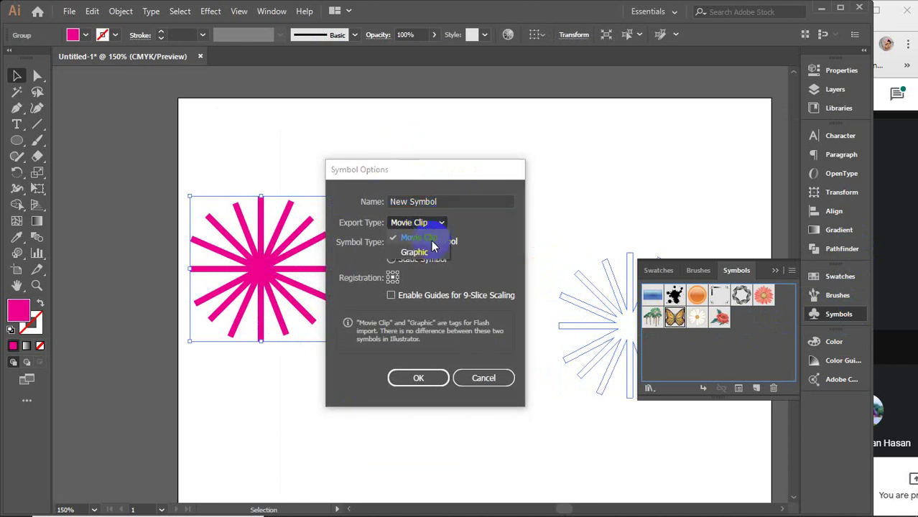
{"action": "left_click", "coordinate": [416, 249]}
{"action": "left_click", "coordinate": [418, 376]}
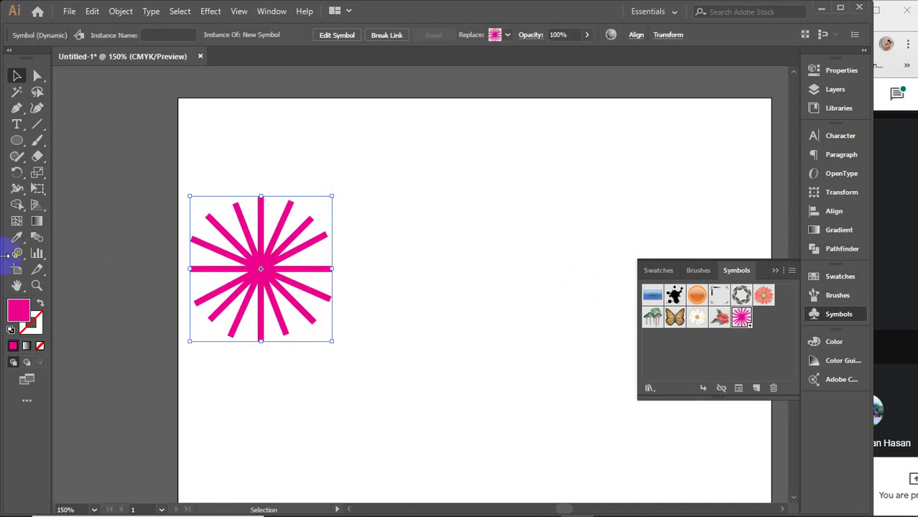
{"action": "key", "text": "Delete"}
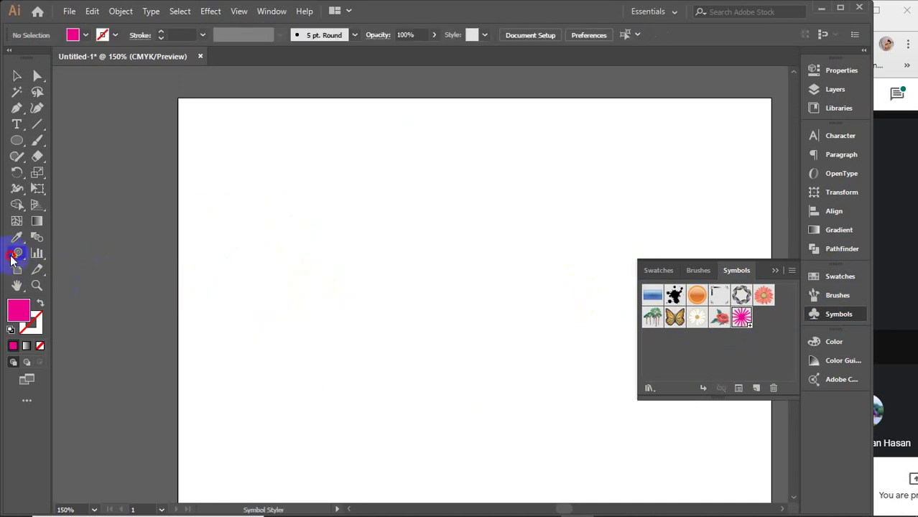
{"action": "left_click_drag", "start_coordinate": [13, 260], "coordinate": [72, 255]}
{"action": "left_click", "coordinate": [100, 255]}
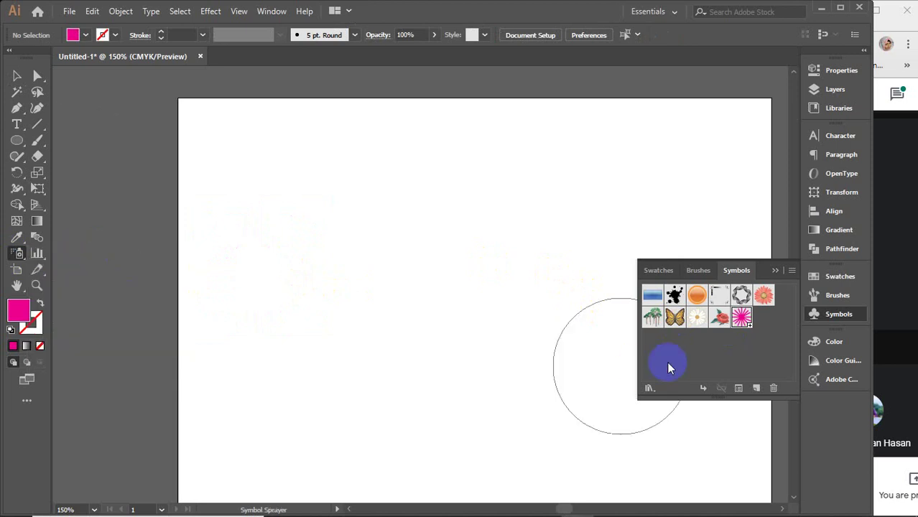
{"action": "left_click", "coordinate": [303, 201]}
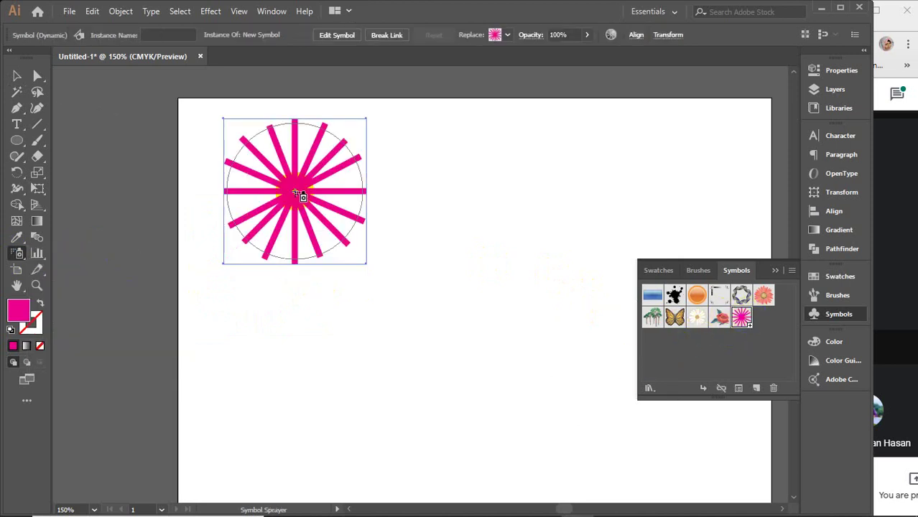
{"action": "left_click", "coordinate": [475, 198]}
{"action": "left_click", "coordinate": [420, 372]}
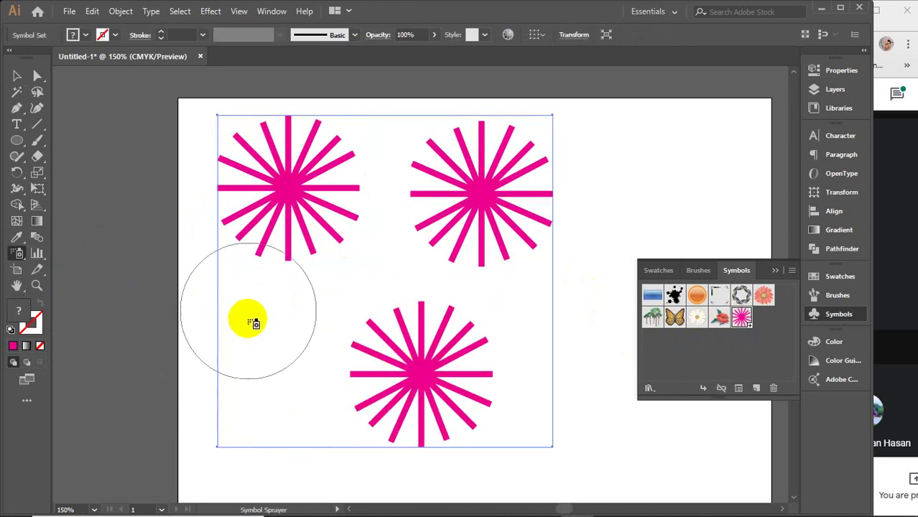
{"action": "left_click", "coordinate": [669, 171]}
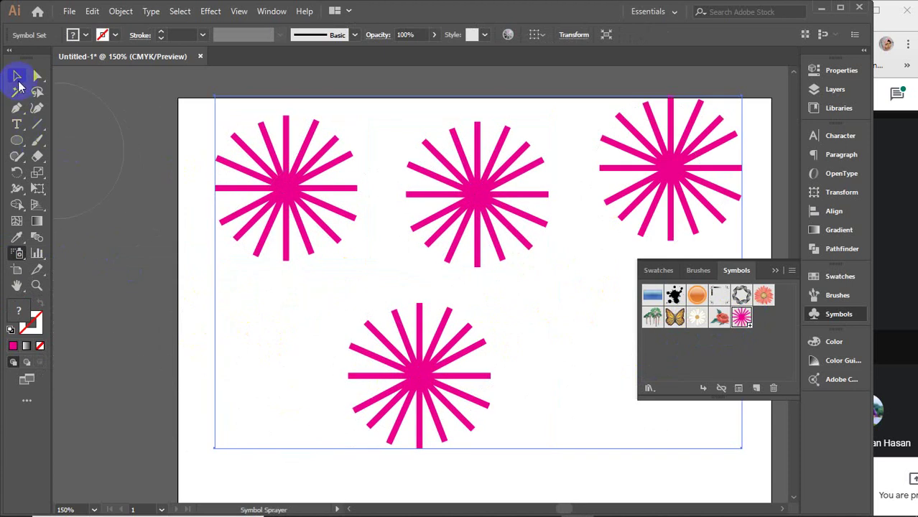
{"action": "left_click", "coordinate": [16, 76]}
{"action": "key", "text": "Delete"}
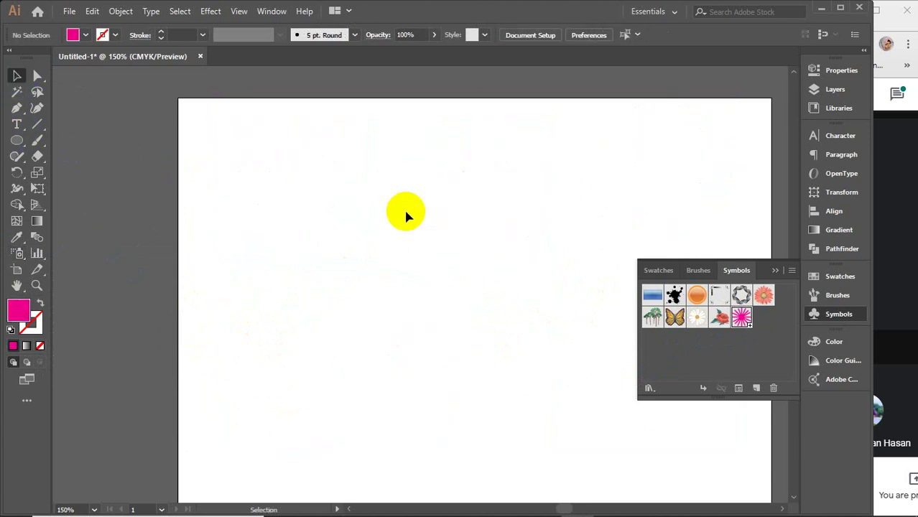
Close the floating Symbols library and pan the blank artboard, briefly visiting Chrome.
{"action": "left_click", "coordinate": [775, 270]}
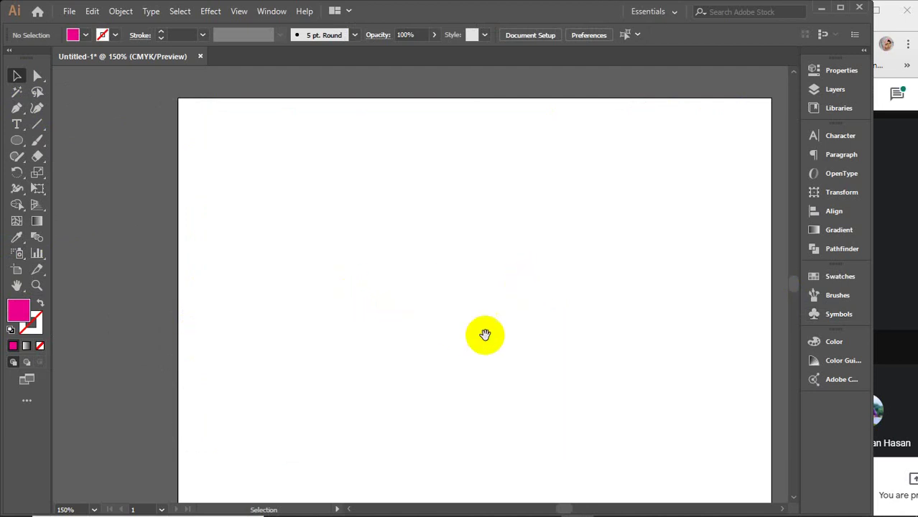
{"action": "left_click_drag", "start_coordinate": [503, 334], "coordinate": [462, 311]}
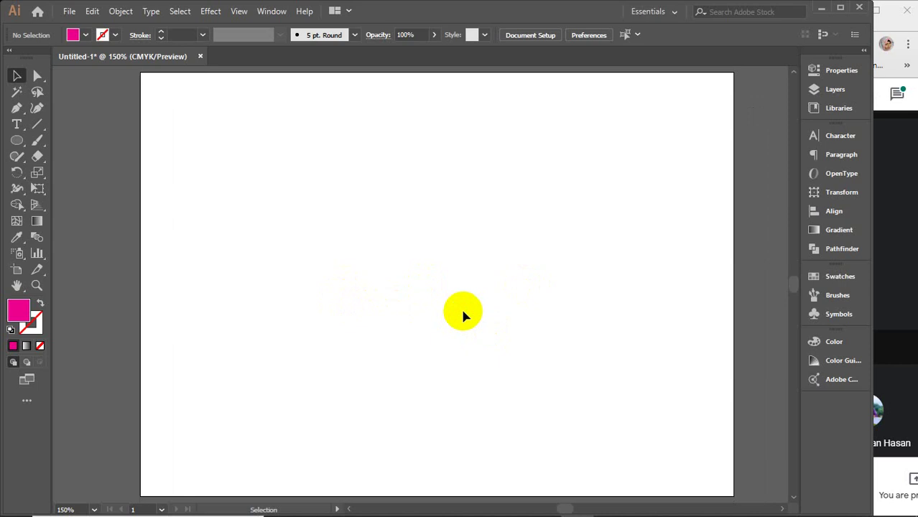
{"action": "left_click", "coordinate": [903, 319]}
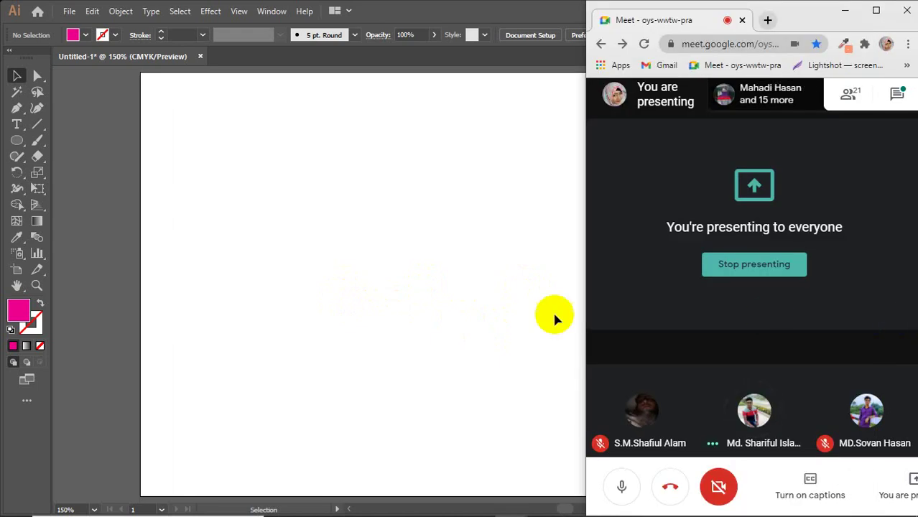
{"action": "left_click", "coordinate": [461, 312]}
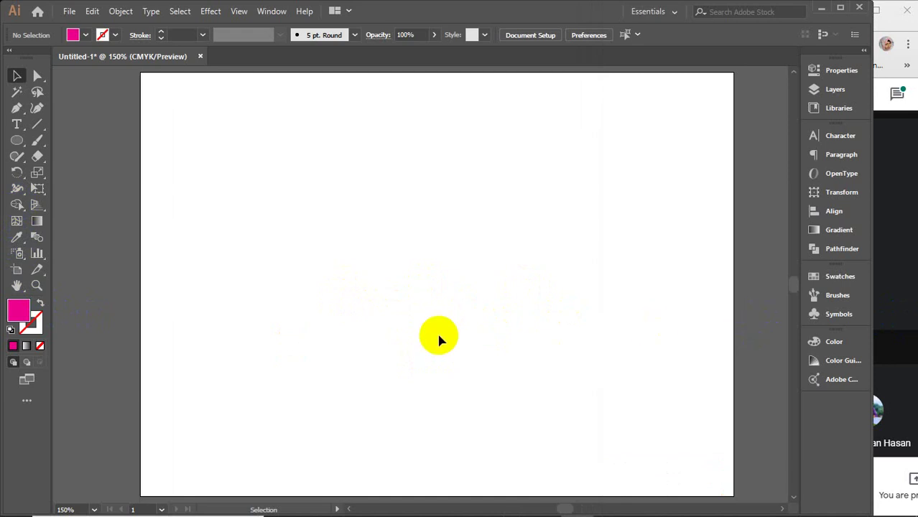
Draw a pink circle and Alt-drag an overlapping copy to its right.
{"action": "left_click", "coordinate": [16, 141]}
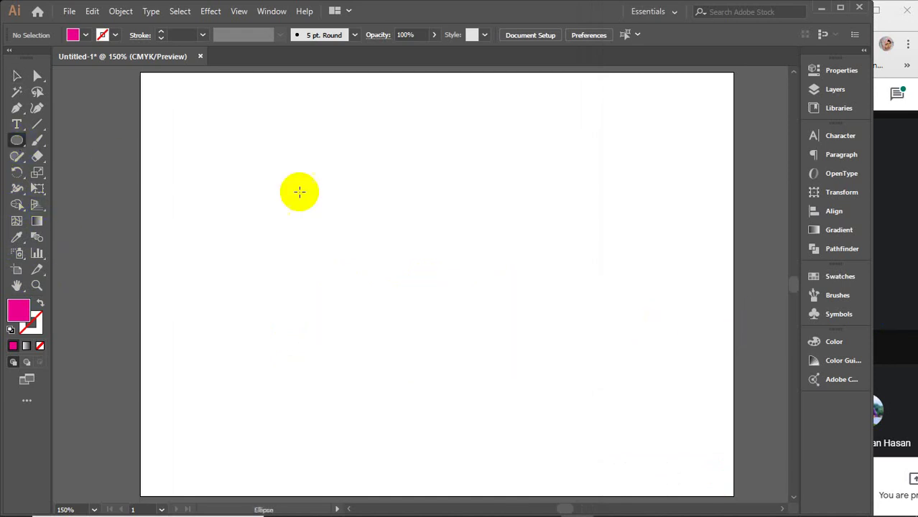
{"action": "mouse_move", "coordinate": [300, 191]}
{"action": "left_mouse_down"}
{"action": "mouse_move", "coordinate": [474, 365]}
{"action": "mouse_move", "coordinate": [442, 364]}
{"action": "left_mouse_up"}
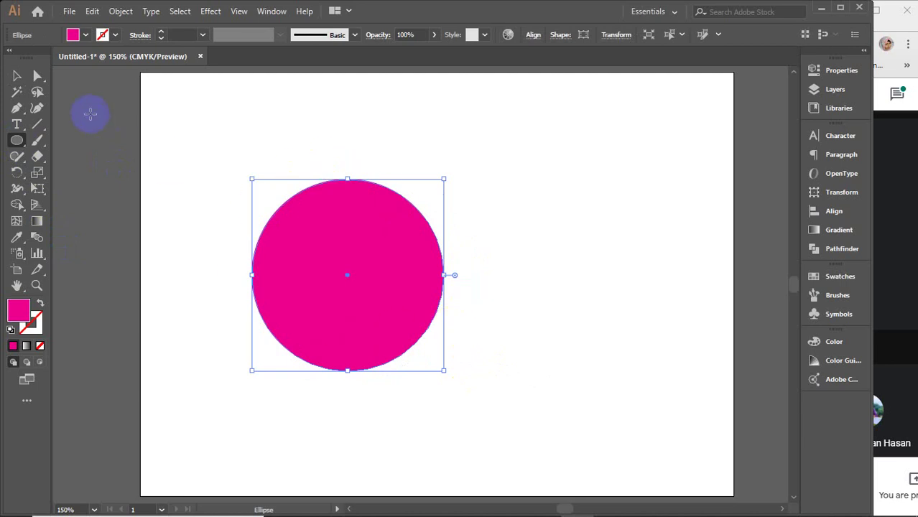
{"action": "left_click", "coordinate": [16, 75]}
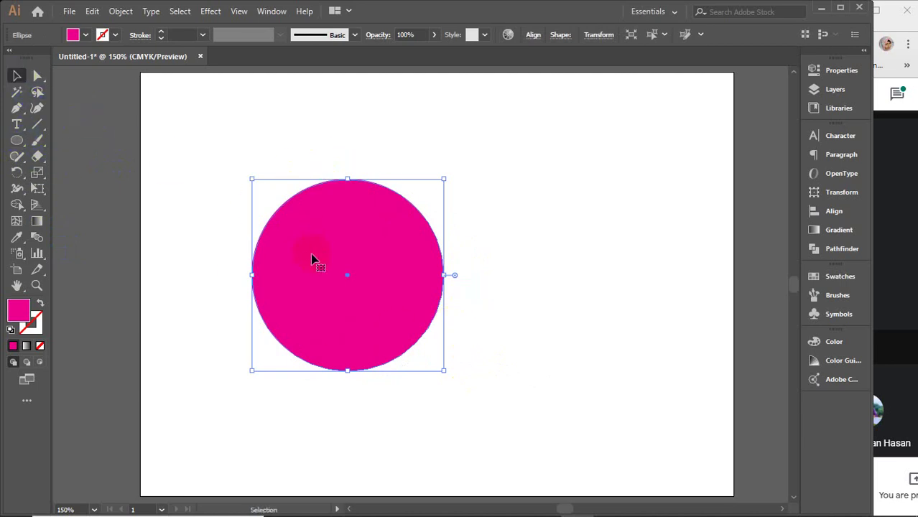
{"action": "left_click_drag", "start_coordinate": [314, 271], "coordinate": [452, 286]}
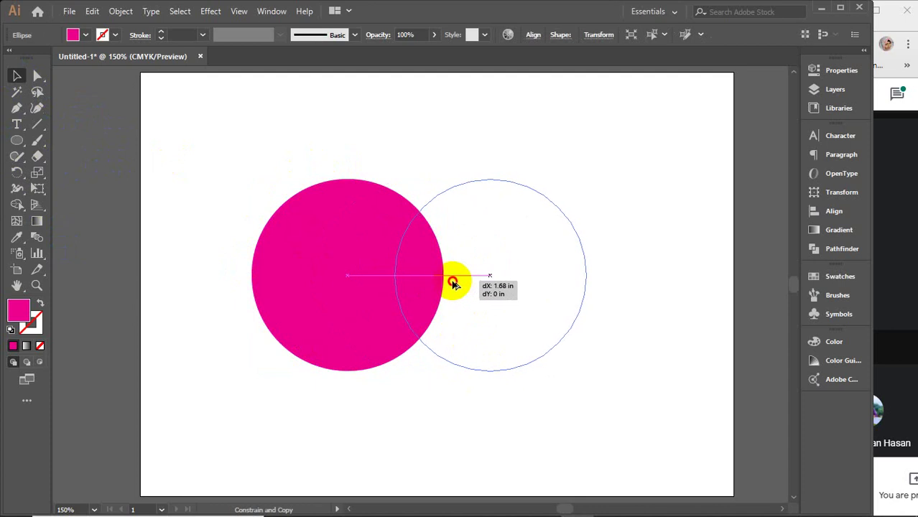
Fill the copied circle blue, then marquee-select both circles.
{"action": "left_click", "coordinate": [85, 34]}
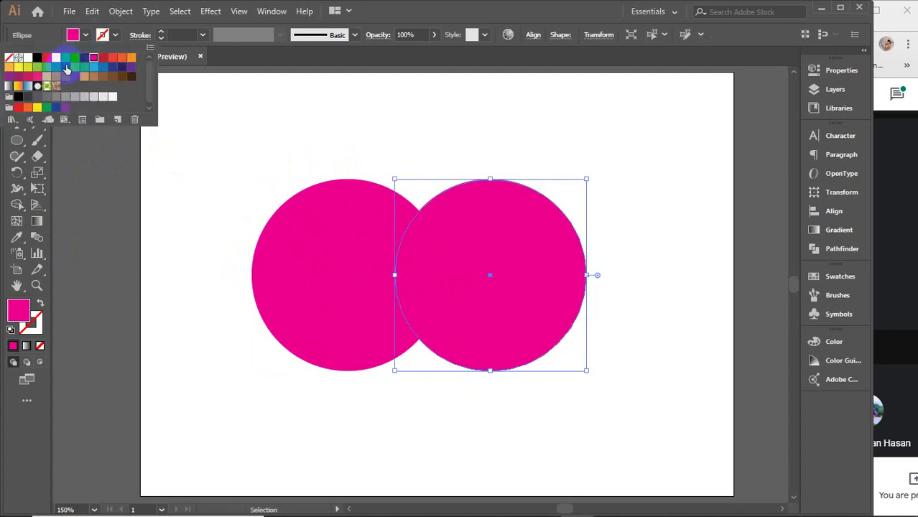
{"action": "left_click", "coordinate": [63, 62]}
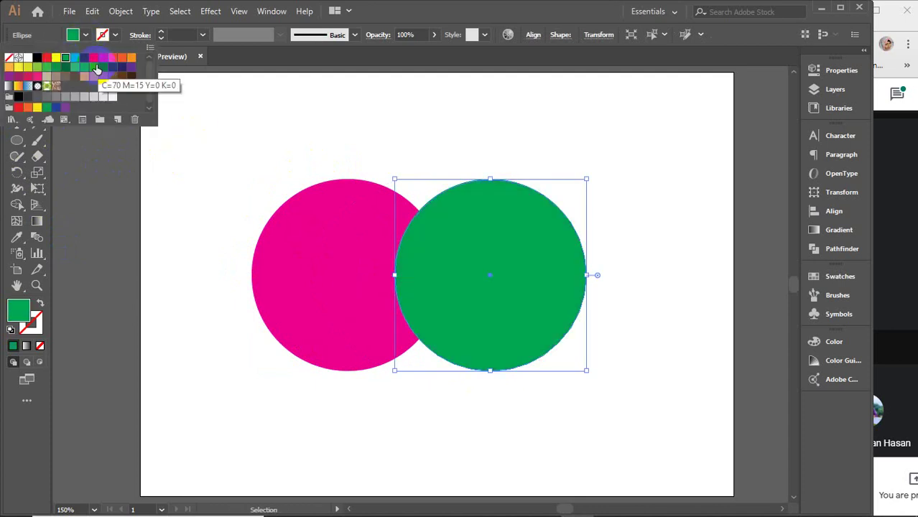
{"action": "left_click", "coordinate": [74, 58]}
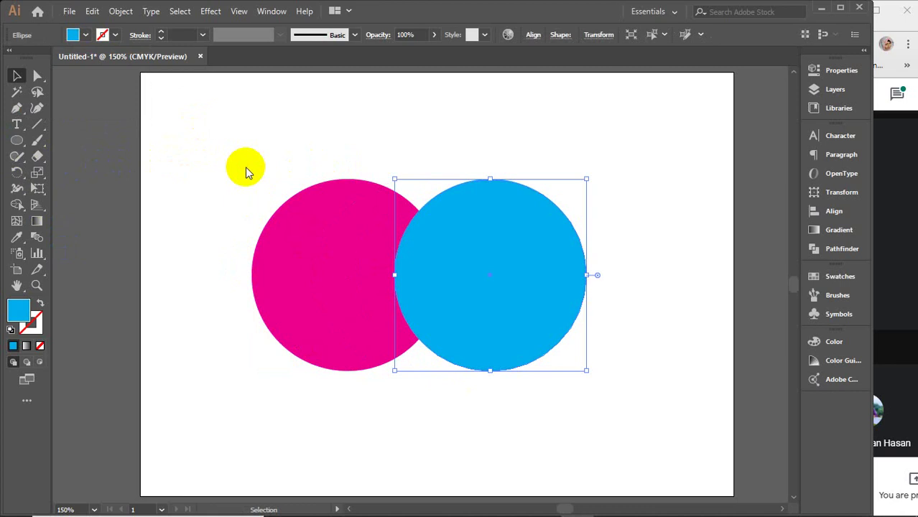
{"action": "left_click", "coordinate": [245, 170]}
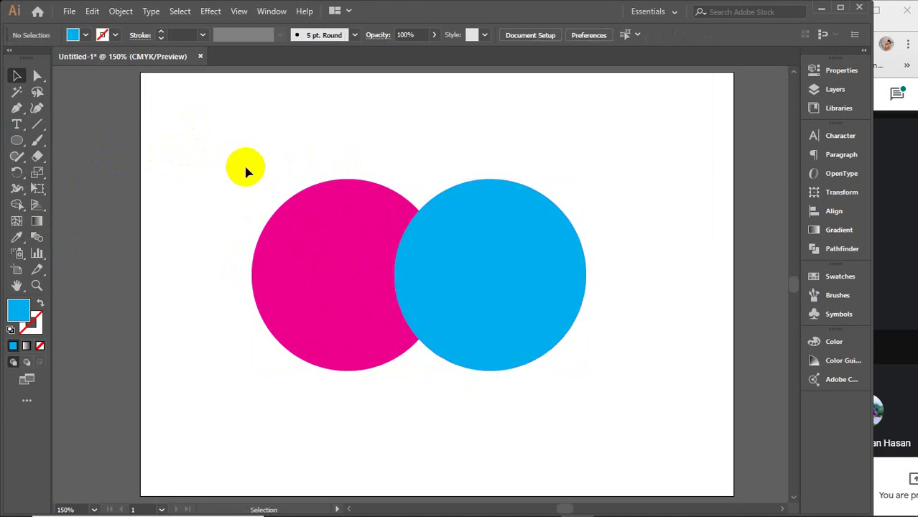
{"action": "left_click", "coordinate": [295, 161]}
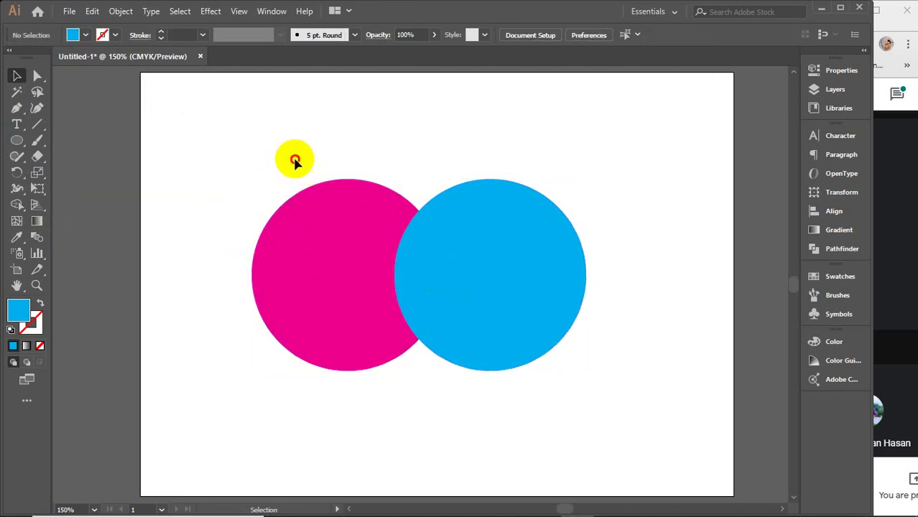
{"action": "left_click_drag", "start_coordinate": [233, 149], "coordinate": [589, 408]}
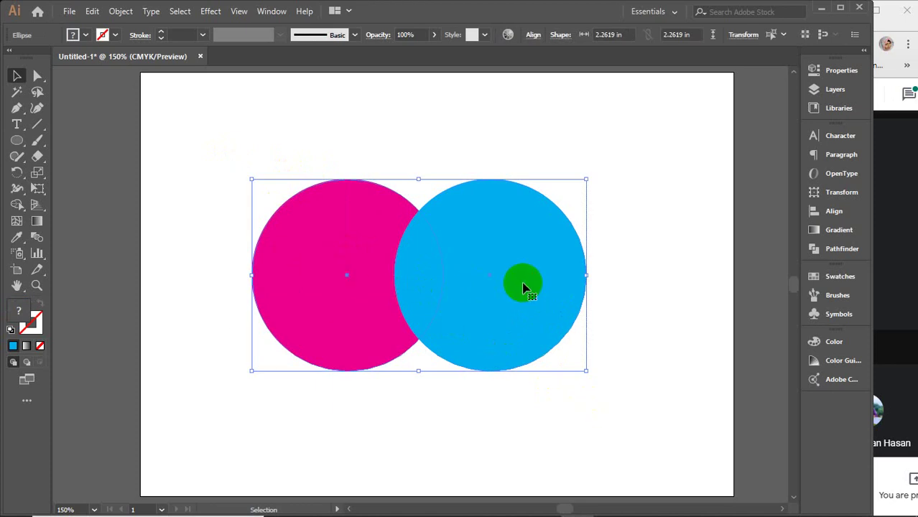
Open the Pathfinder panel from the Window menu.
{"action": "left_click", "coordinate": [272, 10]}
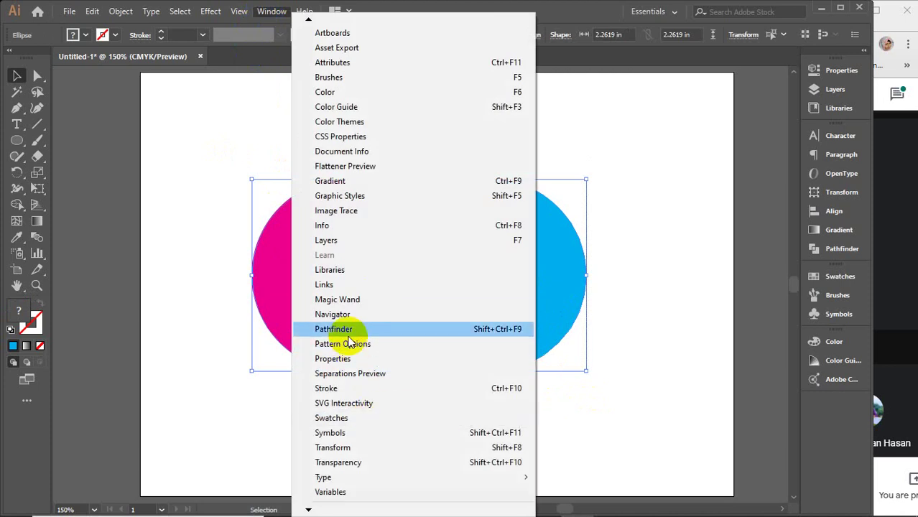
{"action": "left_click", "coordinate": [481, 329]}
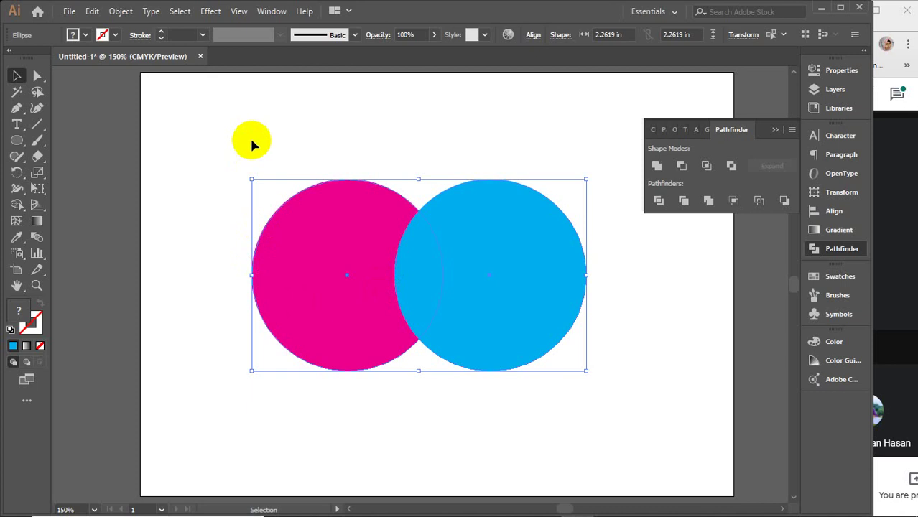
{"action": "left_click", "coordinate": [657, 166]}
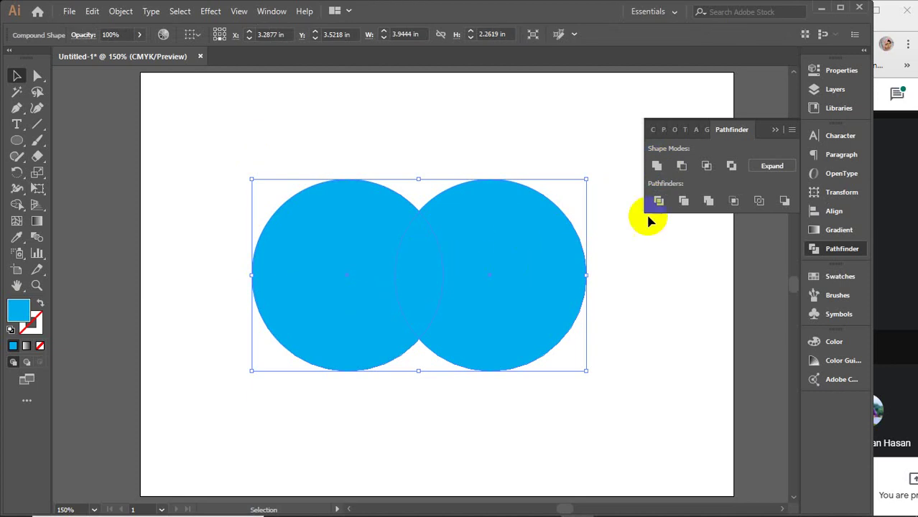
{"action": "left_click", "coordinate": [767, 169]}
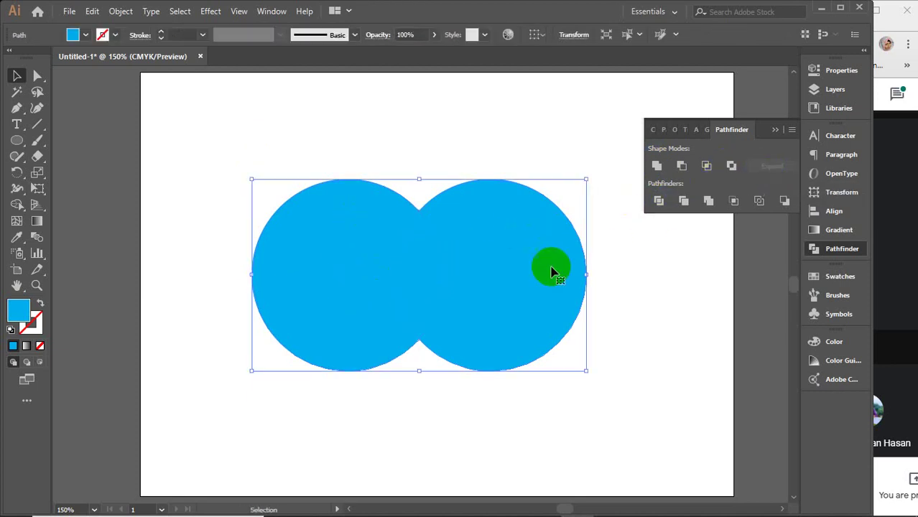
{"action": "key", "text": "ctrl+z"}
{"action": "key", "text": "ctrl+z"}
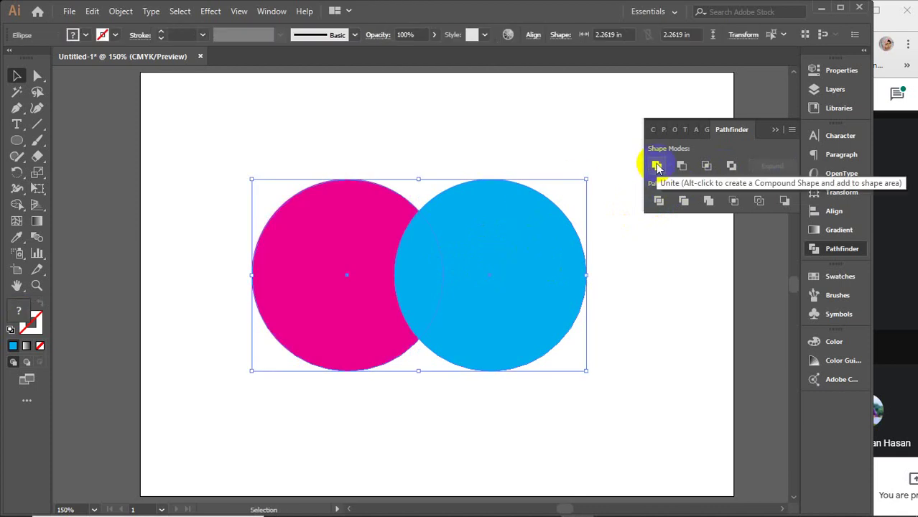
{"action": "left_click", "coordinate": [657, 167]}
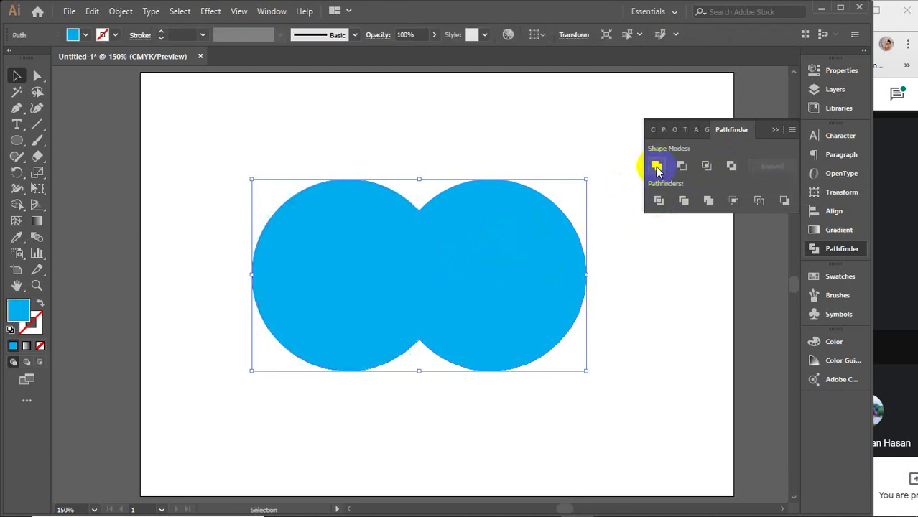
{"action": "left_click", "coordinate": [542, 246]}
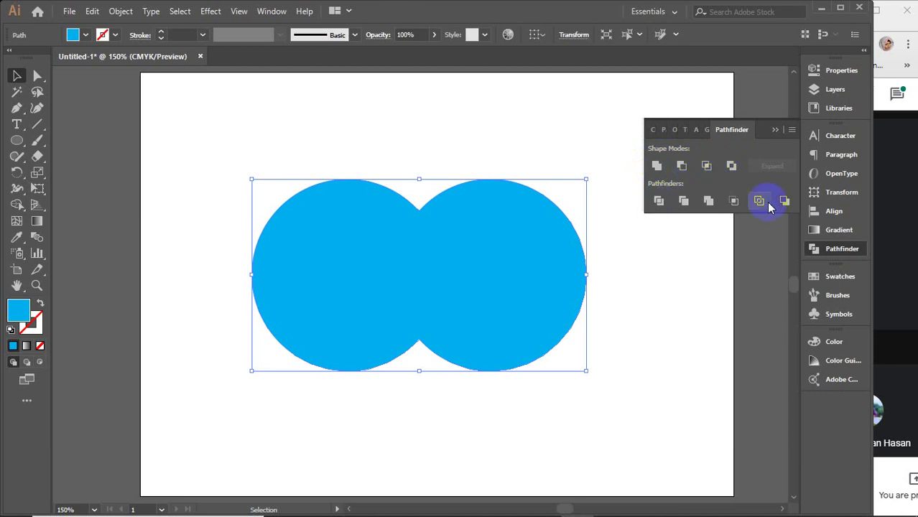
{"action": "key", "text": "ctrl+z"}
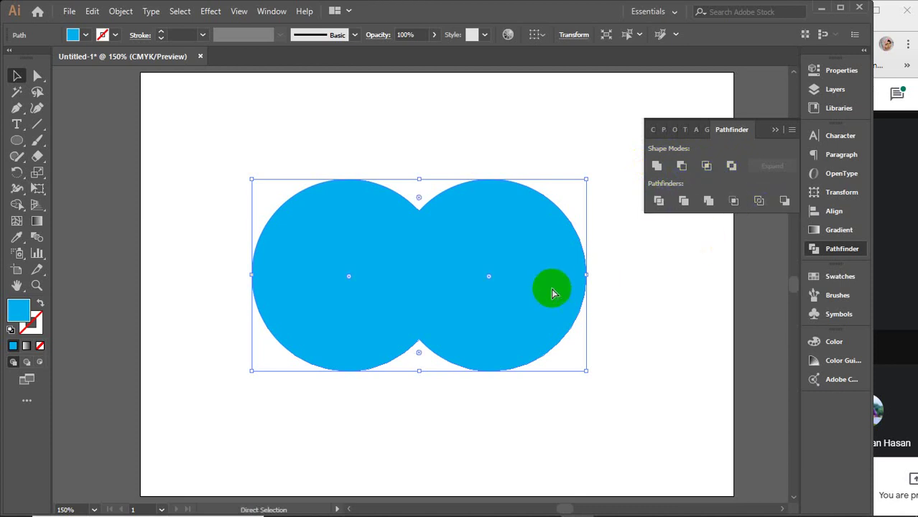
{"action": "key", "text": "ctrl+z"}
{"action": "left_click", "coordinate": [558, 279]}
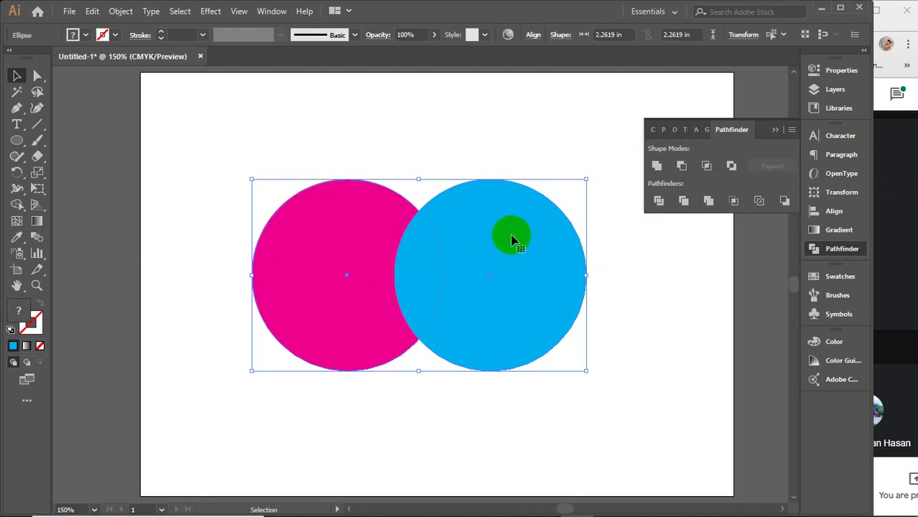
{"action": "left_click", "coordinate": [681, 167]}
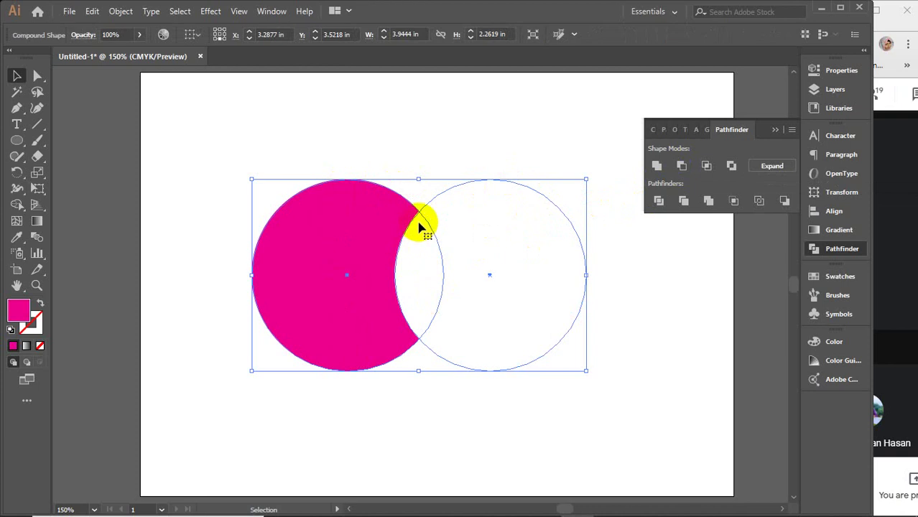
{"action": "left_click", "coordinate": [761, 167]}
{"action": "key", "text": "ctrl+z"}
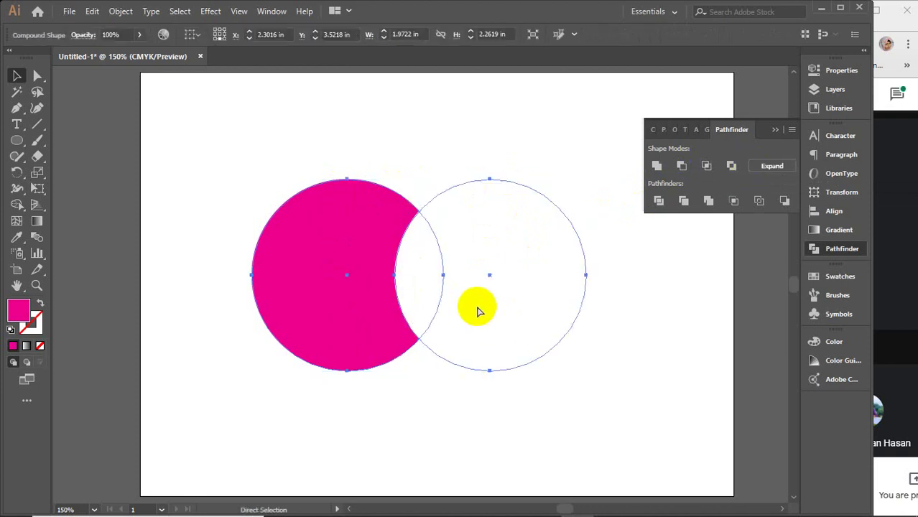
{"action": "key", "text": "ctrl+z"}
{"action": "left_click", "coordinate": [495, 205]}
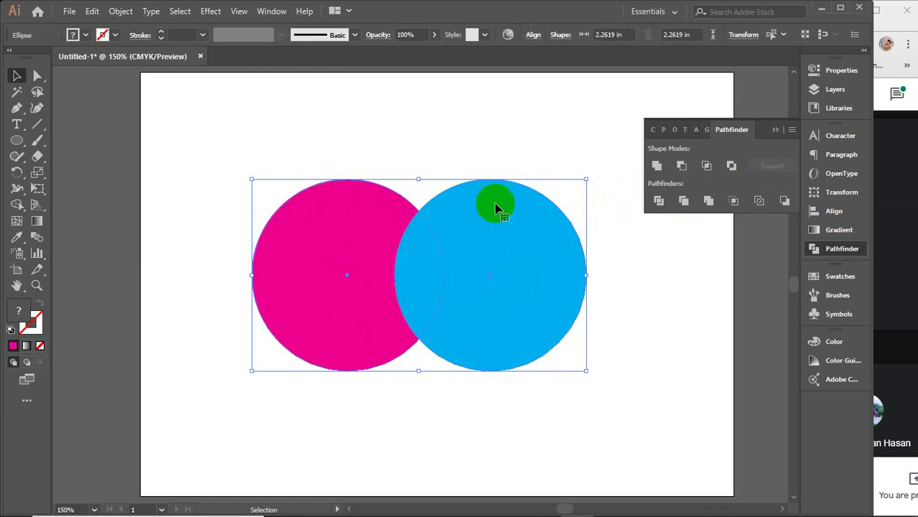
{"action": "left_click", "coordinate": [490, 216]}
{"action": "left_click", "coordinate": [437, 317]}
{"action": "left_click", "coordinate": [707, 167]}
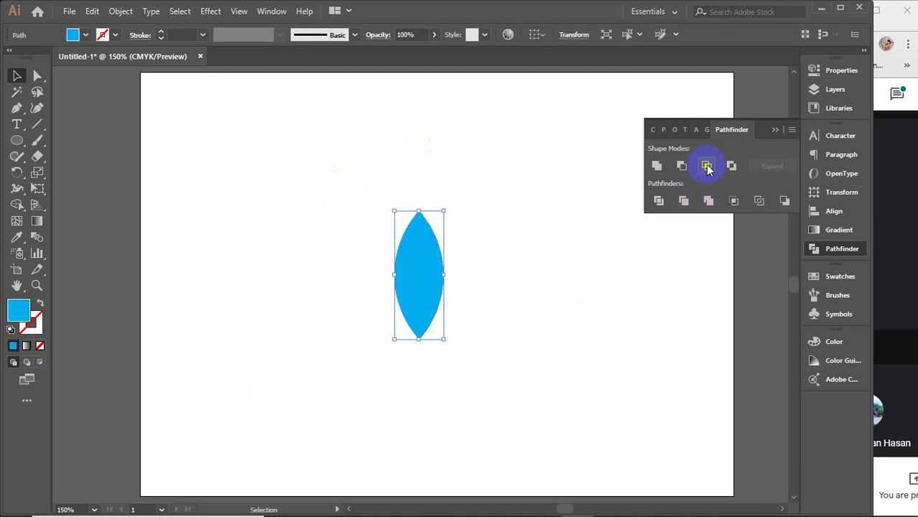
{"action": "key", "text": "ctrl+z"}
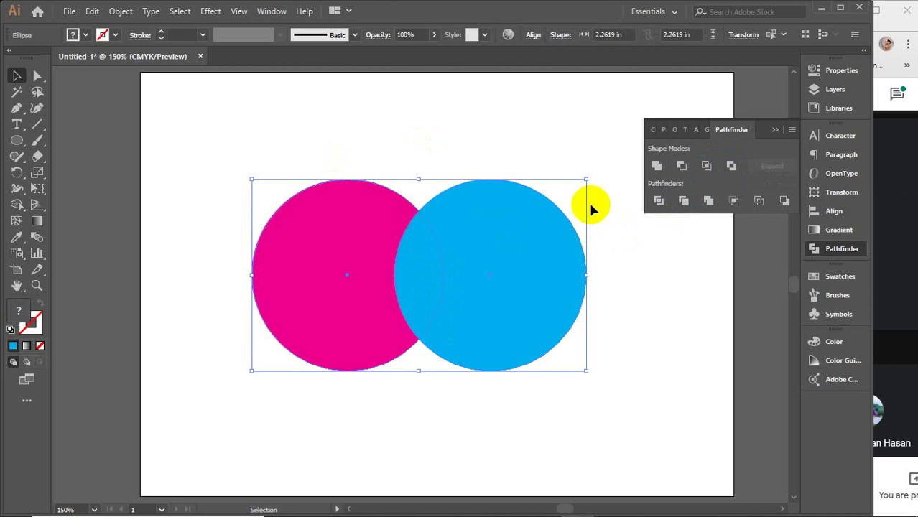
{"action": "left_click", "coordinate": [731, 166]}
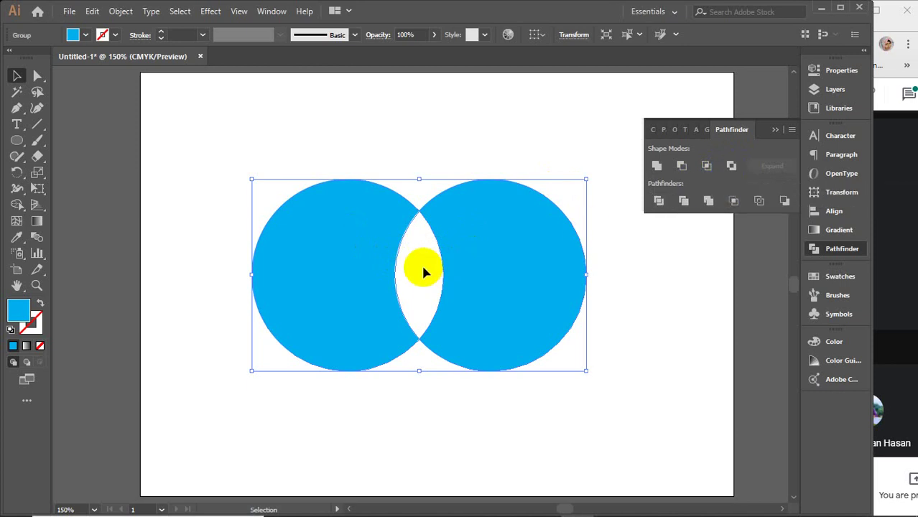
{"action": "key", "text": "ctrl+z"}
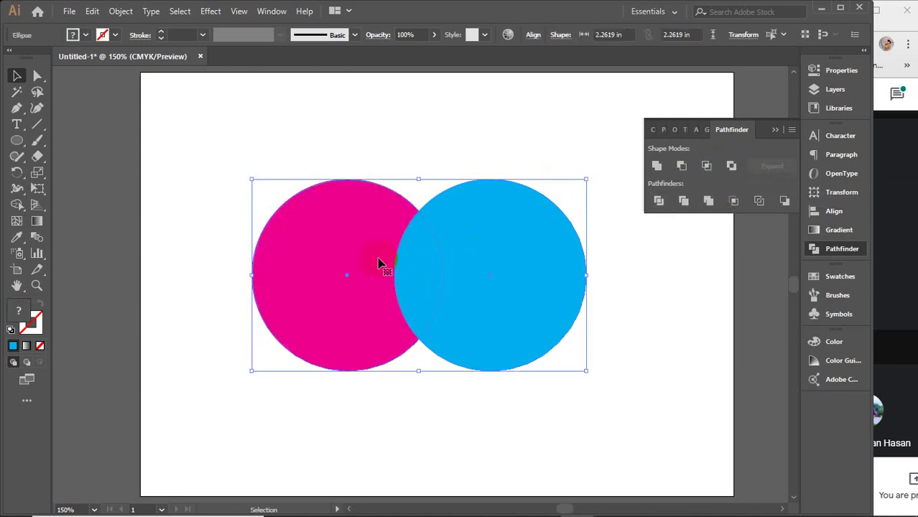
{"action": "left_click", "coordinate": [659, 203]}
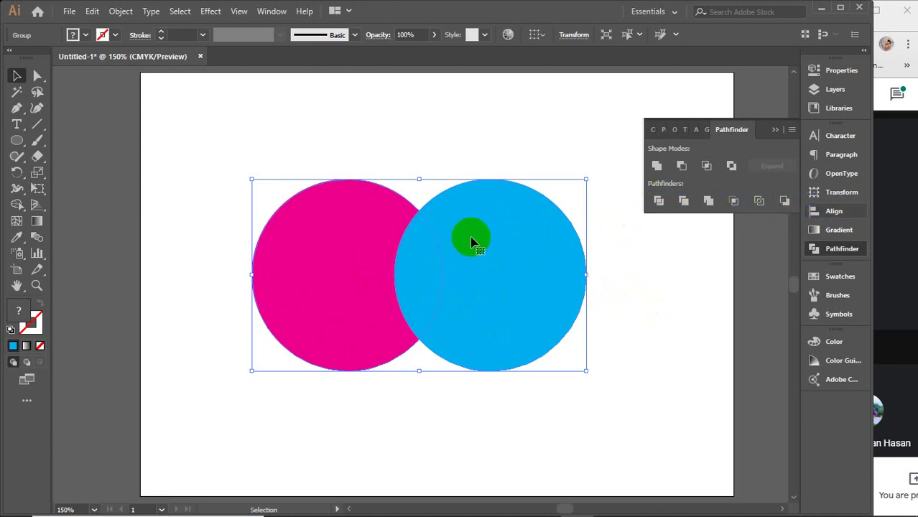
{"action": "right_click", "coordinate": [472, 242]}
{"action": "left_click", "coordinate": [510, 349]}
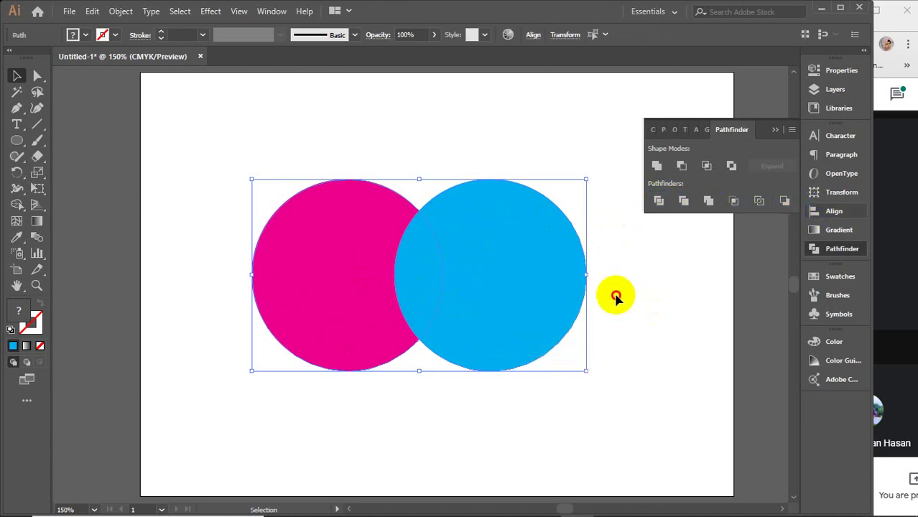
{"action": "left_click", "coordinate": [610, 293]}
{"action": "left_click_drag", "start_coordinate": [530, 284], "coordinate": [567, 282]}
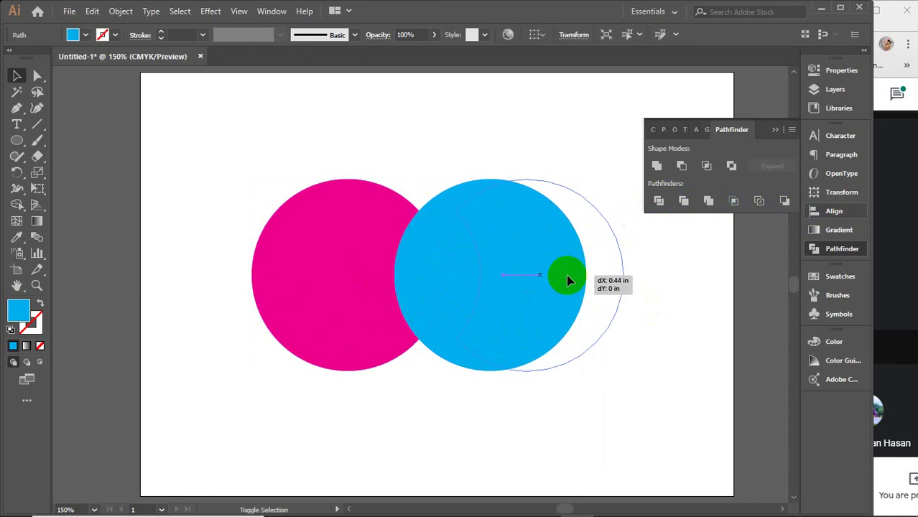
{"action": "left_click_drag", "start_coordinate": [350, 270], "coordinate": [306, 271]}
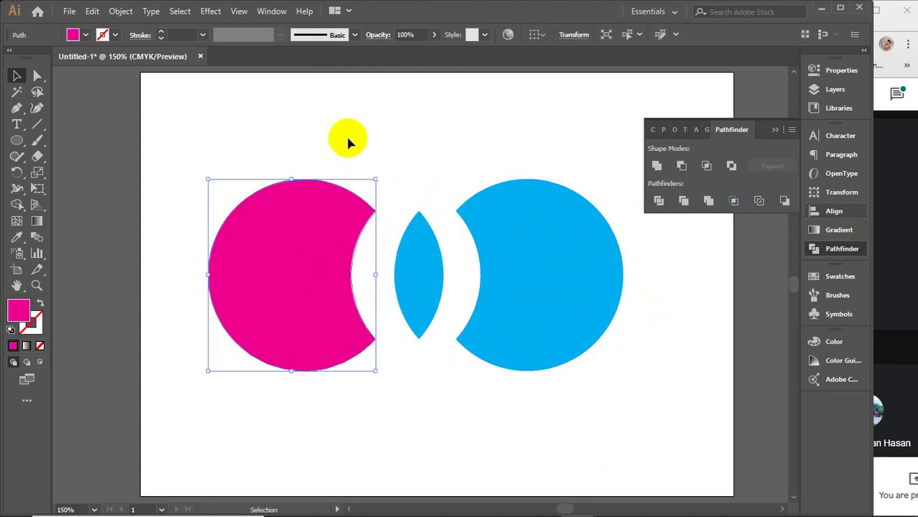
{"action": "left_click", "coordinate": [347, 142]}
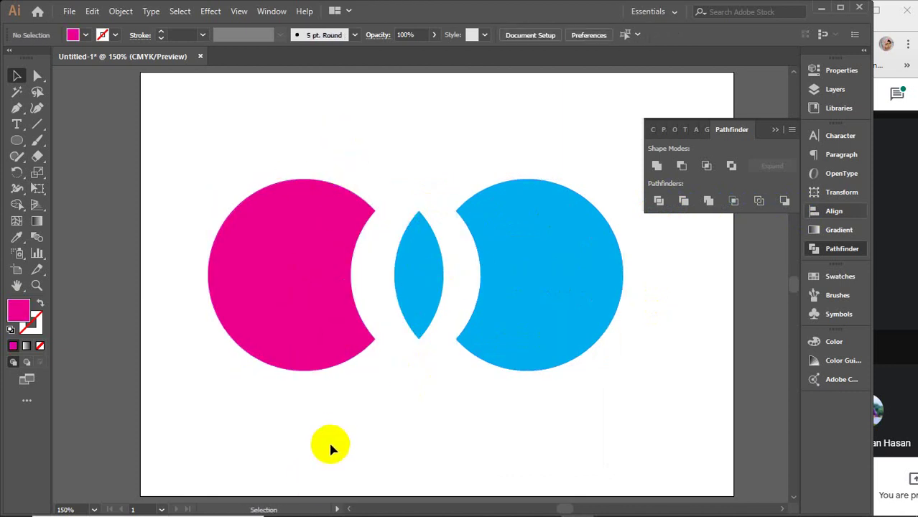
{"action": "key", "text": "ctrl+z"}
{"action": "key", "text": "ctrl+z"}
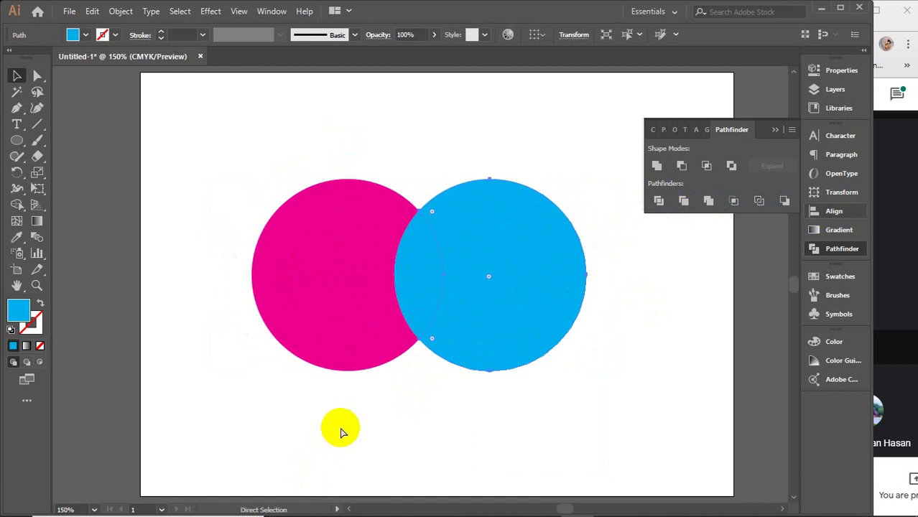
{"action": "key", "text": "ctrl+z"}
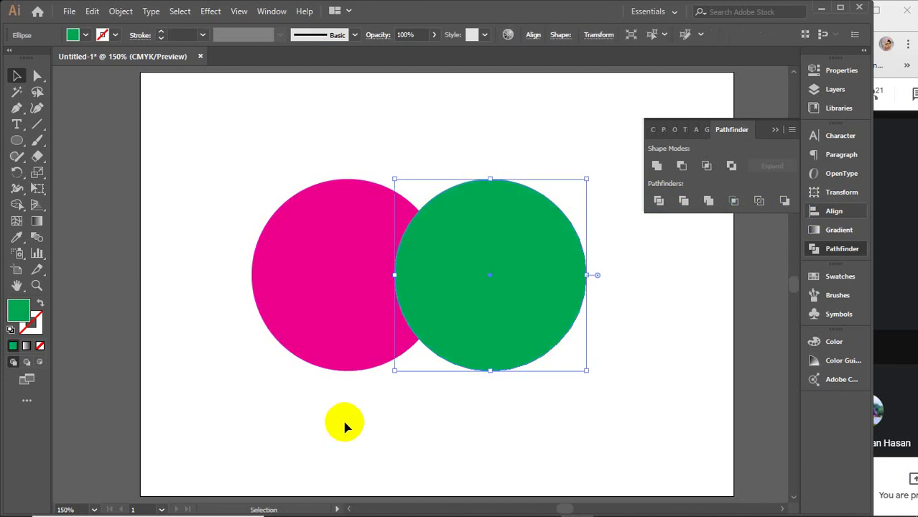
{"action": "key", "text": "ctrl+shift+z"}
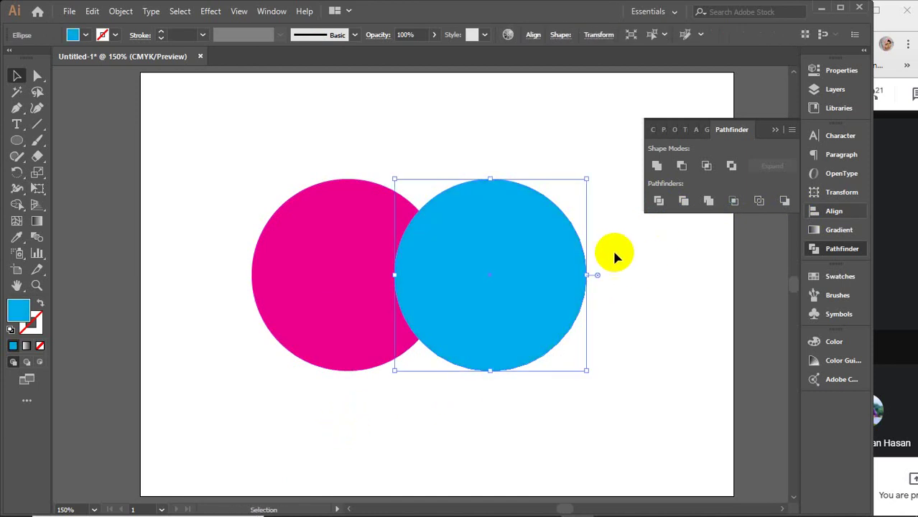
{"action": "left_click_drag", "start_coordinate": [336, 154], "coordinate": [429, 240]}
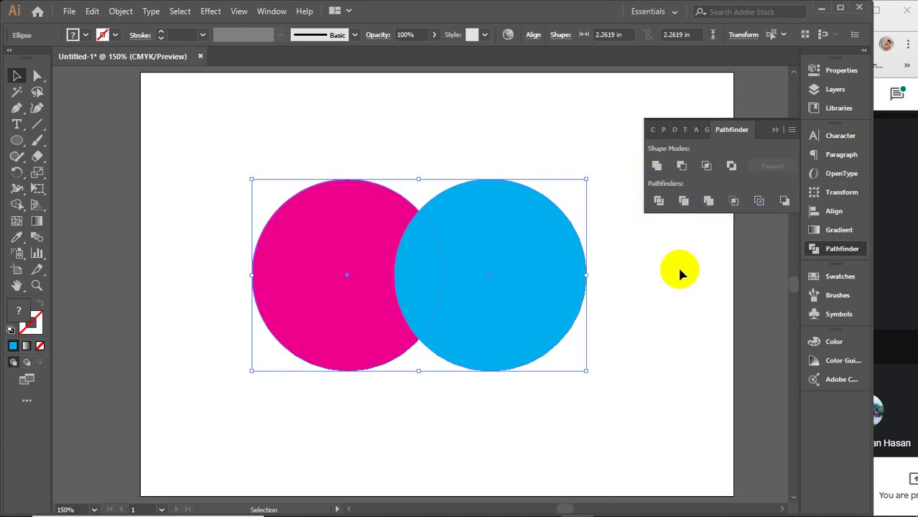
{"action": "left_click", "coordinate": [684, 202]}
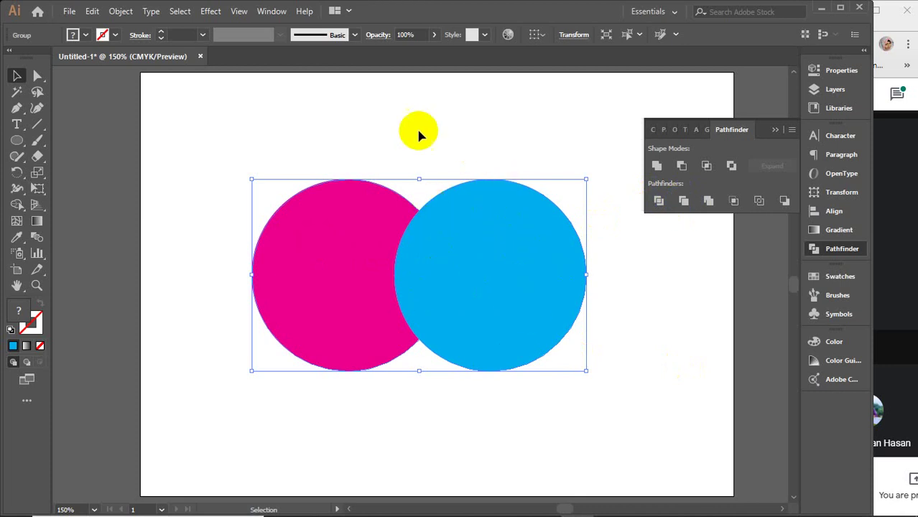
{"action": "right_click", "coordinate": [465, 252]}
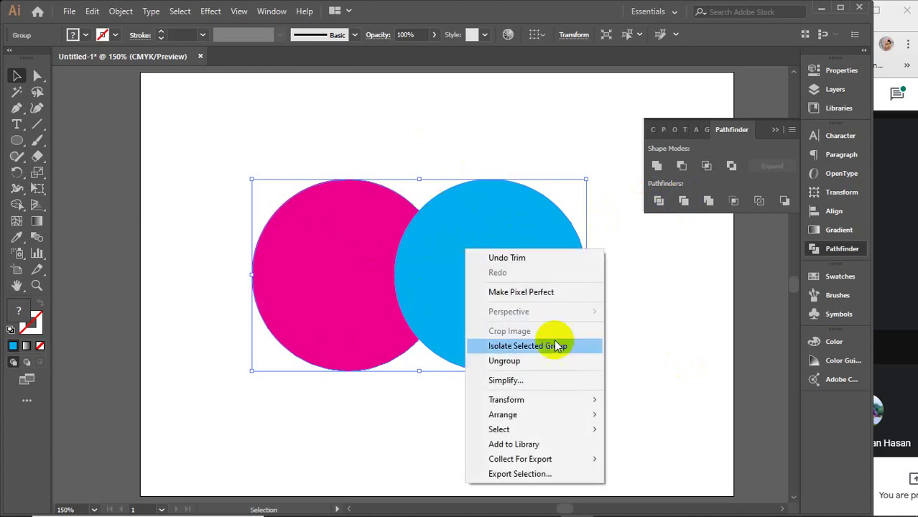
{"action": "left_click", "coordinate": [528, 362]}
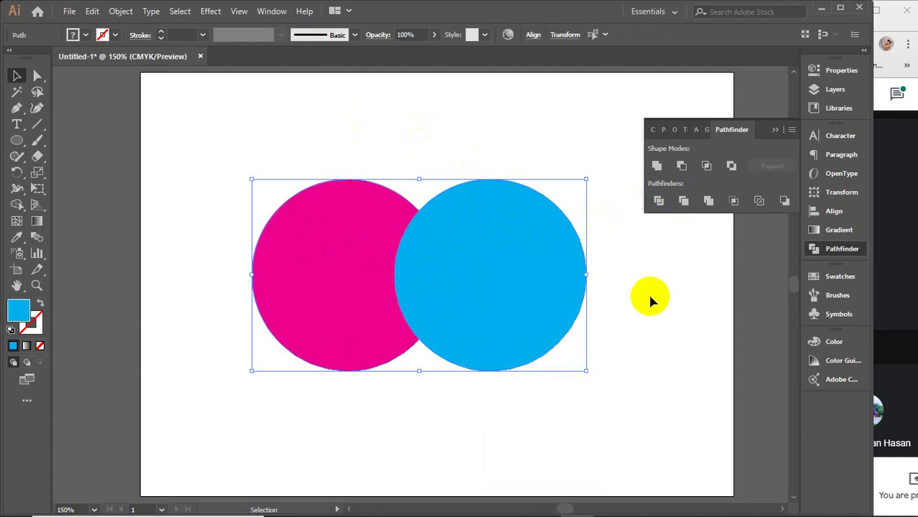
{"action": "left_click_drag", "start_coordinate": [506, 298], "coordinate": [547, 299]}
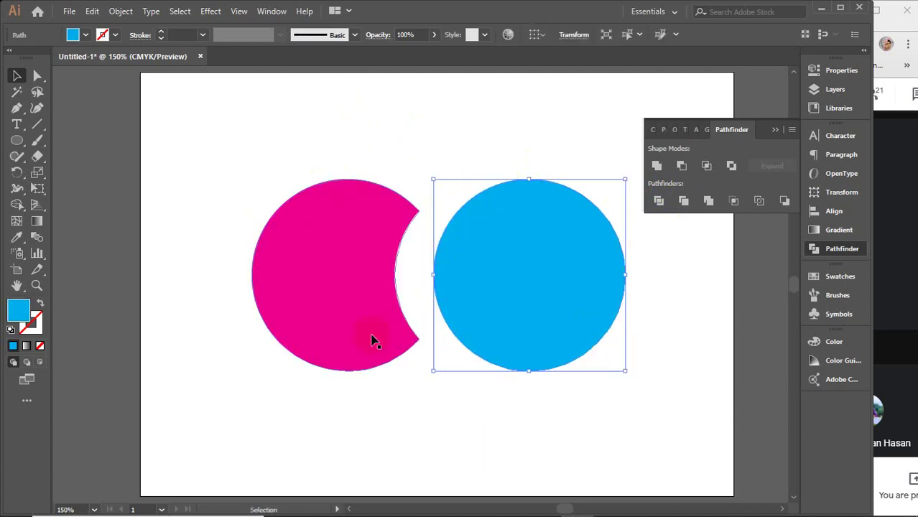
{"action": "key", "text": "ctrl+z"}
{"action": "key", "text": "ctrl+z"}
{"action": "left_click", "coordinate": [385, 313], "text": "shift"}
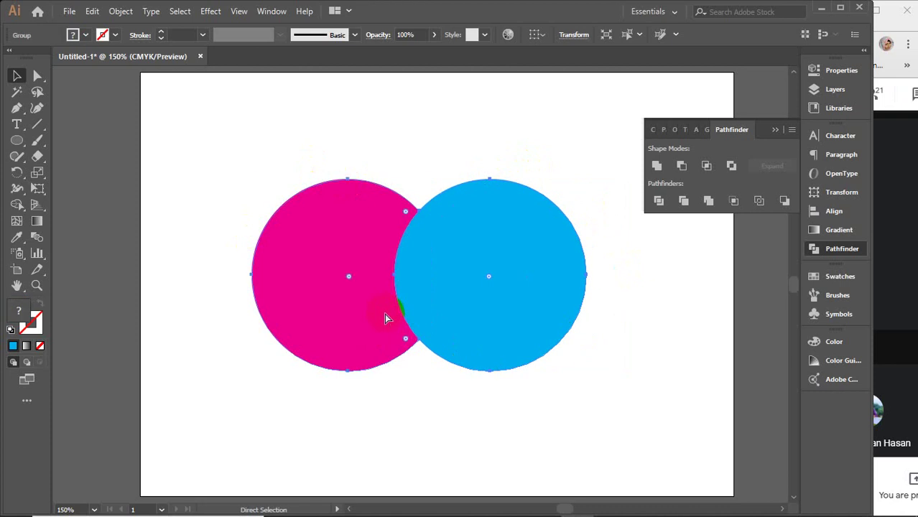
{"action": "key", "text": "v"}
{"action": "left_click", "coordinate": [438, 288]}
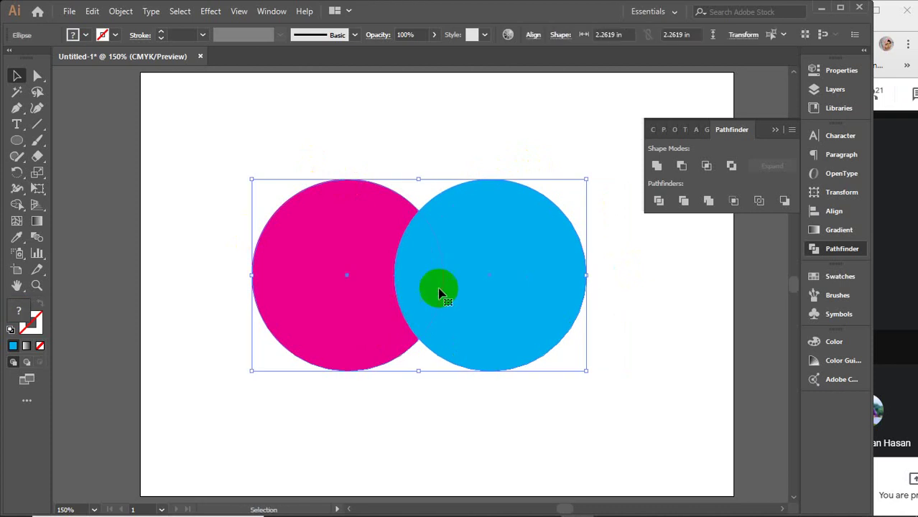
{"action": "left_click", "coordinate": [709, 202]}
{"action": "right_click", "coordinate": [488, 257]}
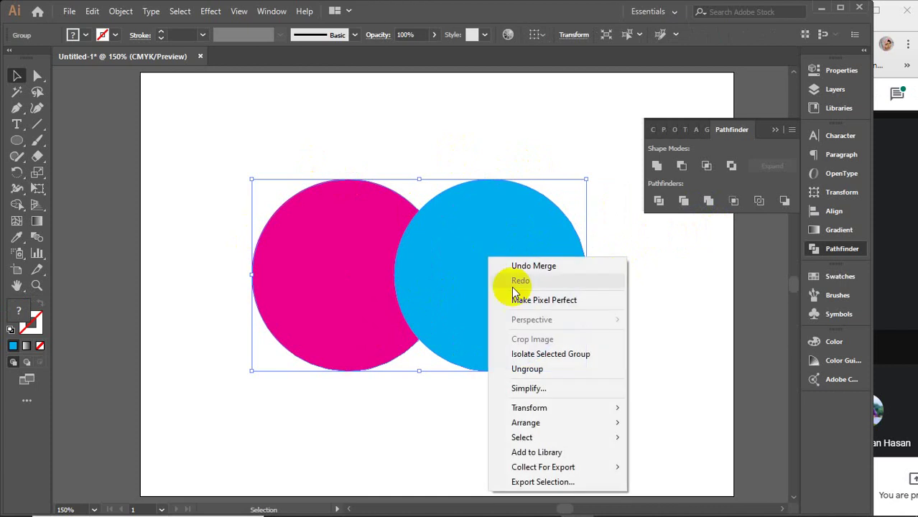
{"action": "left_click", "coordinate": [544, 371]}
{"action": "left_click", "coordinate": [659, 304]}
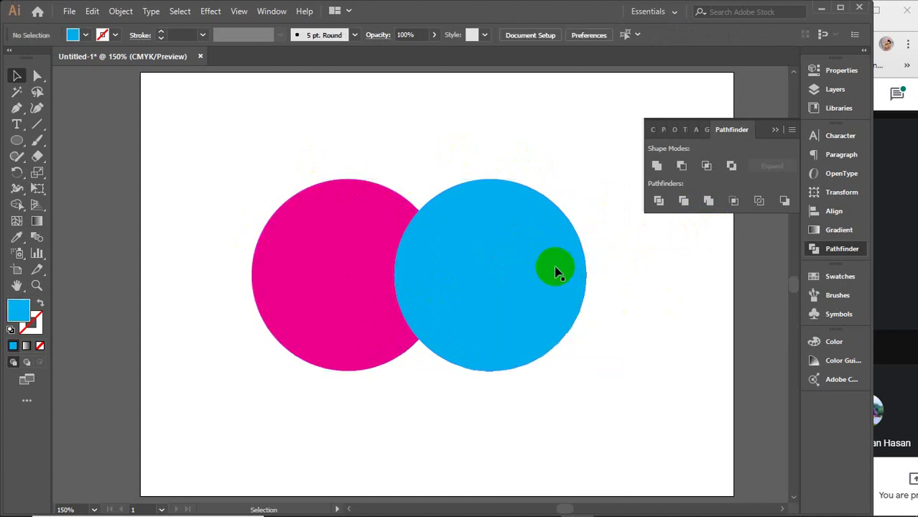
{"action": "left_click_drag", "start_coordinate": [556, 271], "coordinate": [598, 281]}
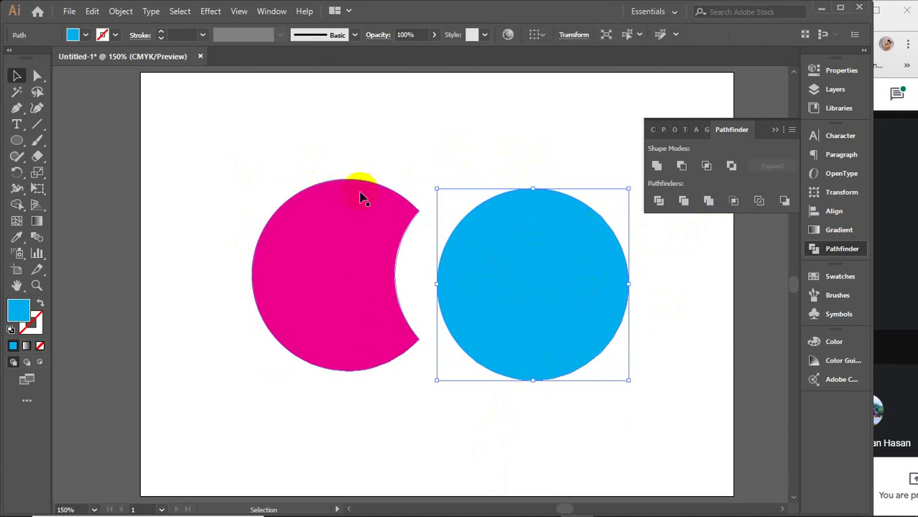
{"action": "key", "text": "ctrl+z"}
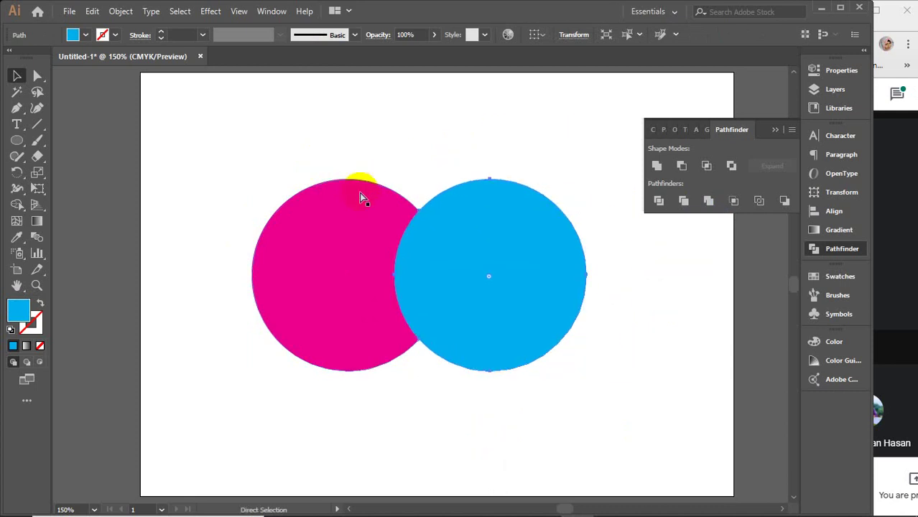
{"action": "left_click", "coordinate": [362, 199]}
{"action": "key", "text": "a"}
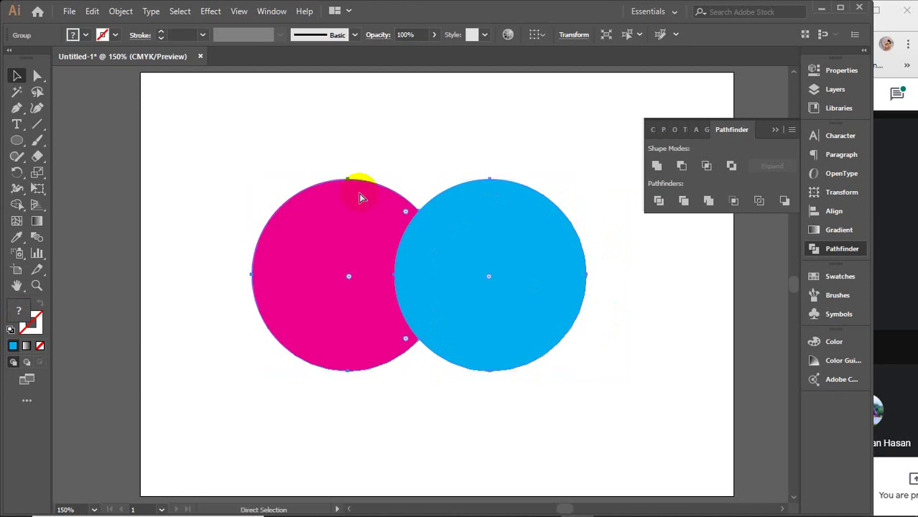
{"action": "key", "text": "v"}
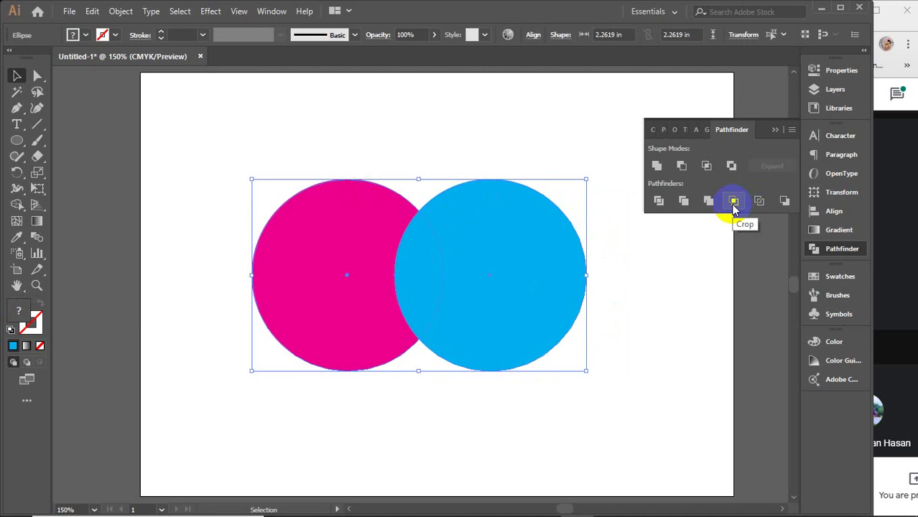
Try a Pathfinder Crop on the two circles, then undo it.
{"action": "left_click", "coordinate": [702, 168]}
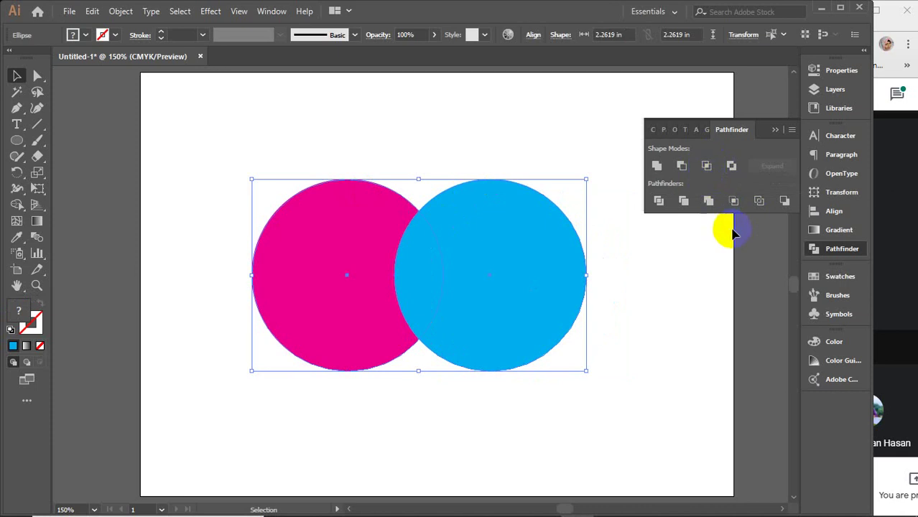
{"action": "left_click", "coordinate": [734, 201]}
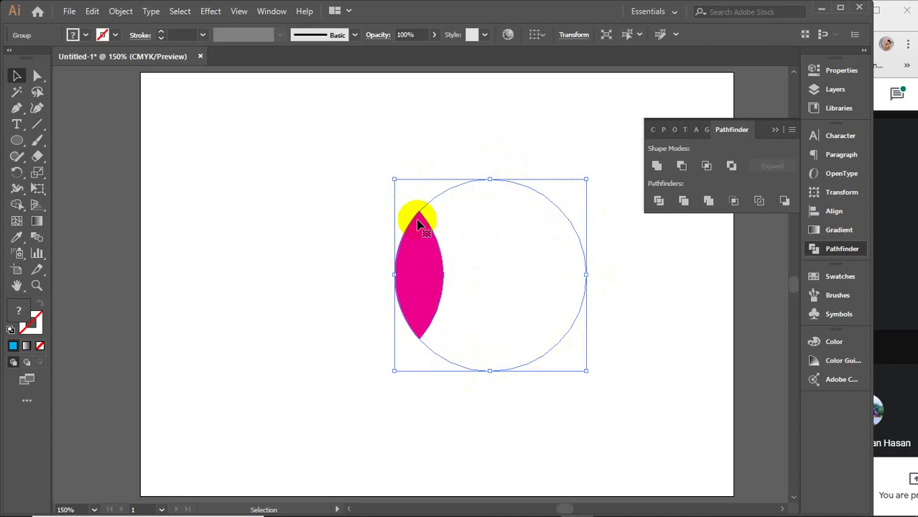
{"action": "mouse_move", "coordinate": [460, 510]}
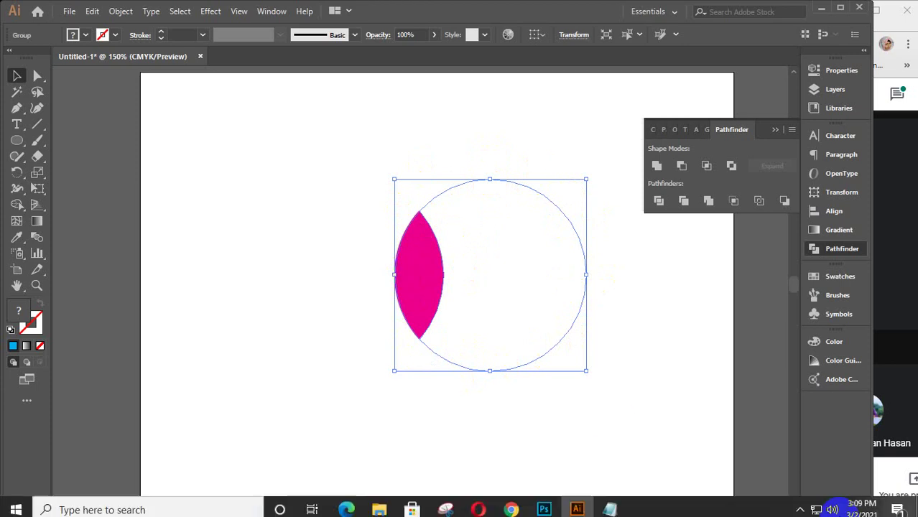
{"action": "left_click", "coordinate": [800, 503]}
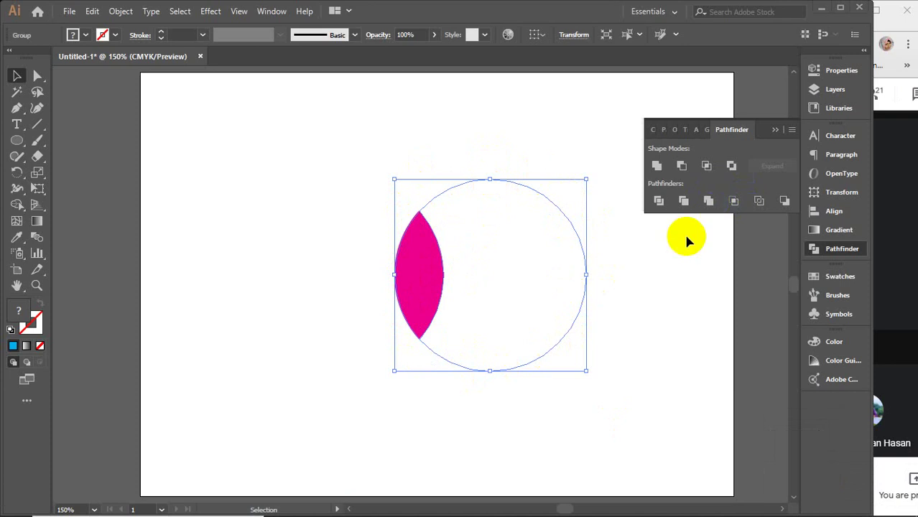
{"action": "key", "text": "ctrl+z"}
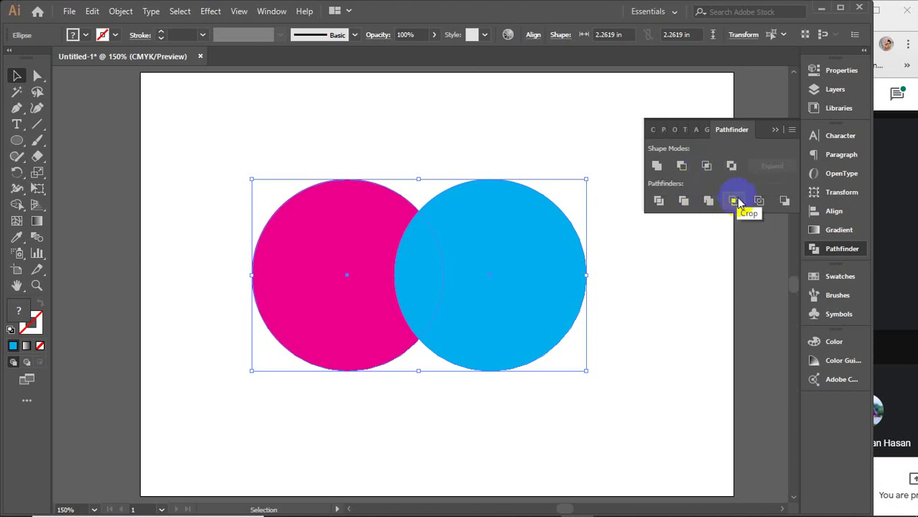
Try Intersect and Crop again, undoing each to restore both circles.
{"action": "left_click", "coordinate": [706, 165]}
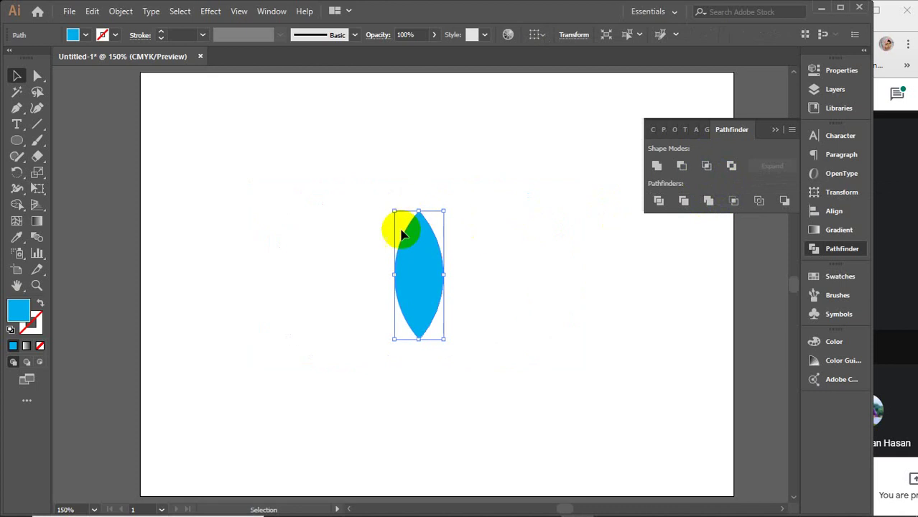
{"action": "key", "text": "a"}
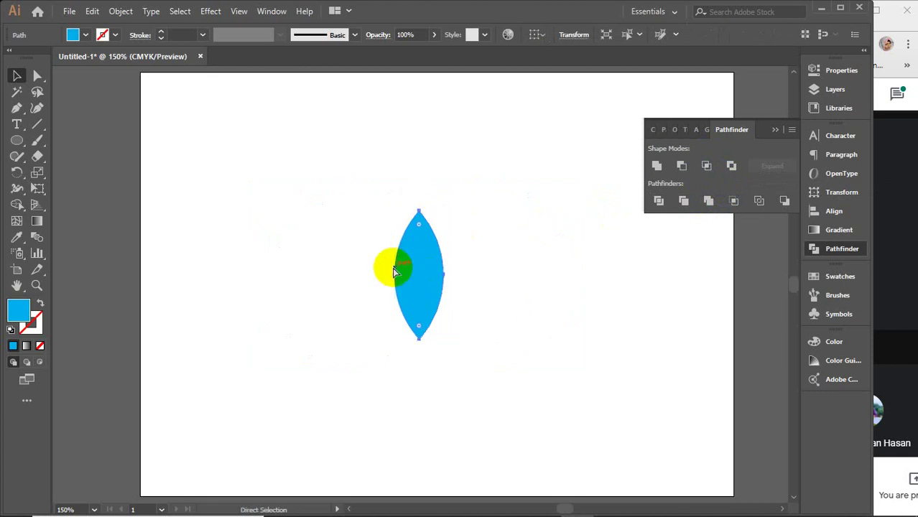
{"action": "key", "text": "ctrl+z"}
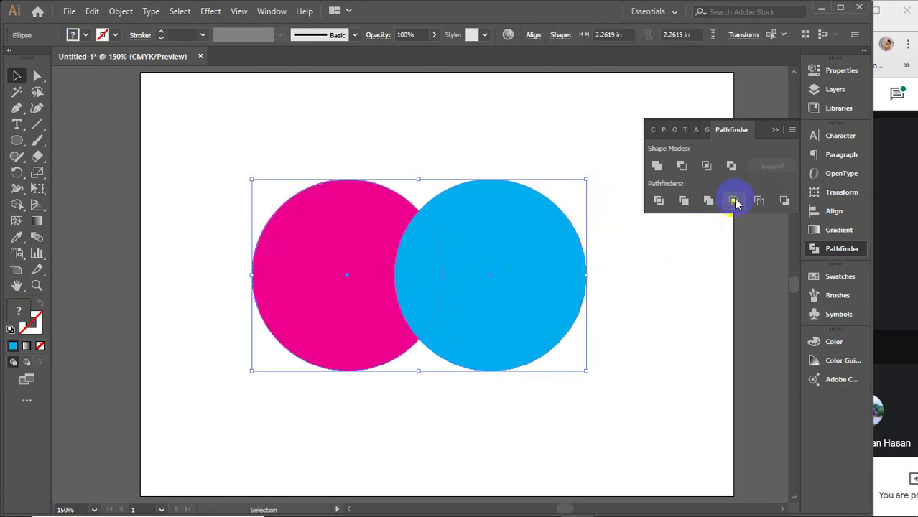
{"action": "left_click", "coordinate": [733, 200]}
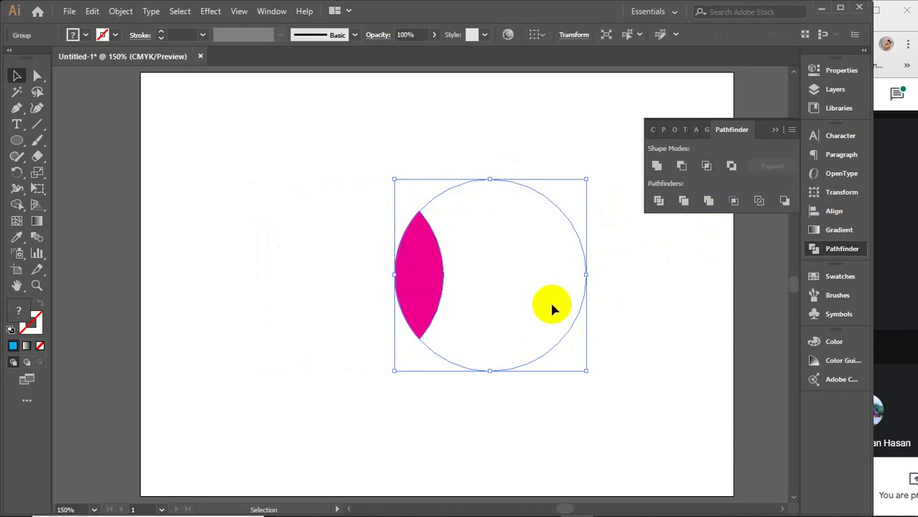
{"action": "key", "text": "ctrl+z"}
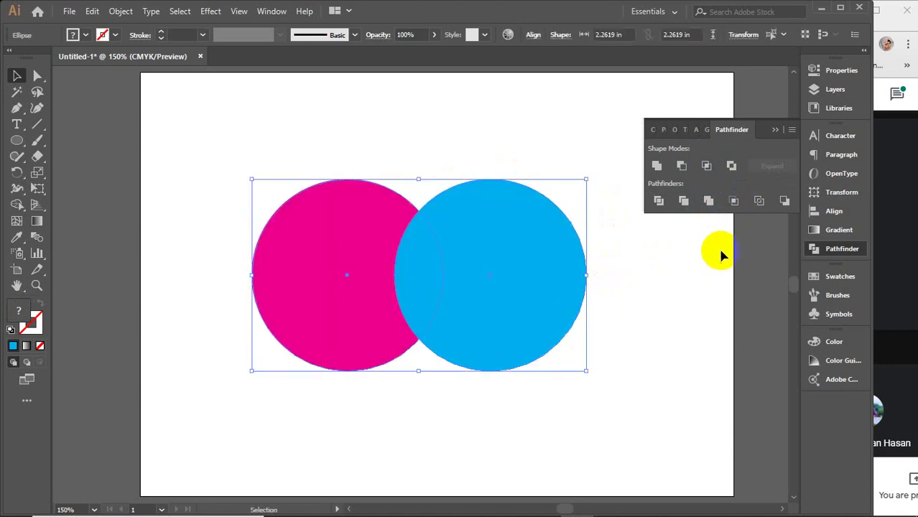
{"action": "left_click", "coordinate": [760, 202]}
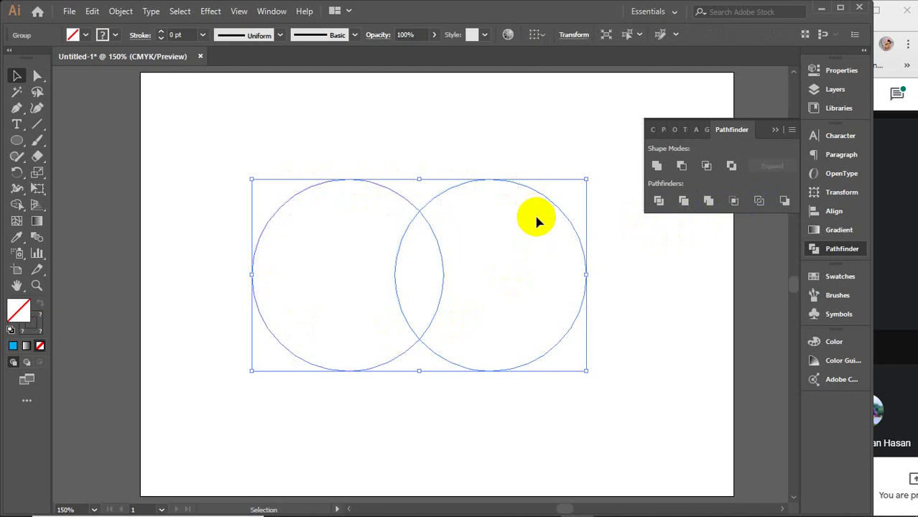
{"action": "key", "text": "ctrl+z"}
{"action": "key", "text": "ctrl+z"}
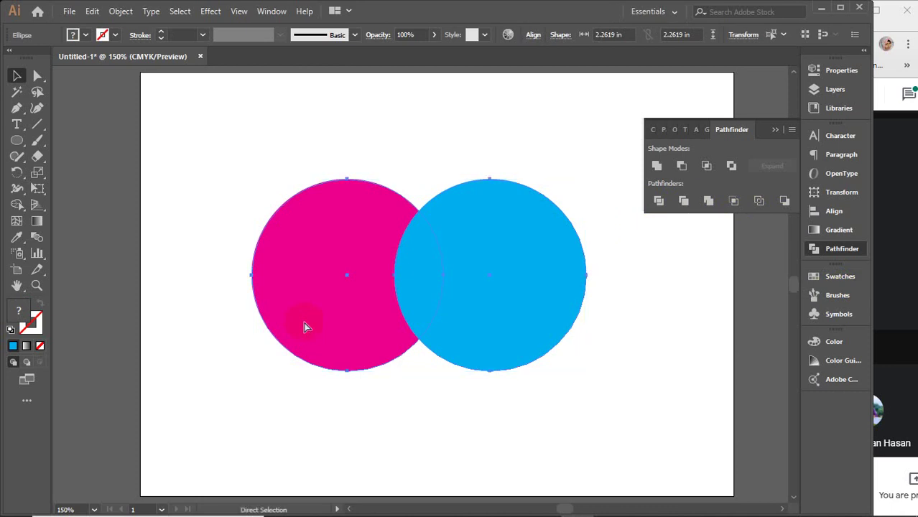
{"action": "key", "text": "ctrl+y"}
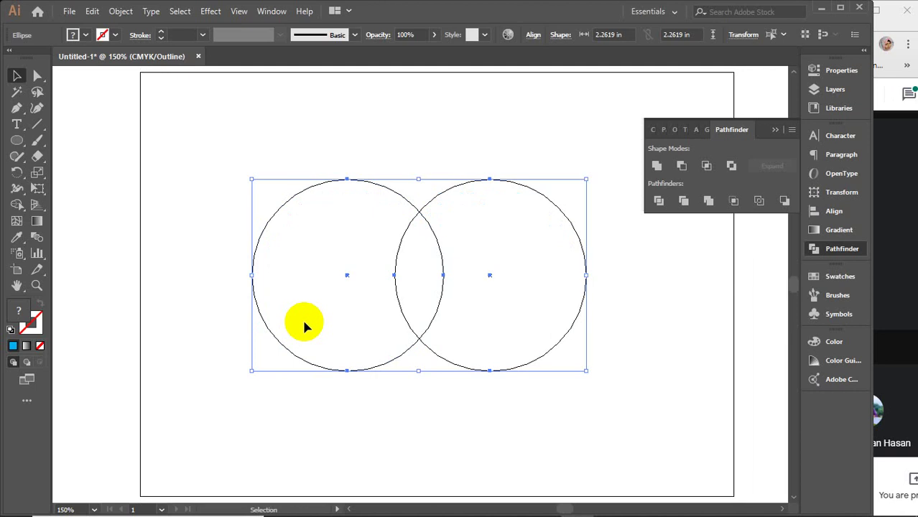
{"action": "key", "text": "ctrl+y"}
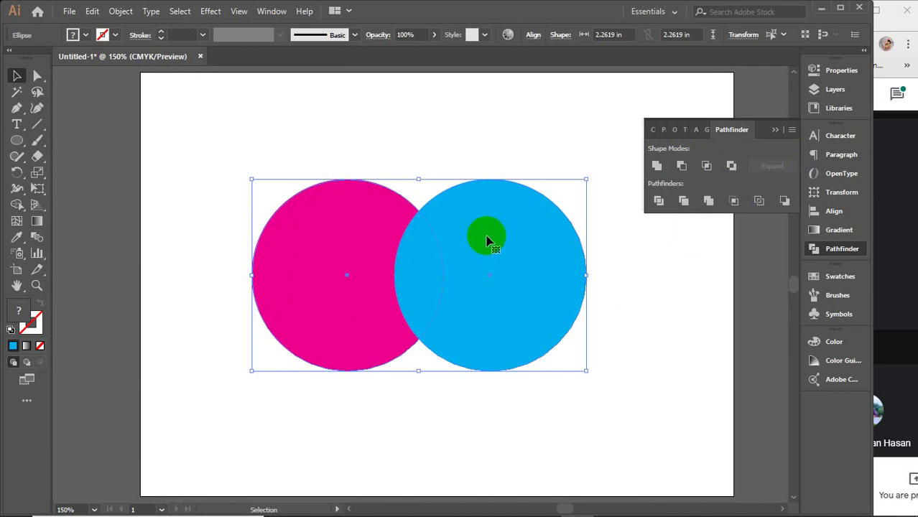
{"action": "left_click", "coordinate": [682, 165]}
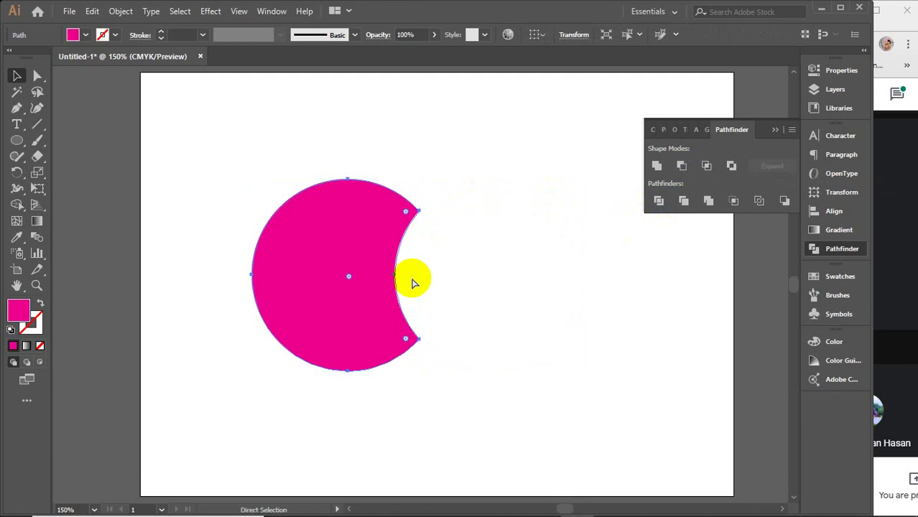
{"action": "key", "text": "ctrl+z"}
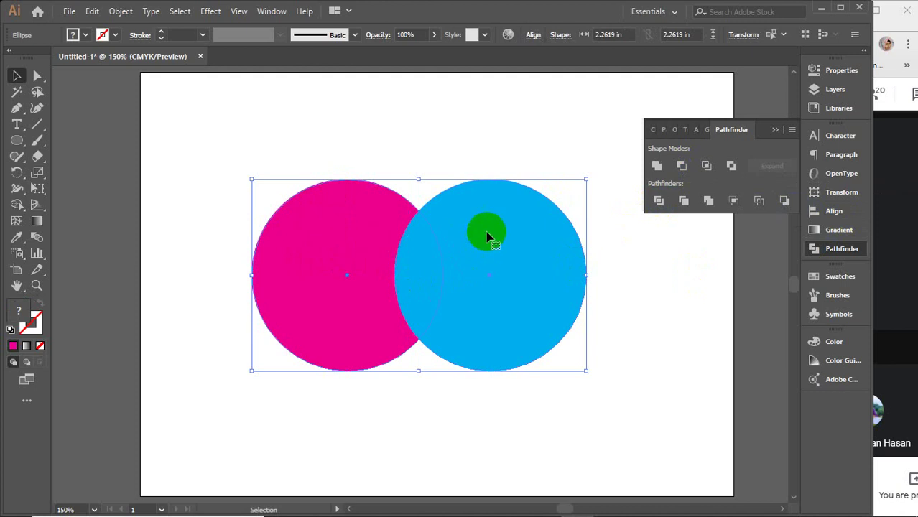
{"action": "left_click", "coordinate": [785, 201]}
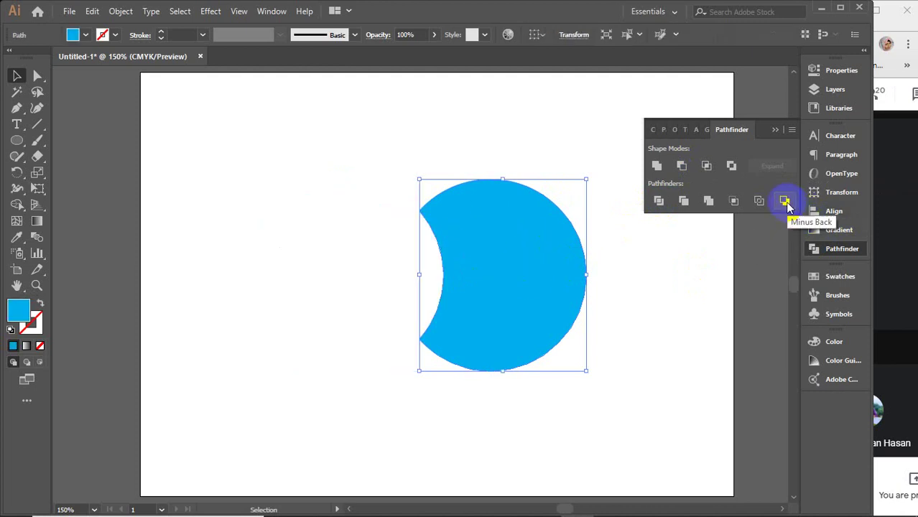
{"action": "key", "text": "ctrl+z"}
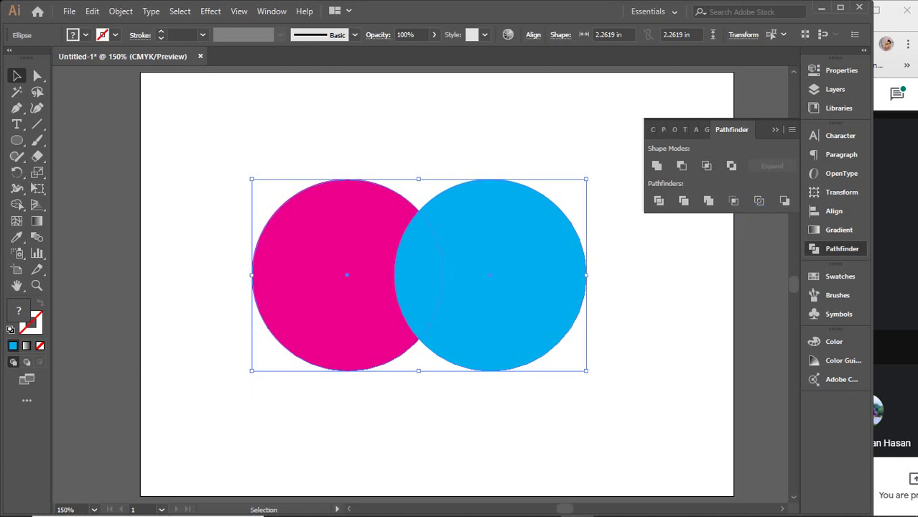
{"action": "left_click", "coordinate": [894, 241]}
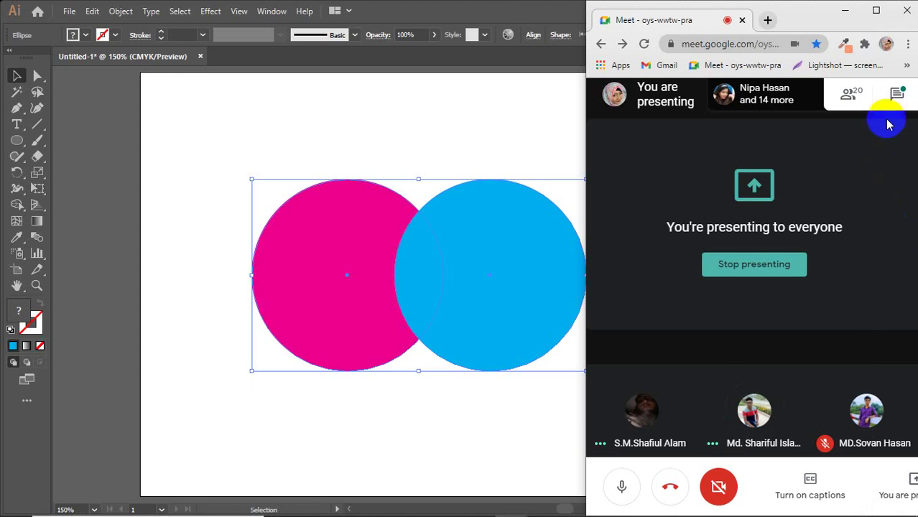
{"action": "left_click", "coordinate": [896, 95]}
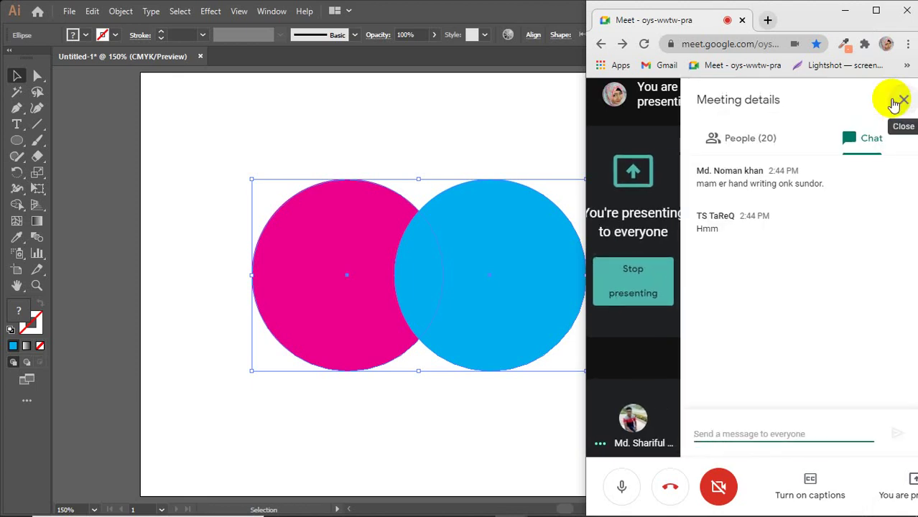
{"action": "left_click", "coordinate": [895, 102]}
{"action": "left_click", "coordinate": [421, 355]}
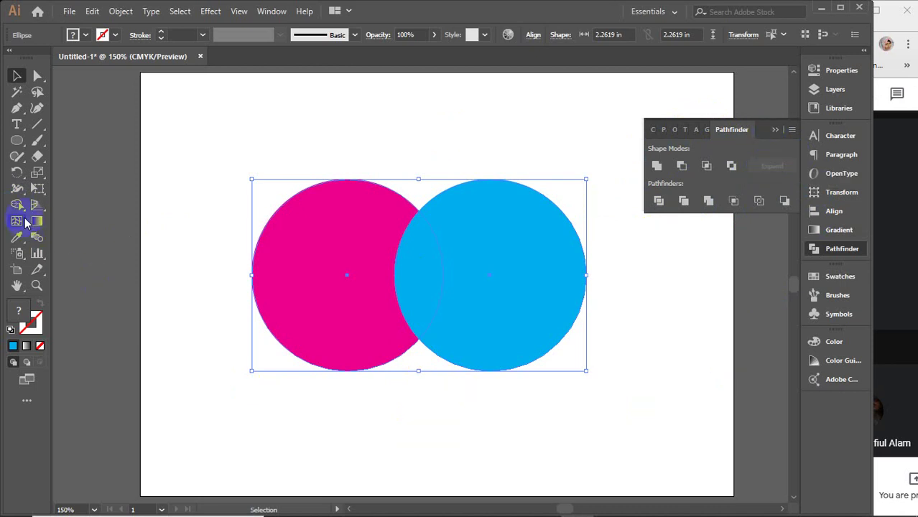
{"action": "left_click", "coordinate": [17, 205]}
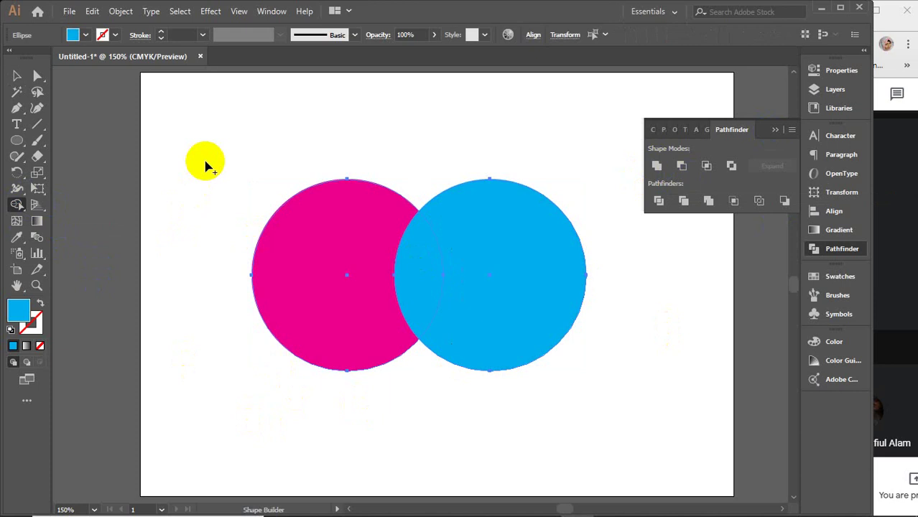
{"action": "left_click", "coordinate": [396, 302]}
{"action": "left_click_drag", "start_coordinate": [309, 300], "coordinate": [483, 269]}
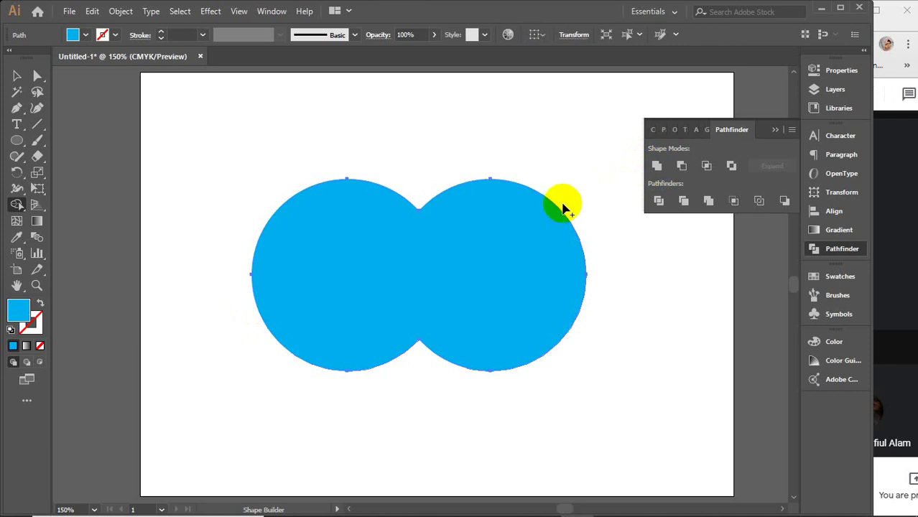
{"action": "key", "text": "ctrl+z"}
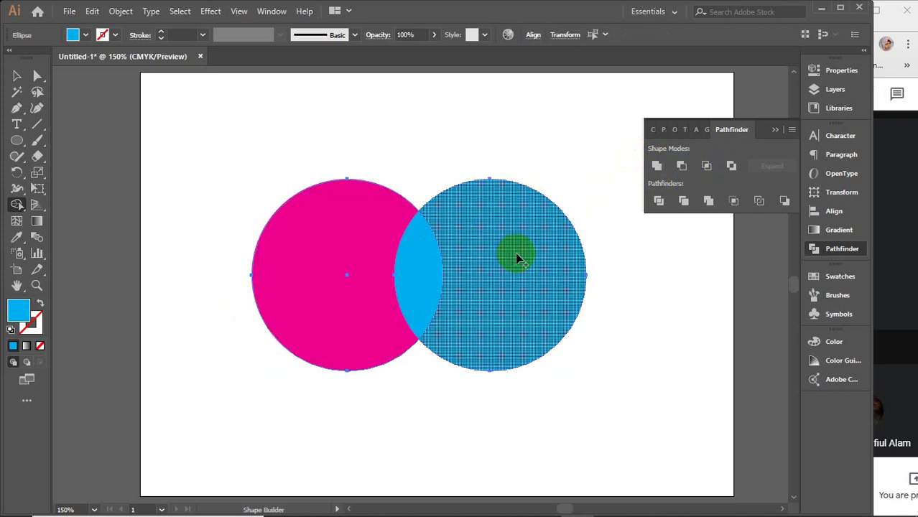
{"action": "left_click_drag", "start_coordinate": [584, 211], "coordinate": [432, 252]}
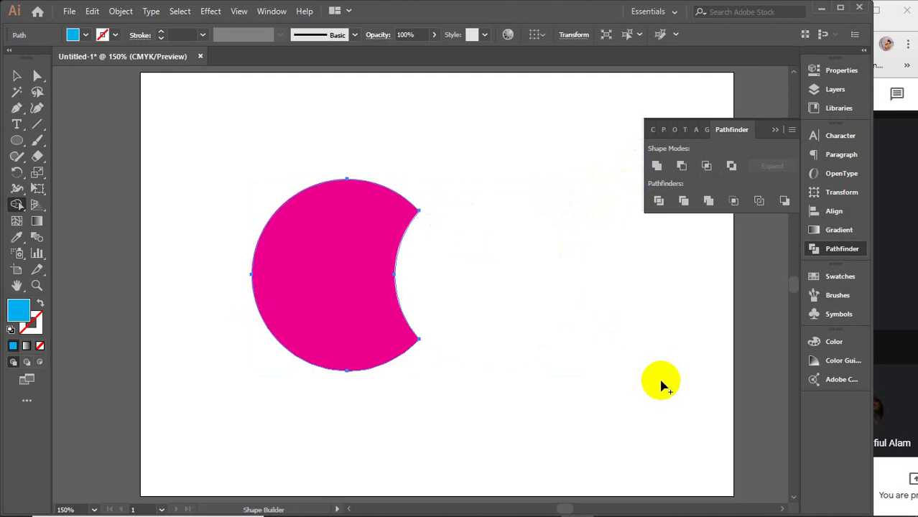
{"action": "key", "text": "ctrl+z"}
{"action": "key", "text": "ctrl+z"}
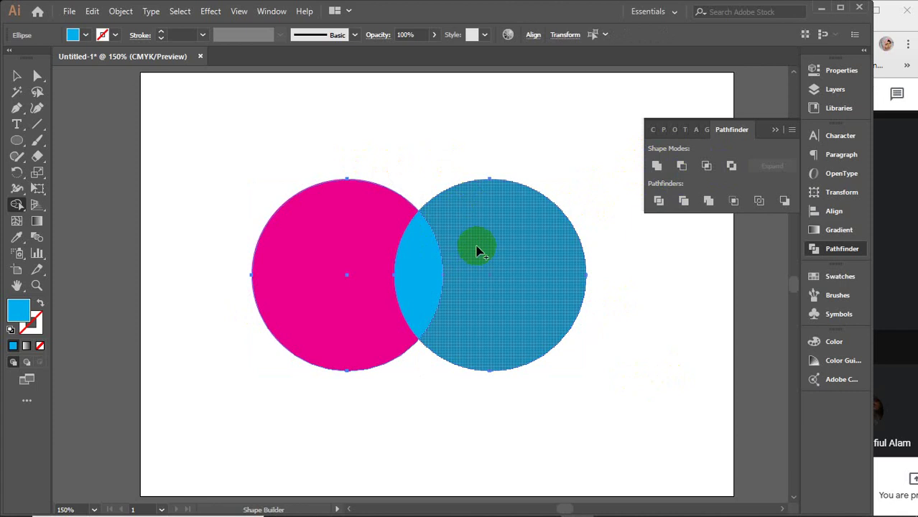
{"action": "left_click_drag", "start_coordinate": [369, 147], "coordinate": [354, 225]}
{"action": "left_click_drag", "start_coordinate": [476, 139], "coordinate": [516, 219]}
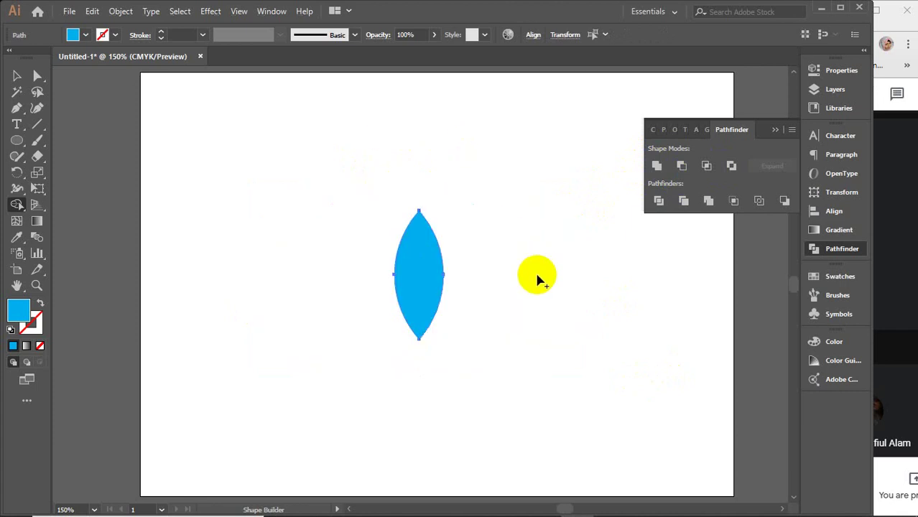
{"action": "key", "text": "ctrl+z"}
{"action": "key", "text": "ctrl+z"}
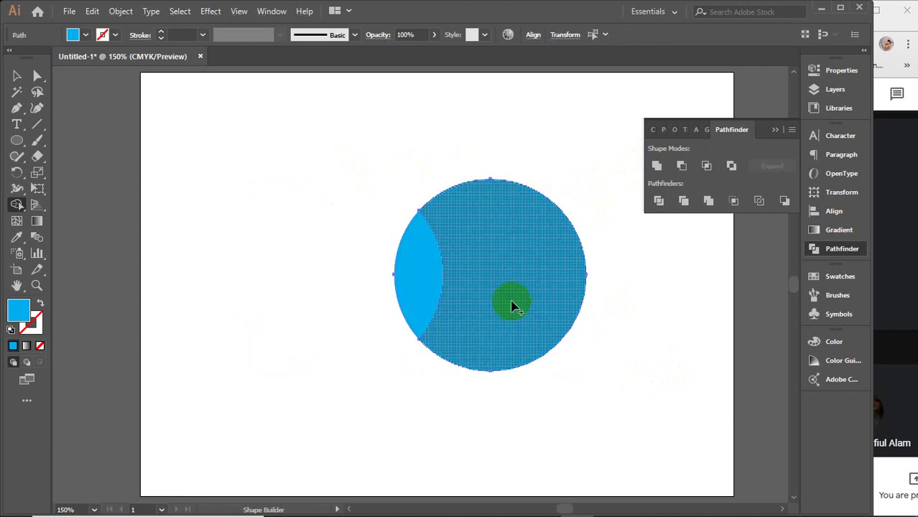
{"action": "key", "text": "ctrl+z"}
{"action": "left_click", "coordinate": [511, 301]}
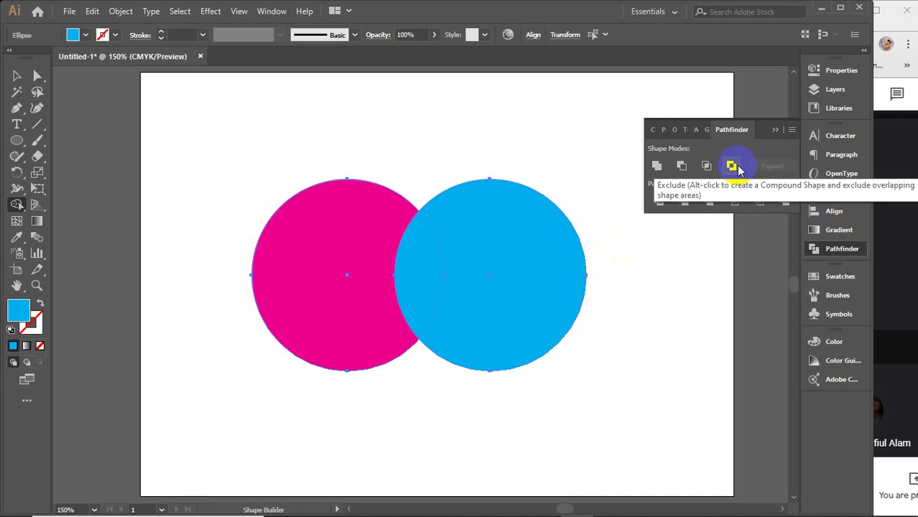
{"action": "left_click", "coordinate": [421, 265], "text": "alt"}
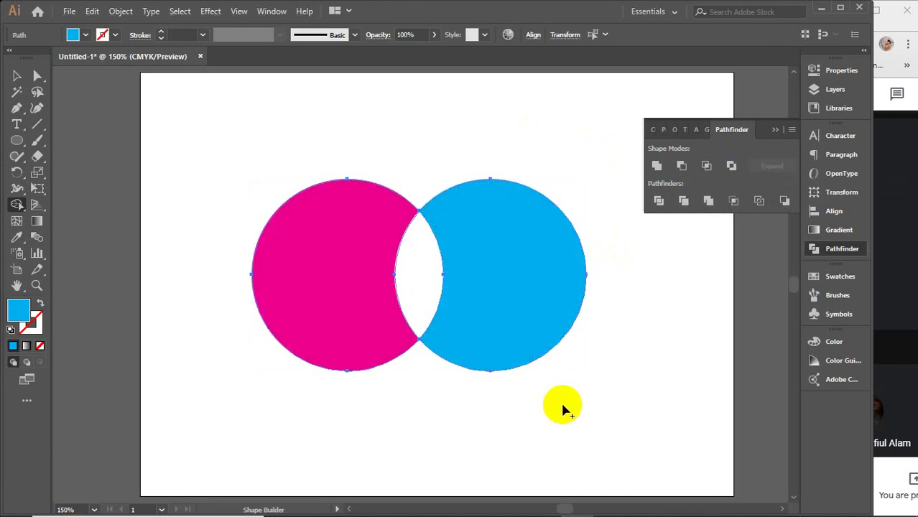
{"action": "key", "text": "ctrl+z"}
{"action": "key", "text": "ctrl+z"}
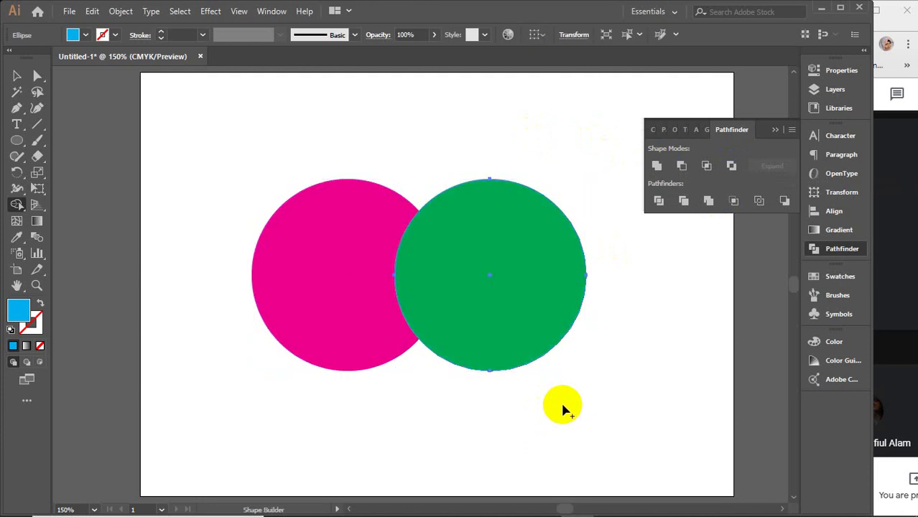
{"action": "key", "text": "ctrl+z"}
{"action": "key", "text": "ctrl+z"}
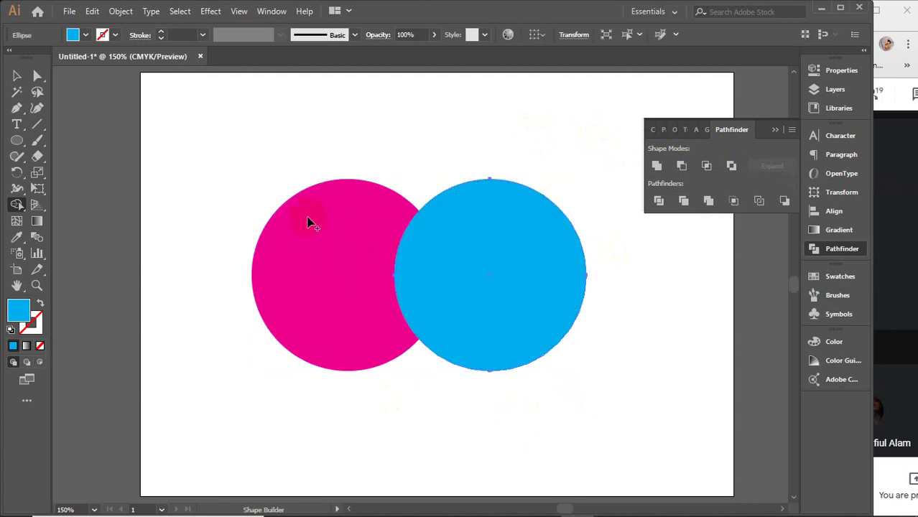
{"action": "key", "text": "v"}
{"action": "left_click_drag", "start_coordinate": [303, 139], "coordinate": [441, 344]}
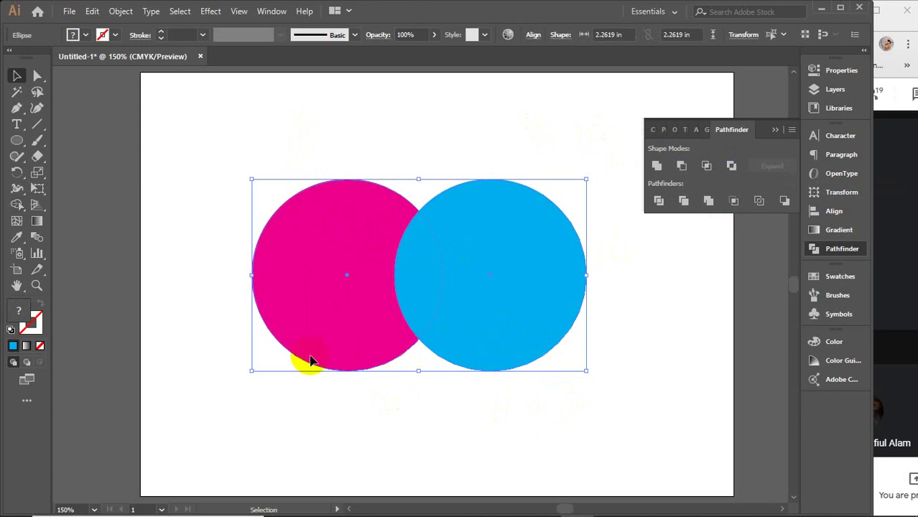
With Shape Builder, fill the left circle blue and merge the circle regions.
{"action": "left_click", "coordinate": [17, 204]}
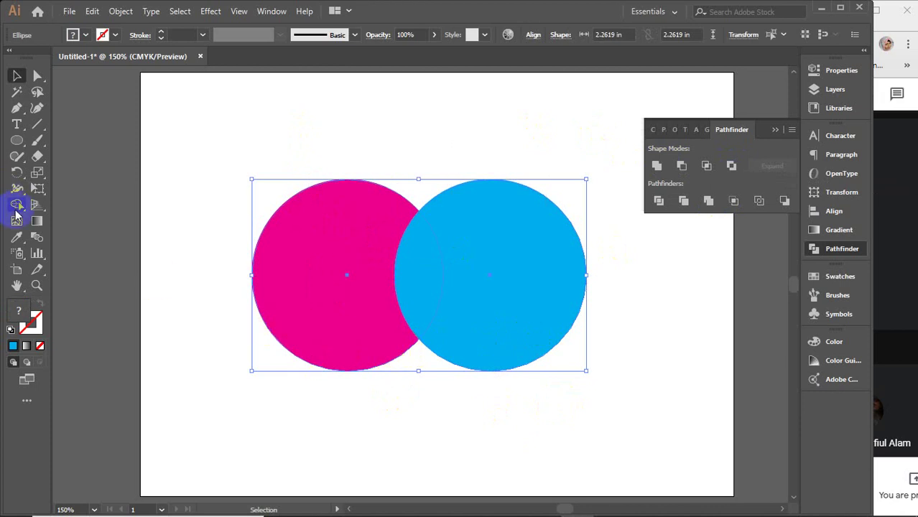
{"action": "left_click", "coordinate": [314, 227]}
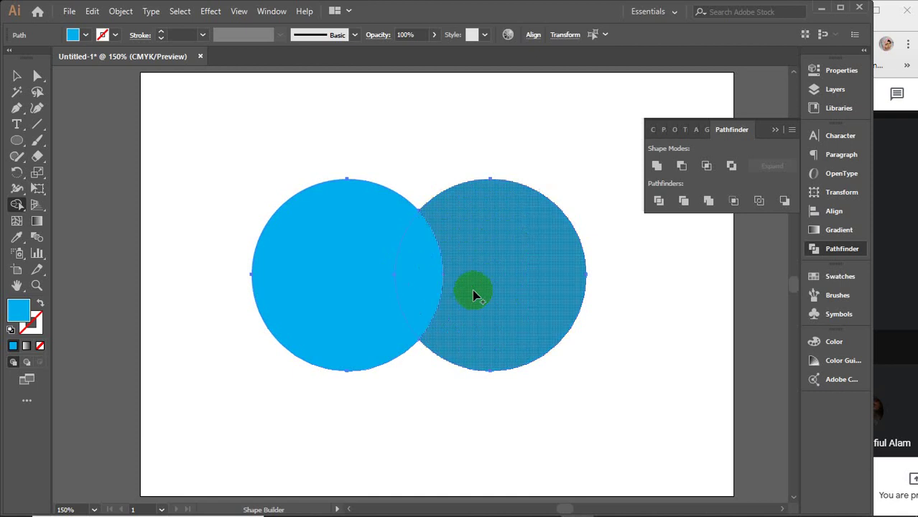
{"action": "left_click_drag", "start_coordinate": [493, 266], "coordinate": [440, 260]}
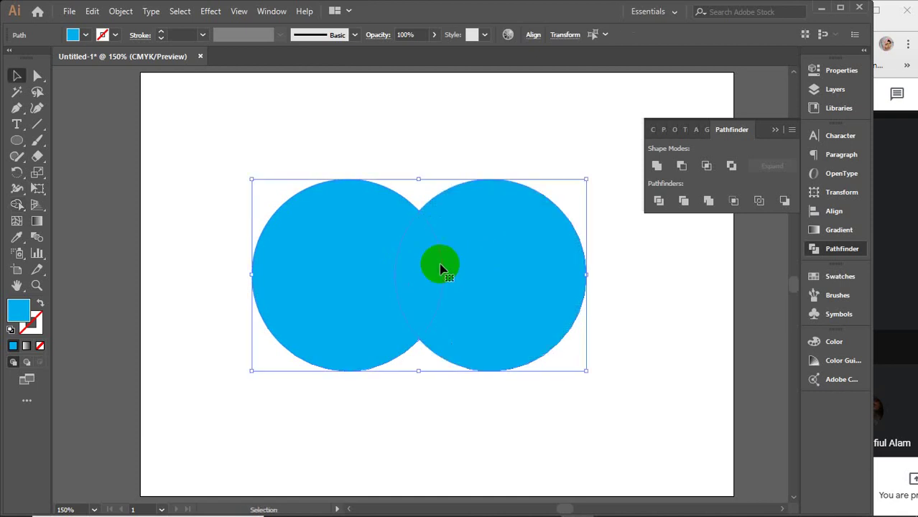
Drag the divided pieces apart to inspect them, then undo to reassemble.
{"action": "key", "text": "v"}
{"action": "left_click_drag", "start_coordinate": [331, 258], "coordinate": [242, 244]}
{"action": "left_click_drag", "start_coordinate": [400, 246], "coordinate": [470, 244]}
{"action": "left_click", "coordinate": [392, 259]}
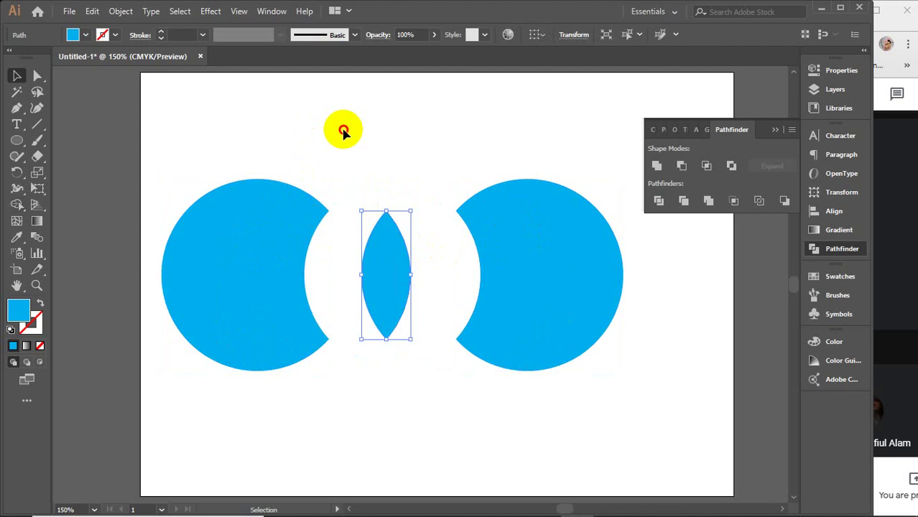
{"action": "left_click", "coordinate": [342, 130]}
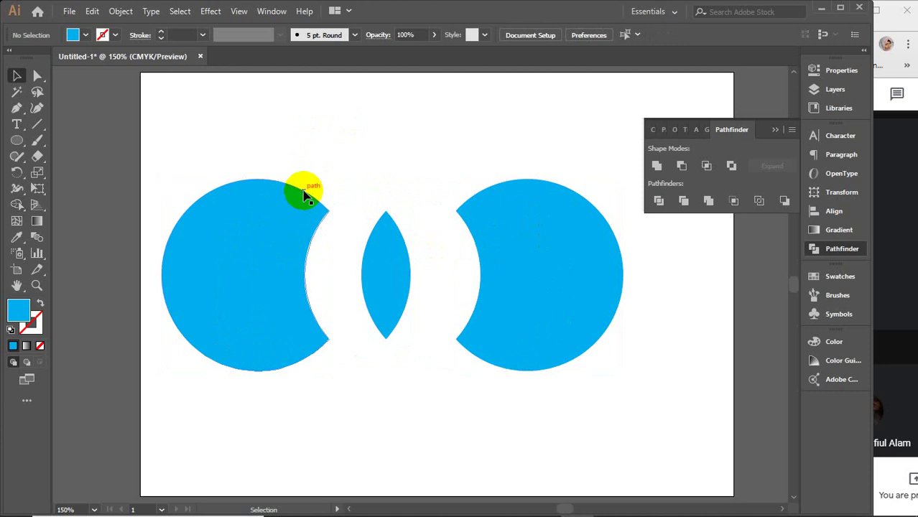
{"action": "key", "text": "ctrl+z"}
{"action": "key", "text": "ctrl+z"}
{"action": "key", "text": "ctrl+z"}
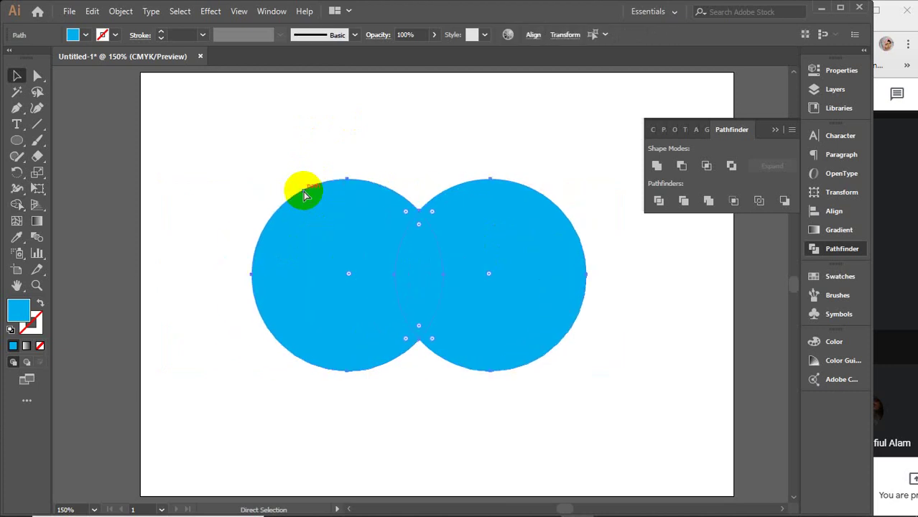
{"action": "key", "text": "ctrl+z"}
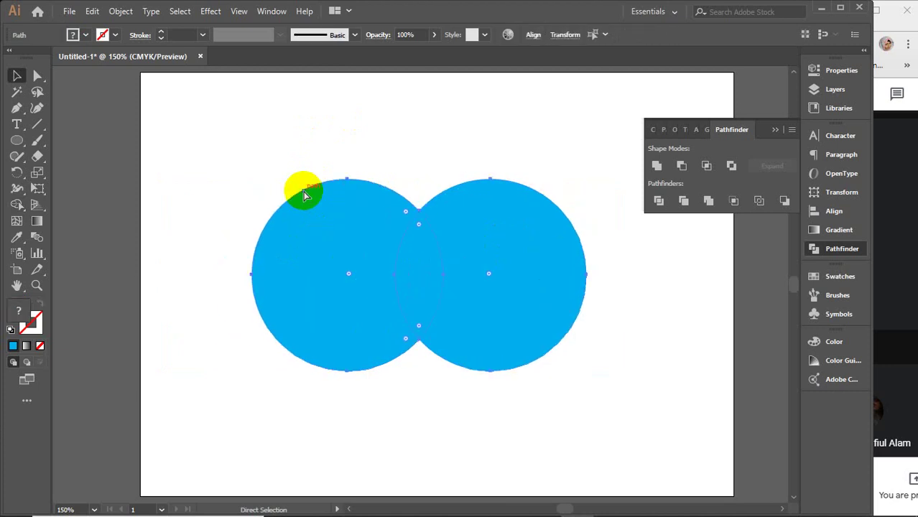
{"action": "key", "text": "ctrl+z"}
Marquee-select both circles, close the Pathfinder panel, and delete the circles.
{"action": "left_click", "coordinate": [230, 184]}
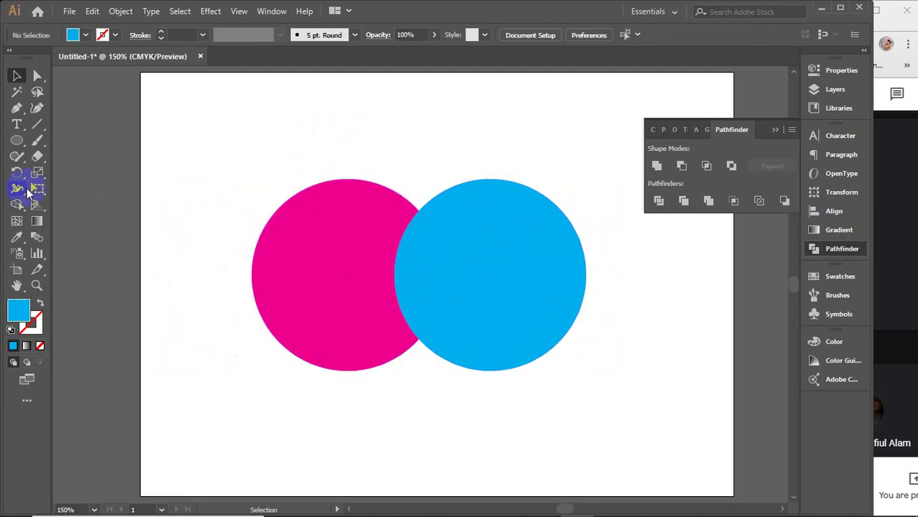
{"action": "left_click", "coordinate": [17, 205]}
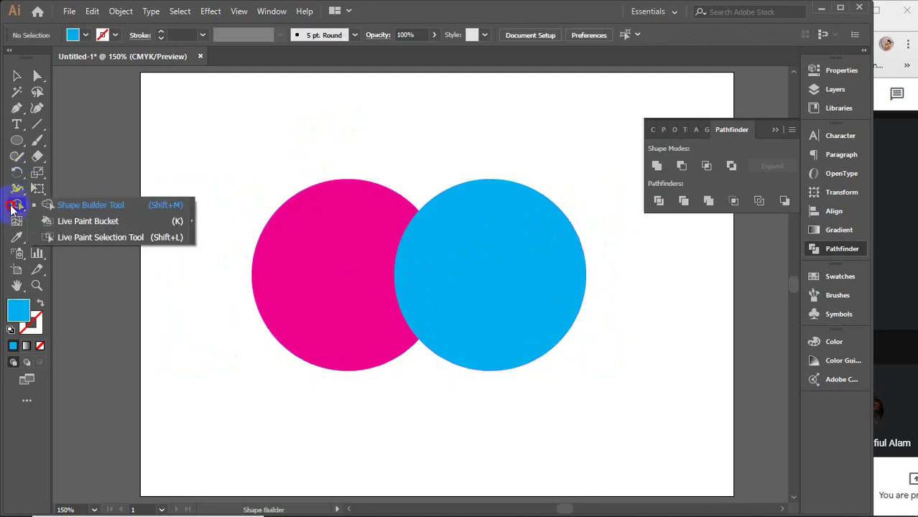
{"action": "left_click", "coordinate": [102, 207]}
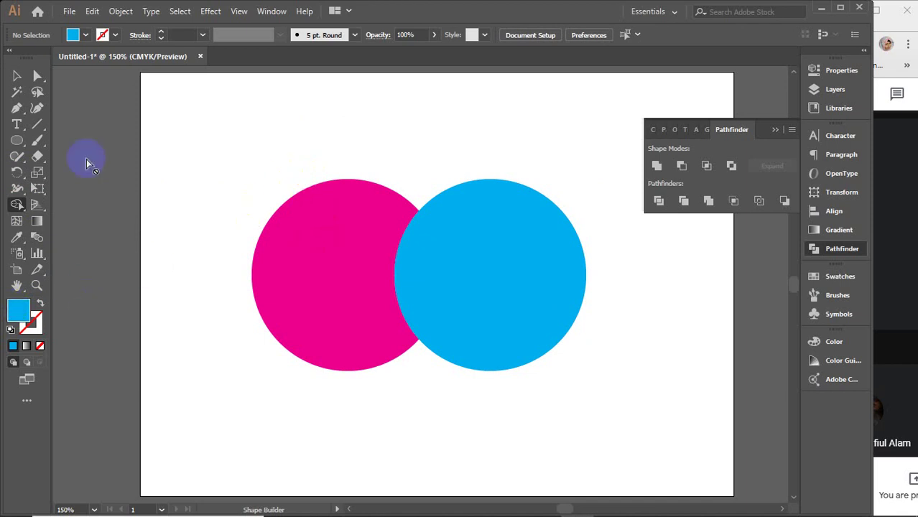
{"action": "left_click", "coordinate": [17, 76]}
{"action": "left_click_drag", "start_coordinate": [190, 165], "coordinate": [593, 408]}
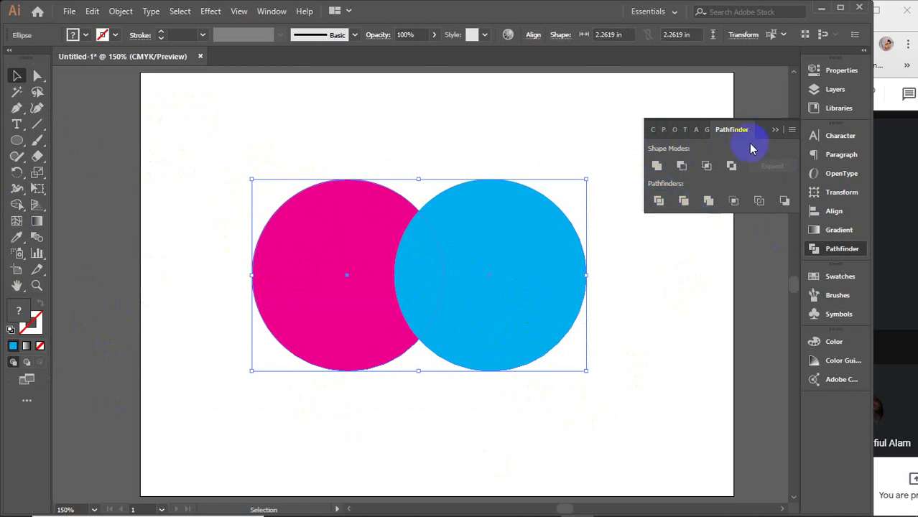
{"action": "left_click", "coordinate": [775, 129]}
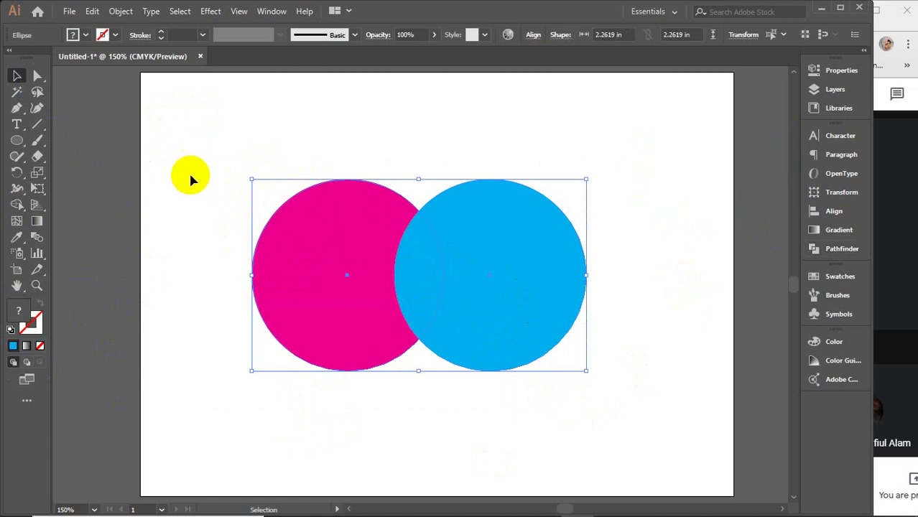
{"action": "key", "text": "Delete"}
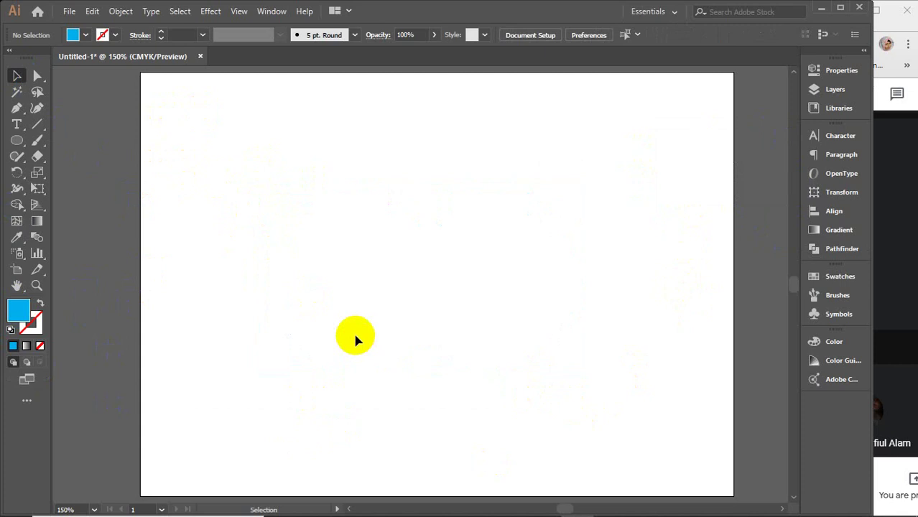
{"action": "scroll", "coordinate": [394, 313], "scroll_direction": "down", "scroll_amount": 1}
{"action": "scroll", "coordinate": [394, 314], "scroll_direction": "up", "scroll_amount": 1}
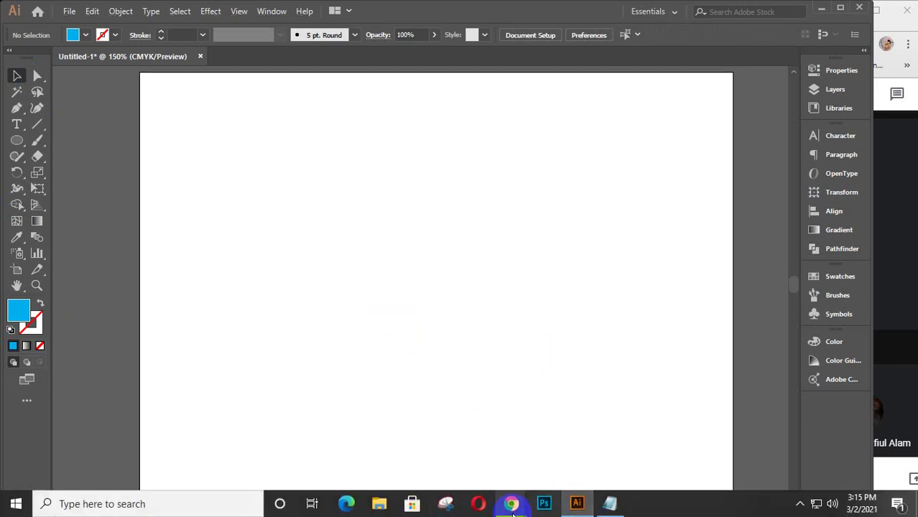
Search Google Images for 'corporate men model' and preview a dark-suited man's portrait.
{"action": "mouse_move", "coordinate": [510, 505]}
{"action": "left_click", "coordinate": [594, 431]}
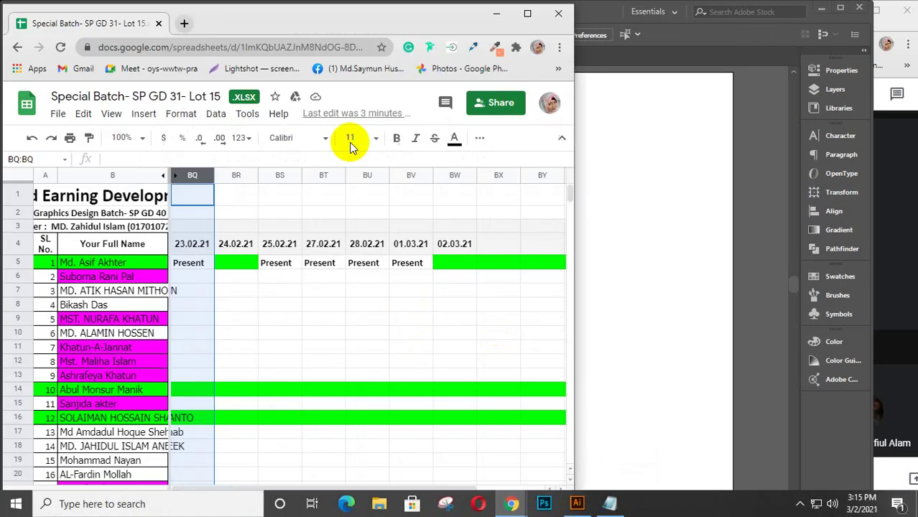
{"action": "left_click", "coordinate": [184, 23]}
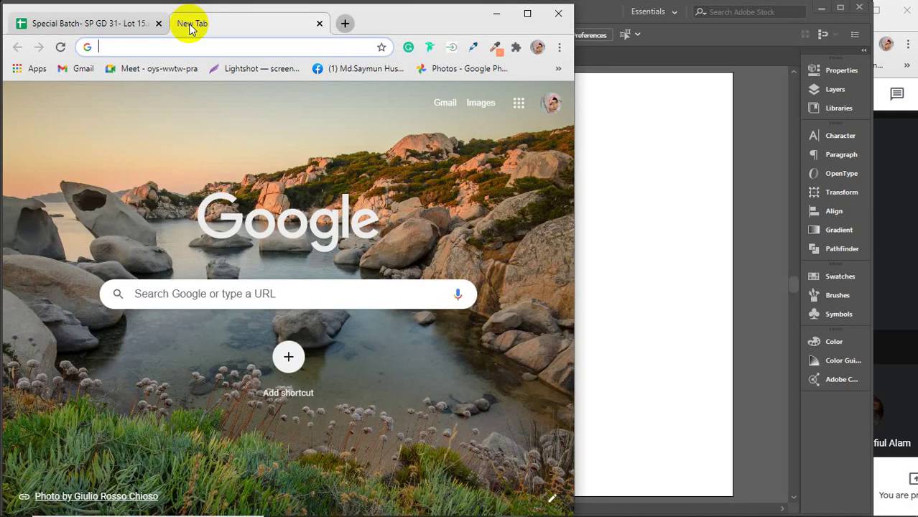
{"action": "type", "text": "corp"}
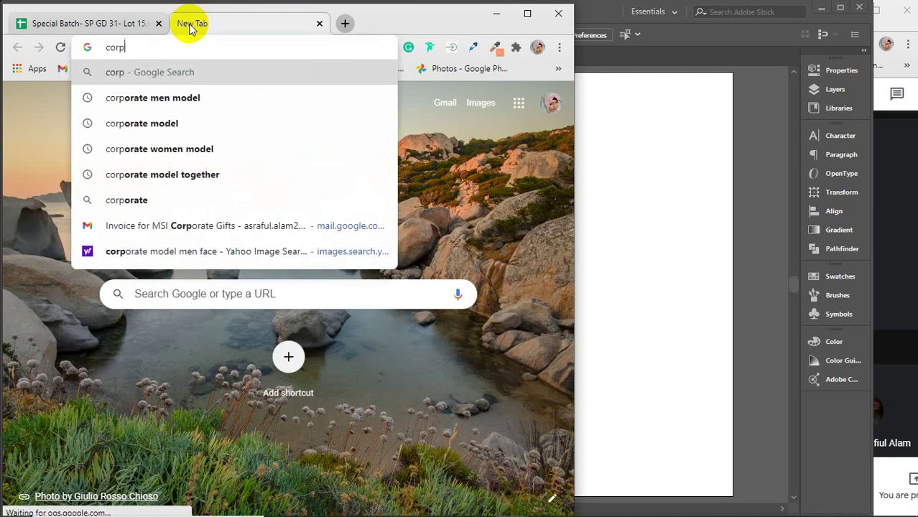
{"action": "type", "text": "o"}
{"action": "key", "text": "Down"}
{"action": "key", "text": "Return"}
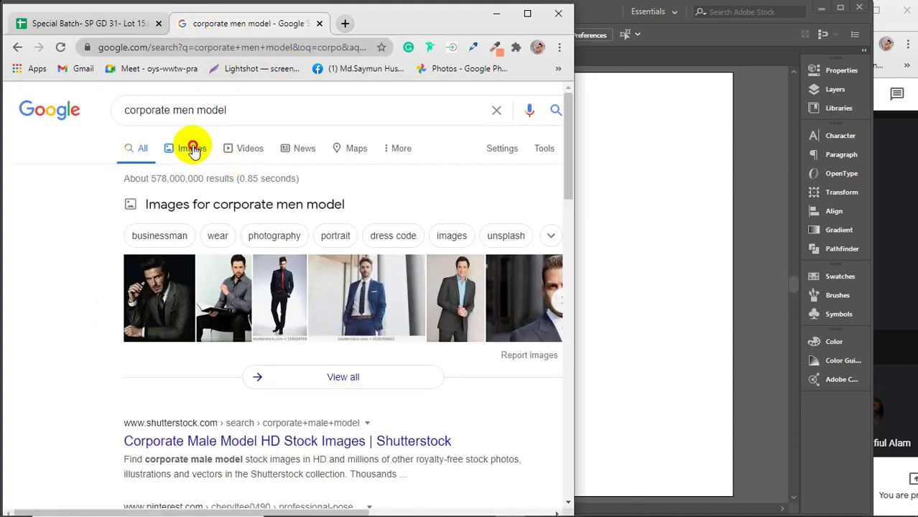
{"action": "left_click", "coordinate": [193, 149]}
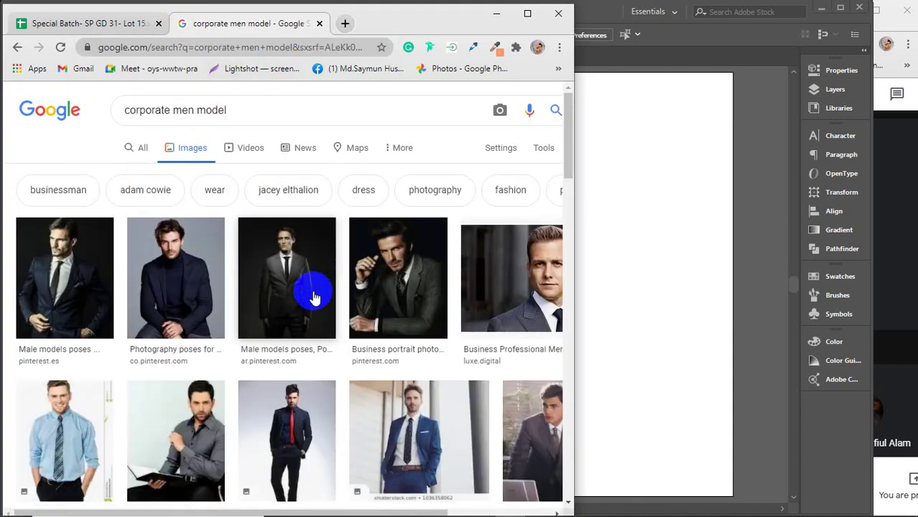
{"action": "left_click", "coordinate": [397, 282]}
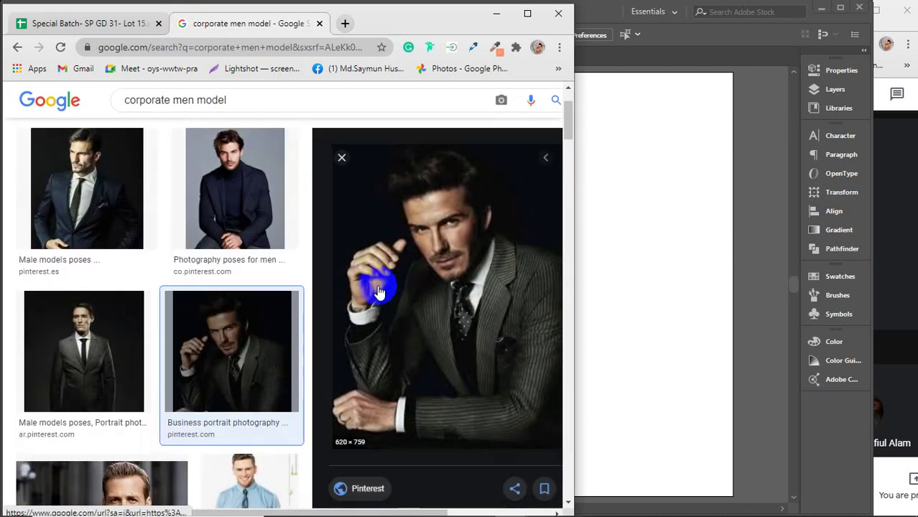
{"action": "right_click", "coordinate": [438, 253]}
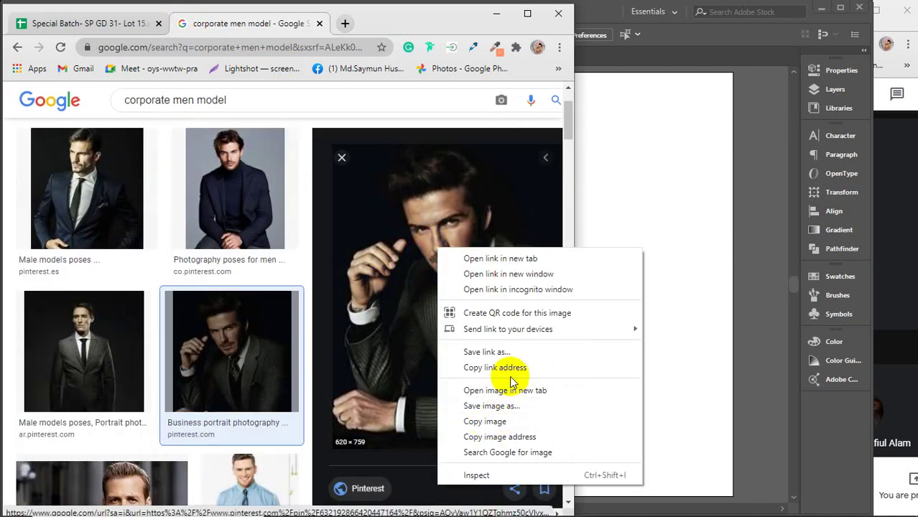
Copy the portrait image from Chrome and paste it into Illustrator.
{"action": "left_click", "coordinate": [498, 422]}
{"action": "left_click", "coordinate": [496, 13]}
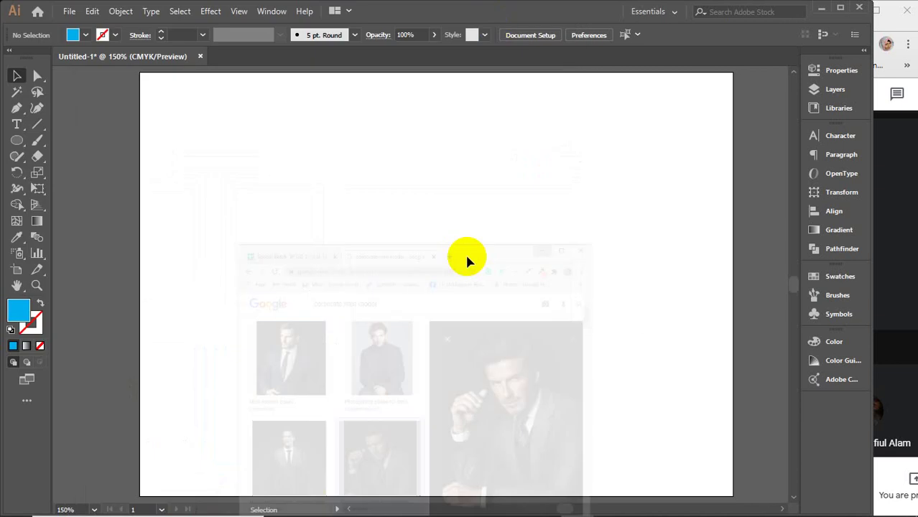
{"action": "key", "text": "ctrl+v"}
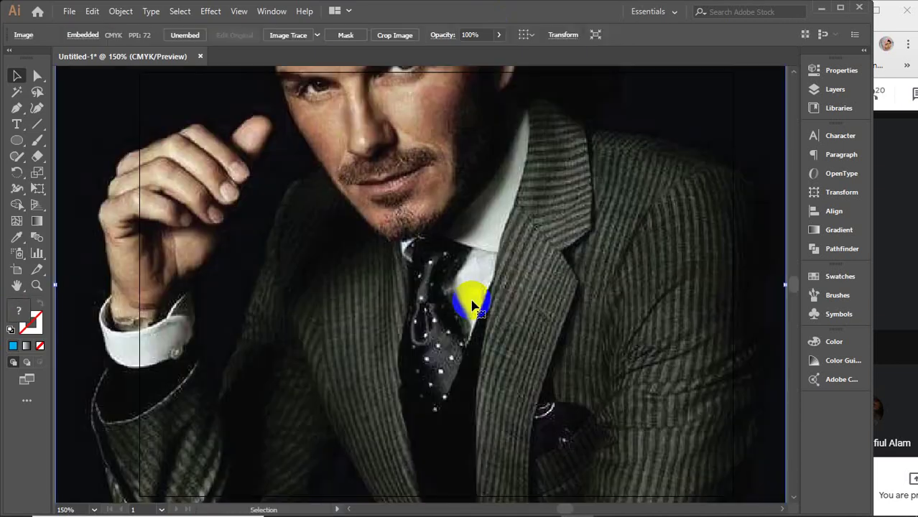
Resize the pasted photo by its corner handles to sit within the artboard.
{"action": "scroll", "coordinate": [472, 305], "scroll_direction": "down", "scroll_amount": 1, "text": "alt"}
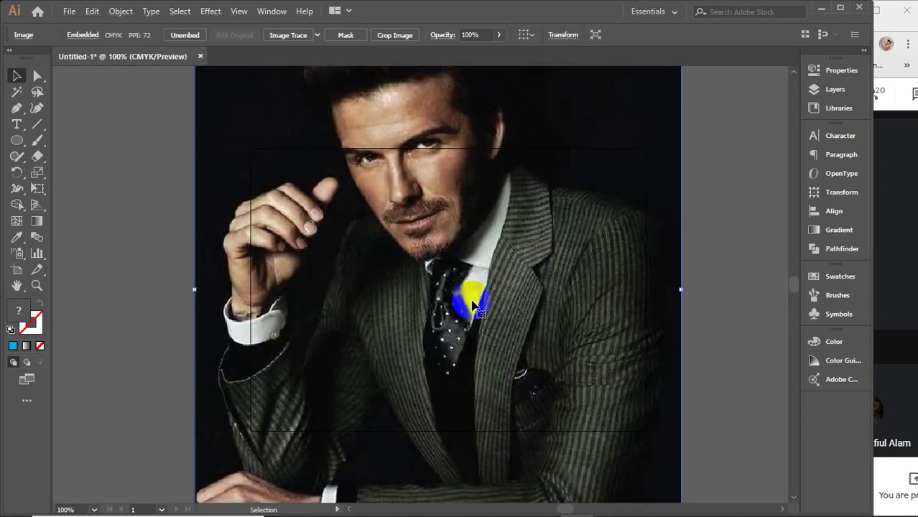
{"action": "scroll", "coordinate": [472, 305], "scroll_direction": "down", "scroll_amount": 2, "text": "alt"}
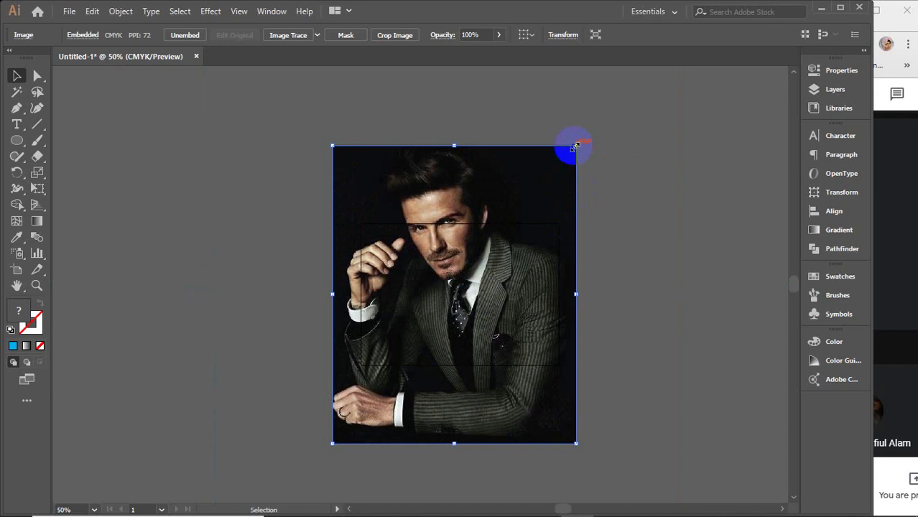
{"action": "left_click_drag", "start_coordinate": [574, 146], "coordinate": [501, 239]}
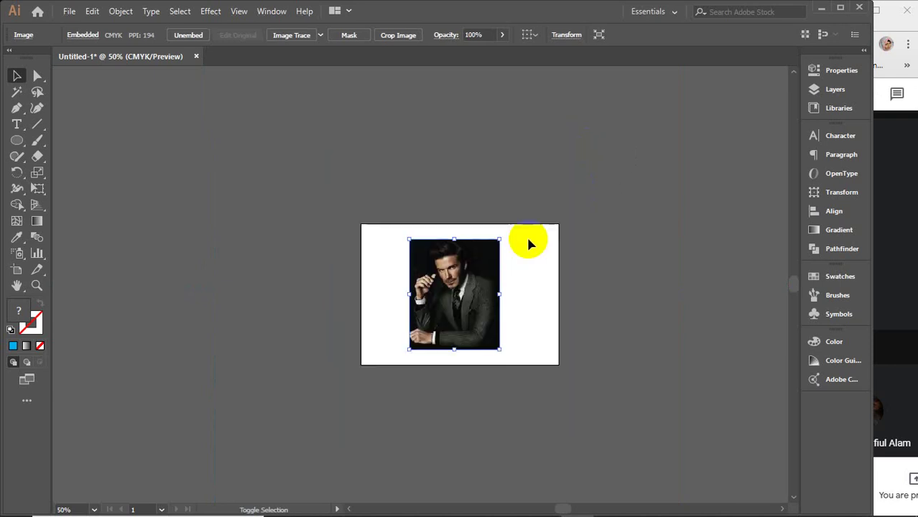
{"action": "scroll", "coordinate": [465, 309], "scroll_direction": "up", "scroll_amount": 1, "text": "alt"}
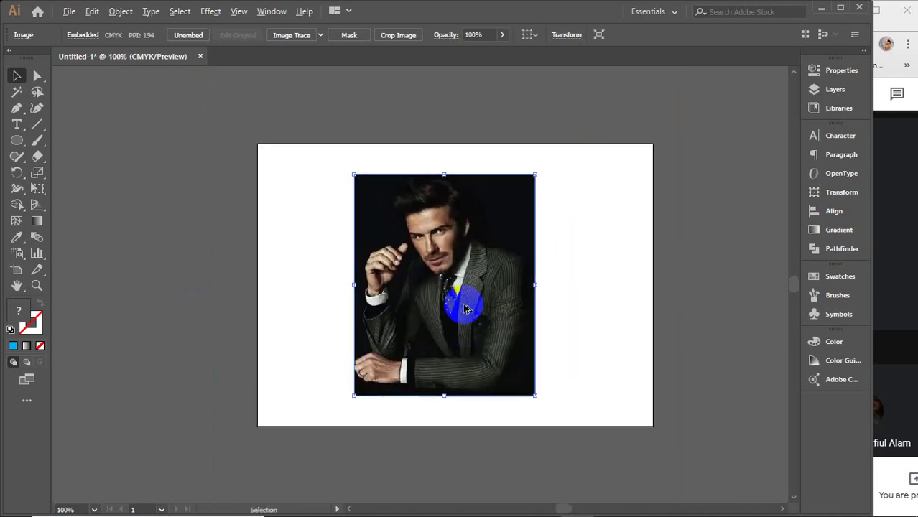
{"action": "scroll", "coordinate": [465, 309], "scroll_direction": "up", "scroll_amount": 1, "text": "alt"}
{"action": "scroll", "coordinate": [464, 309], "scroll_direction": "down", "scroll_amount": 1, "text": "alt"}
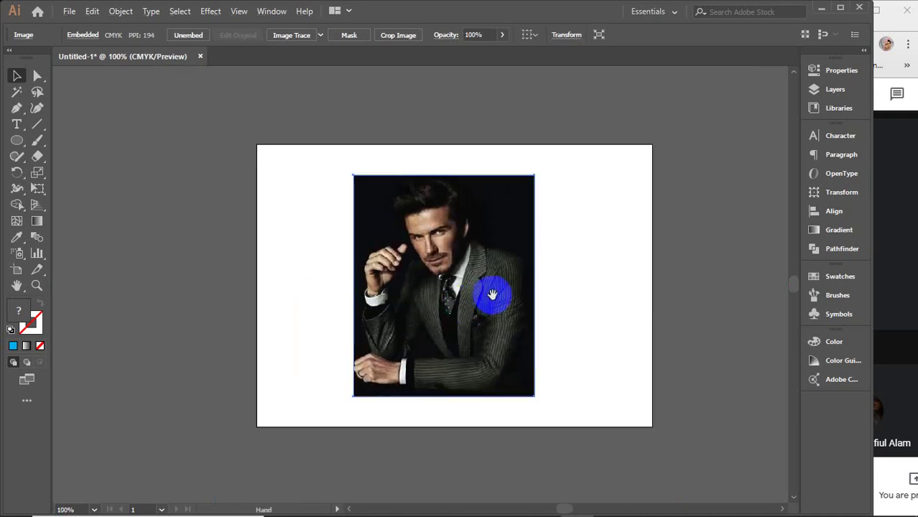
{"action": "mouse_move", "coordinate": [485, 303]}
{"action": "left_mouse_down"}
{"action": "mouse_move", "coordinate": [441, 319]}
{"action": "mouse_move", "coordinate": [389, 306]}
{"action": "left_mouse_up"}
{"action": "left_click_drag", "start_coordinate": [485, 395], "coordinate": [516, 432]}
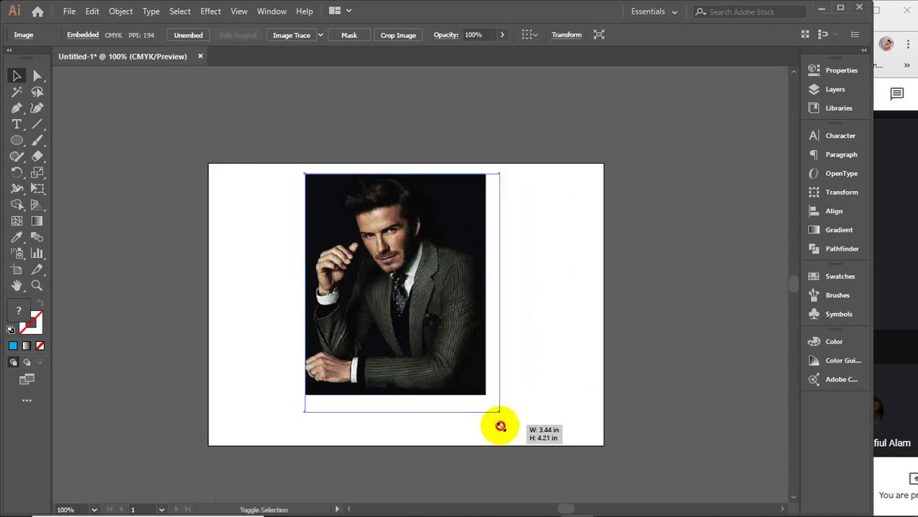
{"action": "left_click", "coordinate": [565, 256]}
{"action": "left_click", "coordinate": [439, 263]}
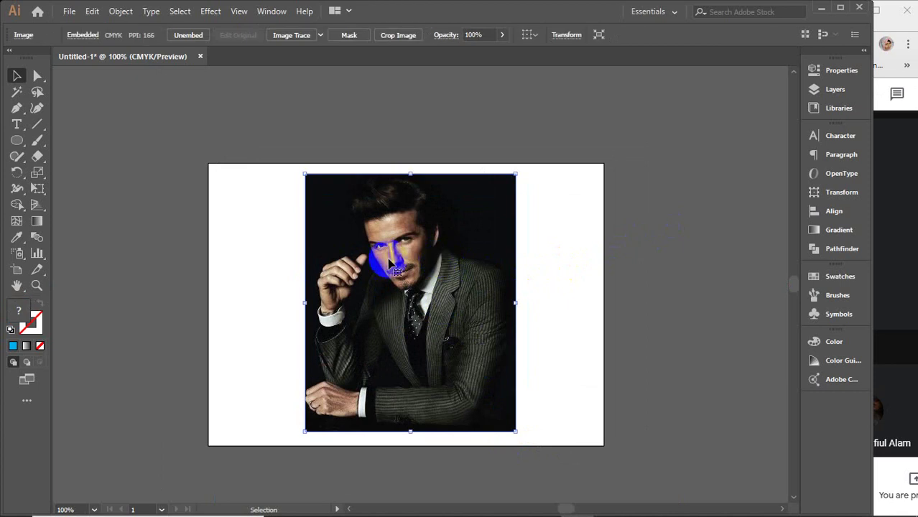
Draw a circle over the man's face and chest and clip the photo to it.
{"action": "mouse_move", "coordinate": [357, 282]}
{"action": "left_mouse_down"}
{"action": "mouse_move", "coordinate": [675, 280]}
{"action": "mouse_move", "coordinate": [349, 271]}
{"action": "left_mouse_up"}
{"action": "left_click", "coordinate": [16, 140]}
{"action": "left_click_drag", "start_coordinate": [326, 207], "coordinate": [498, 379]}
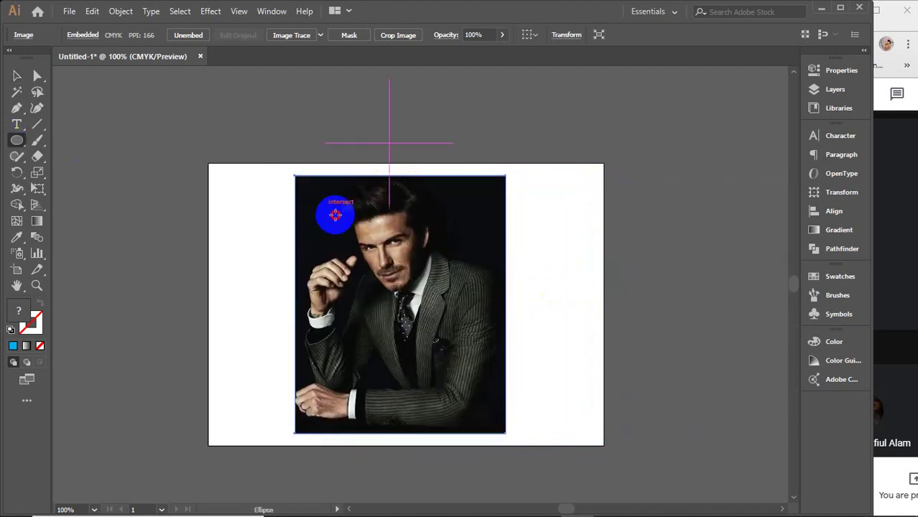
{"action": "left_click", "coordinate": [16, 76]}
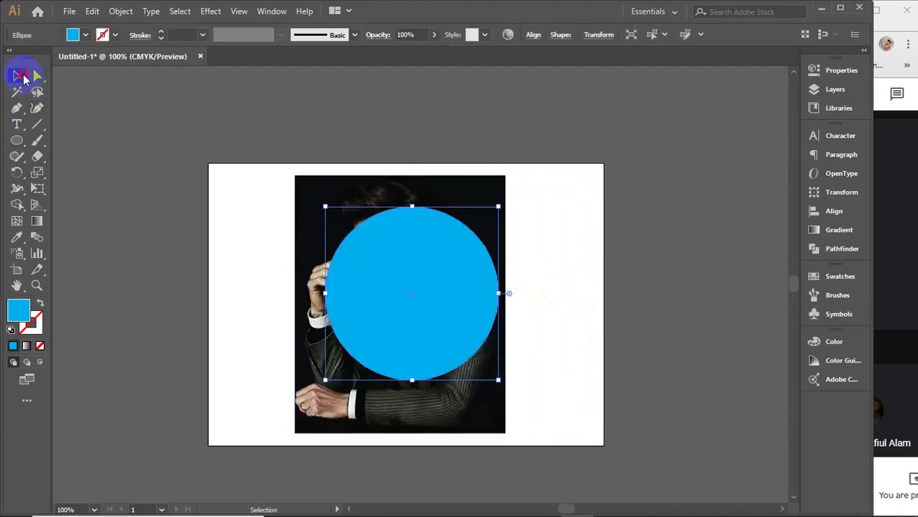
{"action": "left_click", "coordinate": [348, 208]}
{"action": "left_click", "coordinate": [406, 284], "text": "shift"}
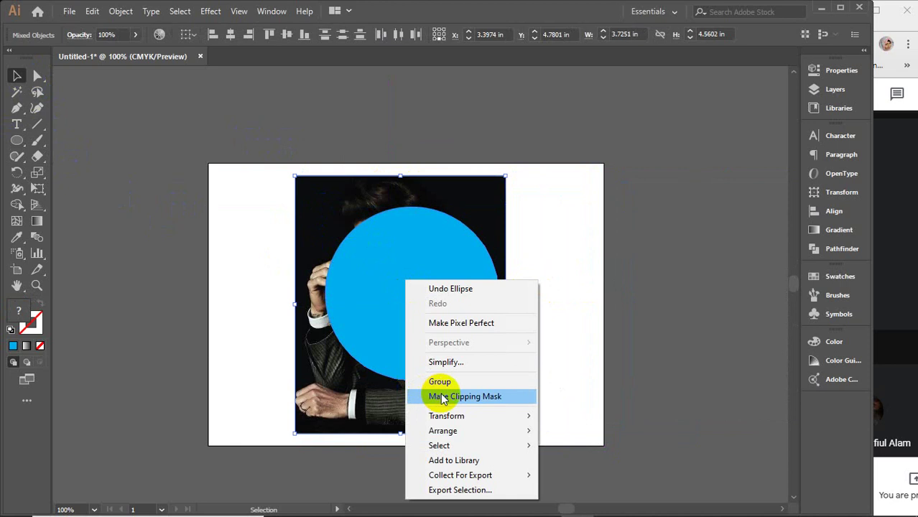
{"action": "left_click", "coordinate": [455, 396]}
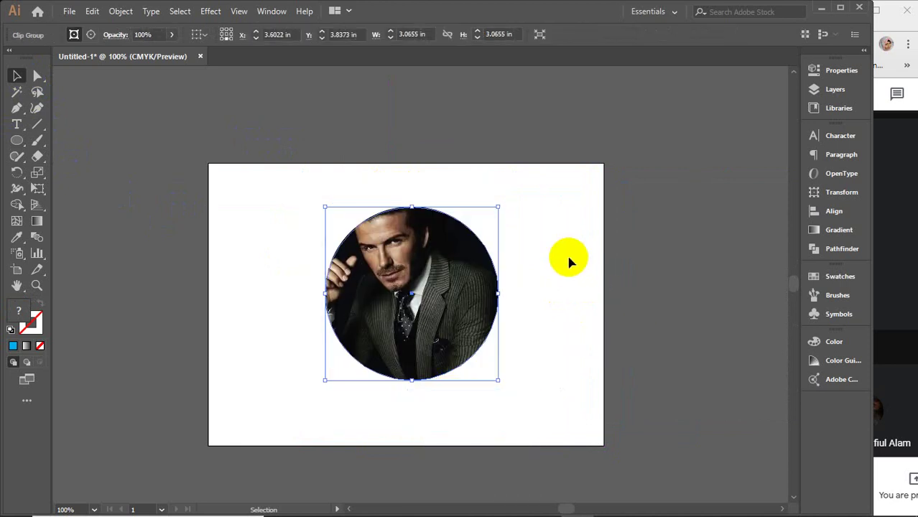
Undo the clip, delete the circle, and move the photo right past the artboard edge.
{"action": "key", "text": "ctrl+z"}
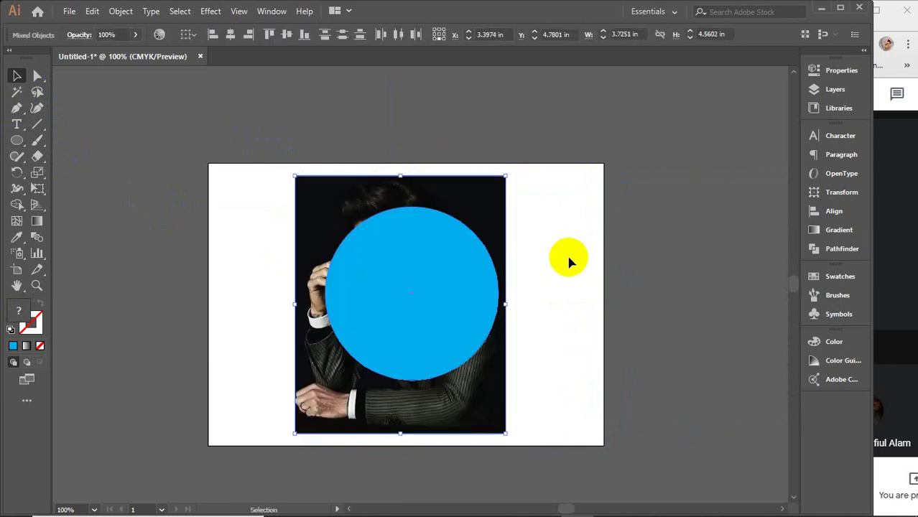
{"action": "left_click", "coordinate": [568, 263]}
{"action": "left_click_drag", "start_coordinate": [404, 311], "coordinate": [660, 226]}
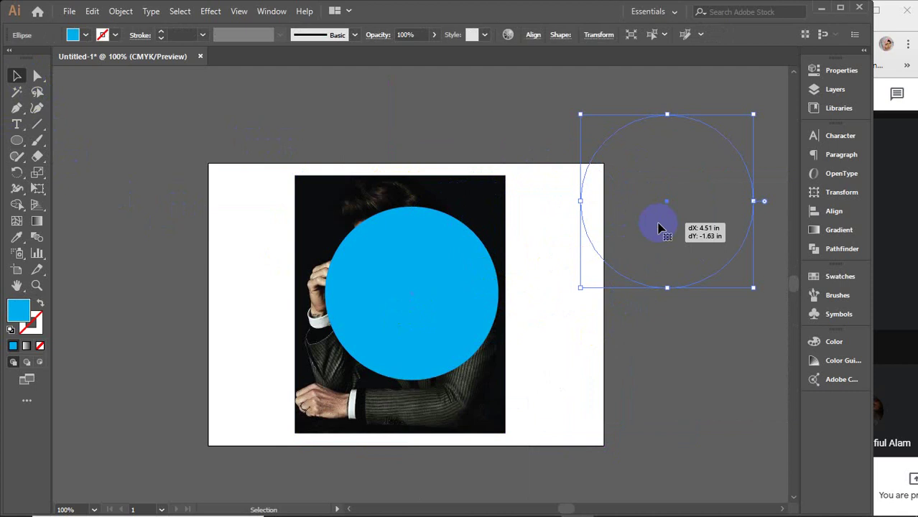
{"action": "key", "text": "Delete"}
{"action": "left_click_drag", "start_coordinate": [389, 277], "coordinate": [679, 305]}
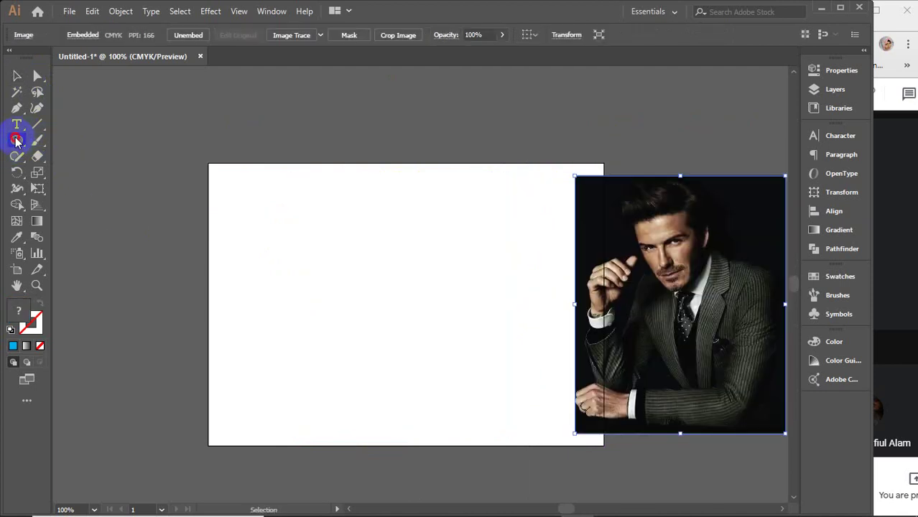
Draw a small square near the artboard's top-left, discarding a rounded-rectangle attempt.
{"action": "left_click", "coordinate": [16, 141]}
{"action": "left_click", "coordinate": [79, 158]}
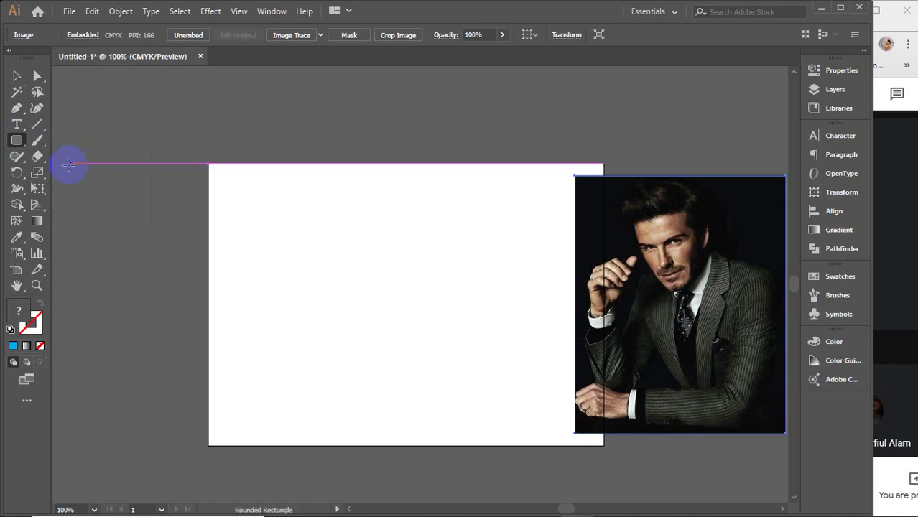
{"action": "left_click_drag", "start_coordinate": [242, 189], "coordinate": [296, 238]}
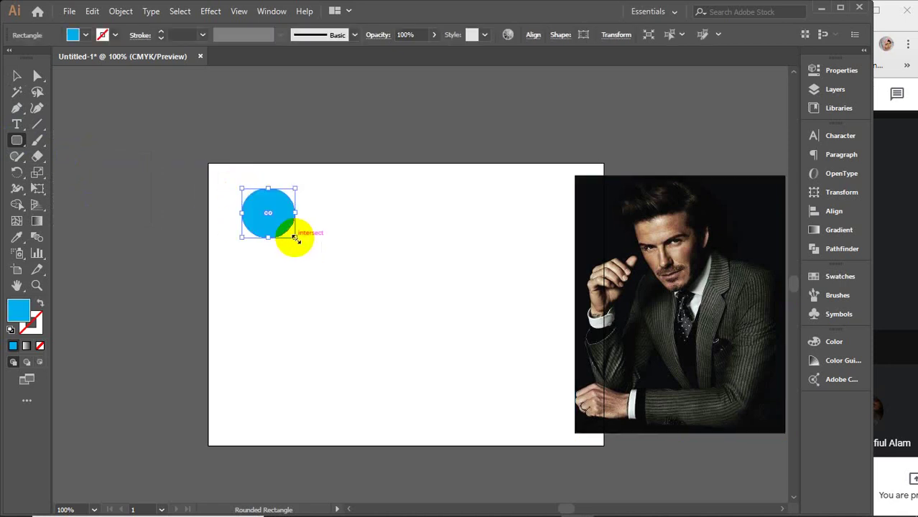
{"action": "key", "text": "ctrl+z"}
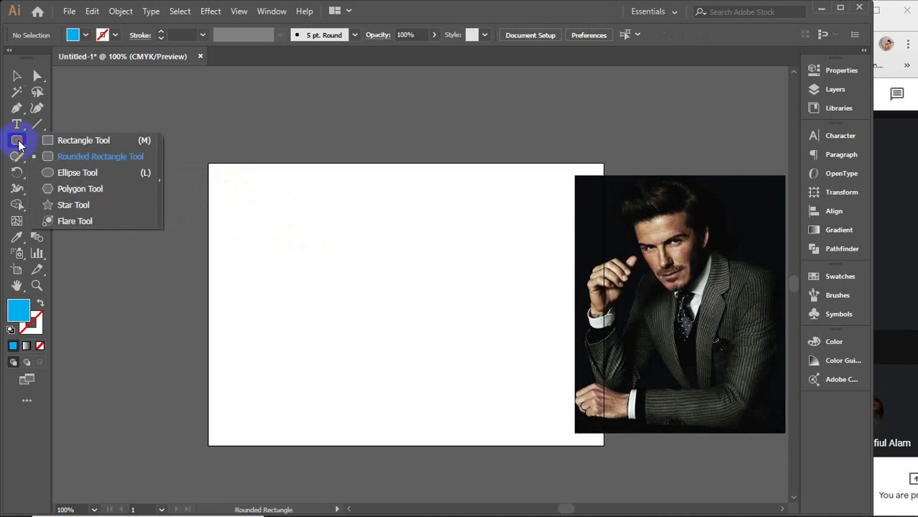
{"action": "left_click_drag", "start_coordinate": [19, 144], "coordinate": [79, 138]}
{"action": "scroll", "coordinate": [280, 212], "scroll_direction": "up", "scroll_amount": 2}
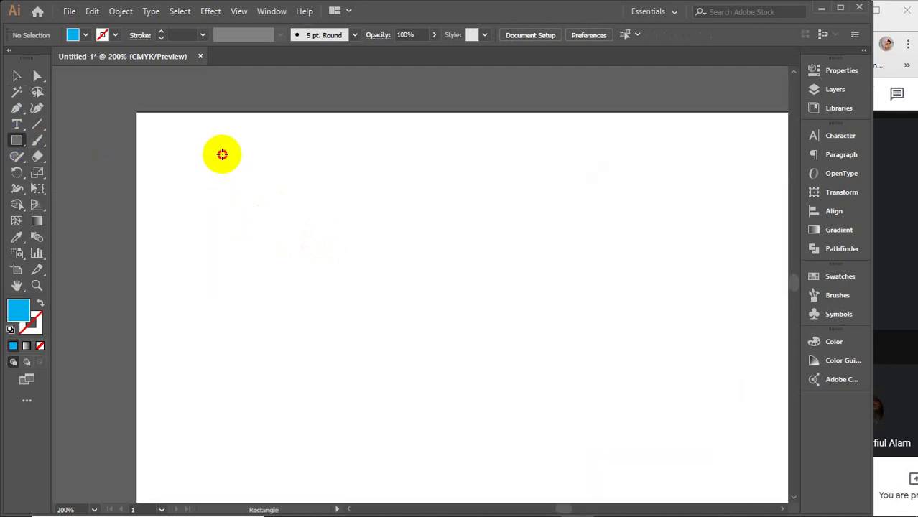
{"action": "left_click_drag", "start_coordinate": [221, 153], "coordinate": [275, 206]}
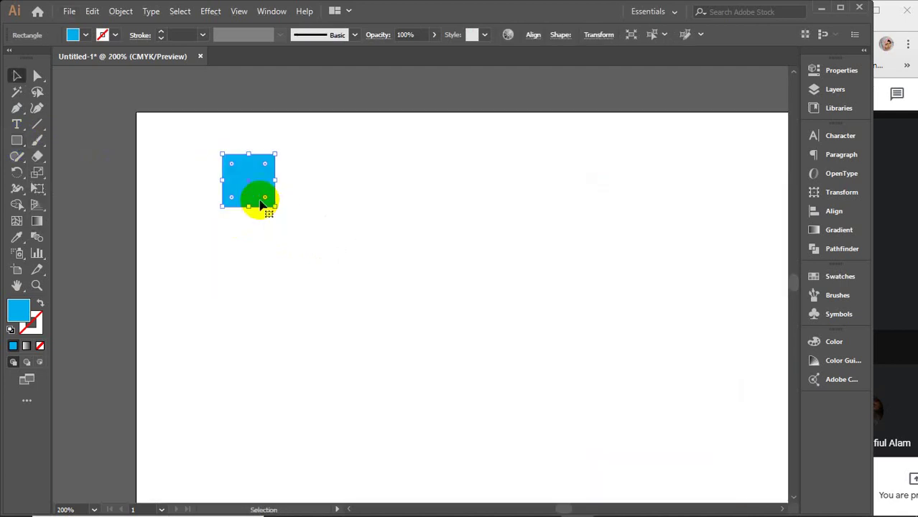
Round the square's corners with the live corner widget.
{"action": "key", "text": "v"}
{"action": "left_click_drag", "start_coordinate": [266, 167], "coordinate": [260, 172]}
{"action": "left_click", "coordinate": [215, 245]}
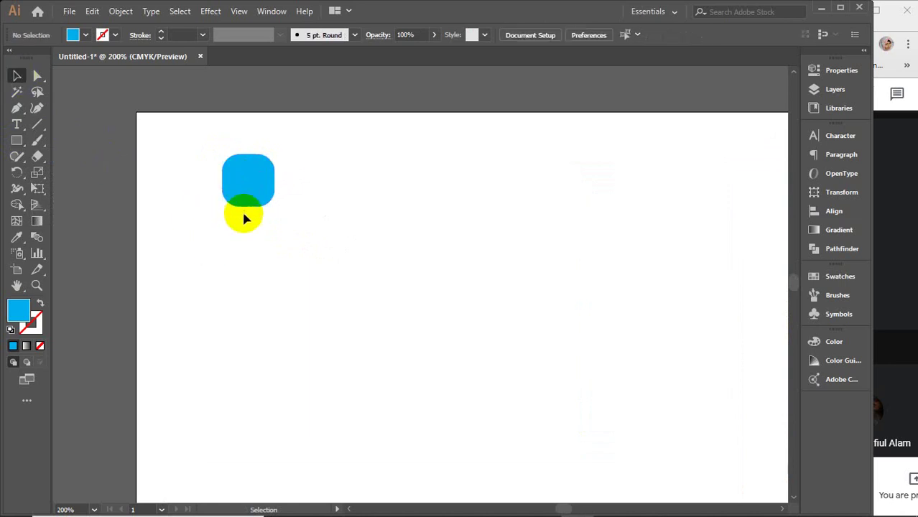
{"action": "left_click", "coordinate": [251, 192]}
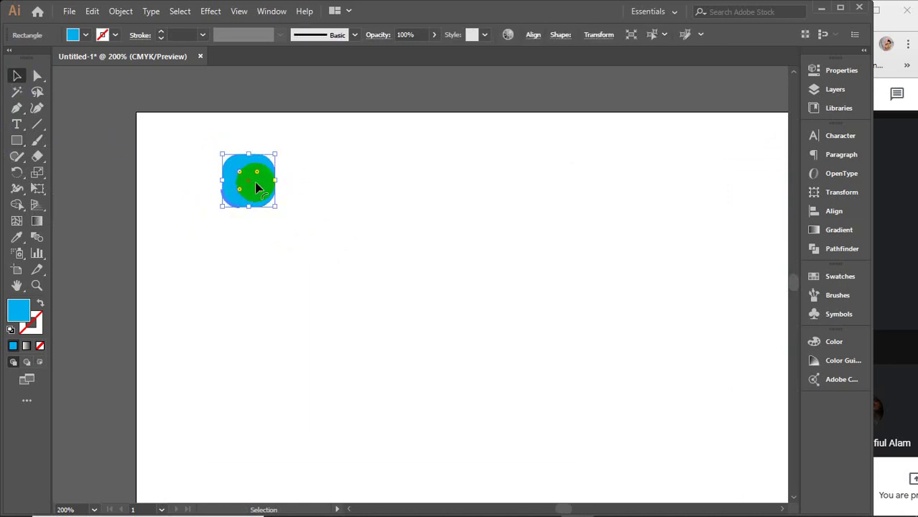
{"action": "left_click", "coordinate": [323, 252]}
{"action": "left_click", "coordinate": [254, 185]}
Duplicate the rounded square into a row of ten along the top with Ctrl+D.
{"action": "left_click_drag", "start_coordinate": [251, 186], "coordinate": [311, 189]}
{"action": "key", "text": "ctrl+d"}
{"action": "key", "text": "ctrl+d"}
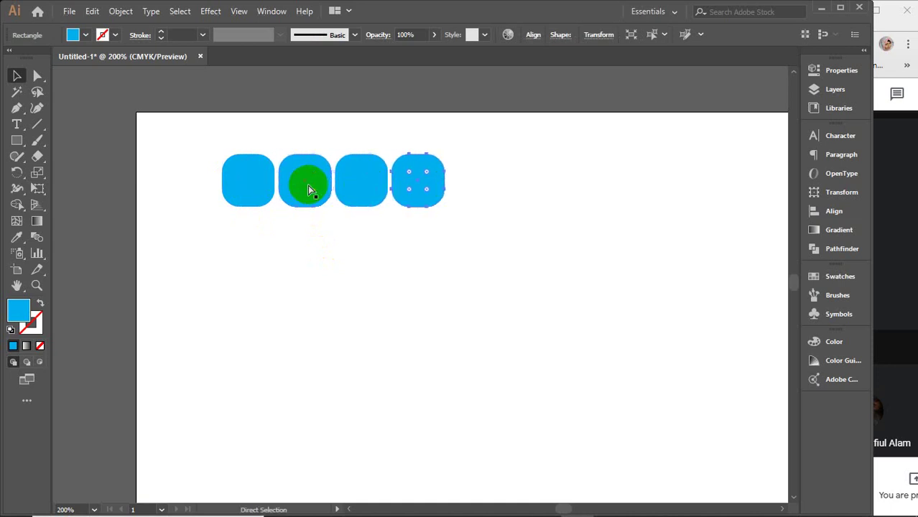
{"action": "key", "text": "ctrl+d"}
{"action": "key", "text": "ctrl+d"}
{"action": "key", "text": "ctrl+d"}
{"action": "key", "text": "ctrl+d"}
{"action": "key", "text": "ctrl+d"}
{"action": "key", "text": "ctrl+d"}
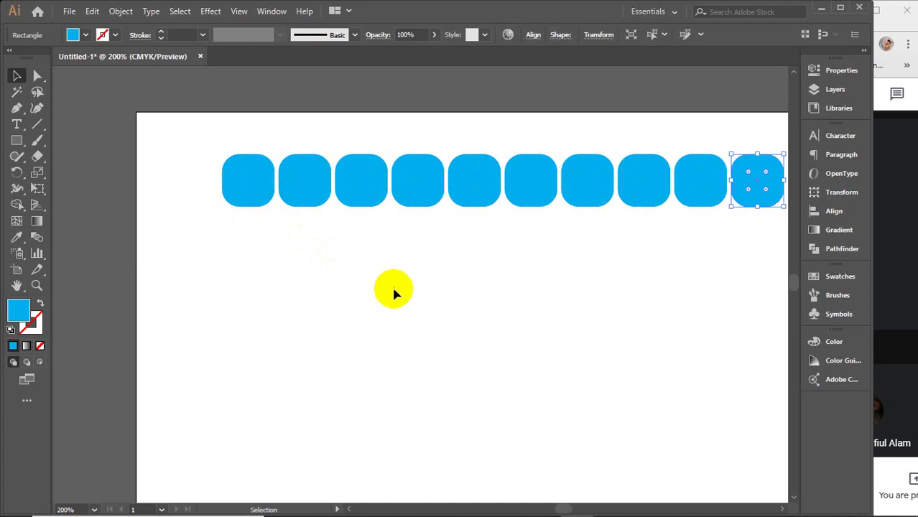
{"action": "key", "text": "ctrl+minus"}
{"action": "key", "text": "ctrl+minus"}
{"action": "mouse_move", "coordinate": [226, 150]}
{"action": "left_mouse_down"}
{"action": "mouse_move", "coordinate": [426, 219]}
{"action": "mouse_move", "coordinate": [533, 236]}
{"action": "left_mouse_up"}
{"action": "left_click", "coordinate": [263, 321]}
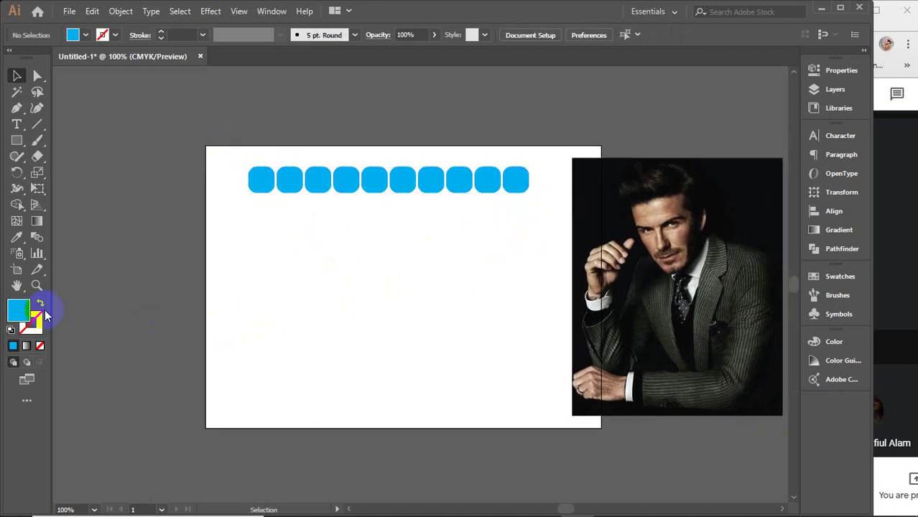
Switch the artboard's orientation to portrait so it measures 5 by 7 inches.
{"action": "left_click", "coordinate": [17, 272]}
{"action": "left_click", "coordinate": [842, 70]}
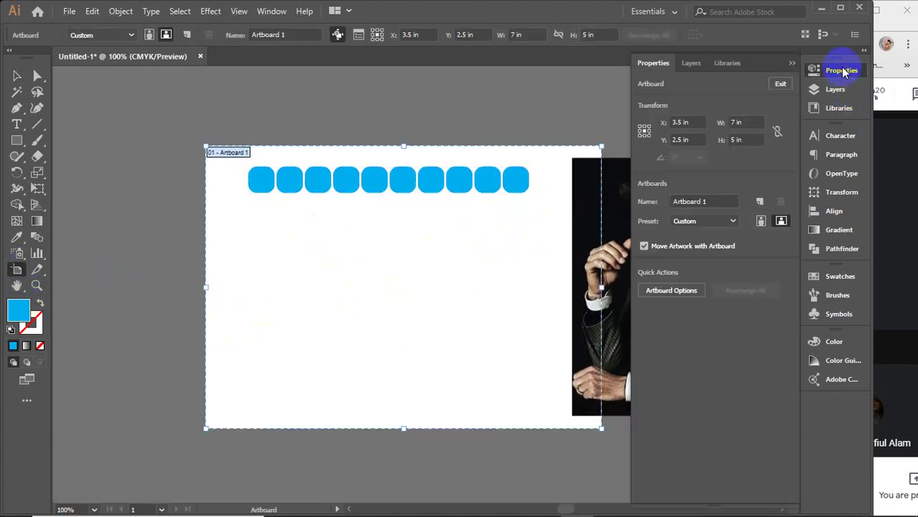
{"action": "left_click", "coordinate": [762, 222]}
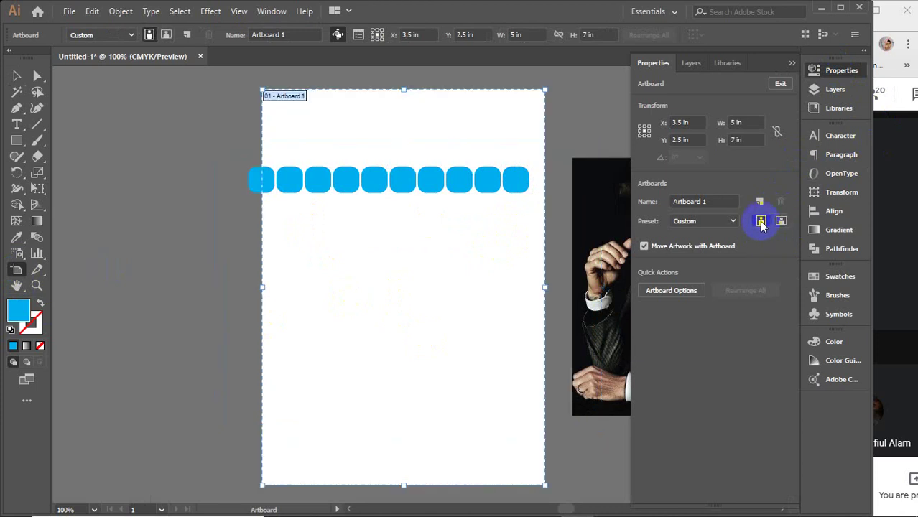
{"action": "left_click", "coordinate": [791, 64]}
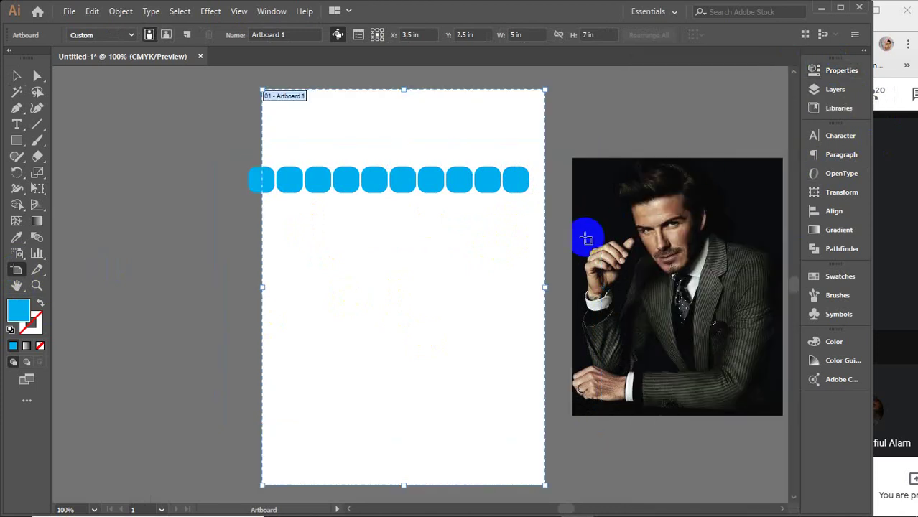
{"action": "left_click", "coordinate": [16, 77]}
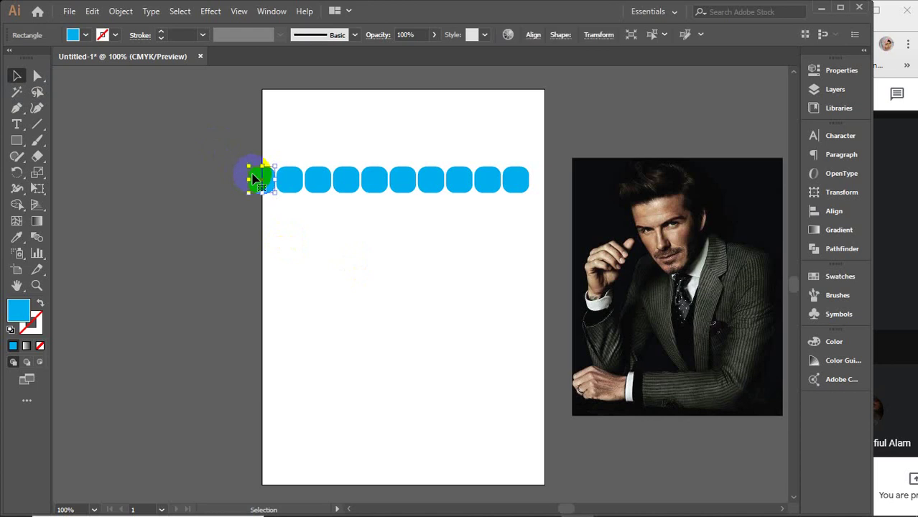
Copy the row of rounded squares below itself and repeat with Ctrl+D to add rows.
{"action": "mouse_move", "coordinate": [251, 154]}
{"action": "left_mouse_down"}
{"action": "mouse_move", "coordinate": [522, 240]}
{"action": "mouse_move", "coordinate": [518, 183]}
{"action": "left_mouse_up"}
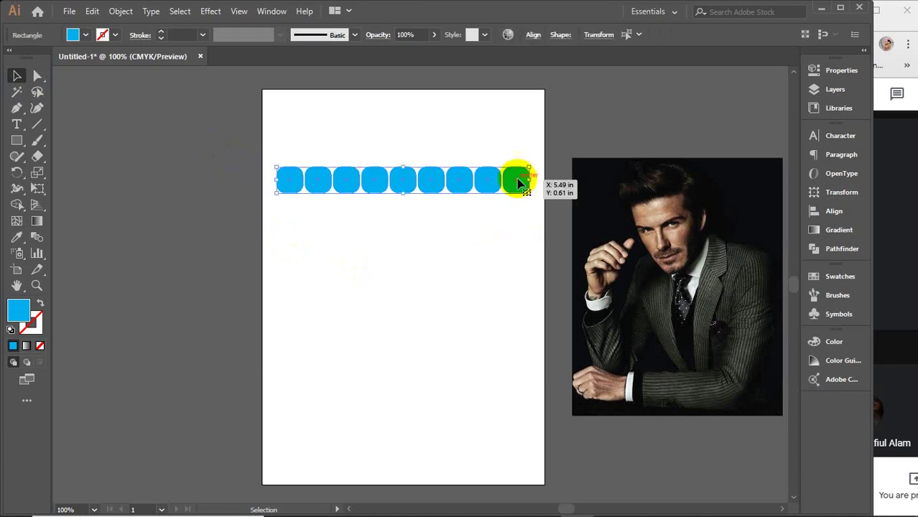
{"action": "scroll", "coordinate": [518, 183], "scroll_direction": "up", "scroll_amount": 1}
{"action": "scroll", "coordinate": [518, 184], "scroll_direction": "up", "scroll_amount": 2}
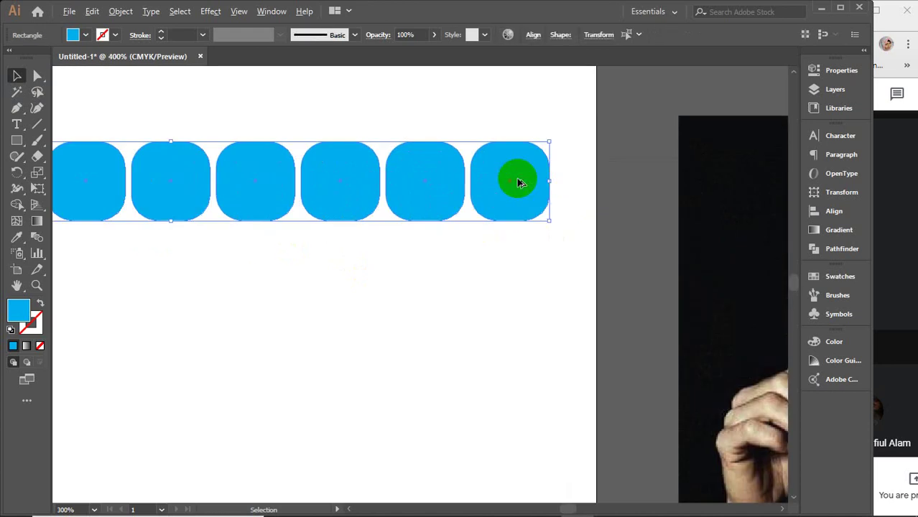
{"action": "scroll", "coordinate": [518, 183], "scroll_direction": "up", "scroll_amount": 2}
{"action": "left_click_drag", "start_coordinate": [507, 185], "coordinate": [499, 350]}
{"action": "key", "text": "ctrl+d"}
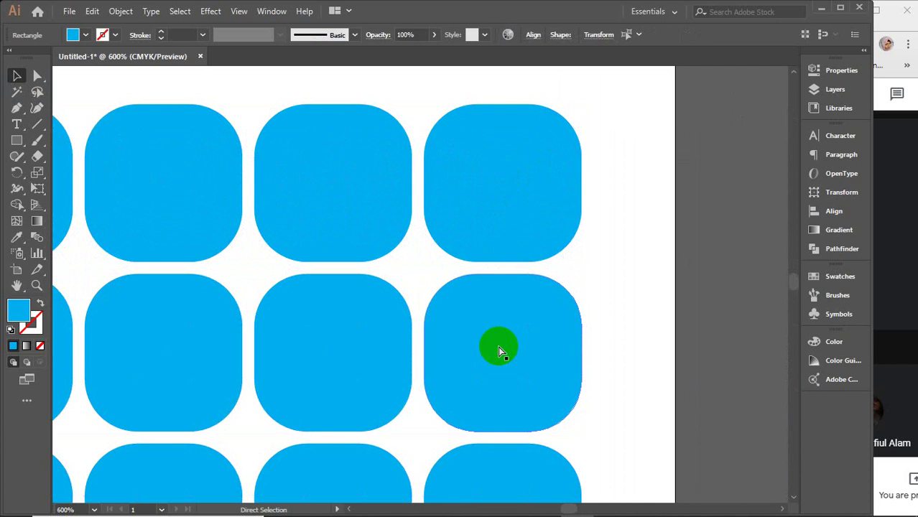
Select the whole 10-by-10 grid of squares, then select the man's photo.
{"action": "scroll", "coordinate": [498, 346], "scroll_direction": "down", "scroll_amount": 6}
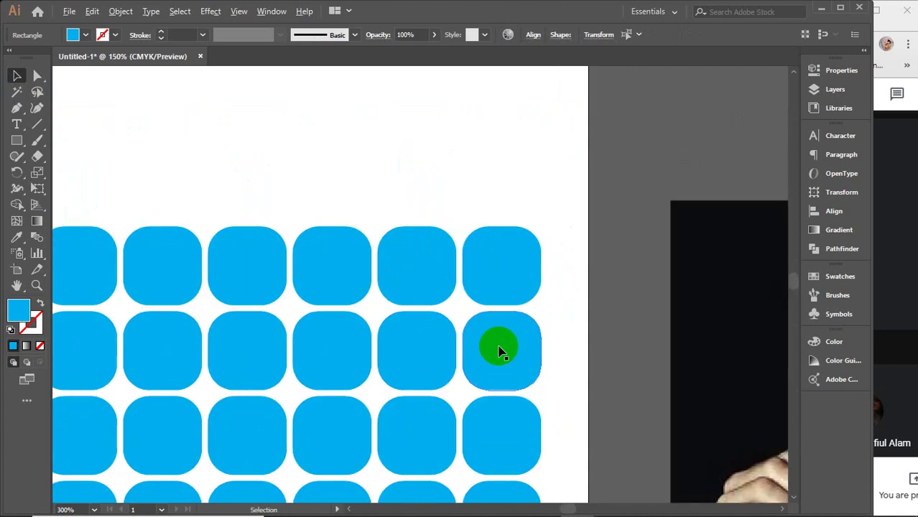
{"action": "scroll", "coordinate": [500, 352], "scroll_direction": "down", "scroll_amount": 2}
{"action": "left_click_drag", "start_coordinate": [483, 406], "coordinate": [484, 301]}
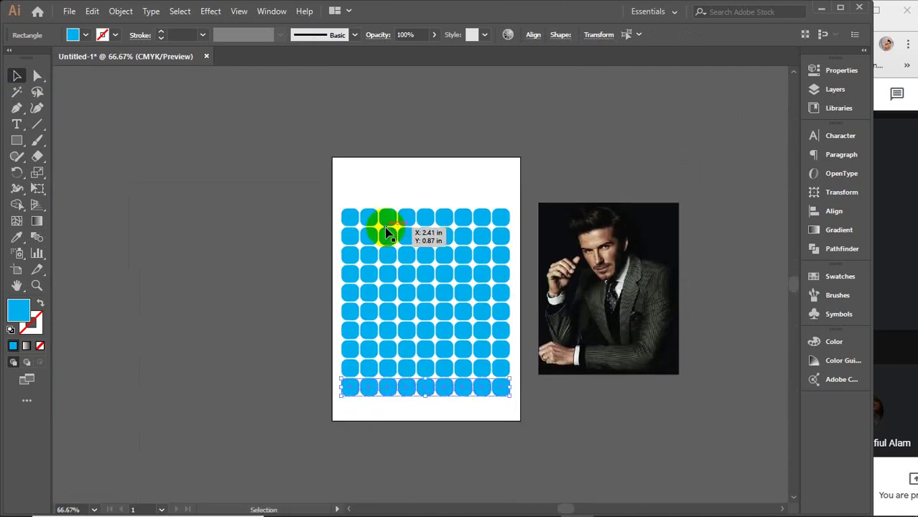
{"action": "mouse_move", "coordinate": [300, 185]}
{"action": "left_mouse_down"}
{"action": "mouse_move", "coordinate": [501, 409]}
{"action": "mouse_move", "coordinate": [497, 376]}
{"action": "left_mouse_up"}
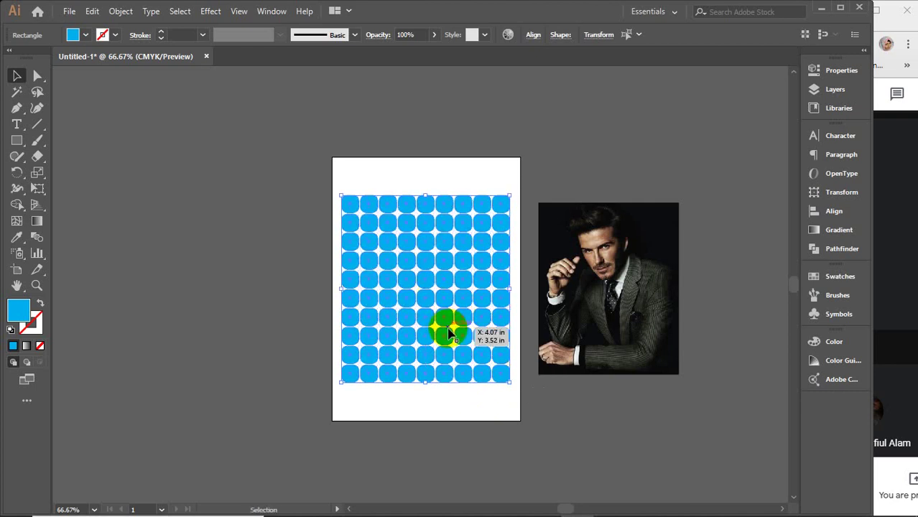
{"action": "scroll", "coordinate": [449, 328], "scroll_direction": "up", "scroll_amount": 1}
{"action": "left_click", "coordinate": [537, 276]}
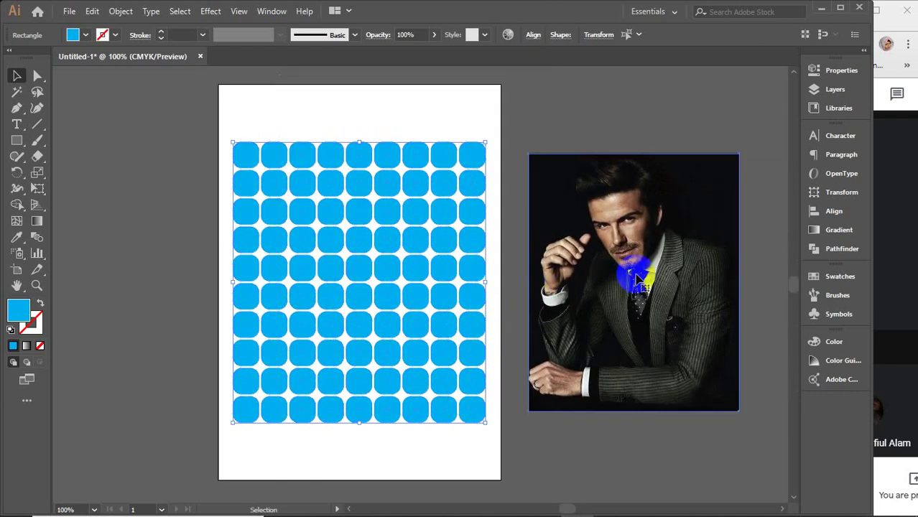
Move the man's photo over the grid and enlarge it to cover every rounded square.
{"action": "left_click_drag", "start_coordinate": [692, 302], "coordinate": [391, 286]}
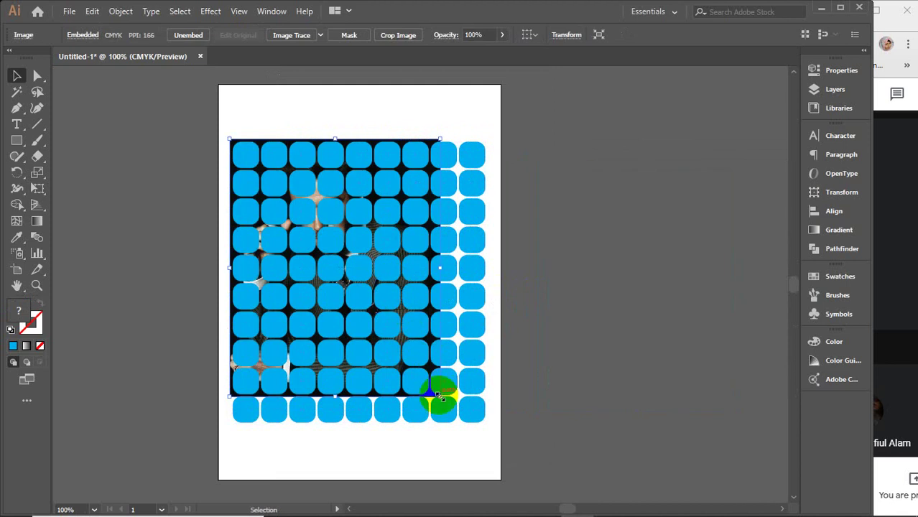
{"action": "left_click_drag", "start_coordinate": [440, 396], "coordinate": [489, 458]}
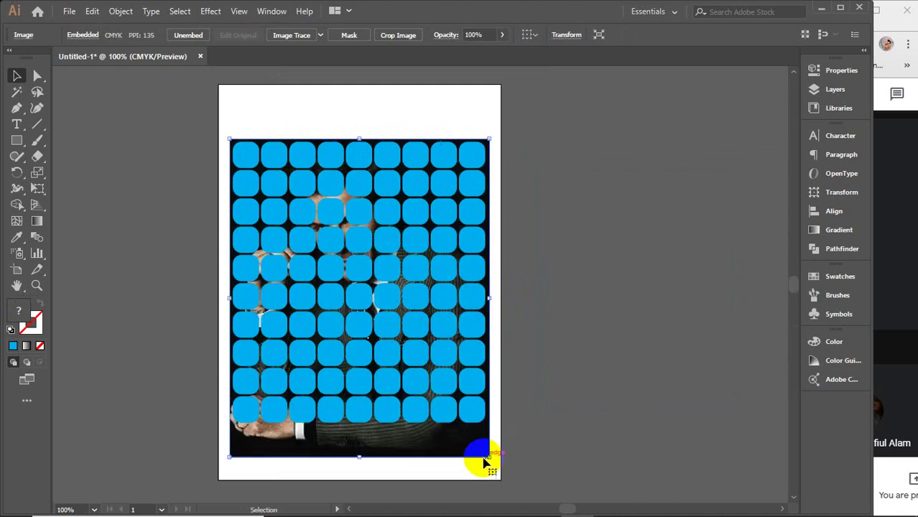
{"action": "left_click_drag", "start_coordinate": [394, 447], "coordinate": [393, 439]}
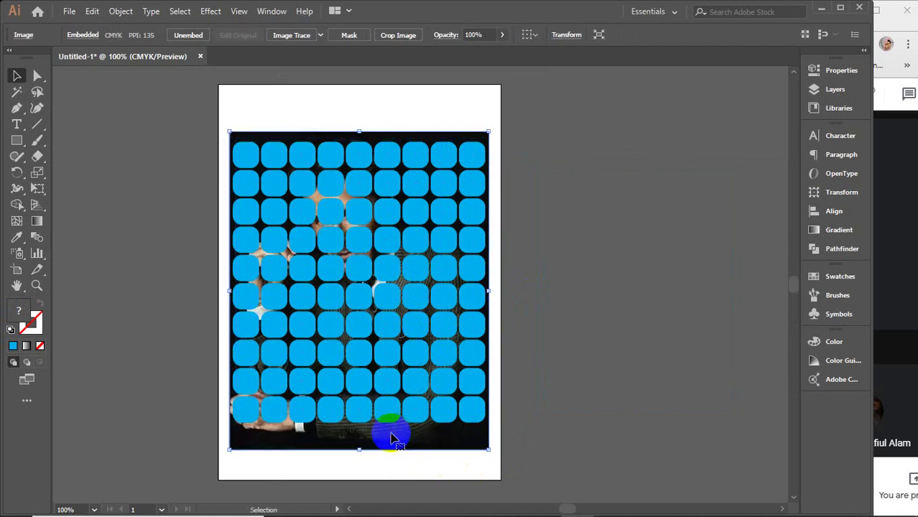
{"action": "left_click", "coordinate": [606, 314]}
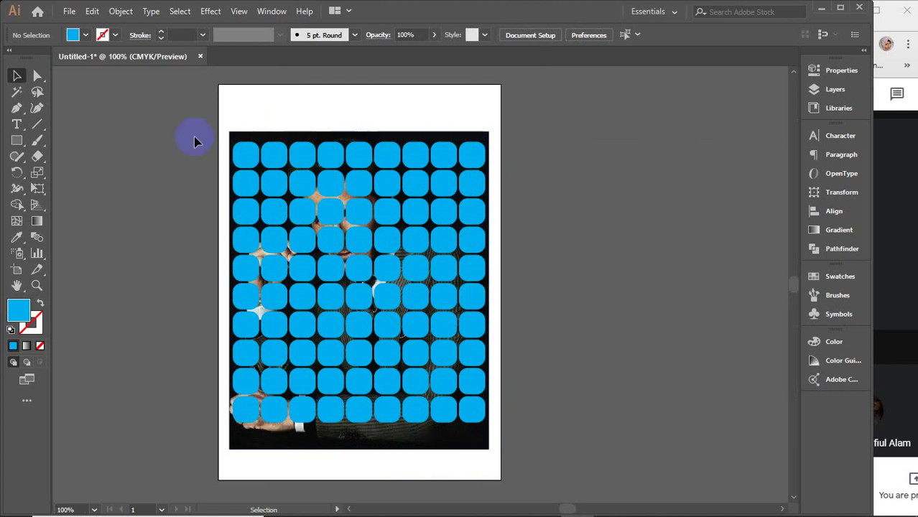
Try clipping the photo with the grid, then undo the broken clipping mask.
{"action": "left_click_drag", "start_coordinate": [164, 111], "coordinate": [510, 481]}
{"action": "right_click", "coordinate": [367, 270]}
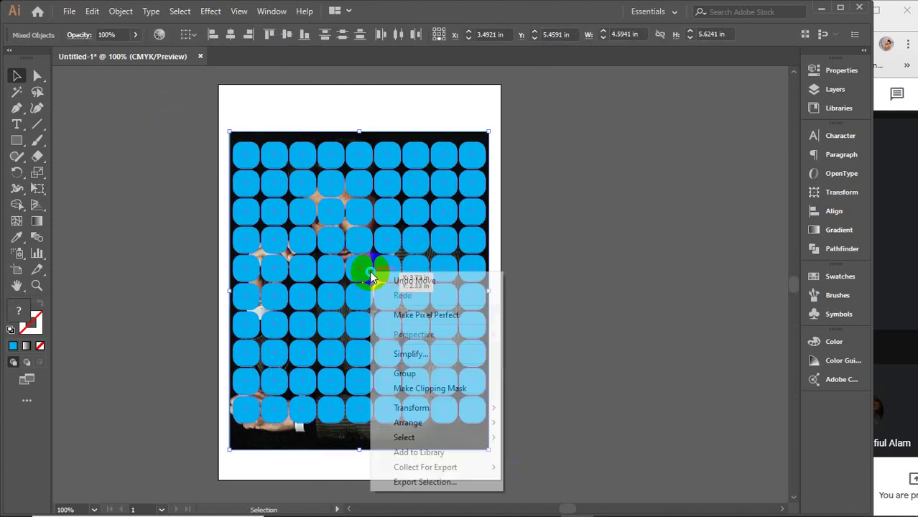
{"action": "left_click", "coordinate": [406, 388]}
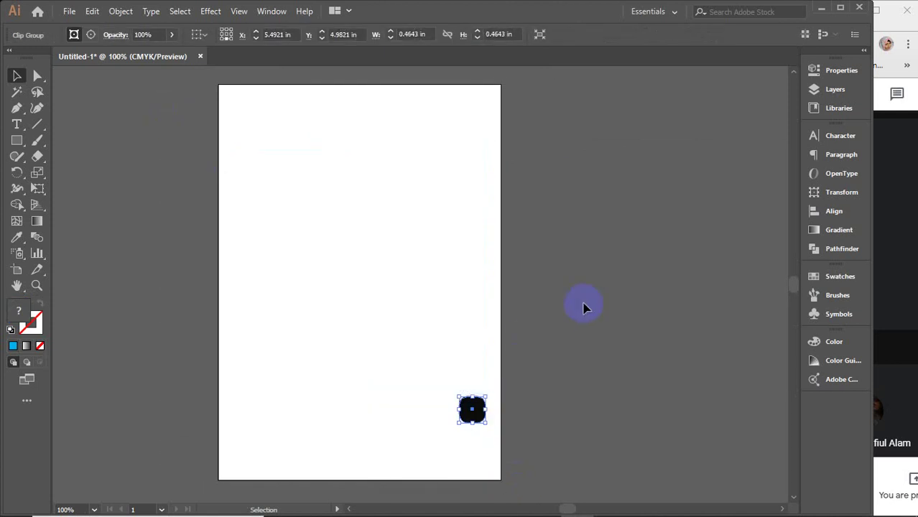
{"action": "key", "text": "ctrl+z"}
{"action": "left_click", "coordinate": [548, 257]}
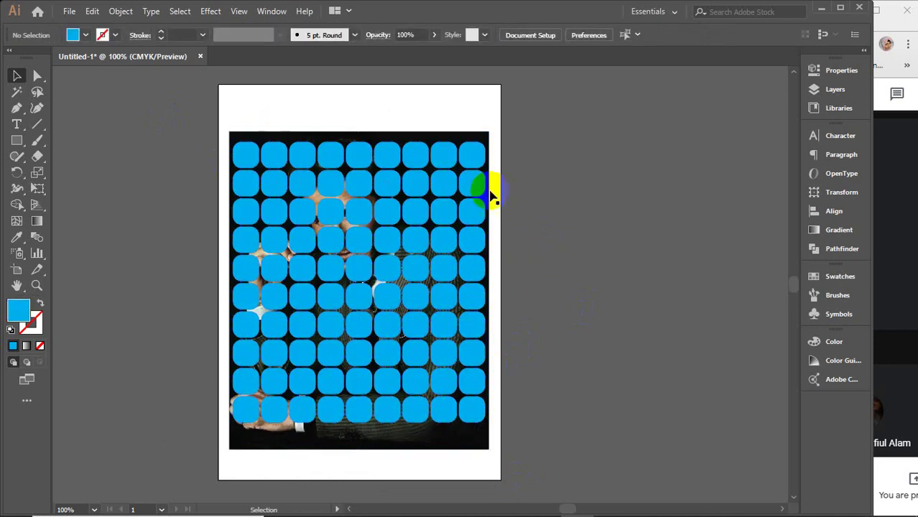
Move the photo off the artboard and group all the grid squares into one object.
{"action": "mouse_move", "coordinate": [368, 134]}
{"action": "left_mouse_down"}
{"action": "mouse_move", "coordinate": [616, 127]}
{"action": "mouse_move", "coordinate": [677, 134]}
{"action": "left_mouse_up"}
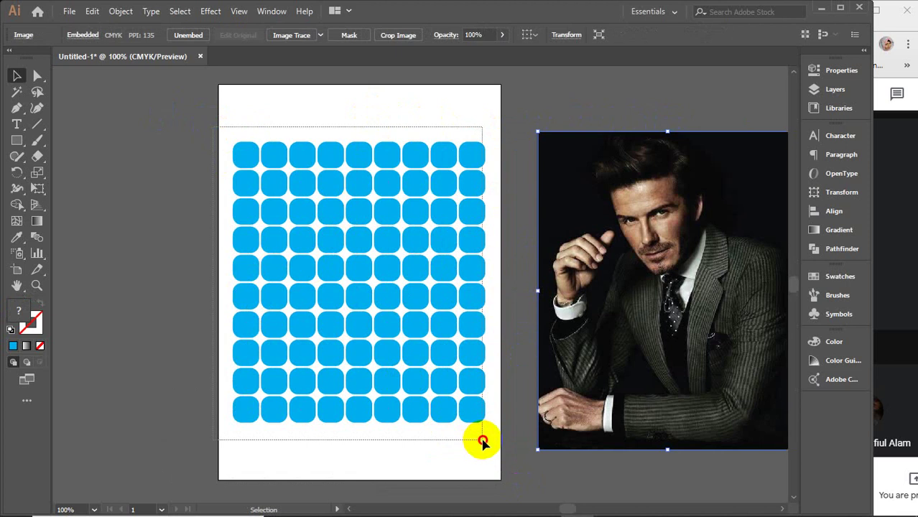
{"action": "left_click_drag", "start_coordinate": [221, 140], "coordinate": [480, 436]}
{"action": "right_click", "coordinate": [356, 218]}
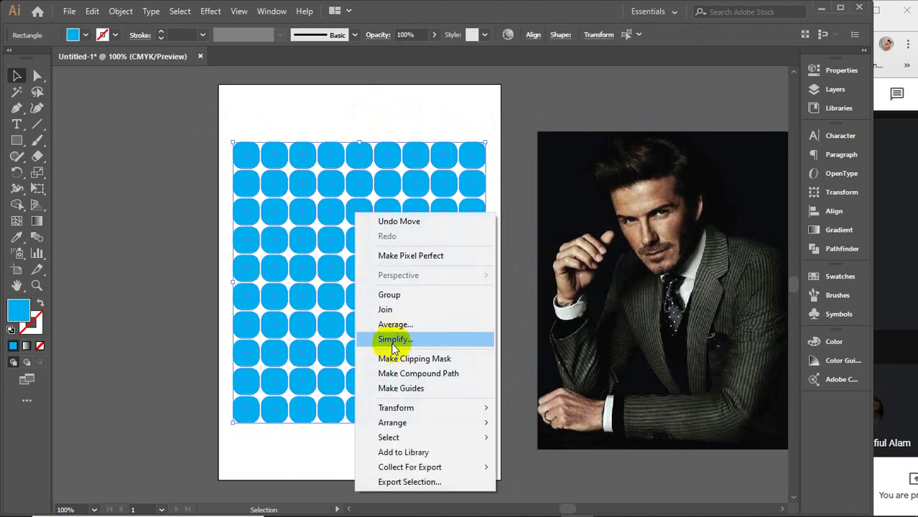
{"action": "left_click", "coordinate": [402, 293]}
Place the photo behind the grouped grid and make a clipping mask, confirming the complex-mask prompt.
{"action": "left_click_drag", "start_coordinate": [707, 261], "coordinate": [422, 252]}
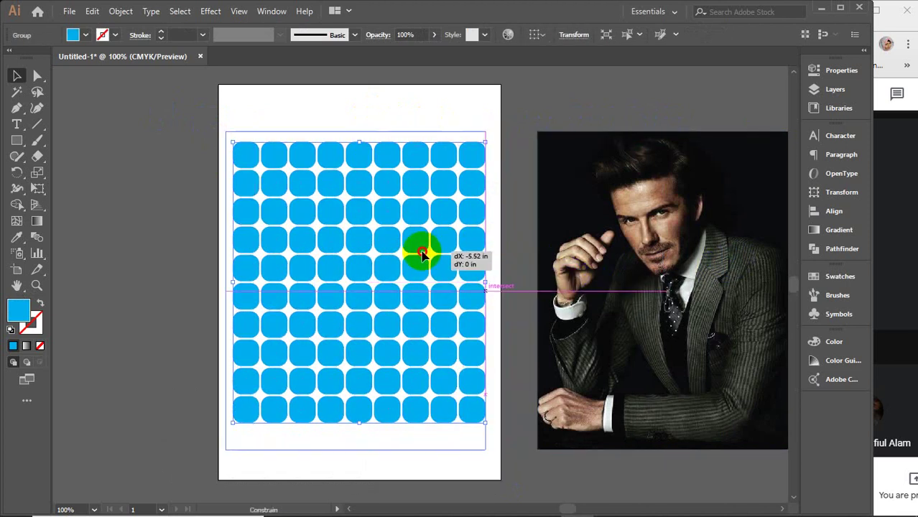
{"action": "left_click_drag", "start_coordinate": [422, 253], "coordinate": [401, 252]}
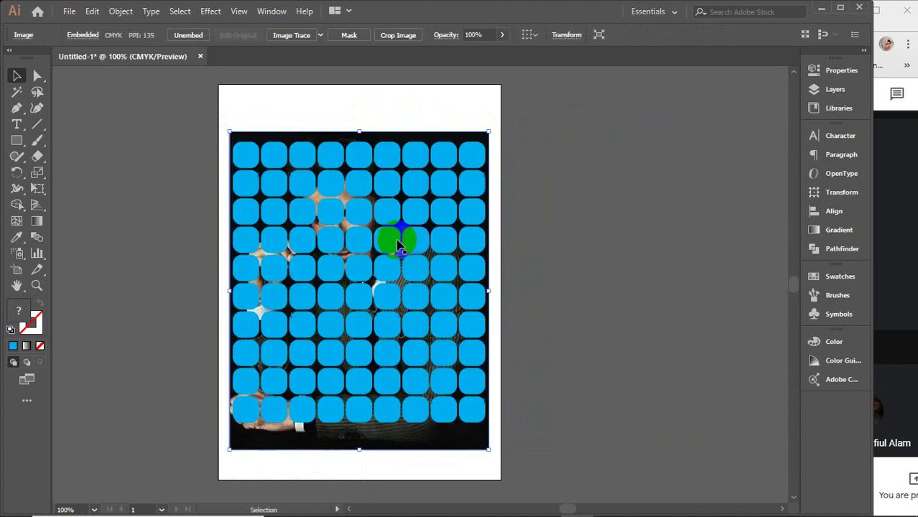
{"action": "left_click_drag", "start_coordinate": [298, 206], "coordinate": [303, 206]}
{"action": "right_click", "coordinate": [307, 210]}
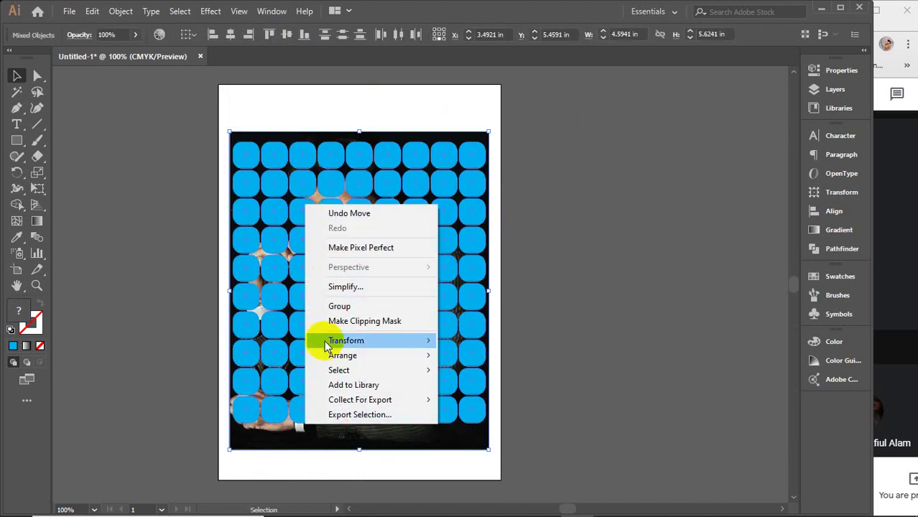
{"action": "left_click", "coordinate": [354, 321]}
{"action": "left_click", "coordinate": [512, 282]}
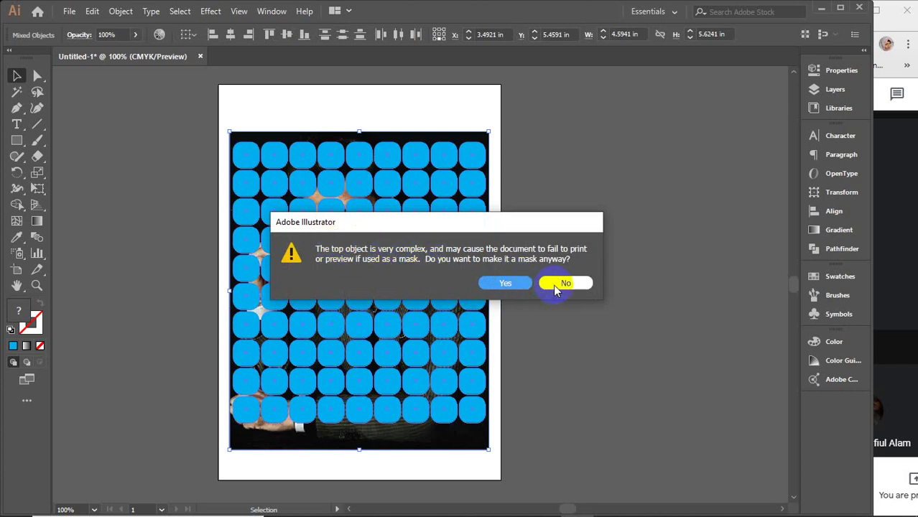
{"action": "left_click", "coordinate": [517, 284]}
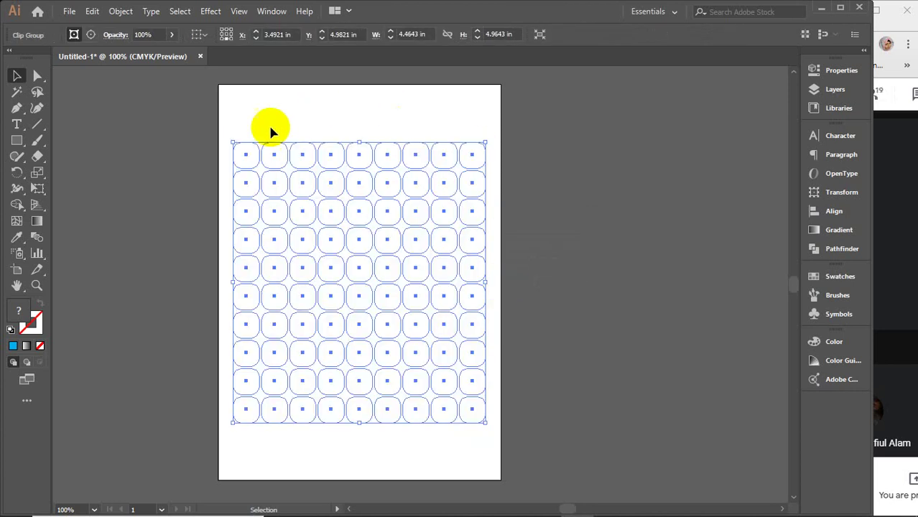
Undo the clipping mask to restore the blue tiles over the photo.
{"action": "left_click", "coordinate": [568, 221]}
{"action": "key", "text": "ctrl+z"}
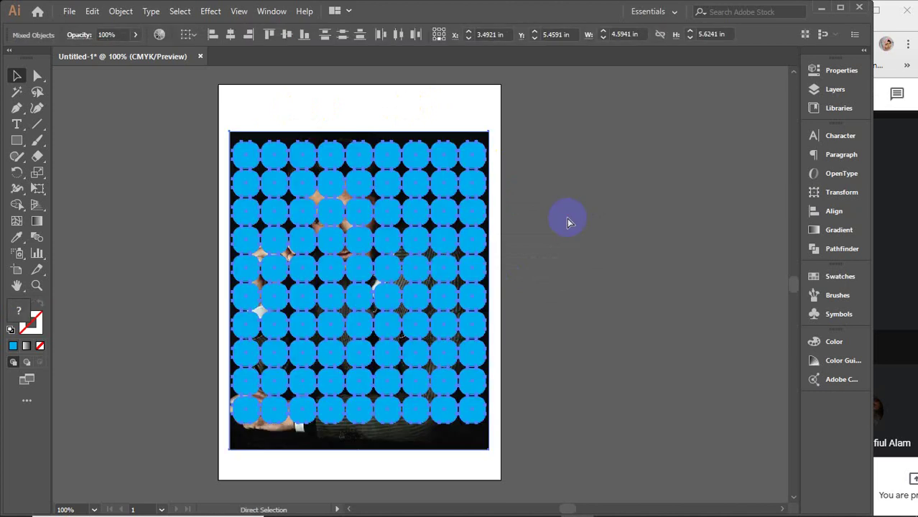
{"action": "left_click", "coordinate": [567, 221]}
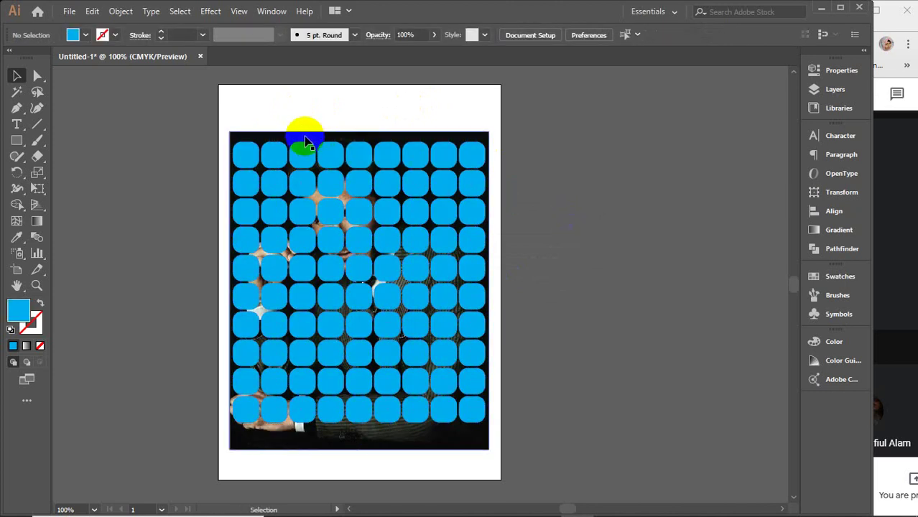
Move the photo right of the artboard and ungroup the blue tile grid.
{"action": "left_click_drag", "start_coordinate": [303, 144], "coordinate": [639, 130]}
{"action": "left_click", "coordinate": [407, 165]}
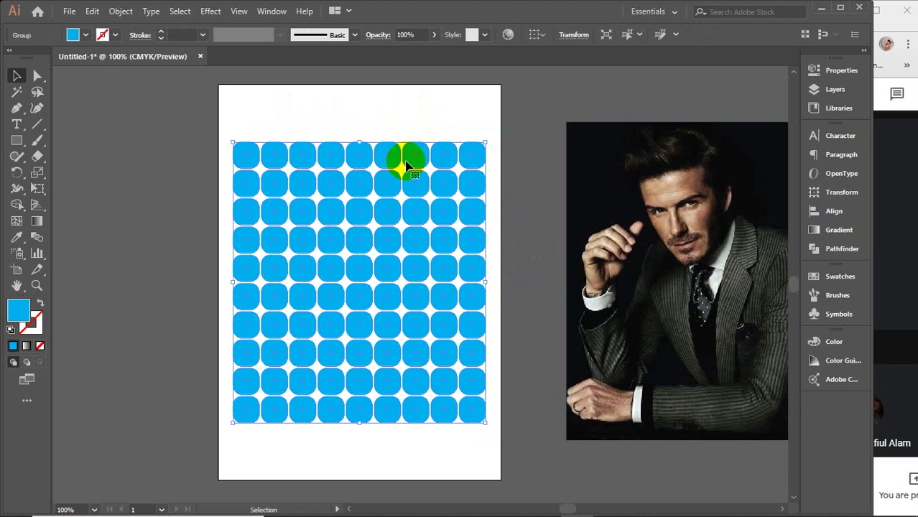
{"action": "right_click", "coordinate": [407, 165]}
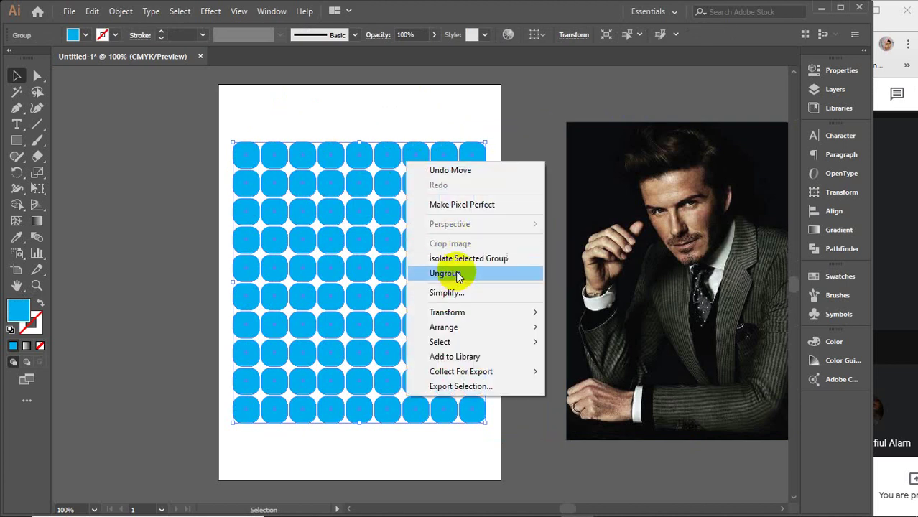
{"action": "left_click", "coordinate": [444, 274]}
{"action": "left_click", "coordinate": [167, 205]}
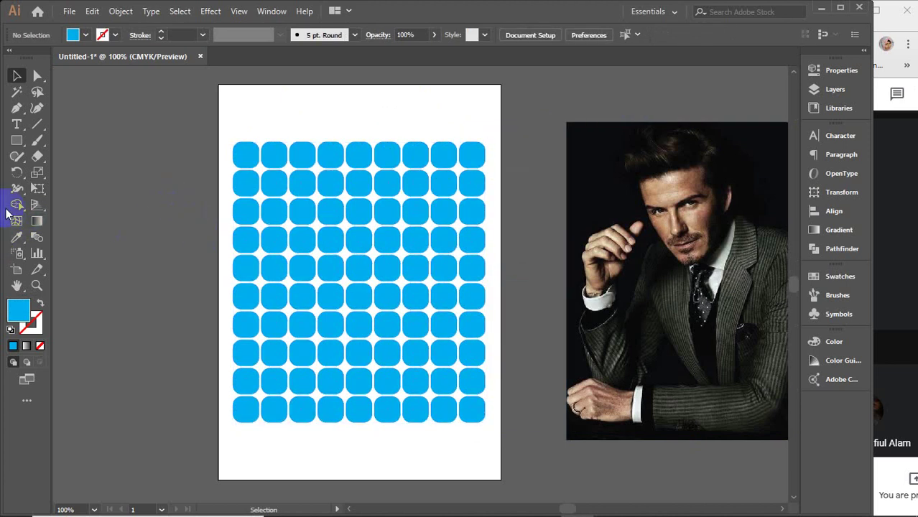
Try combining the top two tile rows with the Shape Builder tool.
{"action": "left_click_drag", "start_coordinate": [220, 113], "coordinate": [515, 437]}
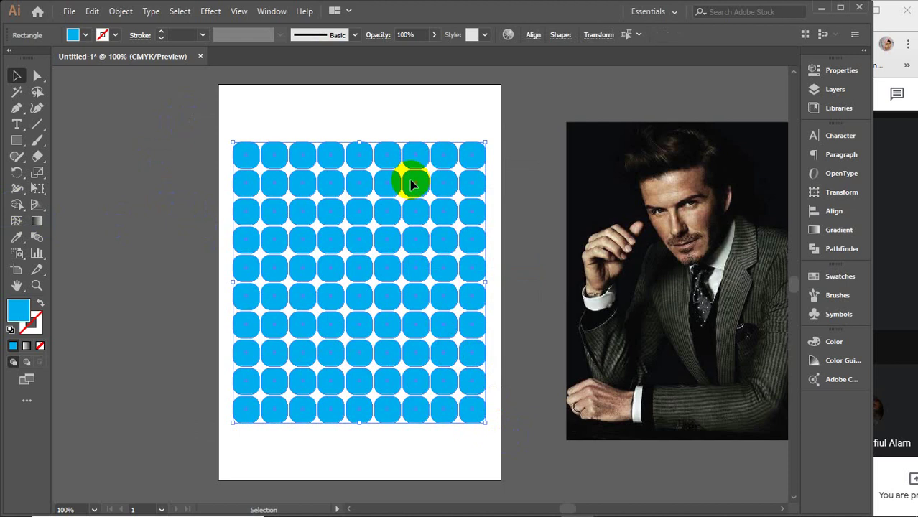
{"action": "left_click", "coordinate": [15, 209]}
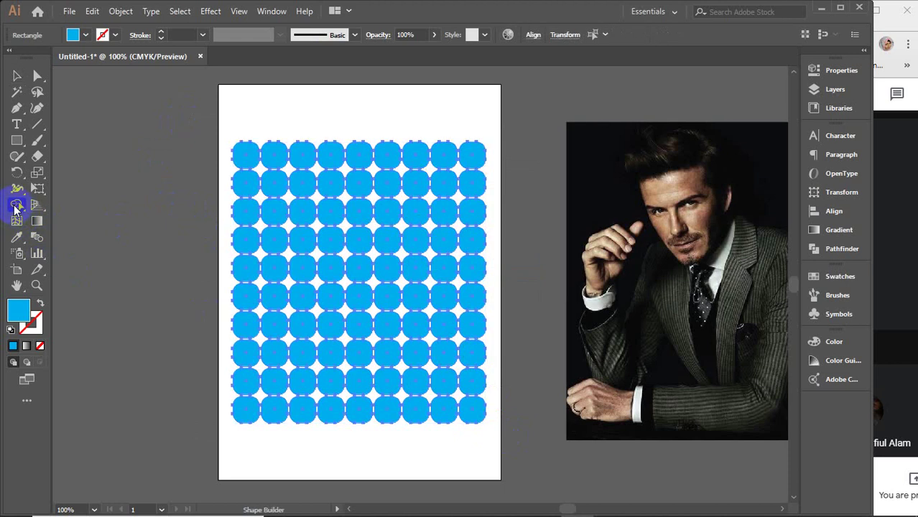
{"action": "mouse_move", "coordinate": [219, 149]}
{"action": "left_mouse_down"}
{"action": "mouse_move", "coordinate": [367, 249]}
{"action": "mouse_move", "coordinate": [252, 245]}
{"action": "mouse_move", "coordinate": [502, 277]}
{"action": "mouse_move", "coordinate": [365, 301]}
{"action": "mouse_move", "coordinate": [227, 309]}
{"action": "mouse_move", "coordinate": [303, 324]}
{"action": "mouse_move", "coordinate": [519, 334]}
{"action": "mouse_move", "coordinate": [194, 377]}
{"action": "mouse_move", "coordinate": [512, 394]}
{"action": "mouse_move", "coordinate": [206, 420]}
{"action": "left_mouse_up"}
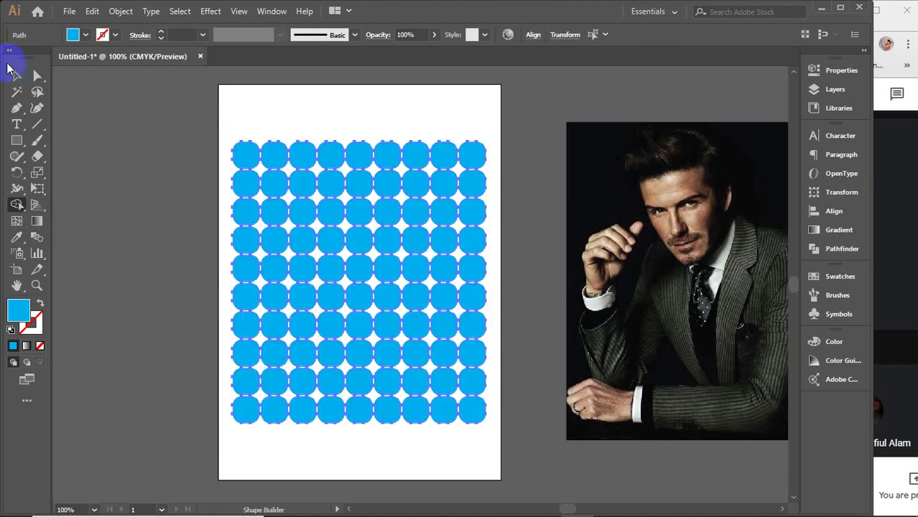
{"action": "left_click", "coordinate": [14, 76]}
{"action": "left_click", "coordinate": [153, 159]}
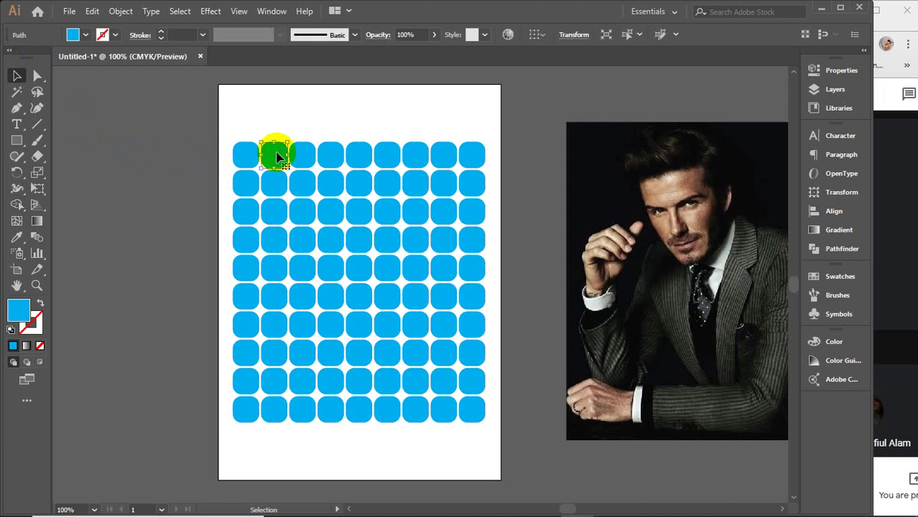
Check the tiles are separate by selecting single tiles and the whole grid.
{"action": "left_click", "coordinate": [298, 216]}
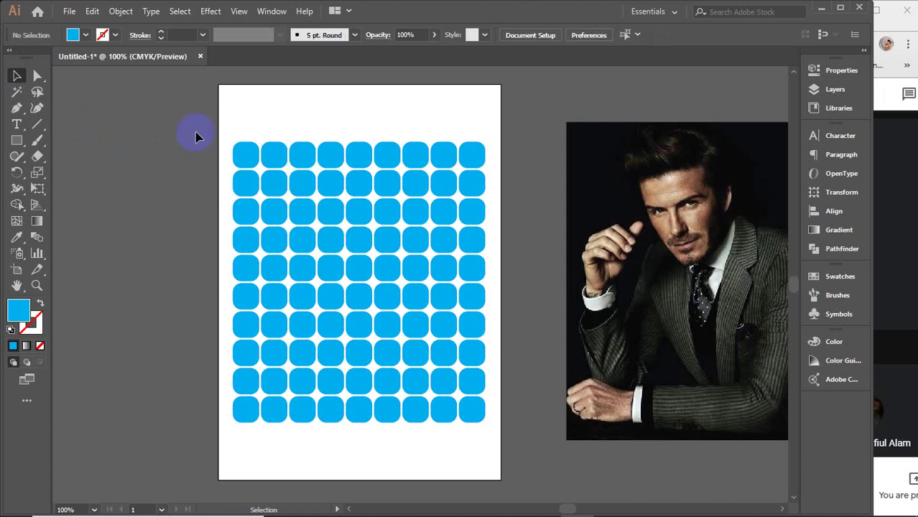
{"action": "left_click_drag", "start_coordinate": [195, 135], "coordinate": [503, 431]}
{"action": "left_click", "coordinate": [195, 210]}
{"action": "left_click", "coordinate": [242, 234]}
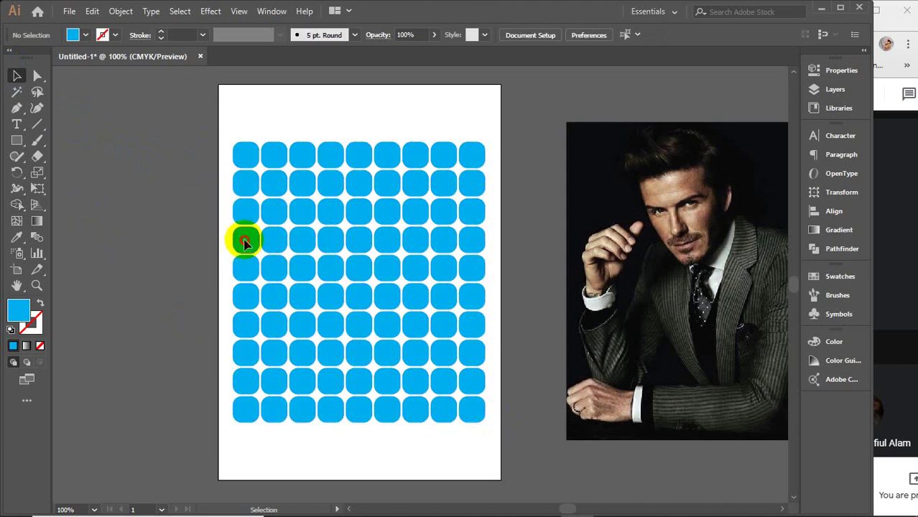
{"action": "left_click", "coordinate": [162, 227]}
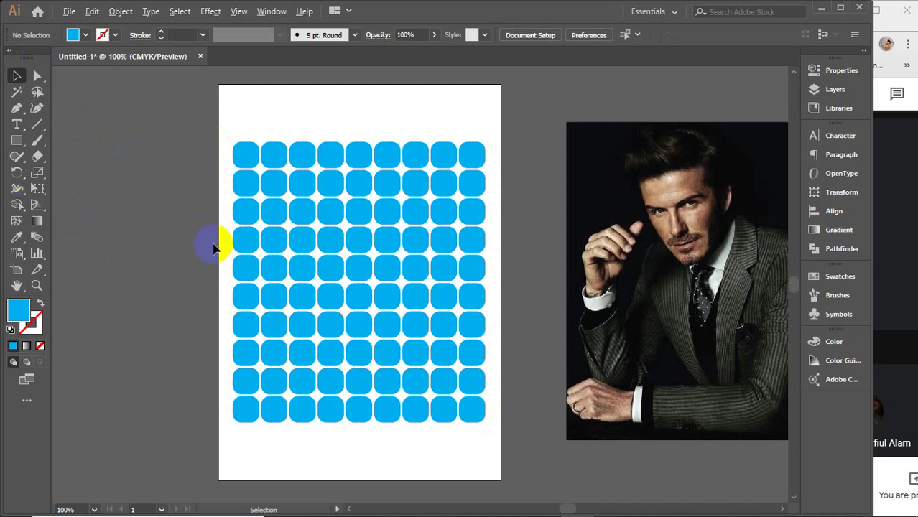
{"action": "scroll", "coordinate": [240, 220], "scroll_direction": "up", "scroll_amount": 3, "text": "alt"}
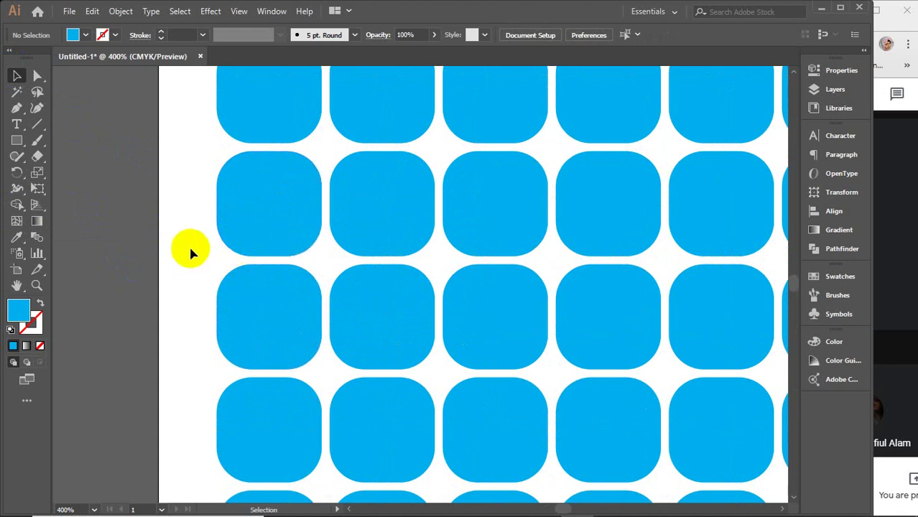
{"action": "scroll", "coordinate": [257, 242], "scroll_direction": "up", "scroll_amount": 3, "text": "alt"}
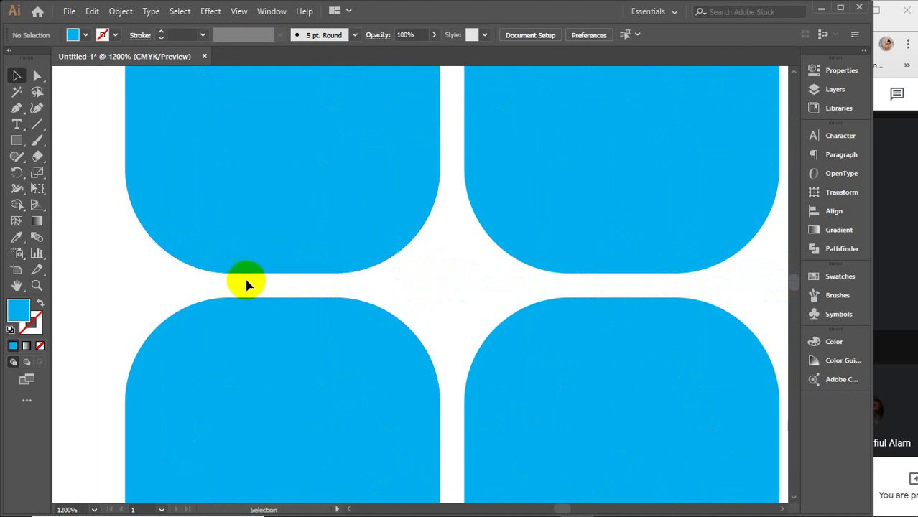
{"action": "scroll", "coordinate": [284, 288], "scroll_direction": "down", "scroll_amount": 3}
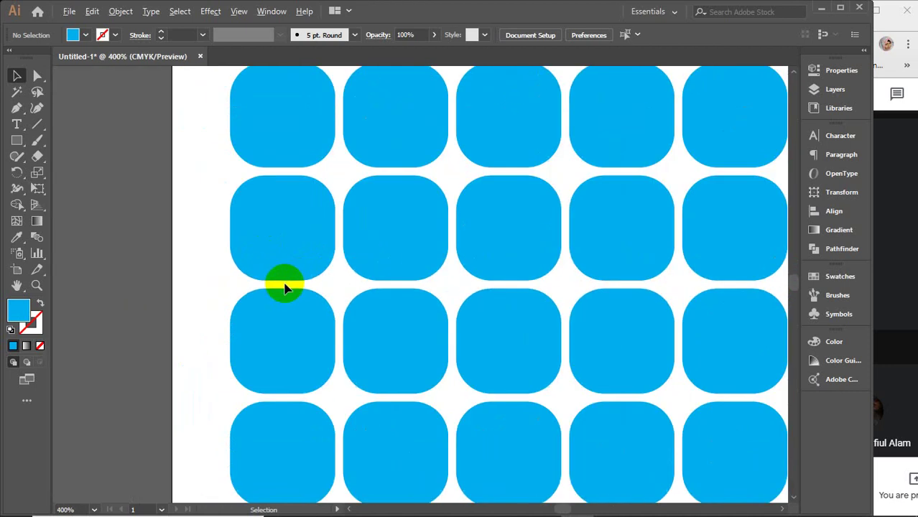
{"action": "scroll", "coordinate": [284, 288], "scroll_direction": "down", "scroll_amount": 3}
{"action": "scroll", "coordinate": [285, 288], "scroll_direction": "down", "scroll_amount": 1}
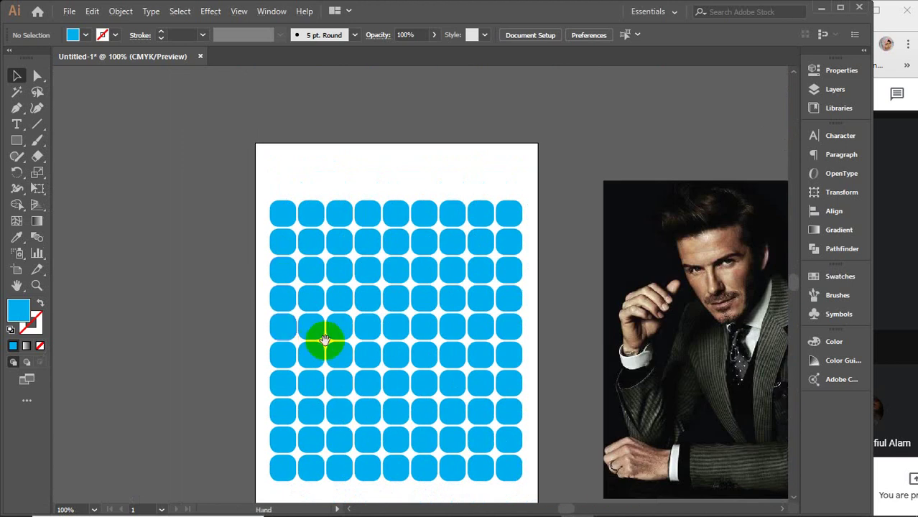
{"action": "left_click_drag", "start_coordinate": [322, 338], "coordinate": [289, 284]}
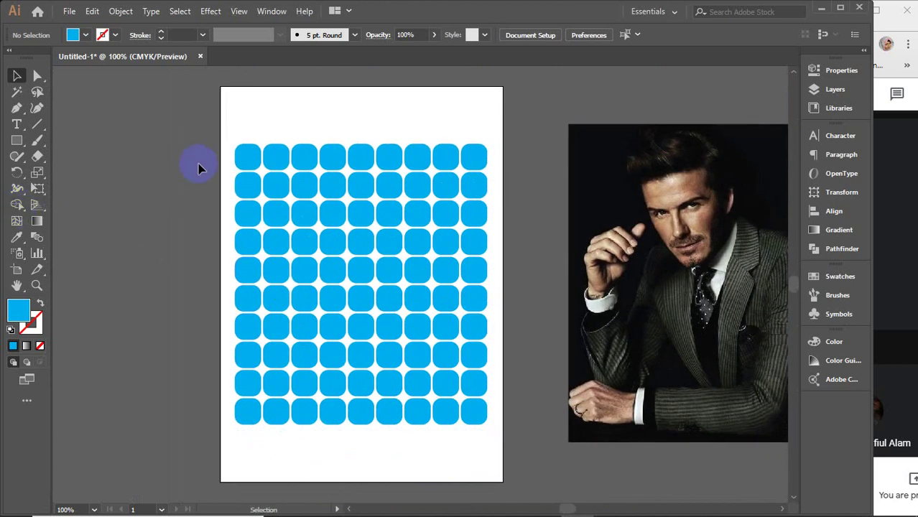
Unite all the tiles in Pathfinder and expand them into a single compound path.
{"action": "left_click_drag", "start_coordinate": [233, 142], "coordinate": [500, 437]}
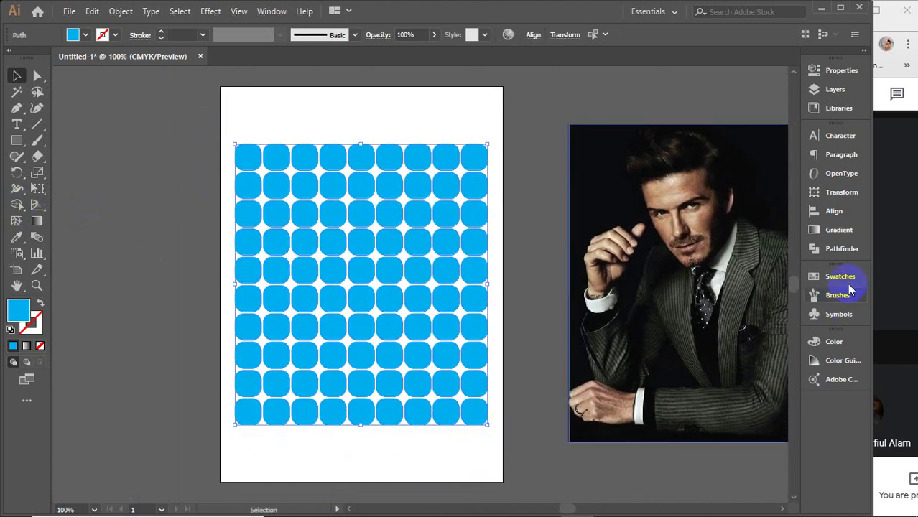
{"action": "left_click", "coordinate": [842, 249]}
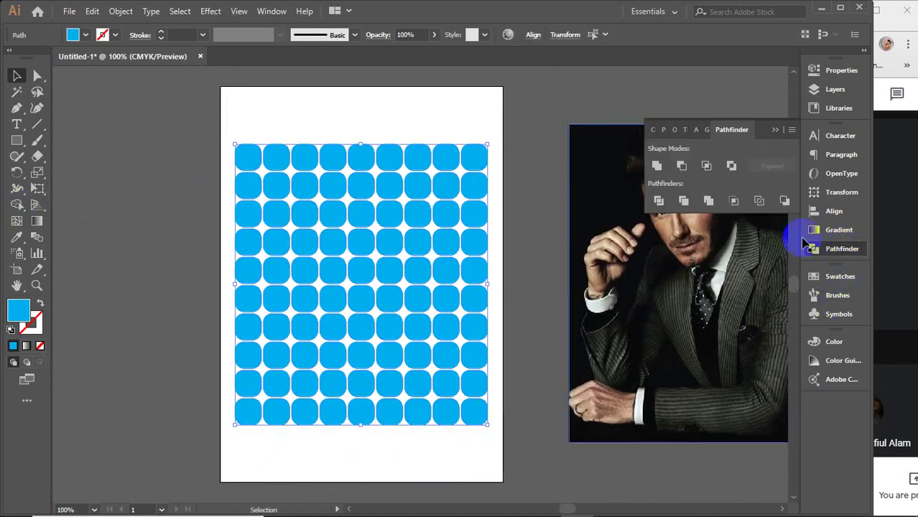
{"action": "left_click", "coordinate": [657, 166], "text": "alt"}
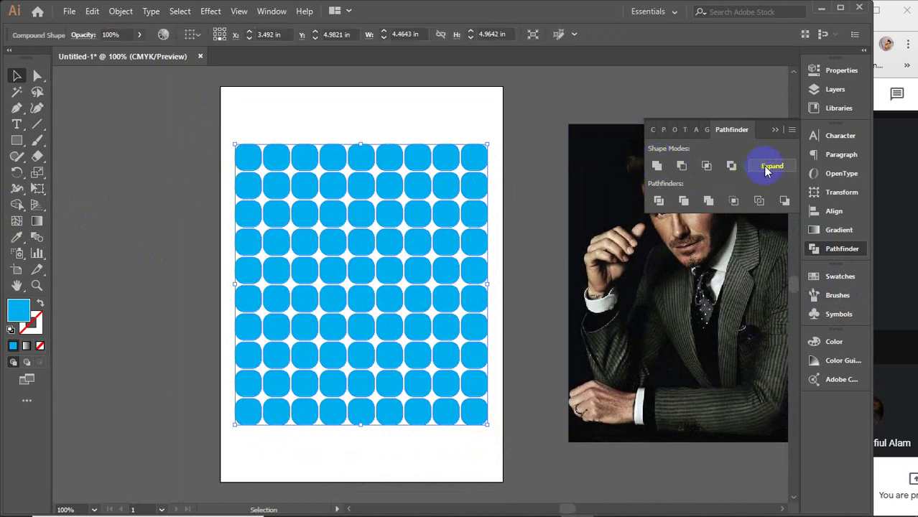
{"action": "left_click", "coordinate": [769, 167]}
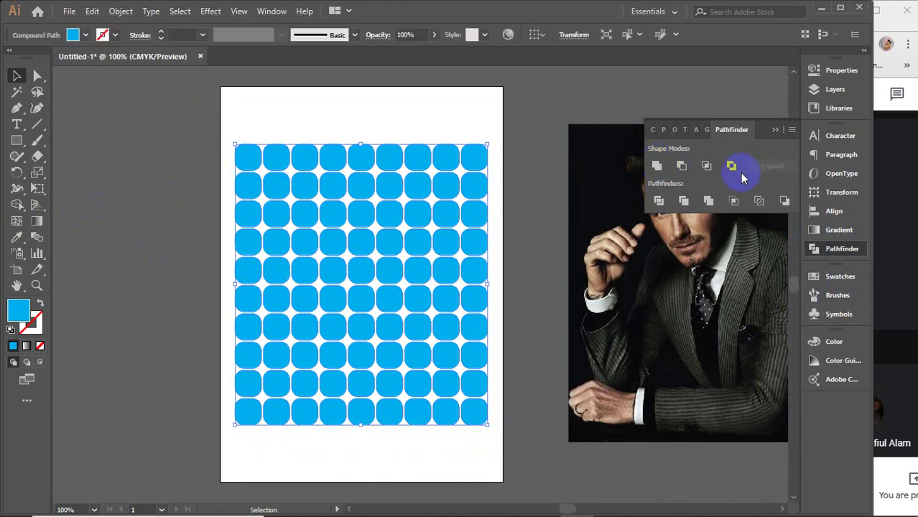
{"action": "left_click", "coordinate": [776, 130]}
{"action": "left_click", "coordinate": [556, 210]}
Move the photo under the tiles and make a clipping mask, confirming the complex-shape prompt.
{"action": "left_click_drag", "start_coordinate": [754, 272], "coordinate": [419, 271]}
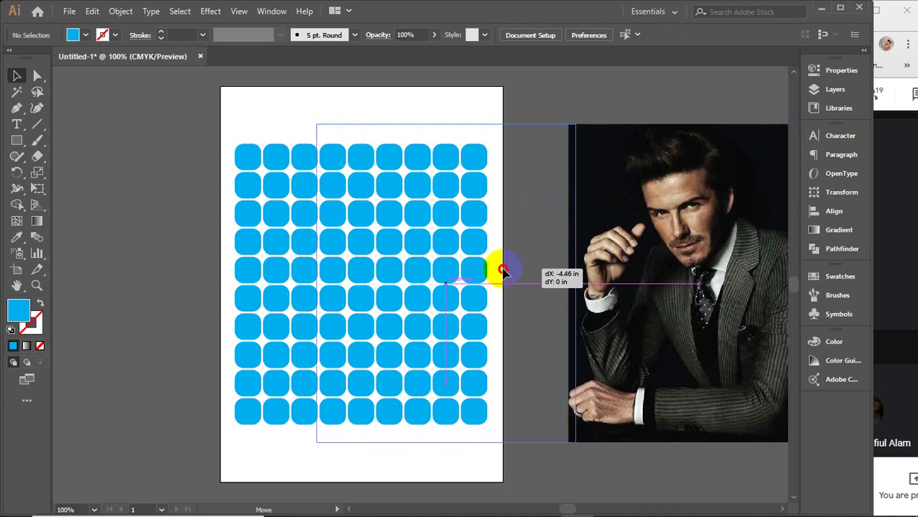
{"action": "left_click", "coordinate": [358, 266], "text": "shift"}
{"action": "right_click", "coordinate": [365, 267]}
{"action": "left_click", "coordinate": [421, 388]}
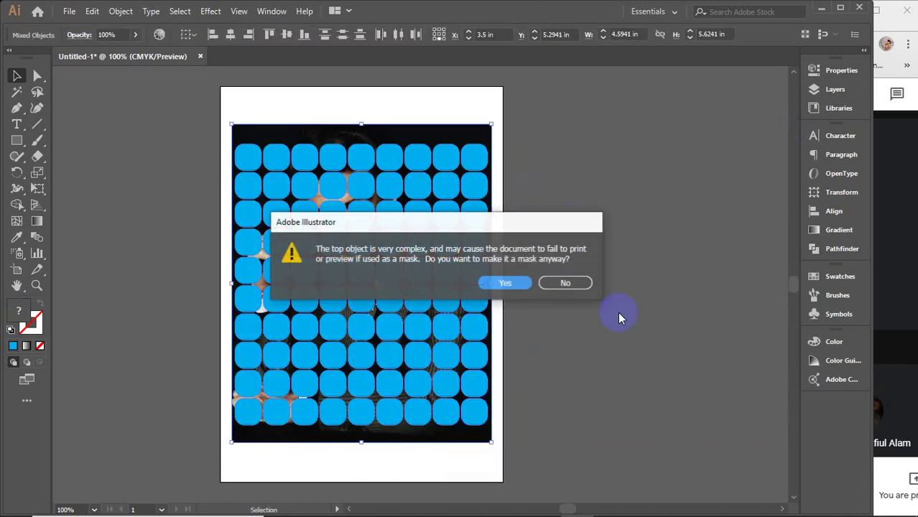
{"action": "left_click", "coordinate": [507, 287]}
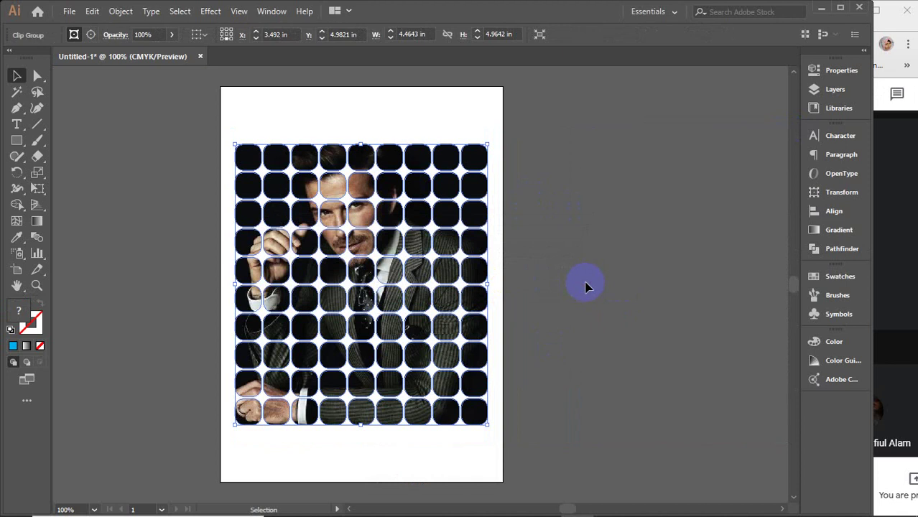
{"action": "left_click", "coordinate": [585, 287]}
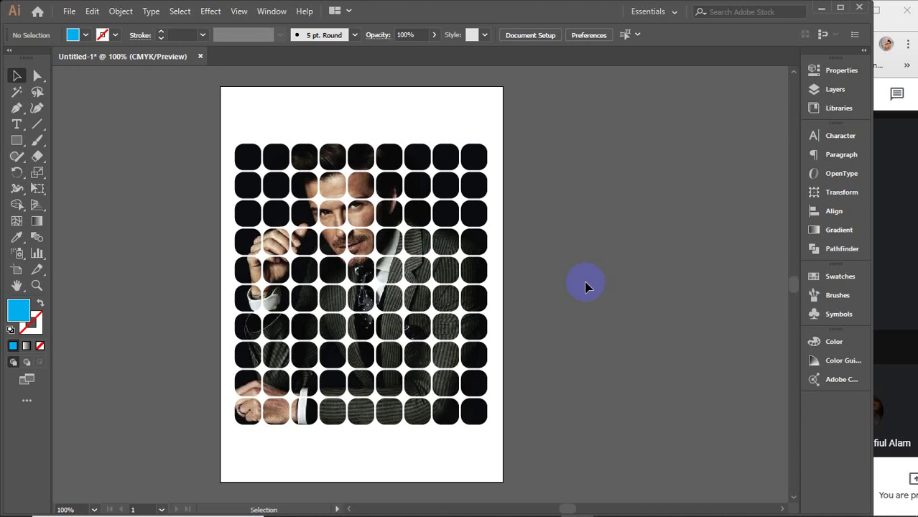
Move the photo tile grid off the artboard to the upper left and pan to empty canvas.
{"action": "scroll", "coordinate": [585, 288], "scroll_direction": "down", "scroll_amount": 2, "text": "alt"}
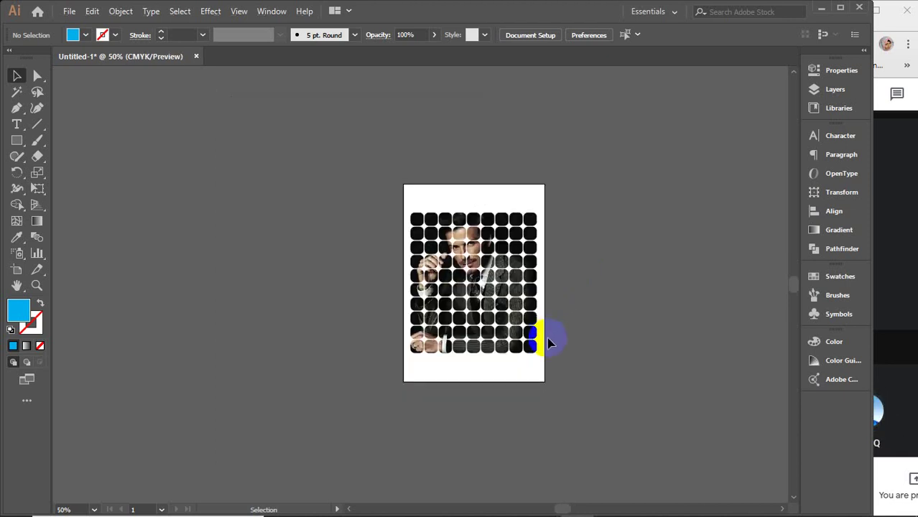
{"action": "mouse_move", "coordinate": [521, 348]}
{"action": "left_mouse_down"}
{"action": "mouse_move", "coordinate": [200, 188]}
{"action": "mouse_move", "coordinate": [229, 214]}
{"action": "left_mouse_up"}
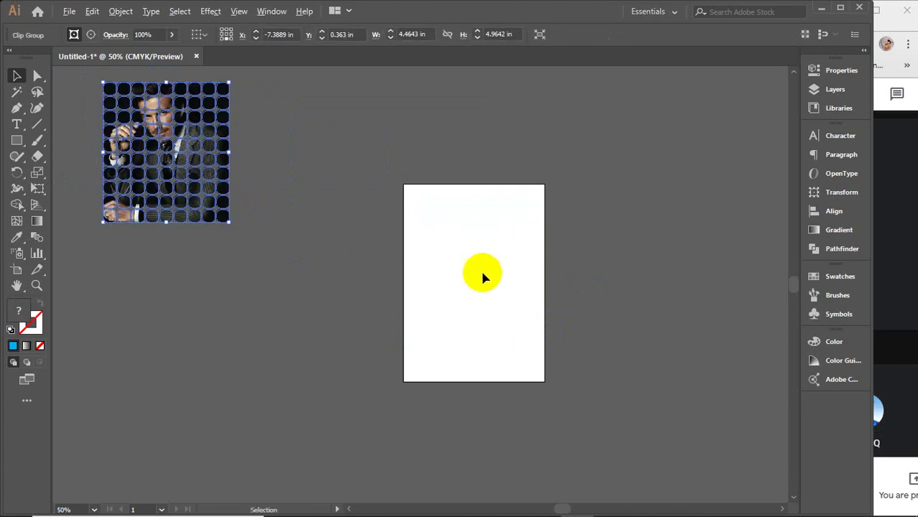
{"action": "scroll", "coordinate": [485, 274], "scroll_direction": "up", "scroll_amount": 1, "text": "alt"}
{"action": "scroll", "coordinate": [496, 279], "scroll_direction": "up", "scroll_amount": 1, "text": "alt"}
{"action": "scroll", "coordinate": [478, 285], "scroll_direction": "right", "scroll_amount": 1}
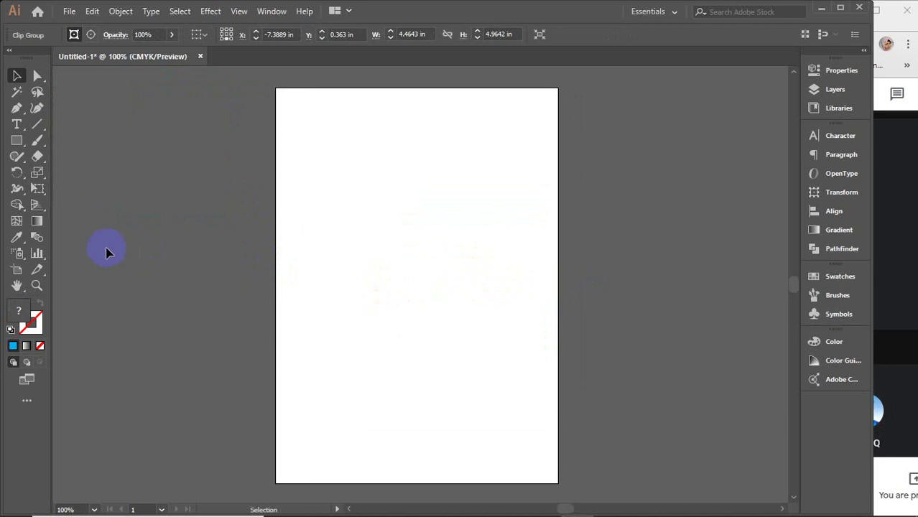
{"action": "left_click_drag", "start_coordinate": [652, 308], "coordinate": [130, 309]}
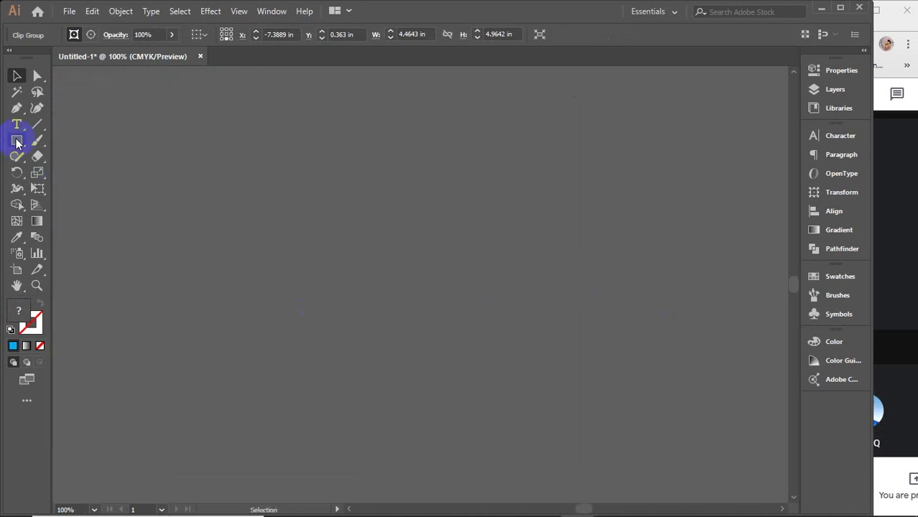
{"action": "mouse_move", "coordinate": [511, 503]}
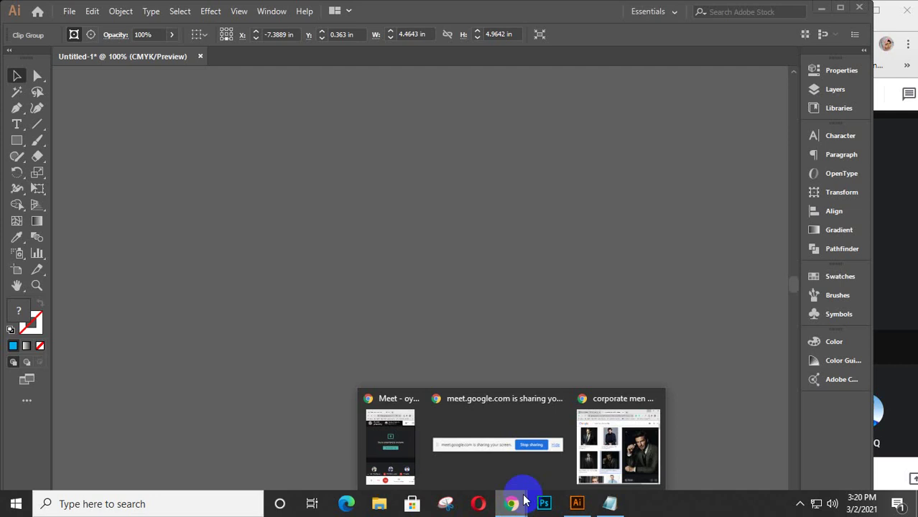
Search Google Images in Chrome for 'olympics logo', then minimize Chrome back to Illustrator.
{"action": "left_click", "coordinate": [617, 442]}
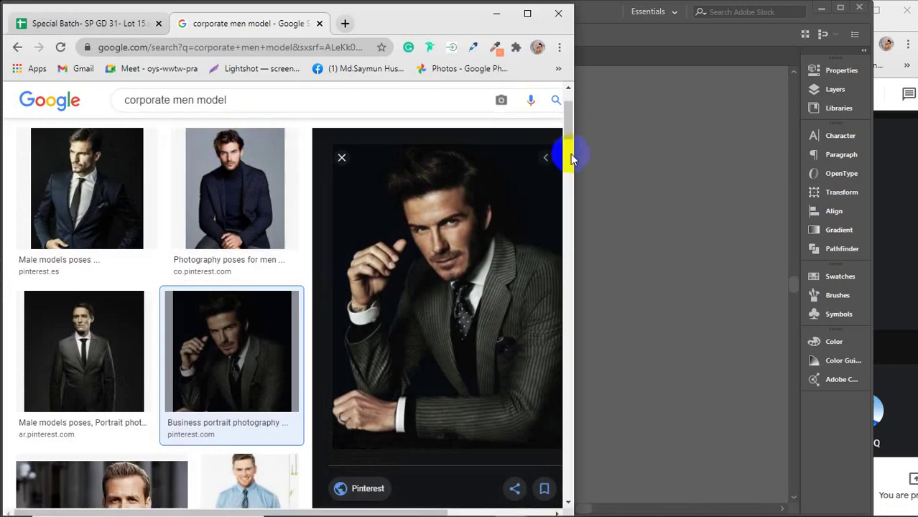
{"action": "left_click_drag", "start_coordinate": [575, 154], "coordinate": [795, 155]}
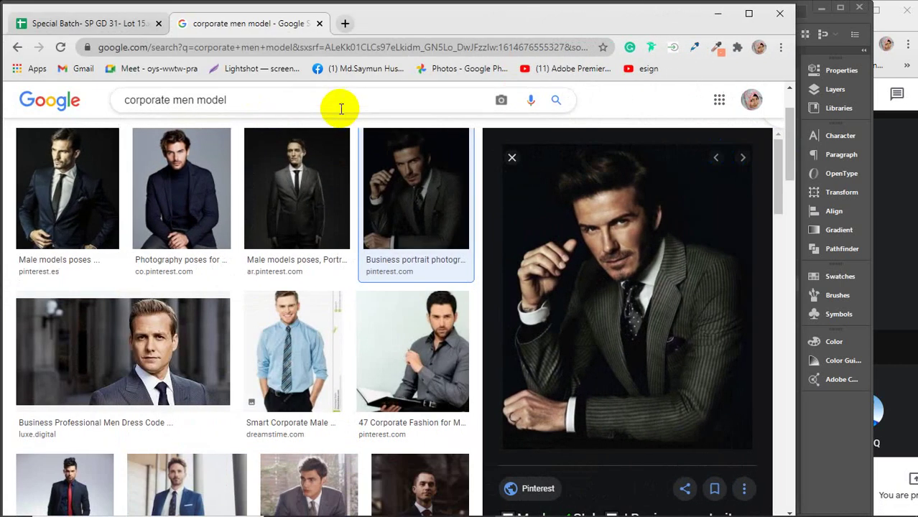
{"action": "left_click_drag", "start_coordinate": [227, 101], "coordinate": [113, 112]}
{"action": "type", "text": "o"}
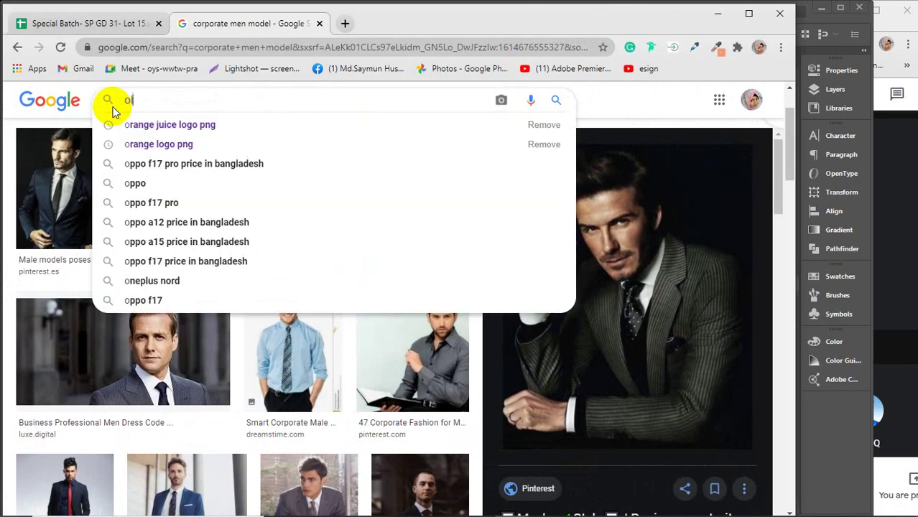
{"action": "type", "text": "lym"}
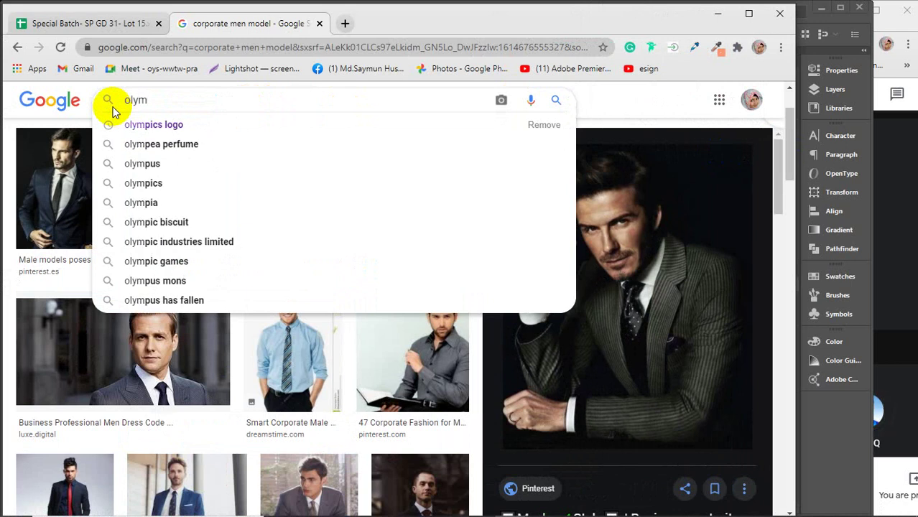
{"action": "key", "text": "Down"}
{"action": "key", "text": "Return"}
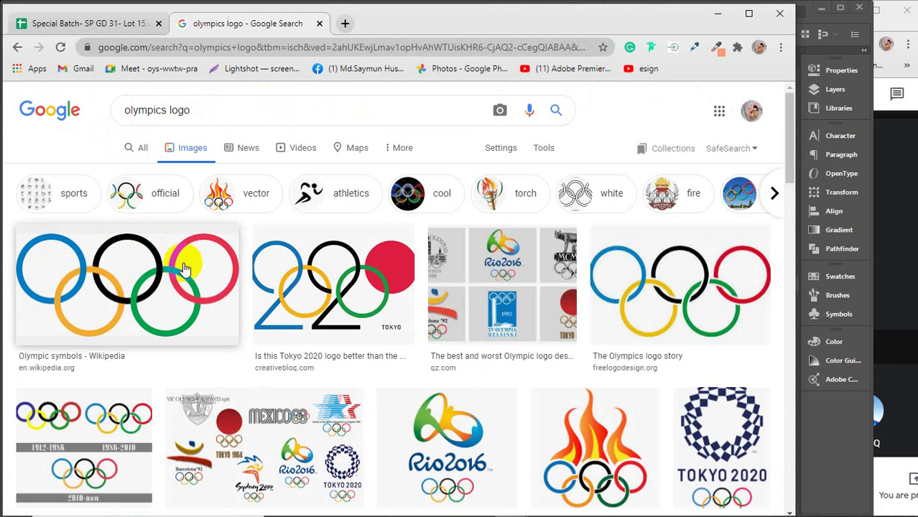
{"action": "left_click", "coordinate": [717, 13]}
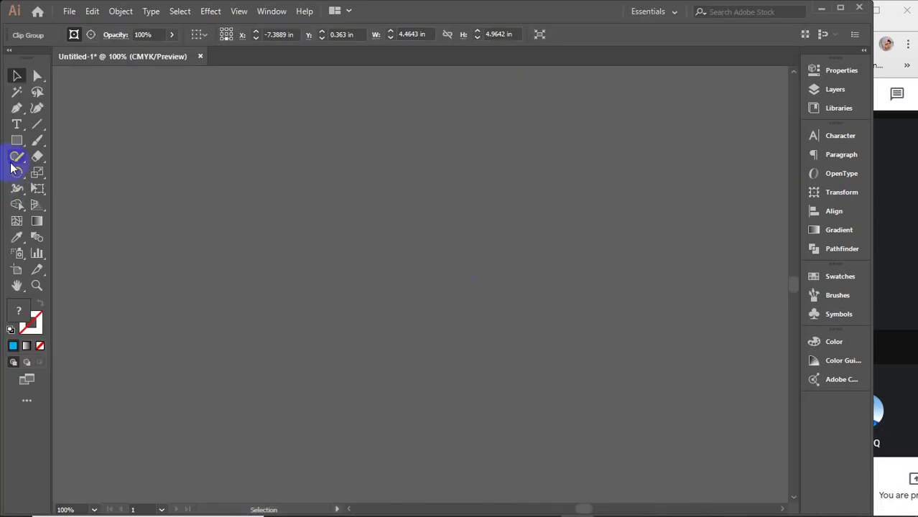
Draw a circle with the Ellipse tool and move it to the left of the canvas.
{"action": "left_click_drag", "start_coordinate": [17, 140], "coordinate": [85, 174]}
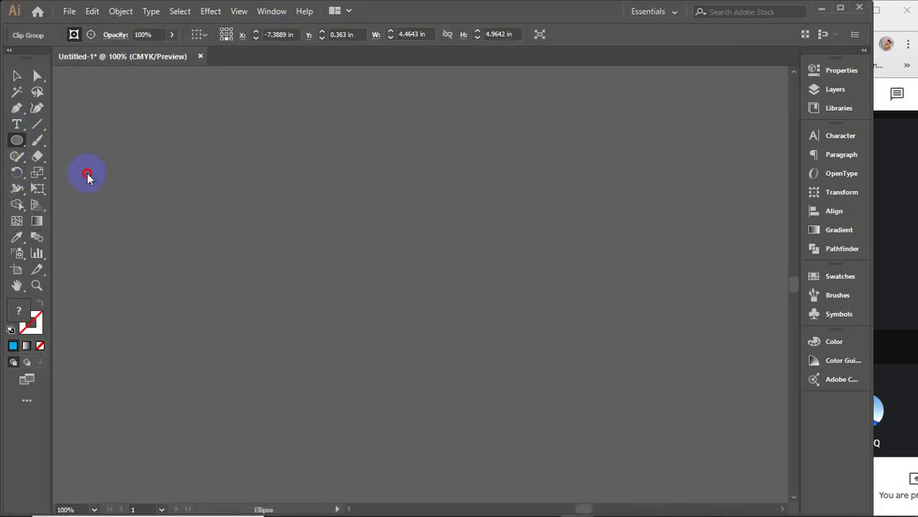
{"action": "left_click_drag", "start_coordinate": [269, 174], "coordinate": [375, 318]}
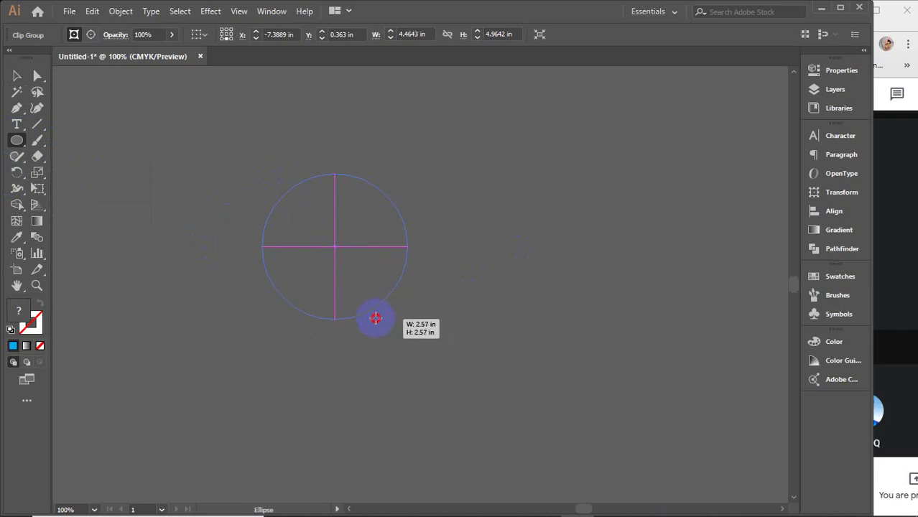
{"action": "left_click", "coordinate": [17, 75]}
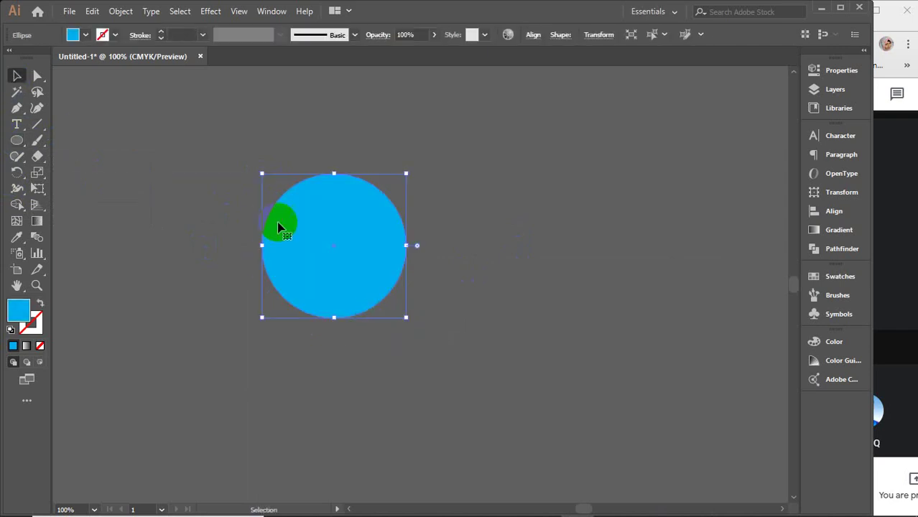
{"action": "left_click_drag", "start_coordinate": [304, 228], "coordinate": [245, 230]}
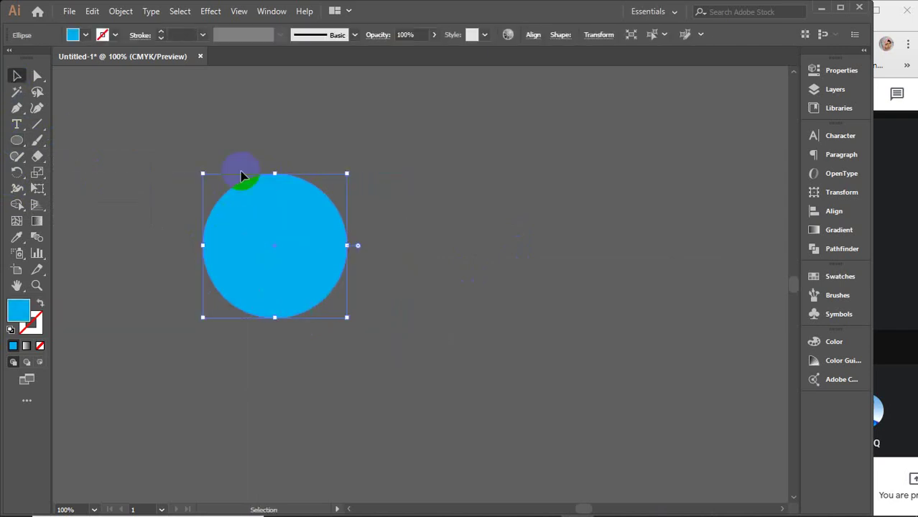
Give the circle no fill and a blue 15 pt stroke.
{"action": "left_click", "coordinate": [39, 345]}
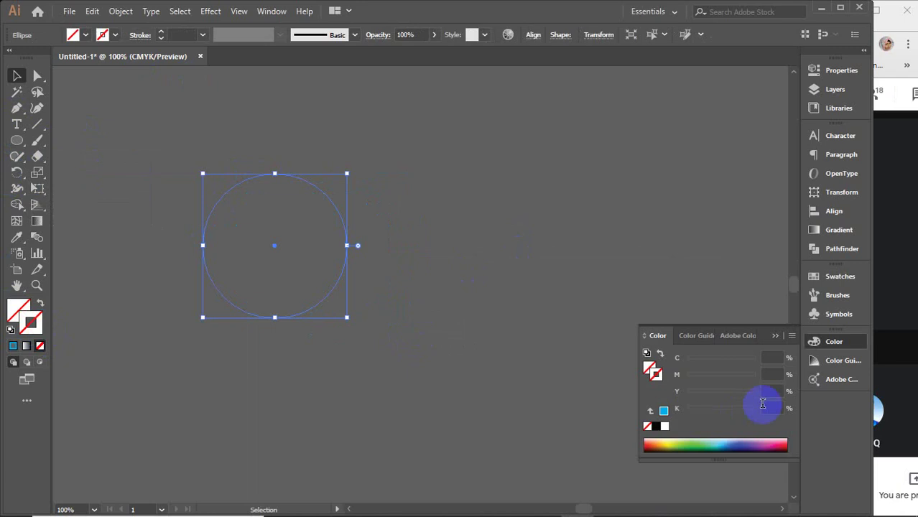
{"action": "left_click", "coordinate": [847, 284]}
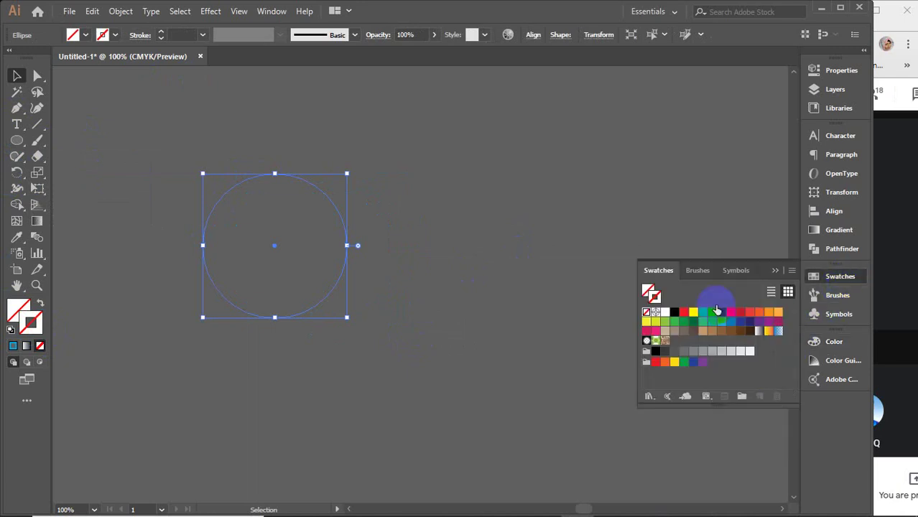
{"action": "left_click", "coordinate": [712, 312]}
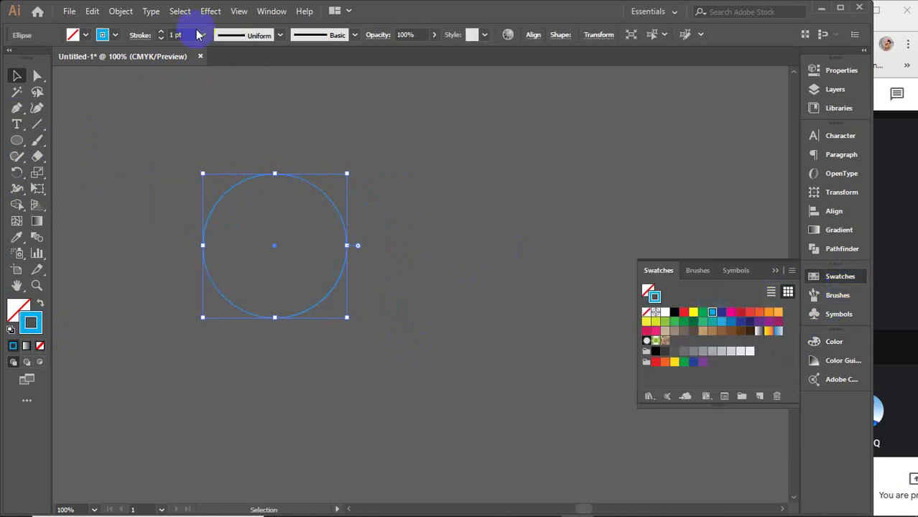
{"action": "type", "text": "15"}
{"action": "key", "text": "Return"}
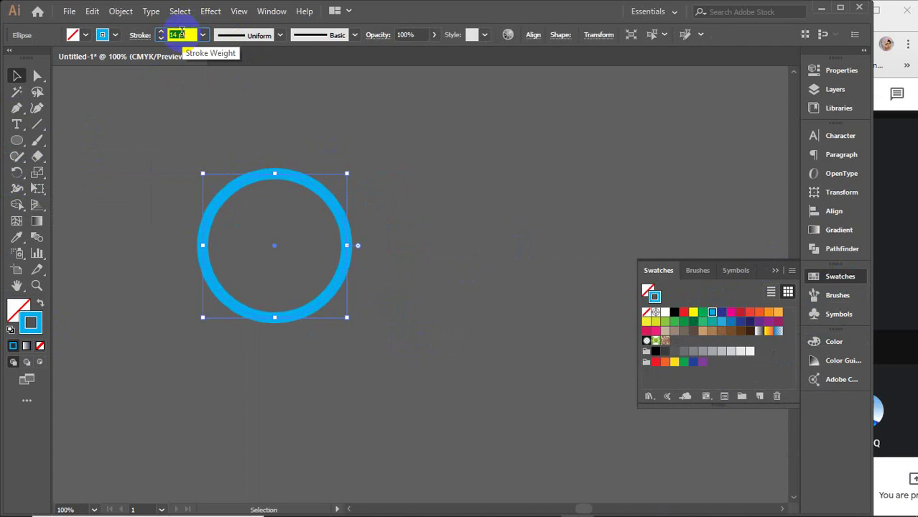
{"action": "key", "text": "Up"}
{"action": "key", "text": "Up"}
{"action": "left_click", "coordinate": [775, 270]}
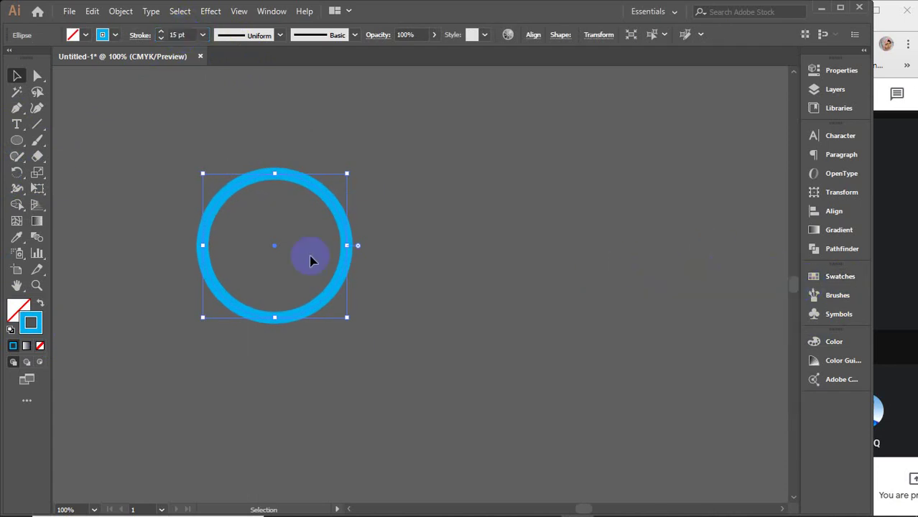
Duplicate the blue ring to the right twice, coloring the copies black and red.
{"action": "left_click_drag", "start_coordinate": [332, 295], "coordinate": [505, 291]}
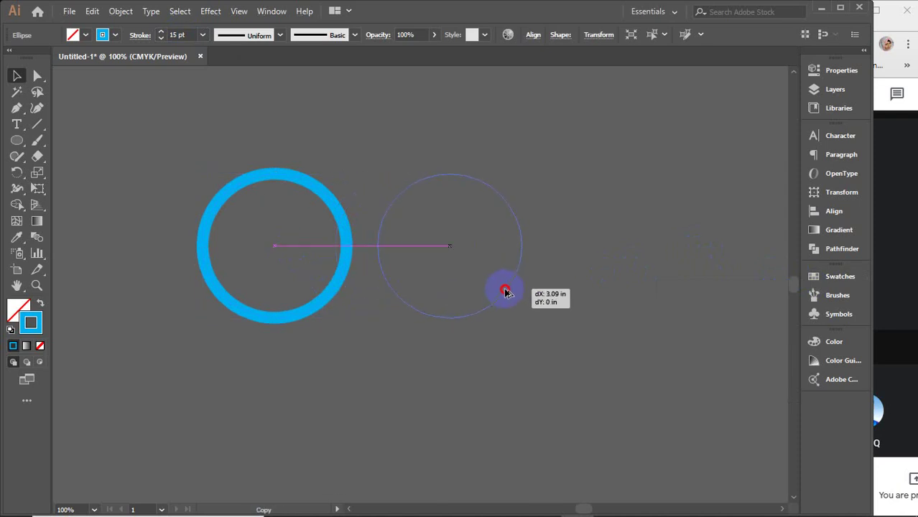
{"action": "left_click_drag", "start_coordinate": [505, 291], "coordinate": [504, 292]}
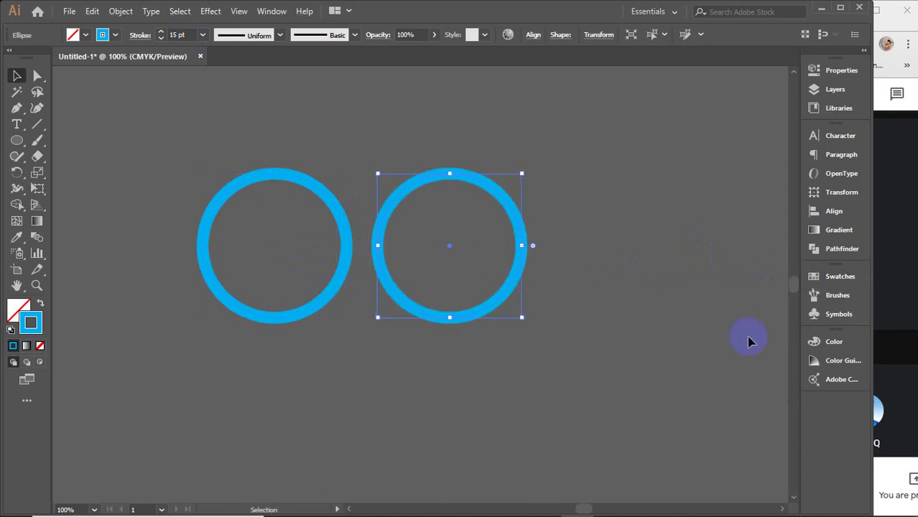
{"action": "left_click", "coordinate": [840, 276]}
{"action": "left_click", "coordinate": [675, 312]}
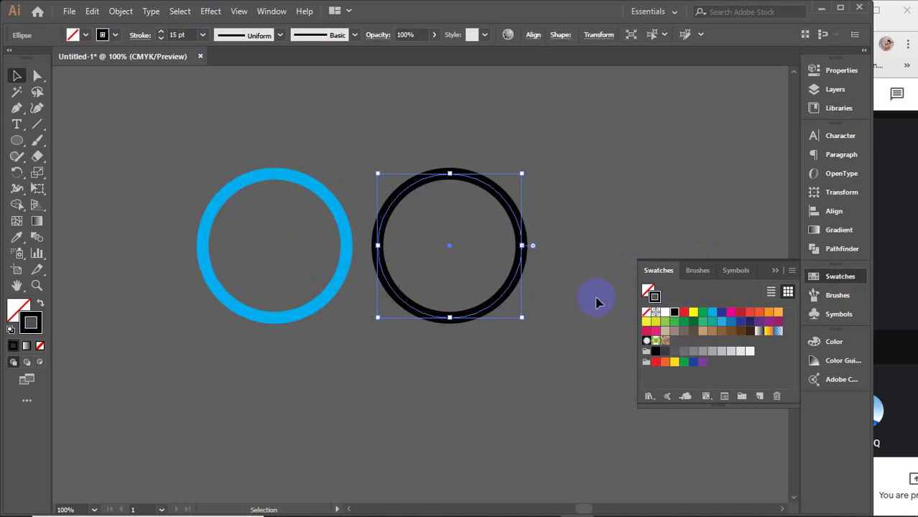
{"action": "key", "text": "ctrl+d"}
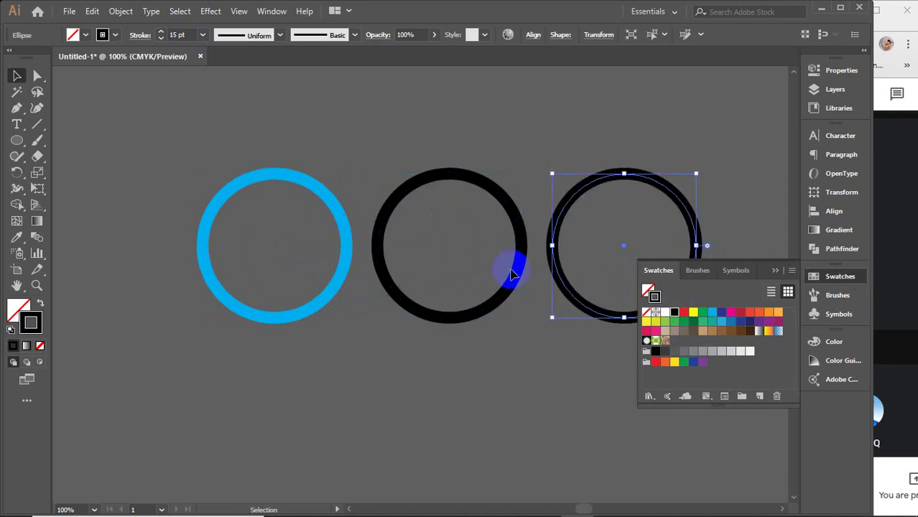
{"action": "left_click", "coordinate": [685, 314]}
Add two lower overlapping rings by duplication, colored orange and dark green.
{"action": "left_click", "coordinate": [431, 336]}
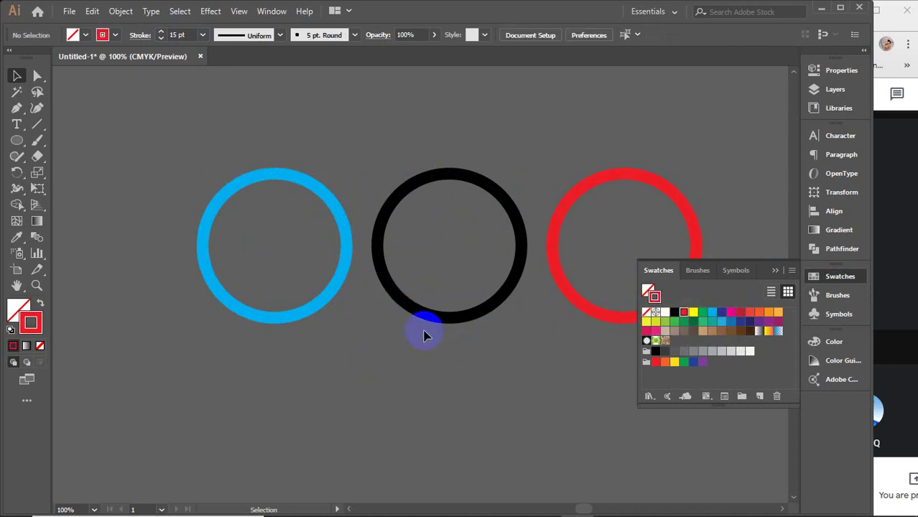
{"action": "left_click", "coordinate": [385, 281]}
{"action": "mouse_move", "coordinate": [389, 286]}
{"action": "left_mouse_down"}
{"action": "mouse_move", "coordinate": [290, 342]}
{"action": "mouse_move", "coordinate": [302, 343]}
{"action": "left_mouse_up"}
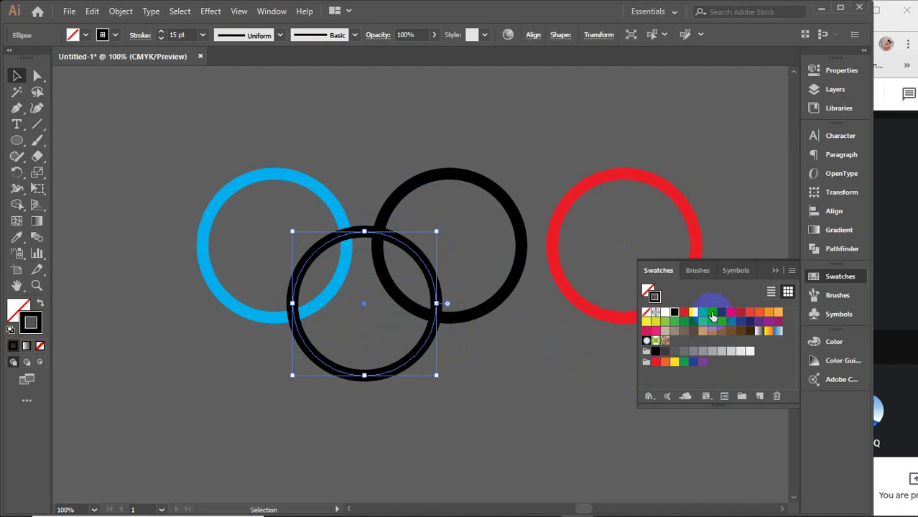
{"action": "left_click", "coordinate": [780, 312]}
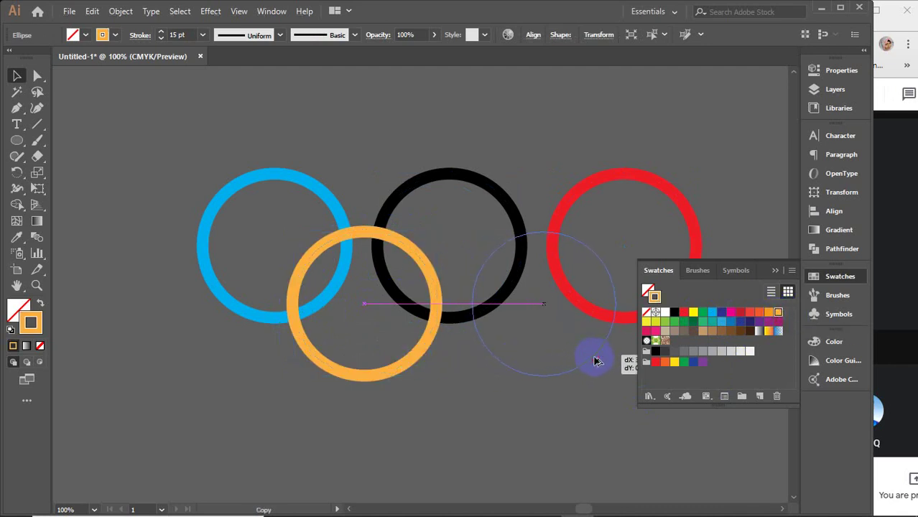
{"action": "left_click_drag", "start_coordinate": [415, 357], "coordinate": [594, 357]}
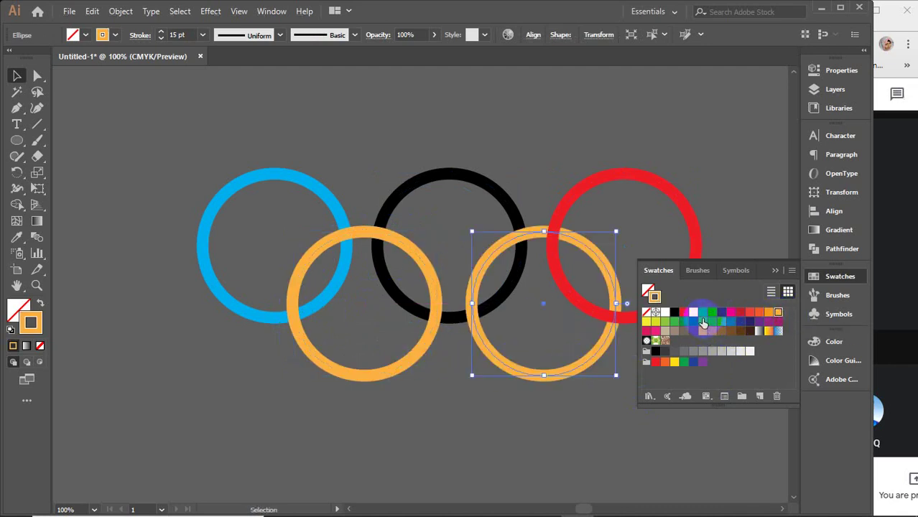
{"action": "left_click", "coordinate": [703, 323]}
{"action": "left_click", "coordinate": [704, 313]}
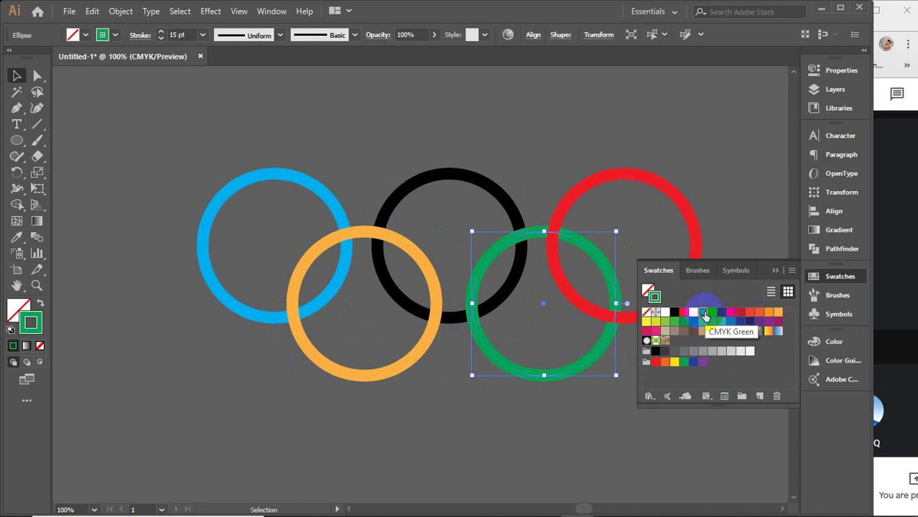
{"action": "left_click", "coordinate": [775, 270]}
{"action": "left_click", "coordinate": [627, 404]}
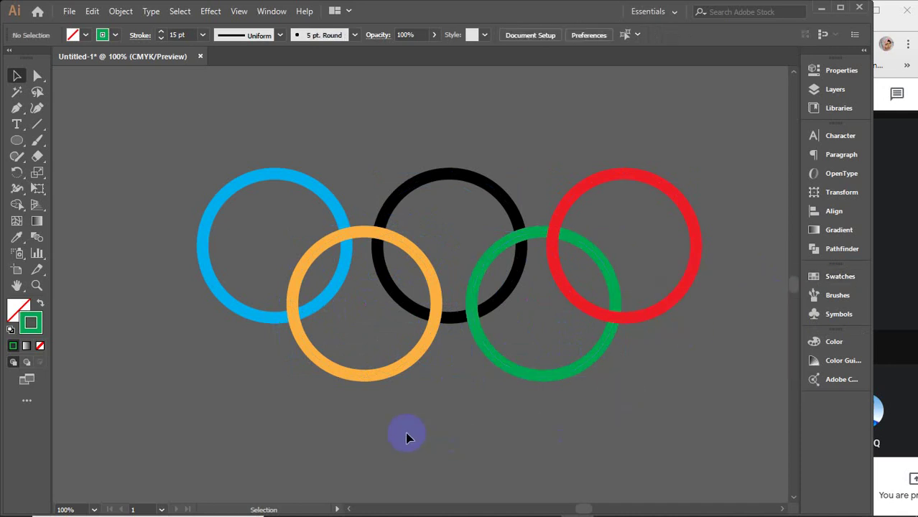
Select all five rings and distribute them evenly by horizontal centers.
{"action": "left_click", "coordinate": [276, 227]}
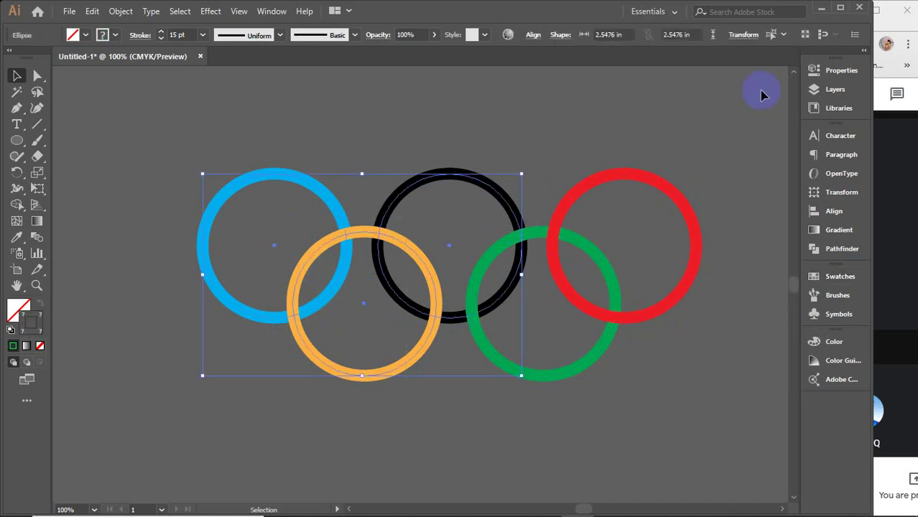
{"action": "left_click", "coordinate": [831, 211]}
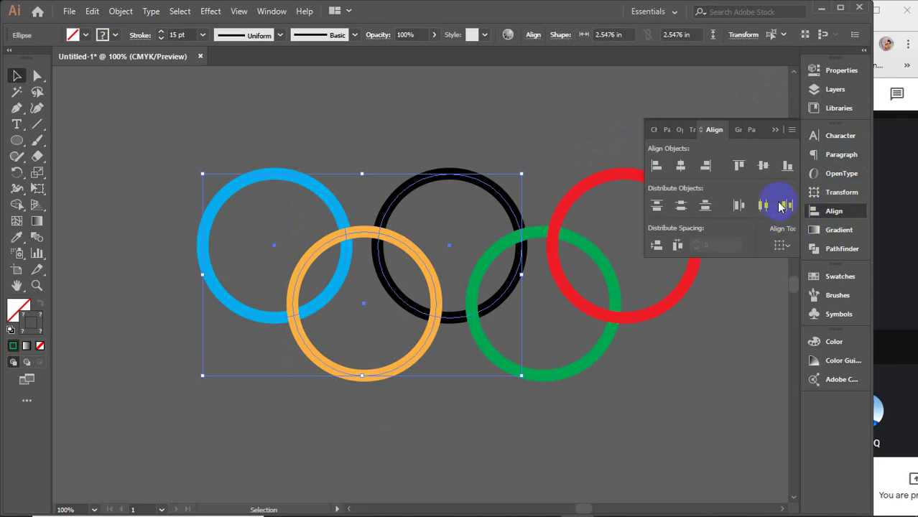
{"action": "left_click_drag", "start_coordinate": [671, 425], "coordinate": [187, 183]}
{"action": "left_click", "coordinate": [763, 206]}
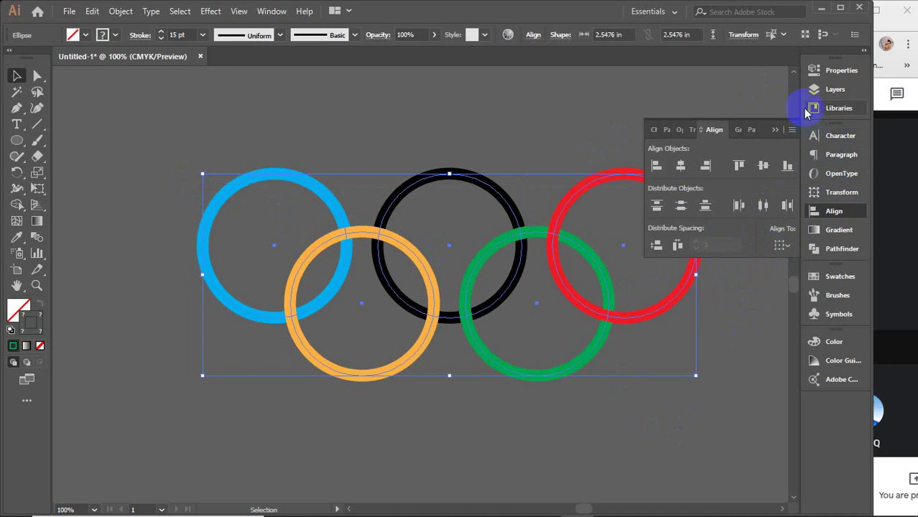
{"action": "left_click", "coordinate": [779, 131]}
{"action": "left_click", "coordinate": [565, 122]}
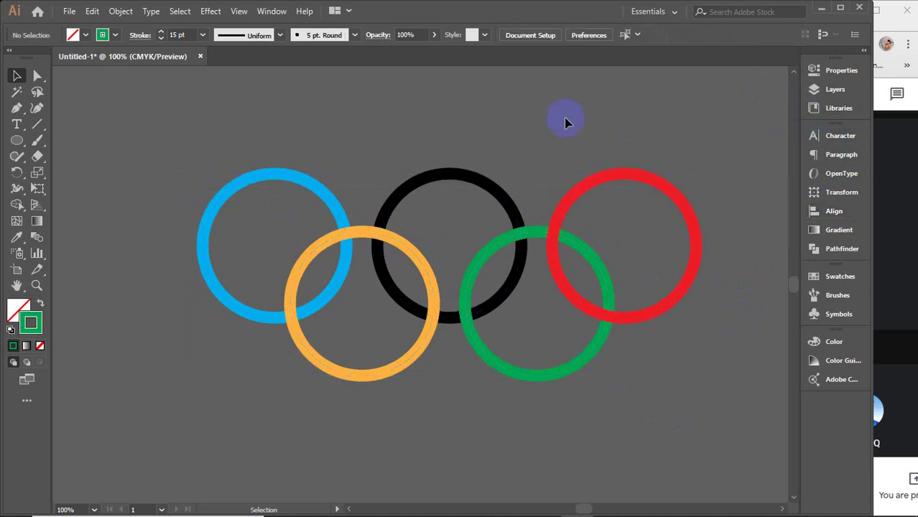
Bring the green ring to the front via Arrange > Bring to Front.
{"action": "left_click", "coordinate": [558, 377]}
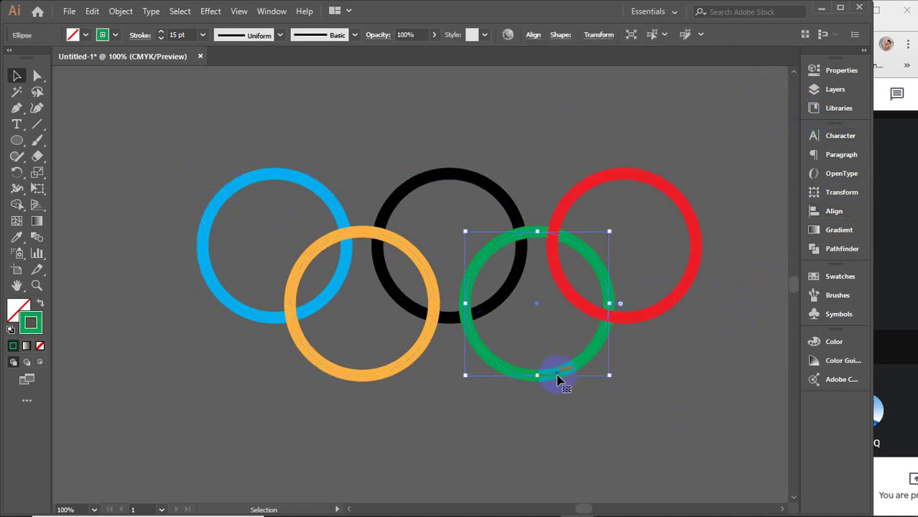
{"action": "right_click", "coordinate": [558, 377]}
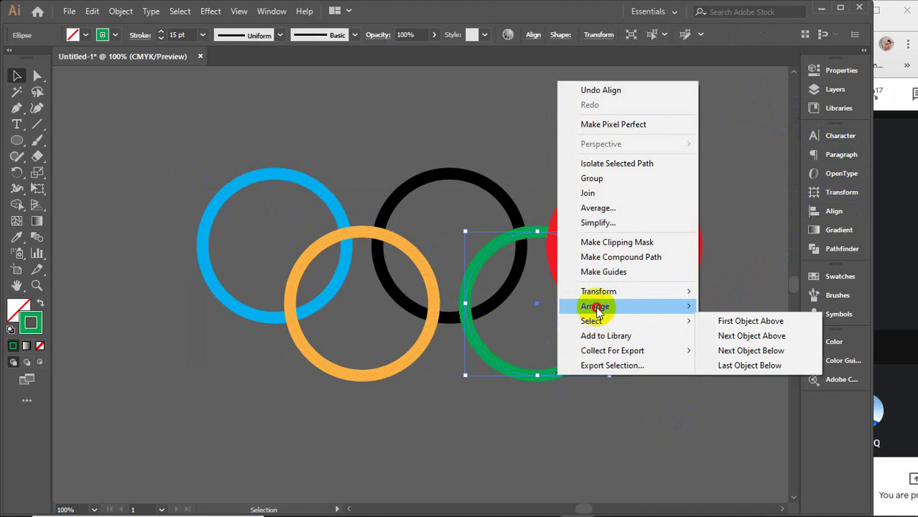
{"action": "left_click", "coordinate": [733, 302]}
{"action": "left_click", "coordinate": [744, 279]}
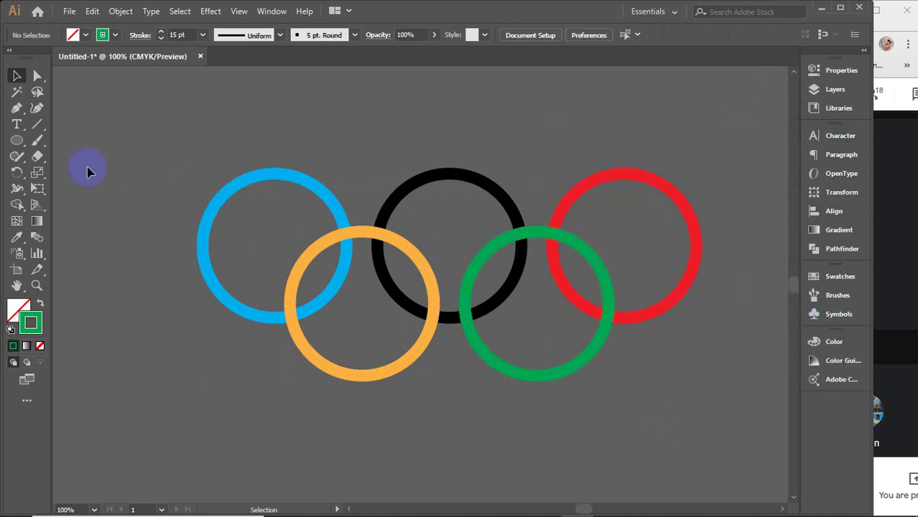
{"action": "left_click_drag", "start_coordinate": [507, 390], "coordinate": [364, 429]}
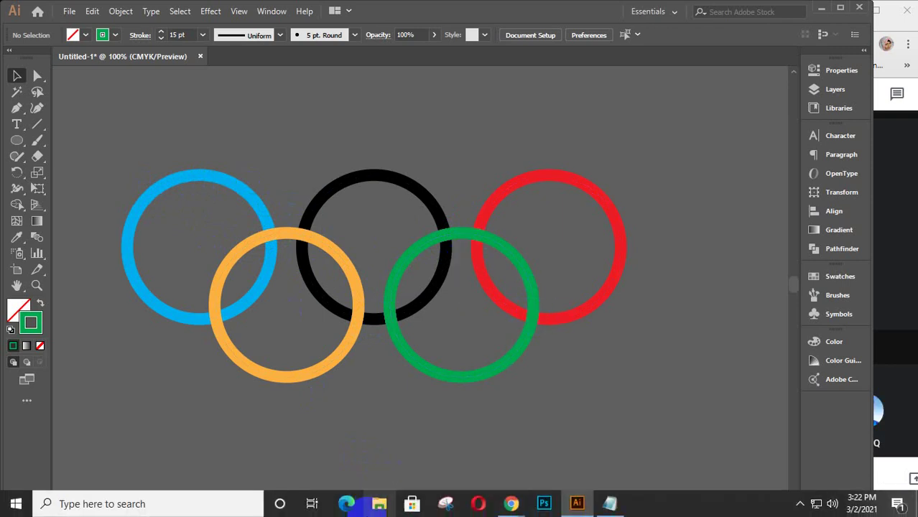
Copy an Olympic rings reference image from the Google Images results.
{"action": "mouse_move", "coordinate": [511, 503]}
{"action": "left_click", "coordinate": [589, 431]}
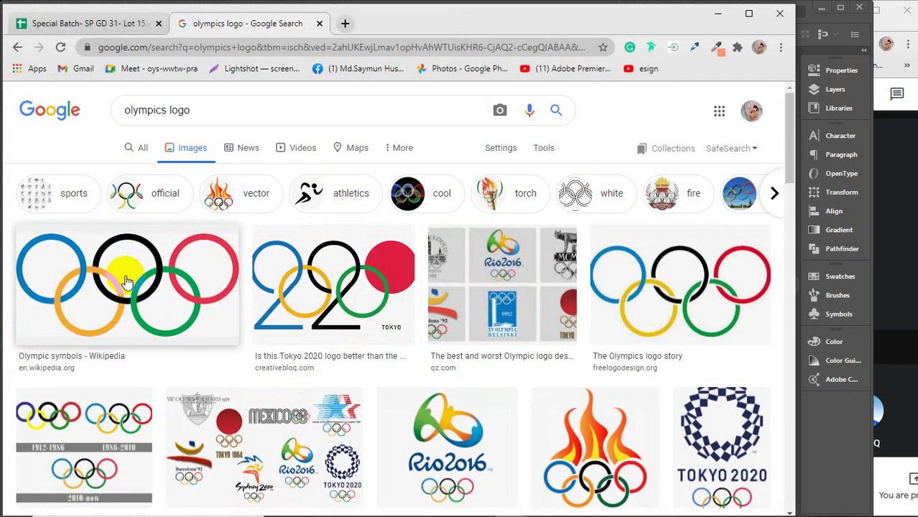
{"action": "left_click", "coordinate": [126, 280]}
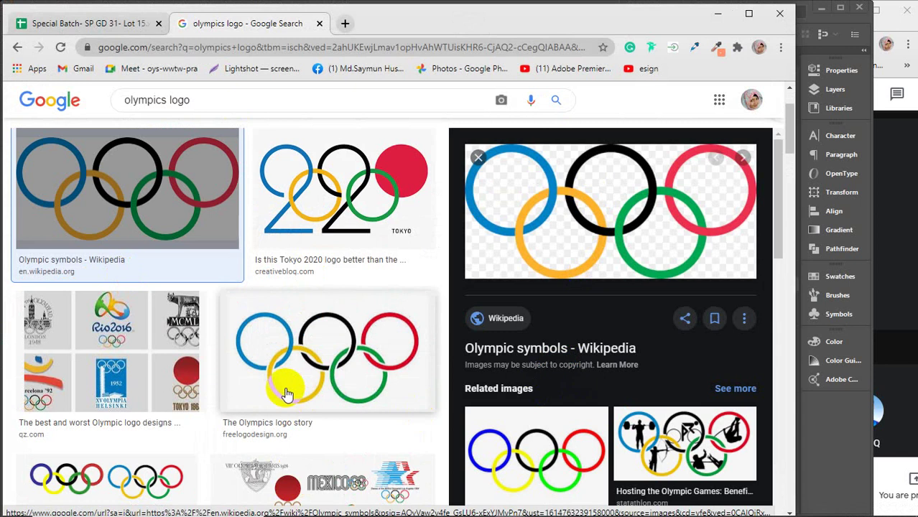
{"action": "left_click", "coordinate": [303, 353]}
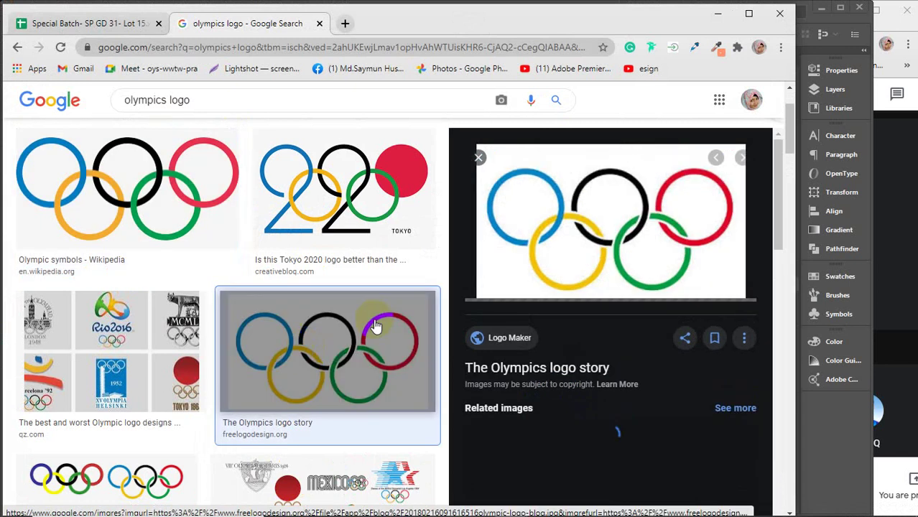
{"action": "right_click", "coordinate": [549, 232]}
{"action": "scroll", "coordinate": [410, 297], "scroll_direction": "down", "scroll_amount": 3}
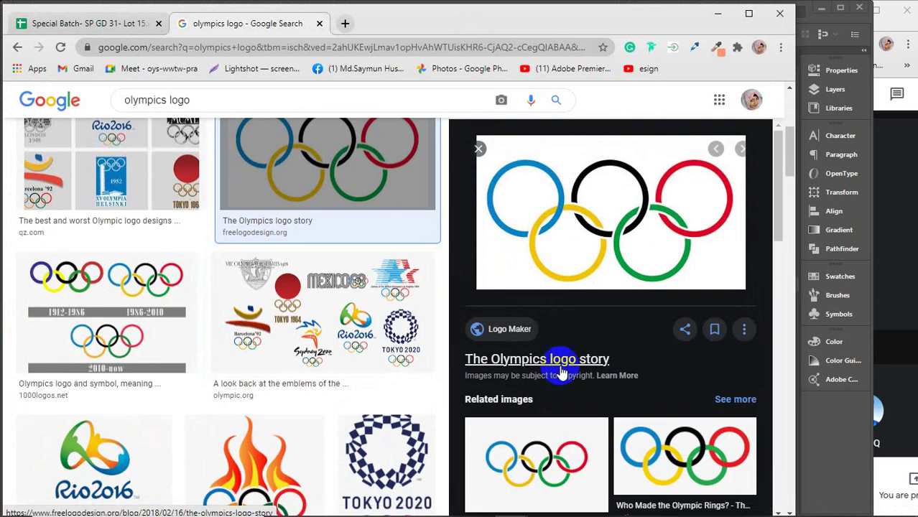
{"action": "scroll", "coordinate": [567, 338], "scroll_direction": "down", "scroll_amount": 1}
{"action": "scroll", "coordinate": [574, 294], "scroll_direction": "down", "scroll_amount": 2}
{"action": "left_click", "coordinate": [676, 390]}
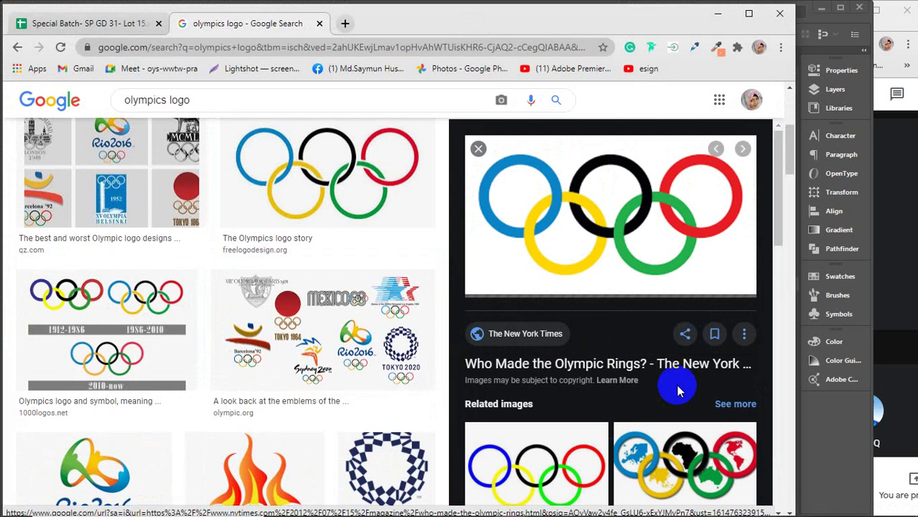
{"action": "right_click", "coordinate": [581, 182]}
{"action": "left_click", "coordinate": [590, 355]}
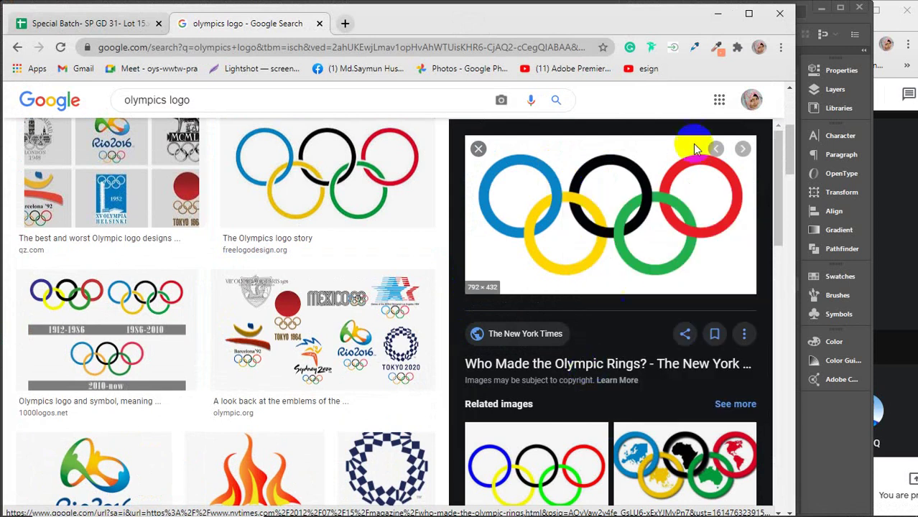
Paste the rings image into Illustrator and place it above the drawn rings.
{"action": "left_click", "coordinate": [718, 13]}
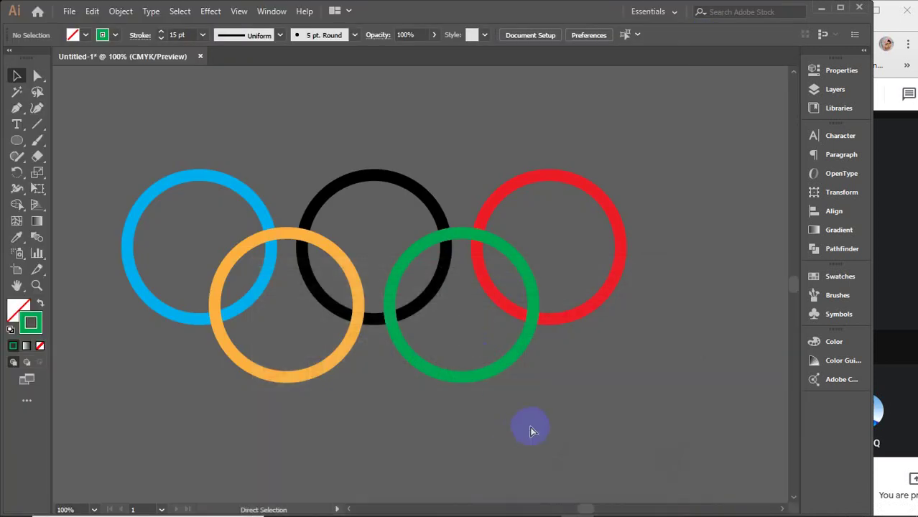
{"action": "key", "text": "ctrl+v"}
{"action": "scroll", "coordinate": [532, 430], "scroll_direction": "down", "scroll_amount": 1}
{"action": "scroll", "coordinate": [531, 429], "scroll_direction": "down", "scroll_amount": 1}
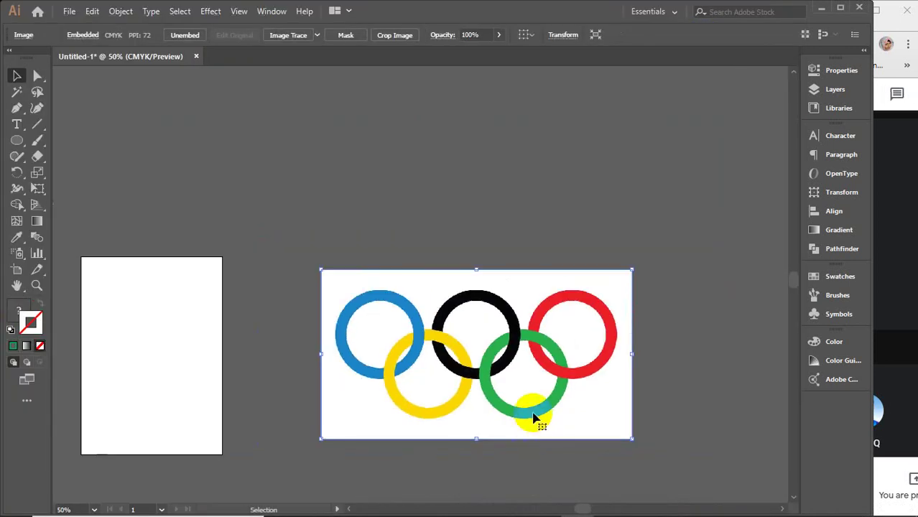
{"action": "left_click_drag", "start_coordinate": [533, 418], "coordinate": [528, 239]}
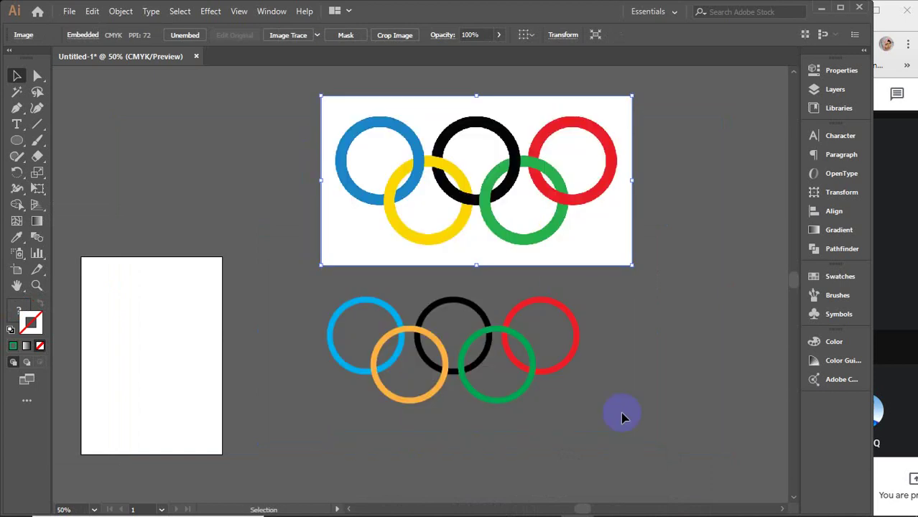
Move the drawn rings group under the reference image and set its stroke weight to 20 pt.
{"action": "left_click", "coordinate": [614, 448]}
{"action": "scroll", "coordinate": [500, 376], "scroll_direction": "up", "scroll_amount": 1}
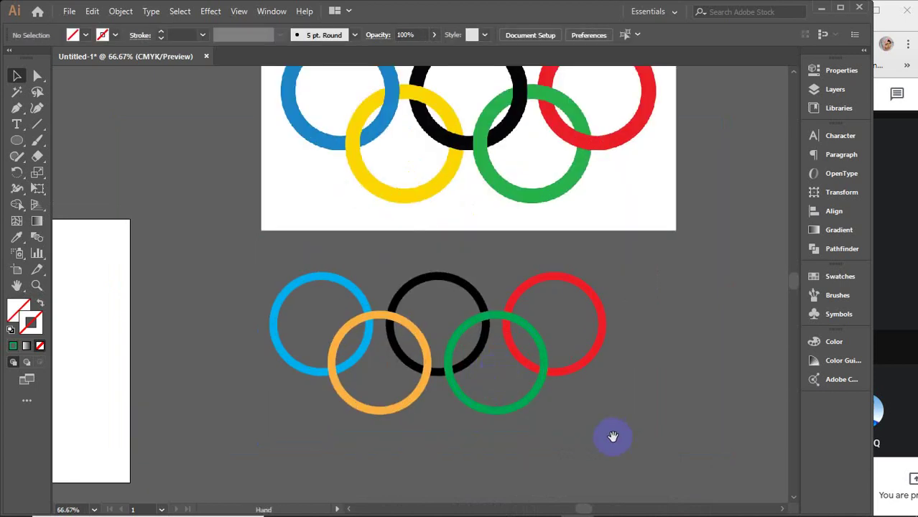
{"action": "mouse_move", "coordinate": [612, 436]}
{"action": "left_mouse_down"}
{"action": "mouse_move", "coordinate": [615, 463]}
{"action": "mouse_move", "coordinate": [573, 467]}
{"action": "left_mouse_up"}
{"action": "left_click", "coordinate": [275, 313]}
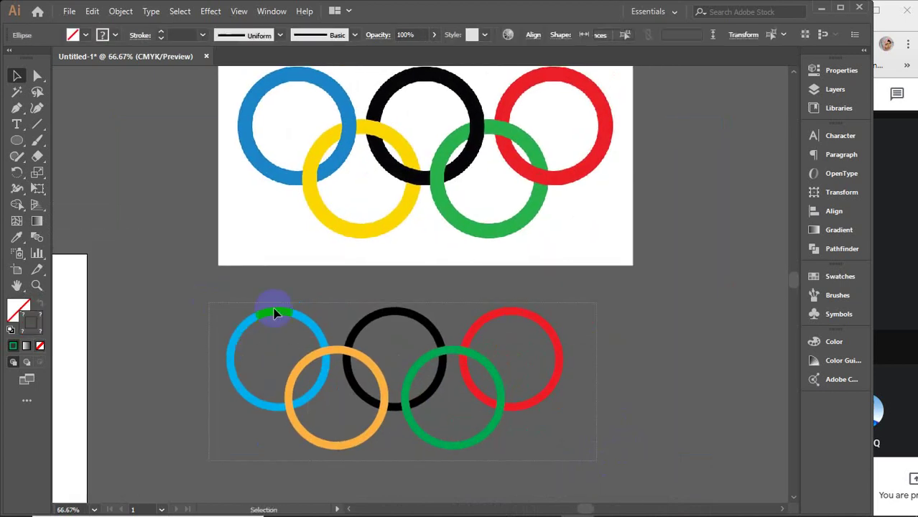
{"action": "left_click_drag", "start_coordinate": [351, 336], "coordinate": [410, 322]}
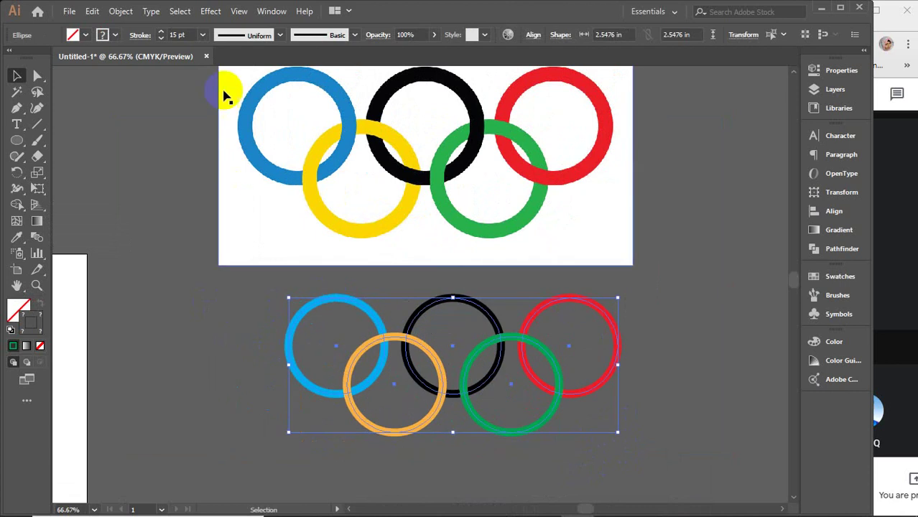
{"action": "left_click", "coordinate": [179, 32]}
{"action": "type", "text": "20"}
{"action": "key", "text": "Return"}
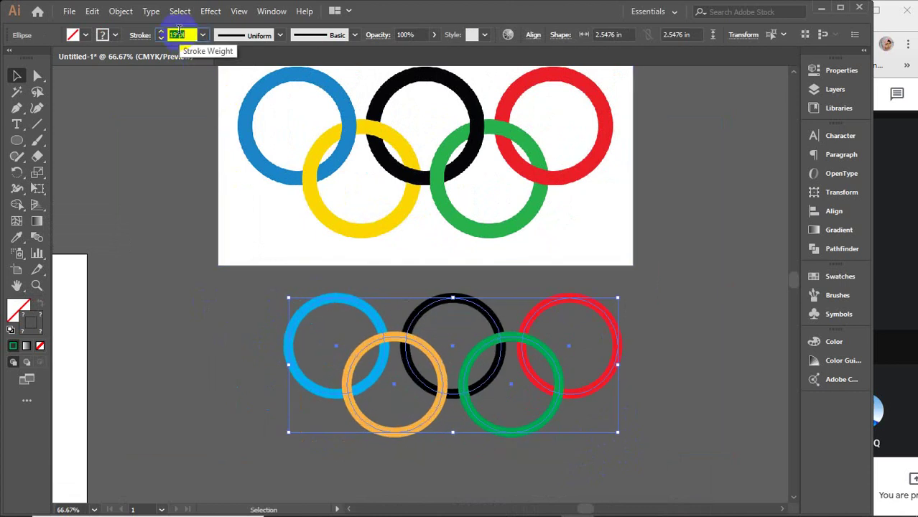
{"action": "left_click", "coordinate": [654, 343]}
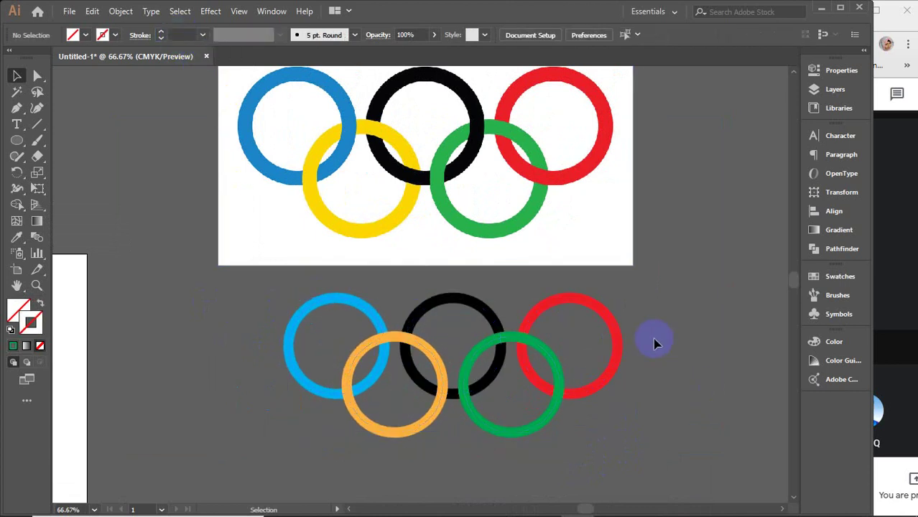
Recolor the orange ring yellow, the green ring darker green and the blue ring darker blue.
{"action": "left_click", "coordinate": [356, 417]}
{"action": "left_click", "coordinate": [834, 277]}
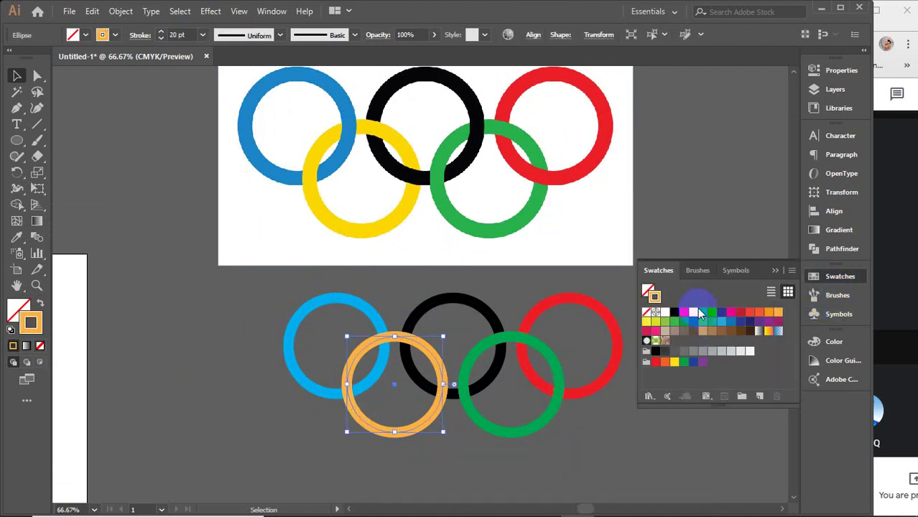
{"action": "left_click", "coordinate": [693, 312]}
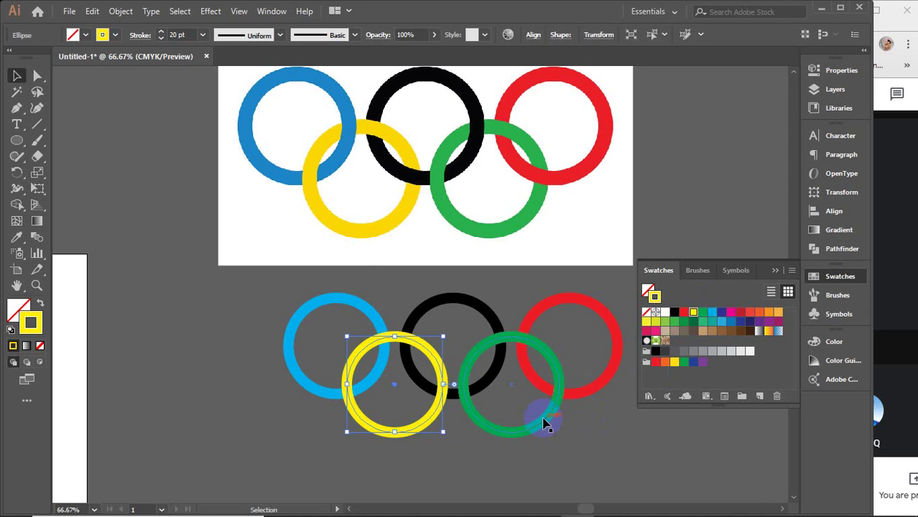
{"action": "left_click", "coordinate": [544, 423]}
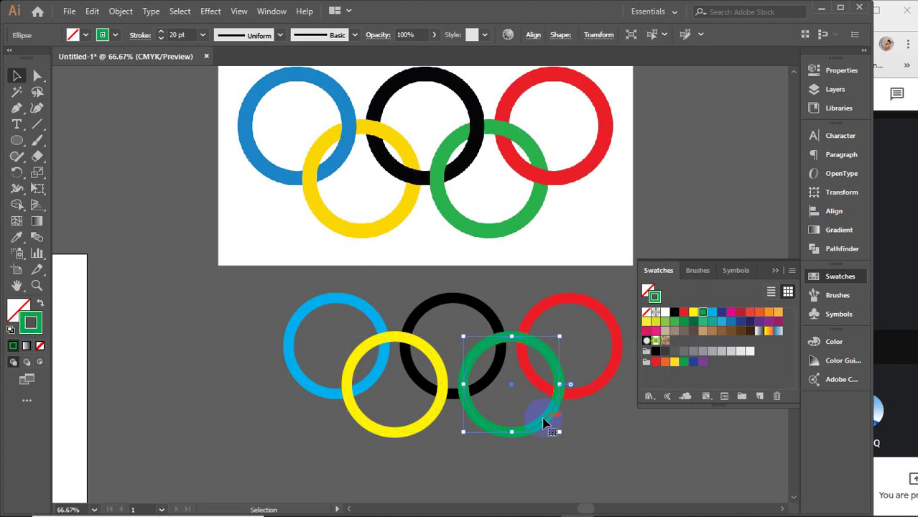
{"action": "left_click", "coordinate": [692, 325]}
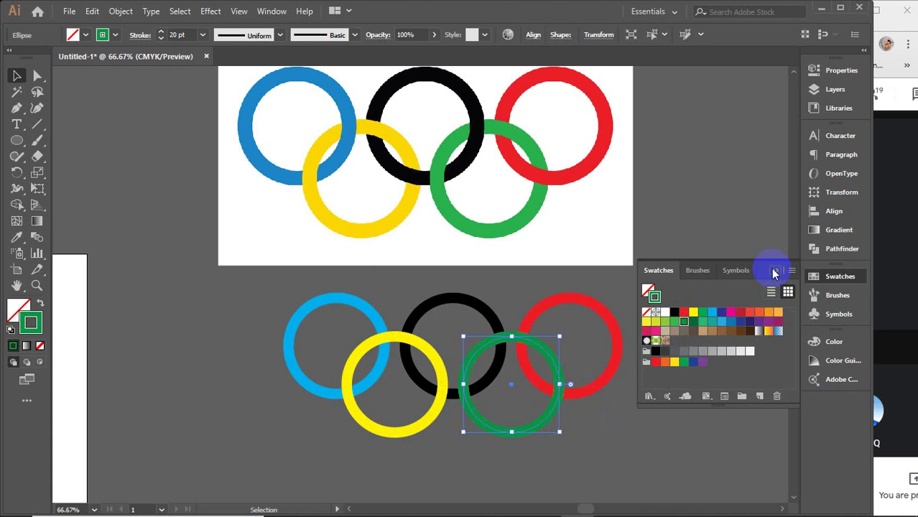
{"action": "left_click", "coordinate": [363, 316]}
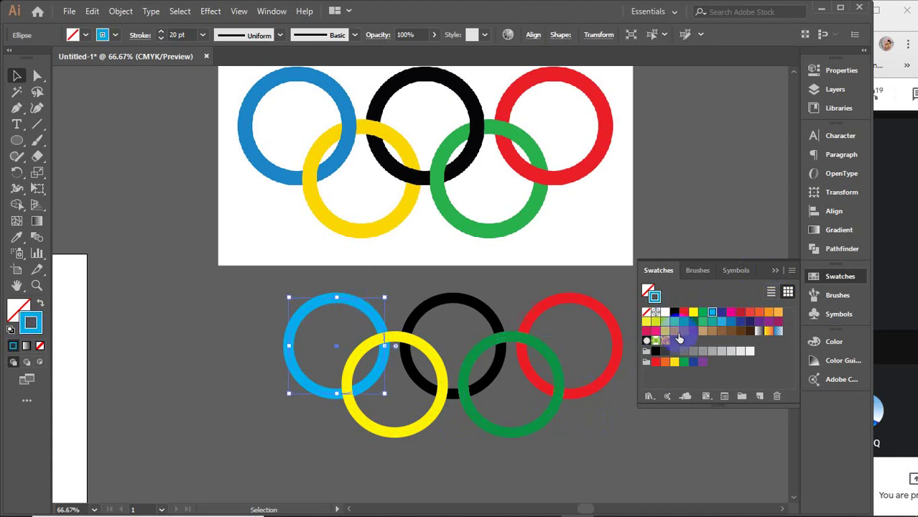
{"action": "left_click", "coordinate": [731, 321]}
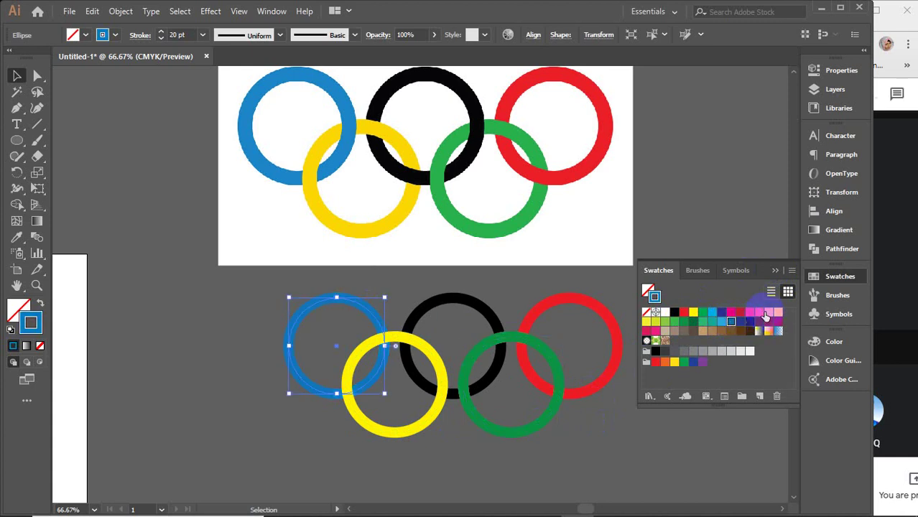
{"action": "left_click", "coordinate": [775, 270]}
Paint the blue-yellow and yellow-black overlaps so the left rings interlock.
{"action": "left_click", "coordinate": [683, 338]}
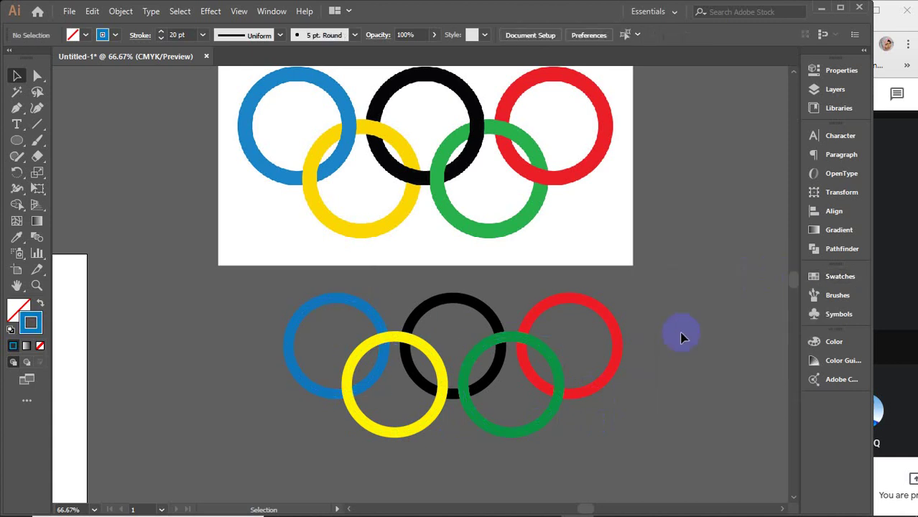
{"action": "left_click", "coordinate": [321, 302]}
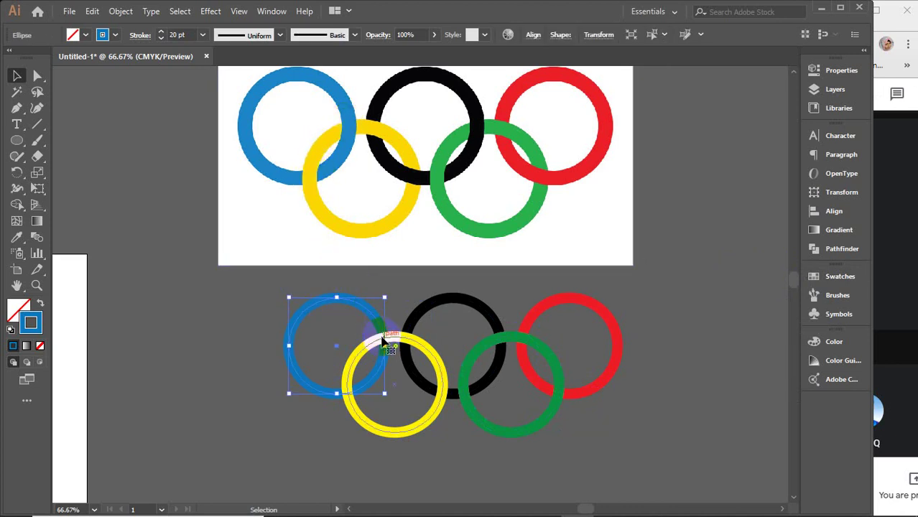
{"action": "left_click", "coordinate": [322, 462]}
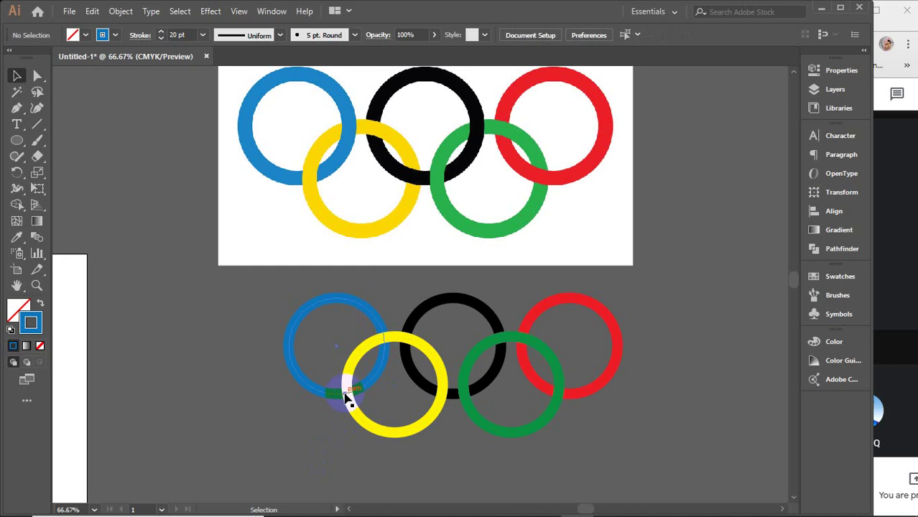
{"action": "left_click", "coordinate": [352, 388]}
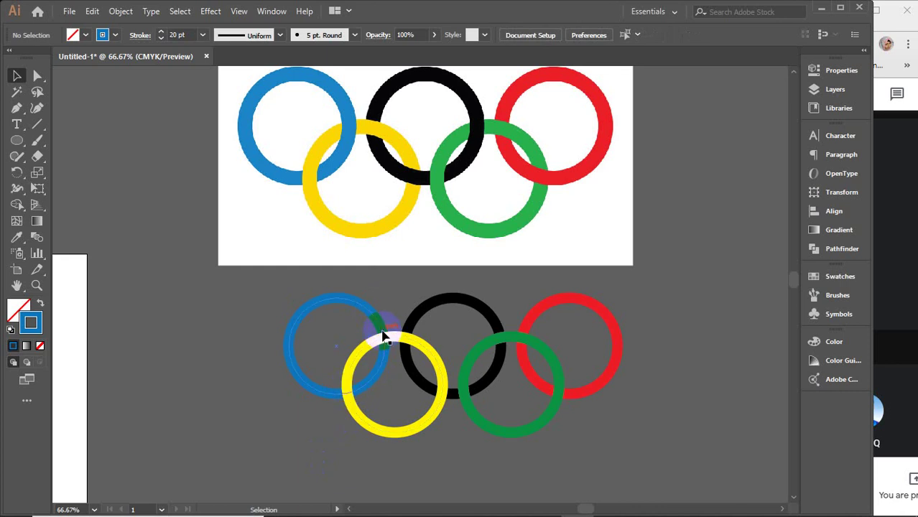
{"action": "left_click", "coordinate": [383, 335]}
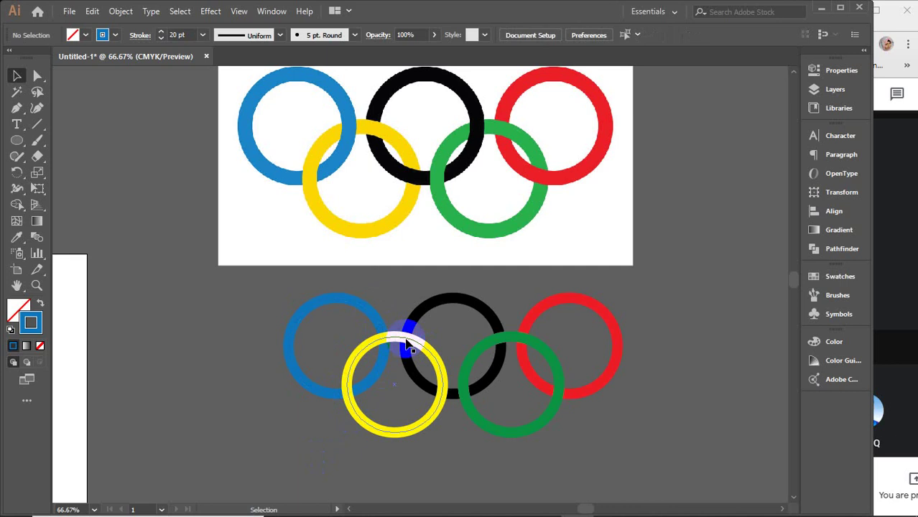
{"action": "left_click", "coordinate": [407, 343]}
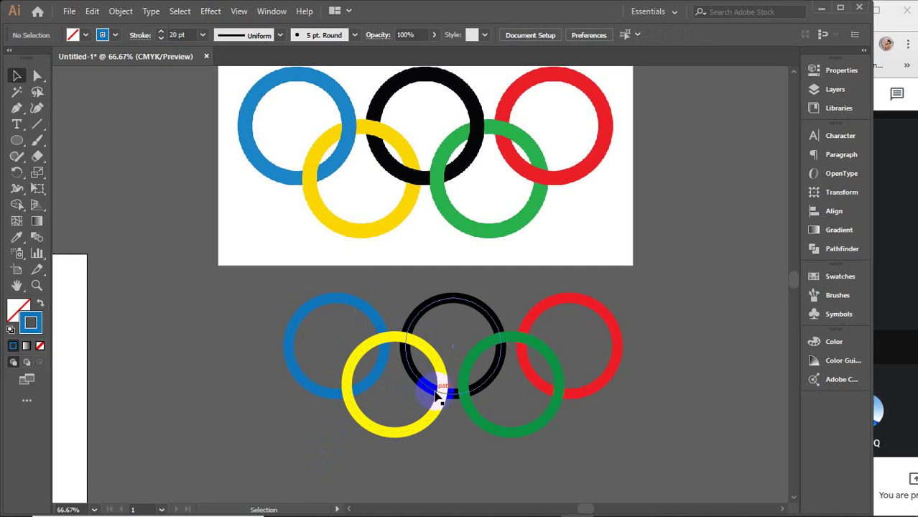
{"action": "left_click", "coordinate": [436, 395]}
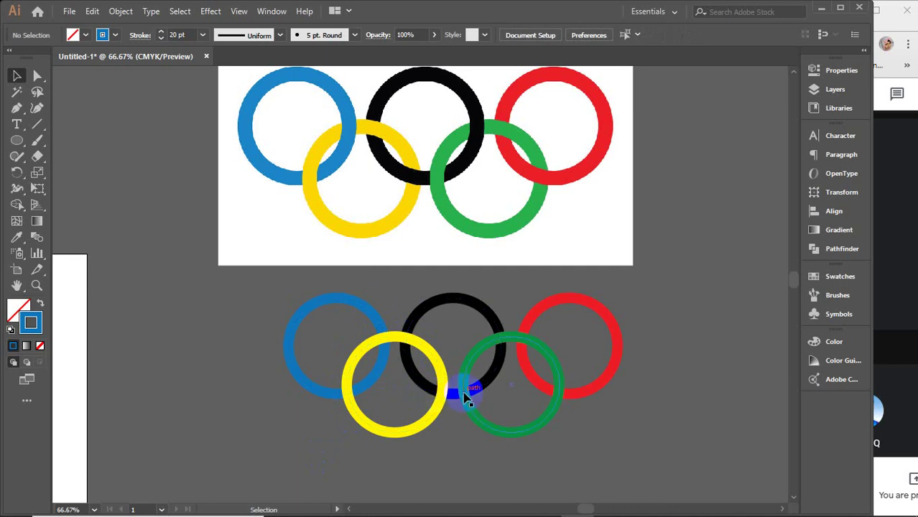
Paint the black-green and red-green overlaps, then select all the lower rings.
{"action": "left_click", "coordinate": [464, 395]}
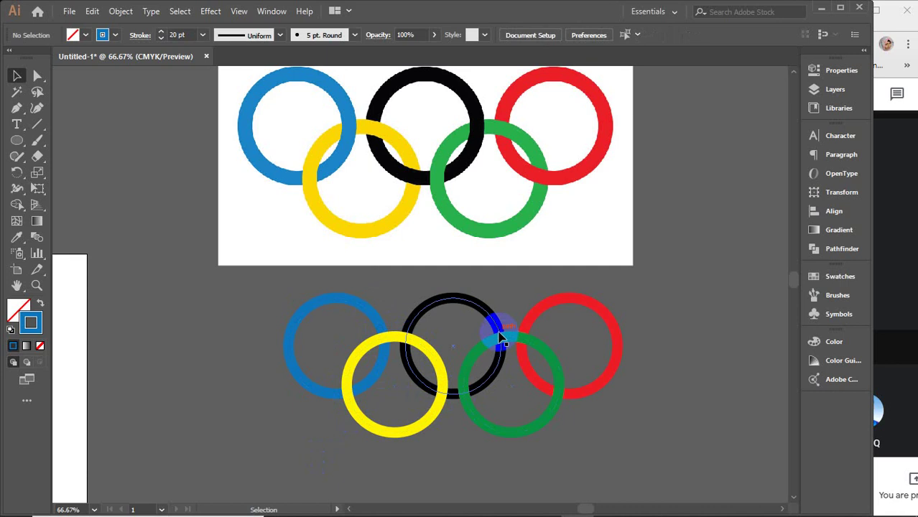
{"action": "left_click", "coordinate": [500, 341]}
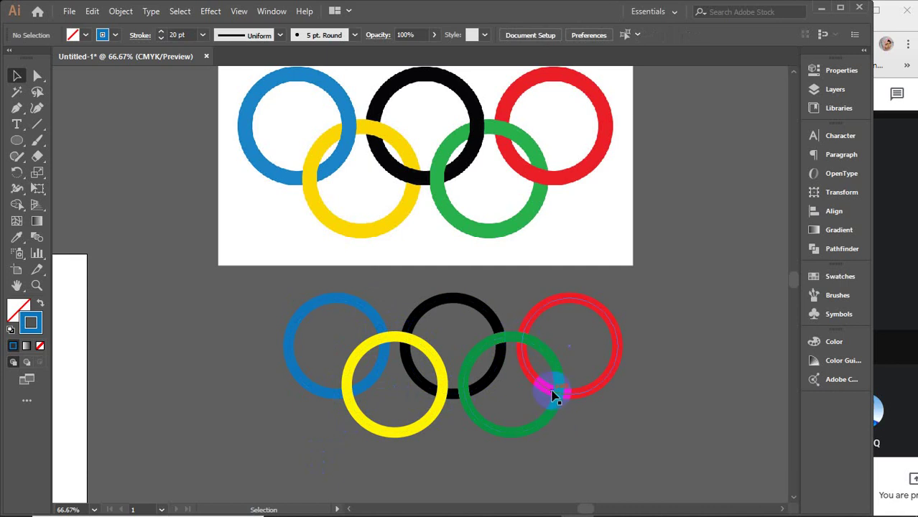
{"action": "left_click", "coordinate": [568, 394]}
{"action": "left_click_drag", "start_coordinate": [681, 463], "coordinate": [269, 310]}
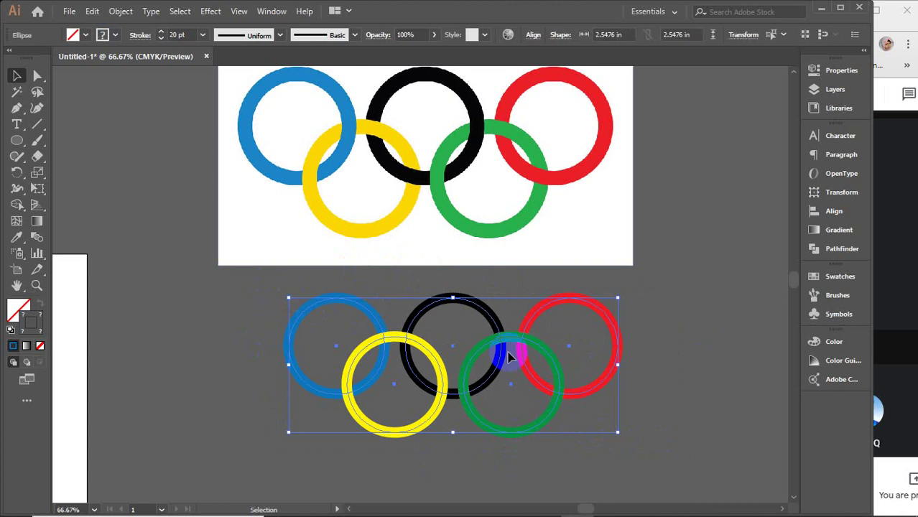
Alt-drag the ring set downward and repeat with Ctrl+D for two copies.
{"action": "scroll", "coordinate": [508, 354], "scroll_direction": "down", "scroll_amount": 2}
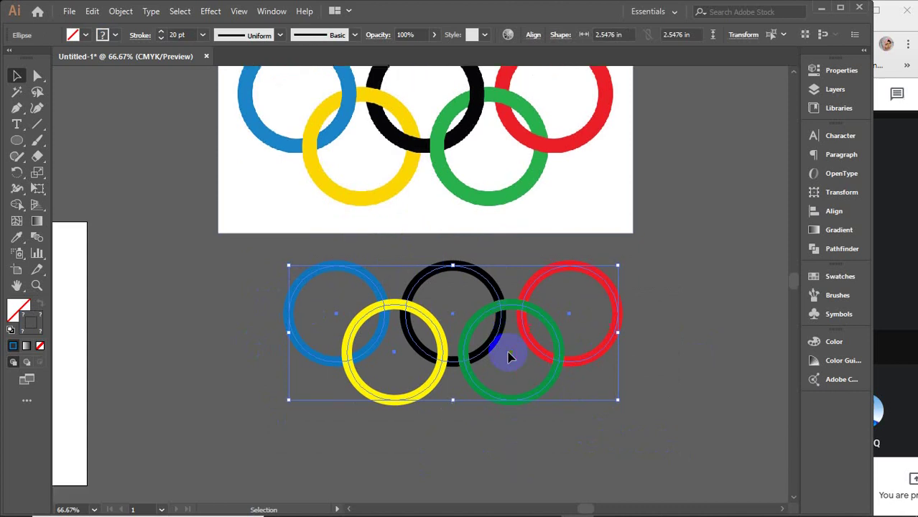
{"action": "scroll", "coordinate": [498, 352], "scroll_direction": "down", "scroll_amount": 3}
{"action": "left_click_drag", "start_coordinate": [465, 310], "coordinate": [464, 471]}
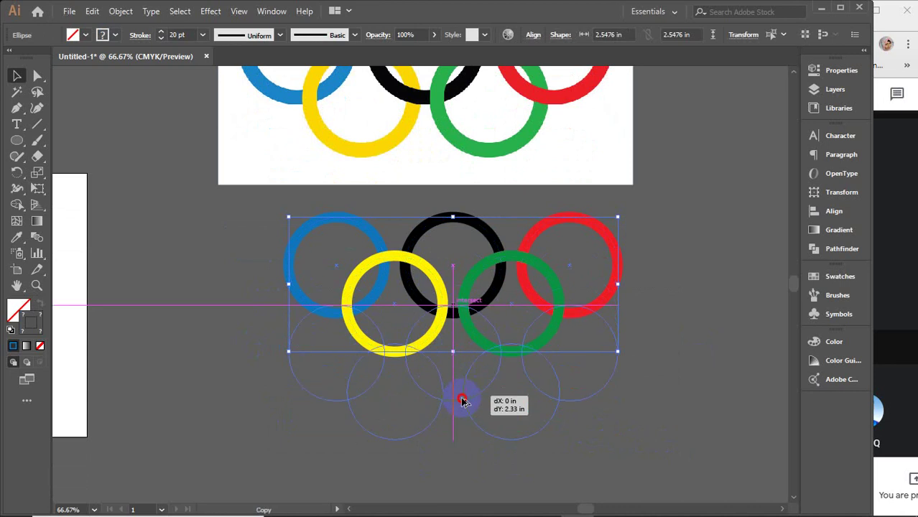
{"action": "scroll", "coordinate": [463, 470], "scroll_direction": "down", "scroll_amount": 3}
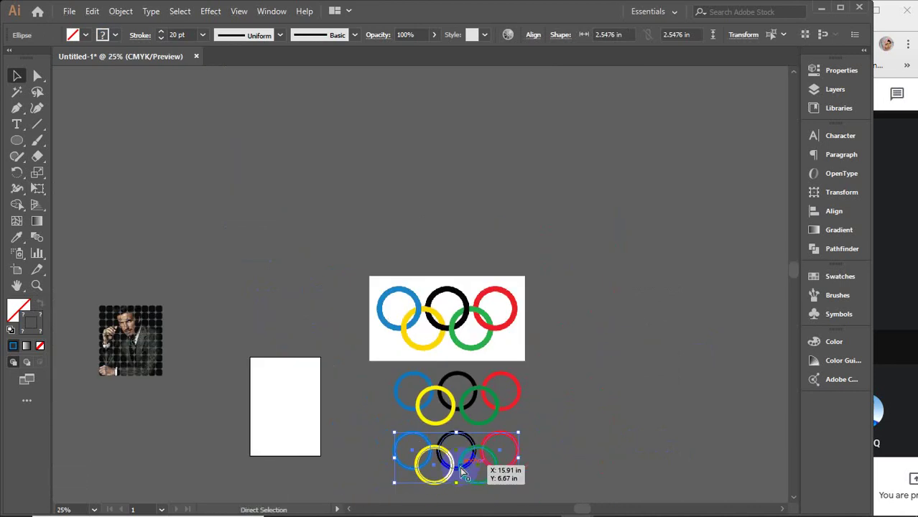
{"action": "key", "text": "ctrl+d"}
Select both ring copies and shift them down and left, then return to the original set.
{"action": "scroll", "coordinate": [463, 467], "scroll_direction": "down", "scroll_amount": 1}
{"action": "scroll", "coordinate": [445, 445], "scroll_direction": "down", "scroll_amount": 1}
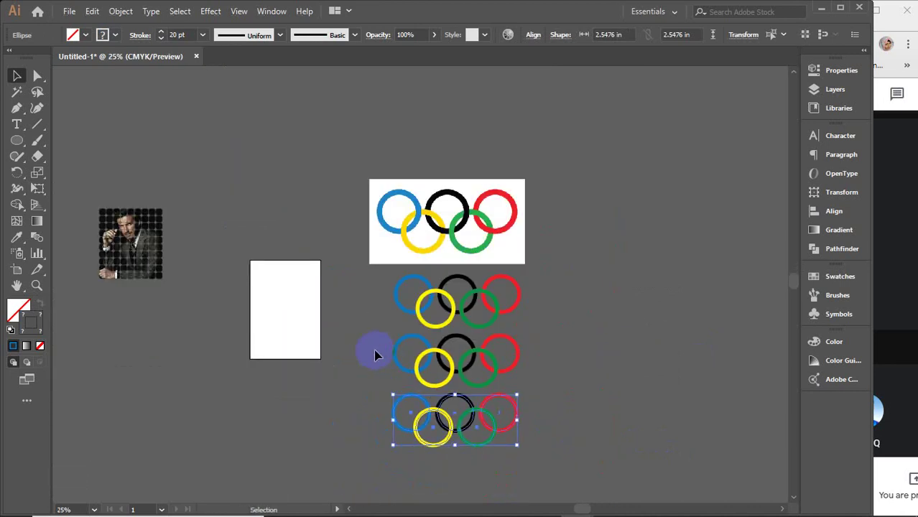
{"action": "left_click_drag", "start_coordinate": [375, 349], "coordinate": [537, 428]}
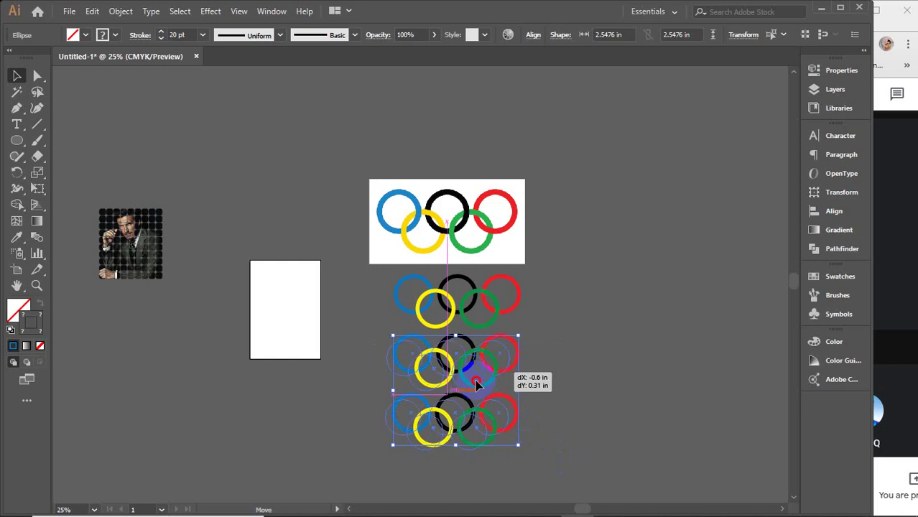
{"action": "left_click_drag", "start_coordinate": [493, 373], "coordinate": [397, 414]}
{"action": "scroll", "coordinate": [491, 289], "scroll_direction": "up", "scroll_amount": 2}
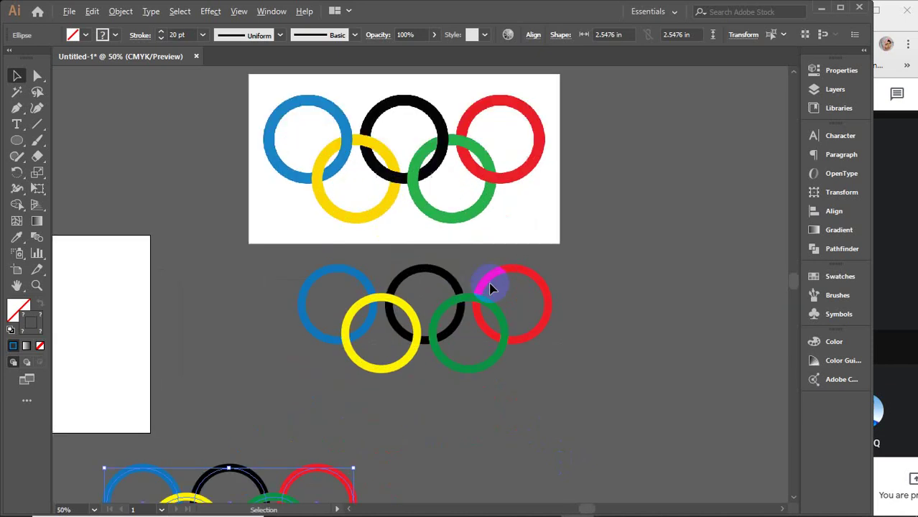
{"action": "scroll", "coordinate": [490, 289], "scroll_direction": "up", "scroll_amount": 1}
{"action": "left_click_drag", "start_coordinate": [478, 311], "coordinate": [492, 357]}
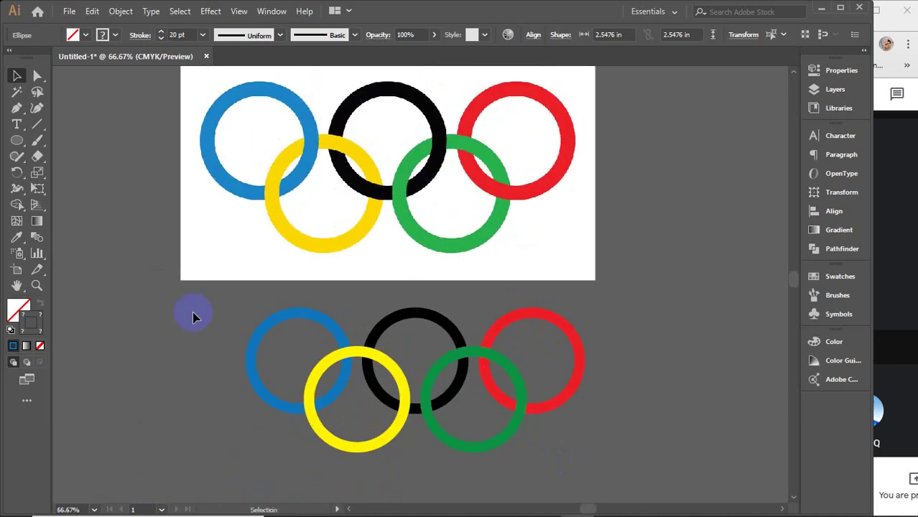
{"action": "left_click_drag", "start_coordinate": [192, 310], "coordinate": [611, 450]}
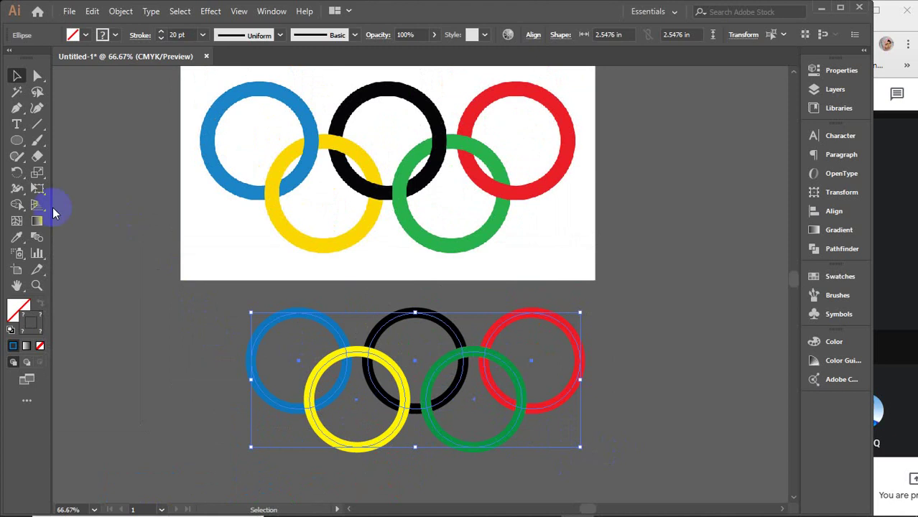
{"action": "left_click", "coordinate": [16, 206]}
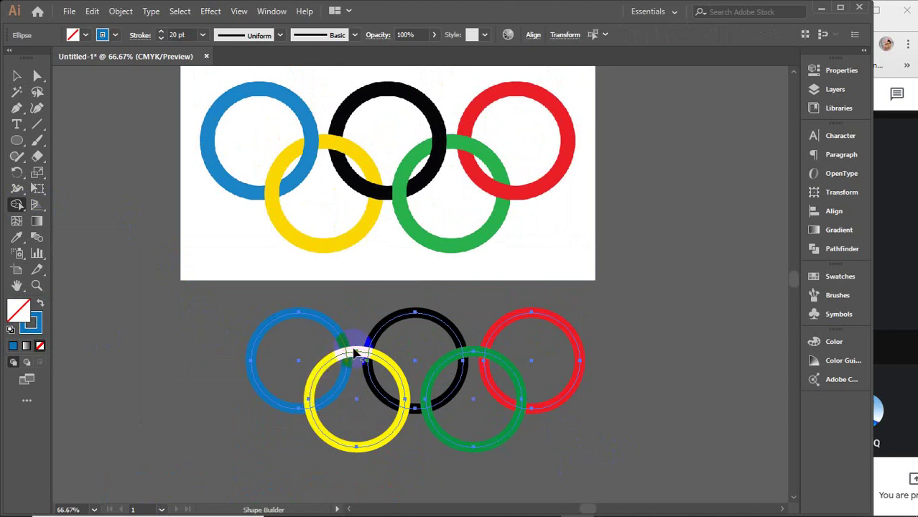
{"action": "scroll", "coordinate": [348, 349], "scroll_direction": "up", "scroll_amount": 3}
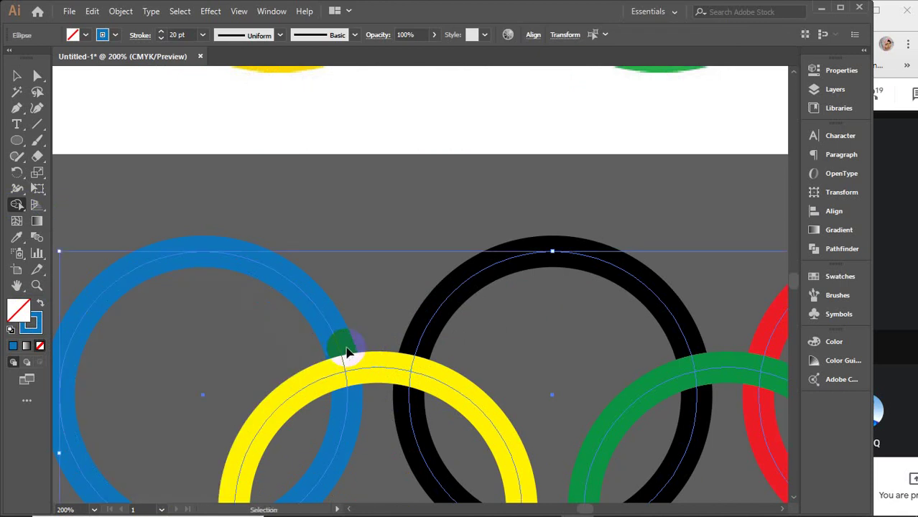
{"action": "scroll", "coordinate": [347, 350], "scroll_direction": "down", "scroll_amount": 3}
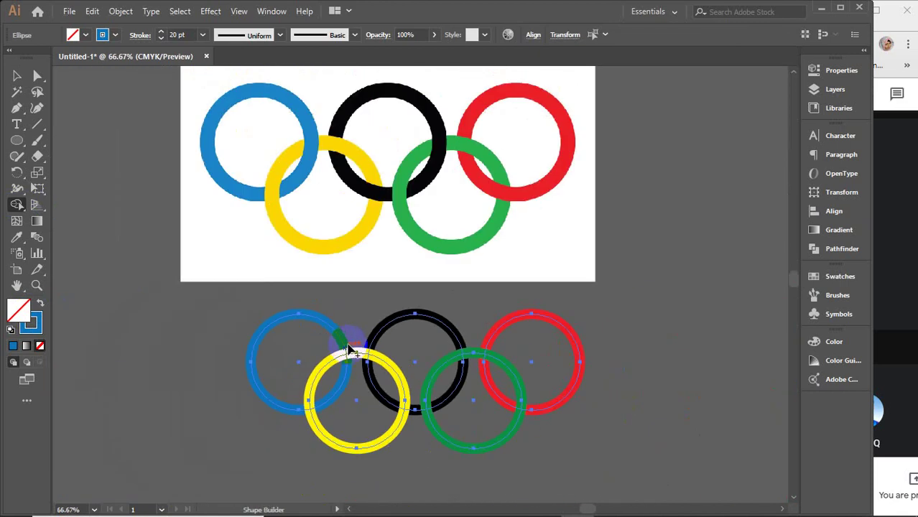
{"action": "key", "text": "v"}
{"action": "left_click", "coordinate": [189, 379]}
{"action": "mouse_move", "coordinate": [217, 320]}
{"action": "left_mouse_down"}
{"action": "mouse_move", "coordinate": [604, 428]}
{"action": "mouse_move", "coordinate": [589, 430]}
{"action": "left_mouse_up"}
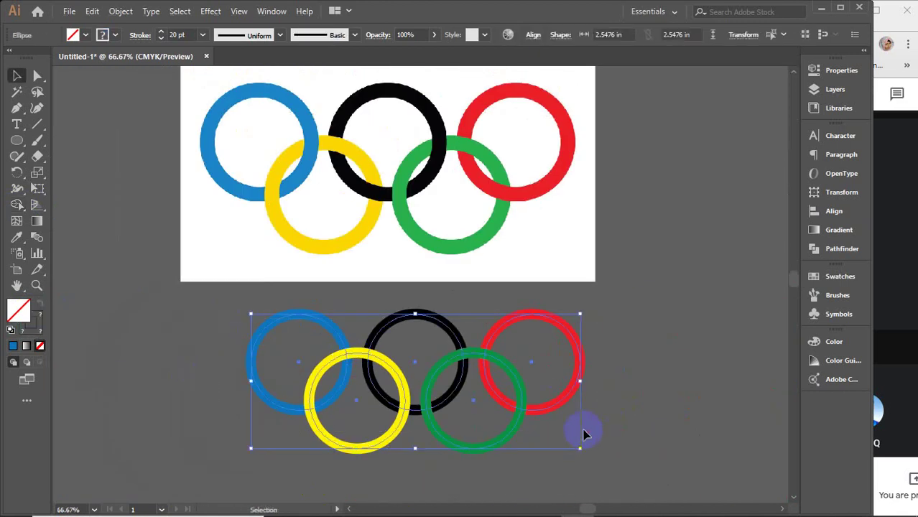
Try Pathfinder Unite and Minus Front on the five rings, undoing each.
{"action": "left_click", "coordinate": [842, 250]}
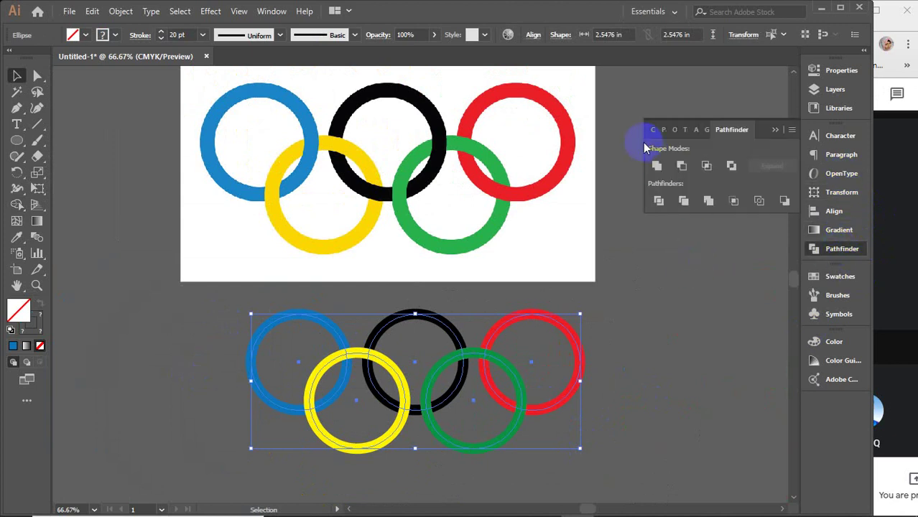
{"action": "left_click", "coordinate": [655, 167]}
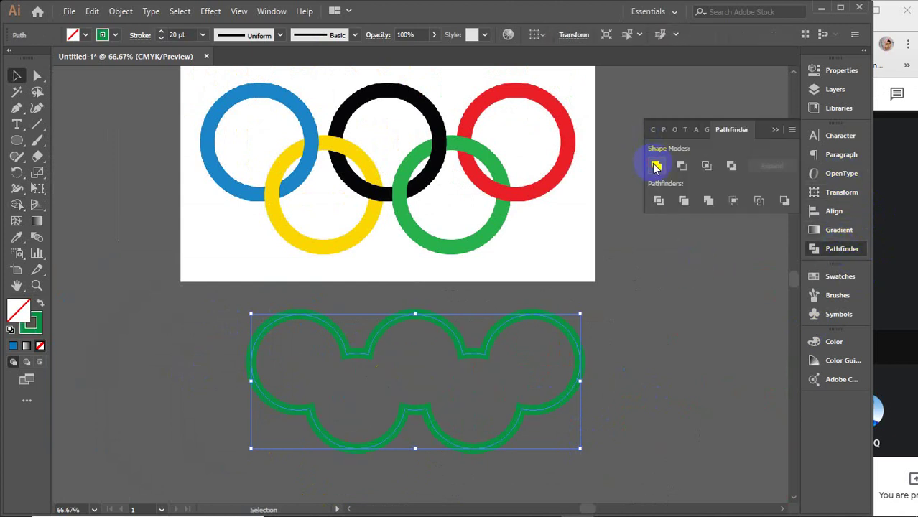
{"action": "key", "text": "ctrl+z"}
{"action": "left_click", "coordinate": [682, 166]}
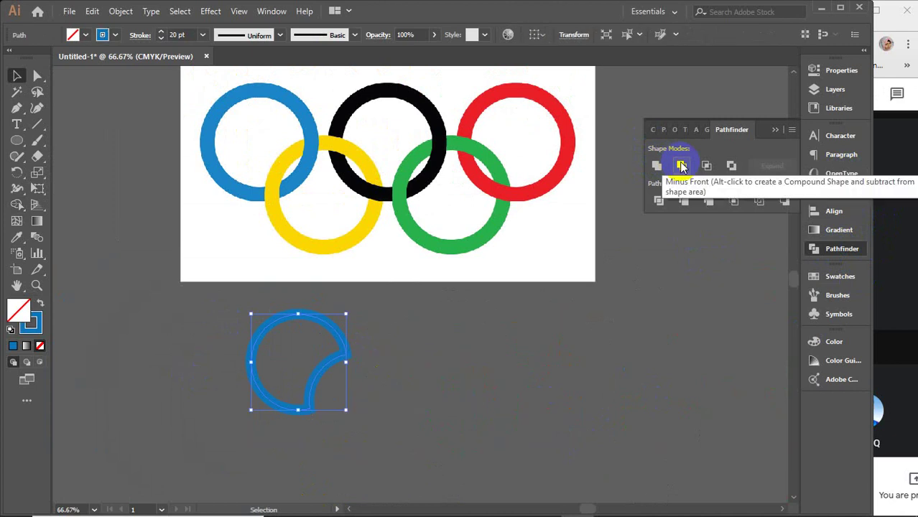
{"action": "key", "text": "ctrl+z"}
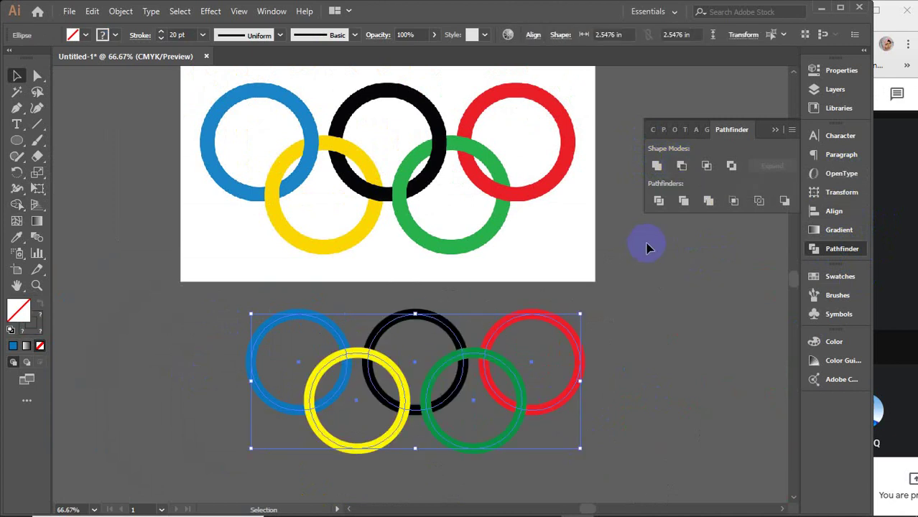
Divide the rings at every overlap, ungroup the pieces and deselect them.
{"action": "left_click", "coordinate": [659, 202]}
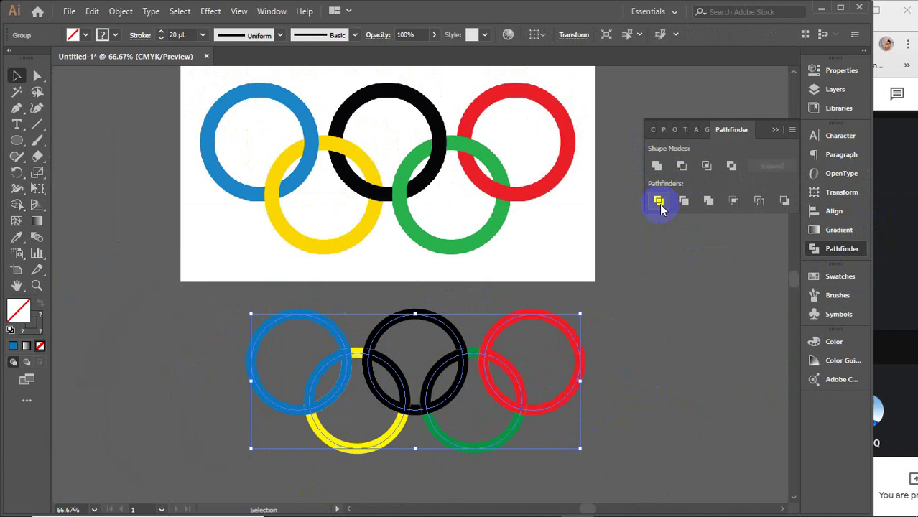
{"action": "right_click", "coordinate": [499, 388]}
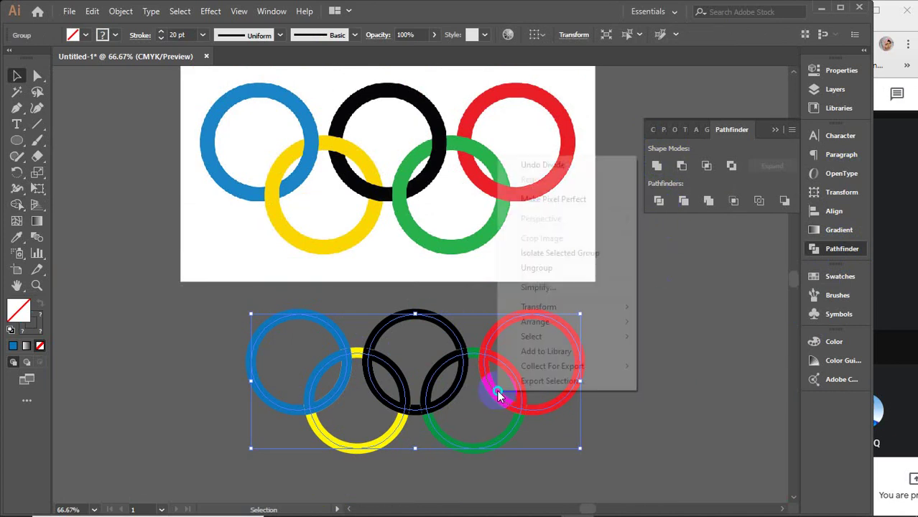
{"action": "left_click", "coordinate": [536, 268]}
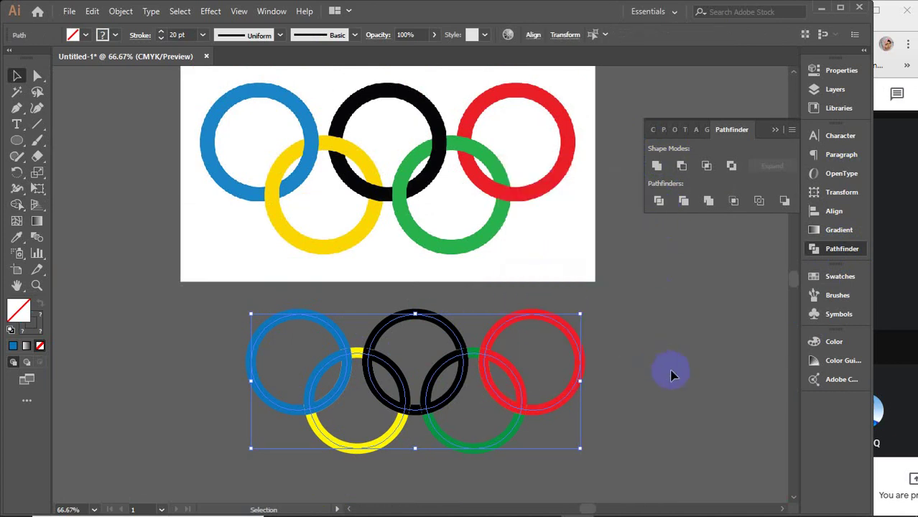
{"action": "left_click", "coordinate": [672, 370]}
Undo the ungroup and Divide to restore whole rings, select all five, and open the Object menu.
{"action": "scroll", "coordinate": [342, 398], "scroll_direction": "up", "scroll_amount": 1}
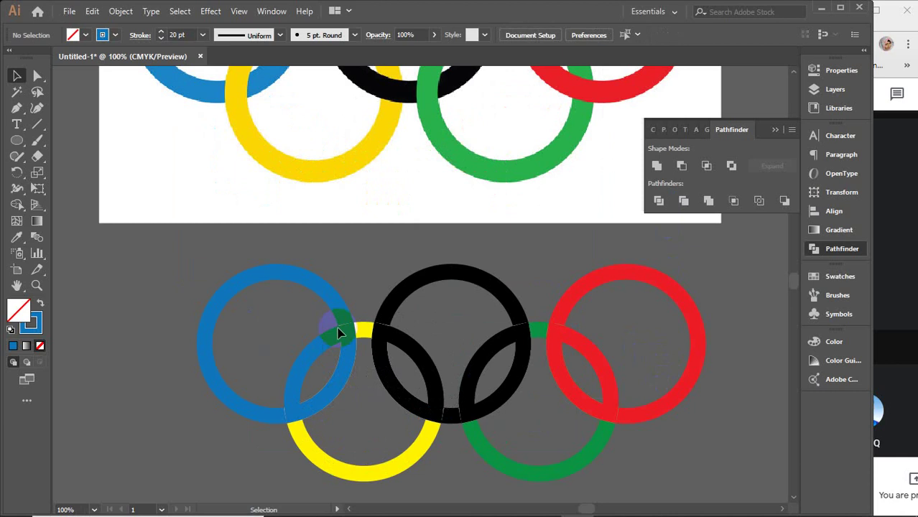
{"action": "left_click", "coordinate": [343, 336]}
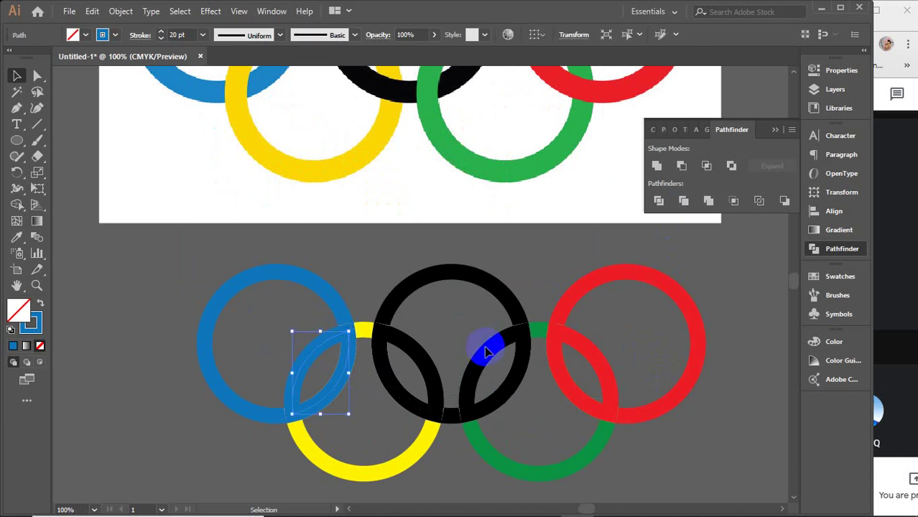
{"action": "key", "text": "ctrl+z"}
{"action": "key", "text": "ctrl+z"}
{"action": "key", "text": "ctrl+z"}
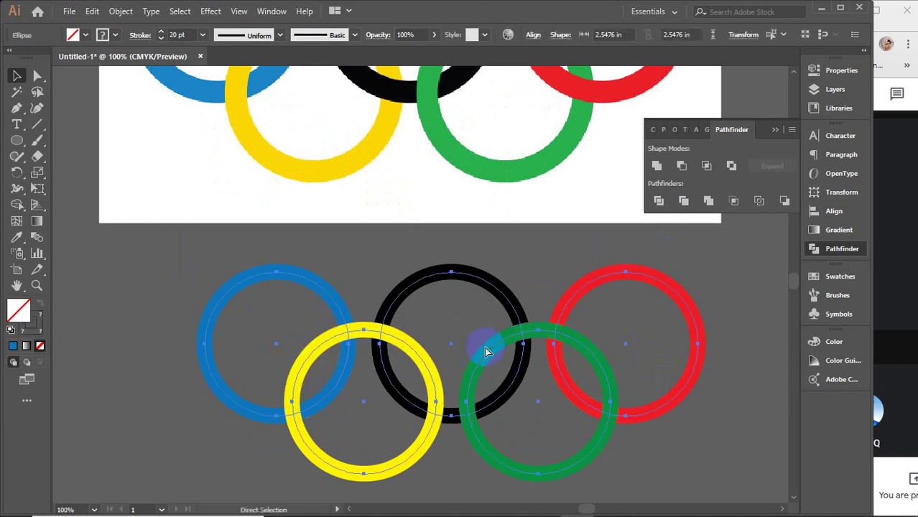
{"action": "key", "text": "ctrl+z"}
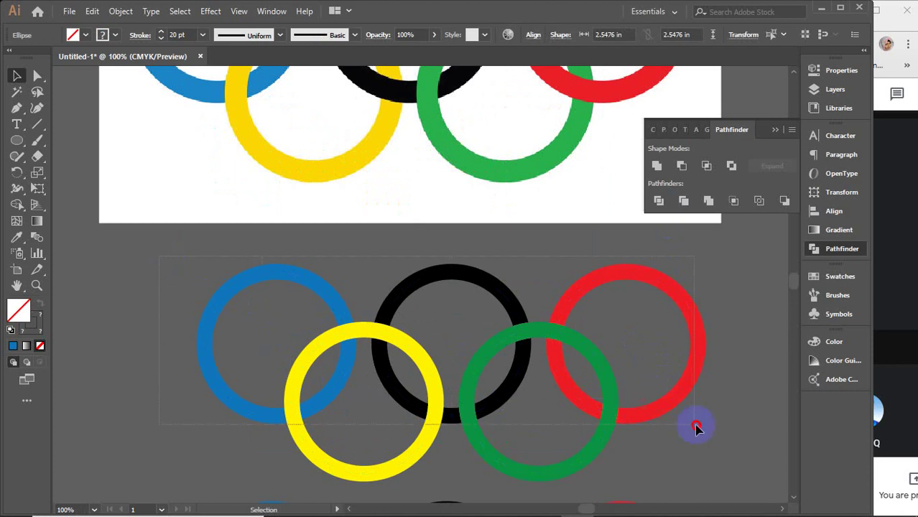
{"action": "left_click_drag", "start_coordinate": [160, 259], "coordinate": [698, 428]}
{"action": "left_click", "coordinate": [775, 129]}
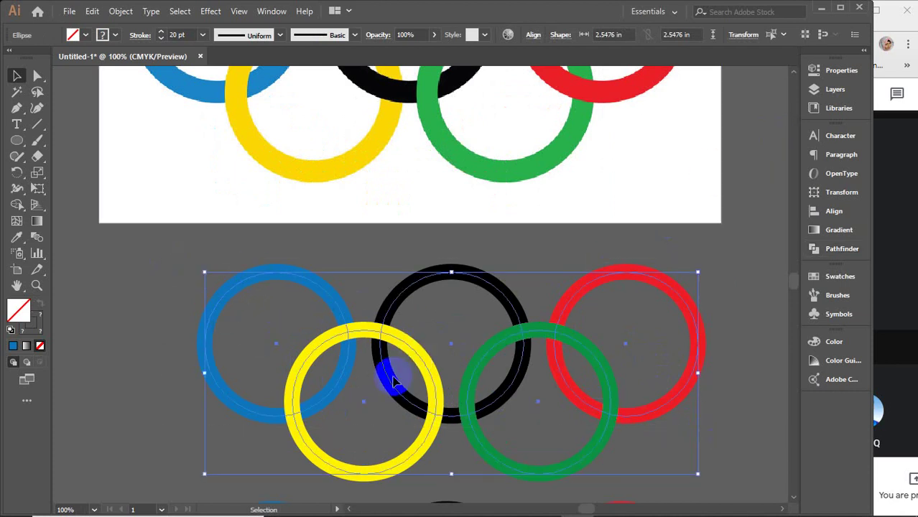
{"action": "left_click", "coordinate": [120, 12]}
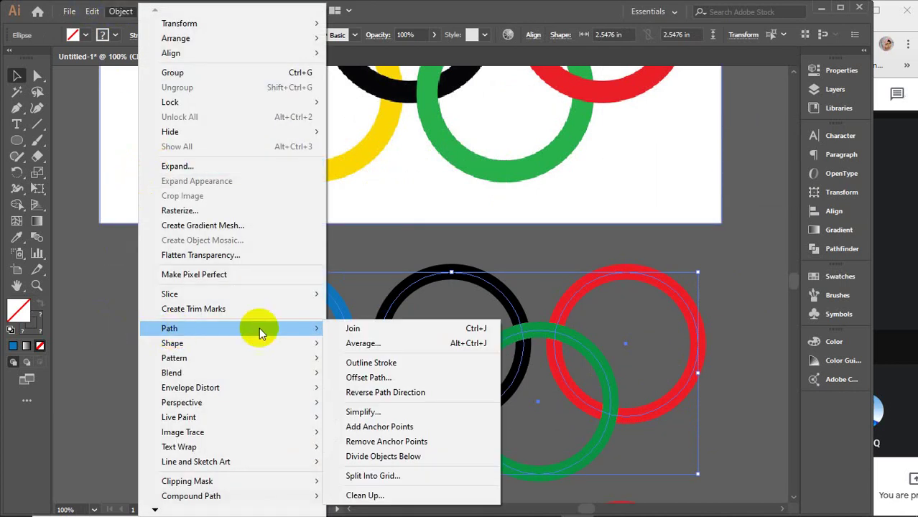
{"action": "mouse_move", "coordinate": [169, 328]}
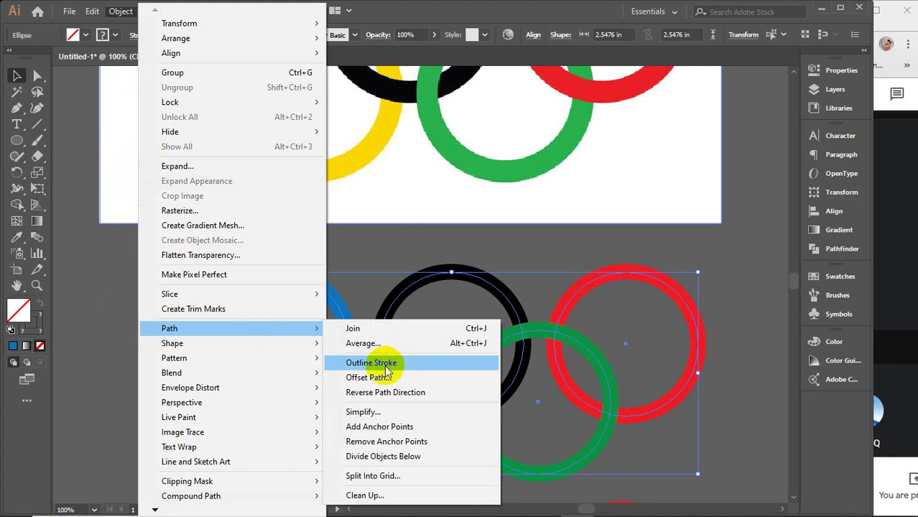
Expand the selected rings' fill and stroke into solid grouped shapes, then zoom out.
{"action": "left_click", "coordinate": [215, 166]}
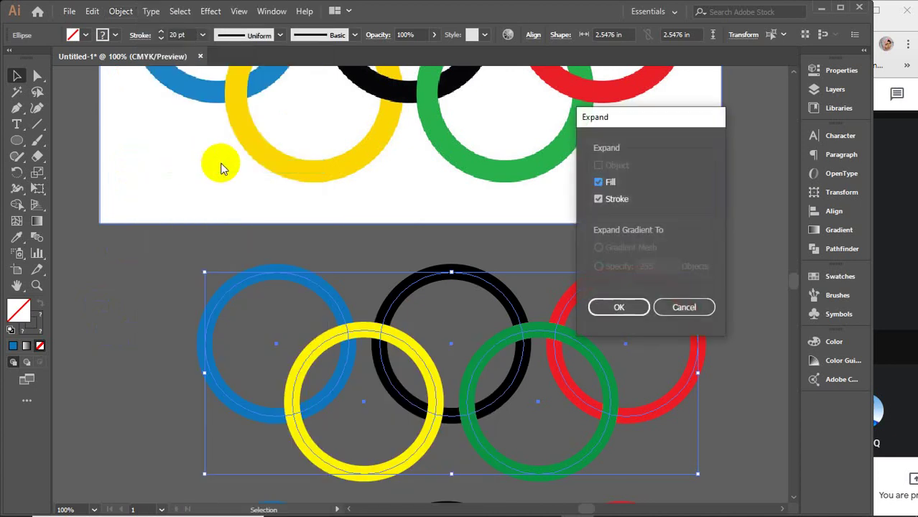
{"action": "left_click", "coordinate": [610, 308]}
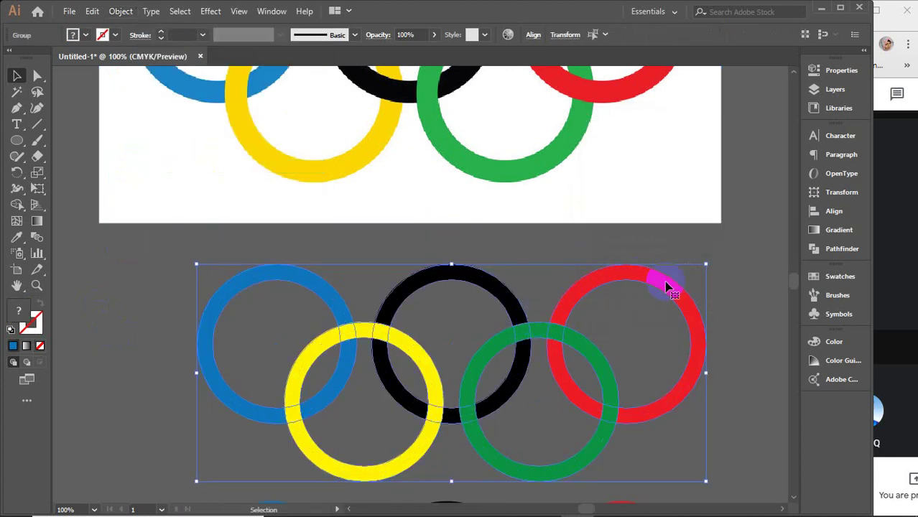
{"action": "scroll", "coordinate": [668, 350], "scroll_direction": "down", "scroll_amount": 1}
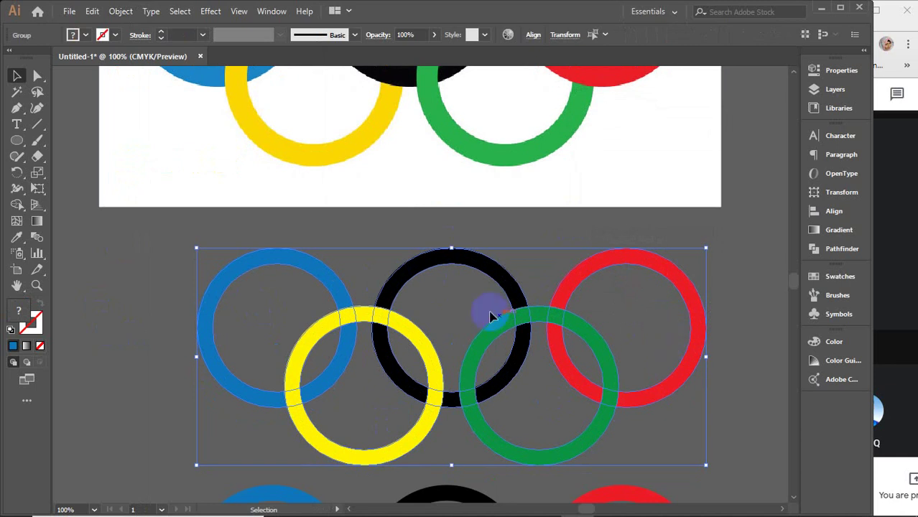
{"action": "left_click", "coordinate": [370, 316]}
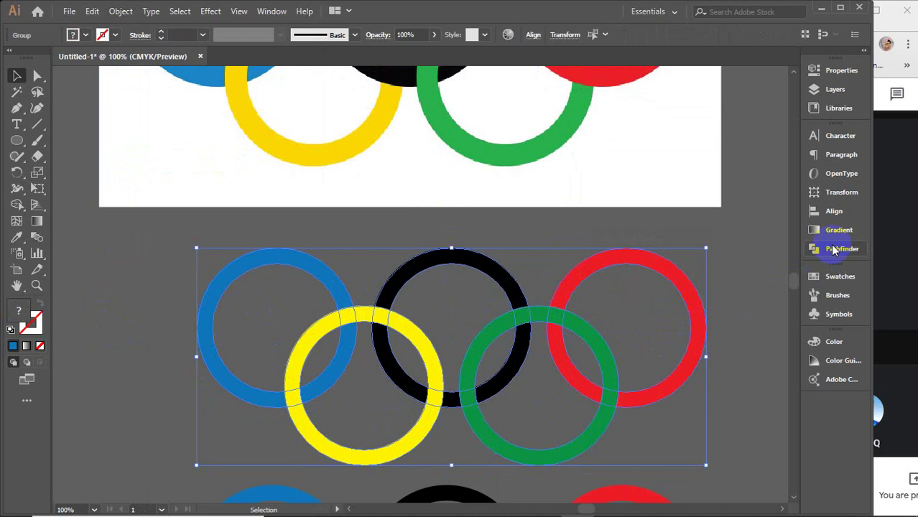
{"action": "scroll", "coordinate": [652, 261], "scroll_direction": "down", "scroll_amount": 2}
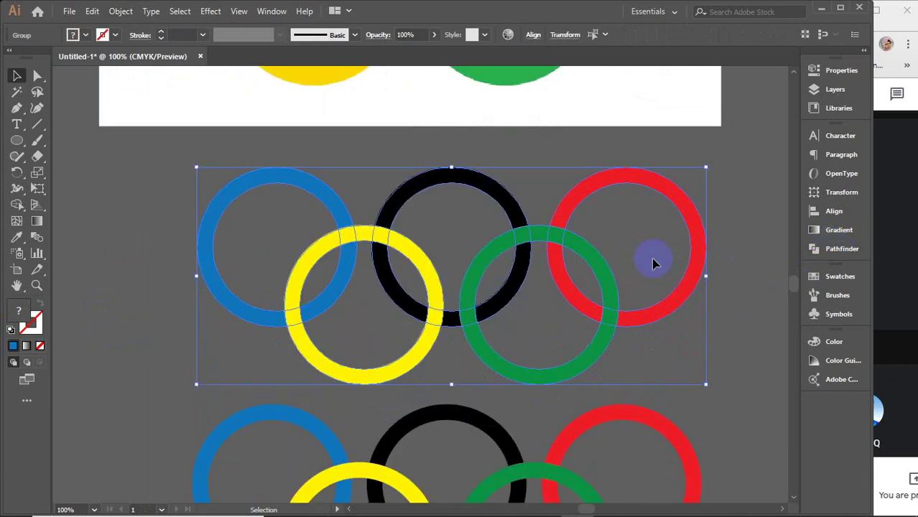
{"action": "scroll", "coordinate": [653, 263], "scroll_direction": "down", "scroll_amount": 4}
{"action": "scroll", "coordinate": [654, 264], "scroll_direction": "down", "scroll_amount": 3, "text": "alt"}
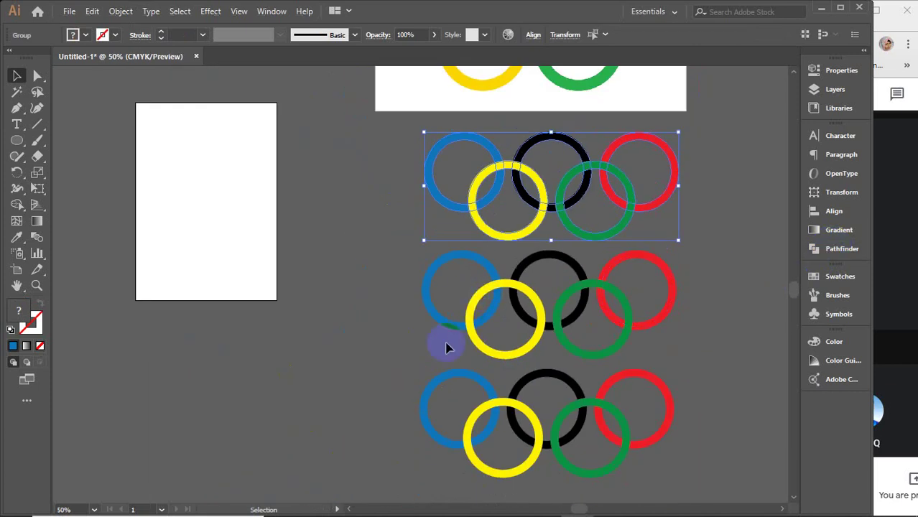
Delete the two lower ring sets and duplicate the expanded rings directly below the original.
{"action": "left_click_drag", "start_coordinate": [407, 303], "coordinate": [687, 467]}
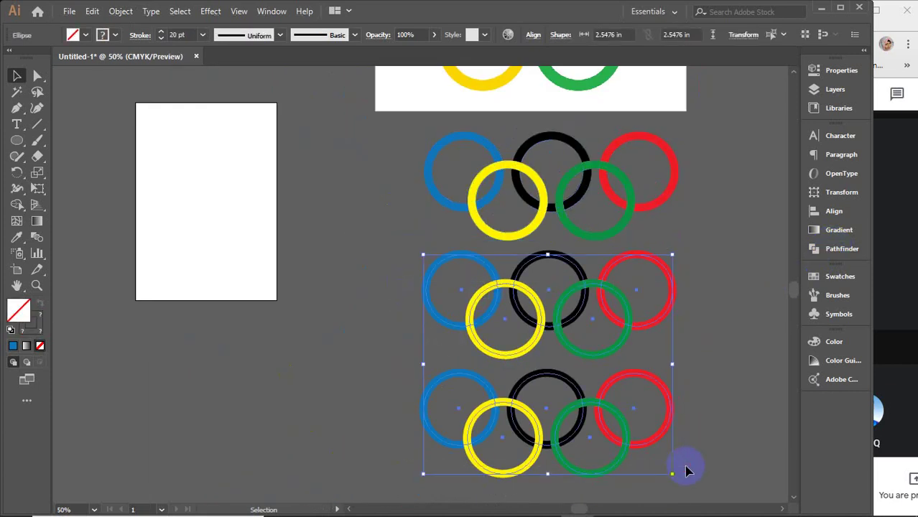
{"action": "key", "text": "Delete"}
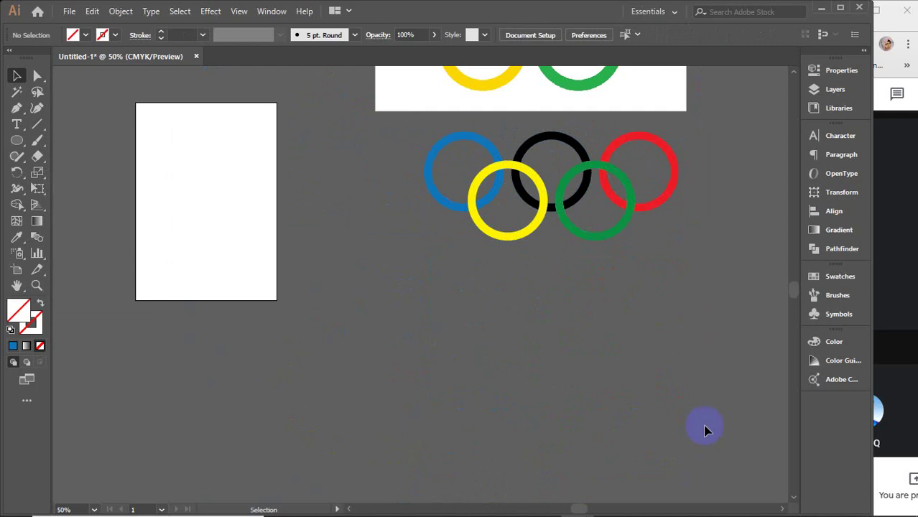
{"action": "scroll", "coordinate": [704, 429], "scroll_direction": "up", "scroll_amount": 1}
{"action": "left_click", "coordinate": [572, 244]}
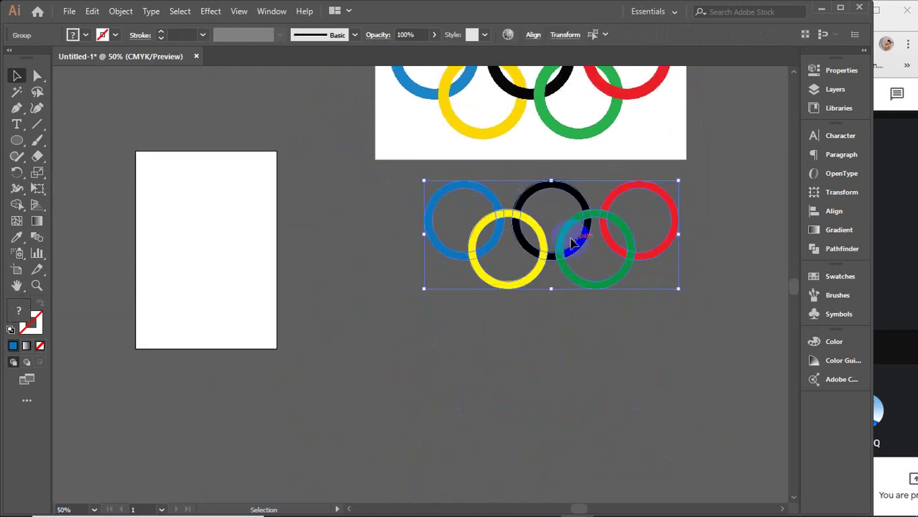
{"action": "left_click_drag", "start_coordinate": [564, 233], "coordinate": [564, 413]}
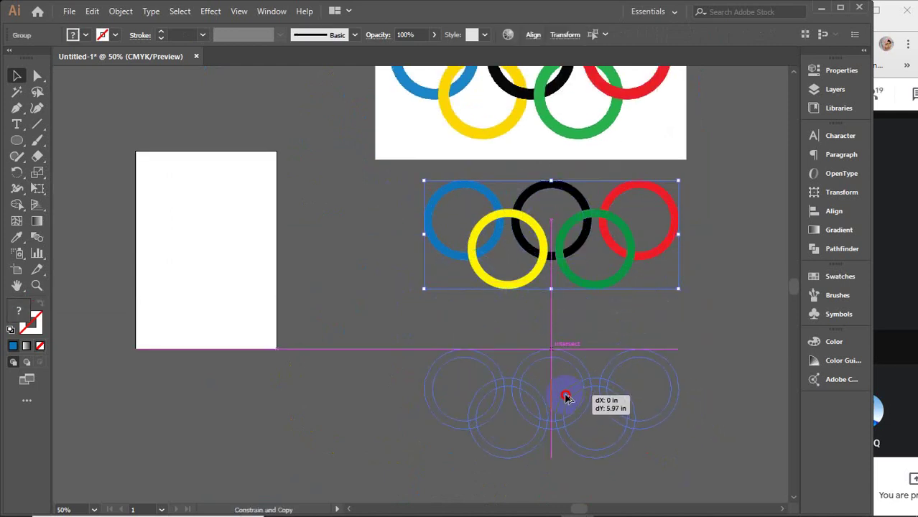
{"action": "scroll", "coordinate": [612, 267], "scroll_direction": "up", "scroll_amount": 2}
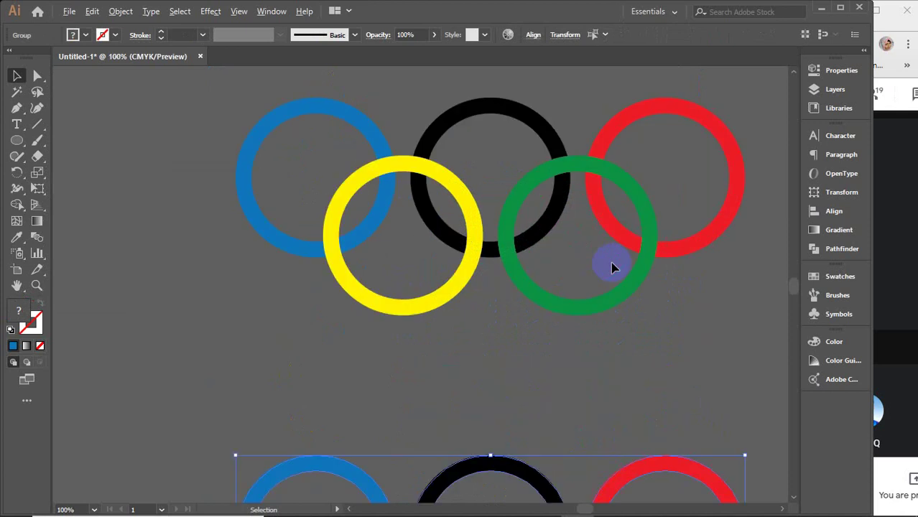
{"action": "left_click_drag", "start_coordinate": [553, 229], "coordinate": [517, 332]}
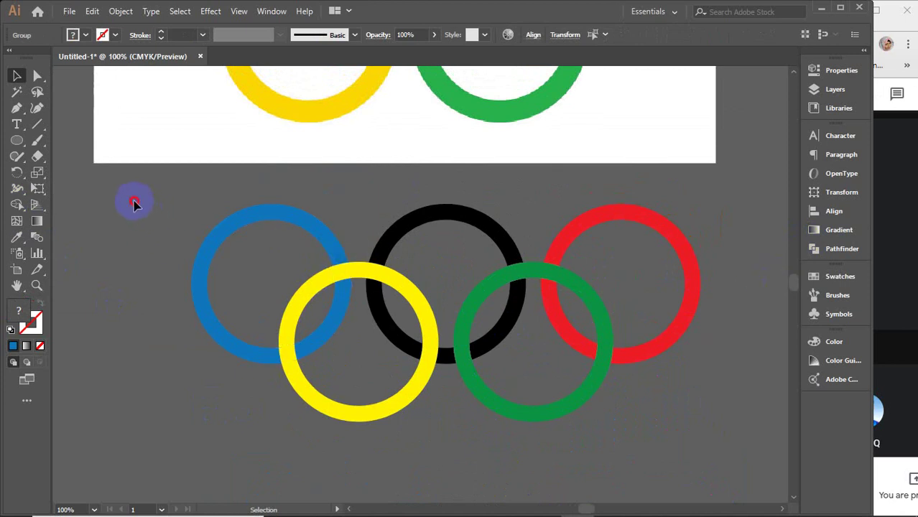
Select all rings and try Pathfinder Unite and Minus Front, undoing each.
{"action": "left_click_drag", "start_coordinate": [134, 203], "coordinate": [729, 411]}
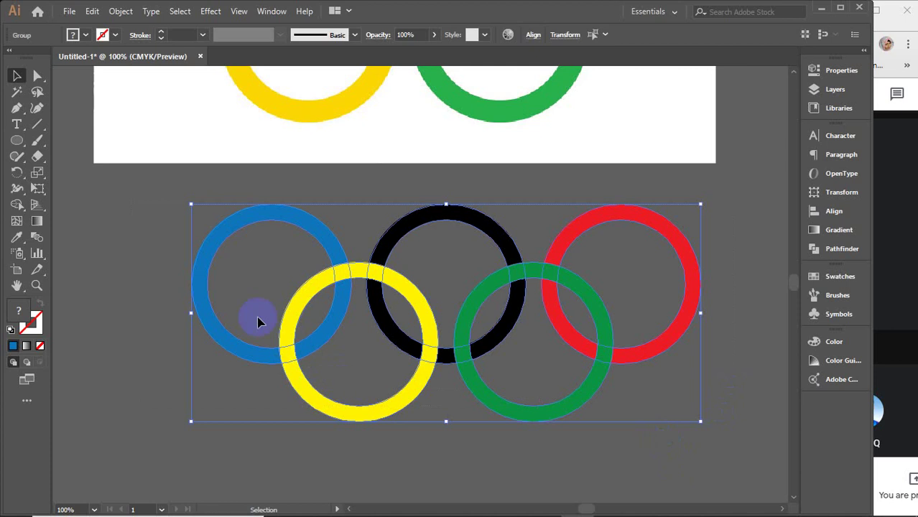
{"action": "left_click", "coordinate": [843, 249]}
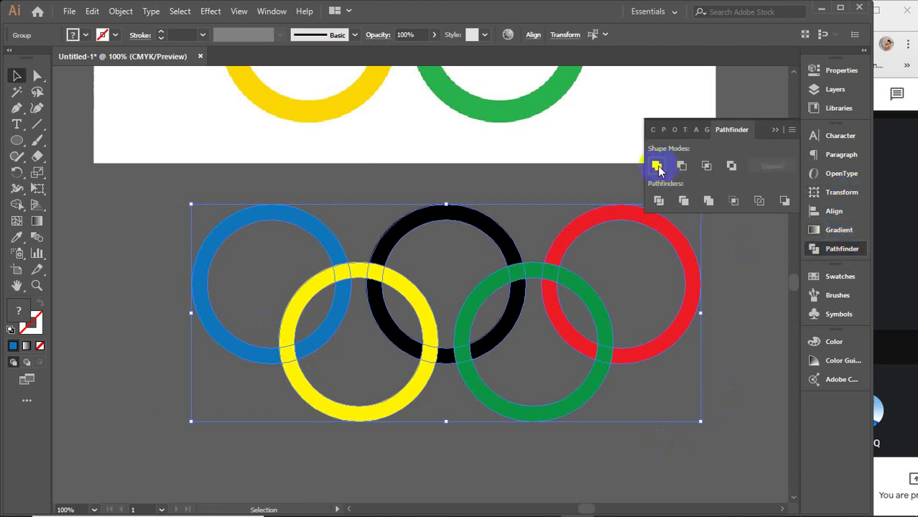
{"action": "left_click", "coordinate": [656, 165]}
{"action": "key", "text": "ctrl+z"}
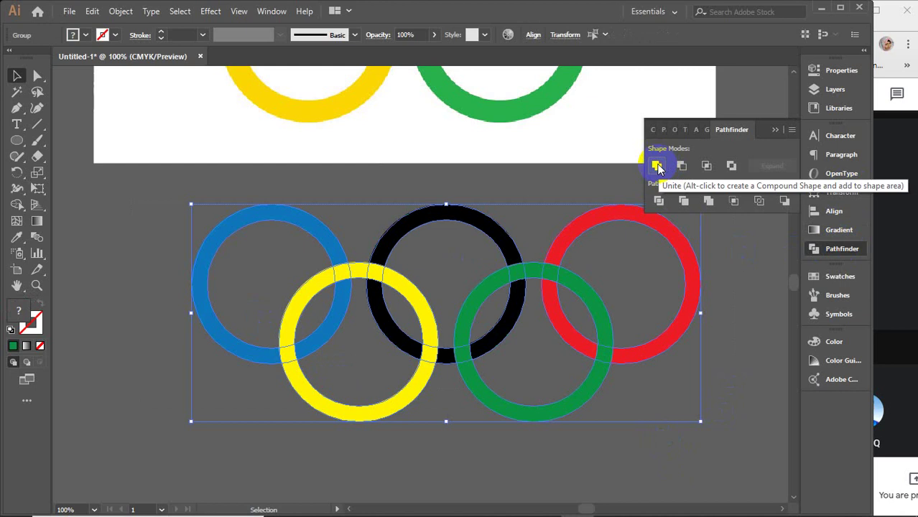
{"action": "scroll", "coordinate": [641, 293], "scroll_direction": "up", "scroll_amount": 3}
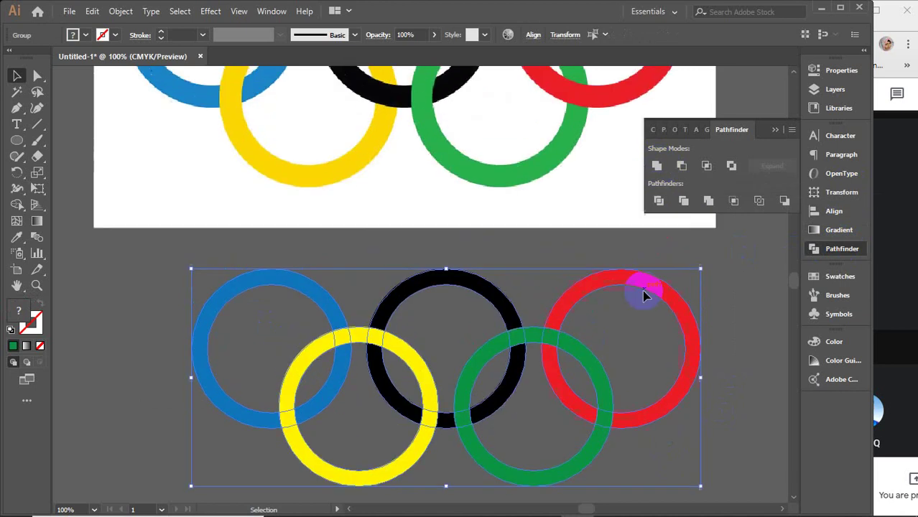
{"action": "left_click", "coordinate": [681, 167]}
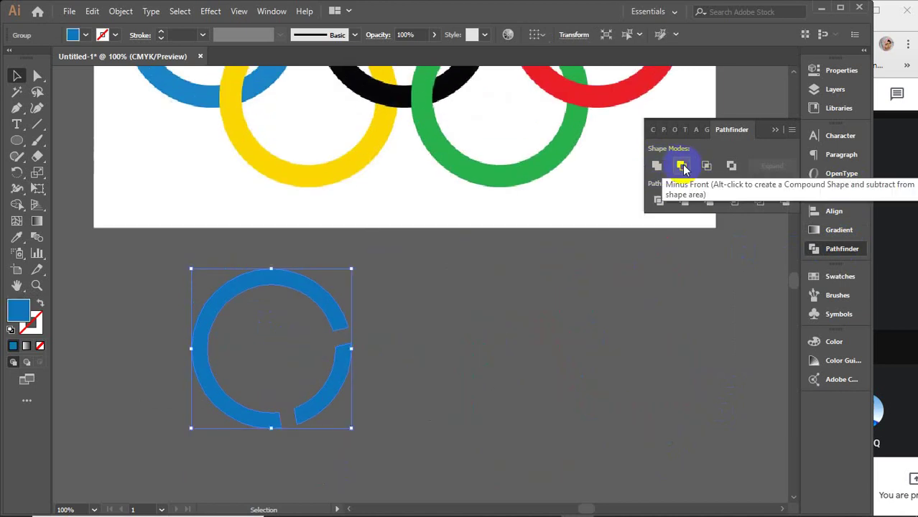
{"action": "key", "text": "ctrl+z"}
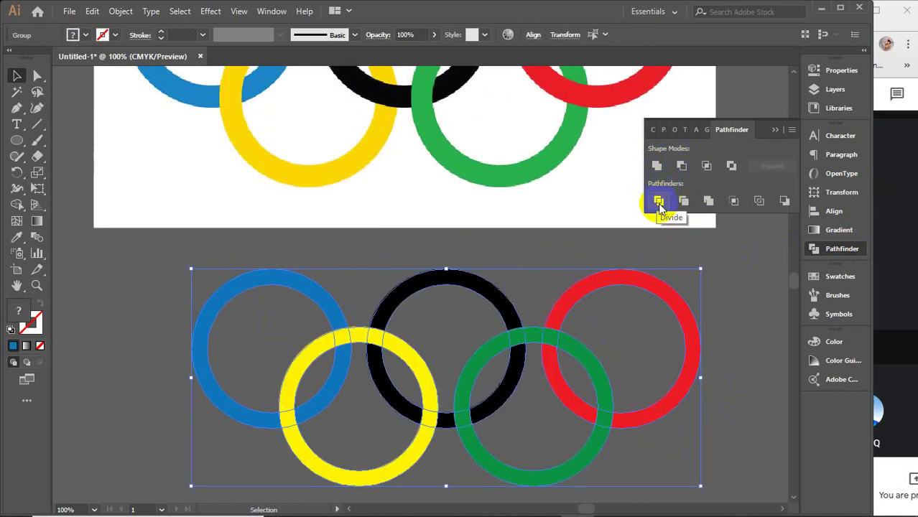
Apply Divide to the rings and bring up their context menu.
{"action": "left_click", "coordinate": [658, 201]}
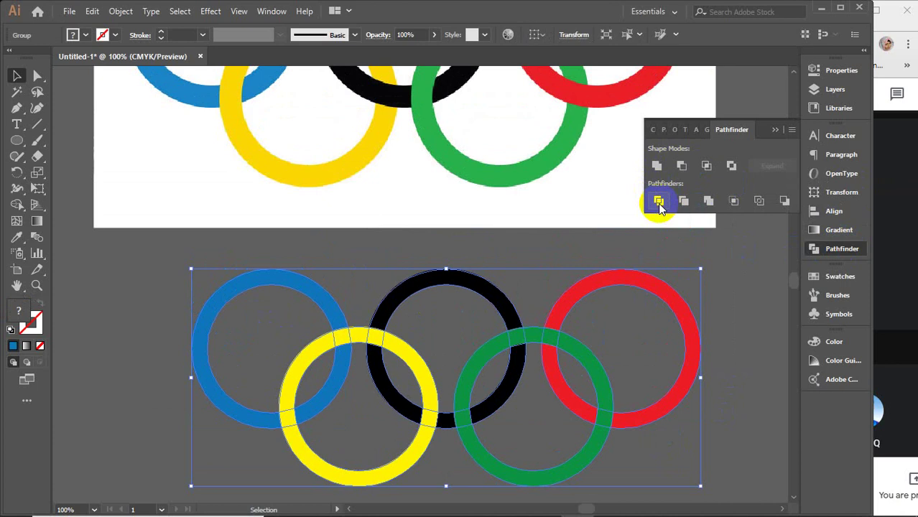
{"action": "left_click", "coordinate": [775, 130]}
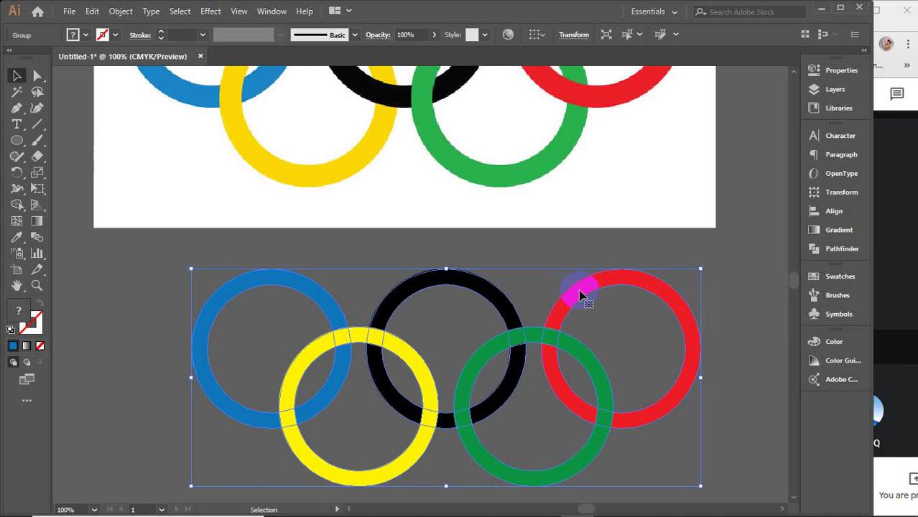
{"action": "right_click", "coordinate": [578, 293]}
Ungroup the divided pieces and select the blue–yellow overlap piece.
{"action": "left_click", "coordinate": [622, 171]}
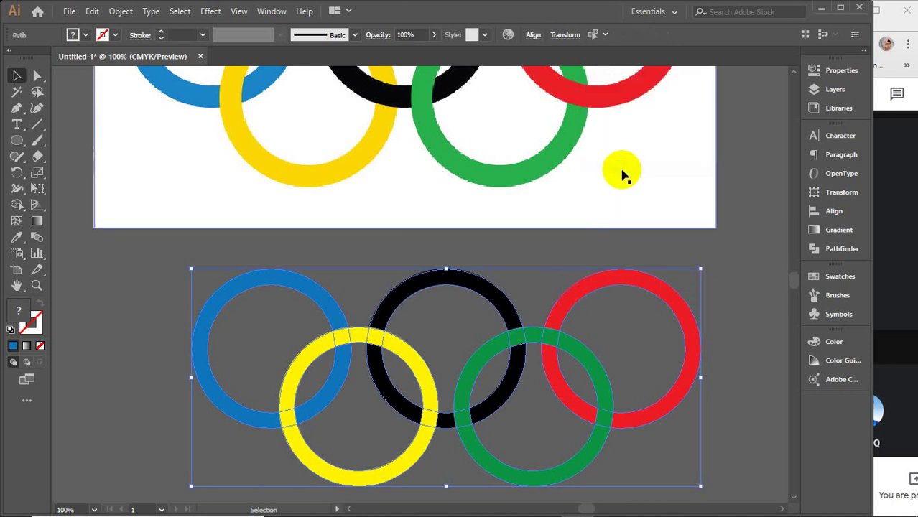
{"action": "left_click", "coordinate": [237, 245]}
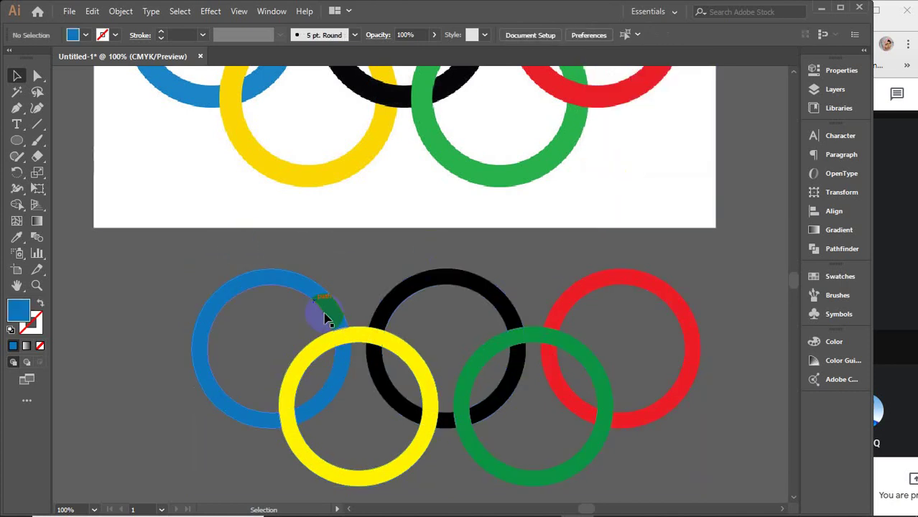
{"action": "left_click", "coordinate": [286, 426]}
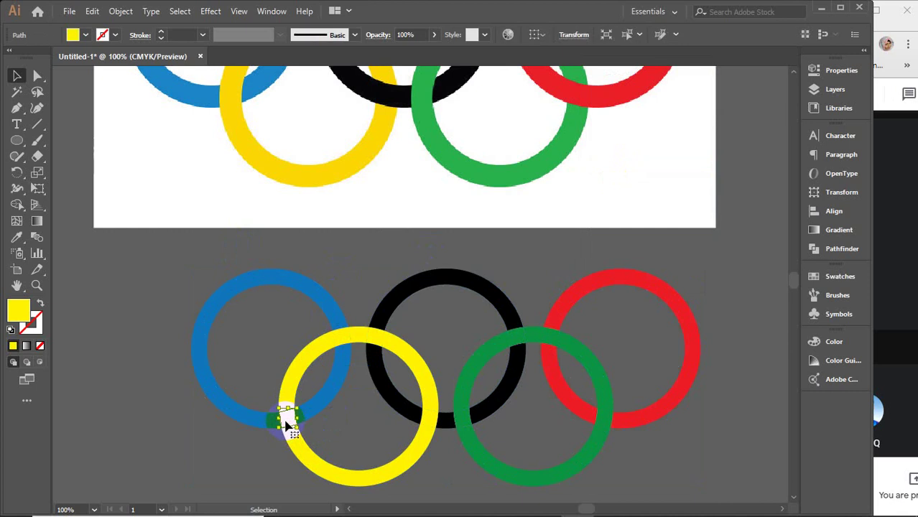
{"action": "left_click", "coordinate": [341, 334]}
{"action": "scroll", "coordinate": [342, 329], "scroll_direction": "up", "scroll_amount": 2}
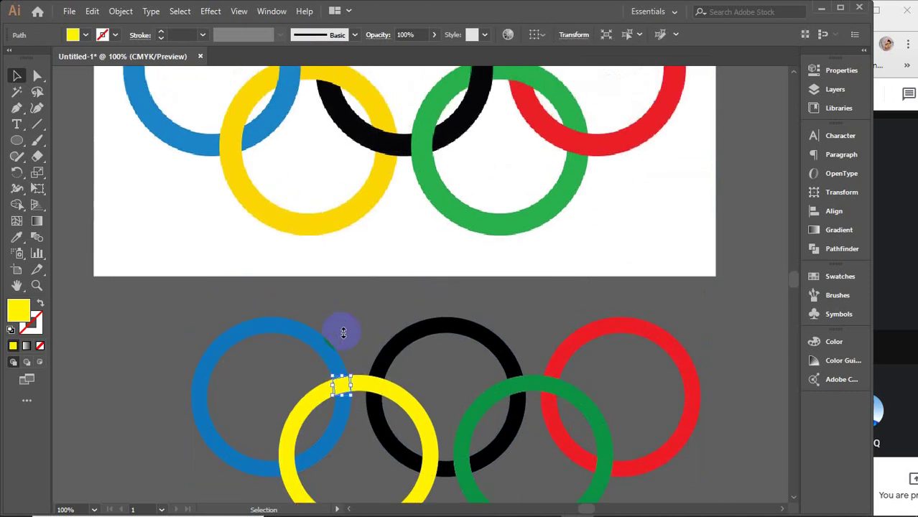
{"action": "scroll", "coordinate": [324, 245], "scroll_direction": "up", "scroll_amount": 2}
{"action": "scroll", "coordinate": [330, 287], "scroll_direction": "down", "scroll_amount": 3}
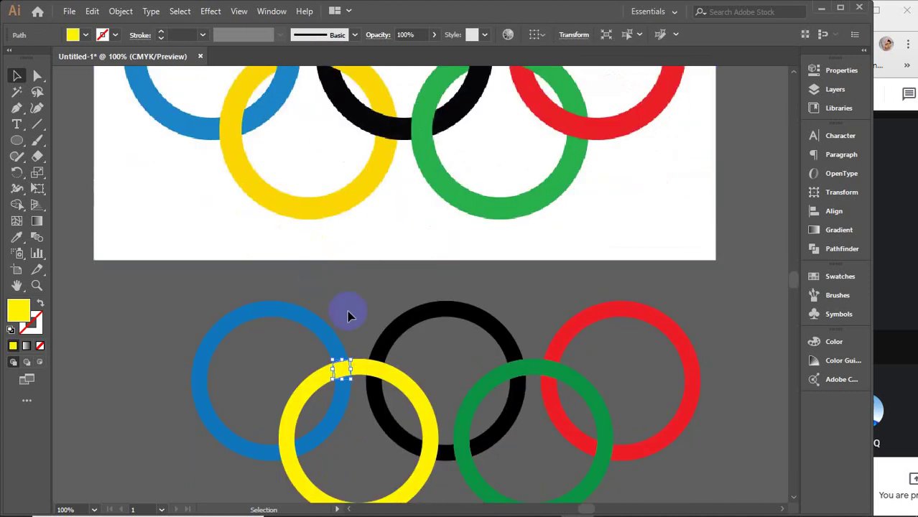
{"action": "left_click", "coordinate": [345, 370]}
Eyedrop blue onto the blue–yellow overlap and black onto the black–yellow crossing piece.
{"action": "key", "text": "i"}
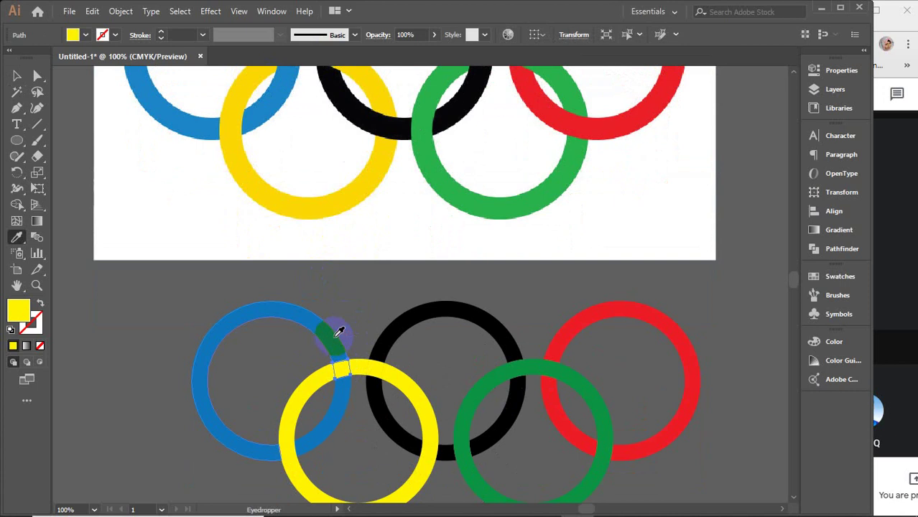
{"action": "left_click", "coordinate": [331, 337]}
{"action": "key", "text": "v"}
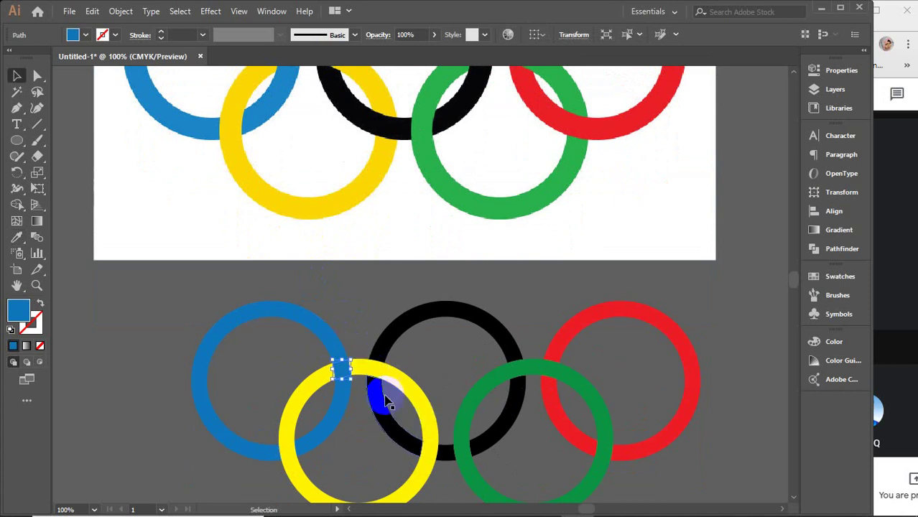
{"action": "left_click", "coordinate": [428, 451]}
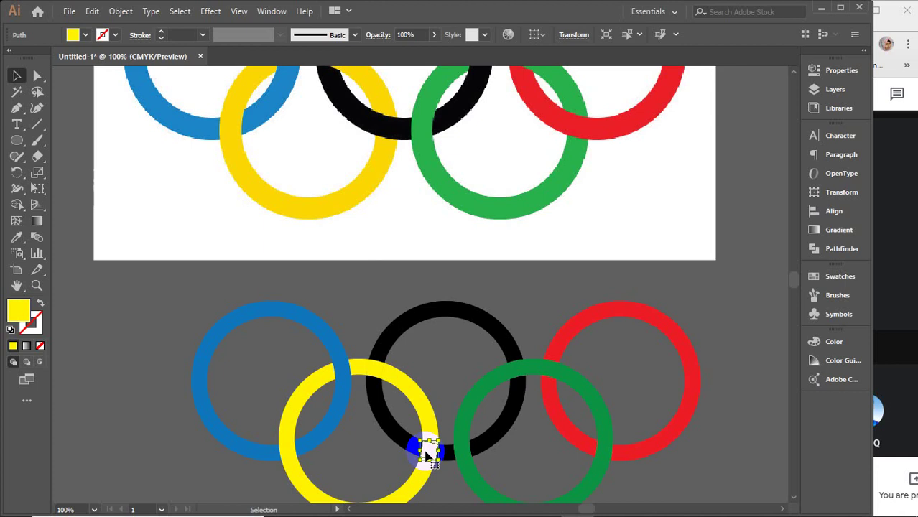
{"action": "key", "text": "i"}
{"action": "left_click", "coordinate": [413, 436]}
{"action": "key", "text": "v"}
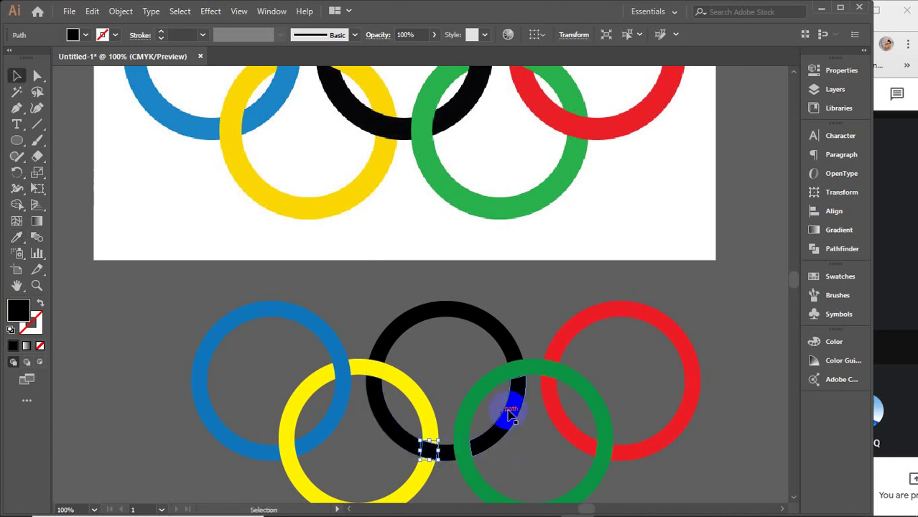
Sample black onto the green–black crossing piece and green onto another overlap, then deselect.
{"action": "left_click", "coordinate": [512, 366]}
{"action": "key", "text": "k"}
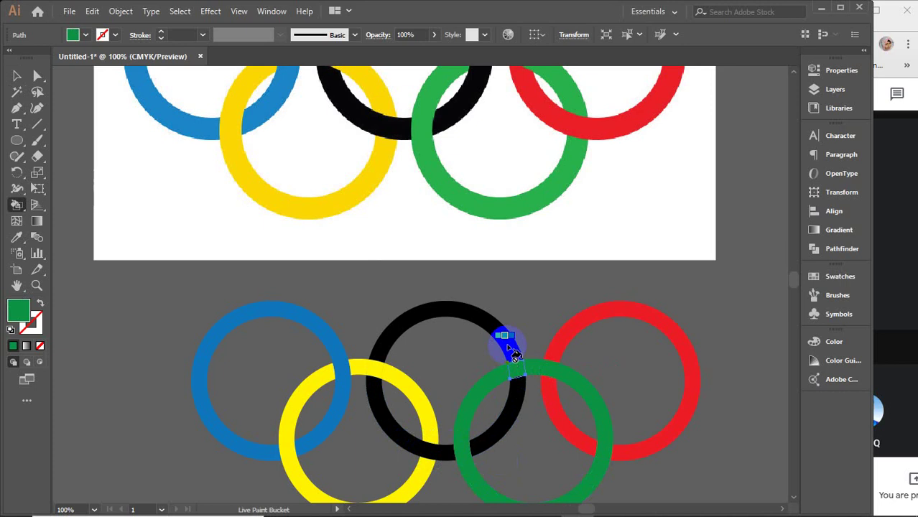
{"action": "key", "text": "i"}
{"action": "left_click", "coordinate": [511, 340]}
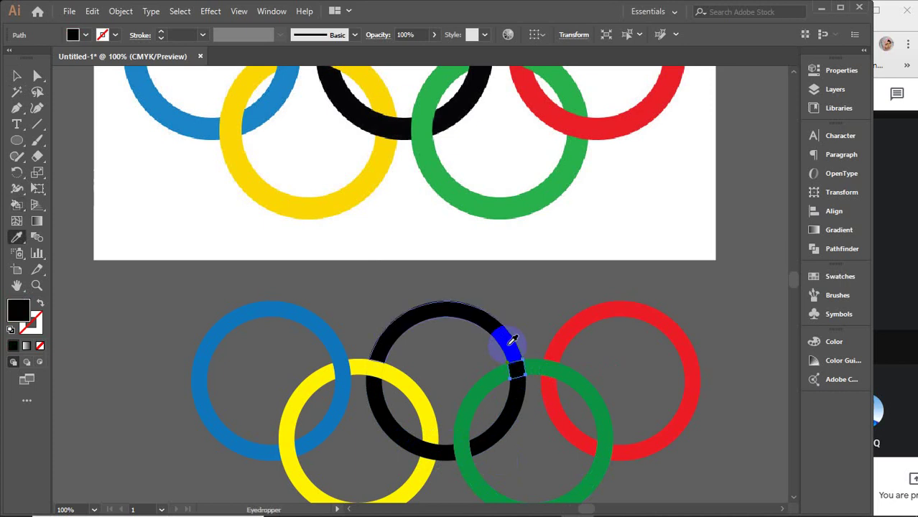
{"action": "key", "text": "v"}
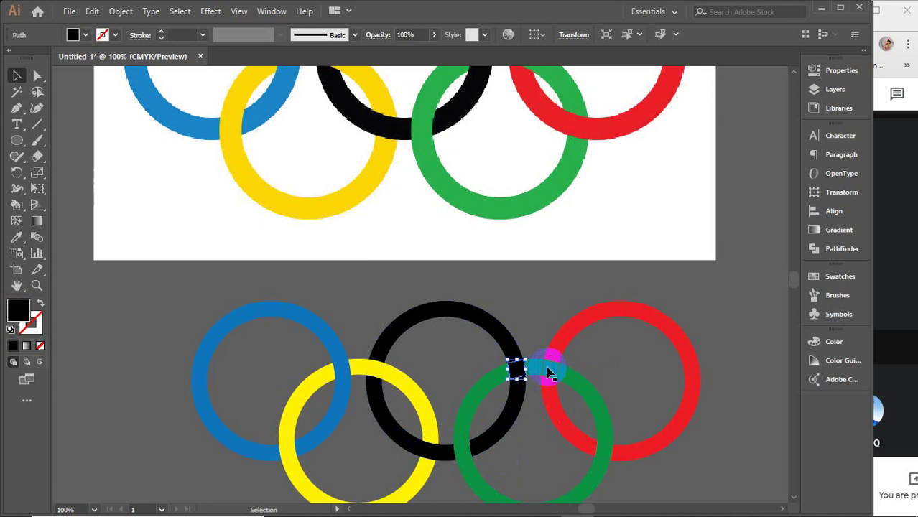
{"action": "key", "text": "i"}
{"action": "left_click", "coordinate": [594, 441]}
{"action": "left_click", "coordinate": [601, 448], "text": "ctrl"}
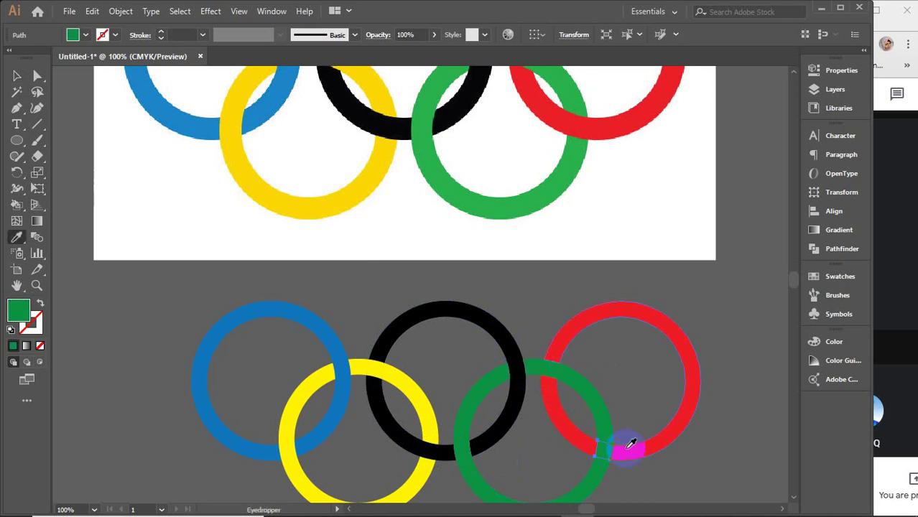
{"action": "left_click", "coordinate": [632, 385]}
{"action": "scroll", "coordinate": [631, 385], "scroll_direction": "down", "scroll_amount": 1}
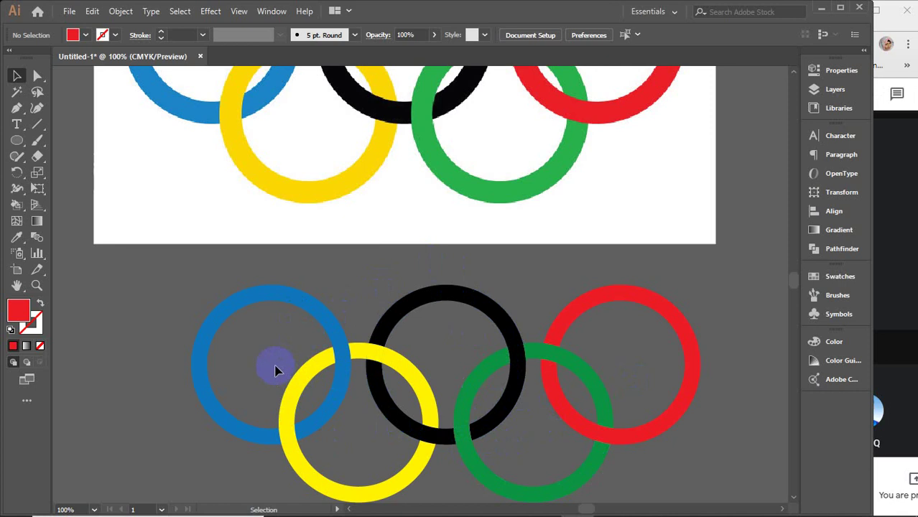
{"action": "scroll", "coordinate": [385, 359], "scroll_direction": "up", "scroll_amount": 3}
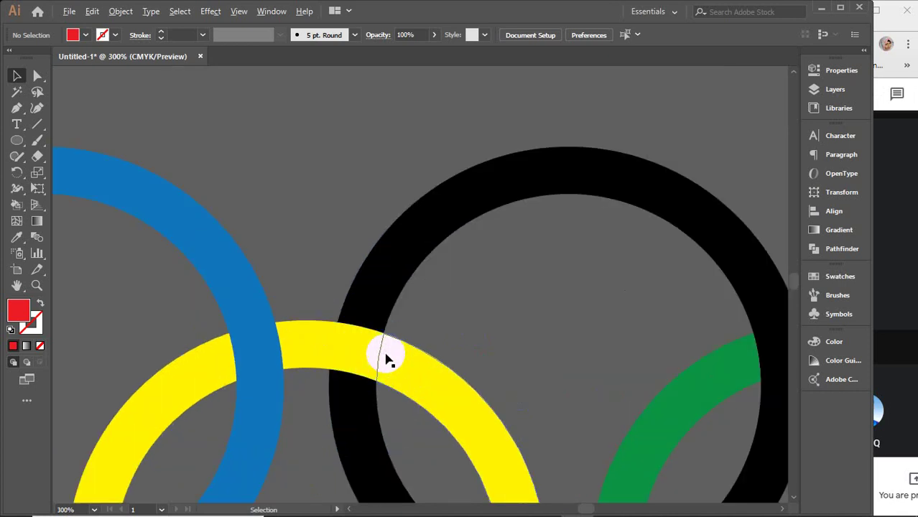
{"action": "left_click", "coordinate": [386, 359]}
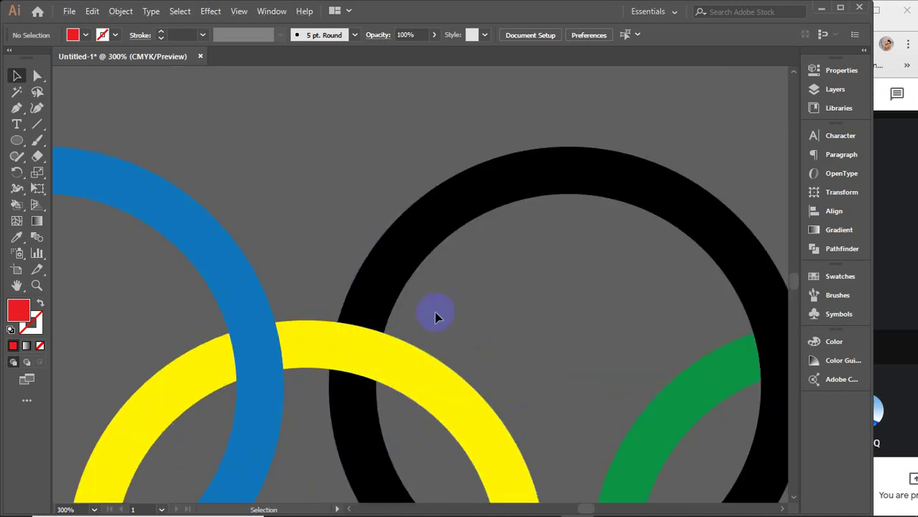
{"action": "left_click_drag", "start_coordinate": [386, 337], "coordinate": [330, 357]}
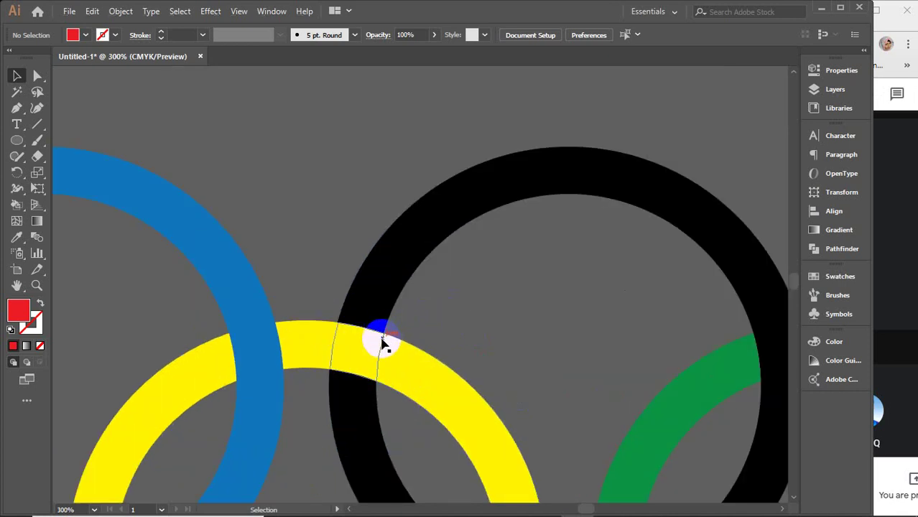
{"action": "left_click", "coordinate": [330, 357]}
{"action": "scroll", "coordinate": [471, 287], "scroll_direction": "down", "scroll_amount": 1}
{"action": "scroll", "coordinate": [472, 288], "scroll_direction": "down", "scroll_amount": 1}
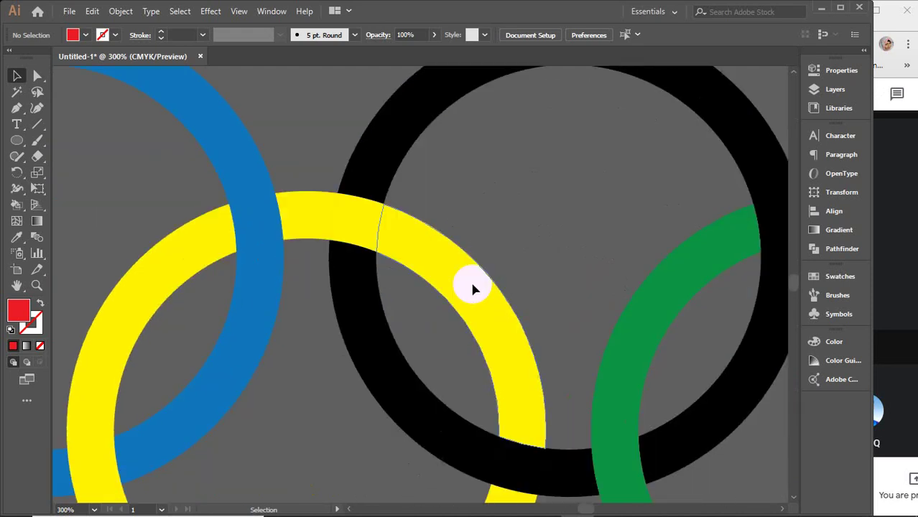
{"action": "scroll", "coordinate": [472, 288], "scroll_direction": "down", "scroll_amount": 1}
{"action": "scroll", "coordinate": [472, 287], "scroll_direction": "down", "scroll_amount": 1}
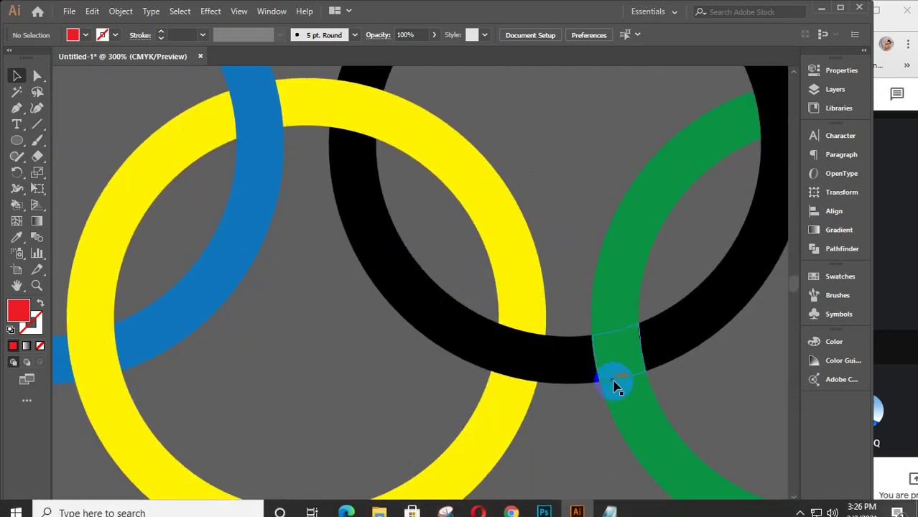
{"action": "left_click", "coordinate": [535, 425]}
{"action": "scroll", "coordinate": [536, 426], "scroll_direction": "down", "scroll_amount": 1}
{"action": "scroll", "coordinate": [535, 426], "scroll_direction": "down", "scroll_amount": 1}
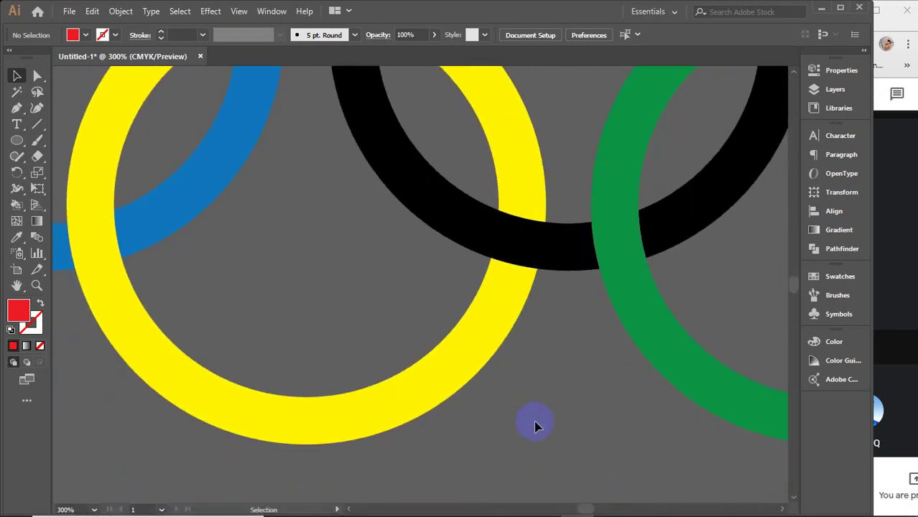
{"action": "left_click_drag", "start_coordinate": [187, 258], "coordinate": [382, 316]}
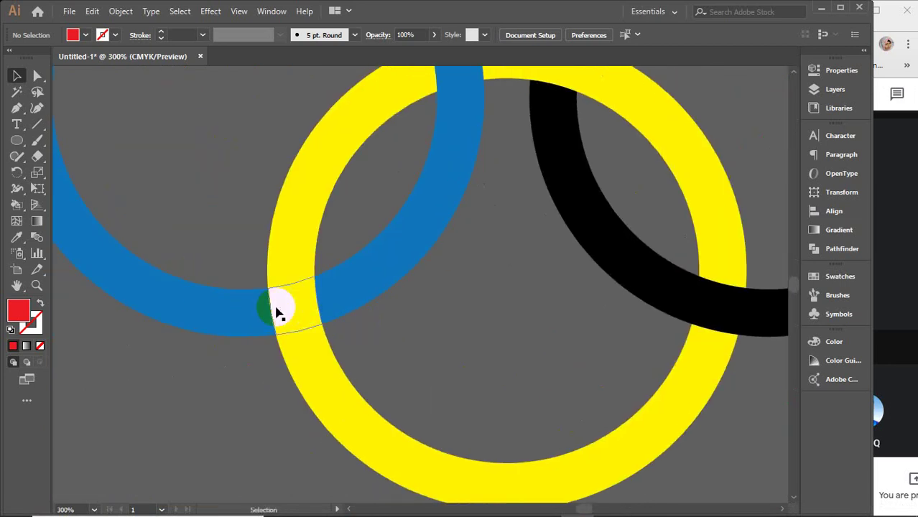
{"action": "scroll", "coordinate": [273, 310], "scroll_direction": "up", "scroll_amount": 2}
{"action": "scroll", "coordinate": [272, 310], "scroll_direction": "up", "scroll_amount": 2}
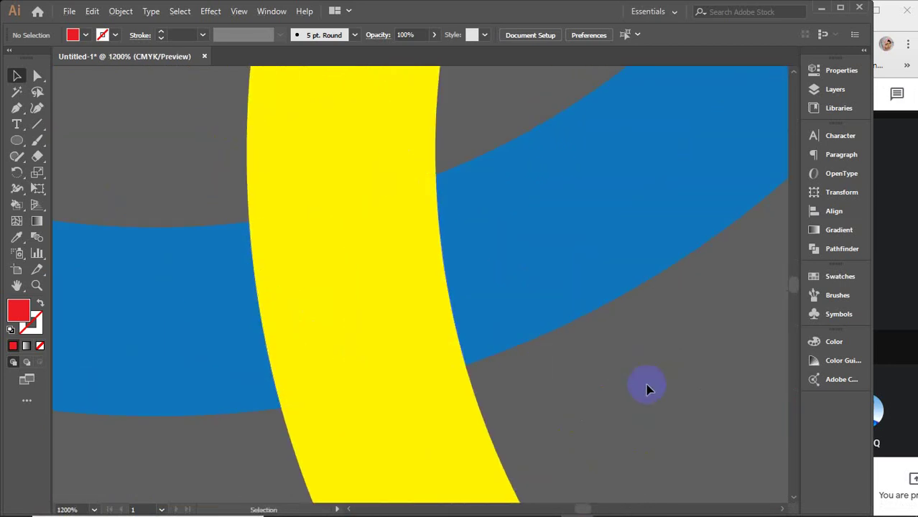
{"action": "scroll", "coordinate": [646, 388], "scroll_direction": "down", "scroll_amount": 2}
{"action": "scroll", "coordinate": [647, 385], "scroll_direction": "down", "scroll_amount": 2}
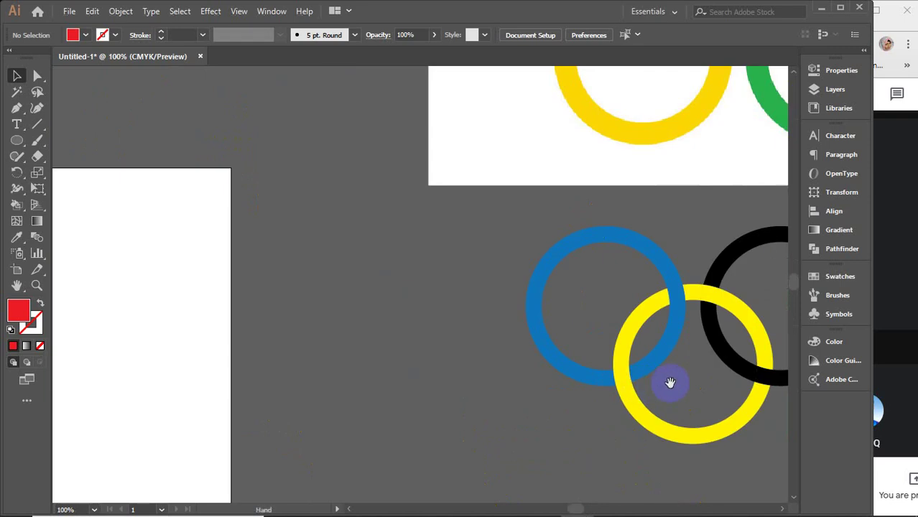
{"action": "mouse_move", "coordinate": [668, 381]}
{"action": "left_mouse_down"}
{"action": "mouse_move", "coordinate": [436, 362]}
{"action": "mouse_move", "coordinate": [329, 339]}
{"action": "left_mouse_up"}
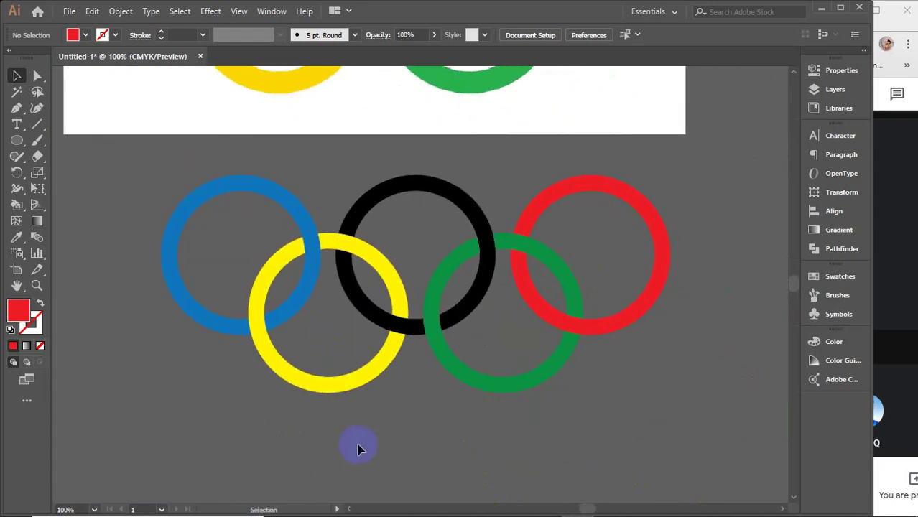
{"action": "left_click_drag", "start_coordinate": [329, 376], "coordinate": [336, 392]}
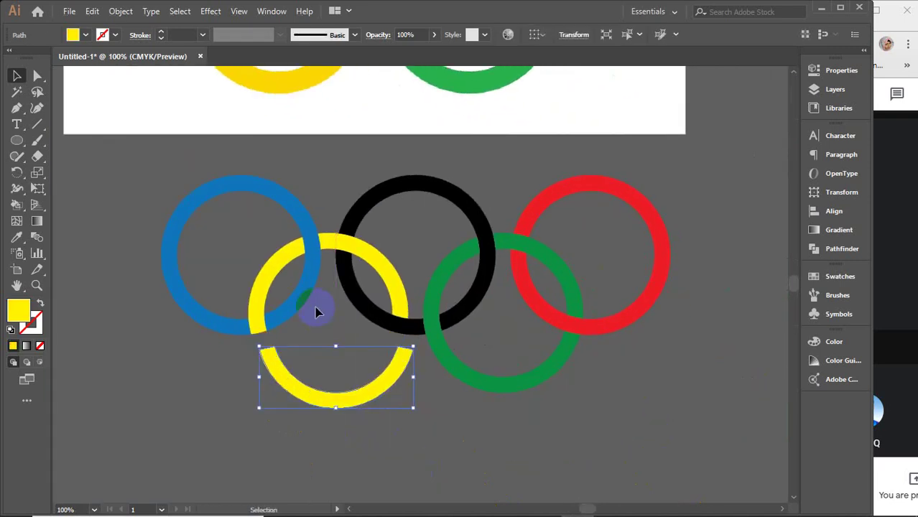
{"action": "left_click_drag", "start_coordinate": [288, 269], "coordinate": [270, 240]}
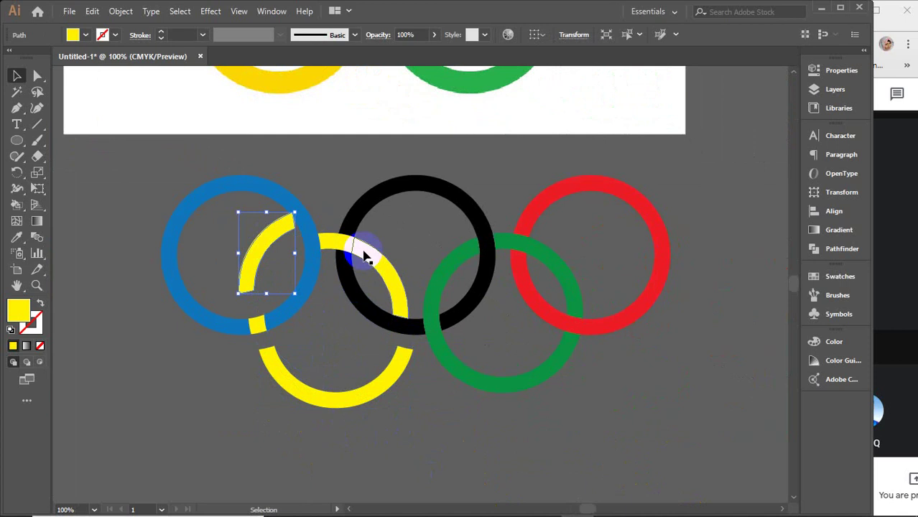
{"action": "left_click_drag", "start_coordinate": [550, 201], "coordinate": [582, 191]}
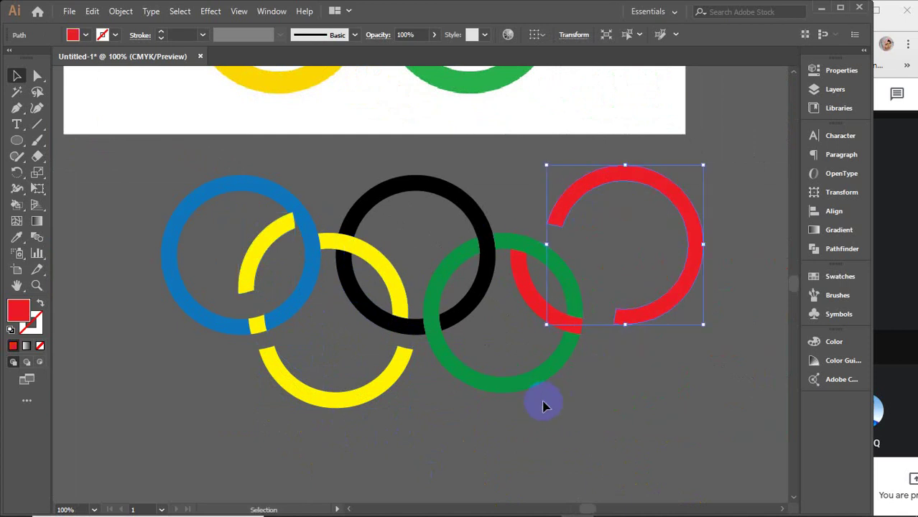
{"action": "key", "text": "ctrl+z"}
{"action": "key", "text": "ctrl+z"}
{"action": "key", "text": "ctrl+z"}
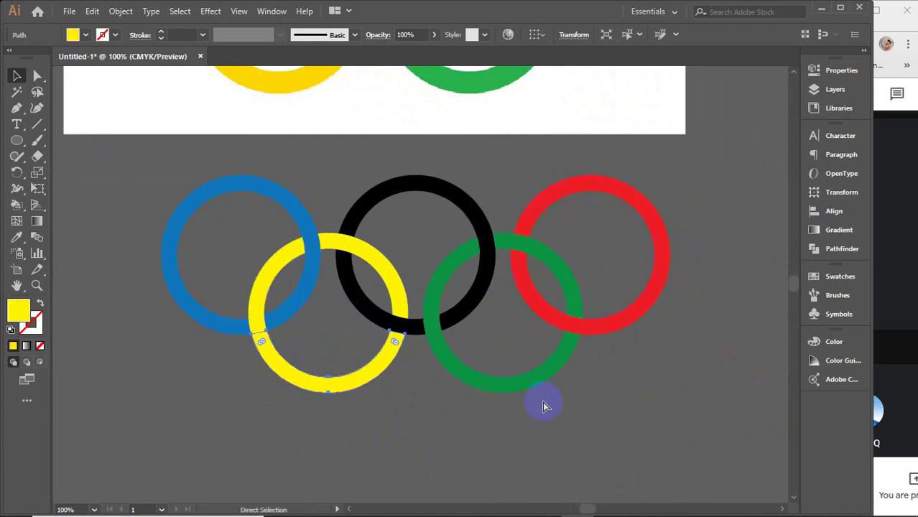
{"action": "left_click", "coordinate": [208, 423]}
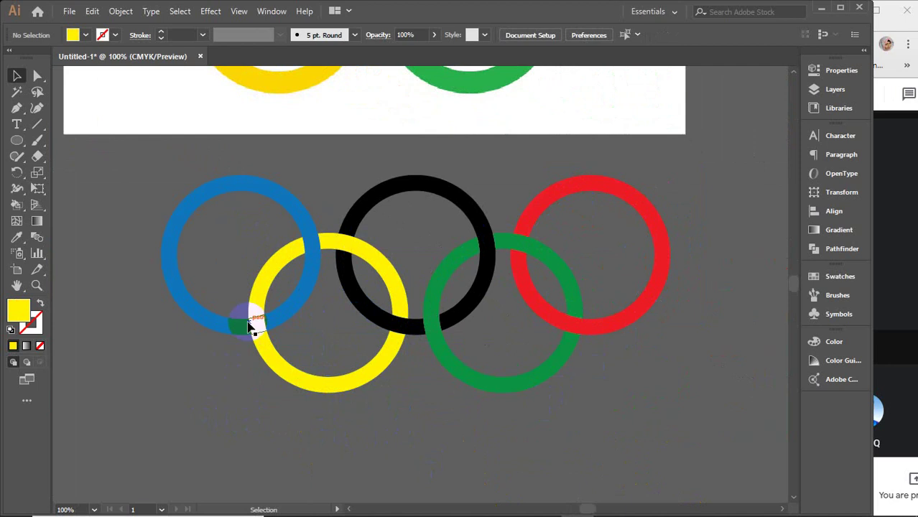
Unite and expand the five yellow ring pieces into a single yellow ring.
{"action": "left_click", "coordinate": [266, 285]}
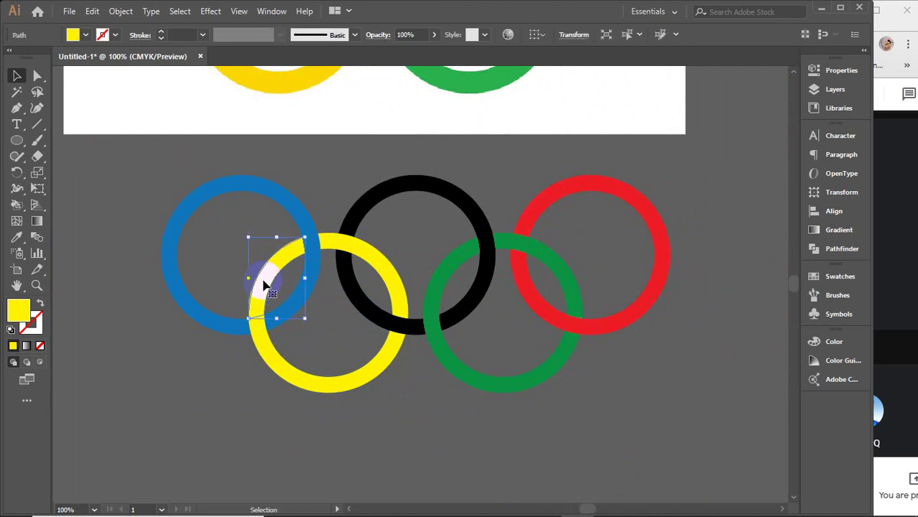
{"action": "left_click", "coordinate": [259, 328], "text": "shift"}
{"action": "left_click", "coordinate": [285, 370], "text": "shift"}
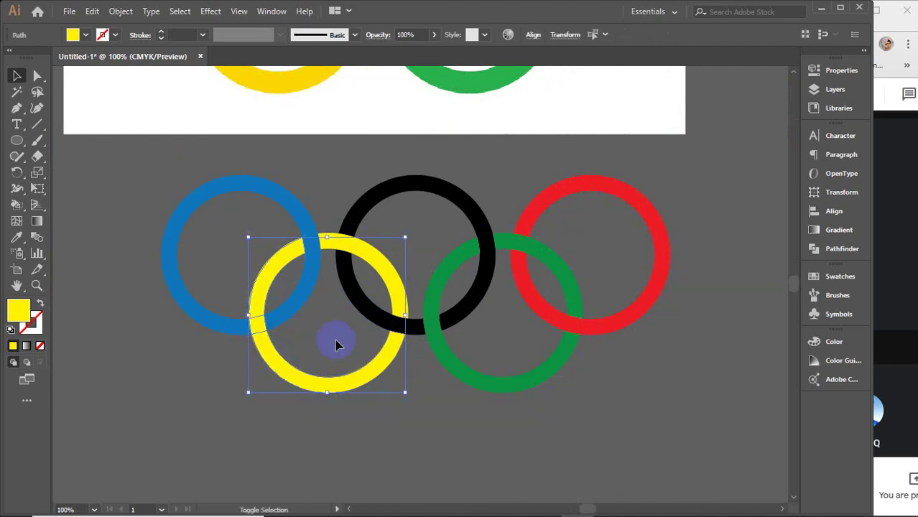
{"action": "left_click", "coordinate": [371, 256], "text": "shift"}
{"action": "left_click", "coordinate": [332, 240], "text": "shift"}
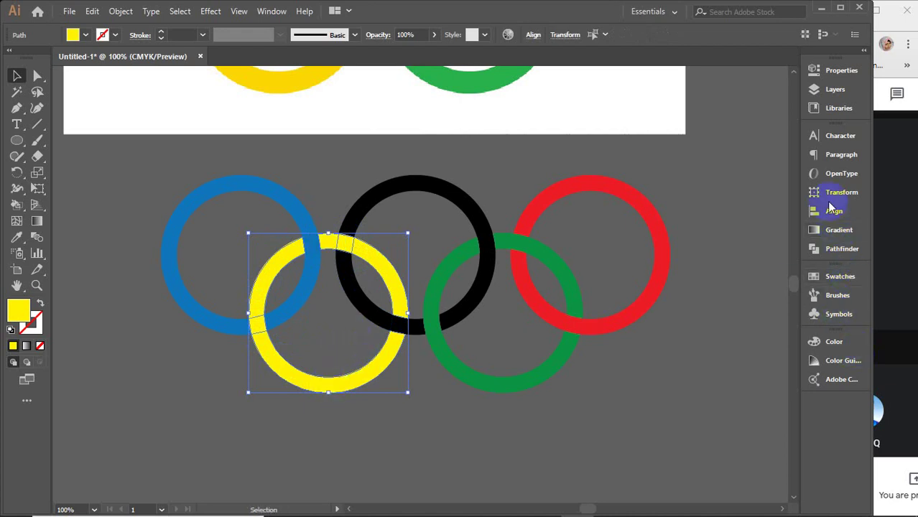
{"action": "left_click", "coordinate": [835, 252]}
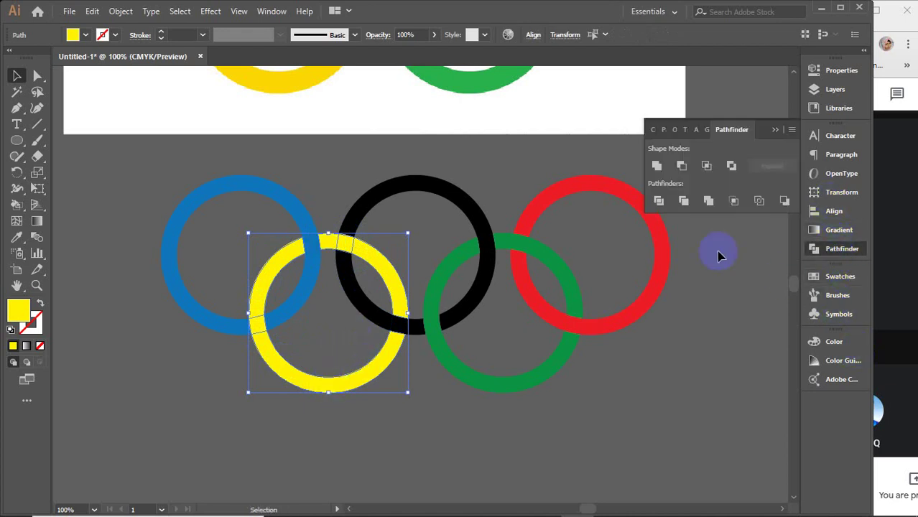
{"action": "left_click", "coordinate": [656, 167], "text": "alt"}
{"action": "left_click", "coordinate": [760, 168]}
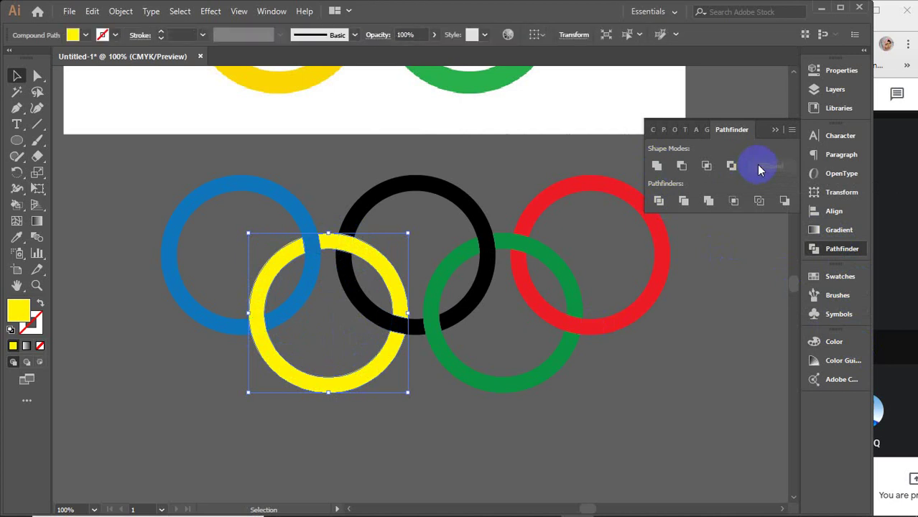
{"action": "left_click", "coordinate": [341, 449]}
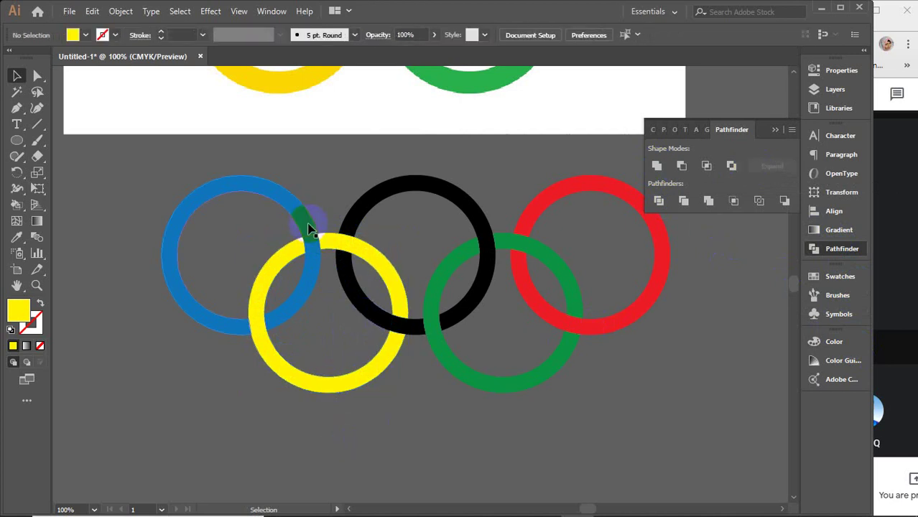
Cut the top overlap piece out of the blue ring with Minus Front and expand it.
{"action": "left_click", "coordinate": [264, 198]}
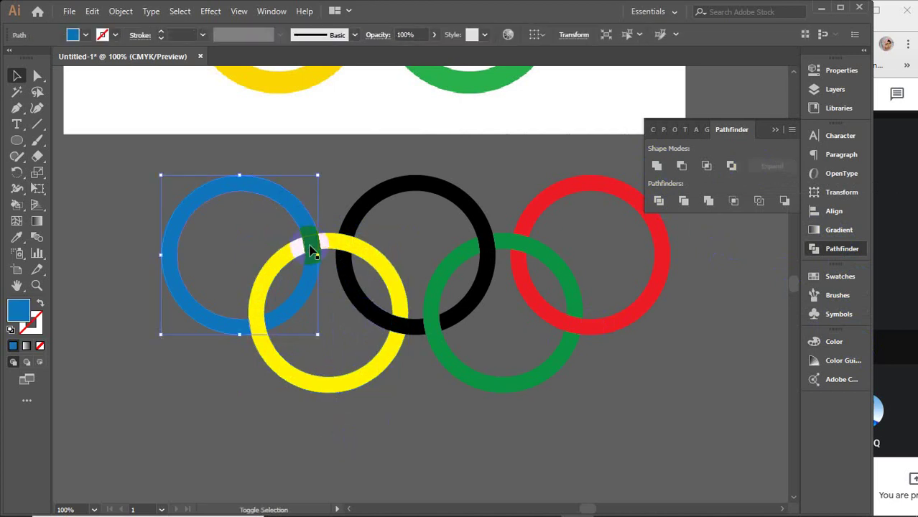
{"action": "left_click", "coordinate": [310, 249]}
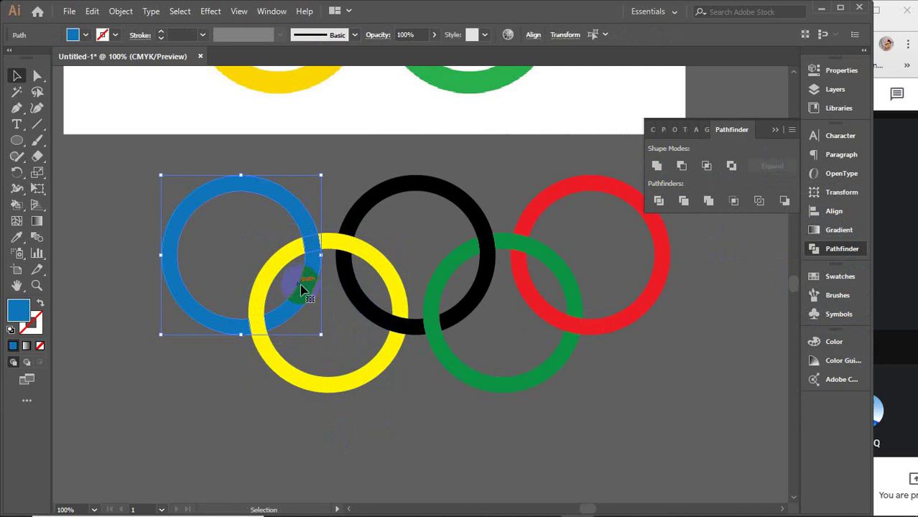
{"action": "left_click", "coordinate": [683, 167]}
{"action": "left_click", "coordinate": [771, 166]}
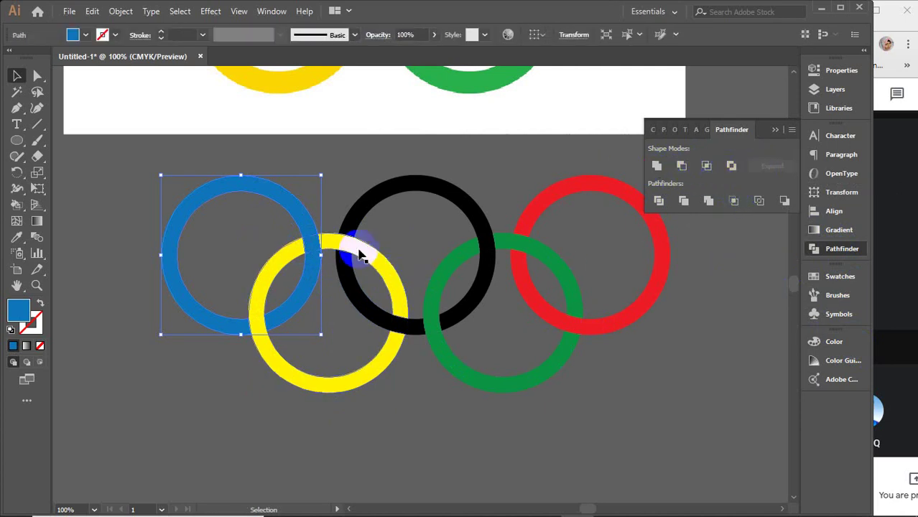
{"action": "left_click", "coordinate": [360, 214]}
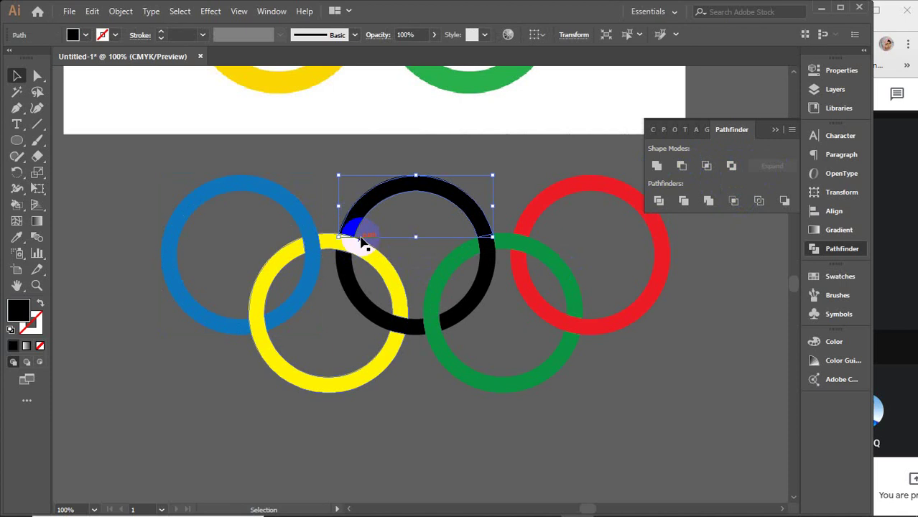
Combine the black ring's pieces into one expanded black ring path.
{"action": "left_click", "coordinate": [407, 327], "text": "shift"}
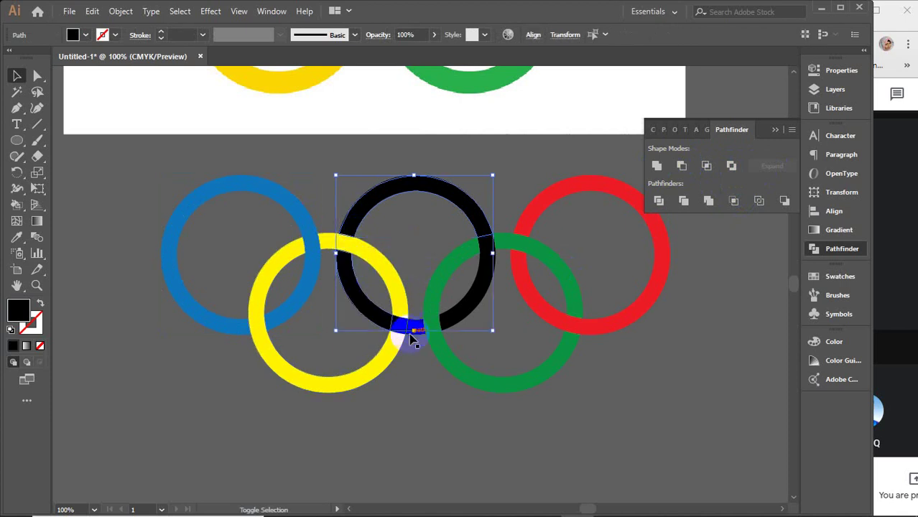
{"action": "left_click", "coordinate": [463, 311], "text": "shift"}
{"action": "left_click", "coordinate": [493, 249], "text": "shift"}
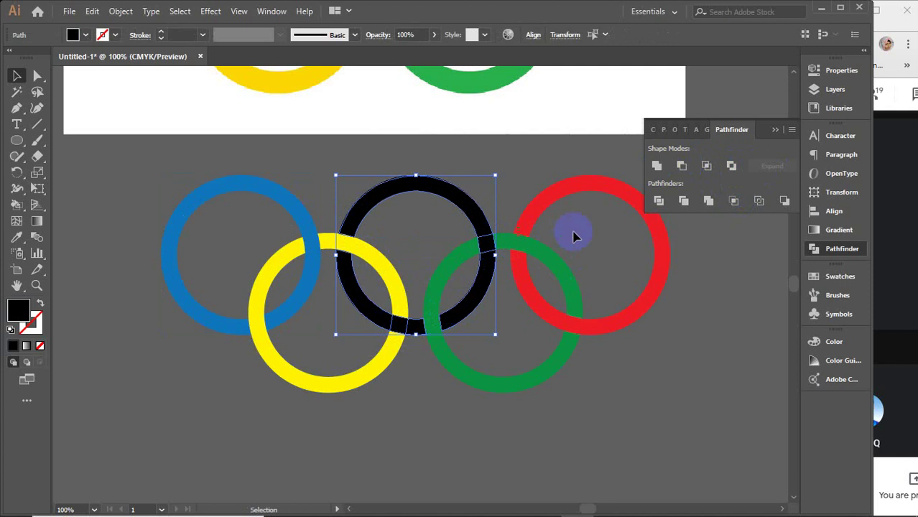
{"action": "left_click", "coordinate": [657, 201]}
{"action": "left_click", "coordinate": [657, 166]}
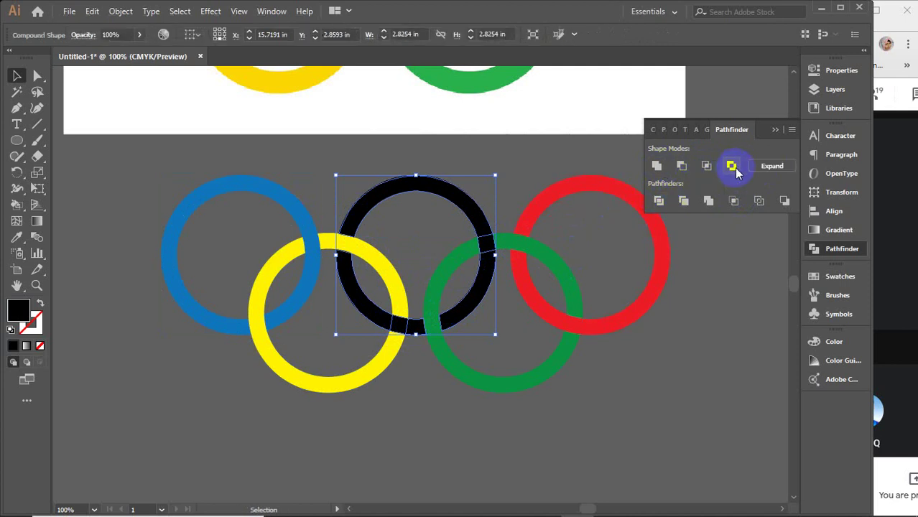
Trim the overlap pieces out of the green ring with Minus Front and expand it.
{"action": "left_click", "coordinate": [449, 274]}
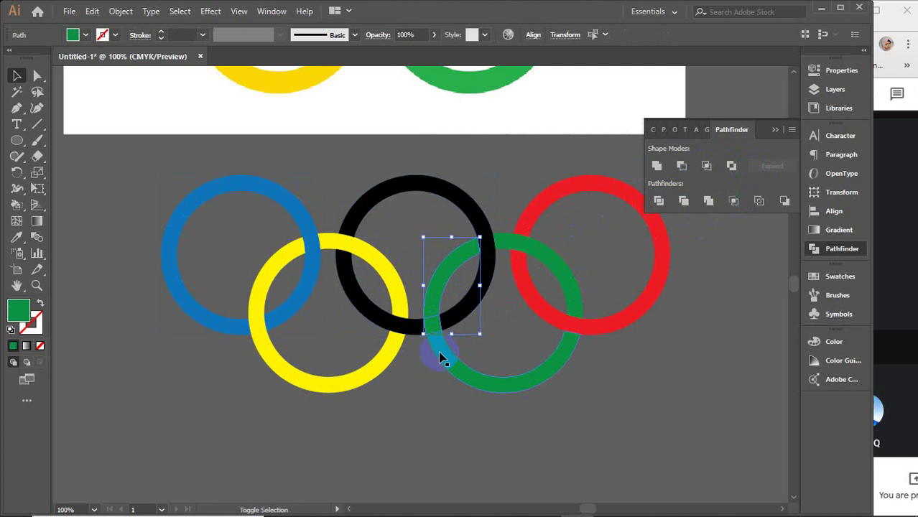
{"action": "left_click", "coordinate": [500, 357]}
{"action": "left_click_drag", "start_coordinate": [579, 314], "coordinate": [582, 314]}
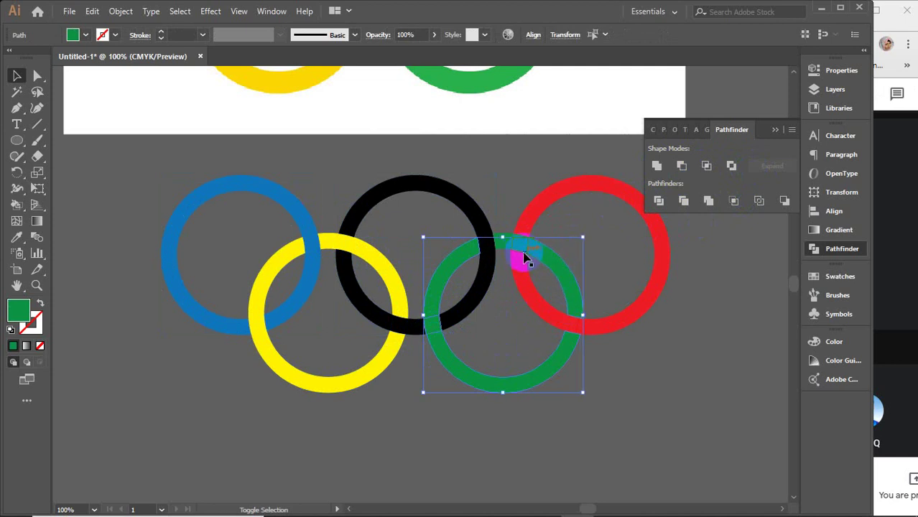
{"action": "left_click_drag", "start_coordinate": [502, 237], "coordinate": [502, 233]}
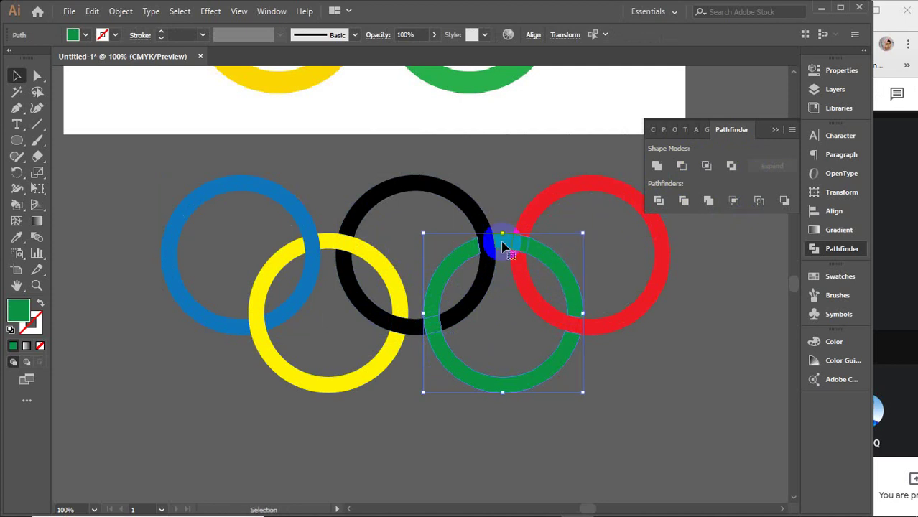
{"action": "left_click", "coordinate": [682, 167]}
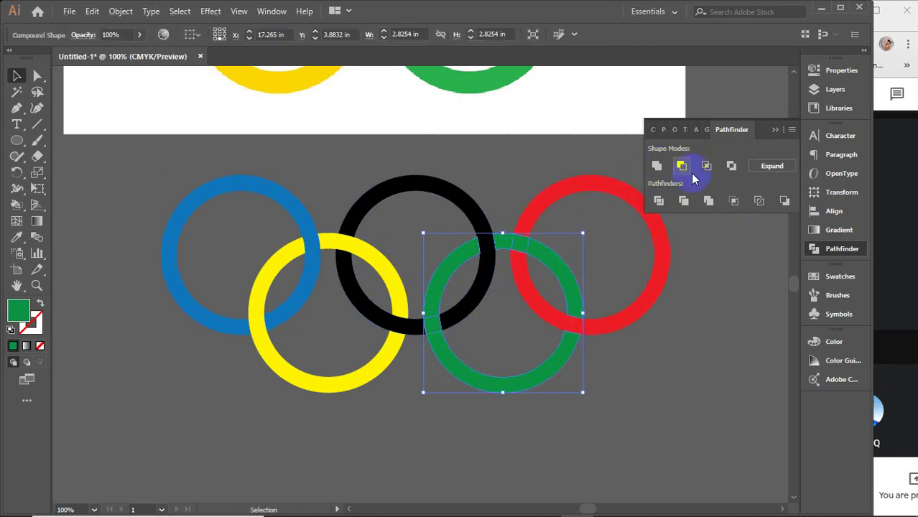
{"action": "left_click", "coordinate": [759, 172]}
Unite the red ring with its two overlap pieces and expand it.
{"action": "left_click", "coordinate": [544, 207]}
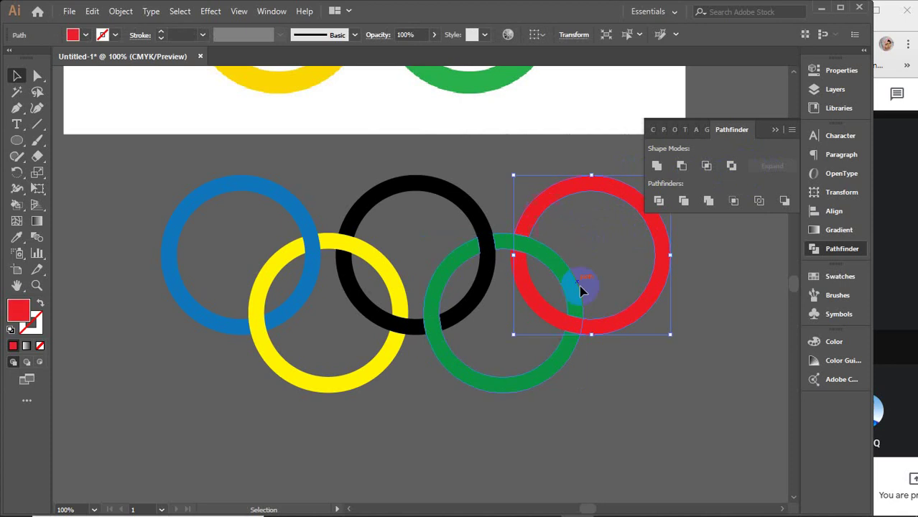
{"action": "left_click", "coordinate": [575, 327], "text": "shift"}
{"action": "left_click", "coordinate": [543, 313], "text": "shift"}
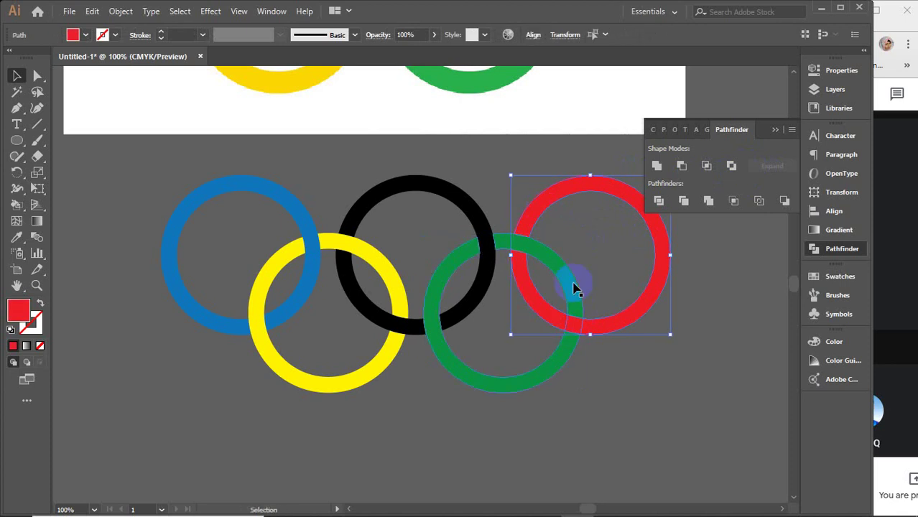
{"action": "left_click", "coordinate": [656, 166]}
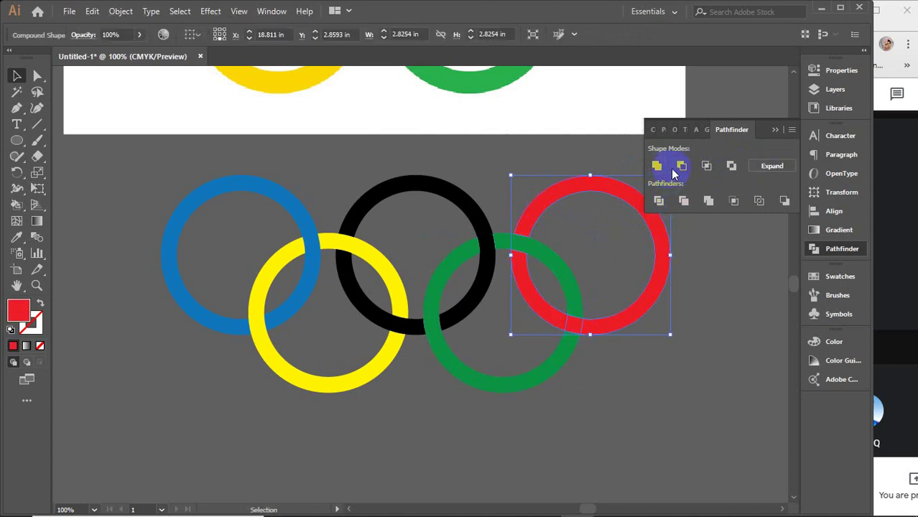
{"action": "left_click", "coordinate": [762, 168]}
{"action": "left_click", "coordinate": [775, 131]}
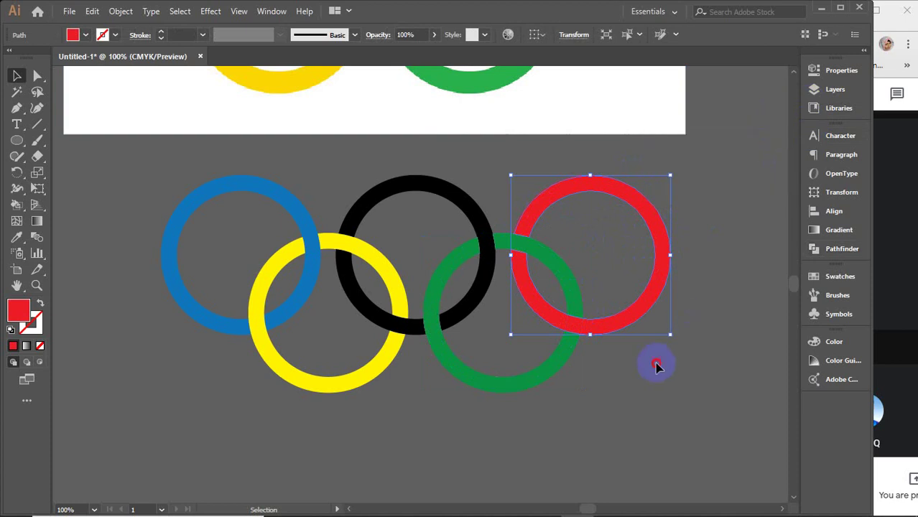
{"action": "left_click", "coordinate": [632, 362]}
{"action": "left_click_drag", "start_coordinate": [614, 327], "coordinate": [718, 301]}
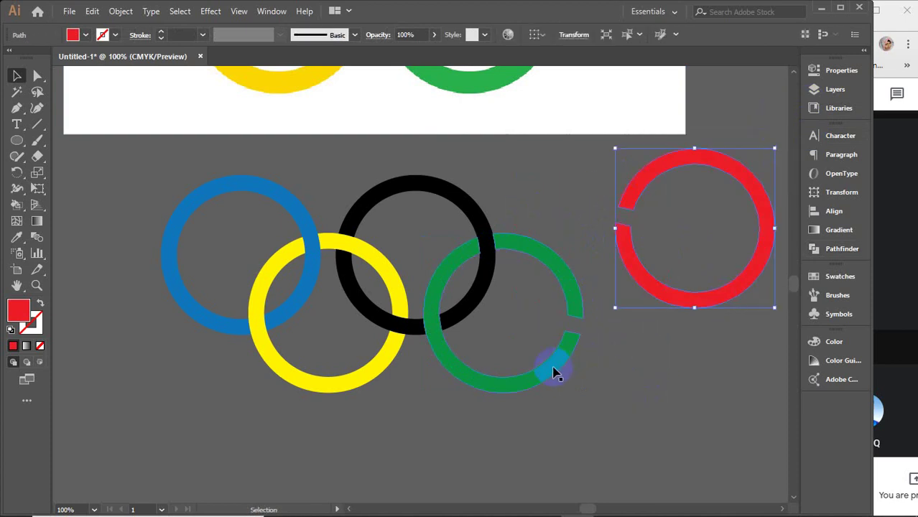
{"action": "left_click_drag", "start_coordinate": [553, 369], "coordinate": [546, 419]}
{"action": "left_click_drag", "start_coordinate": [363, 378], "coordinate": [343, 449]}
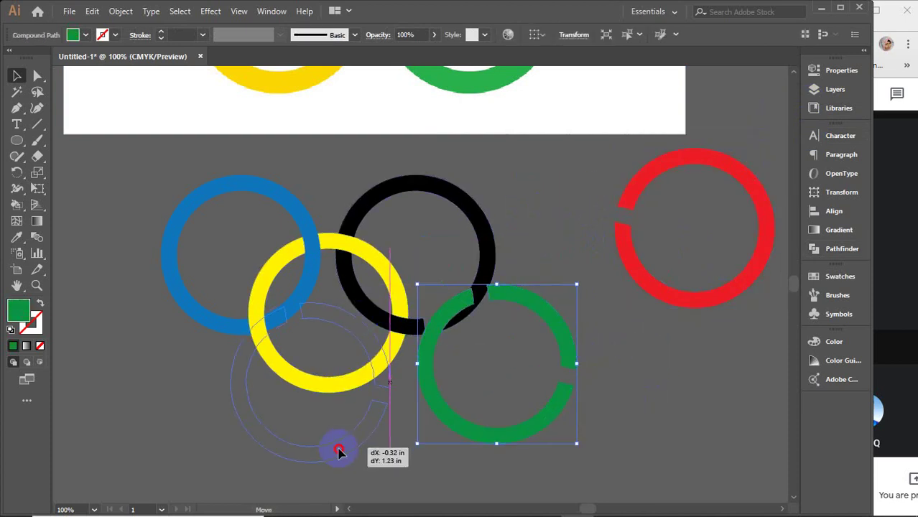
{"action": "left_click_drag", "start_coordinate": [464, 204], "coordinate": [500, 181]}
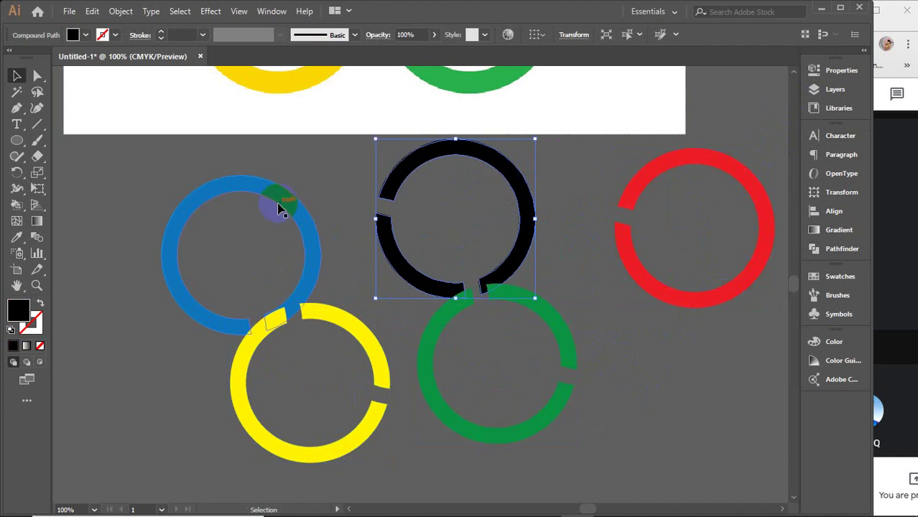
{"action": "left_click_drag", "start_coordinate": [281, 201], "coordinate": [302, 156]}
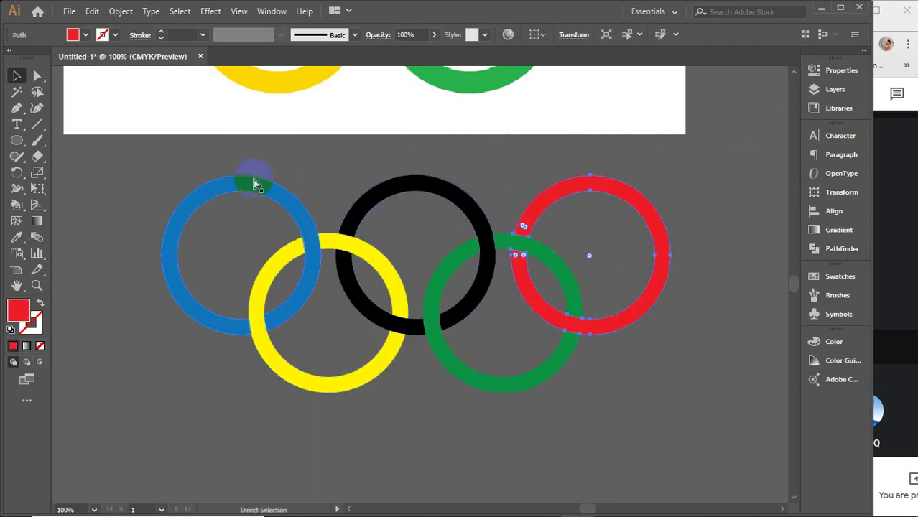
{"action": "key", "text": "v"}
{"action": "left_click", "coordinate": [179, 184]}
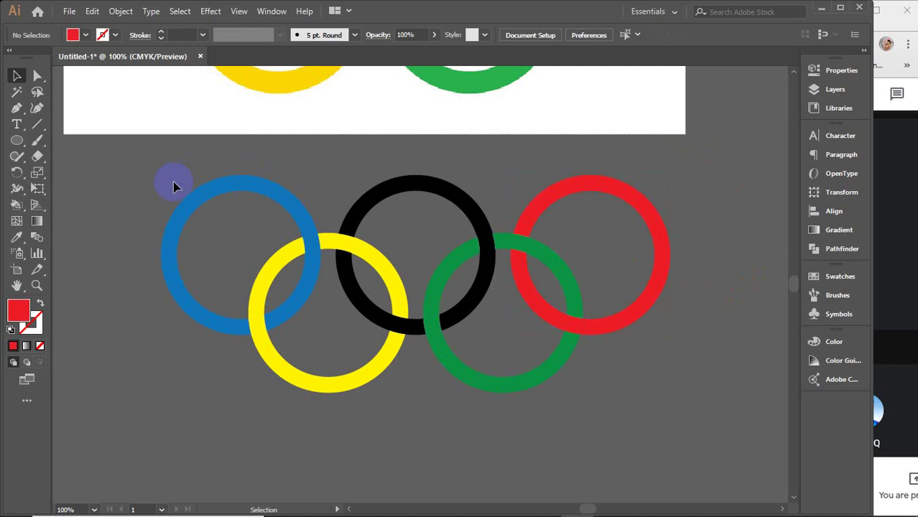
Marquee-select all five rebuilt rings, reselecting them after zooming out.
{"action": "left_click_drag", "start_coordinate": [143, 156], "coordinate": [701, 437]}
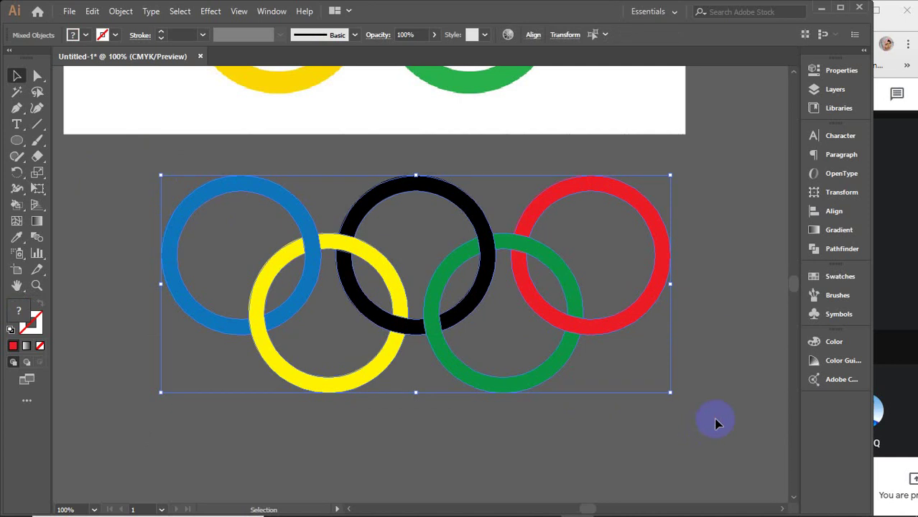
{"action": "scroll", "coordinate": [532, 372], "scroll_direction": "down", "scroll_amount": 2}
{"action": "scroll", "coordinate": [528, 370], "scroll_direction": "down", "scroll_amount": 2}
{"action": "scroll", "coordinate": [529, 373], "scroll_direction": "down", "scroll_amount": 3}
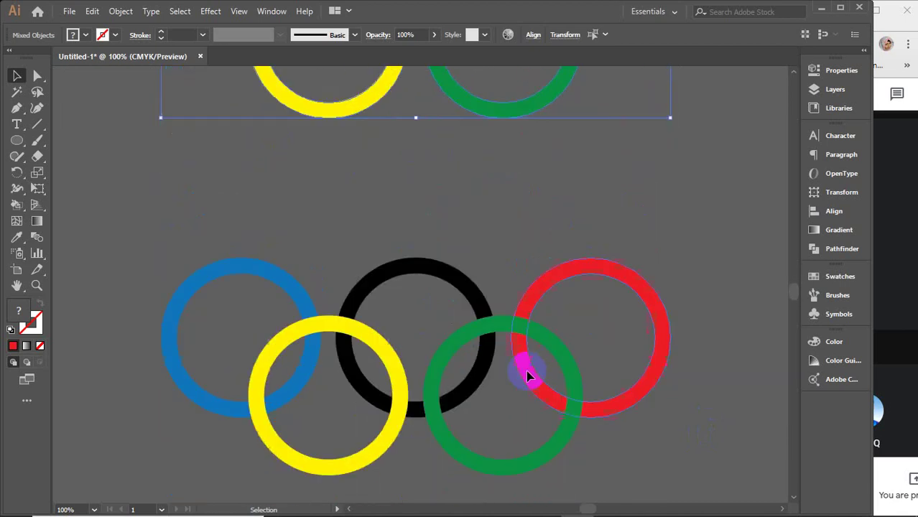
{"action": "scroll", "coordinate": [528, 375], "scroll_direction": "down", "scroll_amount": 1}
{"action": "mouse_move", "coordinate": [138, 184]}
{"action": "left_mouse_down"}
{"action": "mouse_move", "coordinate": [416, 314]}
{"action": "mouse_move", "coordinate": [645, 443]}
{"action": "left_mouse_up"}
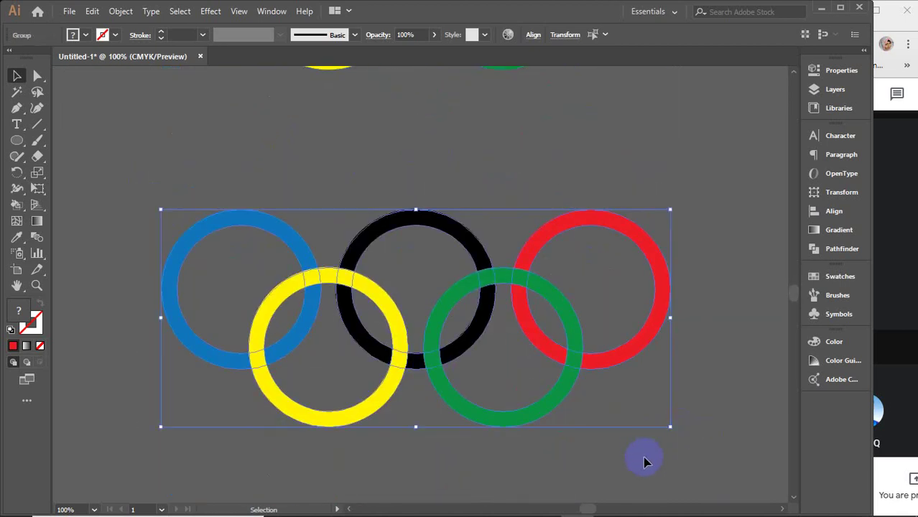
With Shape Builder and the swatches, paint the lower blue–yellow overlap blue.
{"action": "left_click", "coordinate": [837, 278]}
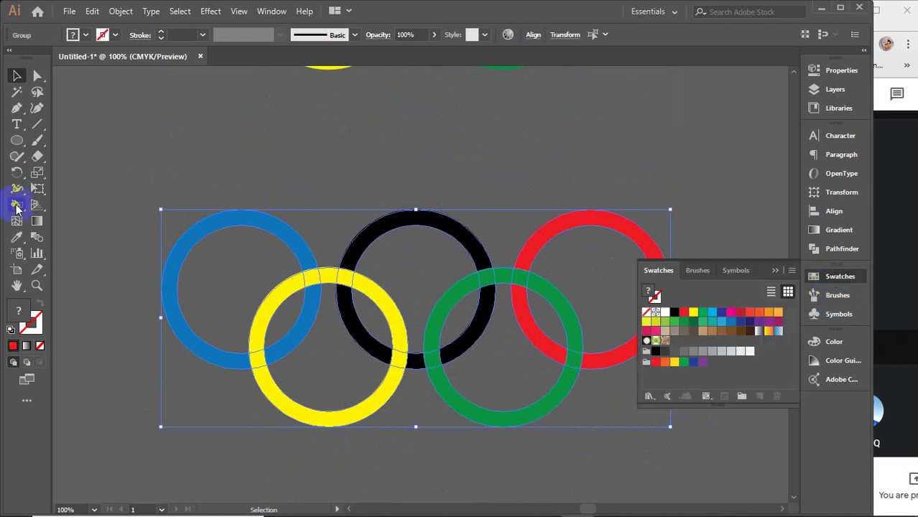
{"action": "left_click_drag", "start_coordinate": [13, 209], "coordinate": [81, 208]}
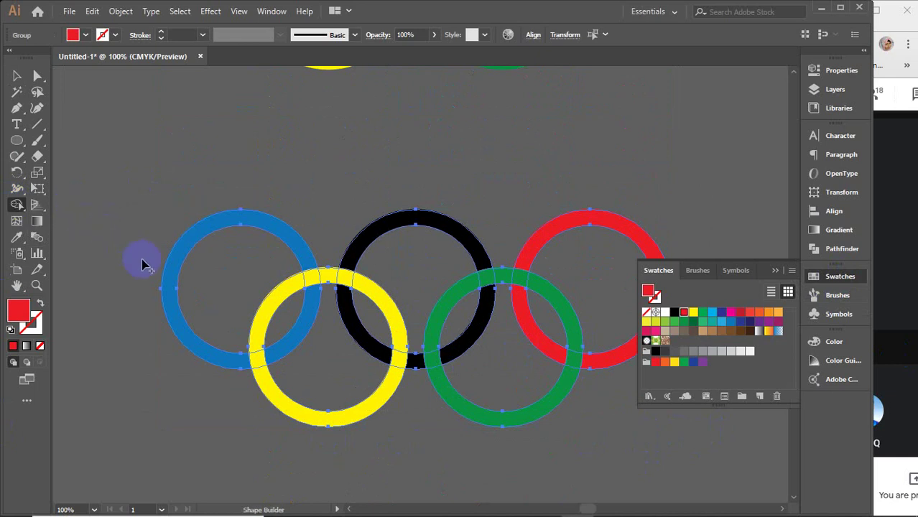
{"action": "left_click_drag", "start_coordinate": [142, 264], "coordinate": [181, 253]}
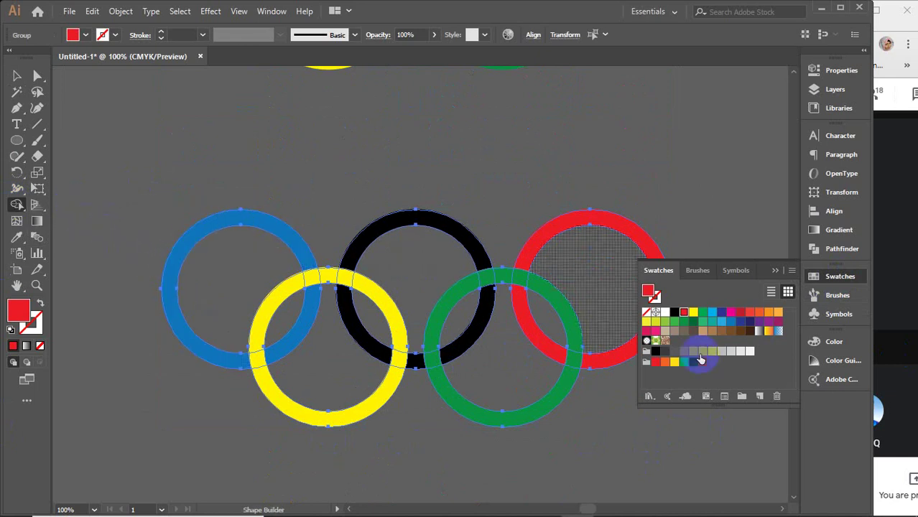
{"action": "left_click", "coordinate": [728, 327]}
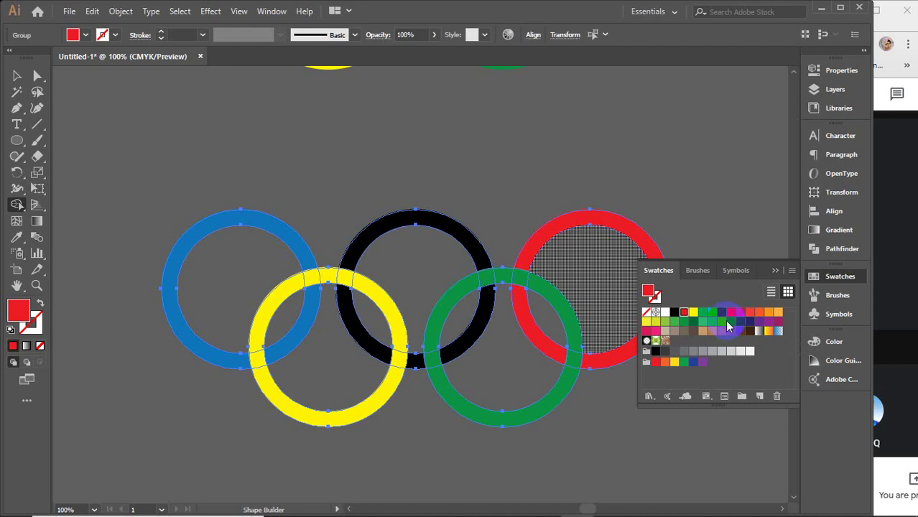
{"action": "mouse_move", "coordinate": [133, 337]}
{"action": "left_mouse_down"}
{"action": "mouse_move", "coordinate": [212, 366]}
{"action": "mouse_move", "coordinate": [305, 263]}
{"action": "mouse_move", "coordinate": [313, 301]}
{"action": "left_mouse_up"}
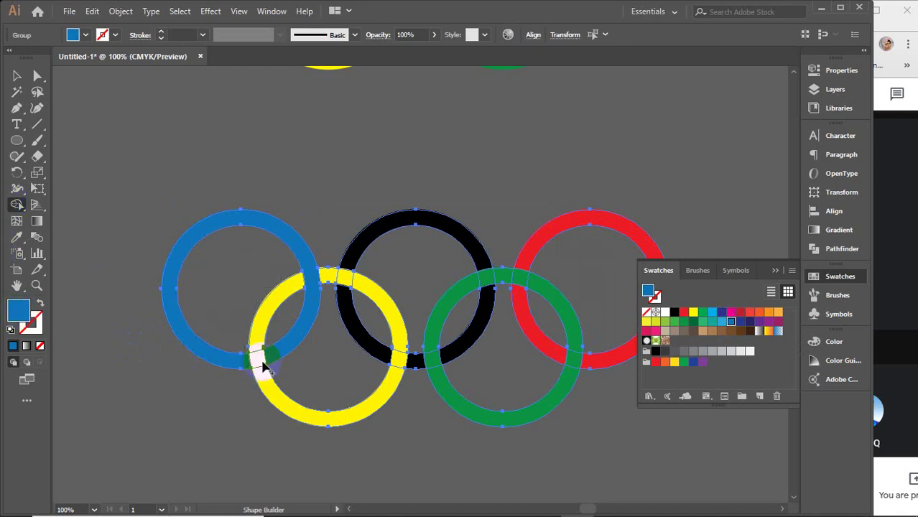
Paint the yellow arc and top yellow–black overlap yellow, and two crossing segments black.
{"action": "left_click", "coordinate": [693, 312]}
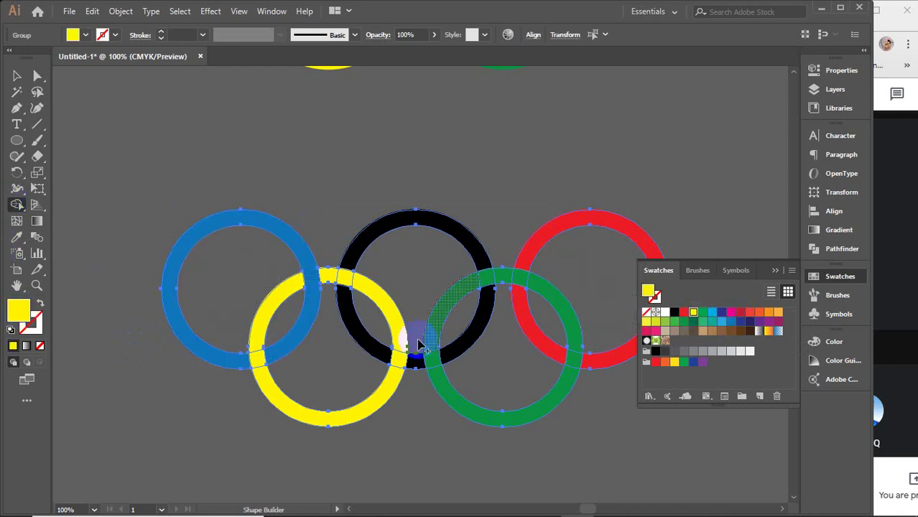
{"action": "left_click_drag", "start_coordinate": [255, 352], "coordinate": [261, 372]}
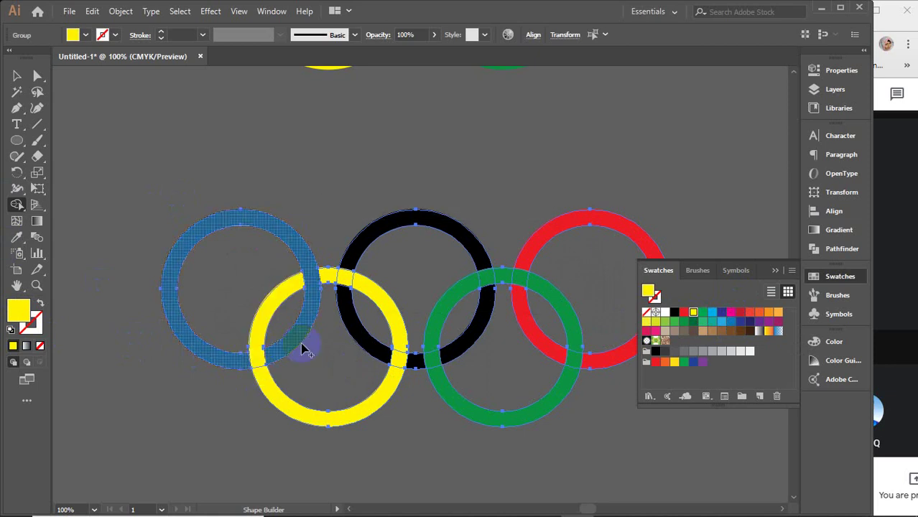
{"action": "left_click_drag", "start_coordinate": [338, 273], "coordinate": [362, 287]}
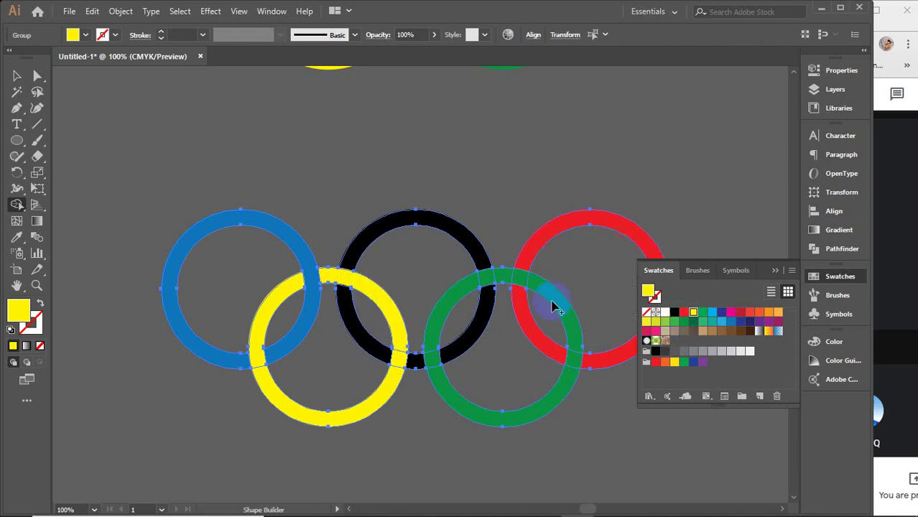
{"action": "left_click", "coordinate": [674, 312]}
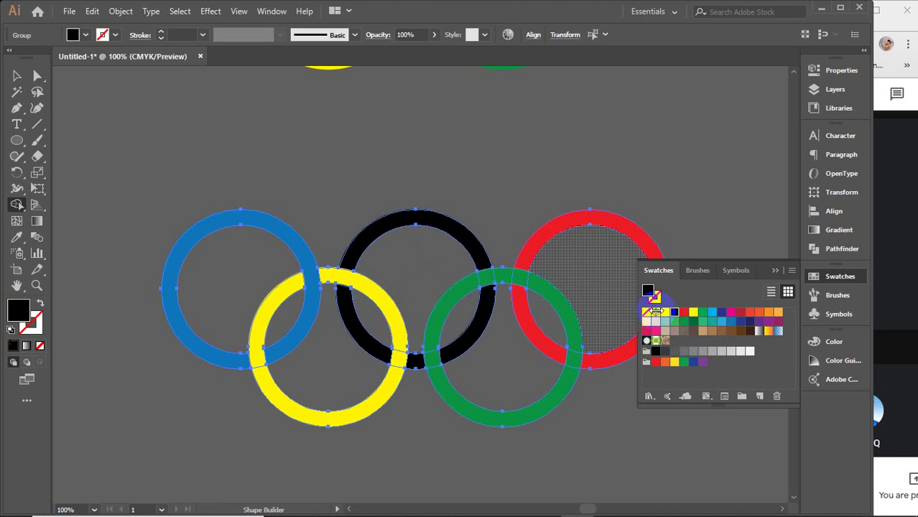
{"action": "mouse_move", "coordinate": [343, 287]}
{"action": "left_mouse_down"}
{"action": "mouse_move", "coordinate": [380, 354]}
{"action": "mouse_move", "coordinate": [413, 360]}
{"action": "left_mouse_up"}
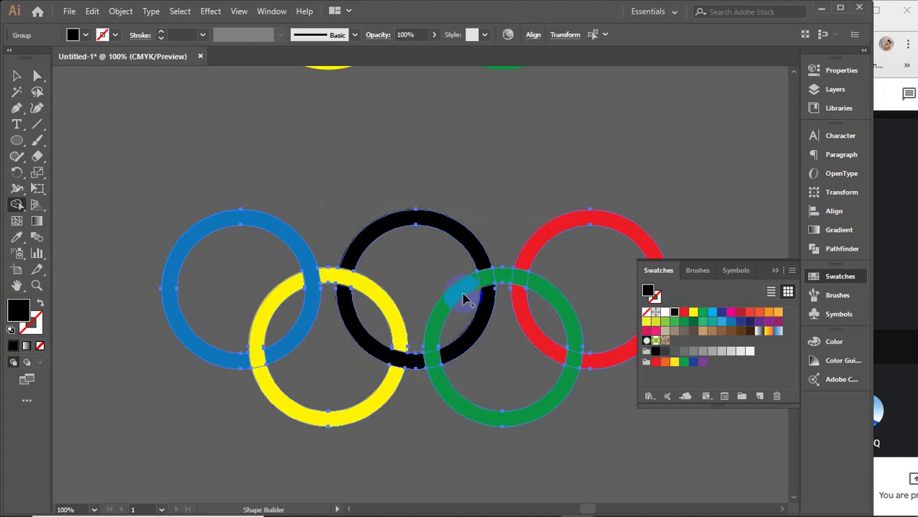
{"action": "left_click_drag", "start_coordinate": [484, 280], "coordinate": [487, 296]}
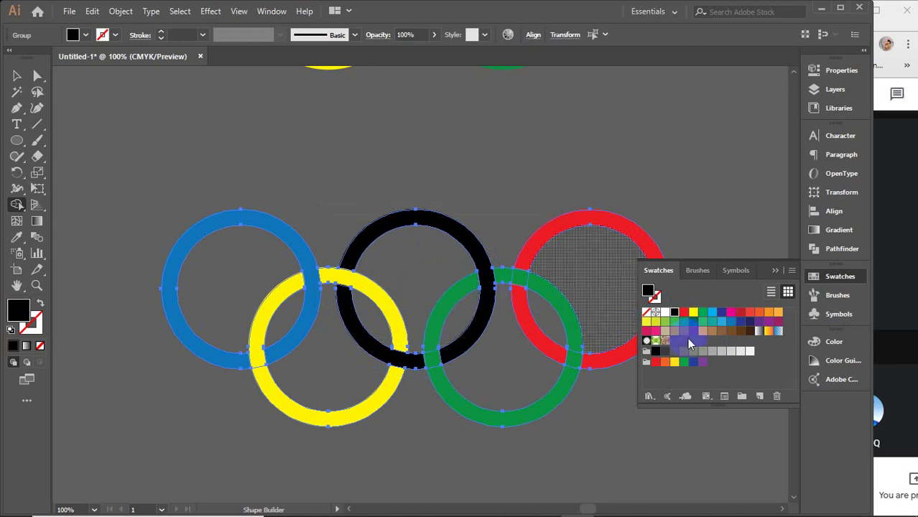
Paint two green arcs green, then merge the red and black crossing pieces into their rings.
{"action": "left_click", "coordinate": [702, 311]}
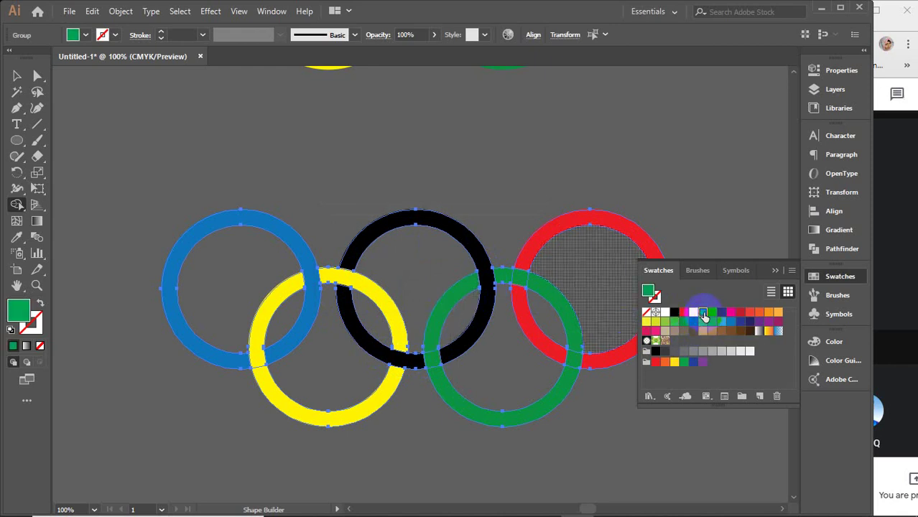
{"action": "left_click", "coordinate": [432, 346]}
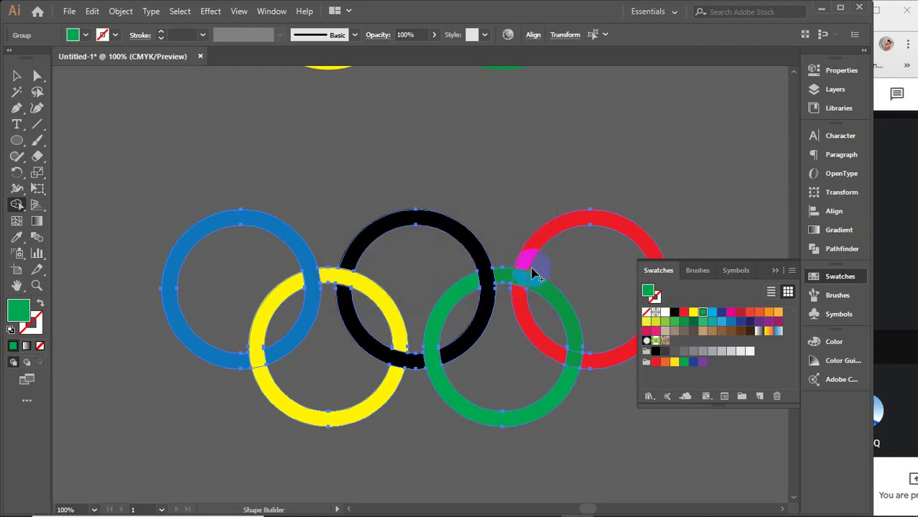
{"action": "left_click_drag", "start_coordinate": [507, 278], "coordinate": [546, 295]}
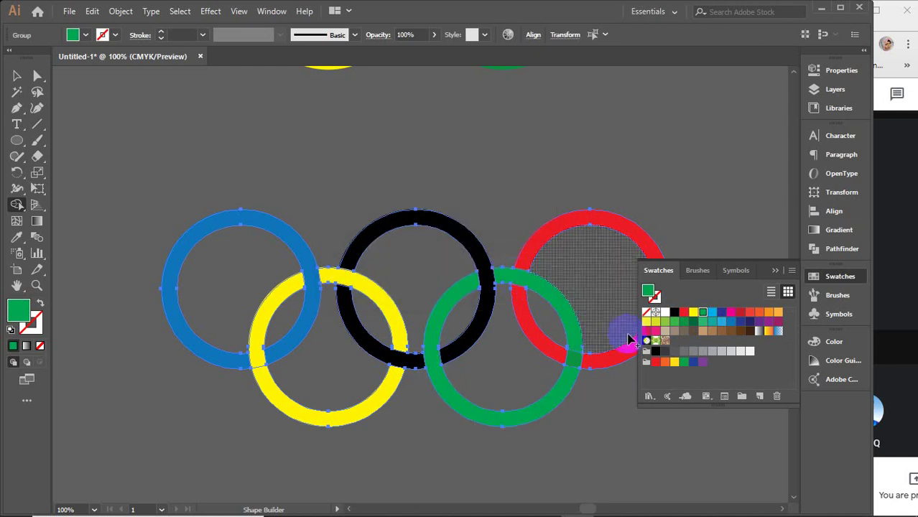
{"action": "left_click", "coordinate": [684, 313]}
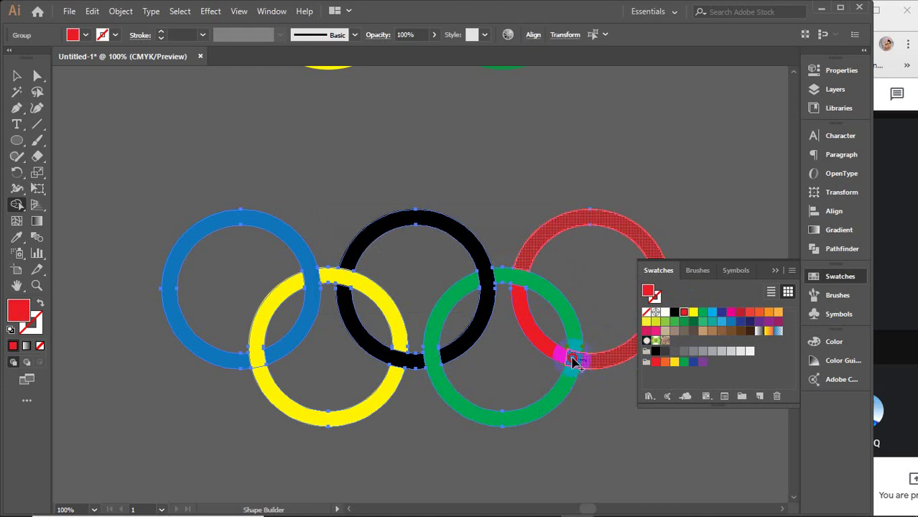
{"action": "left_click_drag", "start_coordinate": [575, 361], "coordinate": [561, 357]}
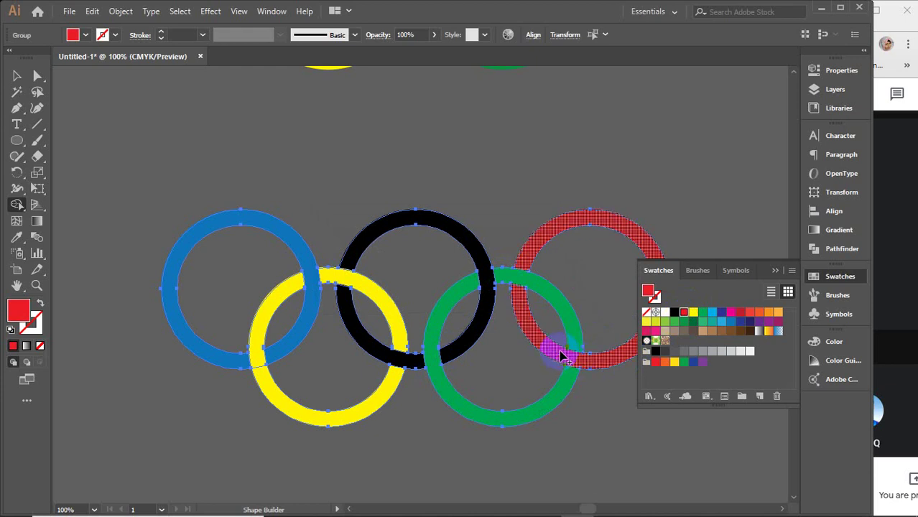
{"action": "mouse_move", "coordinate": [339, 301]}
{"action": "left_mouse_down"}
{"action": "mouse_move", "coordinate": [439, 357]}
{"action": "mouse_move", "coordinate": [482, 257]}
{"action": "left_mouse_up"}
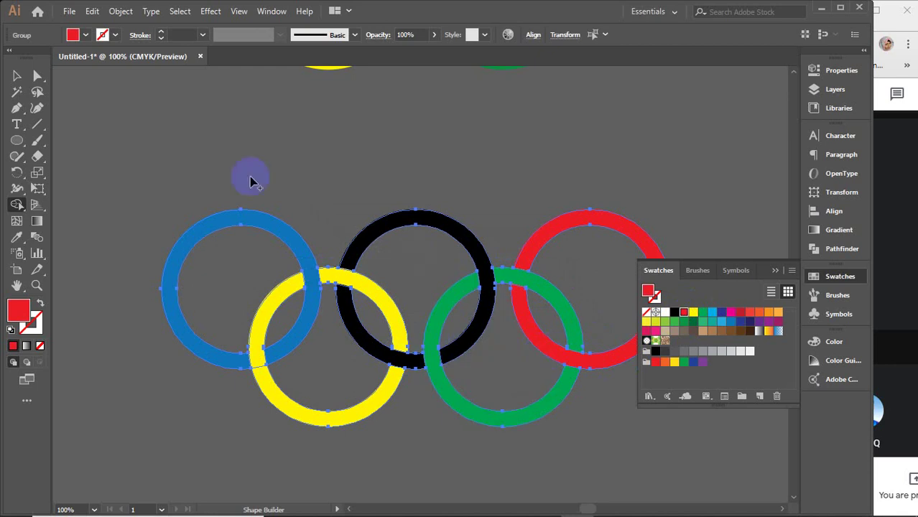
Deselect the finished rings and close the swatches panel.
{"action": "left_click", "coordinate": [17, 76]}
{"action": "left_click", "coordinate": [226, 126]}
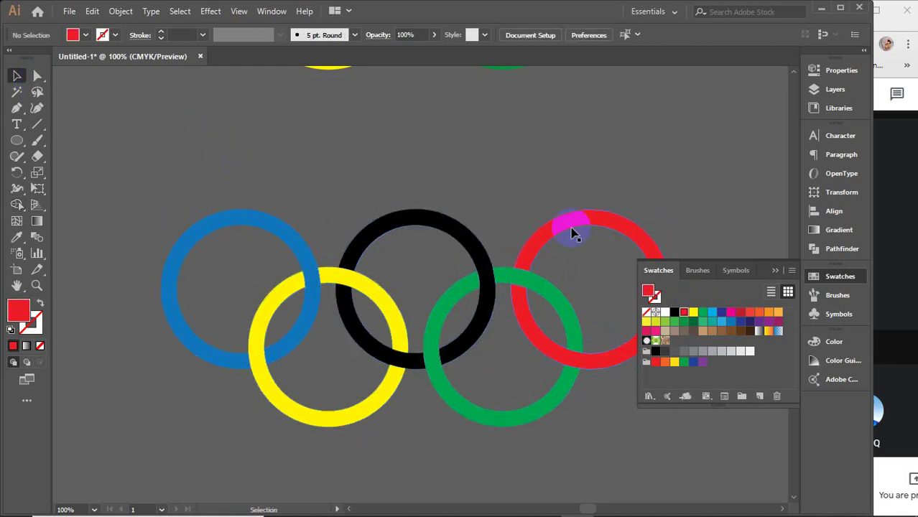
{"action": "left_click", "coordinate": [774, 273]}
Pan up to the Olympic rings, select the top and bottom ring groups, then deselect.
{"action": "scroll", "coordinate": [611, 175], "scroll_direction": "down", "scroll_amount": 1}
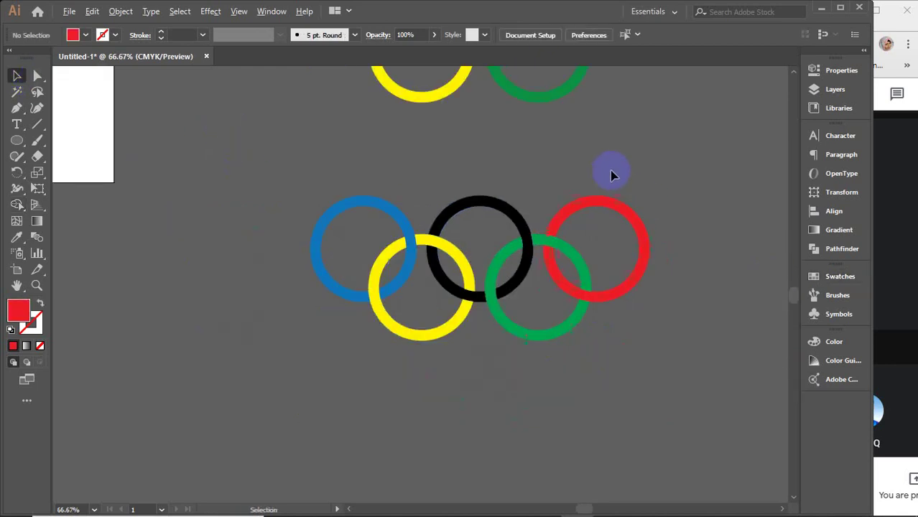
{"action": "left_click_drag", "start_coordinate": [619, 158], "coordinate": [599, 267]}
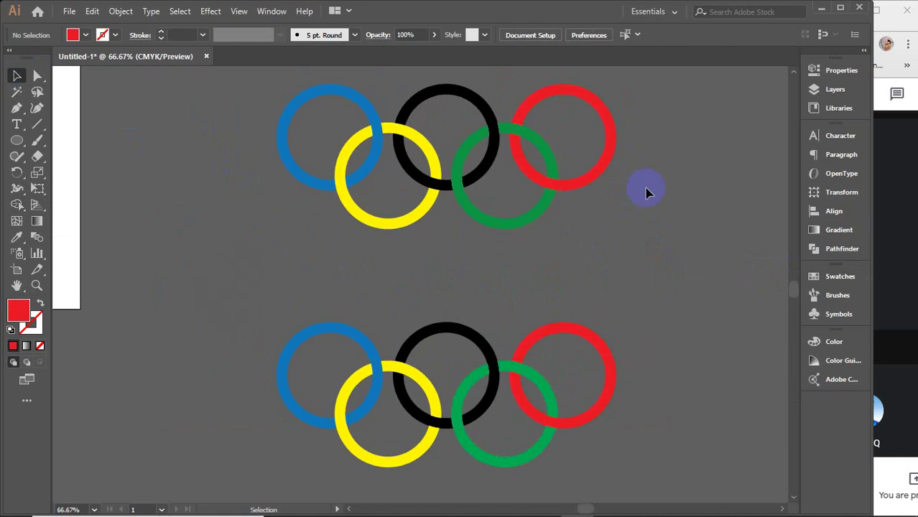
{"action": "left_click_drag", "start_coordinate": [258, 108], "coordinate": [520, 298]}
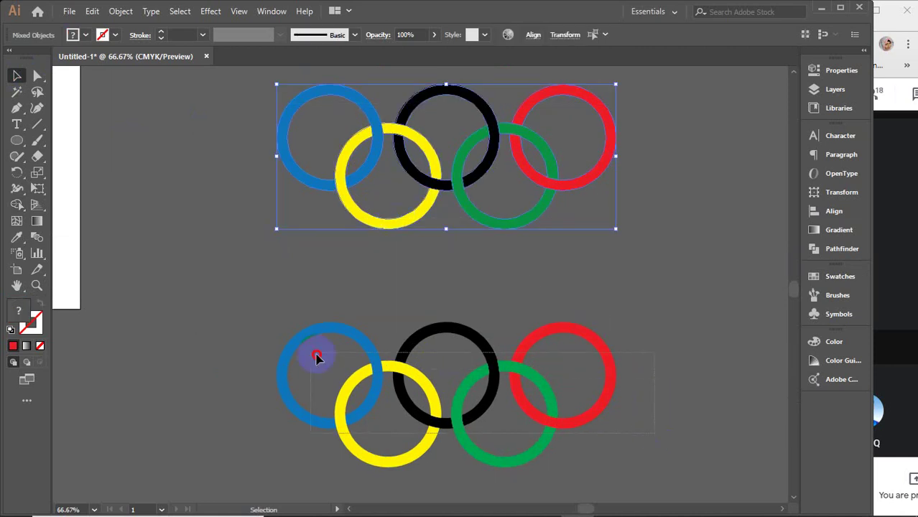
{"action": "left_click_drag", "start_coordinate": [271, 337], "coordinate": [493, 375]}
{"action": "left_click", "coordinate": [690, 299]}
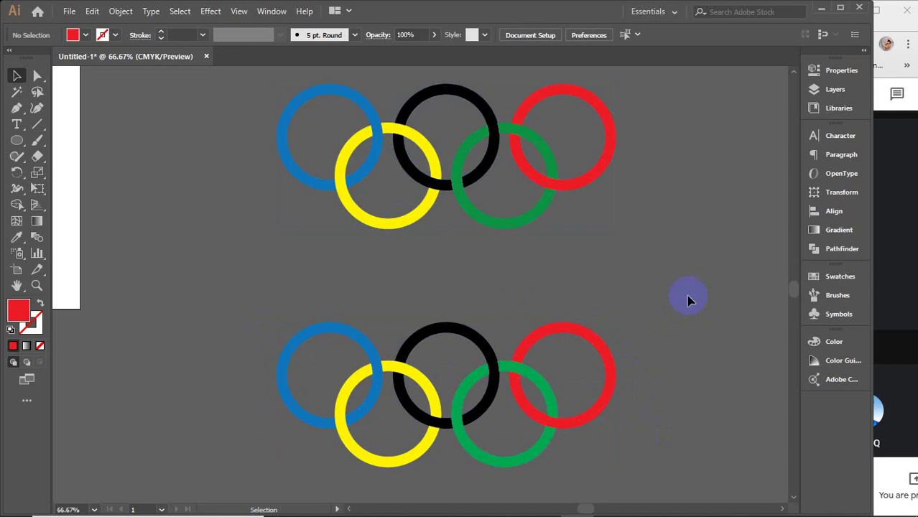
Delete the photo mosaic clip group and zoom into empty canvas.
{"action": "key", "text": "ctrl+minus"}
{"action": "key", "text": "ctrl+minus"}
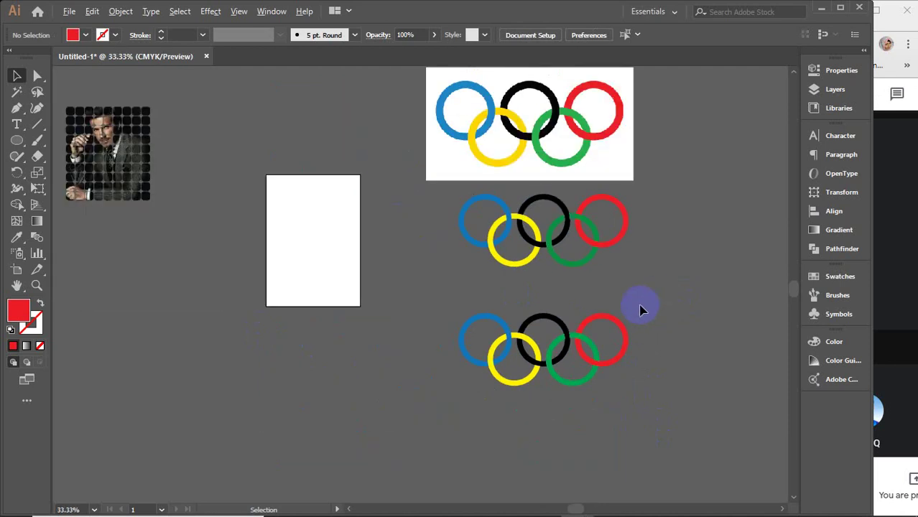
{"action": "left_click_drag", "start_coordinate": [281, 269], "coordinate": [438, 248]}
{"action": "left_click", "coordinate": [259, 121]}
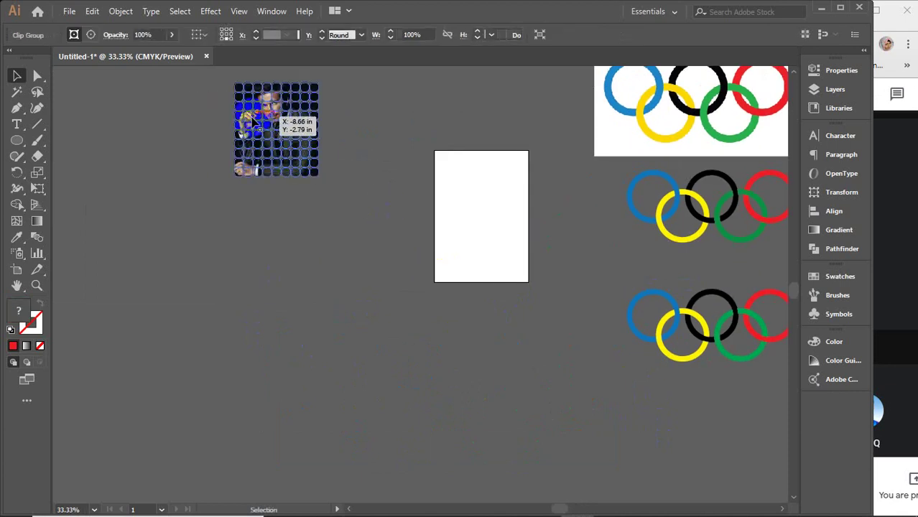
{"action": "key", "text": "Delete"}
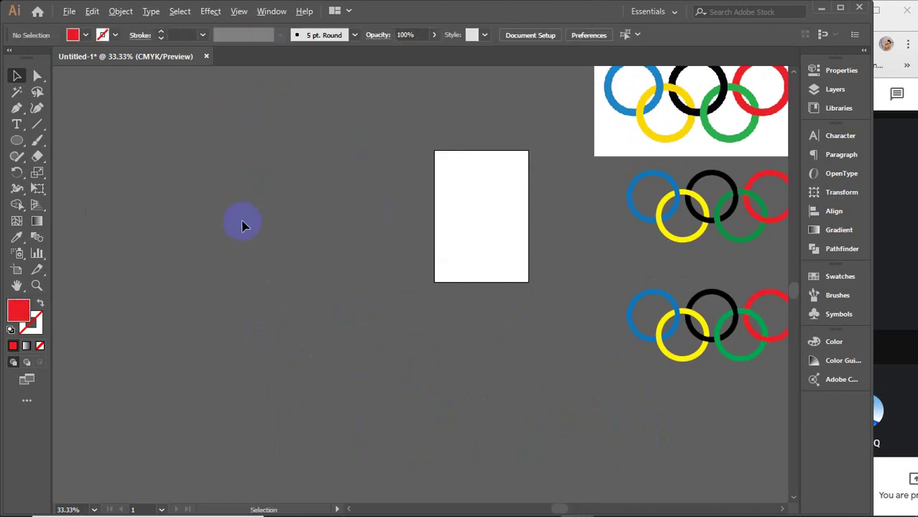
{"action": "scroll", "coordinate": [241, 226], "scroll_direction": "up", "scroll_amount": 2}
{"action": "scroll", "coordinate": [244, 223], "scroll_direction": "up", "scroll_amount": 1}
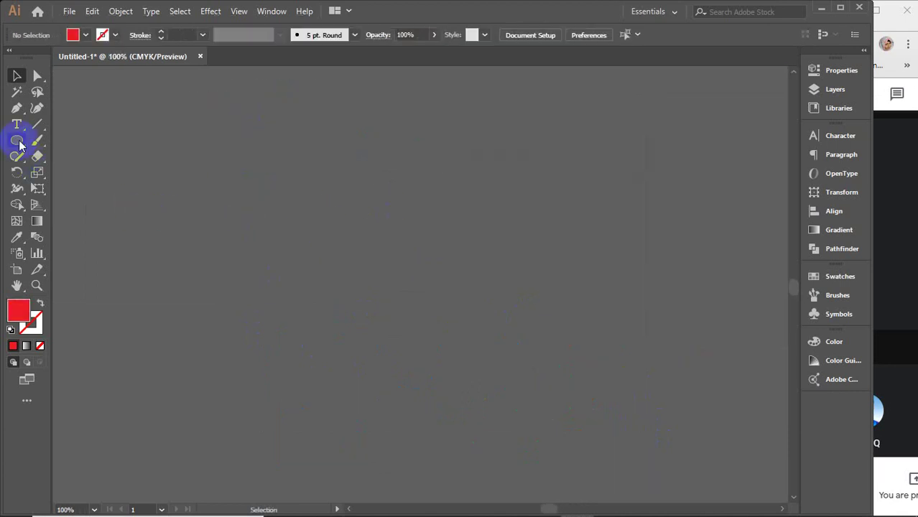
Draw a red circle about 1.84 in wide, nudge it right, and switch to Outline view.
{"action": "left_click", "coordinate": [16, 140]}
{"action": "left_click_drag", "start_coordinate": [307, 184], "coordinate": [412, 289]}
{"action": "left_click", "coordinate": [16, 76]}
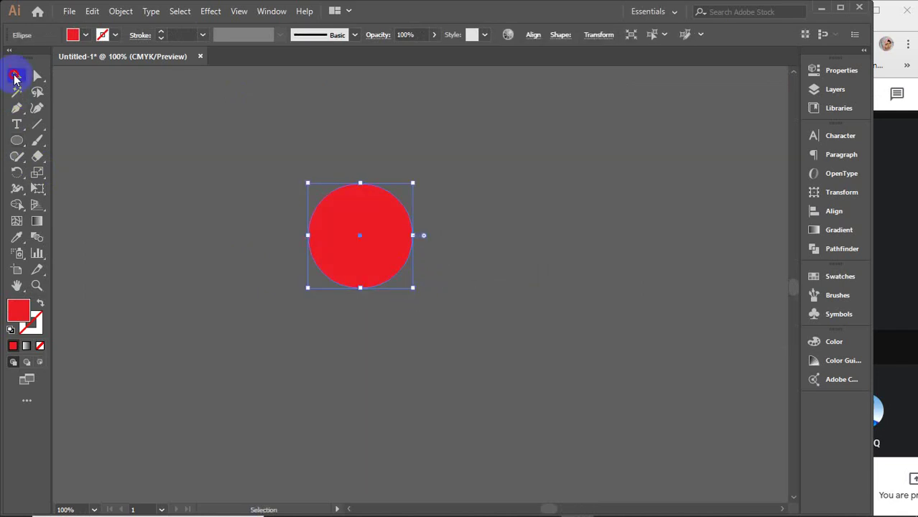
{"action": "left_click_drag", "start_coordinate": [329, 212], "coordinate": [337, 229]}
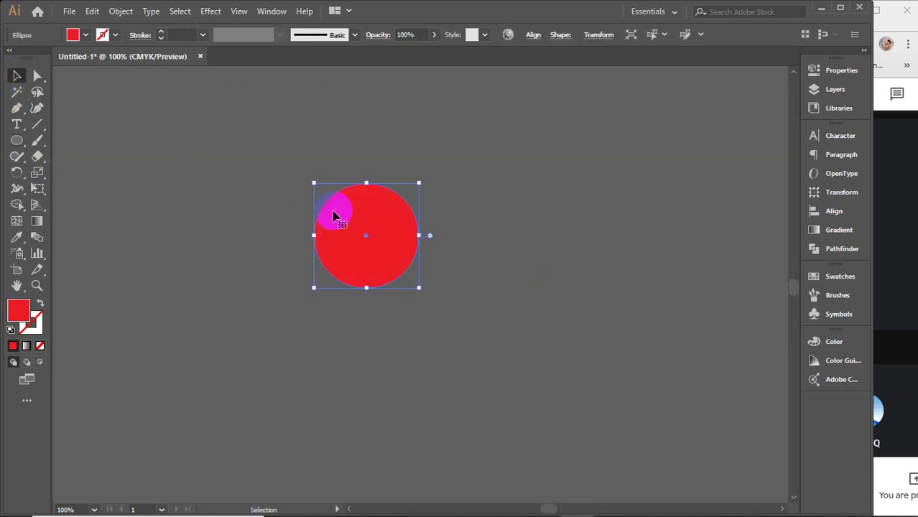
{"action": "key", "text": "ctrl"}
{"action": "key", "text": "ctrl+y"}
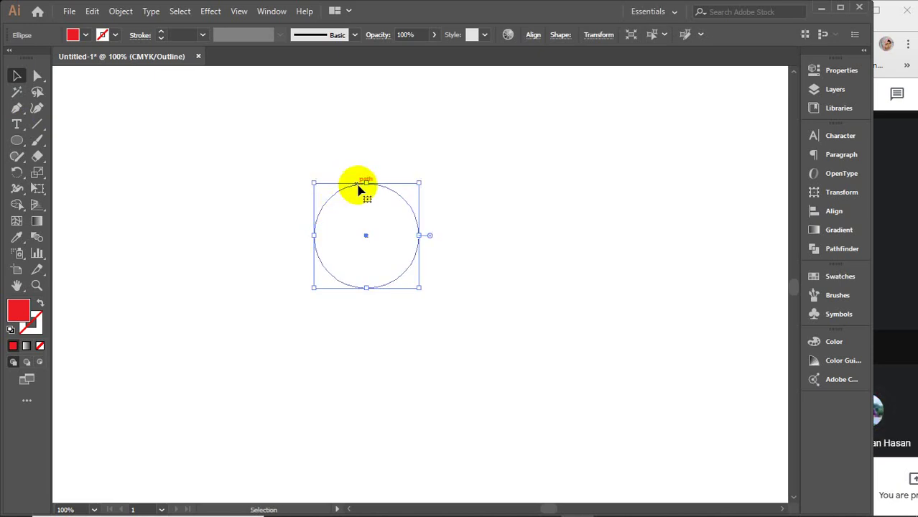
Make a copy of the circle rotated 36° (360/10) around its bottom anchor.
{"action": "left_click", "coordinate": [17, 172]}
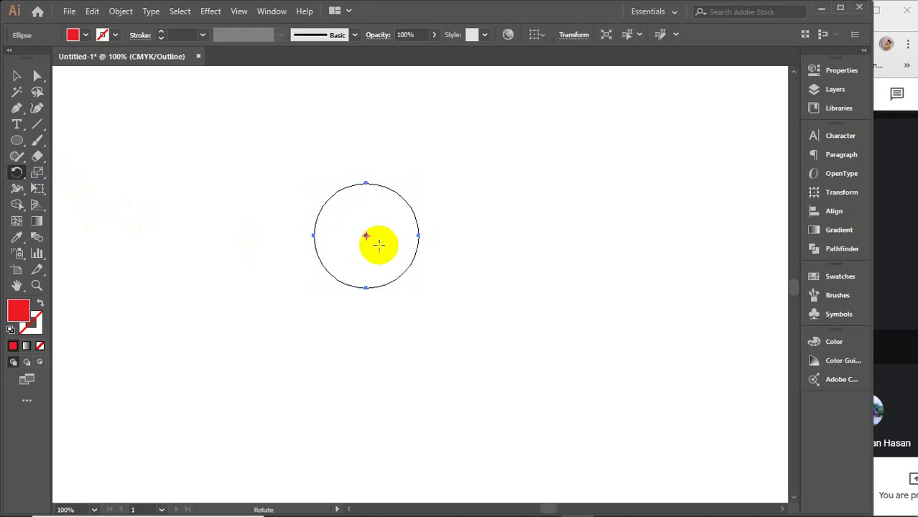
{"action": "left_click_drag", "start_coordinate": [365, 234], "coordinate": [365, 288]}
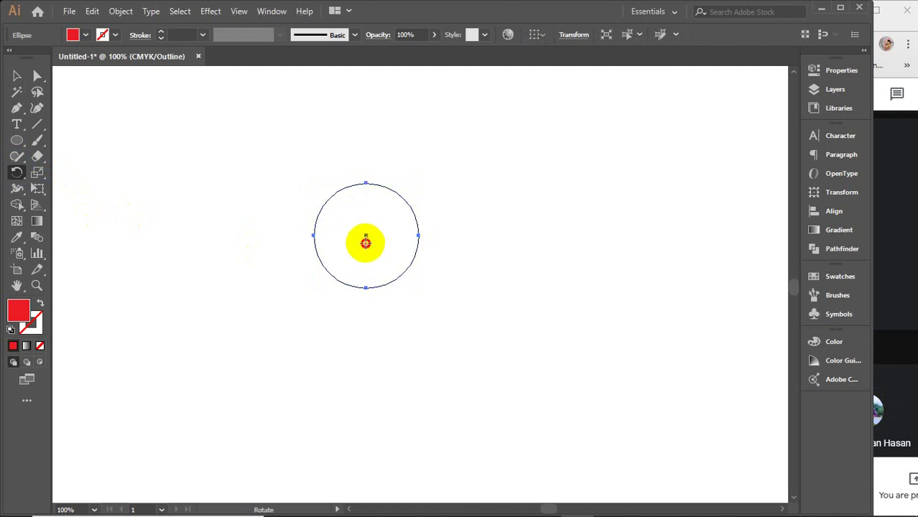
{"action": "left_click", "coordinate": [366, 288], "text": "alt"}
{"action": "type", "text": "360/10"}
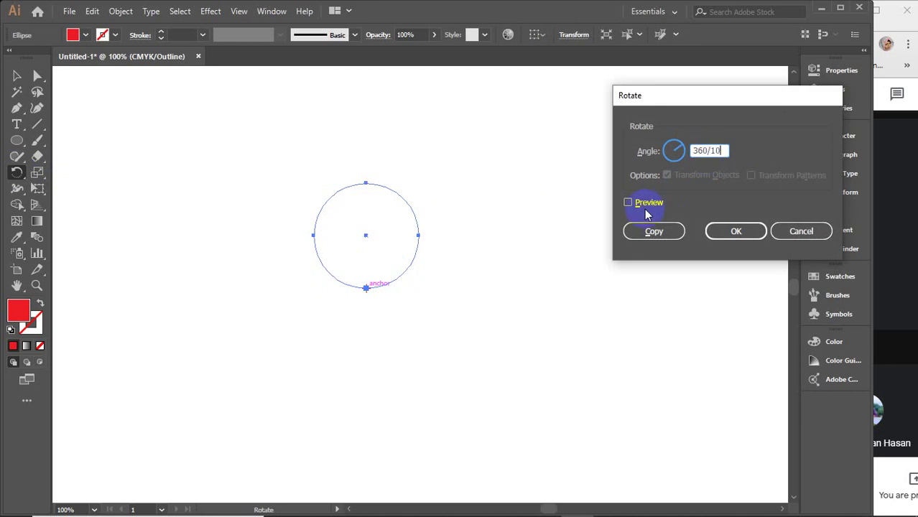
{"action": "left_click", "coordinate": [645, 209]}
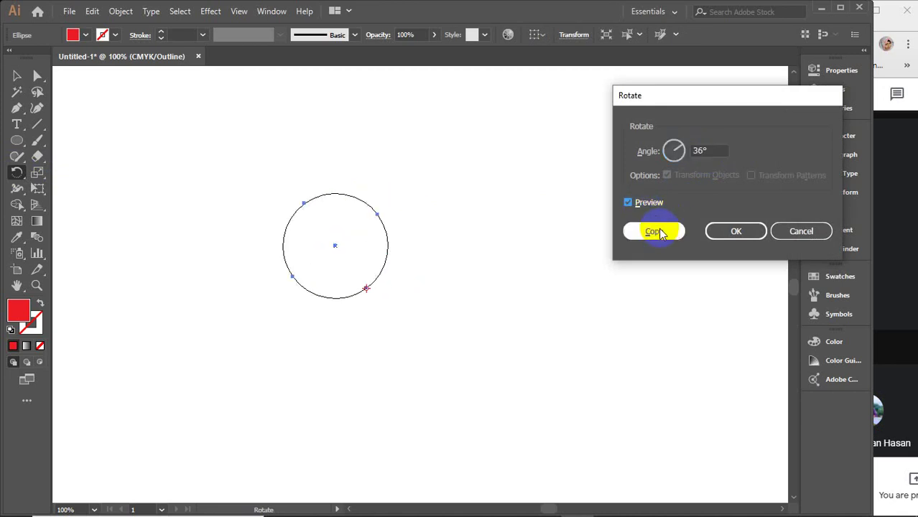
{"action": "left_click", "coordinate": [659, 232]}
Repeat the rotated copy to complete the ten-circle rosette and return to Preview.
{"action": "key", "text": "ctrl+d"}
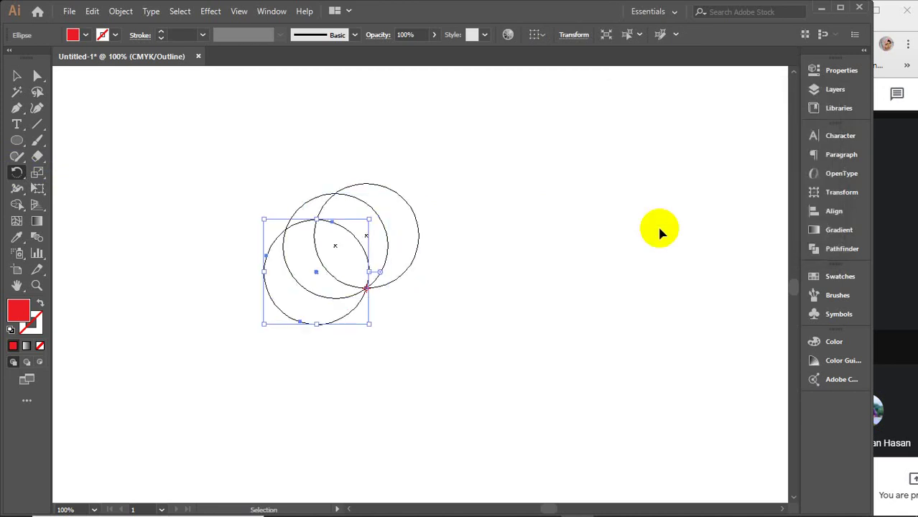
{"action": "key", "text": "ctrl+d"}
{"action": "key", "text": "ctrl+d"}
{"action": "key", "text": "ctrl+d"}
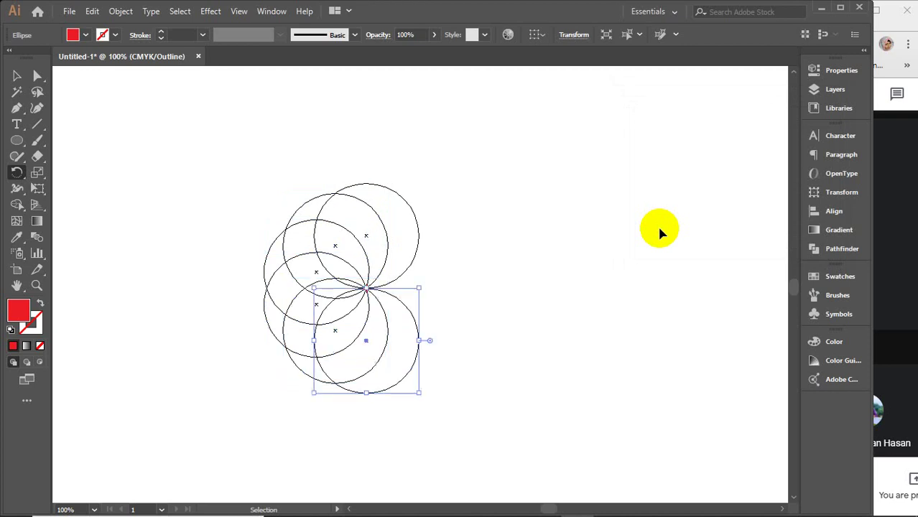
{"action": "key", "text": "ctrl+d"}
{"action": "key", "text": "ctrl+d"}
{"action": "key", "text": "ctrl+d"}
{"action": "key", "text": "r"}
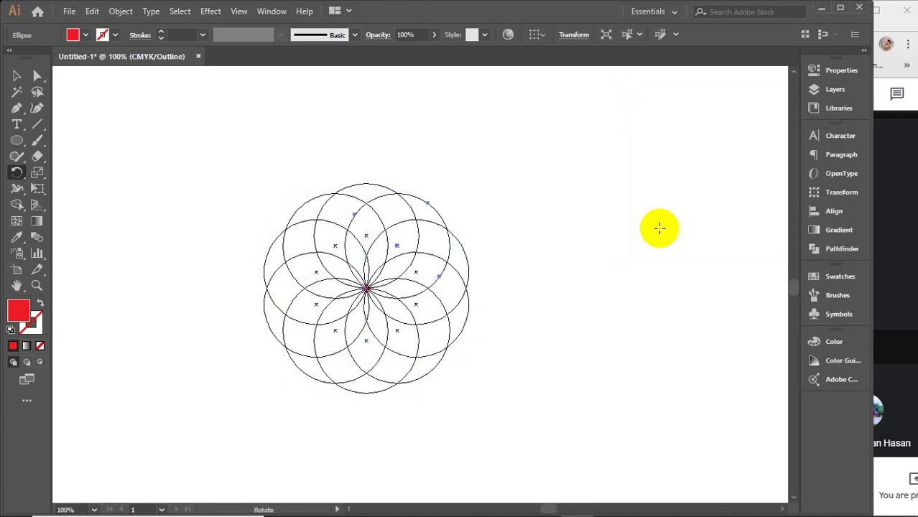
{"action": "left_click", "coordinate": [17, 76]}
{"action": "left_click", "coordinate": [280, 176]}
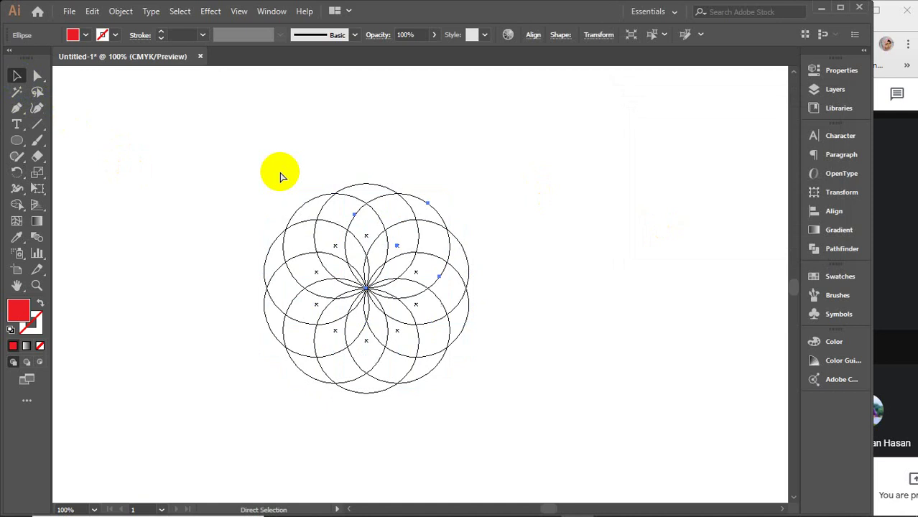
{"action": "key", "text": "ctrl+y"}
Give all rosette circles no fill and a white outline.
{"action": "left_click_drag", "start_coordinate": [531, 399], "coordinate": [532, 401]}
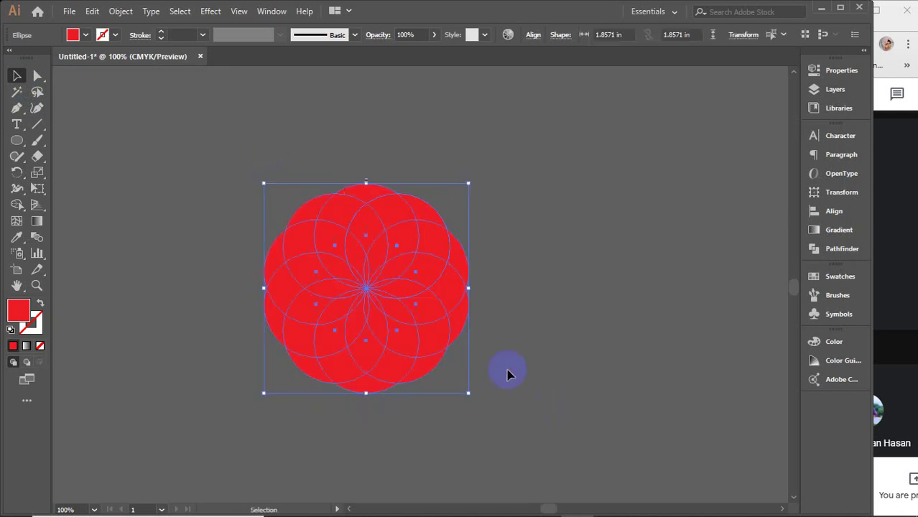
{"action": "left_click", "coordinate": [40, 345]}
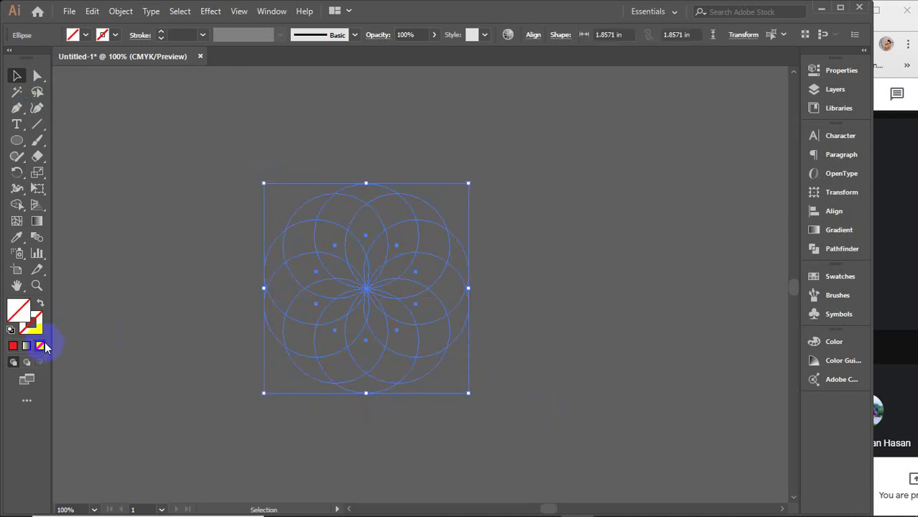
{"action": "left_click", "coordinate": [30, 324]}
{"action": "left_click", "coordinate": [41, 345]}
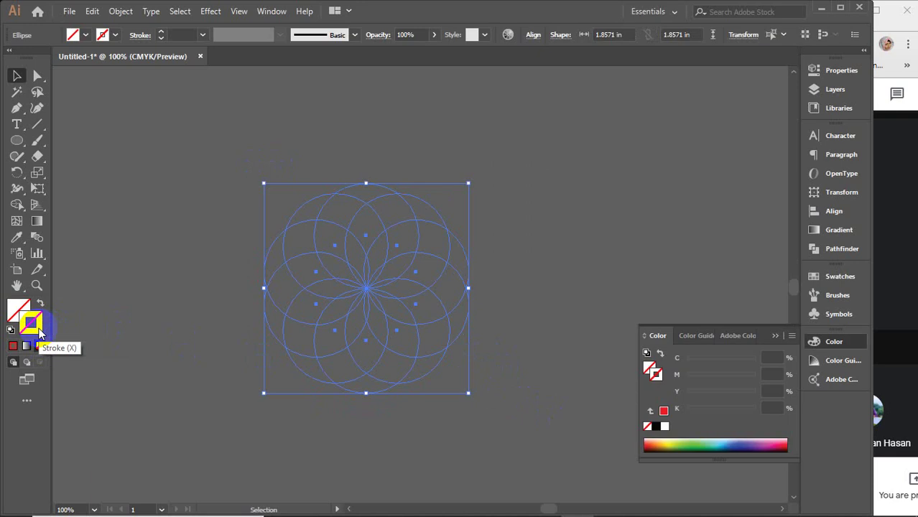
{"action": "left_click", "coordinate": [665, 428]}
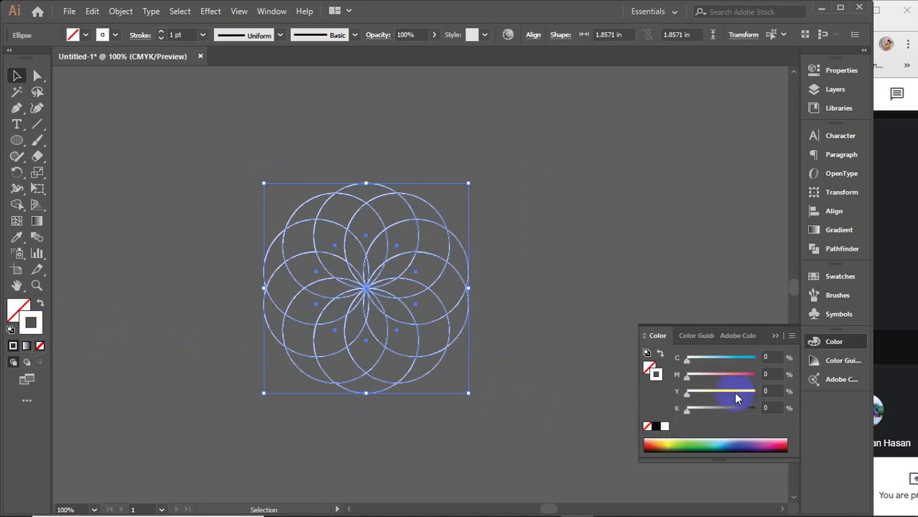
{"action": "left_click", "coordinate": [770, 337]}
{"action": "left_click", "coordinate": [593, 360]}
Select one rosette circle, try a red outline on it, then remove it.
{"action": "scroll", "coordinate": [340, 288], "scroll_direction": "up", "scroll_amount": 1}
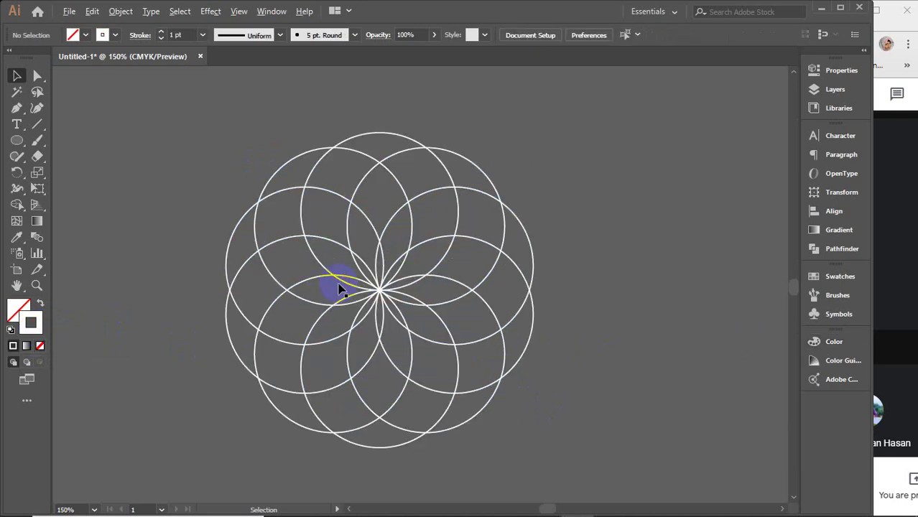
{"action": "scroll", "coordinate": [341, 288], "scroll_direction": "up", "scroll_amount": 1}
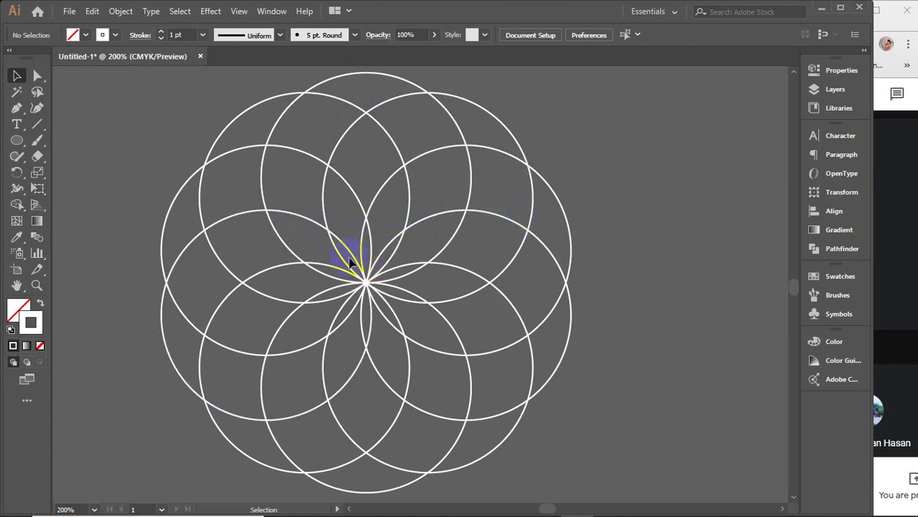
{"action": "scroll", "coordinate": [348, 258], "scroll_direction": "up", "scroll_amount": 2, "text": "alt"}
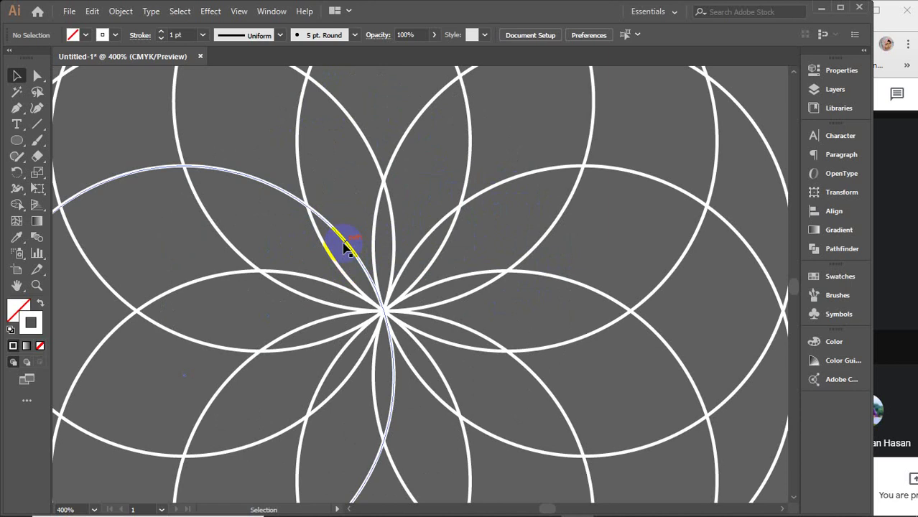
{"action": "left_click", "coordinate": [344, 248]}
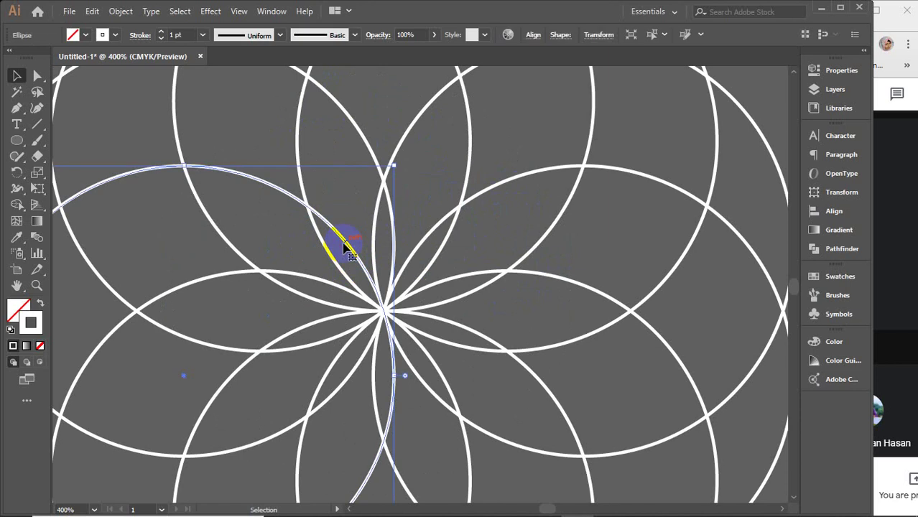
{"action": "left_click", "coordinate": [840, 277]}
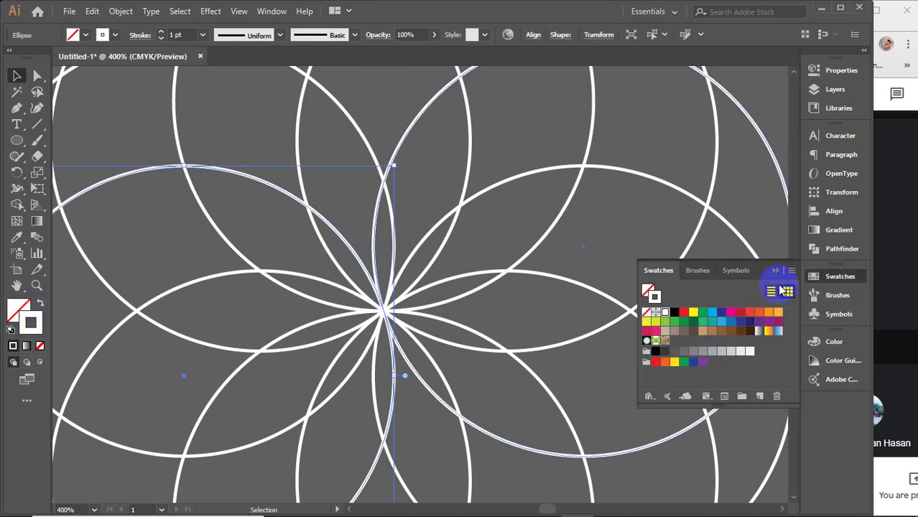
{"action": "left_click", "coordinate": [683, 312]}
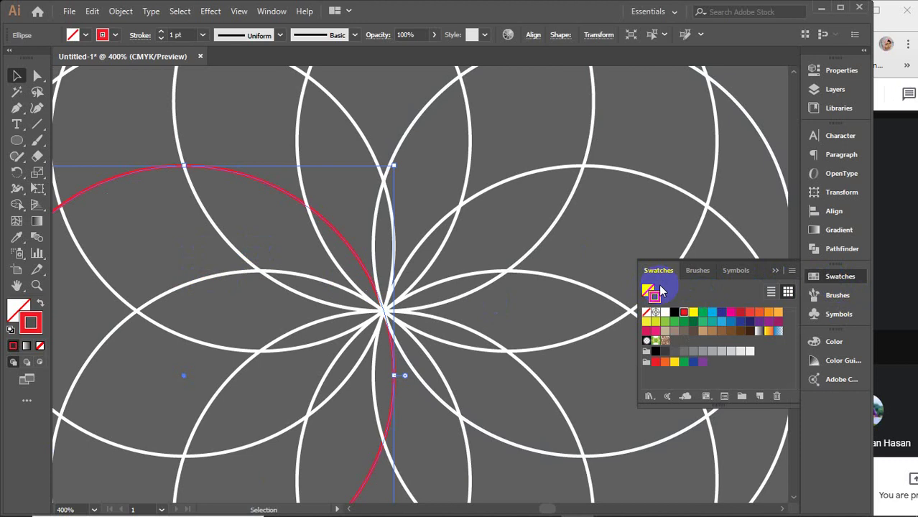
{"action": "left_click", "coordinate": [645, 312]}
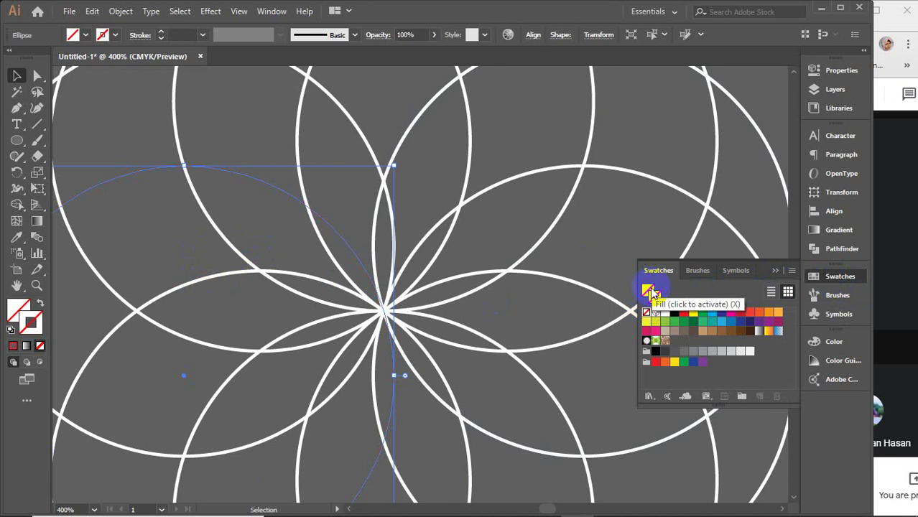
Try a red fill on the circle, revert to no fill, and restore a white outline.
{"action": "left_click", "coordinate": [648, 289]}
{"action": "left_click", "coordinate": [683, 312]}
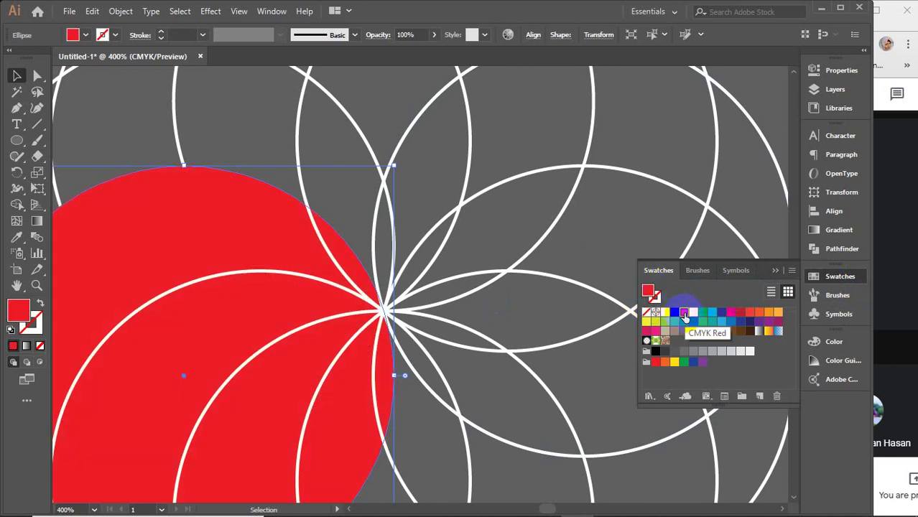
{"action": "left_click", "coordinate": [646, 311]}
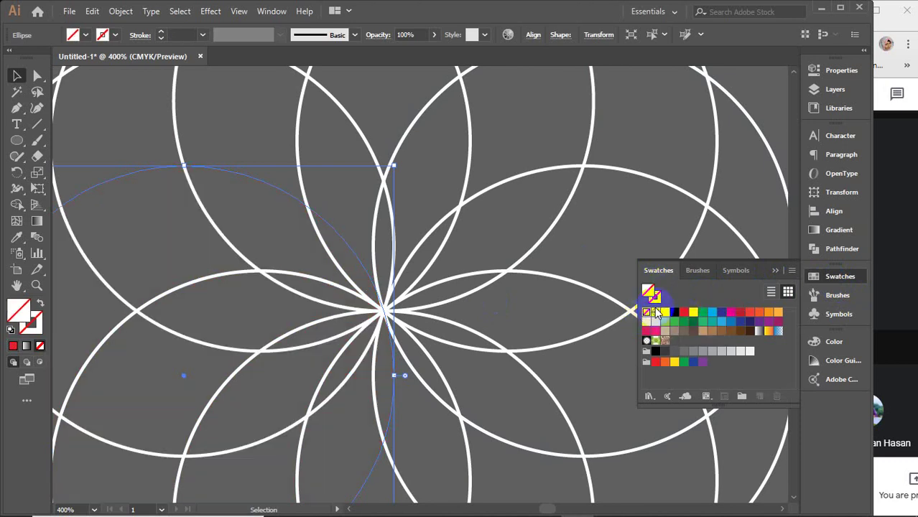
{"action": "left_click", "coordinate": [655, 297]}
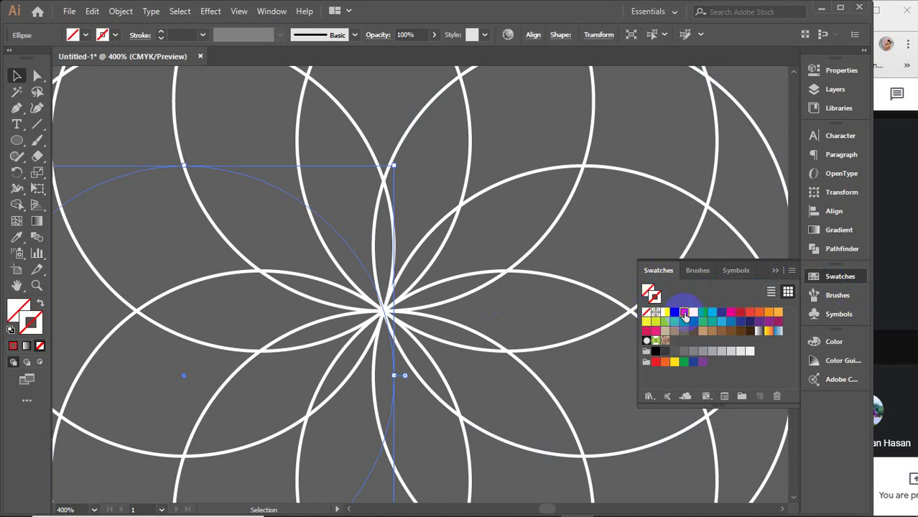
{"action": "left_click", "coordinate": [683, 312]}
{"action": "left_click", "coordinate": [665, 311]}
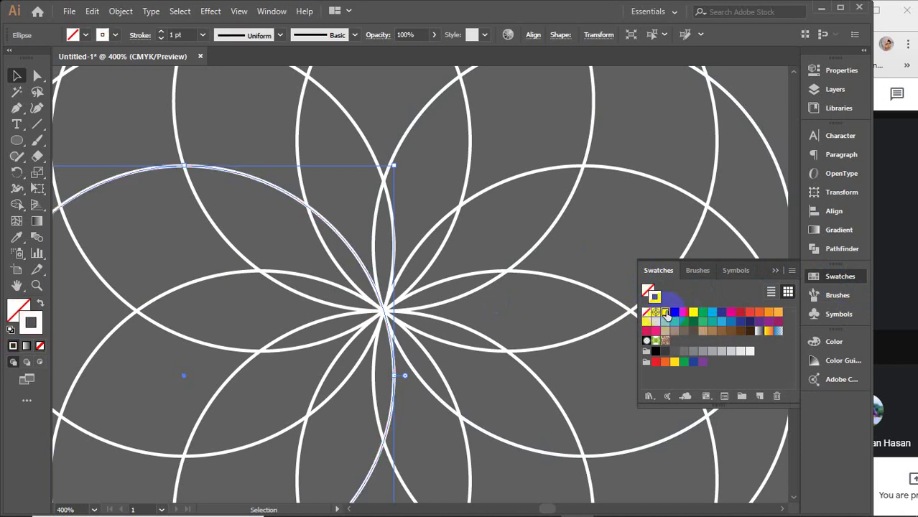
{"action": "left_click", "coordinate": [775, 271]}
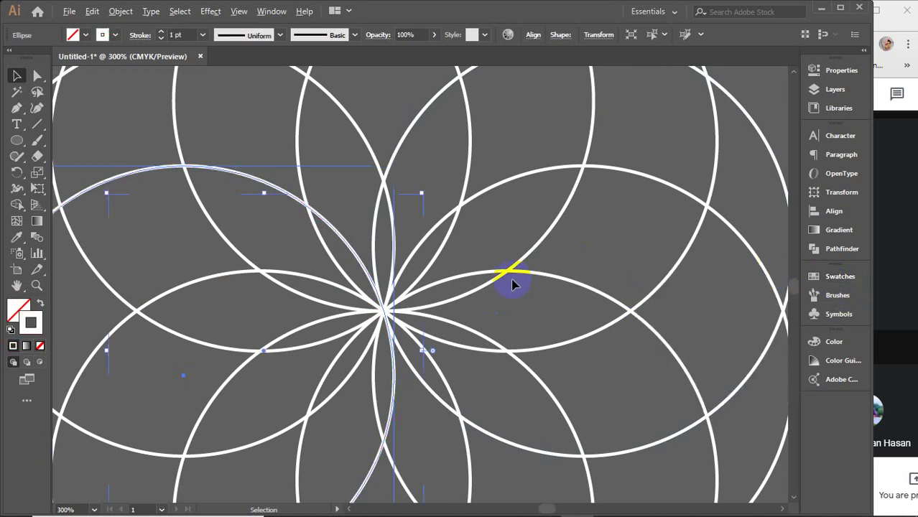
{"action": "scroll", "coordinate": [512, 283], "scroll_direction": "down", "scroll_amount": 2, "text": "alt"}
Select all circles, divide them with Pathfinder Divide, and ungroup the pieces.
{"action": "key", "text": "ctrl+a"}
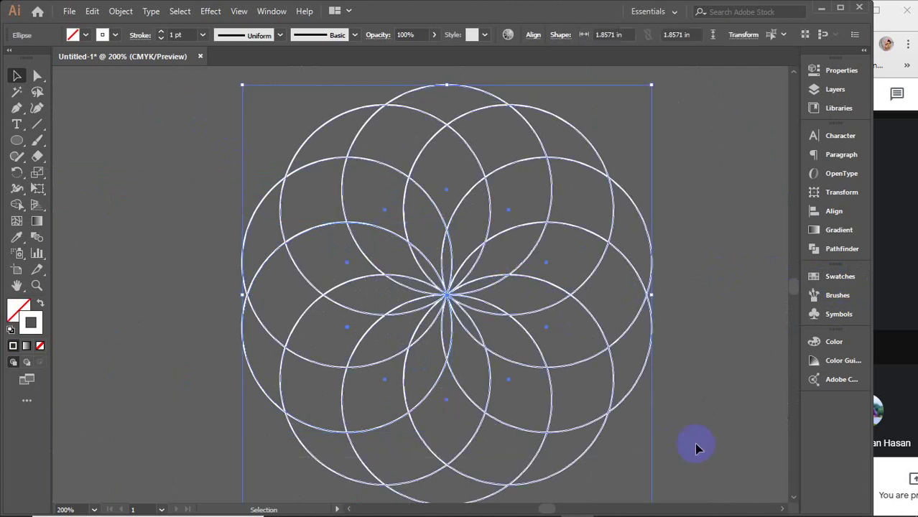
{"action": "left_click_drag", "start_coordinate": [664, 341], "coordinate": [599, 342]}
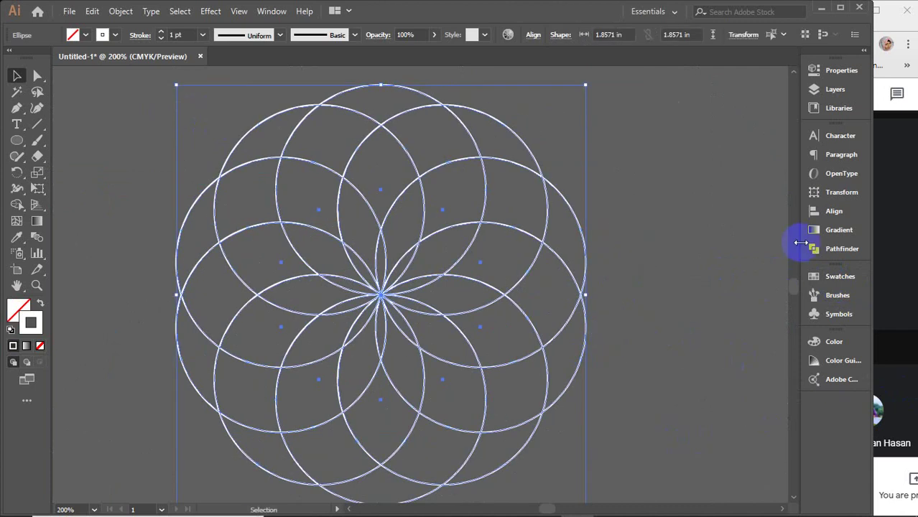
{"action": "left_click", "coordinate": [833, 250]}
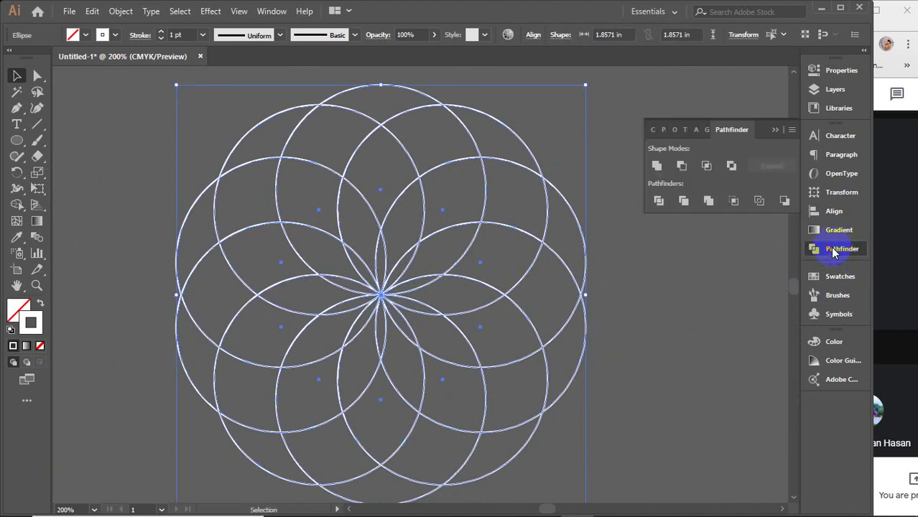
{"action": "left_click", "coordinate": [657, 202]}
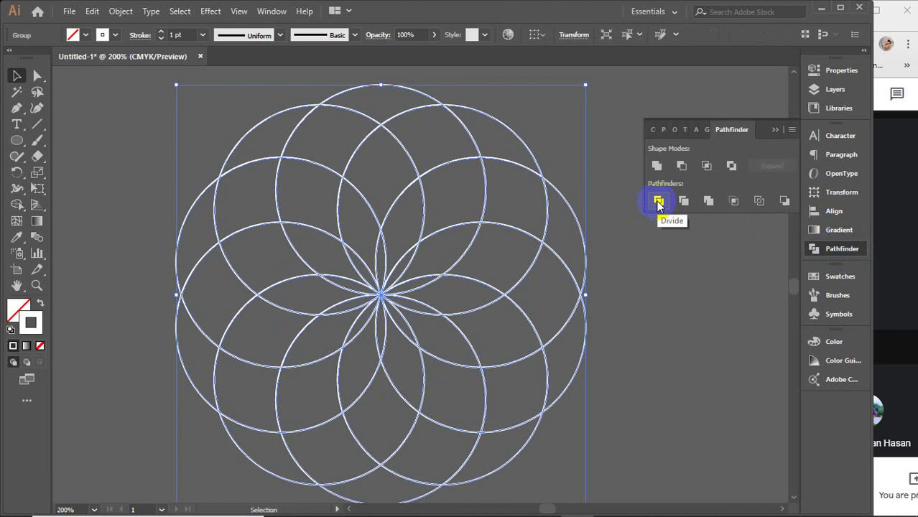
{"action": "right_click", "coordinate": [419, 233]}
{"action": "left_click", "coordinate": [465, 345]}
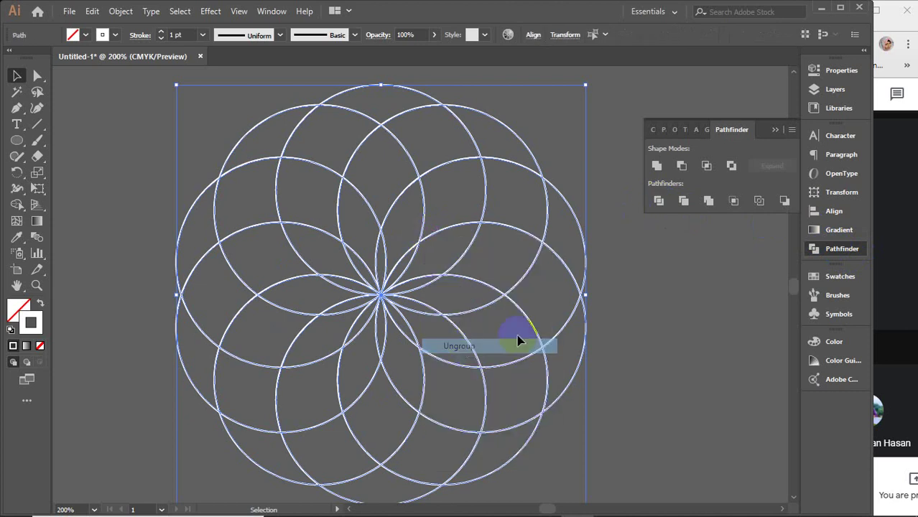
{"action": "left_click", "coordinate": [675, 316]}
Test-select several of the divided petals individually and in groups.
{"action": "left_click", "coordinate": [376, 250]}
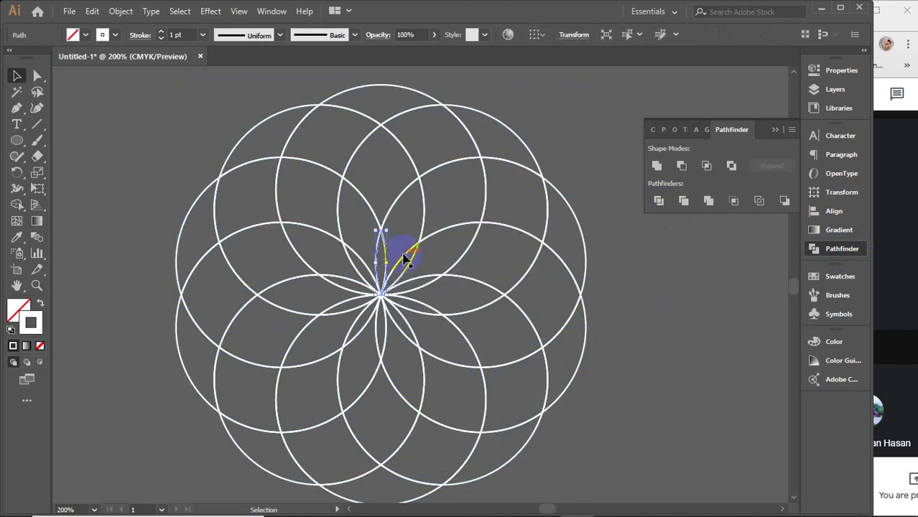
{"action": "left_click", "coordinate": [404, 256], "text": "shift"}
{"action": "left_click", "coordinate": [431, 282]}
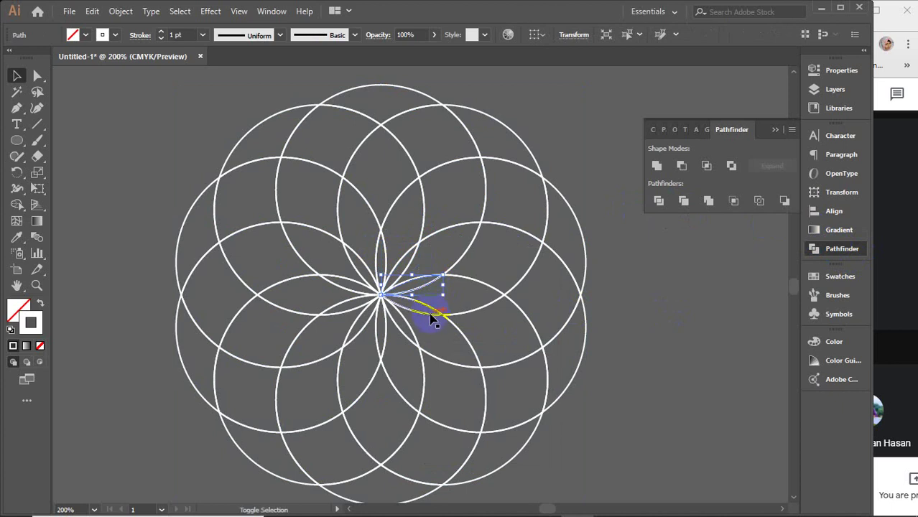
{"action": "left_click", "coordinate": [431, 313], "text": "shift"}
{"action": "left_click", "coordinate": [406, 329], "text": "shift"}
{"action": "left_click", "coordinate": [386, 341], "text": "shift"}
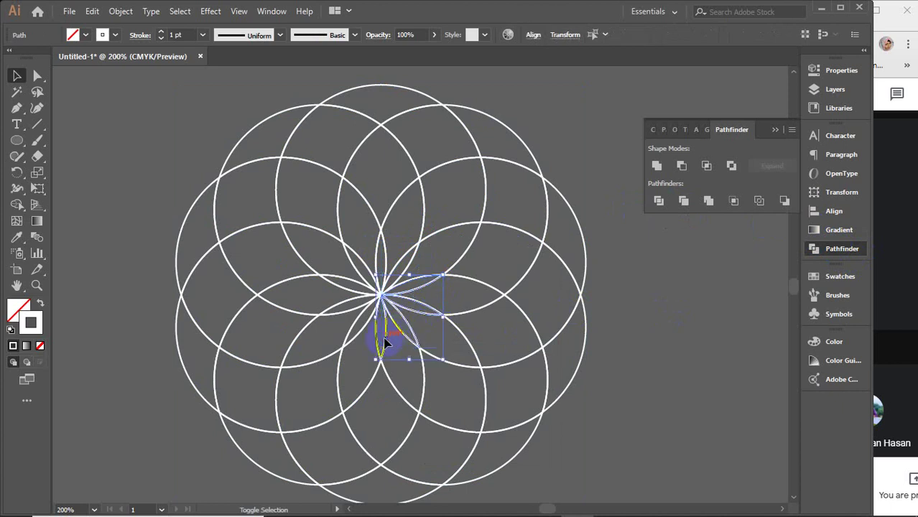
{"action": "left_click", "coordinate": [393, 214]}
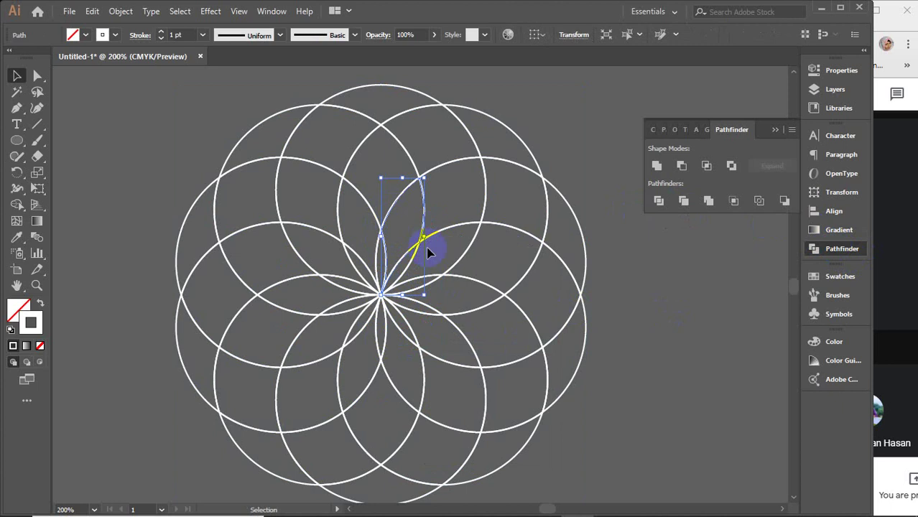
Undo back to the whole circles, select them all, and set fill to None.
{"action": "key", "text": "a"}
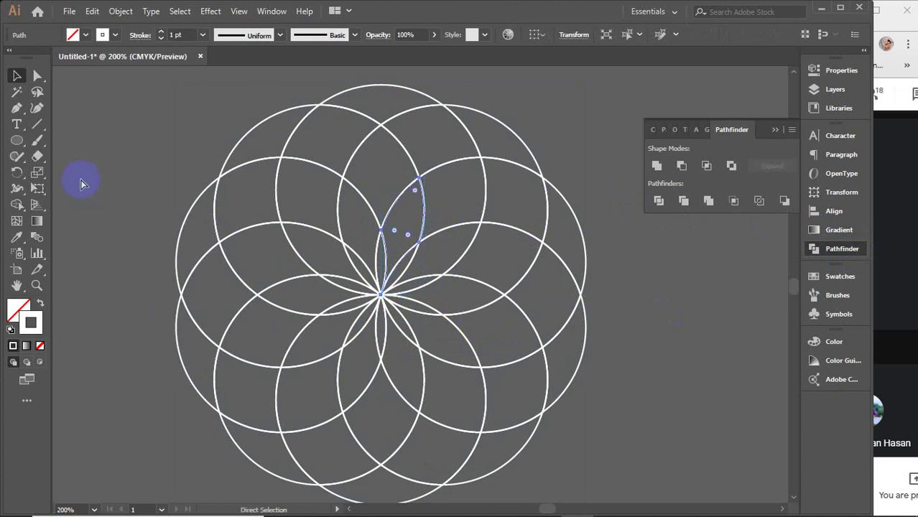
{"action": "key", "text": "ctrl+a"}
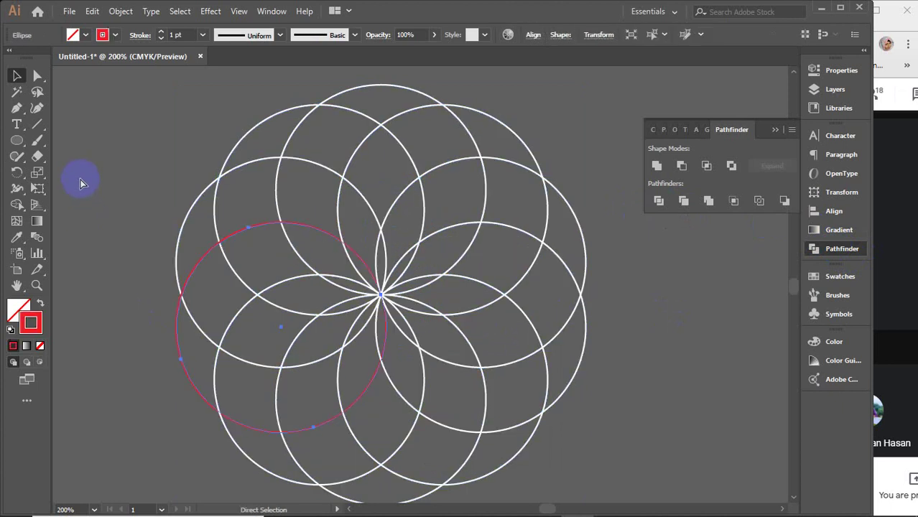
{"action": "key", "text": "v"}
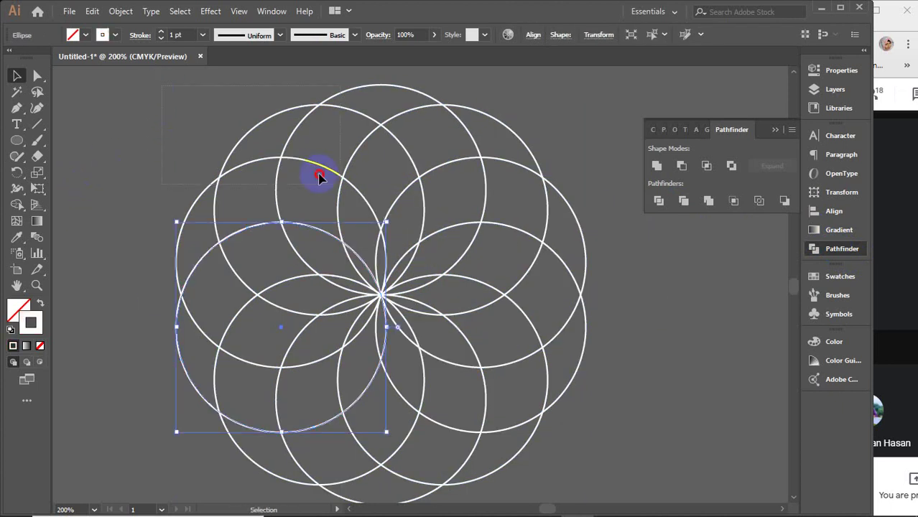
{"action": "key", "text": "ctrl+a"}
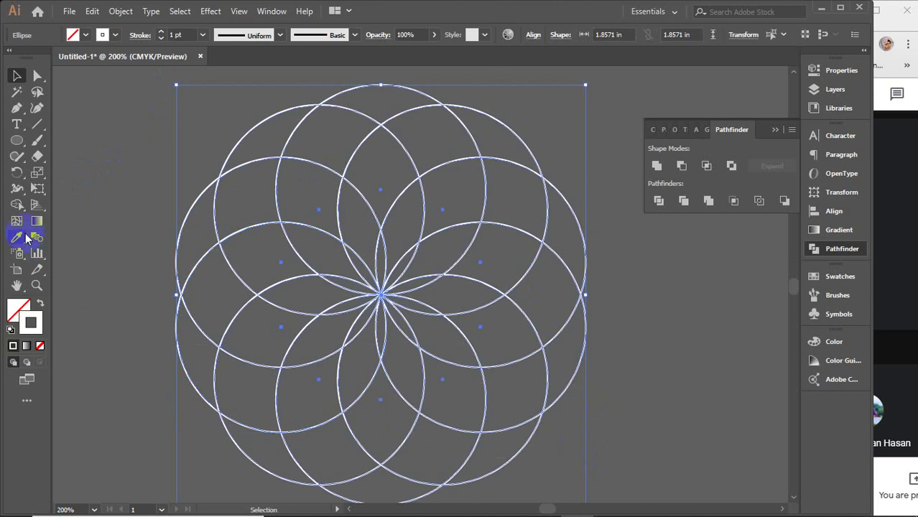
{"action": "left_click", "coordinate": [38, 348]}
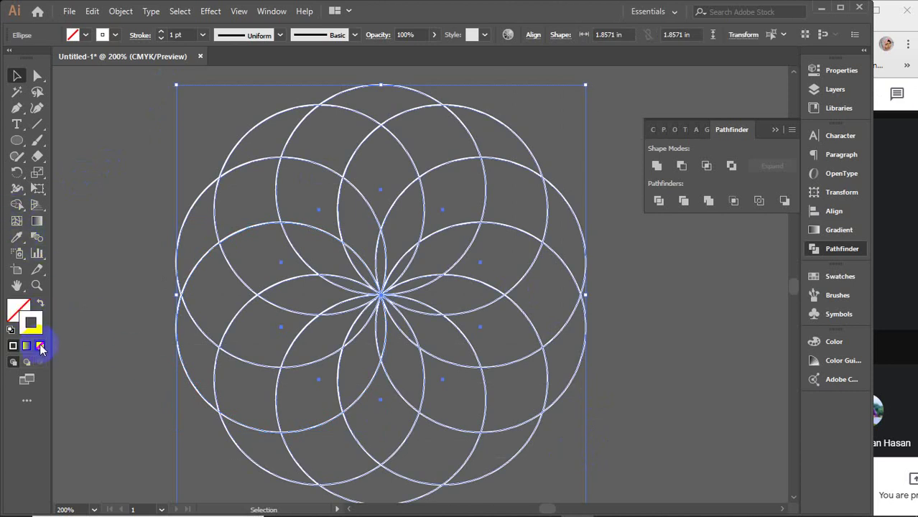
{"action": "left_click", "coordinate": [17, 307]}
With Shape Builder, fill the upper vertical petal red and set the stroke to None.
{"action": "left_click", "coordinate": [17, 206]}
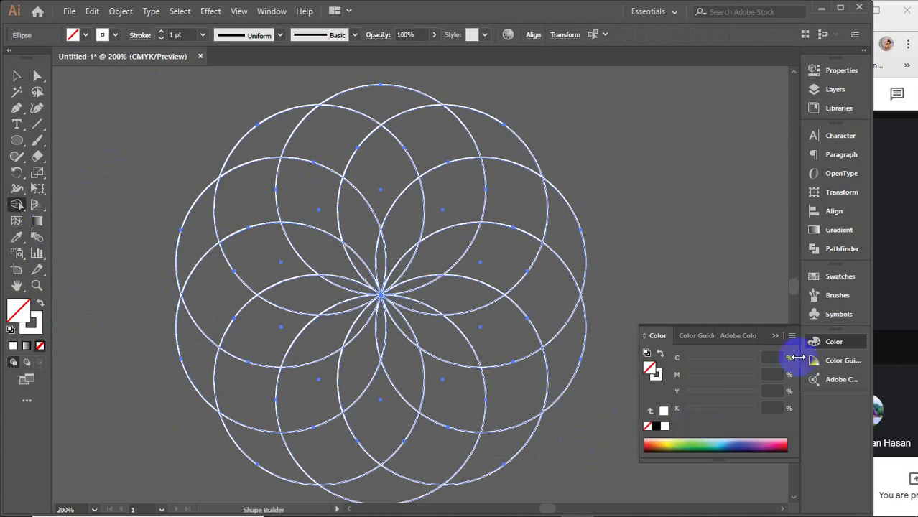
{"action": "left_click", "coordinate": [834, 278]}
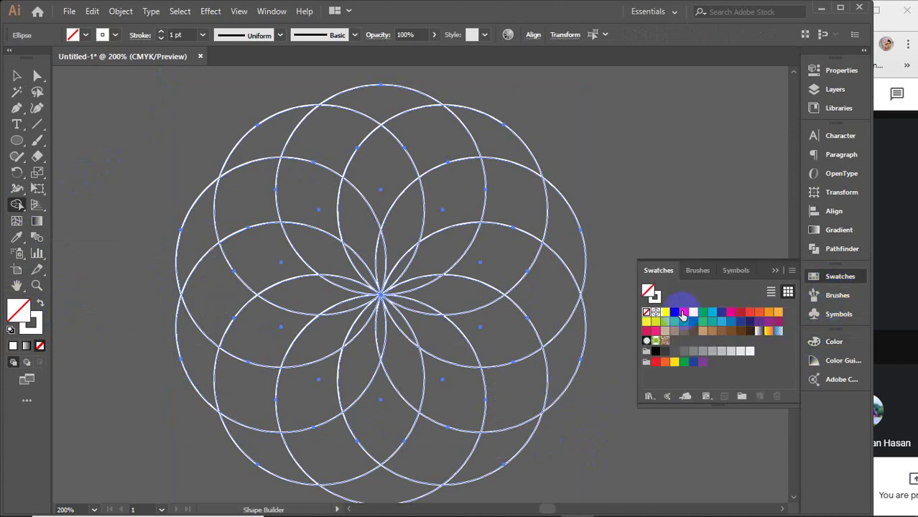
{"action": "left_click", "coordinate": [683, 314]}
{"action": "scroll", "coordinate": [402, 287], "scroll_direction": "up", "scroll_amount": 1}
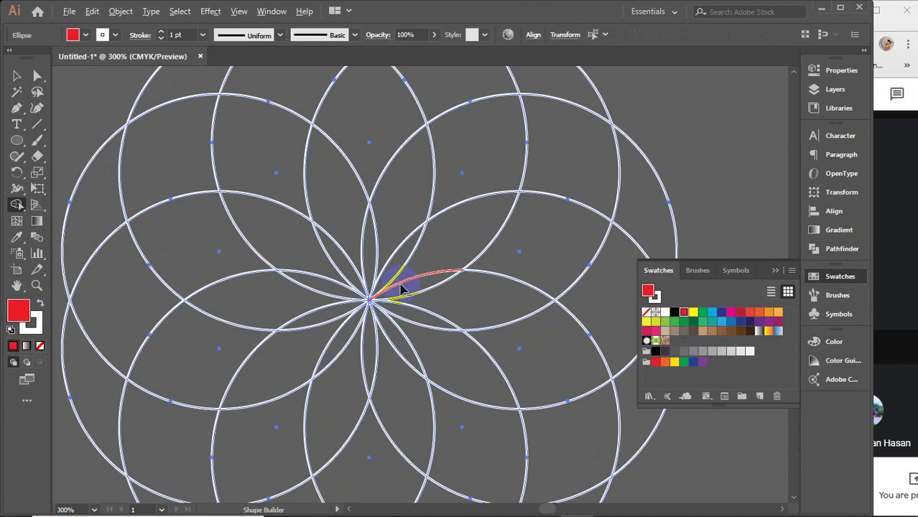
{"action": "scroll", "coordinate": [419, 278], "scroll_direction": "up", "scroll_amount": 1}
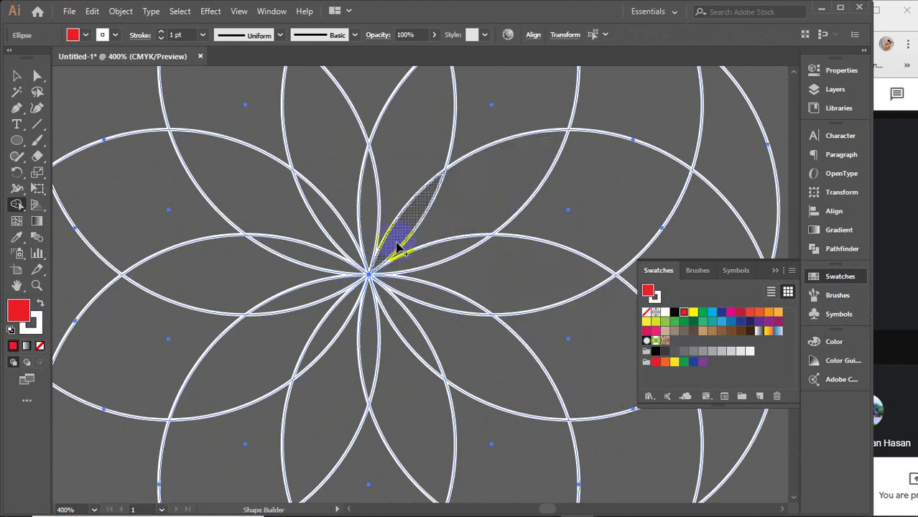
{"action": "left_click", "coordinate": [369, 207]}
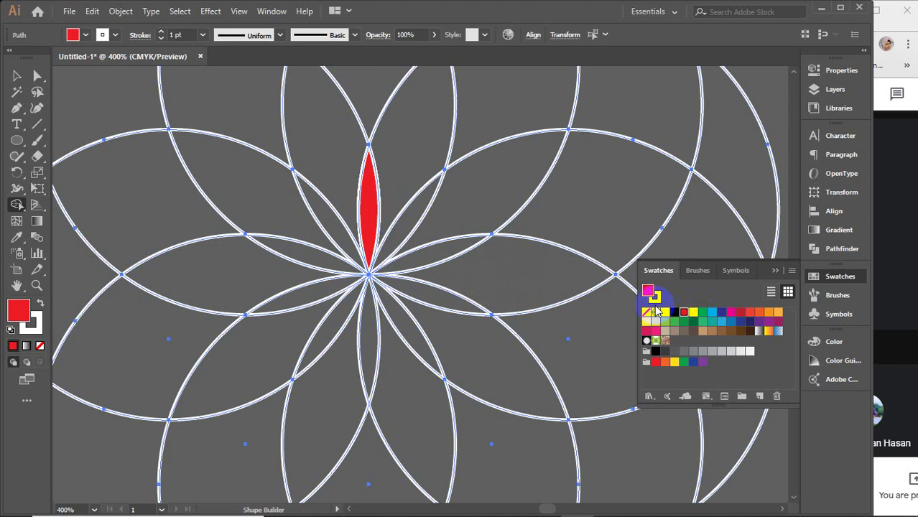
{"action": "left_click", "coordinate": [654, 296]}
{"action": "left_click", "coordinate": [646, 312]}
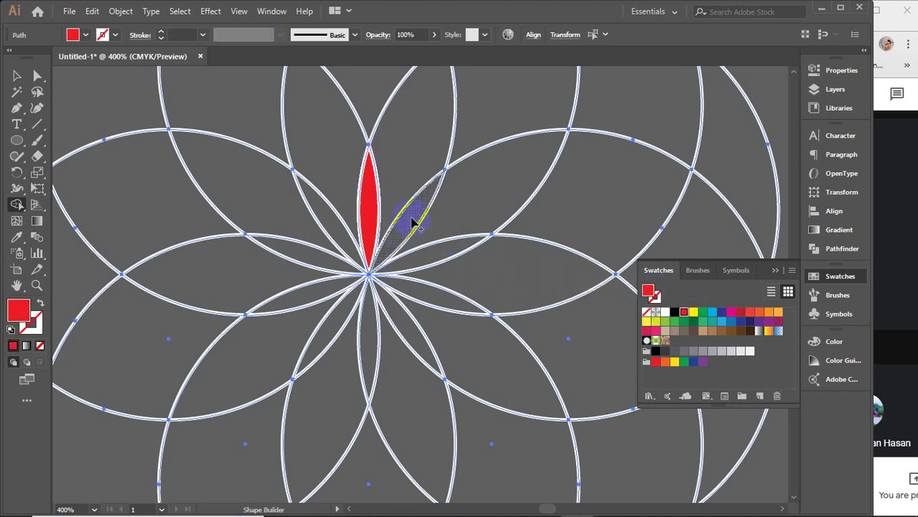
Fill the remaining eight inner star petals red.
{"action": "left_click", "coordinate": [405, 245]}
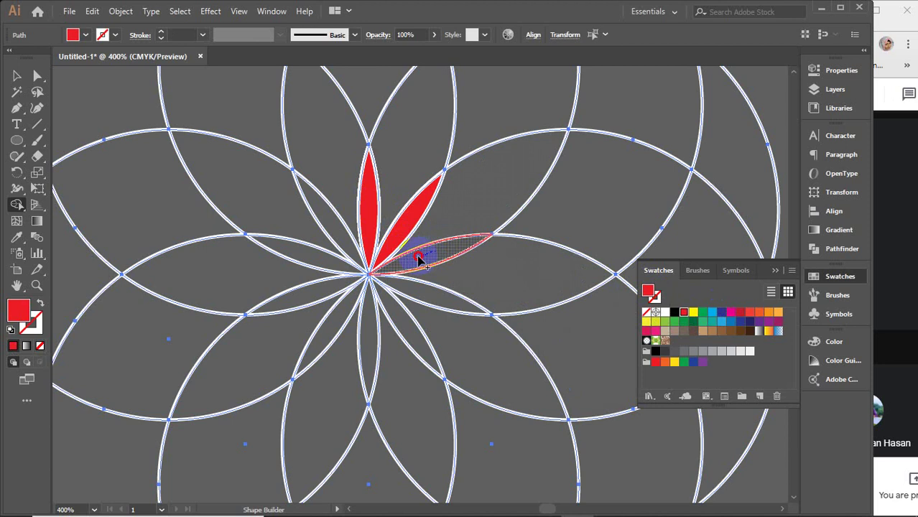
{"action": "left_click", "coordinate": [422, 257]}
{"action": "left_click", "coordinate": [429, 298]}
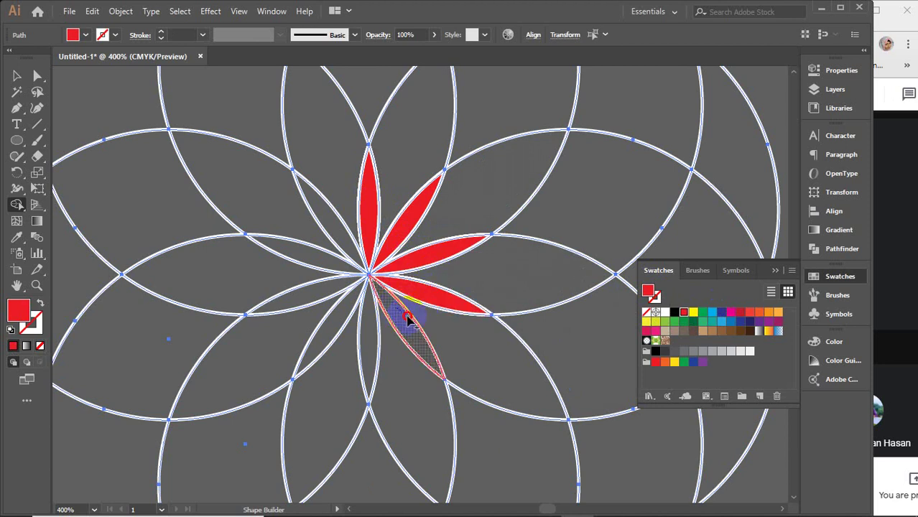
{"action": "left_click", "coordinate": [406, 320]}
{"action": "left_click", "coordinate": [371, 336]}
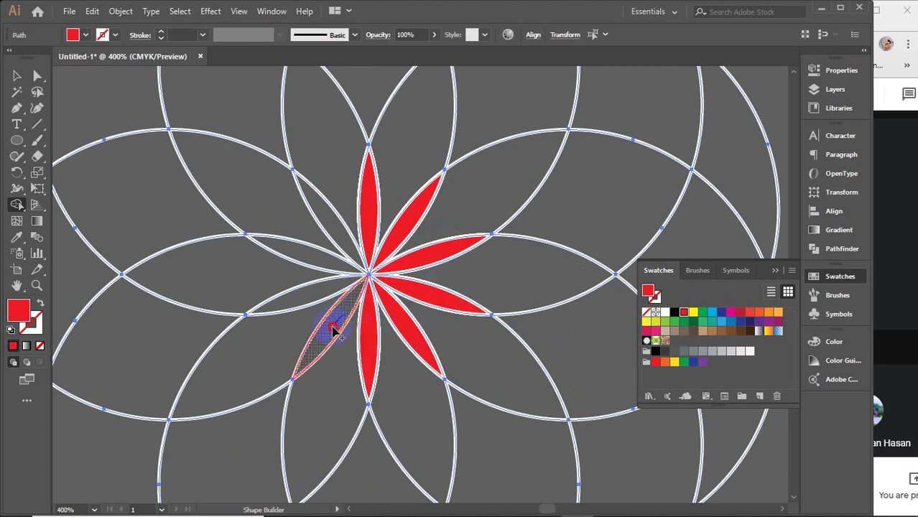
{"action": "left_click", "coordinate": [333, 320]}
{"action": "left_click", "coordinate": [322, 295]}
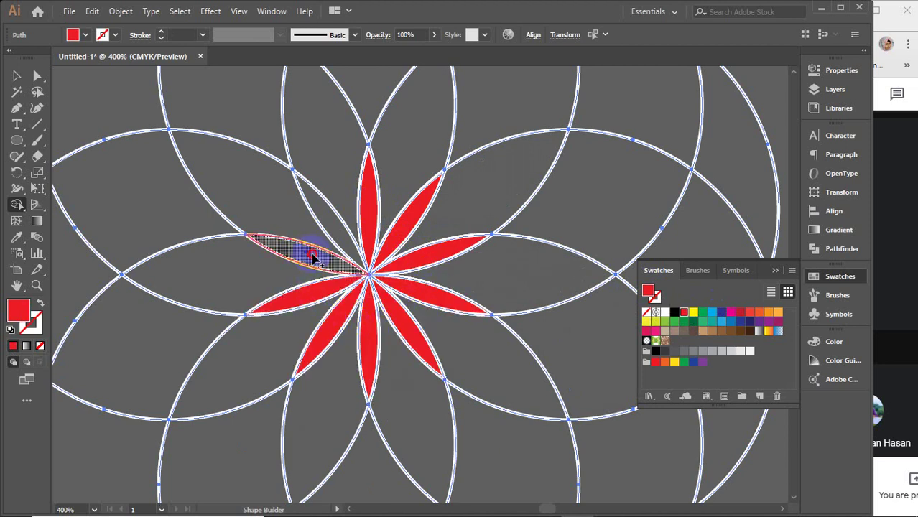
{"action": "left_click", "coordinate": [340, 233]}
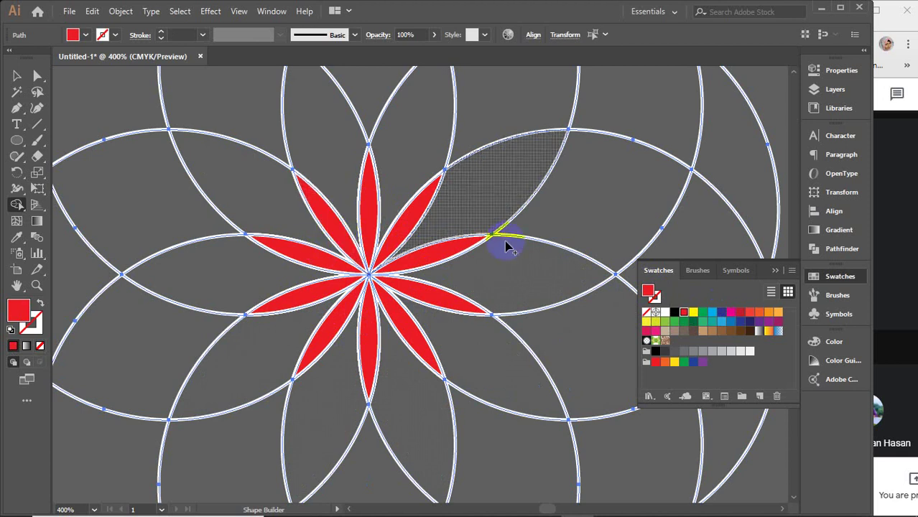
Fill every lens in the ring around the star petals yellow.
{"action": "left_click", "coordinate": [694, 314]}
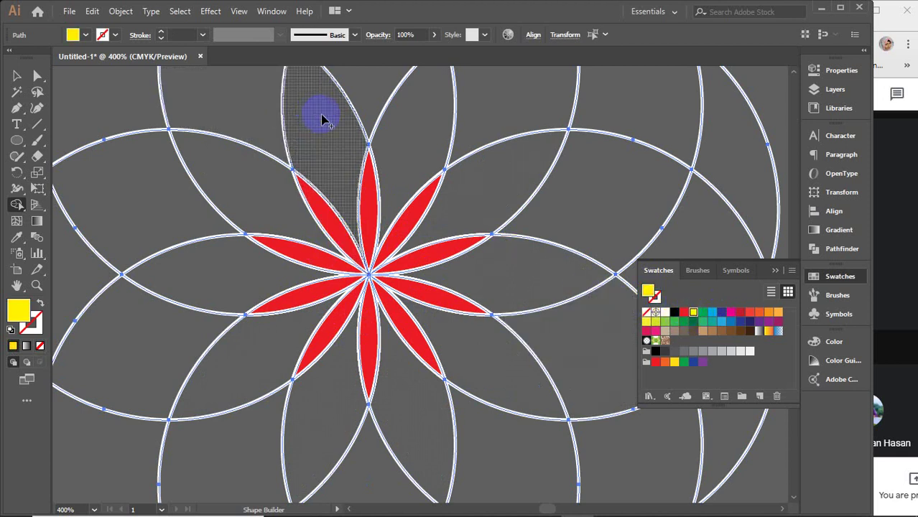
{"action": "left_click", "coordinate": [330, 142]}
{"action": "left_click", "coordinate": [419, 140]}
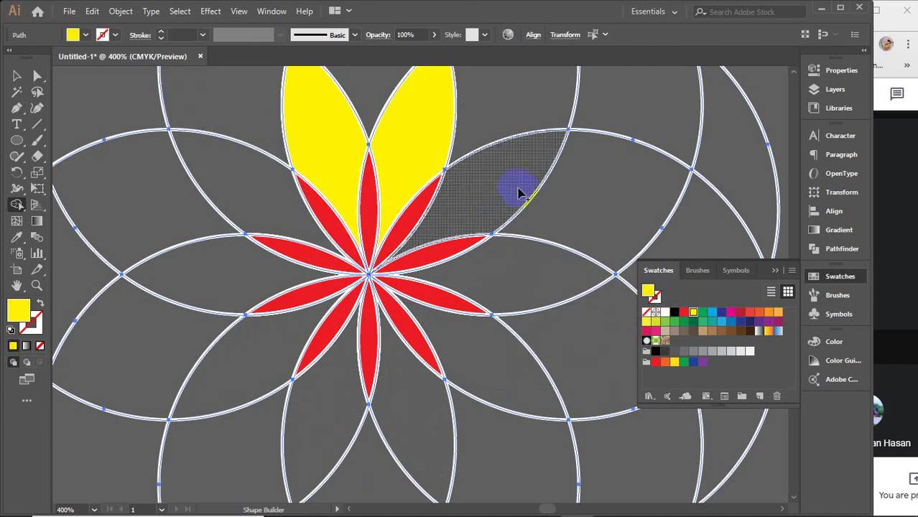
{"action": "left_click", "coordinate": [502, 196]}
{"action": "left_click", "coordinate": [538, 280]}
{"action": "left_click", "coordinate": [477, 362]}
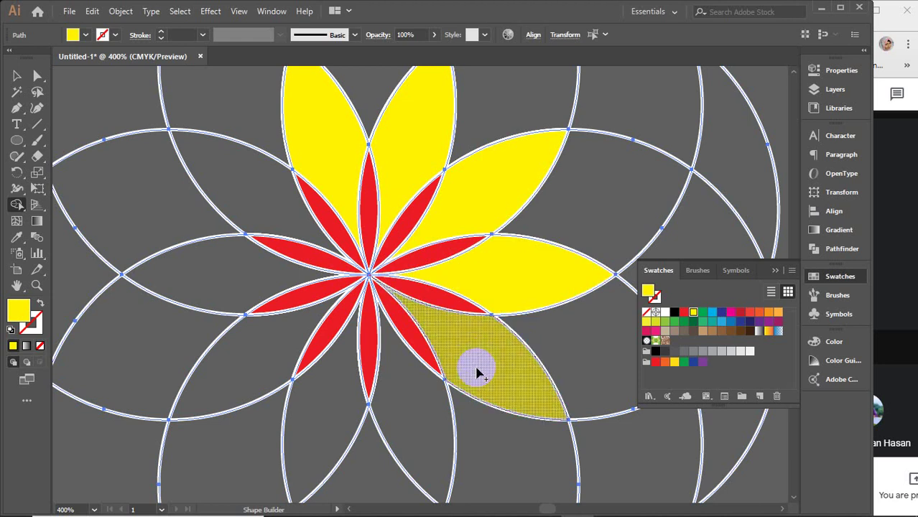
{"action": "left_click", "coordinate": [414, 431]}
{"action": "left_click", "coordinate": [301, 407]}
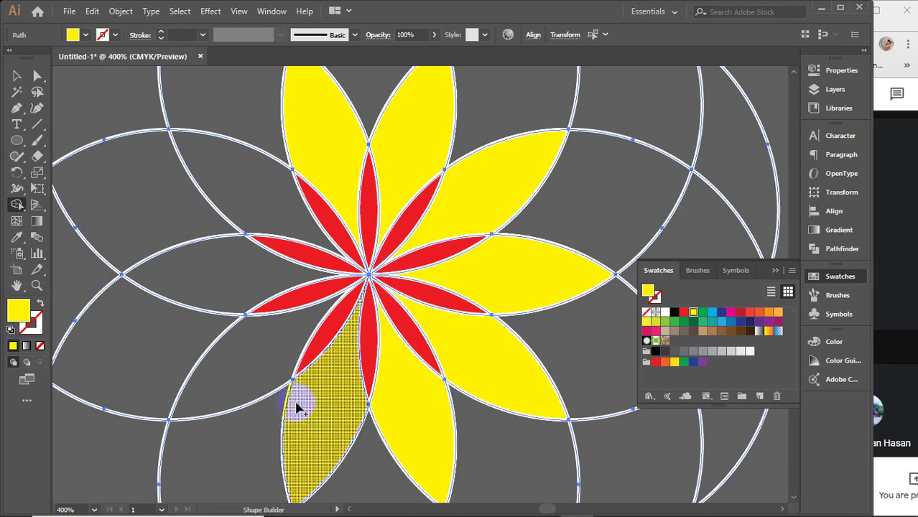
{"action": "left_click", "coordinate": [231, 361]}
{"action": "left_click", "coordinate": [225, 256]}
{"action": "left_click", "coordinate": [230, 211]}
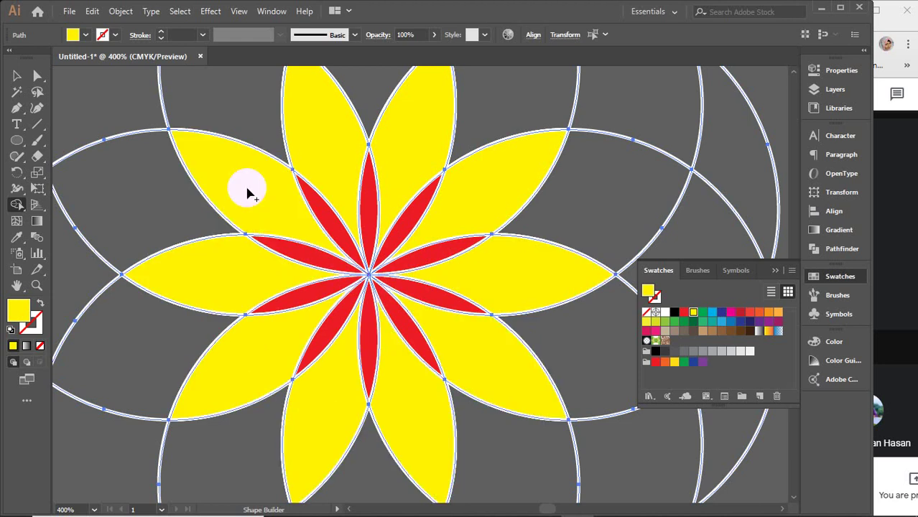
{"action": "scroll", "coordinate": [297, 236], "scroll_direction": "down", "scroll_amount": 2}
{"action": "left_click", "coordinate": [307, 222]}
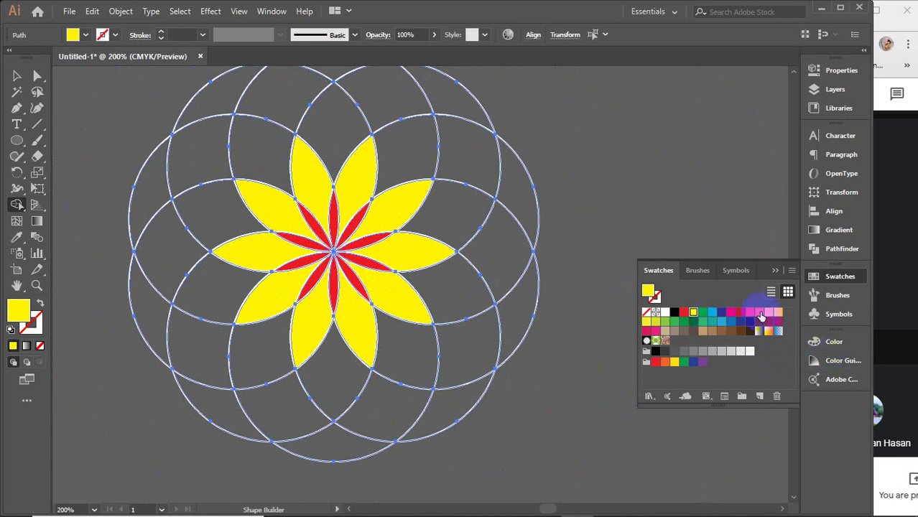
Fill the next ring of ten lenses light blue.
{"action": "left_click", "coordinate": [721, 321]}
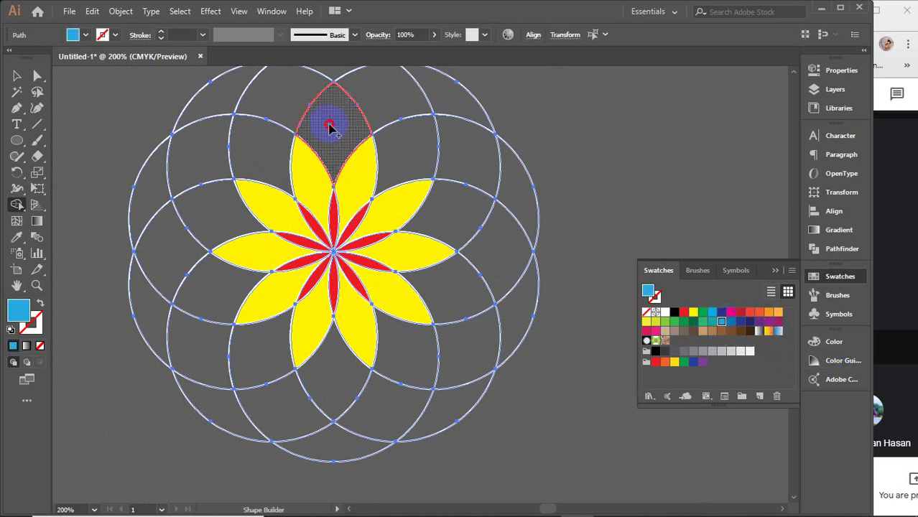
{"action": "left_click", "coordinate": [329, 127]}
{"action": "left_click", "coordinate": [413, 143]}
{"action": "left_click", "coordinate": [438, 228]}
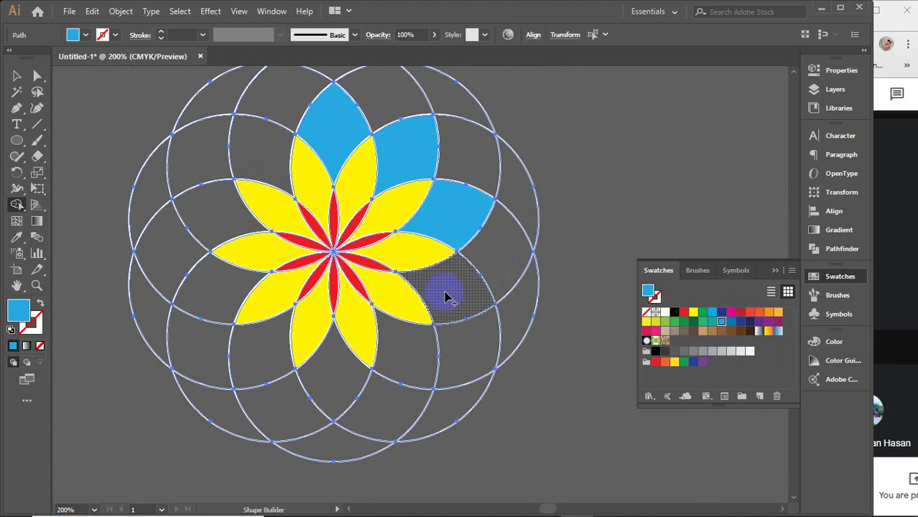
{"action": "left_click", "coordinate": [445, 296]}
{"action": "left_click", "coordinate": [417, 344]}
{"action": "left_click", "coordinate": [334, 379]}
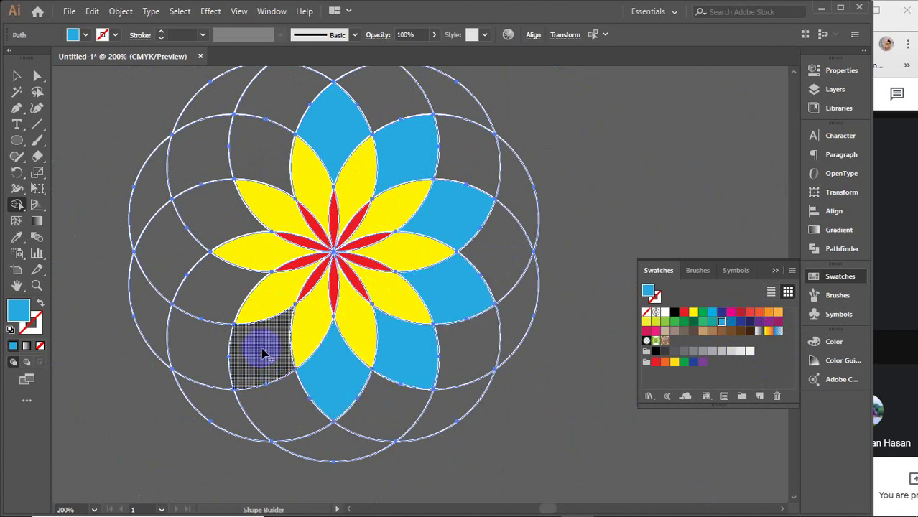
{"action": "left_click", "coordinate": [265, 354]}
{"action": "left_click", "coordinate": [205, 306]}
{"action": "left_click", "coordinate": [225, 208]}
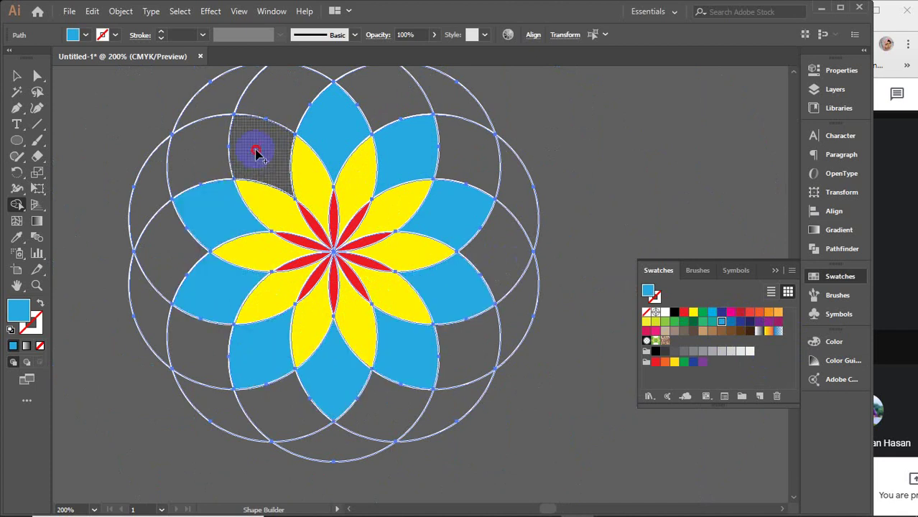
{"action": "left_click", "coordinate": [257, 152]}
{"action": "scroll", "coordinate": [330, 248], "scroll_direction": "up", "scroll_amount": 2}
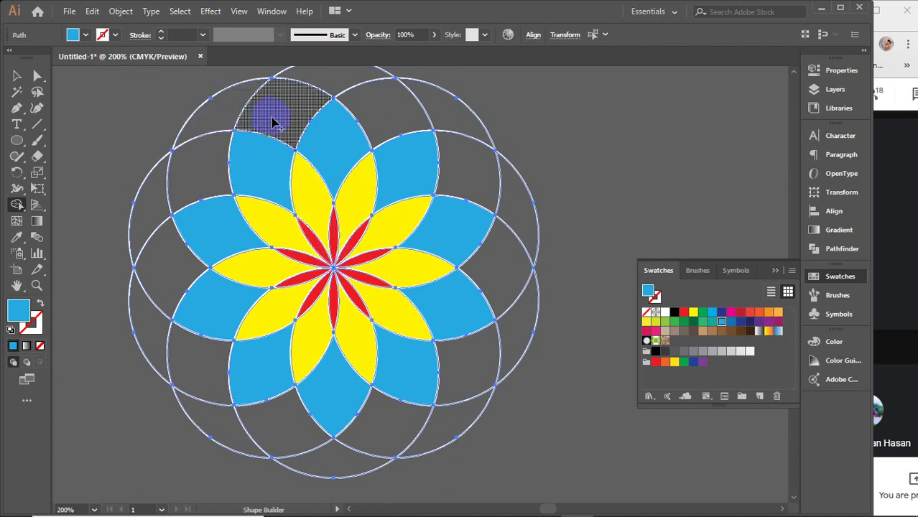
Merge the outer regions into five pink crescents by dragging across them.
{"action": "left_click", "coordinate": [656, 335]}
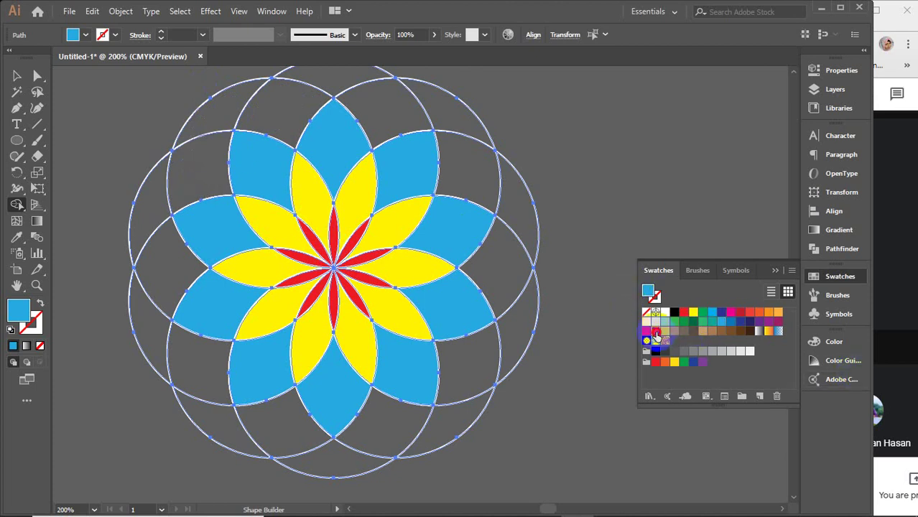
{"action": "left_click_drag", "start_coordinate": [195, 160], "coordinate": [273, 116]}
{"action": "mouse_move", "coordinate": [388, 115]}
{"action": "left_mouse_down"}
{"action": "mouse_move", "coordinate": [463, 131]}
{"action": "mouse_move", "coordinate": [467, 160]}
{"action": "left_mouse_up"}
{"action": "mouse_move", "coordinate": [474, 179]}
{"action": "left_mouse_down"}
{"action": "mouse_move", "coordinate": [494, 353]}
{"action": "mouse_move", "coordinate": [485, 363]}
{"action": "left_mouse_up"}
{"action": "mouse_move", "coordinate": [470, 402]}
{"action": "left_mouse_down"}
{"action": "mouse_move", "coordinate": [333, 462]}
{"action": "mouse_move", "coordinate": [303, 441]}
{"action": "left_mouse_up"}
{"action": "mouse_move", "coordinate": [204, 388]}
{"action": "left_mouse_down"}
{"action": "mouse_move", "coordinate": [158, 343]}
{"action": "mouse_move", "coordinate": [161, 280]}
{"action": "left_mouse_up"}
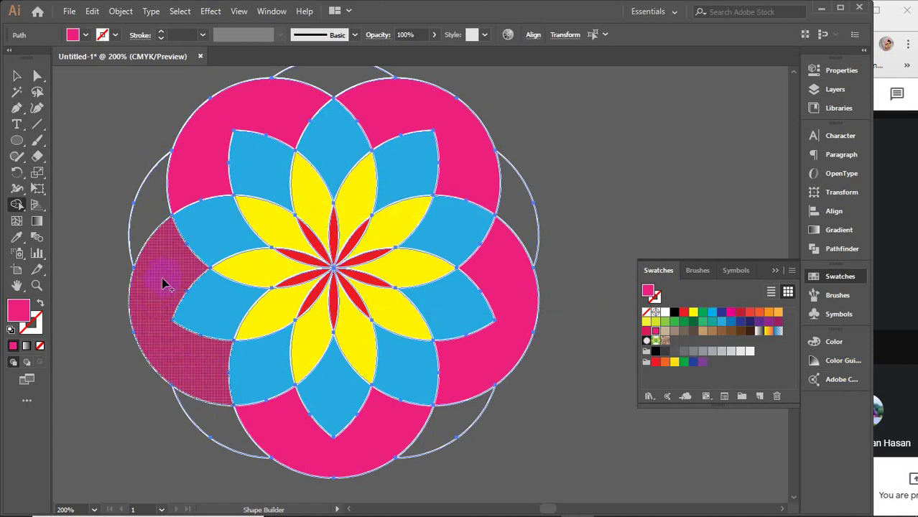
{"action": "scroll", "coordinate": [162, 284], "scroll_direction": "up", "scroll_amount": 1}
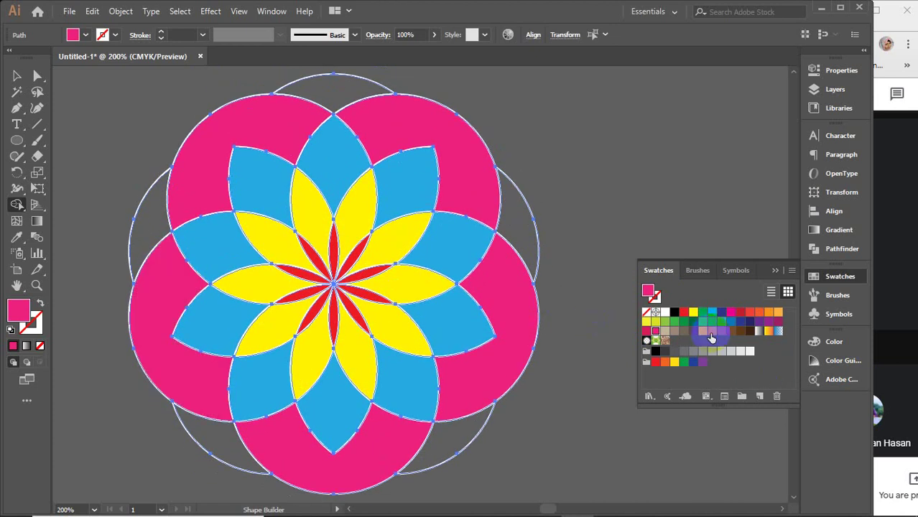
Fill the five outermost slivers green.
{"action": "left_click", "coordinate": [683, 321]}
{"action": "left_click", "coordinate": [518, 229]}
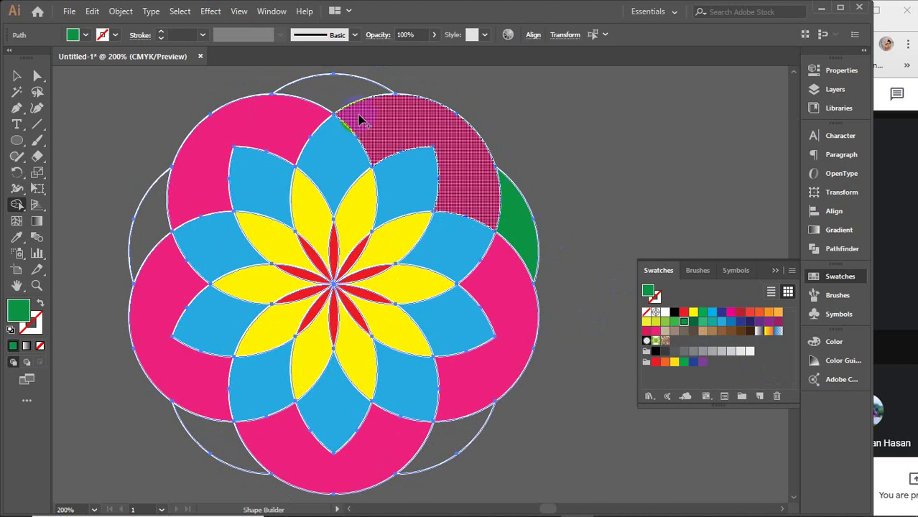
{"action": "left_click", "coordinate": [336, 90]}
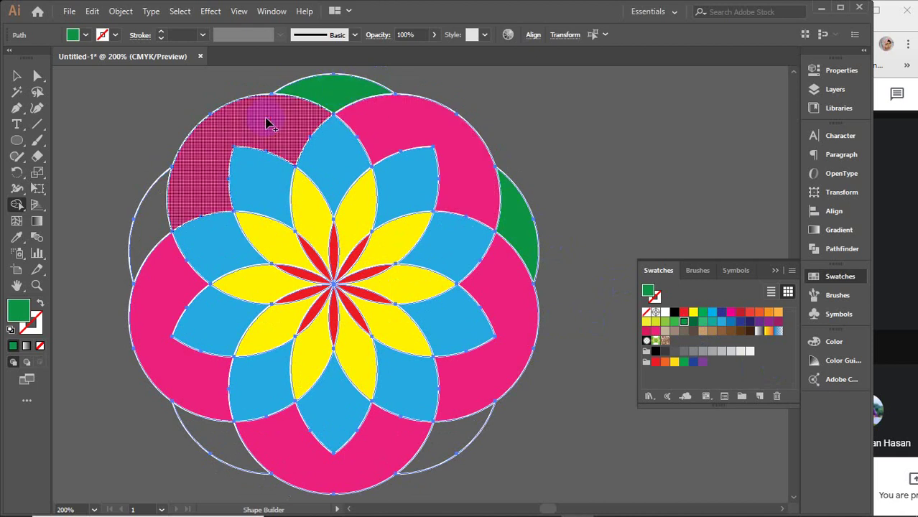
{"action": "left_click", "coordinate": [147, 237]}
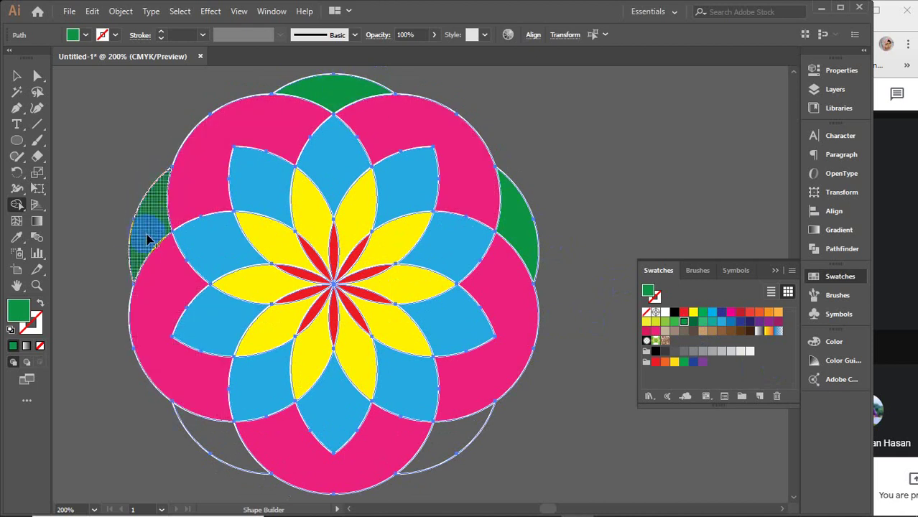
{"action": "left_click", "coordinate": [212, 439]}
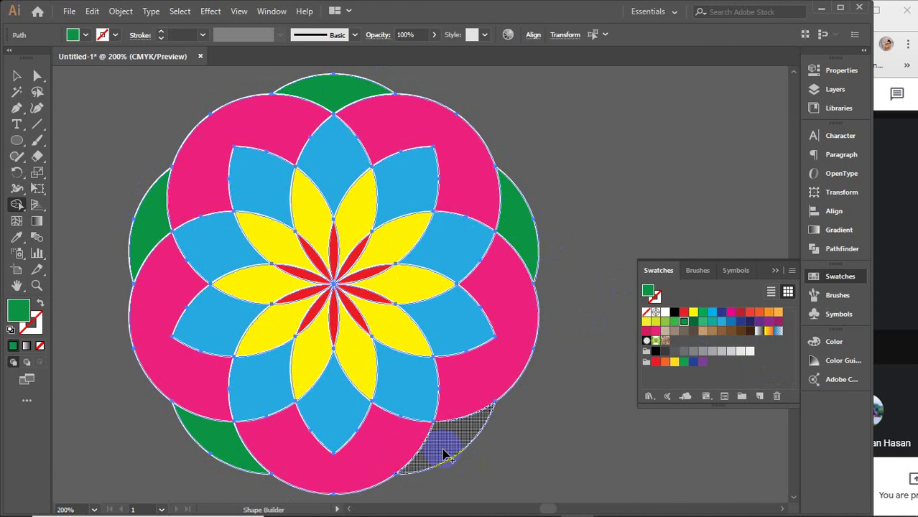
{"action": "left_click", "coordinate": [442, 452]}
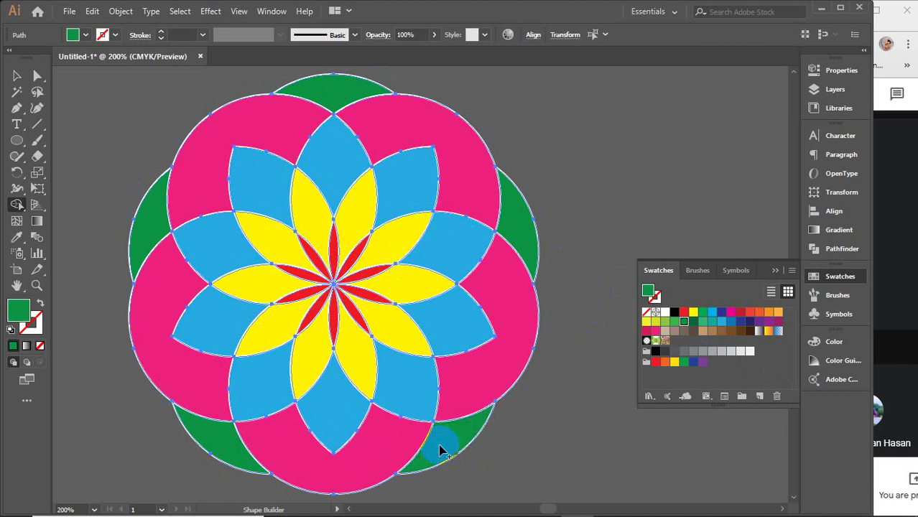
Deselect the rosette, undo accidental moves of a green sliver and pink crescent, and recentre it.
{"action": "left_click", "coordinate": [16, 75]}
{"action": "left_click", "coordinate": [588, 193]}
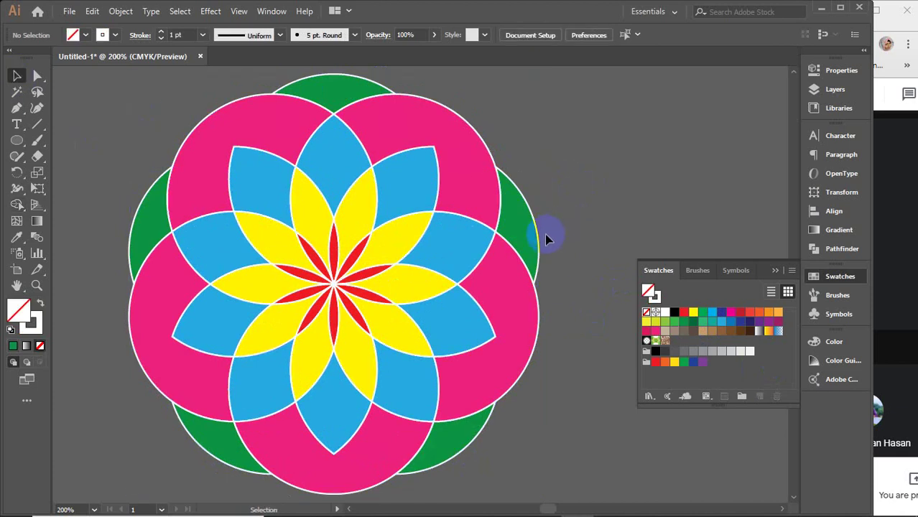
{"action": "left_click_drag", "start_coordinate": [544, 237], "coordinate": [596, 190]}
{"action": "left_click_drag", "start_coordinate": [492, 205], "coordinate": [472, 182]}
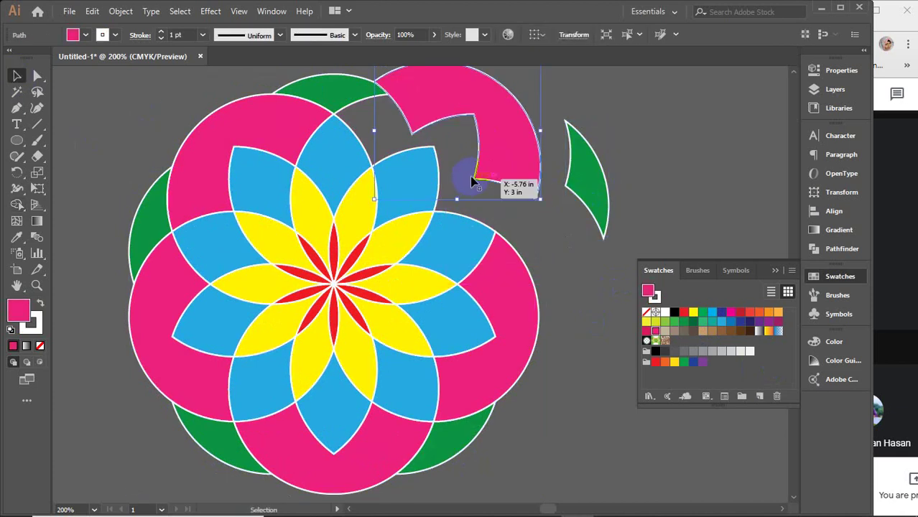
{"action": "key", "text": "ctrl+z"}
{"action": "key", "text": "ctrl+z"}
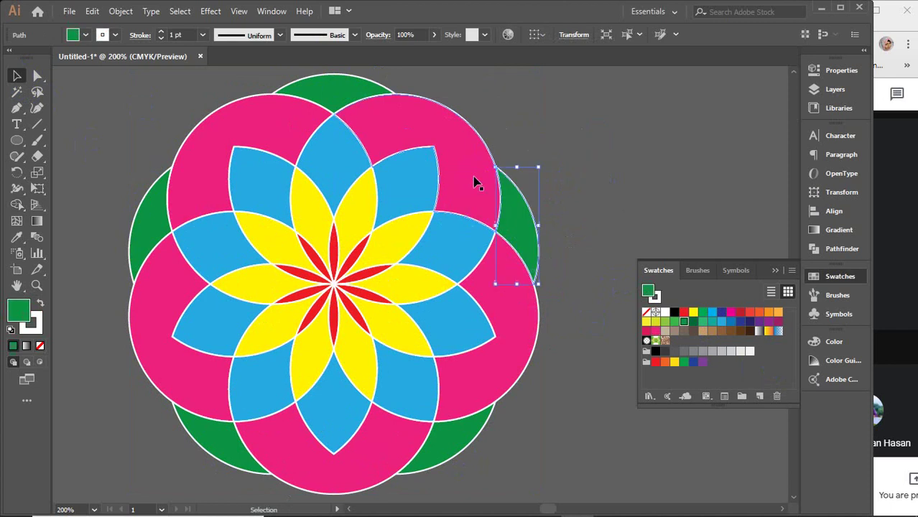
{"action": "left_click", "coordinate": [775, 270]}
{"action": "left_click", "coordinate": [652, 247]}
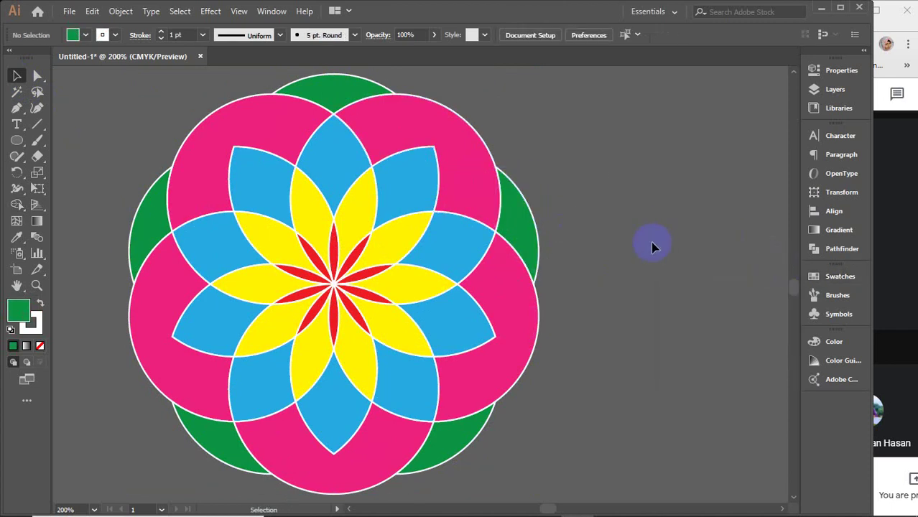
{"action": "scroll", "coordinate": [652, 246], "scroll_direction": "down", "scroll_amount": 2}
{"action": "left_click_drag", "start_coordinate": [676, 308], "coordinate": [563, 312]}
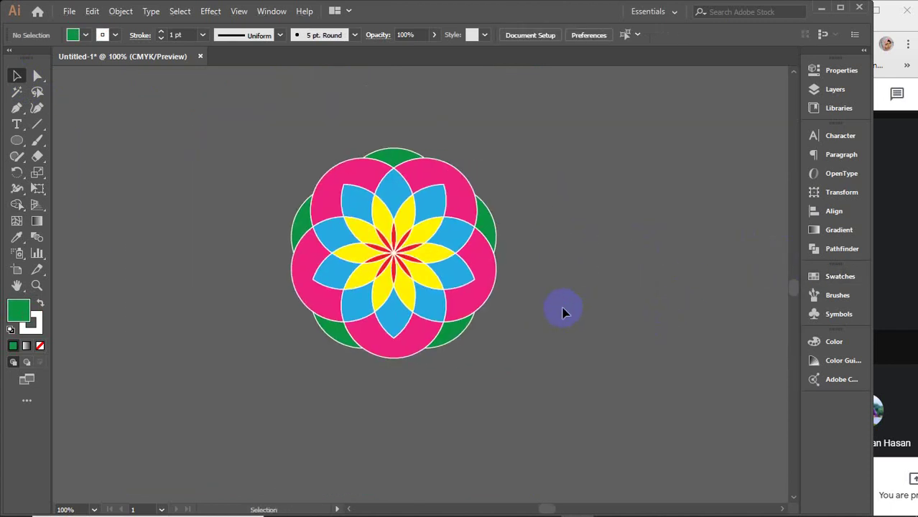
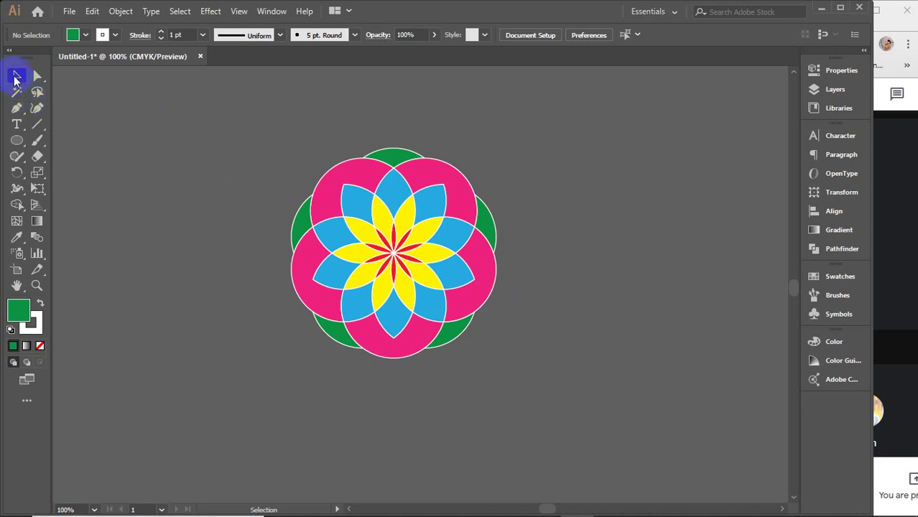
Select and delete the mandala, Olympic rings and guides together.
{"action": "scroll", "coordinate": [255, 165], "scroll_direction": "down", "scroll_amount": 3}
{"action": "scroll", "coordinate": [255, 163], "scroll_direction": "down", "scroll_amount": 4}
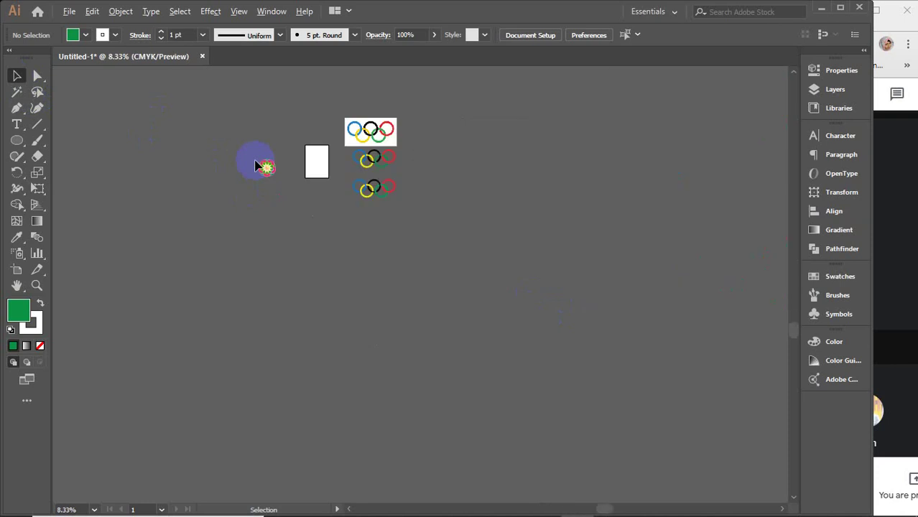
{"action": "scroll", "coordinate": [296, 215], "scroll_direction": "up", "scroll_amount": 2}
{"action": "left_click_drag", "start_coordinate": [175, 137], "coordinate": [556, 369]}
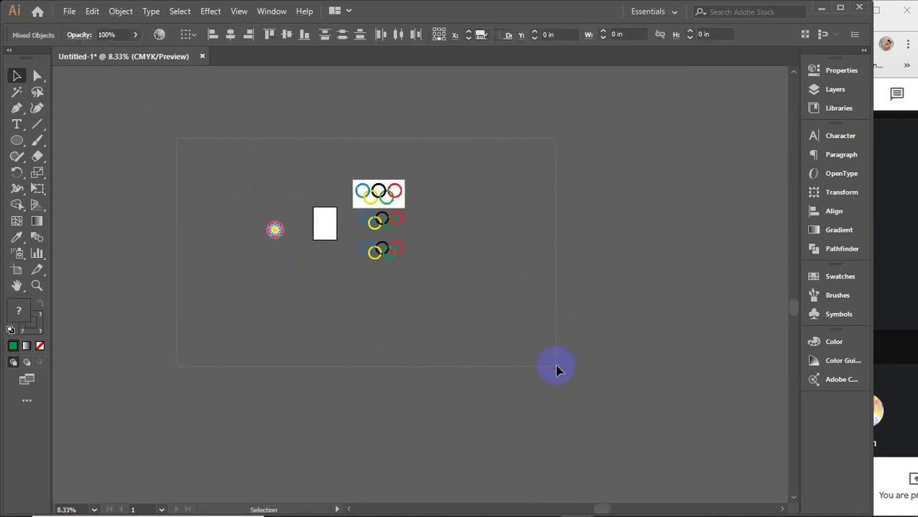
{"action": "key", "text": "Delete"}
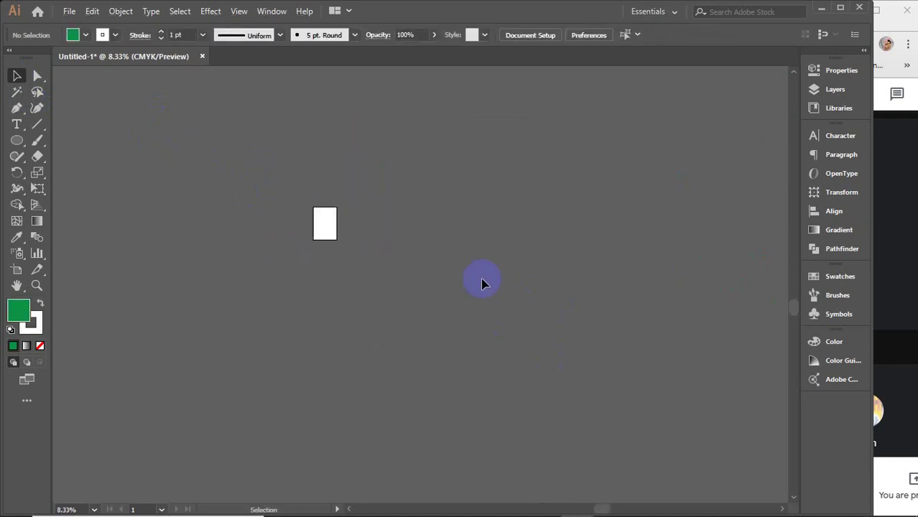
Zoom and pan back onto the now-empty artboard.
{"action": "scroll", "coordinate": [325, 224], "scroll_direction": "up", "scroll_amount": 2}
{"action": "scroll", "coordinate": [338, 209], "scroll_direction": "up", "scroll_amount": 3}
{"action": "scroll", "coordinate": [349, 208], "scroll_direction": "up", "scroll_amount": 2}
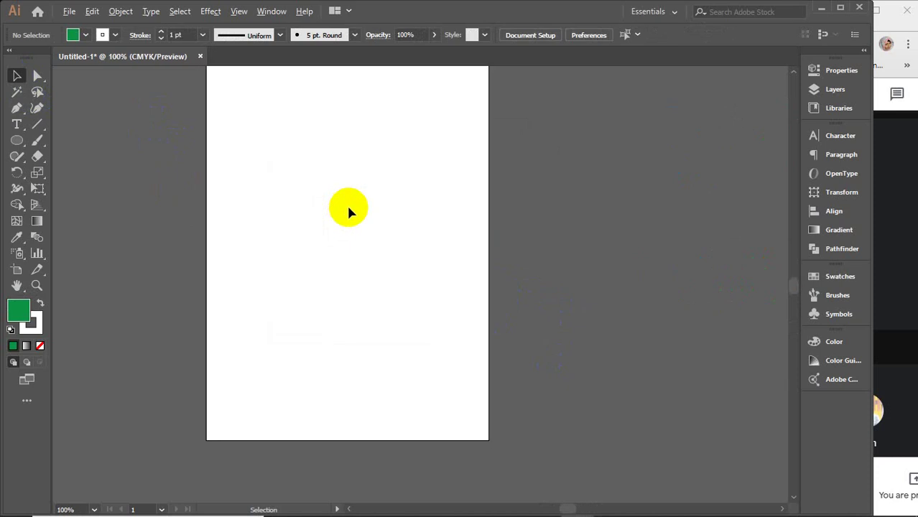
{"action": "mouse_move", "coordinate": [348, 208]}
{"action": "left_mouse_down"}
{"action": "mouse_move", "coordinate": [409, 219]}
{"action": "mouse_move", "coordinate": [409, 233]}
{"action": "left_mouse_up"}
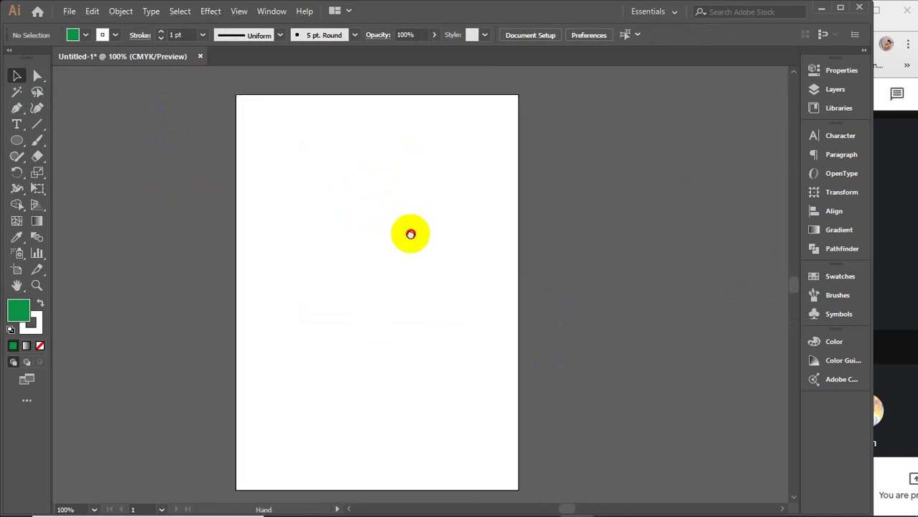
{"action": "scroll", "coordinate": [424, 263], "scroll_direction": "up", "scroll_amount": 1}
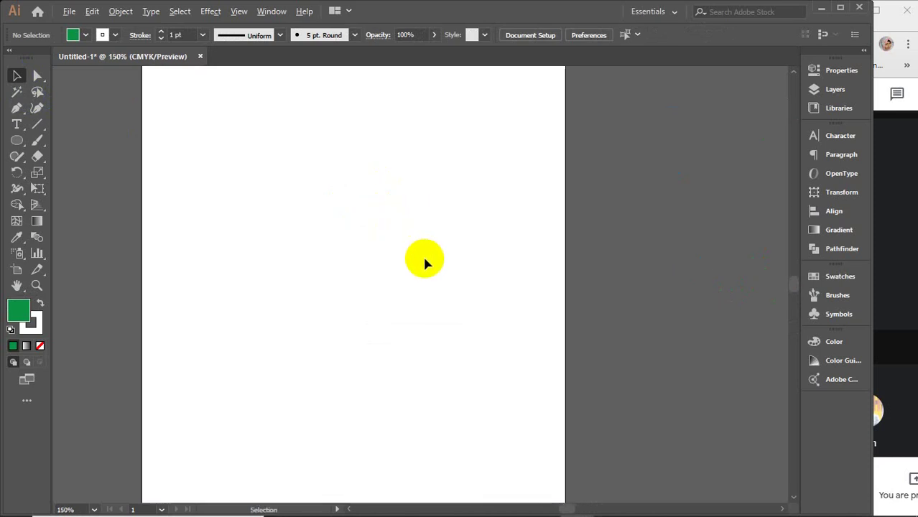
{"action": "left_click", "coordinate": [210, 13]}
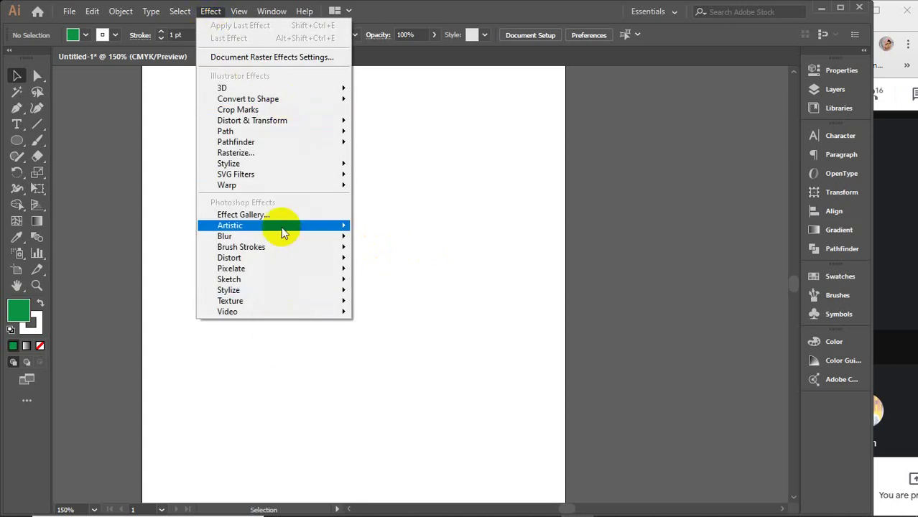
{"action": "mouse_move", "coordinate": [273, 87]}
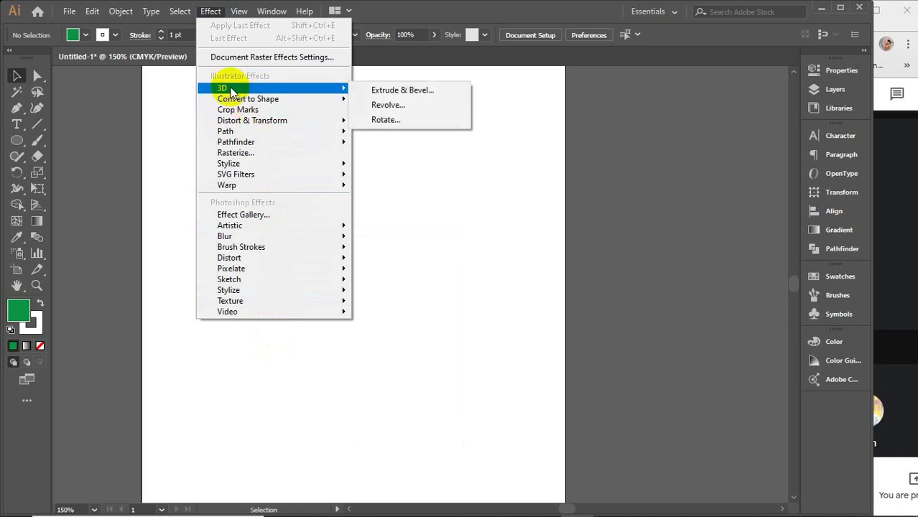
{"action": "left_click", "coordinate": [451, 218]}
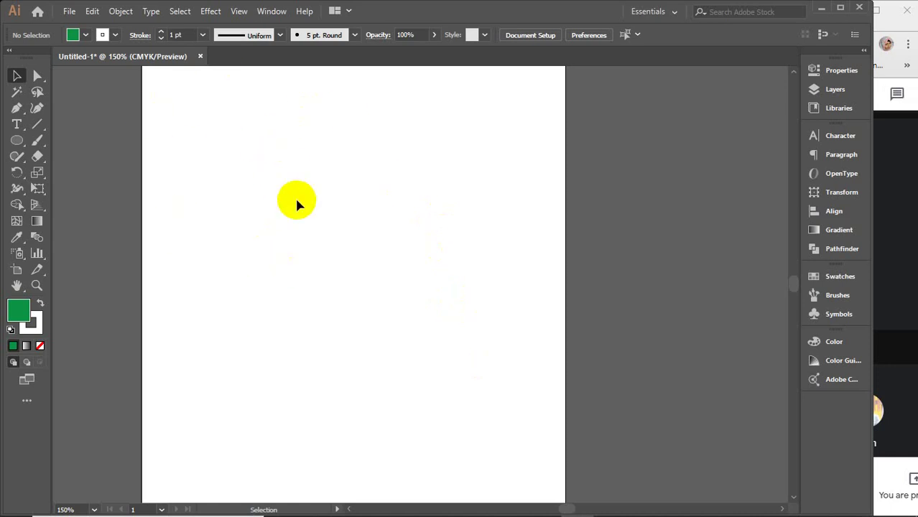
{"action": "left_click_drag", "start_coordinate": [276, 217], "coordinate": [334, 227]}
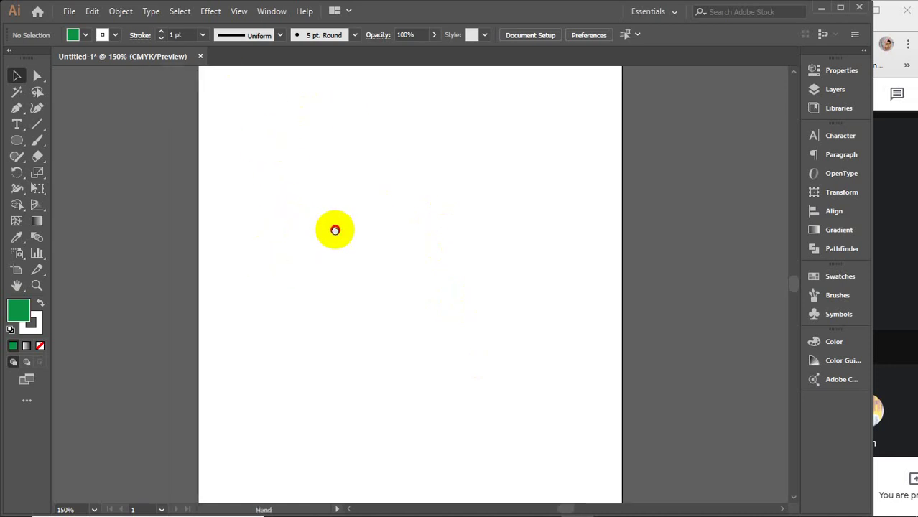
Draw a rectangle on the artboard with the Rectangle tool.
{"action": "left_click", "coordinate": [17, 141]}
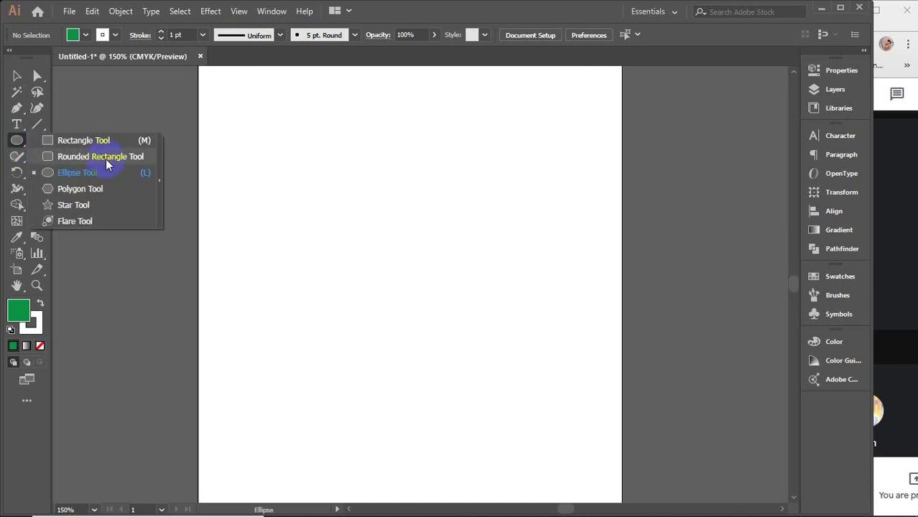
{"action": "left_click", "coordinate": [72, 141]}
{"action": "mouse_move", "coordinate": [309, 176]}
{"action": "left_mouse_down"}
{"action": "mouse_move", "coordinate": [360, 218]}
{"action": "mouse_move", "coordinate": [499, 293]}
{"action": "left_mouse_up"}
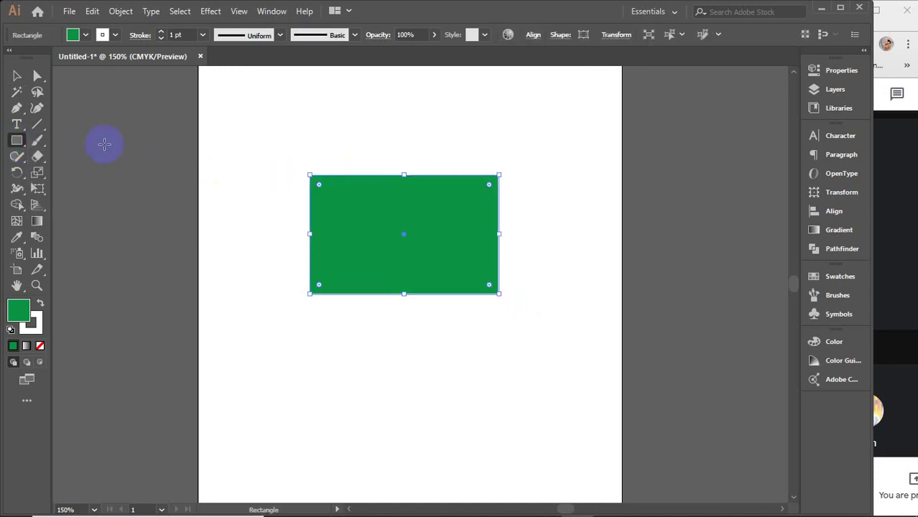
{"action": "left_click", "coordinate": [17, 76]}
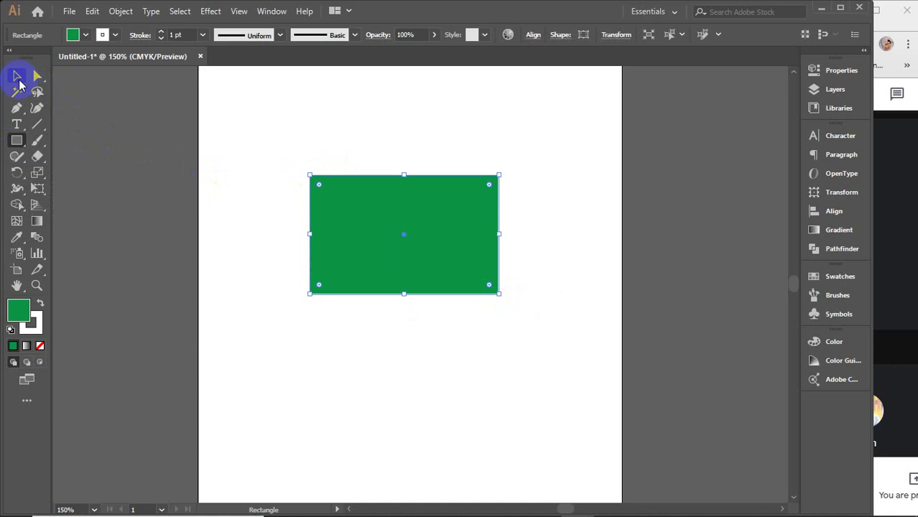
Give the rectangle an orange fill and a magenta stroke from the Swatches.
{"action": "left_click", "coordinate": [840, 278]}
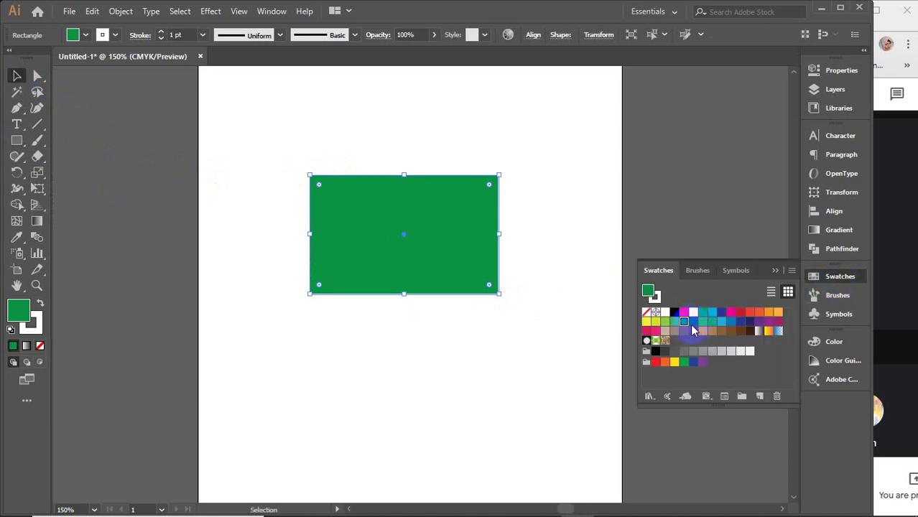
{"action": "left_click", "coordinate": [778, 320]}
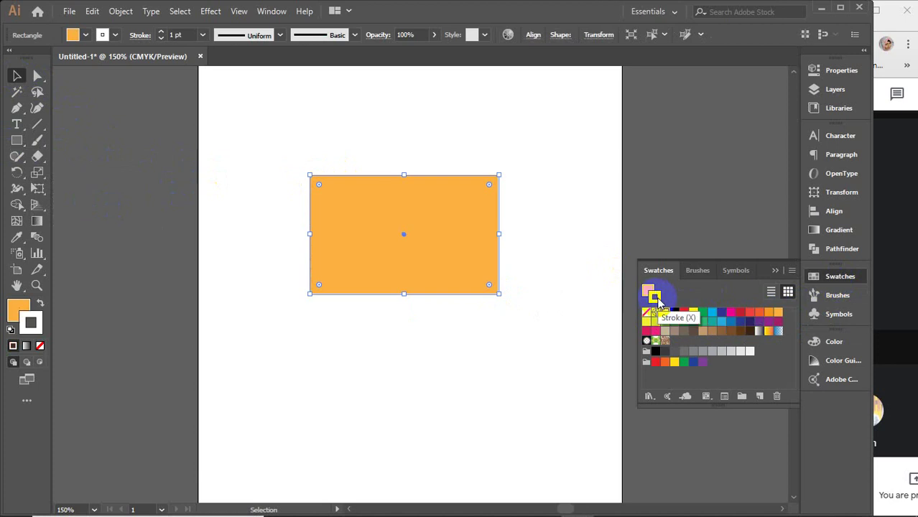
{"action": "left_click", "coordinate": [657, 325]}
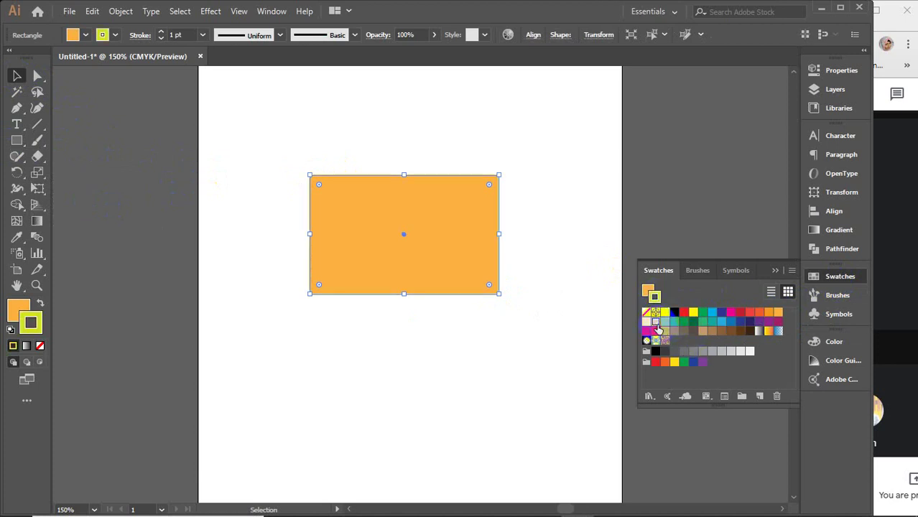
{"action": "left_click", "coordinate": [742, 319]}
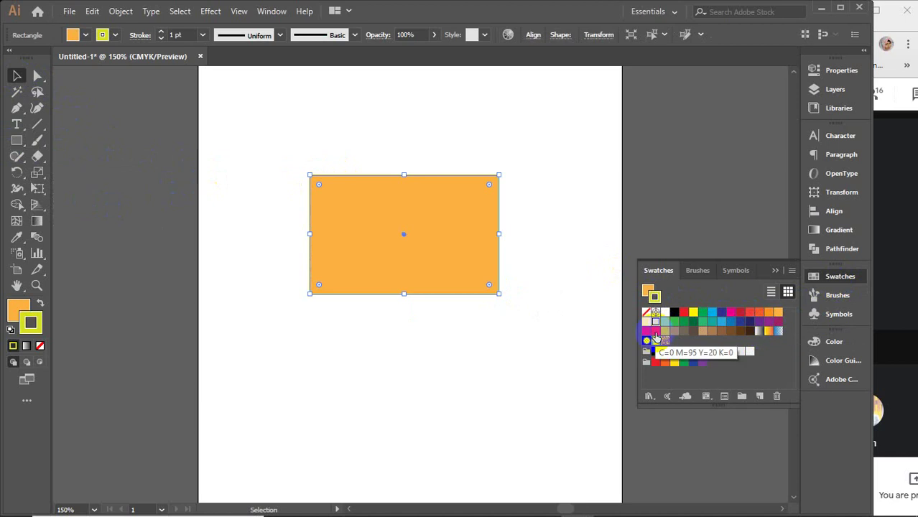
{"action": "left_click", "coordinate": [655, 332]}
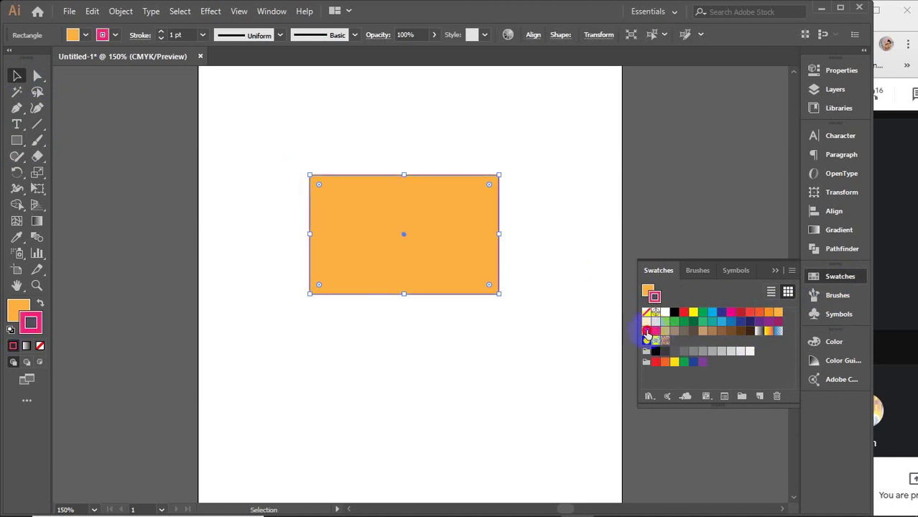
{"action": "left_click", "coordinate": [775, 270]}
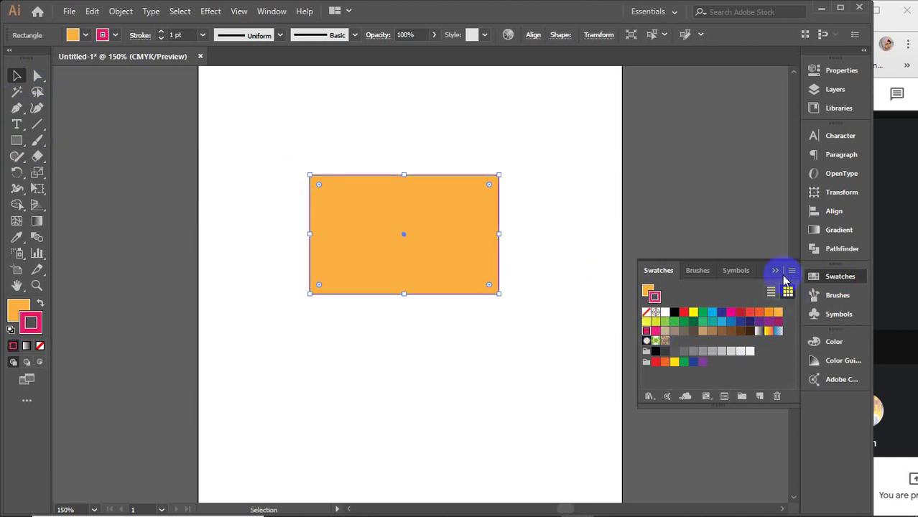
Reselect the rectangle and zoom in with it positioned left in the view.
{"action": "left_click", "coordinate": [579, 254]}
{"action": "left_click", "coordinate": [442, 245]}
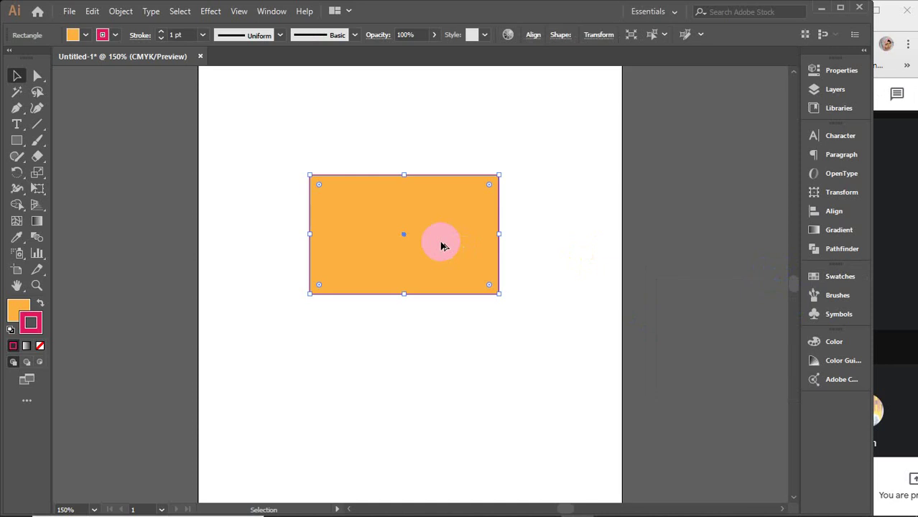
{"action": "key", "text": "ctrl+equal"}
{"action": "left_click_drag", "start_coordinate": [469, 232], "coordinate": [328, 286]}
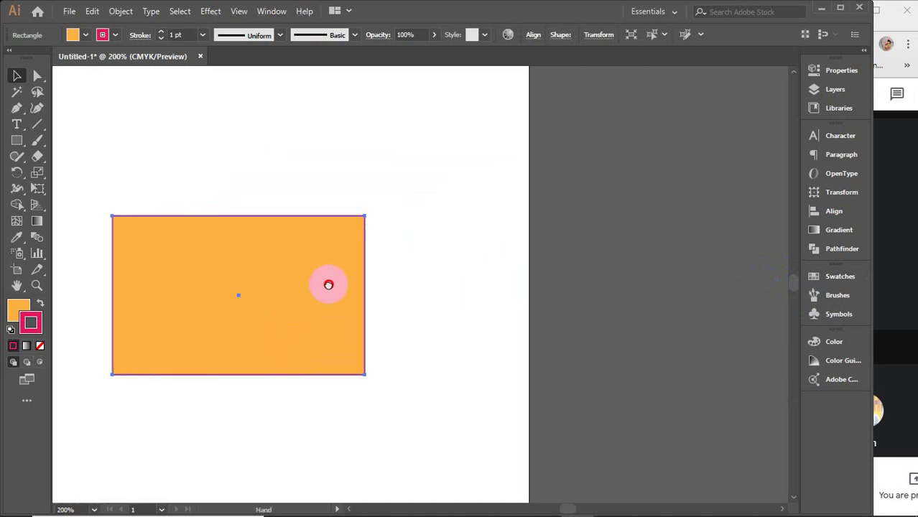
Open Effect > 3D > Extrude & Bevel for the orange rectangle and move the dialog aside.
{"action": "left_click", "coordinate": [210, 11]}
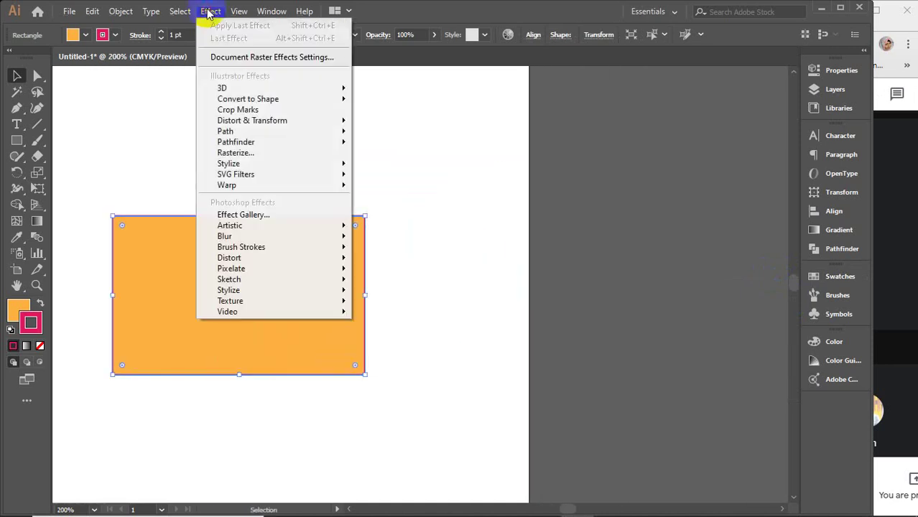
{"action": "mouse_move", "coordinate": [223, 88]}
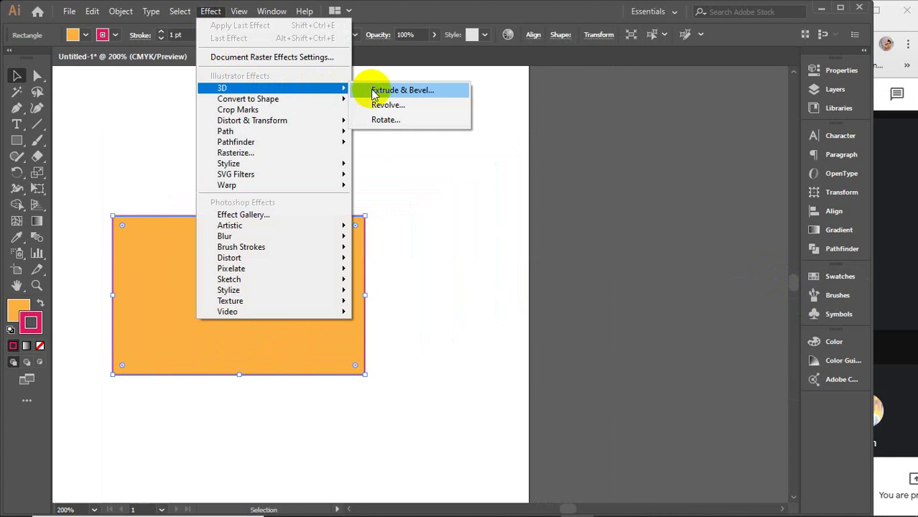
{"action": "left_click", "coordinate": [375, 93]}
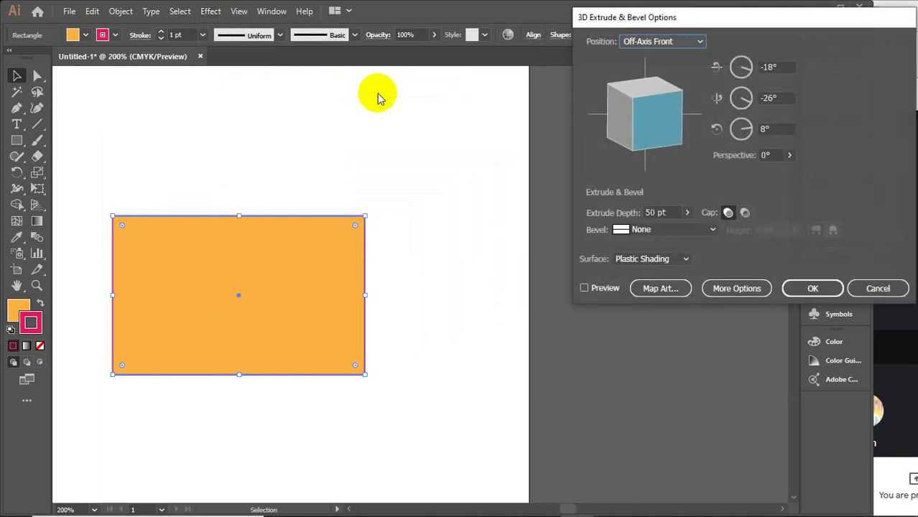
{"action": "left_click_drag", "start_coordinate": [738, 18], "coordinate": [657, 41]}
{"action": "left_click", "coordinate": [900, 239]}
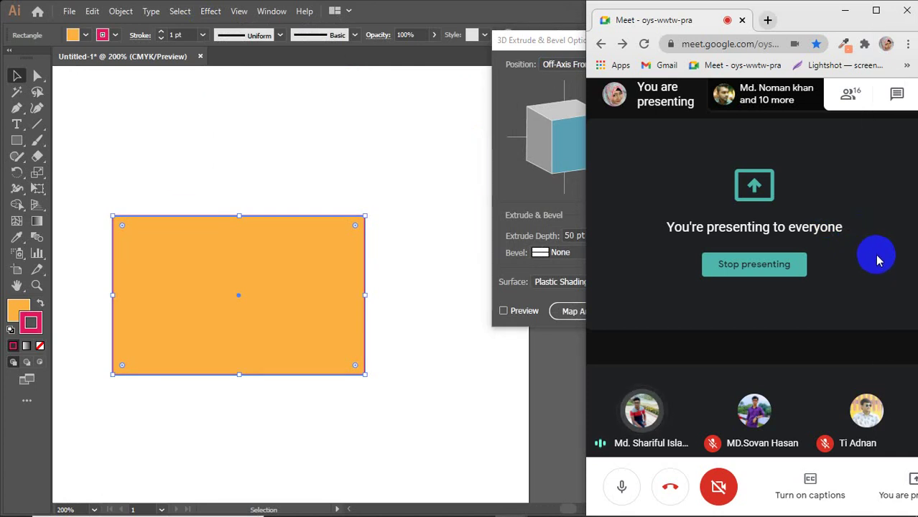
Bring the Illustrator window back in front of the Google Meet window.
{"action": "left_click", "coordinate": [358, 256]}
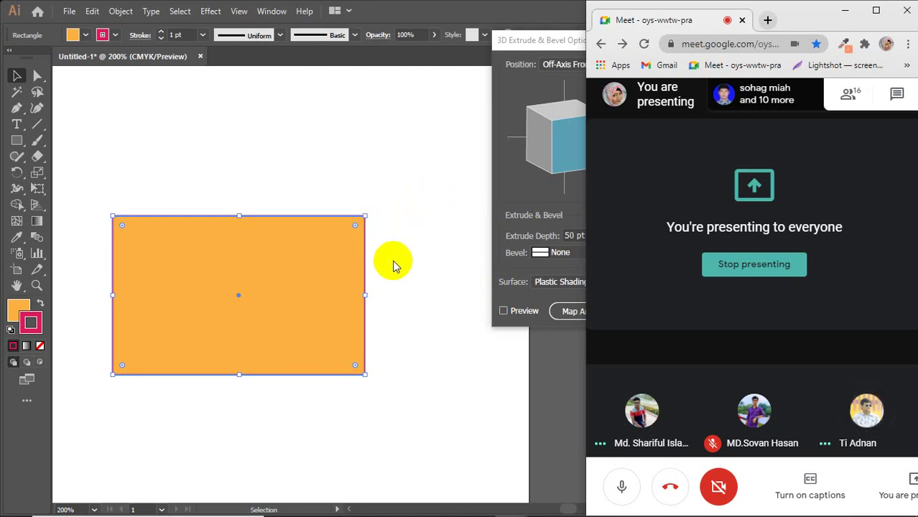
{"action": "left_click", "coordinate": [421, 268]}
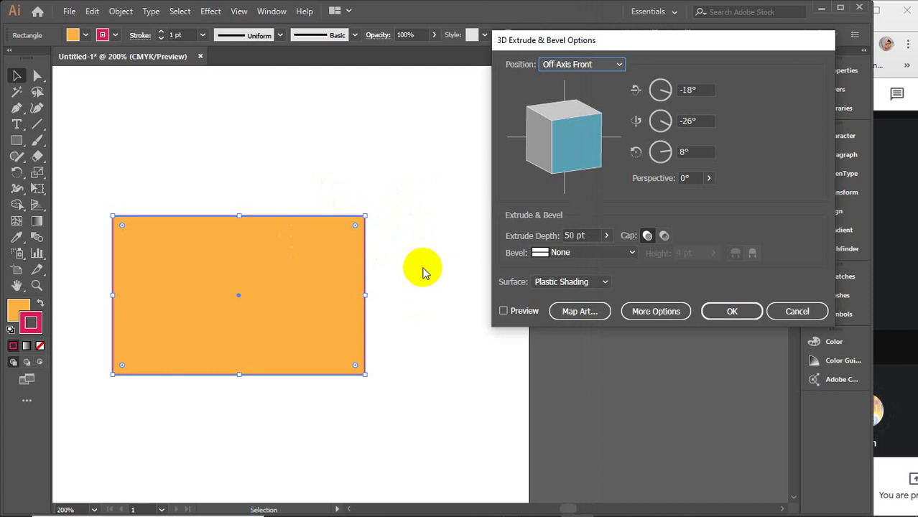
{"action": "mouse_move", "coordinate": [283, 211]}
{"action": "left_mouse_down"}
{"action": "mouse_move", "coordinate": [263, 303]}
{"action": "mouse_move", "coordinate": [383, 396]}
{"action": "left_mouse_up"}
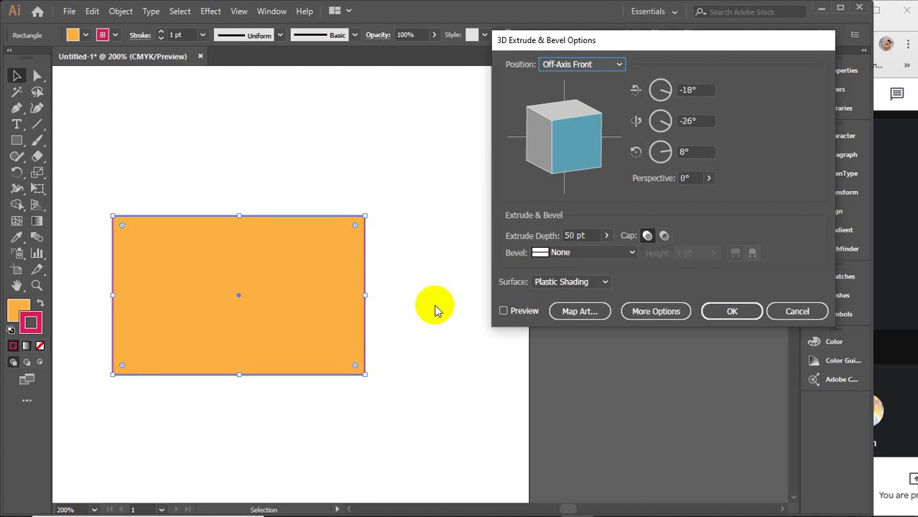
{"action": "left_click", "coordinate": [521, 313]}
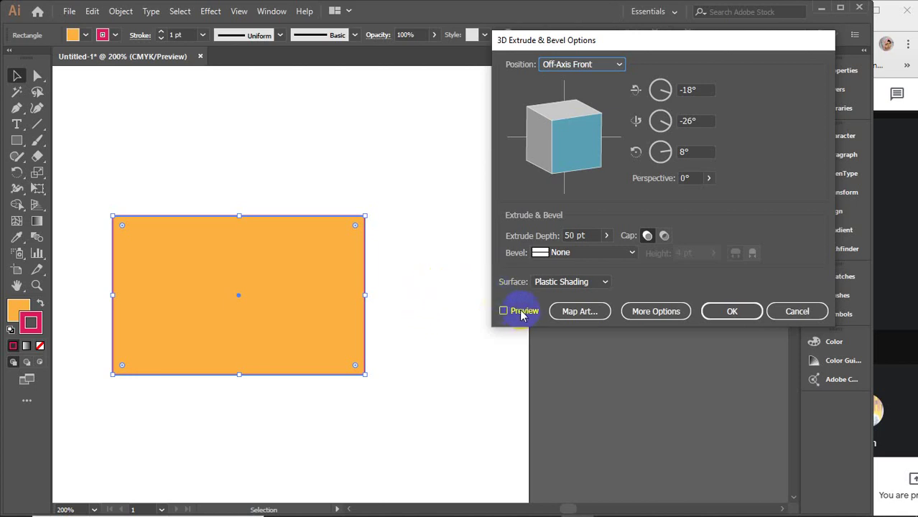
{"action": "left_click", "coordinate": [521, 313]}
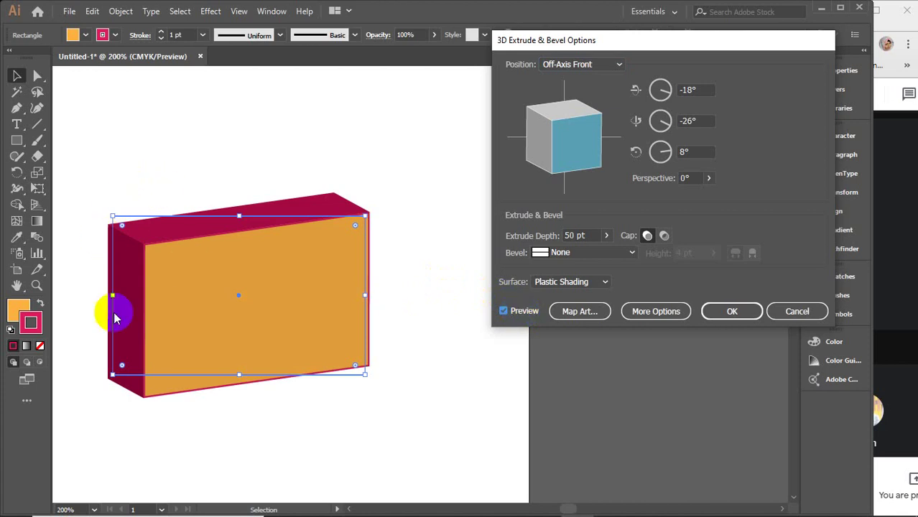
{"action": "left_click", "coordinate": [602, 68]}
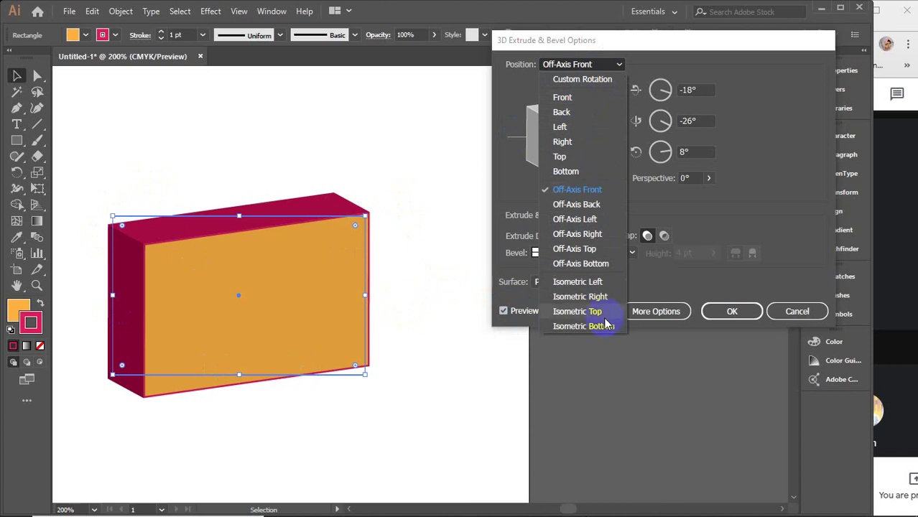
{"action": "left_click", "coordinate": [602, 69]}
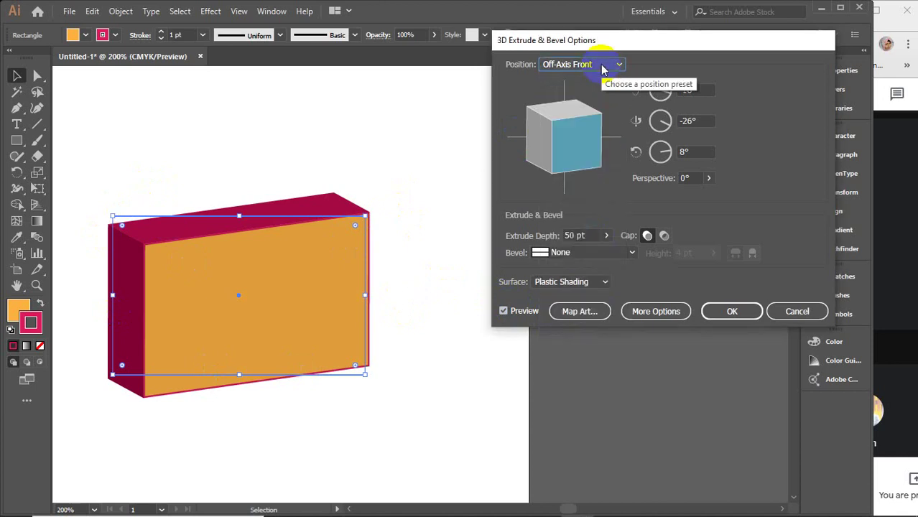
{"action": "left_click", "coordinate": [652, 88]}
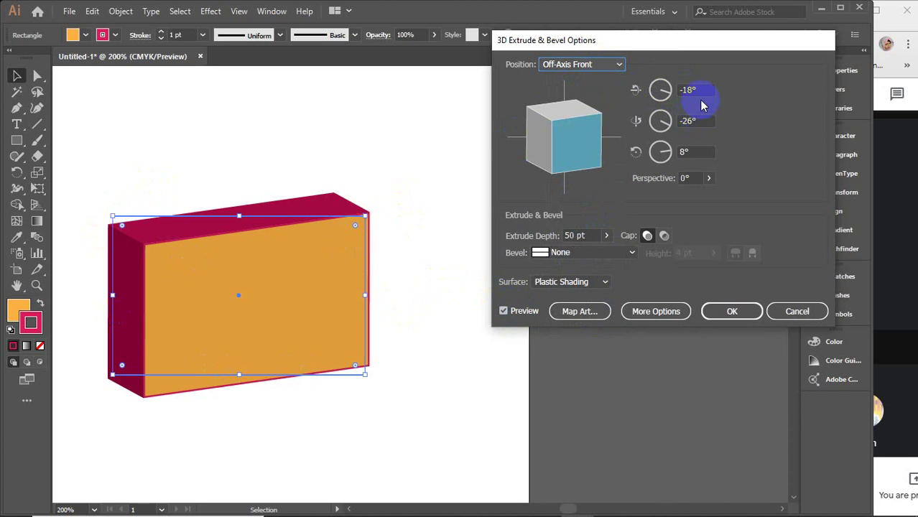
{"action": "left_click", "coordinate": [688, 89]}
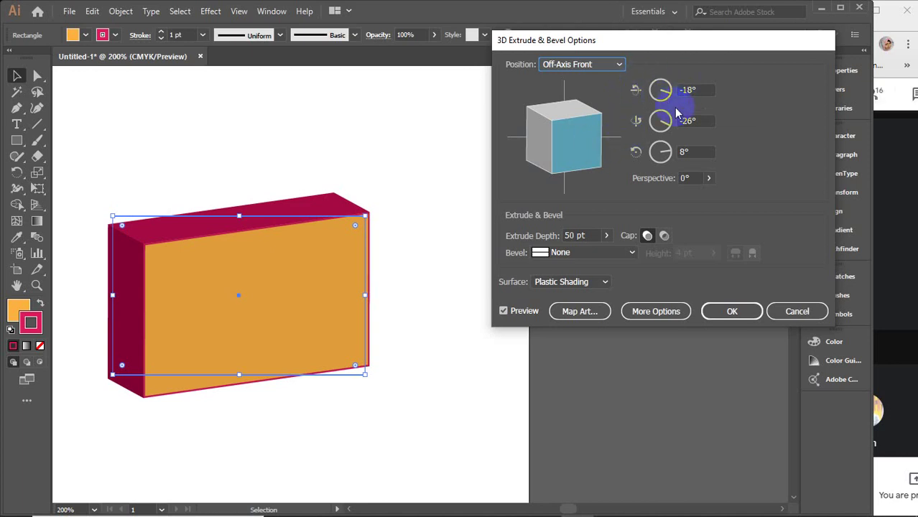
Set the X-axis rotation to -10°.
{"action": "left_click", "coordinate": [701, 90]}
{"action": "key", "text": "Up"}
{"action": "key", "text": "Up"}
{"action": "key", "text": "Up"}
{"action": "key", "text": "Up"}
{"action": "key", "text": "Up"}
{"action": "key", "text": "Up"}
{"action": "key", "text": "Up"}
{"action": "key", "text": "Up"}
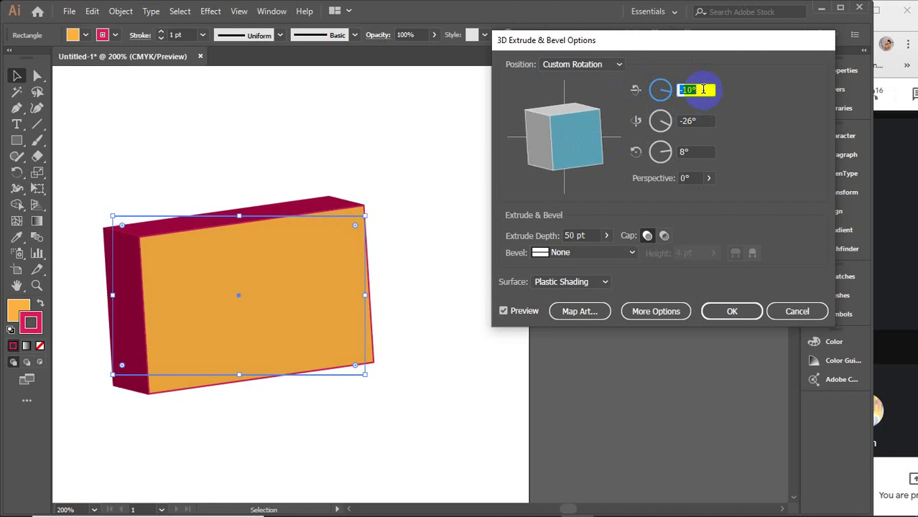
{"action": "key", "text": "Up"}
{"action": "key", "text": "Up"}
{"action": "key", "text": "Up"}
{"action": "key", "text": "Up"}
{"action": "key", "text": "Up"}
{"action": "key", "text": "Up"}
{"action": "key", "text": "Up"}
{"action": "key", "text": "Up"}
{"action": "key", "text": "Up"}
{"action": "key", "text": "Up"}
{"action": "key", "text": "Up"}
{"action": "key", "text": "Up"}
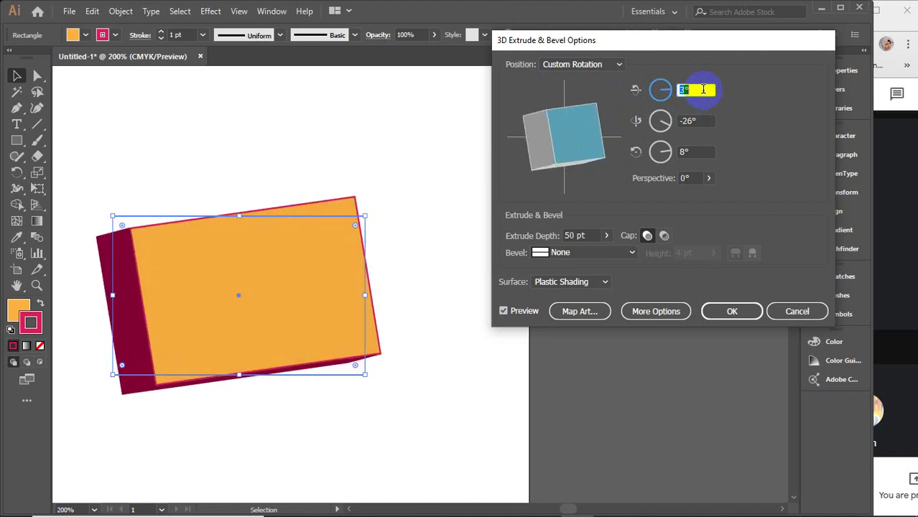
{"action": "key", "text": "Down"}
{"action": "key", "text": "Down"}
{"action": "key", "text": "Down"}
{"action": "key", "text": "Down"}
{"action": "key", "text": "Down"}
{"action": "key", "text": "Down"}
{"action": "key", "text": "Down"}
{"action": "key", "text": "Down"}
{"action": "key", "text": "Down"}
{"action": "key", "text": "Down"}
{"action": "key", "text": "Down"}
{"action": "key", "text": "Down"}
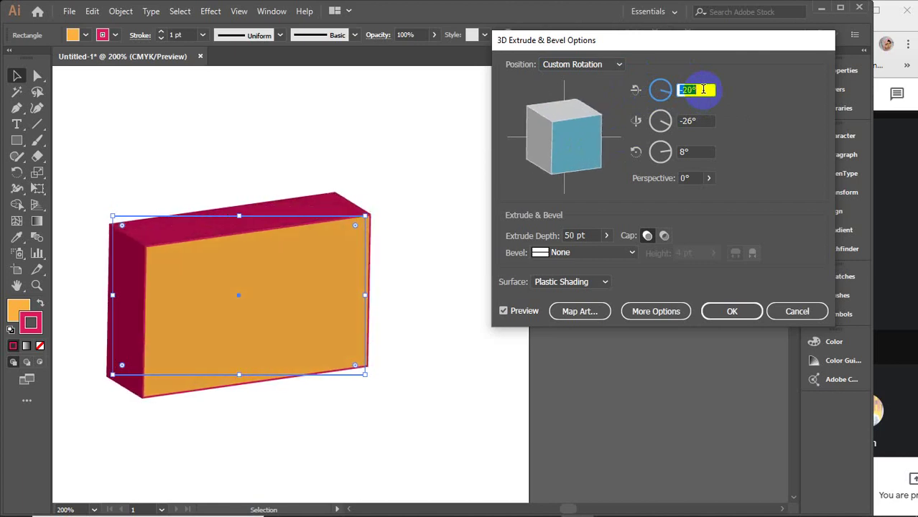
{"action": "key", "text": "Down"}
{"action": "key", "text": "Down"}
{"action": "key", "text": "Down"}
{"action": "key", "text": "Down"}
{"action": "key", "text": "Down"}
{"action": "key", "text": "Down"}
{"action": "key", "text": "Down"}
{"action": "key", "text": "Down"}
{"action": "key", "text": "Down"}
{"action": "key", "text": "Down"}
{"action": "key", "text": "Down"}
{"action": "key", "text": "Down"}
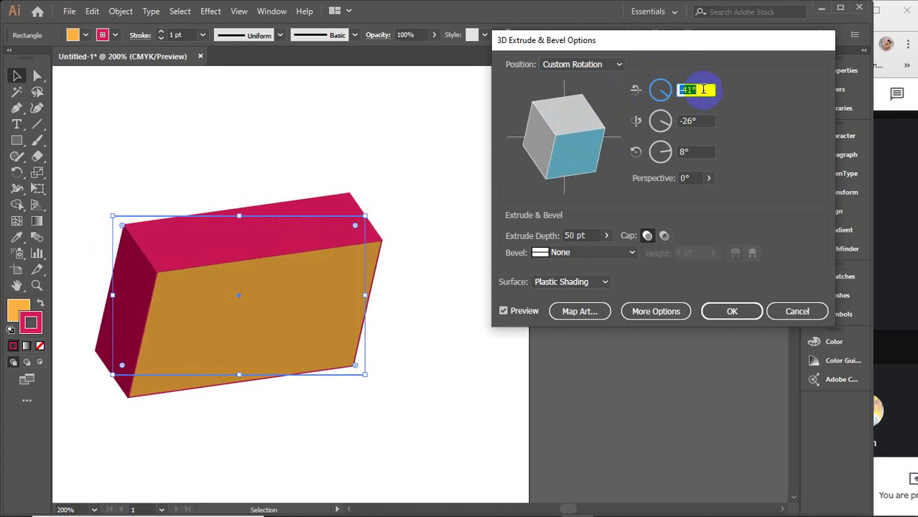
{"action": "key", "text": "Down"}
{"action": "key", "text": "Down"}
{"action": "key", "text": "Down"}
{"action": "key", "text": "Down"}
{"action": "key", "text": "Down"}
{"action": "key", "text": "Down"}
{"action": "key", "text": "Down"}
{"action": "key", "text": "Down"}
{"action": "key", "text": "Down"}
{"action": "key", "text": "Down"}
{"action": "key", "text": "Down"}
{"action": "key", "text": "Down"}
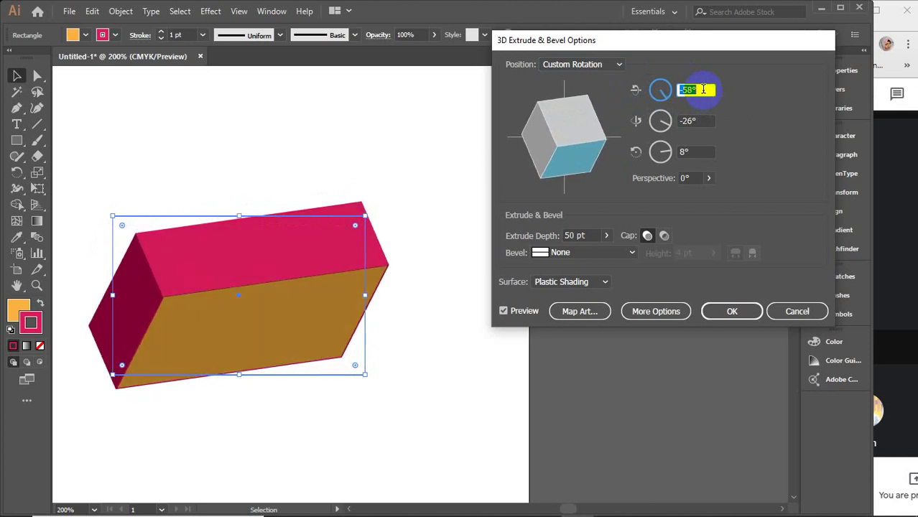
{"action": "key", "text": "Up"}
{"action": "key", "text": "Up"}
{"action": "key", "text": "Up"}
{"action": "key", "text": "Up"}
{"action": "key", "text": "Up"}
{"action": "key", "text": "Up"}
{"action": "key", "text": "Up"}
{"action": "key", "text": "Up"}
{"action": "key", "text": "Up"}
{"action": "key", "text": "Up"}
{"action": "key", "text": "Up"}
{"action": "key", "text": "Up"}
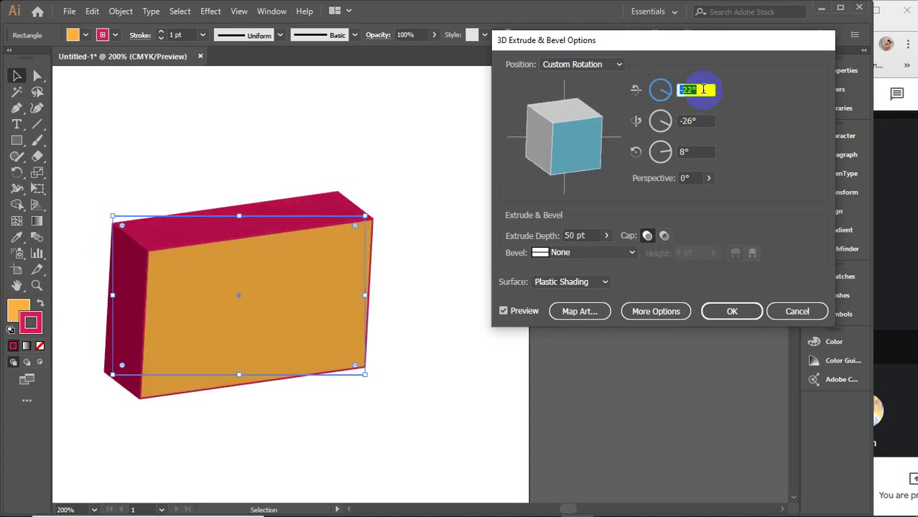
{"action": "key", "text": "Up"}
{"action": "key", "text": "Up"}
{"action": "key", "text": "Up"}
{"action": "key", "text": "Up"}
{"action": "key", "text": "Up"}
{"action": "key", "text": "Up"}
{"action": "key", "text": "Up"}
{"action": "key", "text": "Up"}
{"action": "key", "text": "Up"}
{"action": "key", "text": "Up"}
{"action": "key", "text": "Up"}
{"action": "key", "text": "Up"}
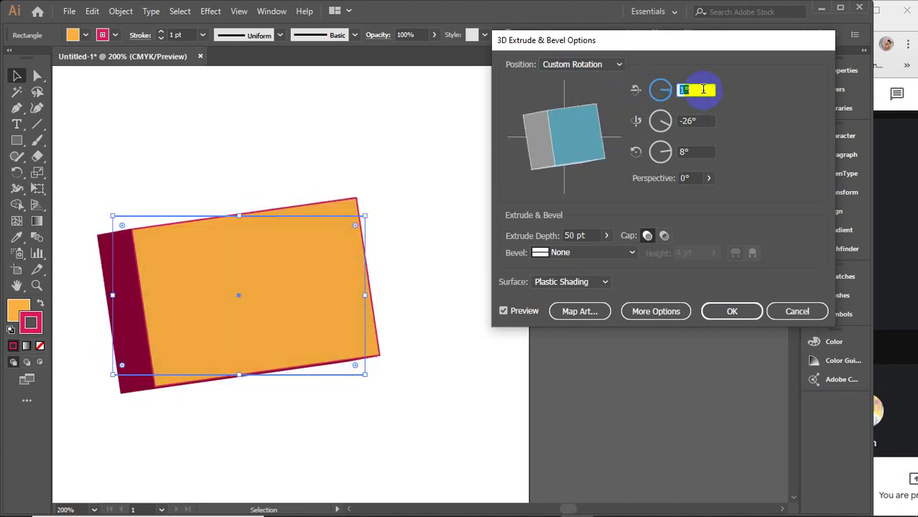
{"action": "key", "text": "Down"}
{"action": "key", "text": "Down"}
{"action": "key", "text": "Down"}
{"action": "key", "text": "Down"}
{"action": "key", "text": "Down"}
{"action": "key", "text": "Down"}
{"action": "key", "text": "Down"}
{"action": "key", "text": "Down"}
{"action": "key", "text": "Down"}
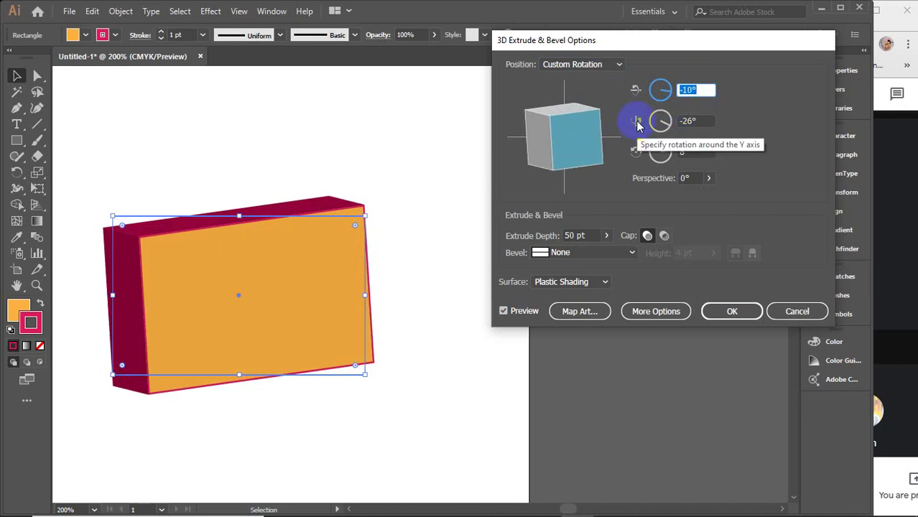
Set the Y-axis rotation to -15°.
{"action": "left_click", "coordinate": [706, 120]}
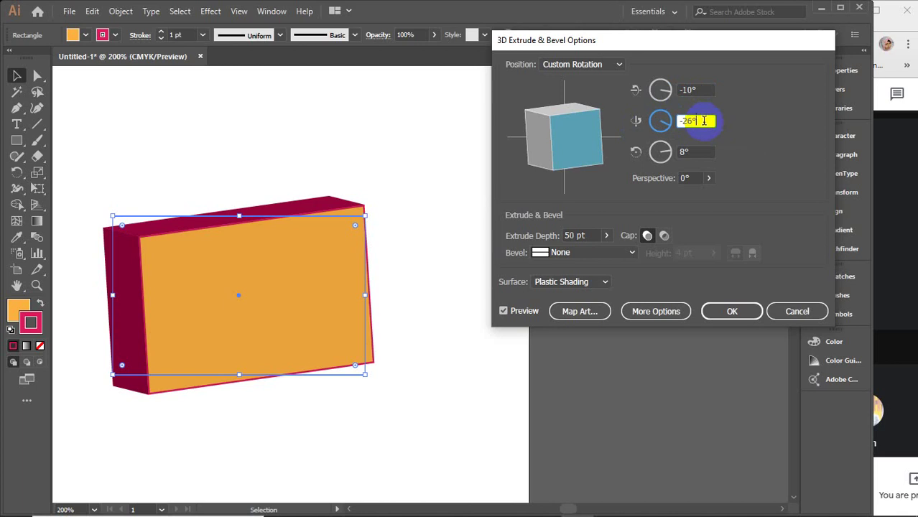
{"action": "left_click", "coordinate": [704, 121]}
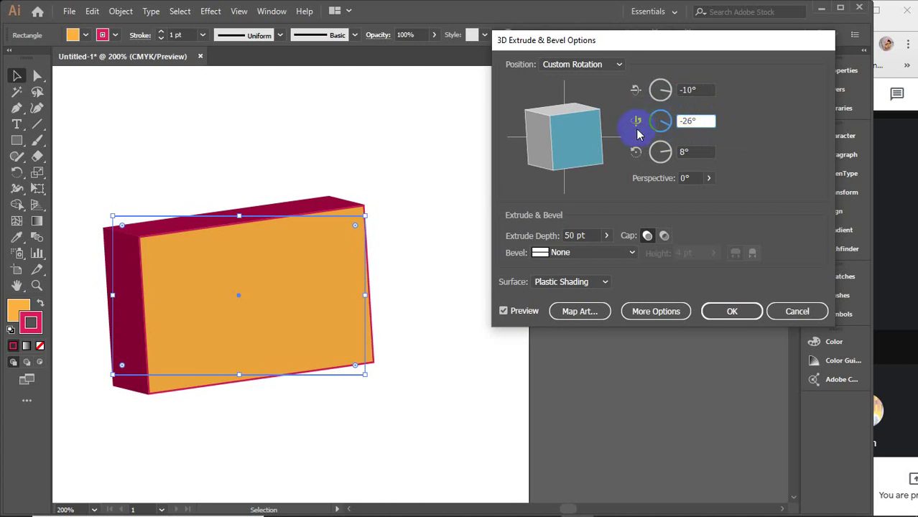
{"action": "double_click", "coordinate": [707, 121]}
{"action": "type", "text": "-12"}
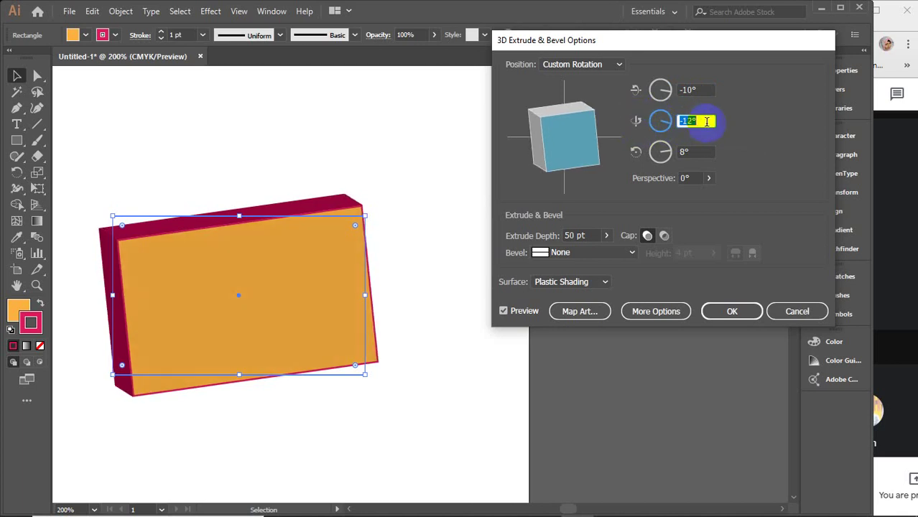
{"action": "key", "text": "Up"}
{"action": "key", "text": "Up"}
{"action": "key", "text": "Up"}
{"action": "key", "text": "Up"}
{"action": "key", "text": "Up"}
{"action": "key", "text": "Up"}
{"action": "key", "text": "Up"}
{"action": "key", "text": "Up"}
{"action": "key", "text": "Up"}
{"action": "key", "text": "Up"}
{"action": "key", "text": "Up"}
{"action": "key", "text": "Up"}
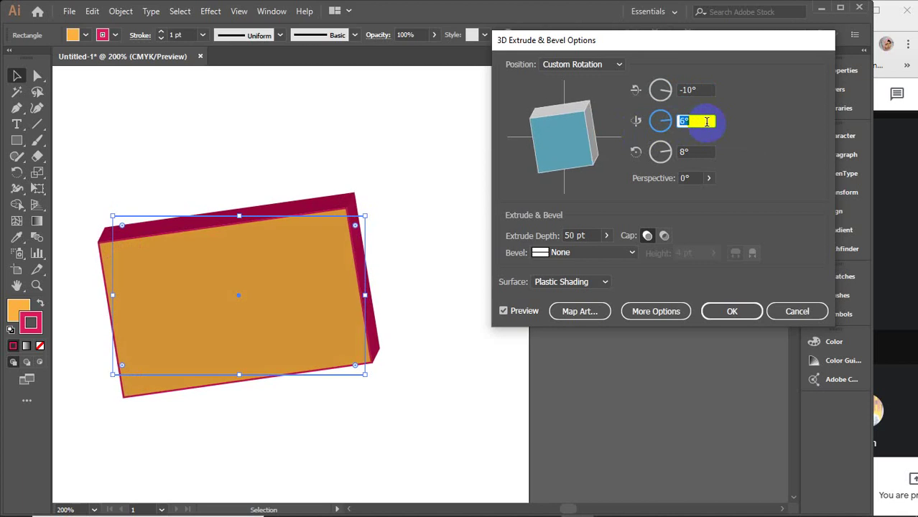
{"action": "key", "text": "Down"}
{"action": "key", "text": "Down"}
{"action": "key", "text": "Down"}
{"action": "key", "text": "Down"}
{"action": "key", "text": "Down"}
{"action": "key", "text": "Down"}
{"action": "key", "text": "Down"}
{"action": "key", "text": "Down"}
{"action": "key", "text": "Down"}
{"action": "key", "text": "Down"}
{"action": "key", "text": "Down"}
{"action": "key", "text": "Down"}
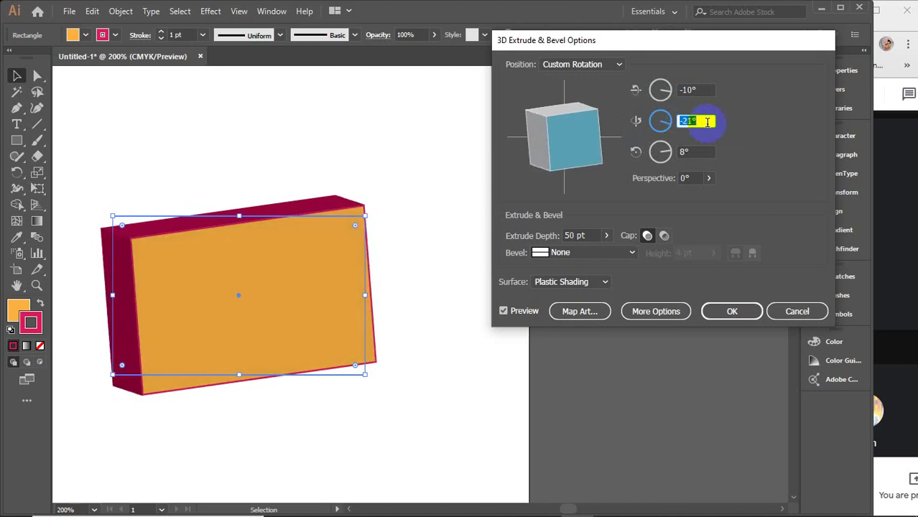
{"action": "key", "text": "Down"}
{"action": "key", "text": "Down"}
{"action": "key", "text": "Down"}
{"action": "key", "text": "Down"}
{"action": "key", "text": "Down"}
{"action": "key", "text": "Down"}
{"action": "key", "text": "Down"}
{"action": "key", "text": "Down"}
{"action": "key", "text": "Down"}
{"action": "key", "text": "Down"}
{"action": "key", "text": "Down"}
{"action": "key", "text": "Down"}
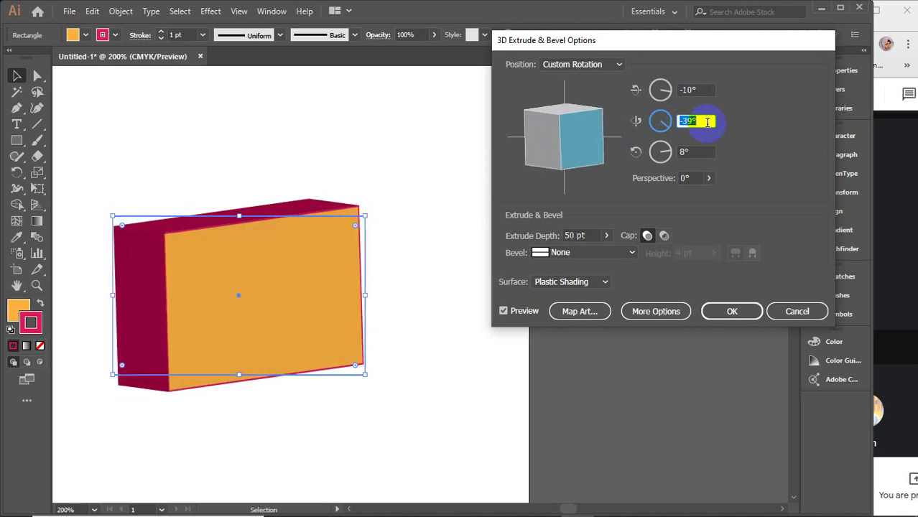
{"action": "key", "text": "Up"}
{"action": "key", "text": "Up"}
{"action": "key", "text": "Up"}
{"action": "key", "text": "Up"}
{"action": "key", "text": "Up"}
{"action": "key", "text": "Up"}
{"action": "key", "text": "Up"}
{"action": "key", "text": "Up"}
{"action": "key", "text": "Up"}
{"action": "key", "text": "Up"}
{"action": "key", "text": "Up"}
{"action": "key", "text": "Up"}
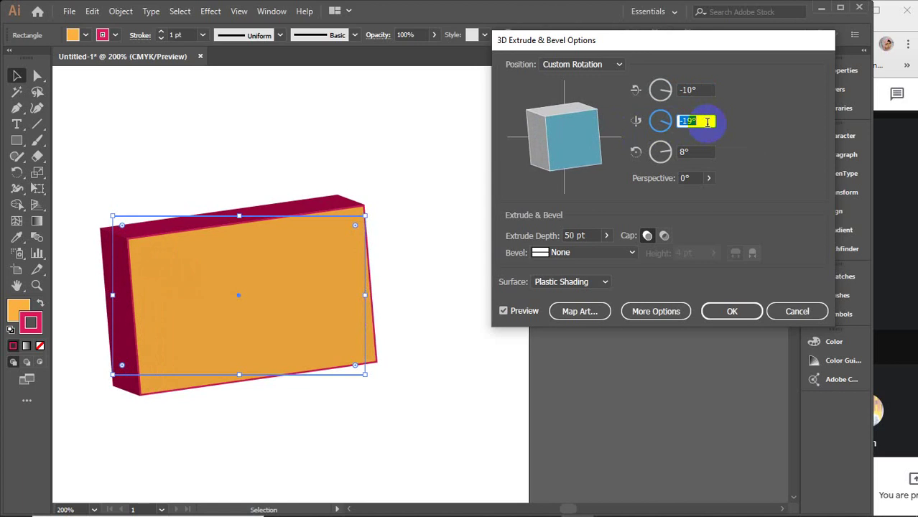
{"action": "key", "text": "Up"}
{"action": "key", "text": "Up"}
{"action": "key", "text": "Up"}
{"action": "key", "text": "Up"}
{"action": "key", "text": "Up"}
{"action": "key", "text": "Up"}
{"action": "key", "text": "Up"}
{"action": "key", "text": "Up"}
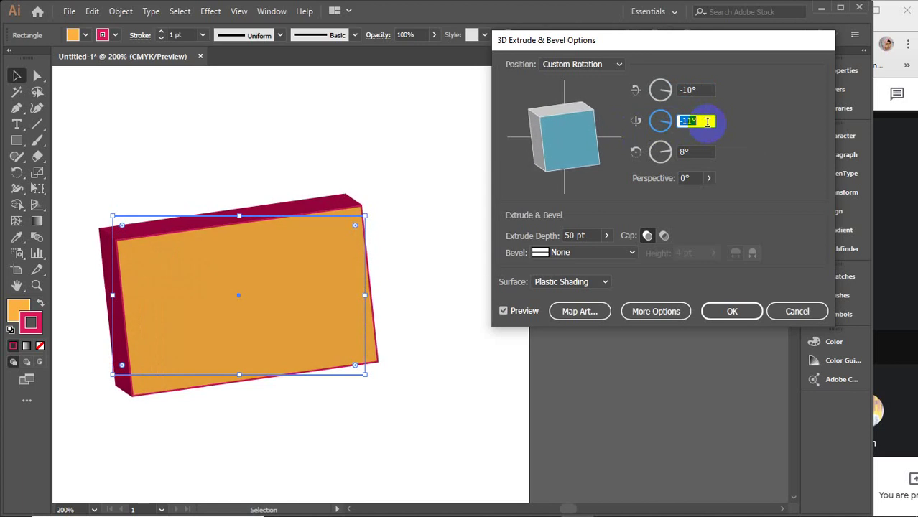
{"action": "key", "text": "Down"}
{"action": "key", "text": "Down"}
{"action": "key", "text": "Down"}
{"action": "key", "text": "Down"}
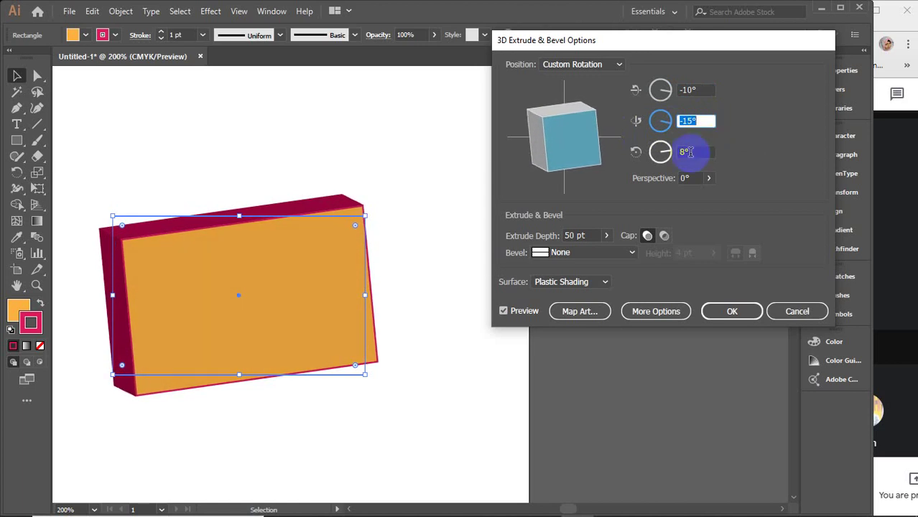
Set the Z-axis rotation to 3°.
{"action": "left_click", "coordinate": [696, 152]}
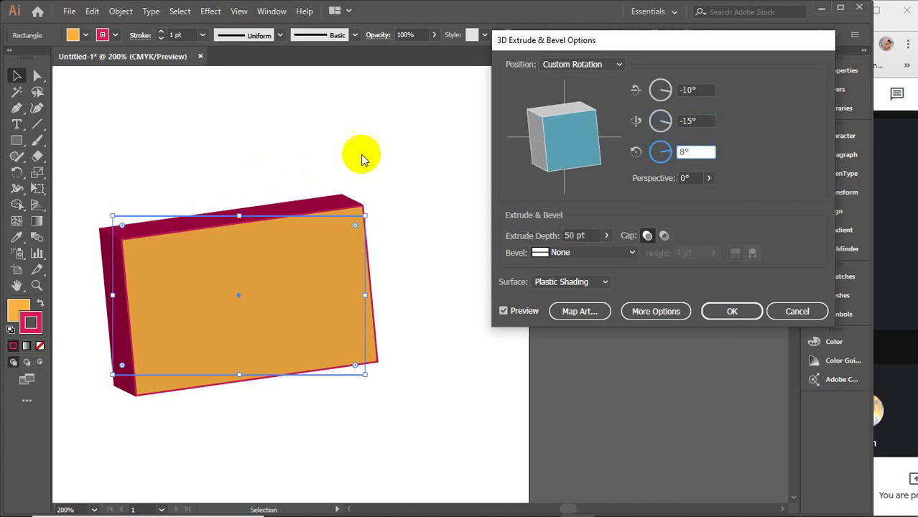
{"action": "left_click_drag", "start_coordinate": [289, 215], "coordinate": [325, 238]}
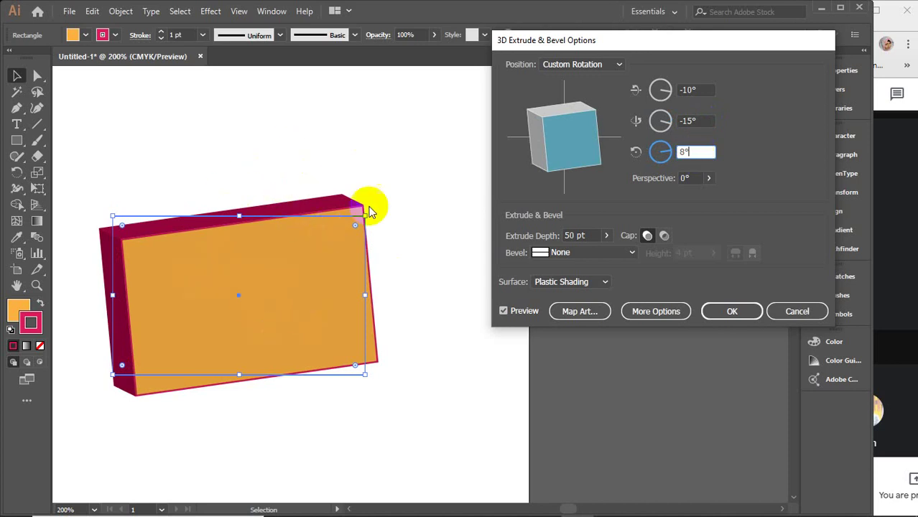
{"action": "left_click_drag", "start_coordinate": [562, 137], "coordinate": [596, 108]}
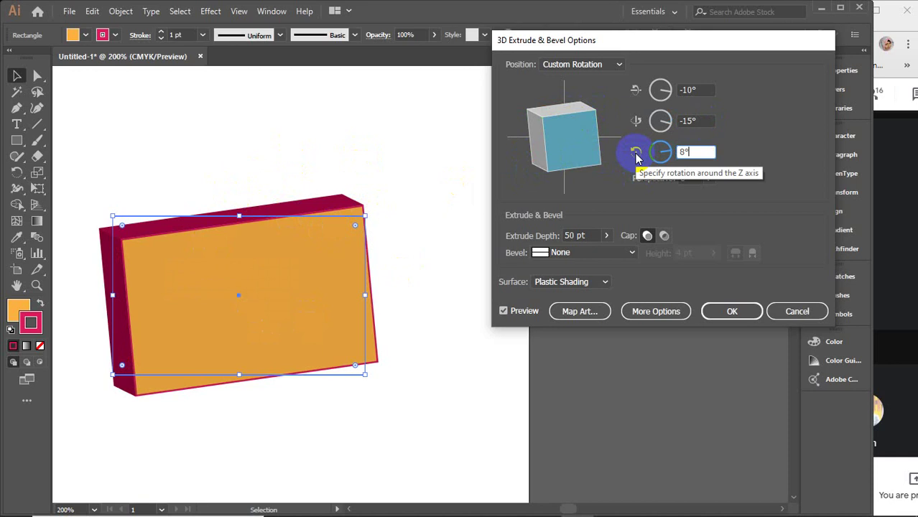
{"action": "double_click", "coordinate": [693, 150]}
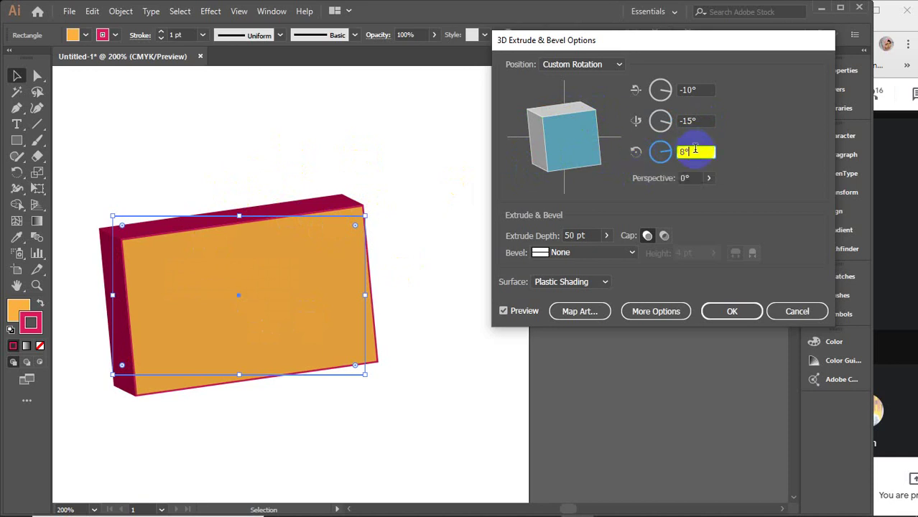
{"action": "key", "text": "Up"}
{"action": "key", "text": "Up"}
{"action": "key", "text": "Up"}
{"action": "key", "text": "shift+Up"}
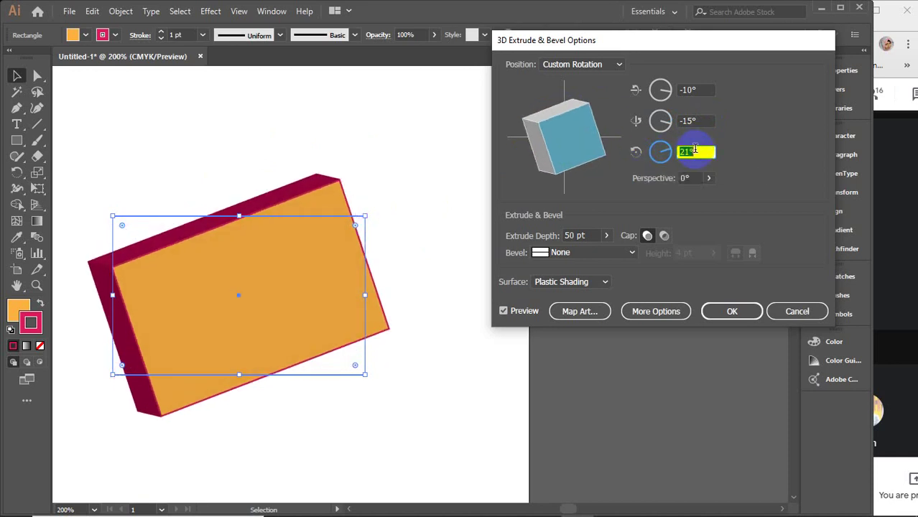
{"action": "key", "text": "Down"}
{"action": "key", "text": "Down"}
{"action": "key", "text": "Down"}
{"action": "key", "text": "Down"}
{"action": "key", "text": "Down"}
{"action": "key", "text": "Down"}
{"action": "key", "text": "Down"}
{"action": "key", "text": "Down"}
{"action": "key", "text": "Down"}
{"action": "key", "text": "Down"}
{"action": "key", "text": "Down"}
{"action": "key", "text": "Down"}
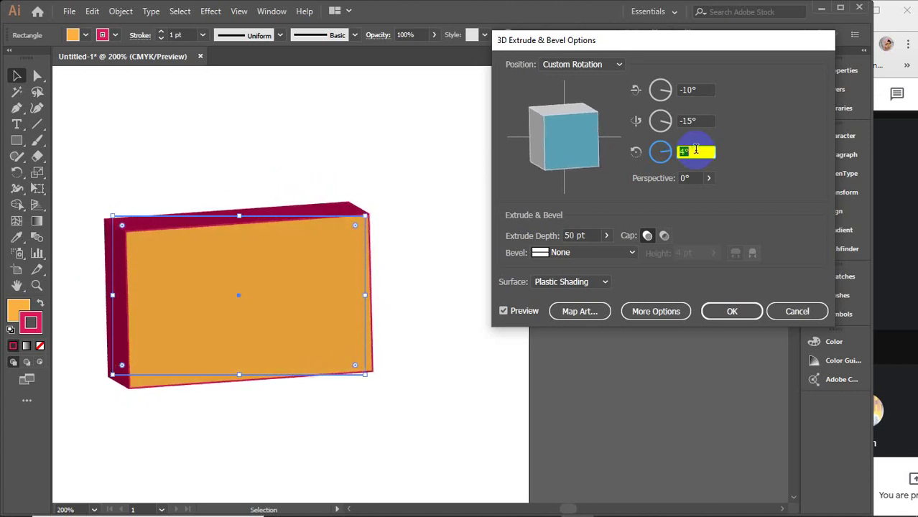
{"action": "key", "text": "Down"}
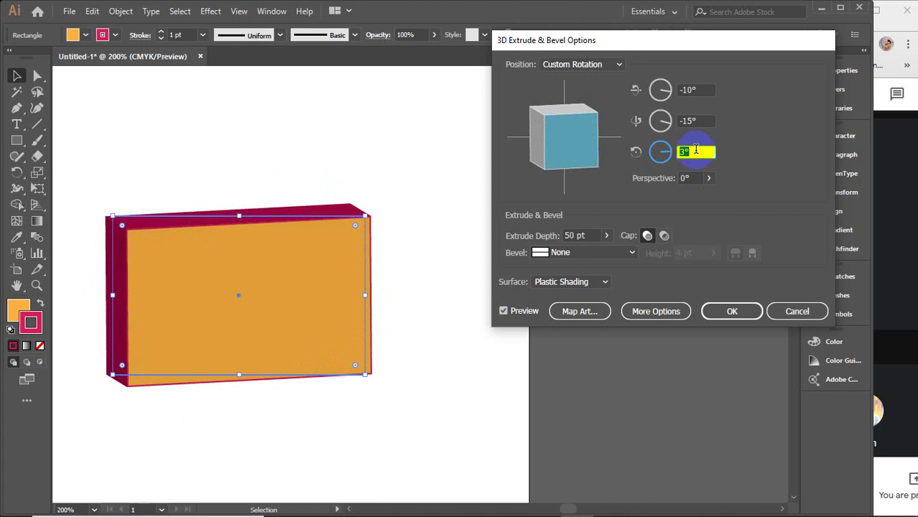
Try Perspective values from about 33° up to 160°, then return Perspective to 0°.
{"action": "left_click", "coordinate": [710, 180]}
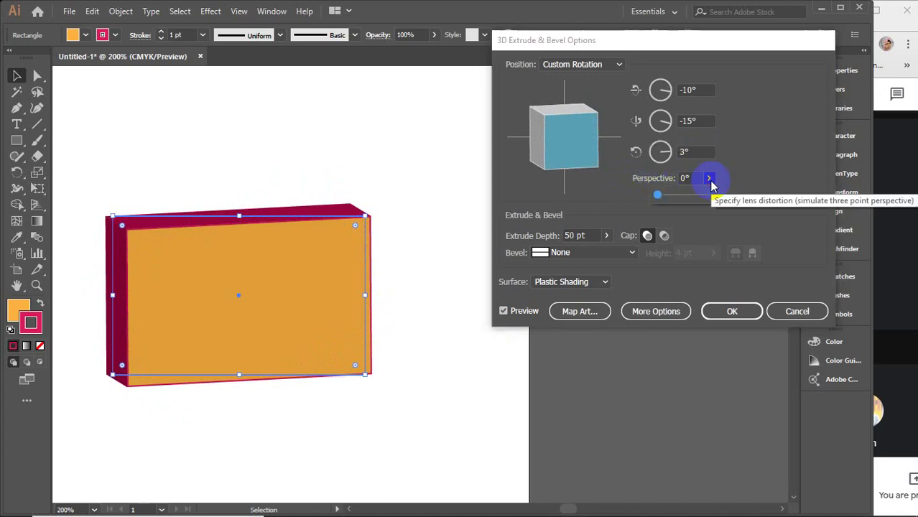
{"action": "left_click_drag", "start_coordinate": [657, 195], "coordinate": [668, 196]}
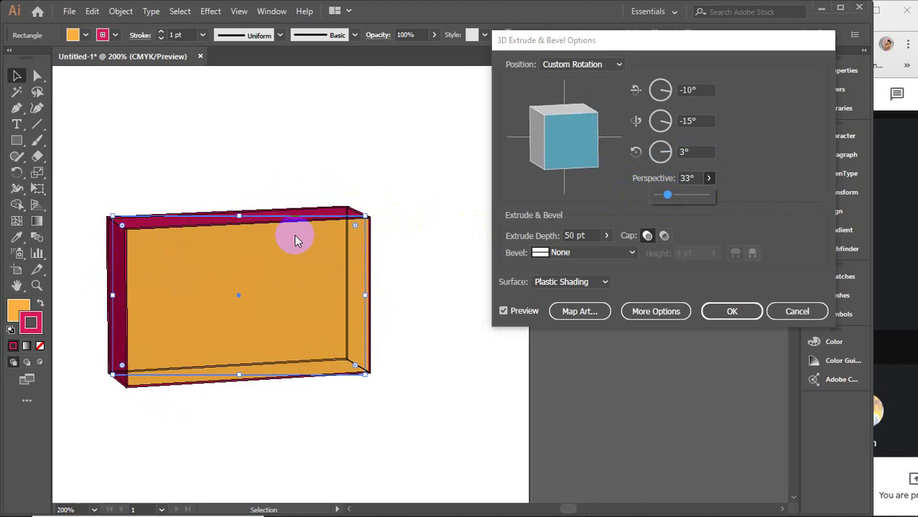
{"action": "mouse_move", "coordinate": [679, 202]}
{"action": "left_mouse_down"}
{"action": "mouse_move", "coordinate": [708, 199]}
{"action": "mouse_move", "coordinate": [629, 196]}
{"action": "left_mouse_up"}
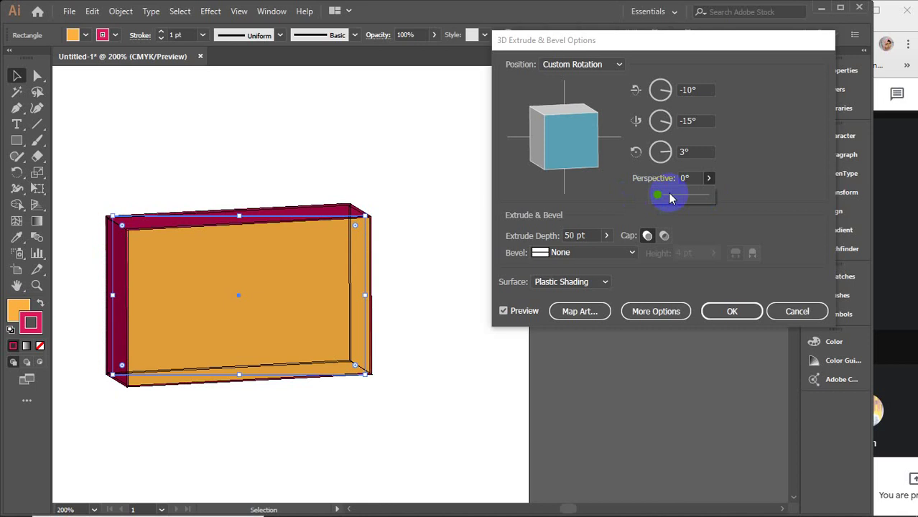
{"action": "left_click", "coordinate": [669, 196]}
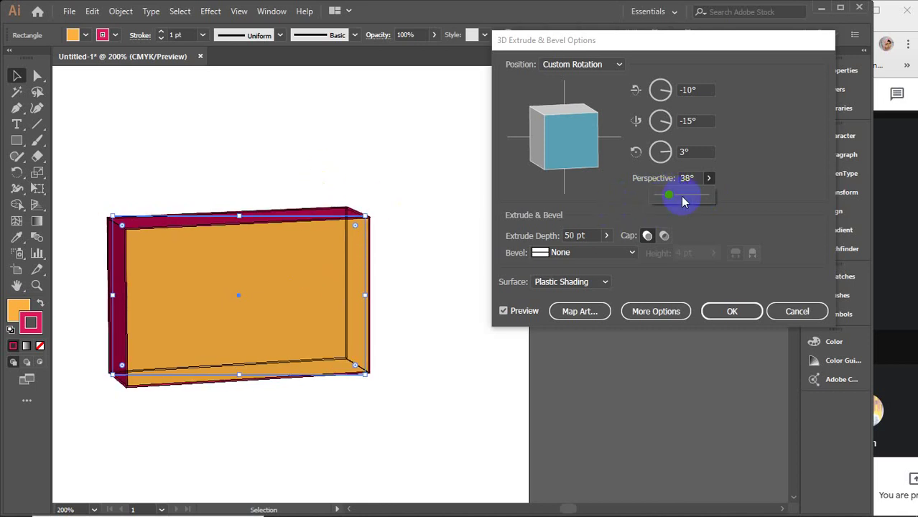
{"action": "left_click", "coordinate": [682, 195]}
{"action": "left_click_drag", "start_coordinate": [690, 199], "coordinate": [707, 197]}
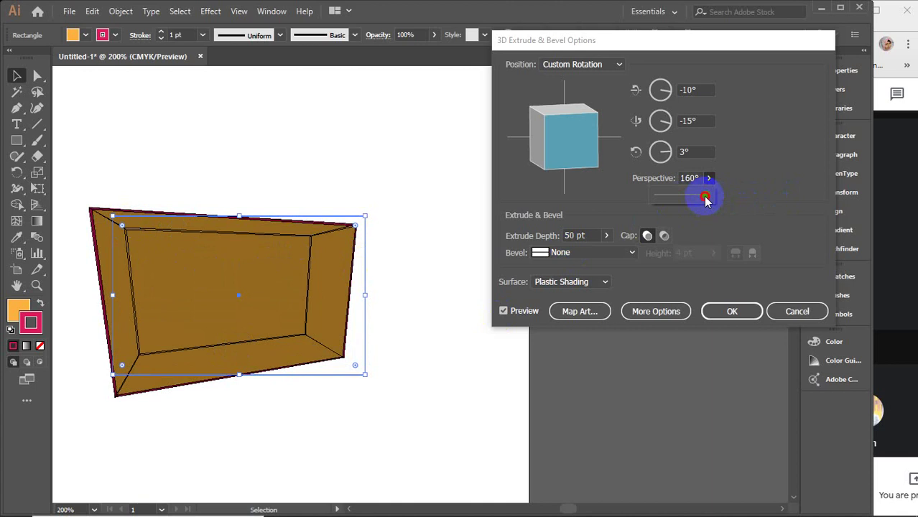
{"action": "left_click_drag", "start_coordinate": [706, 197], "coordinate": [599, 195]}
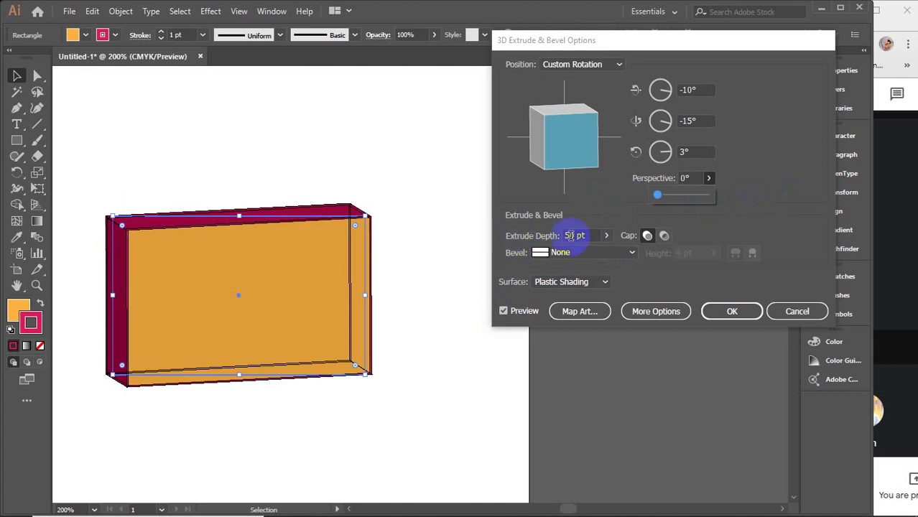
{"action": "left_click", "coordinate": [589, 235]}
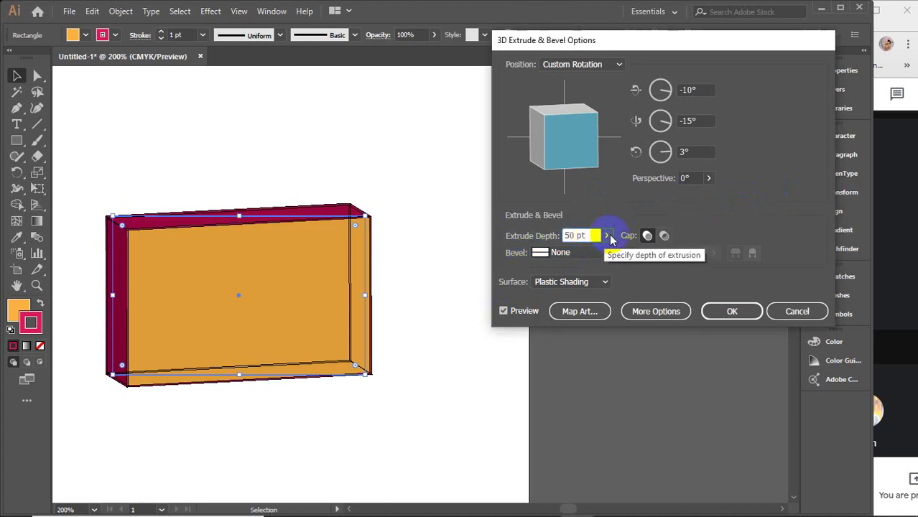
{"action": "left_click", "coordinate": [562, 253]}
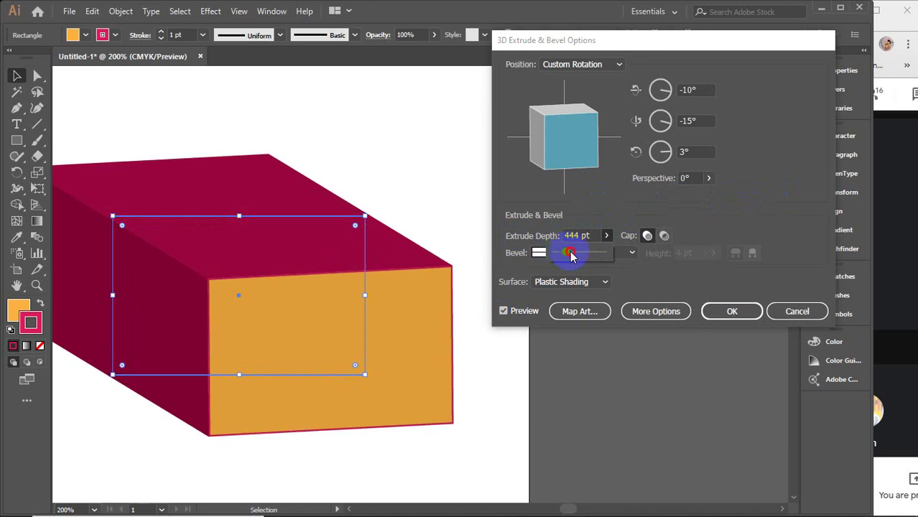
{"action": "mouse_move", "coordinate": [566, 255]}
{"action": "left_mouse_down"}
{"action": "mouse_move", "coordinate": [574, 253]}
{"action": "mouse_move", "coordinate": [560, 258]}
{"action": "left_mouse_up"}
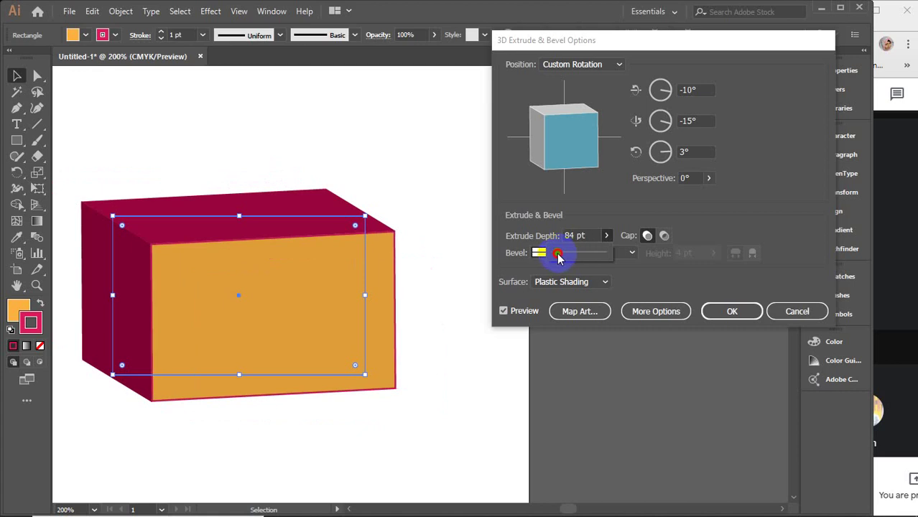
{"action": "left_click", "coordinate": [594, 235]}
{"action": "key", "text": "Up"}
{"action": "key", "text": "Up"}
{"action": "key", "text": "Up"}
{"action": "key", "text": "Up"}
{"action": "key", "text": "Up"}
{"action": "key", "text": "Up"}
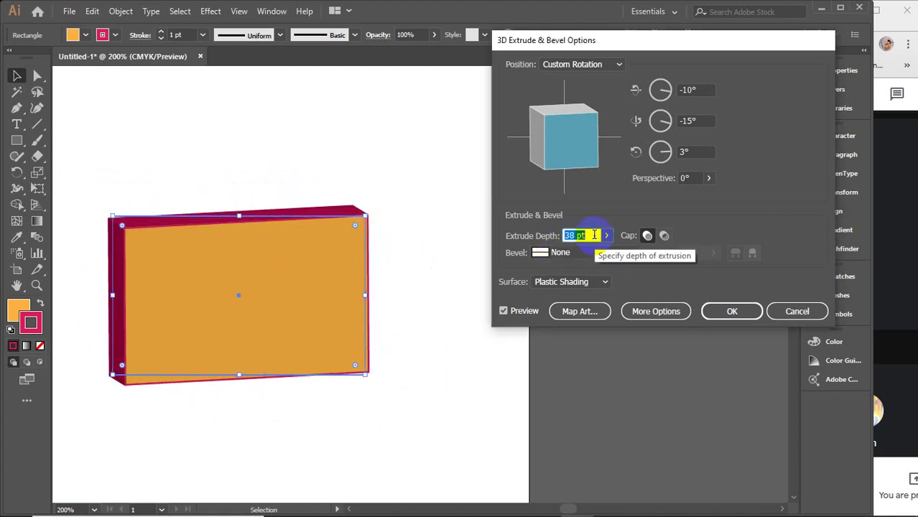
{"action": "key", "text": "Up"}
{"action": "key", "text": "Up"}
{"action": "key", "text": "Up"}
{"action": "key", "text": "Up"}
{"action": "key", "text": "Up"}
{"action": "key", "text": "Up"}
{"action": "key", "text": "Down"}
{"action": "key", "text": "Down"}
{"action": "key", "text": "Down"}
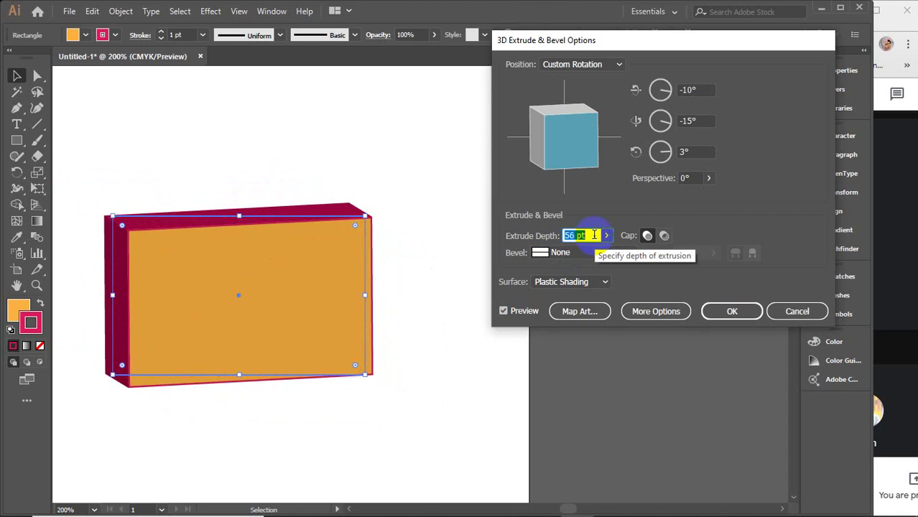
{"action": "key", "text": "Down"}
{"action": "key", "text": "Down"}
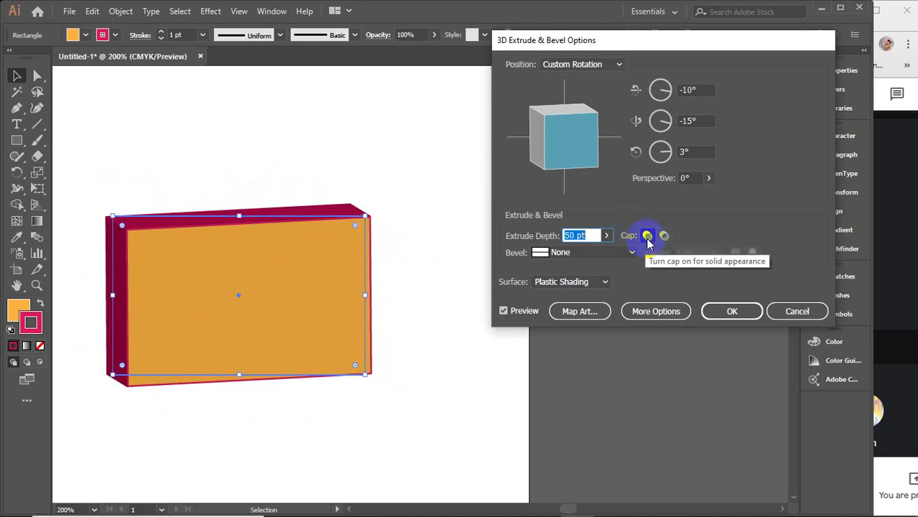
{"action": "left_click", "coordinate": [647, 237]}
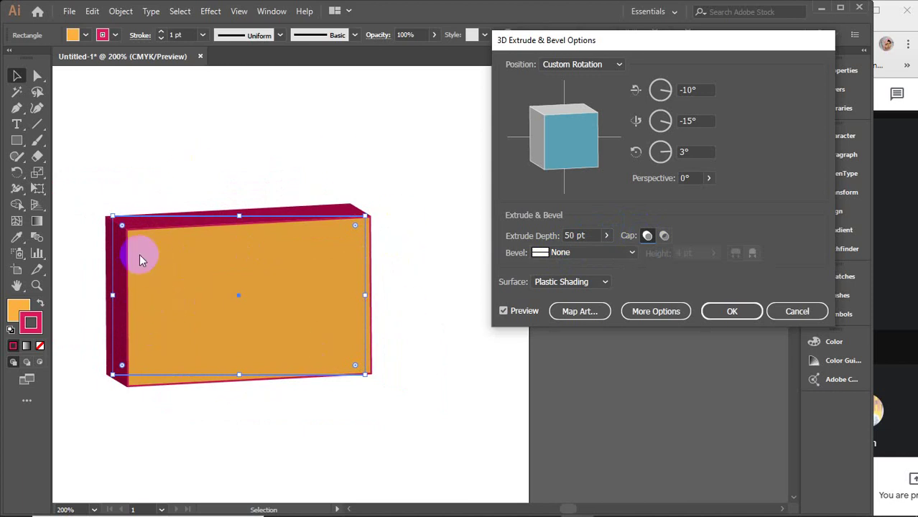
{"action": "left_click", "coordinate": [664, 236]}
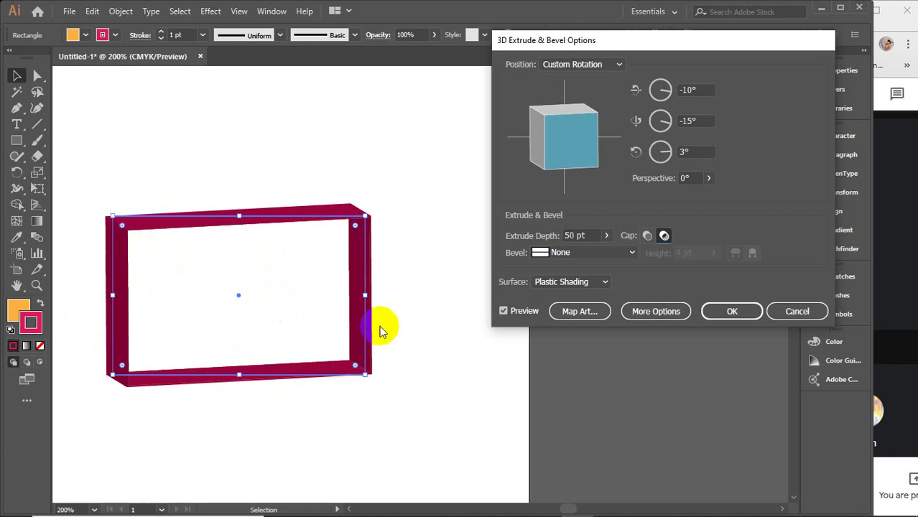
{"action": "left_click", "coordinate": [647, 235]}
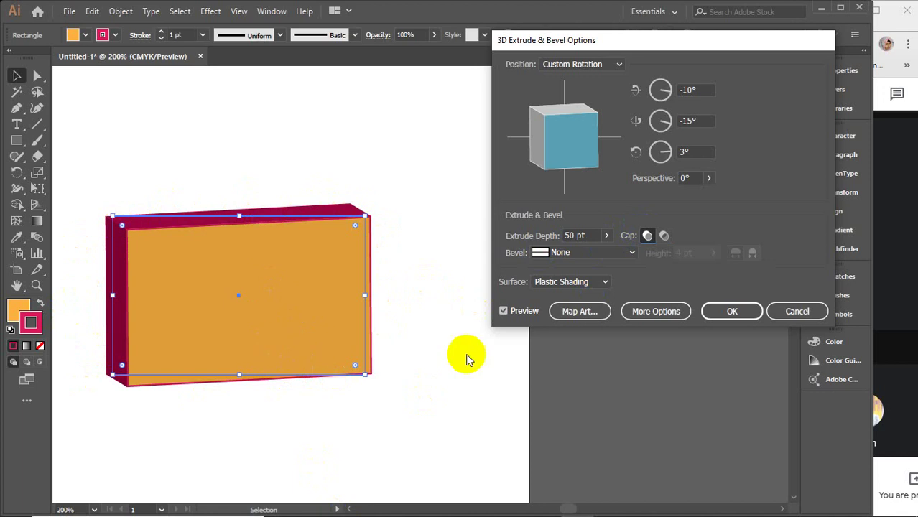
Set Extrude Depth to 80 pt and rotate the box to roughly -19°, -62°, 16°.
{"action": "left_click", "coordinate": [602, 257]}
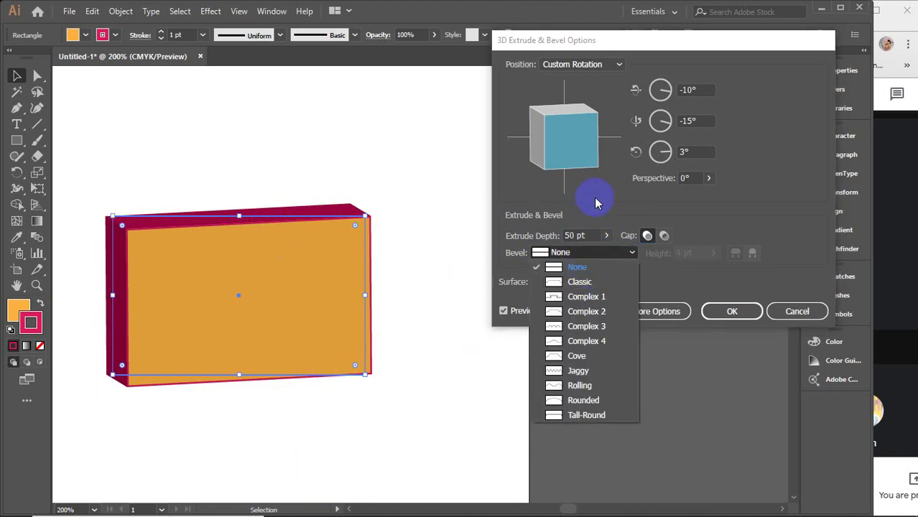
{"action": "left_click", "coordinate": [601, 236]}
{"action": "key", "text": "Up"}
{"action": "key", "text": "Up"}
{"action": "key", "text": "Up"}
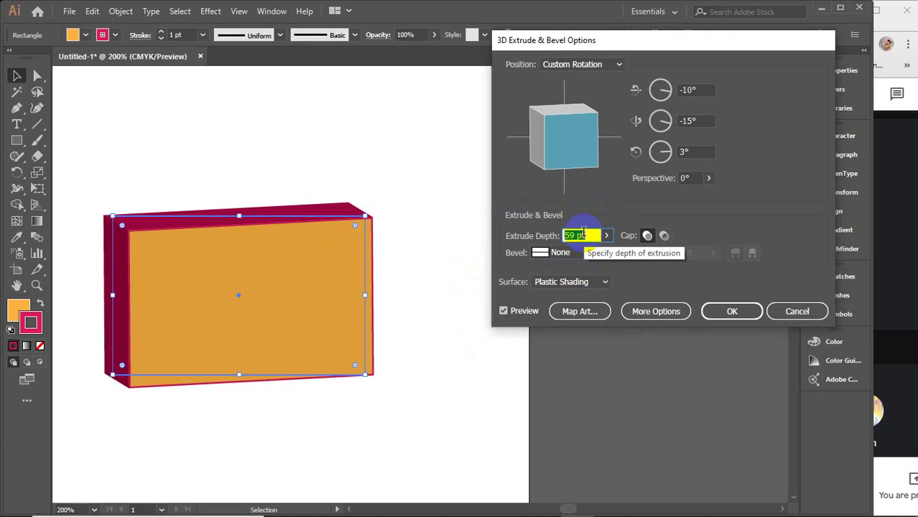
{"action": "key", "text": "Up"}
{"action": "key", "text": "Up"}
{"action": "key", "text": "Up"}
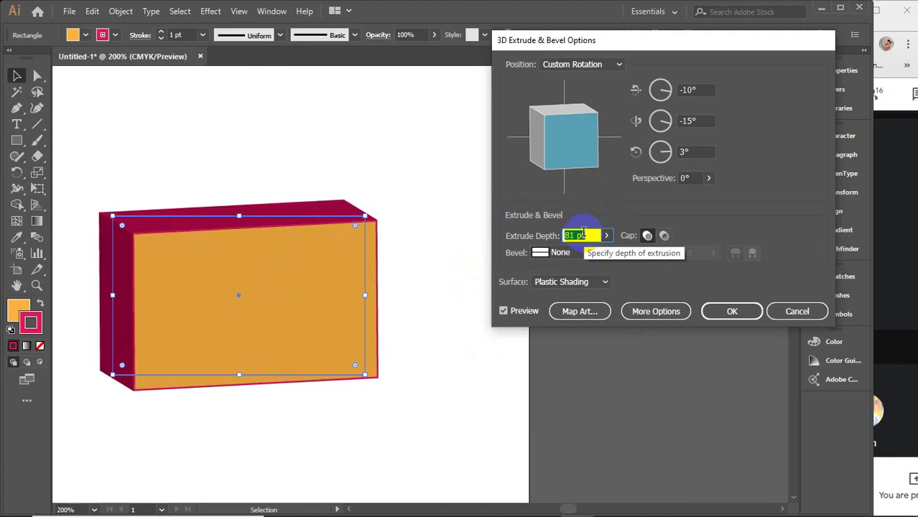
{"action": "key", "text": "Down"}
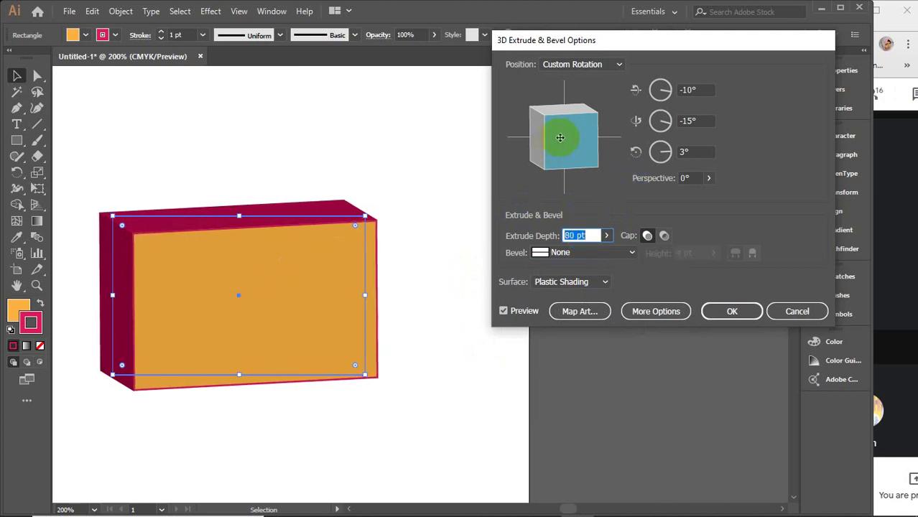
{"action": "mouse_move", "coordinate": [556, 137]}
{"action": "left_mouse_down"}
{"action": "mouse_move", "coordinate": [585, 131]}
{"action": "mouse_move", "coordinate": [540, 151]}
{"action": "left_mouse_up"}
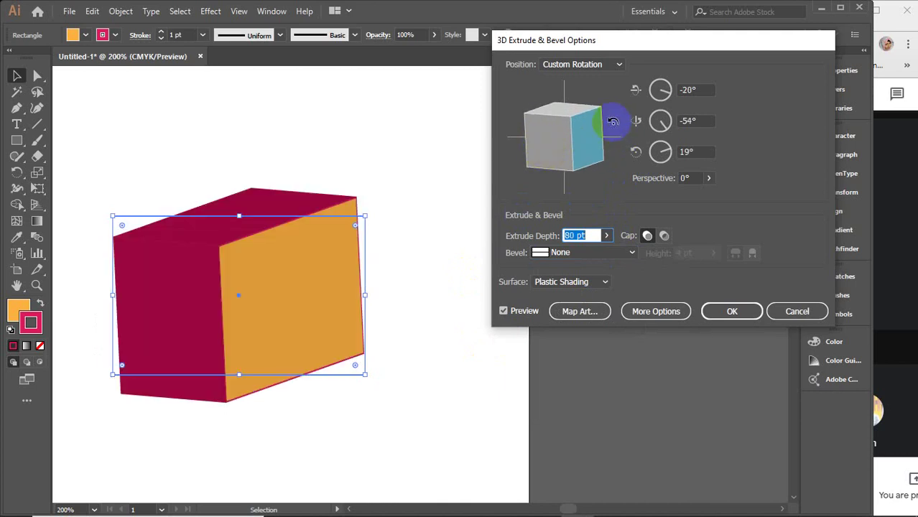
{"action": "left_click_drag", "start_coordinate": [611, 123], "coordinate": [599, 114]}
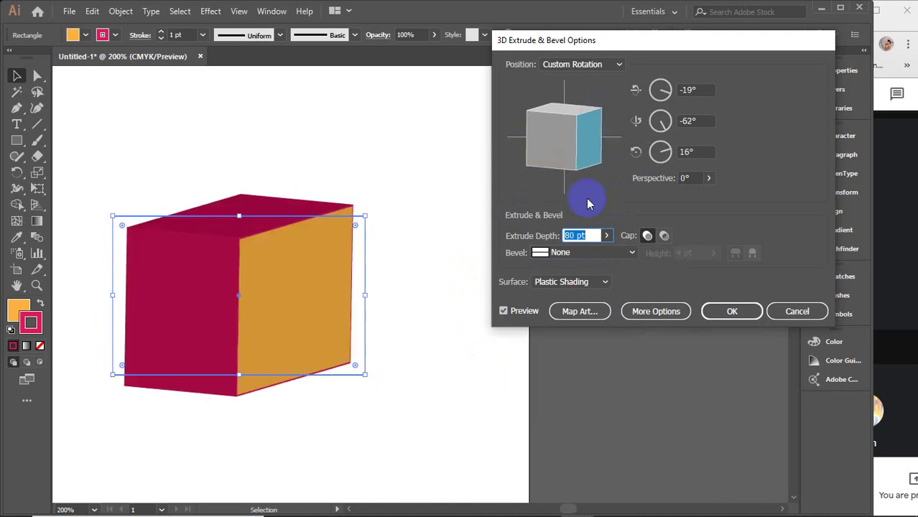
Apply the Classic bevel to the box, briefly trying None in between.
{"action": "left_click", "coordinate": [631, 253]}
{"action": "left_click", "coordinate": [597, 284]}
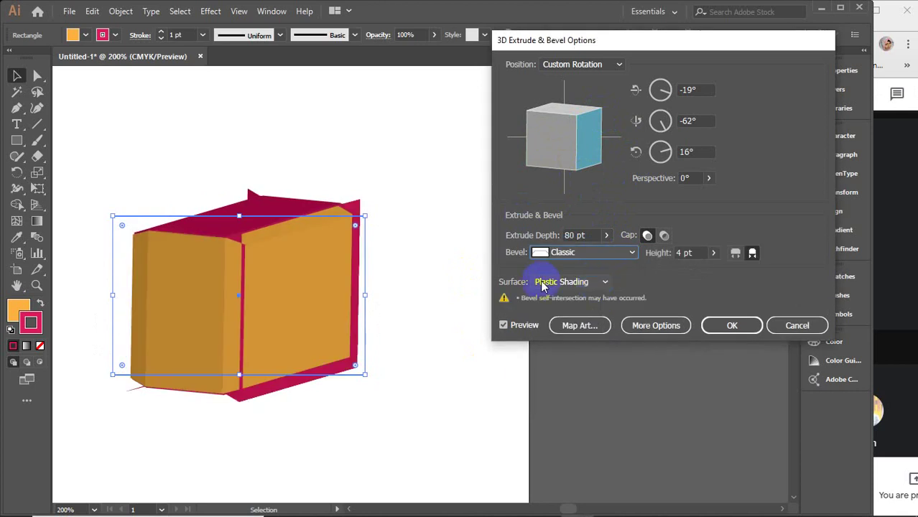
{"action": "left_click", "coordinate": [632, 253]}
{"action": "left_click", "coordinate": [596, 266]}
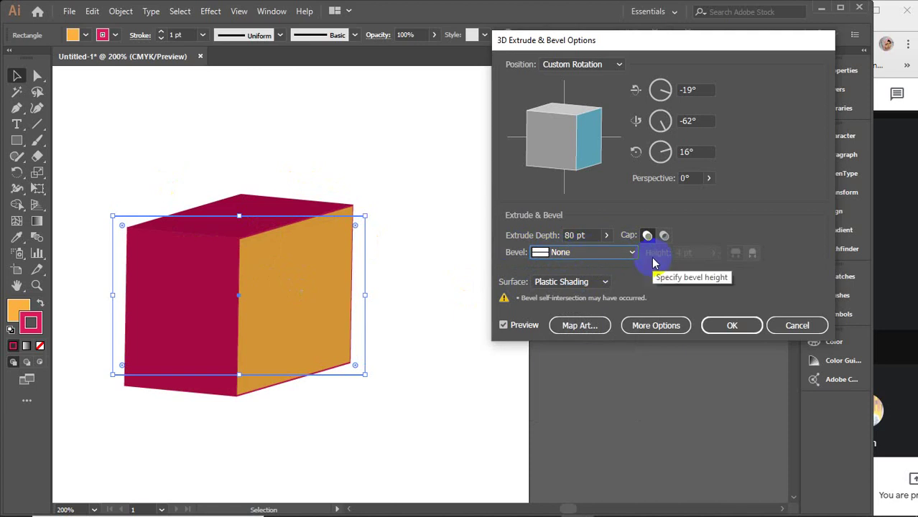
{"action": "left_click", "coordinate": [596, 253]}
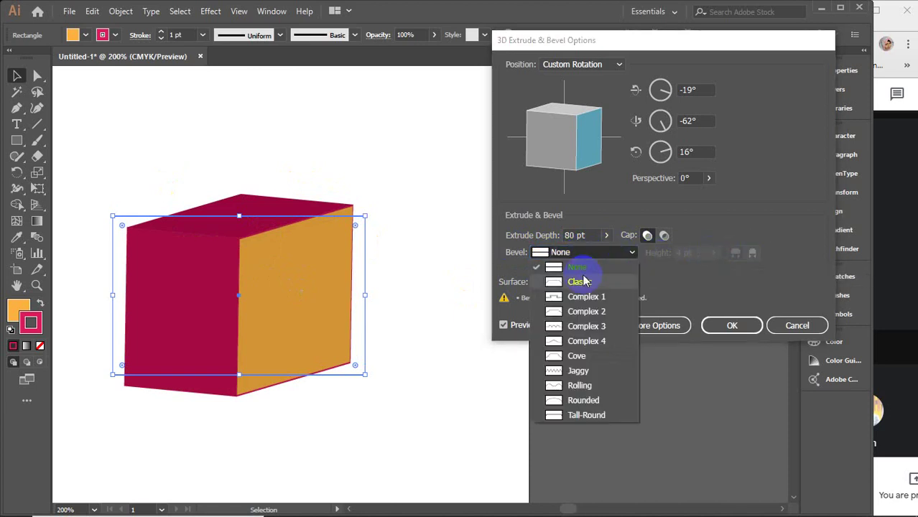
{"action": "left_click", "coordinate": [582, 282]}
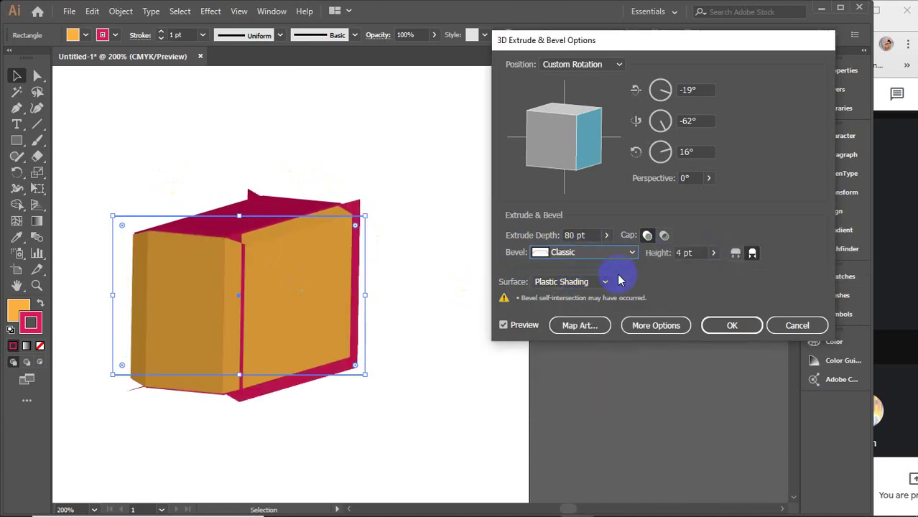
Set the Classic bevel height to 10 pt and compare Bevel Extent Out and In.
{"action": "left_click", "coordinate": [688, 252]}
{"action": "key", "text": "Up"}
{"action": "key", "text": "Up"}
{"action": "key", "text": "Up"}
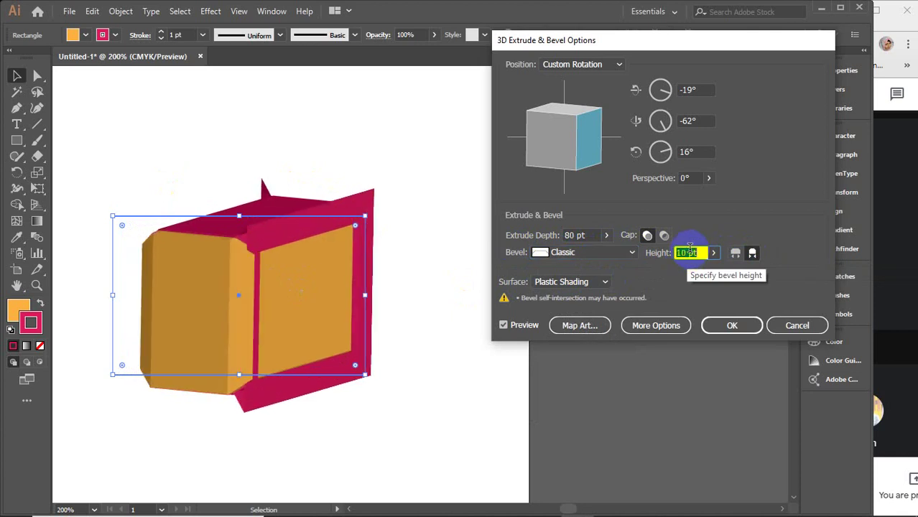
{"action": "key", "text": "shift+Down"}
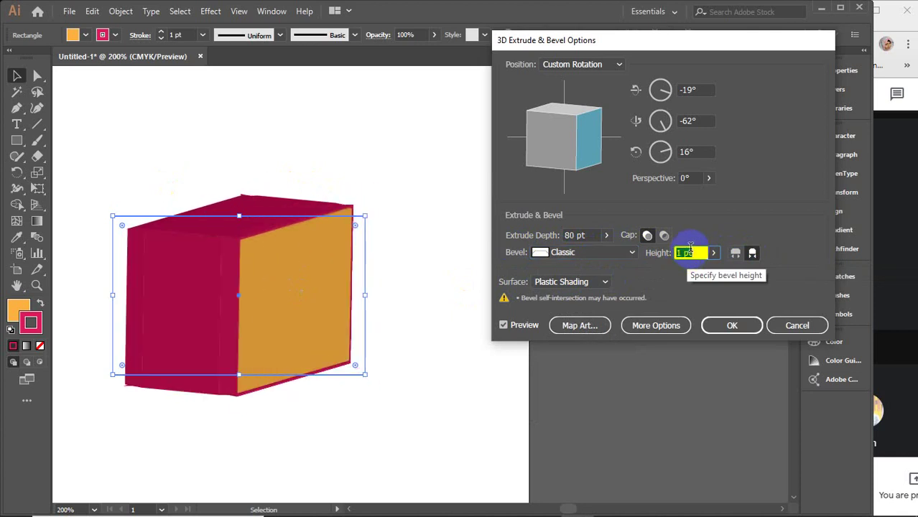
{"action": "key", "text": "Up"}
{"action": "key", "text": "Up"}
{"action": "key", "text": "Up"}
{"action": "key", "text": "Up"}
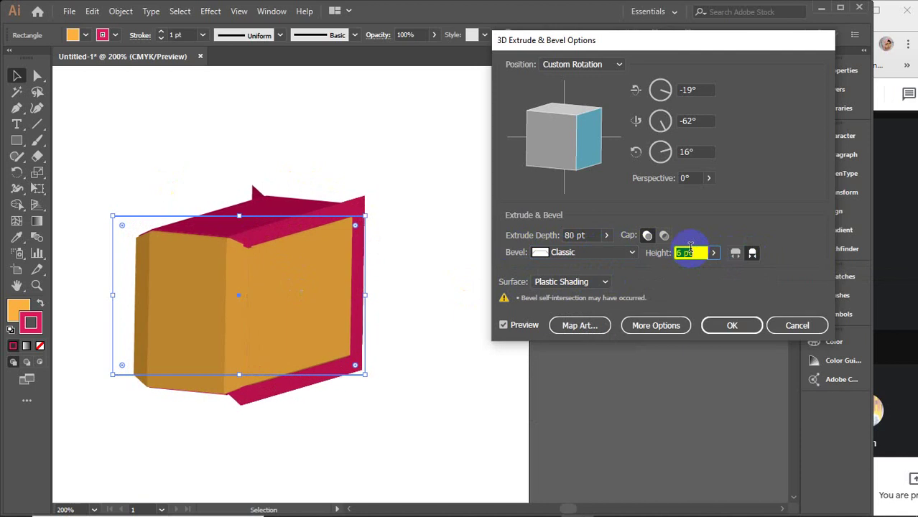
{"action": "key", "text": "Up"}
{"action": "key", "text": "Up"}
{"action": "key", "text": "Up"}
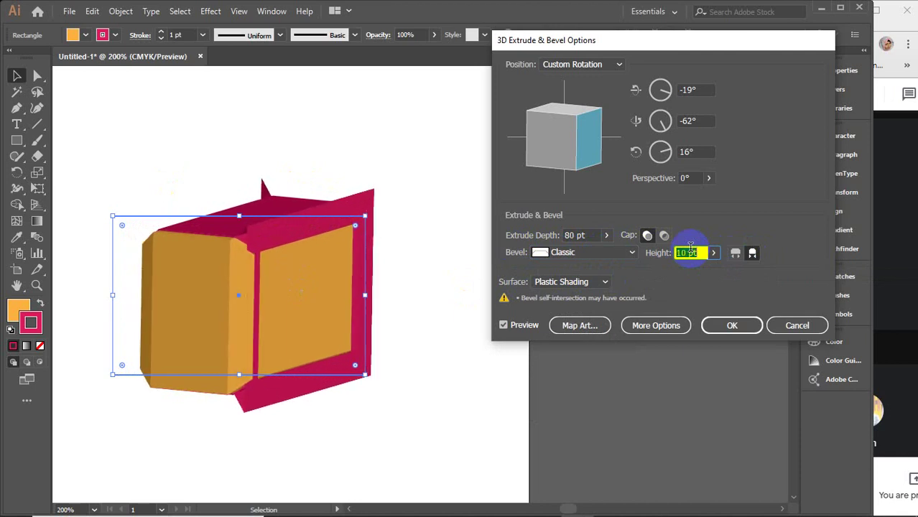
{"action": "key", "text": "Up"}
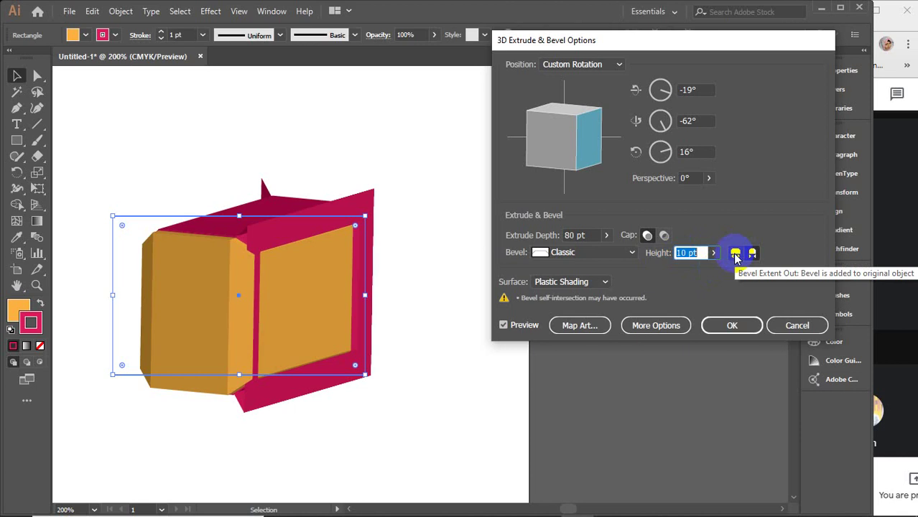
{"action": "left_click", "coordinate": [736, 259]}
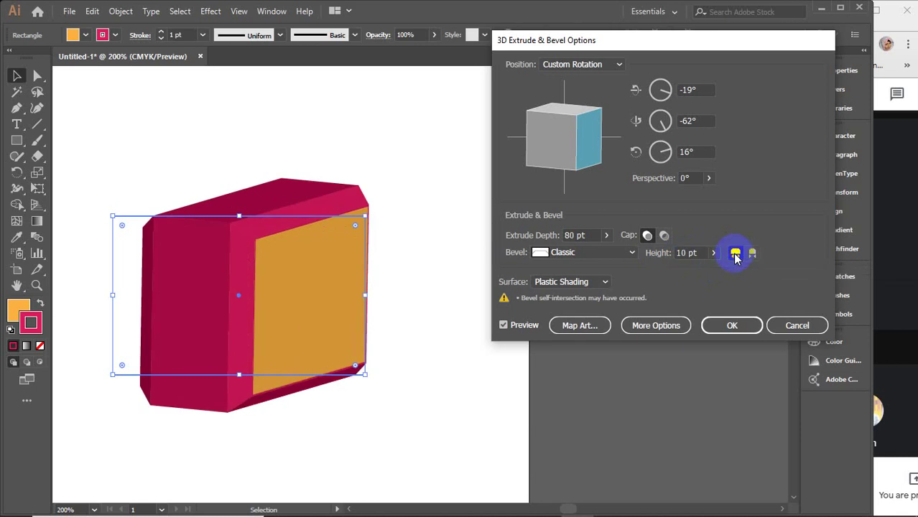
{"action": "left_click", "coordinate": [753, 255]}
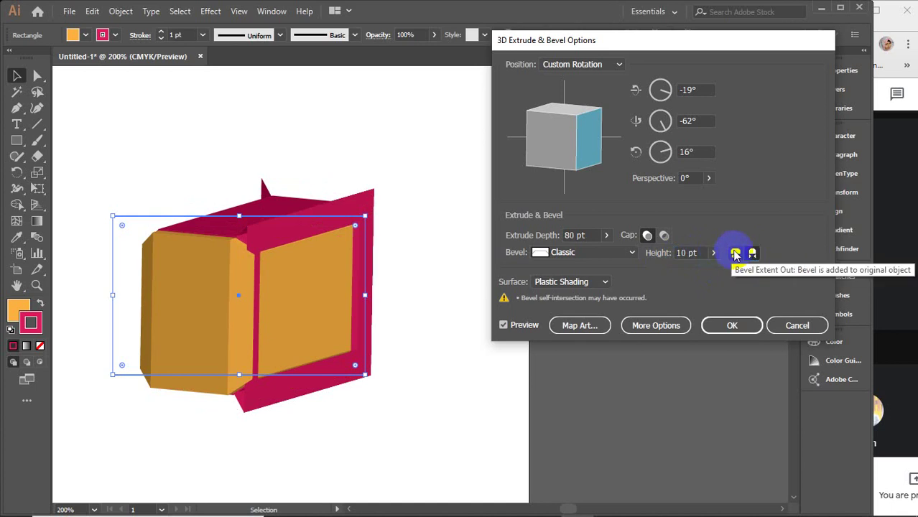
{"action": "left_click", "coordinate": [735, 254]}
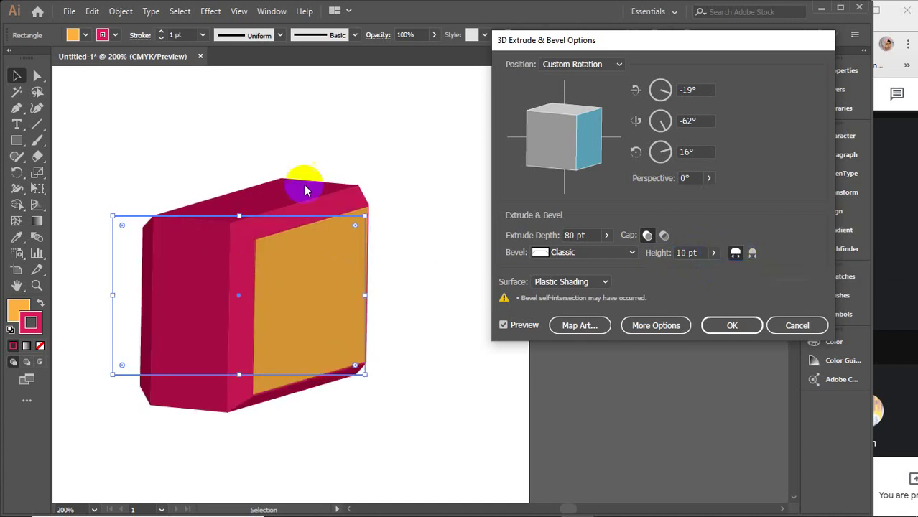
Preview the Complex 1, Complex 4, Jaggy, Rounded and Rolling bevel styles.
{"action": "left_click", "coordinate": [618, 256]}
{"action": "left_click", "coordinate": [602, 298]}
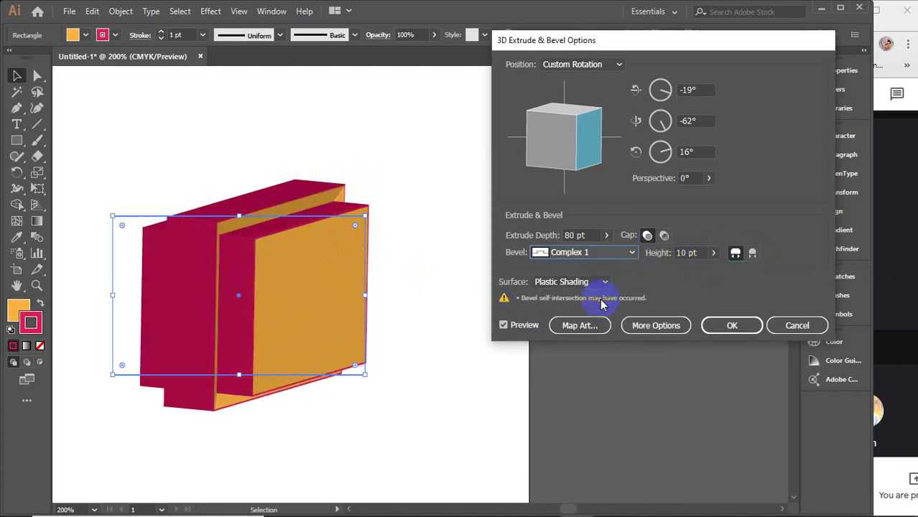
{"action": "left_click", "coordinate": [607, 255]}
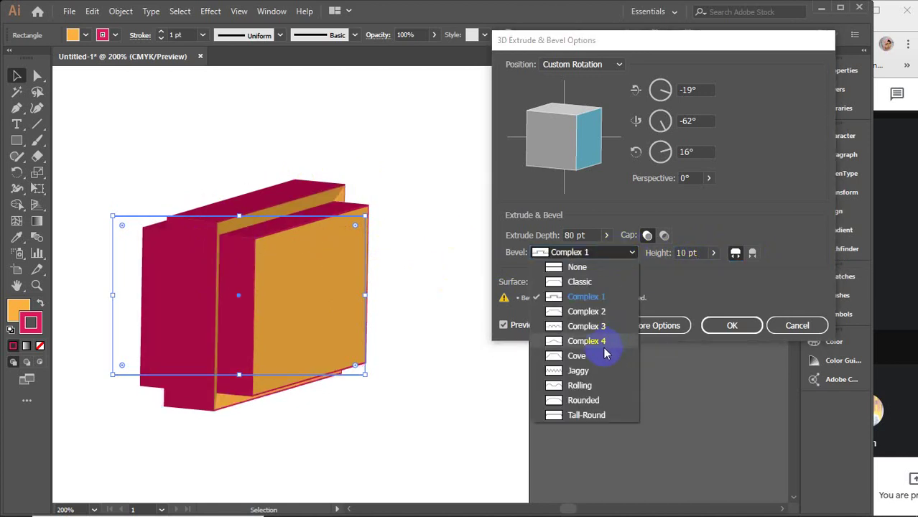
{"action": "left_click", "coordinate": [604, 342]}
{"action": "left_click", "coordinate": [624, 253]}
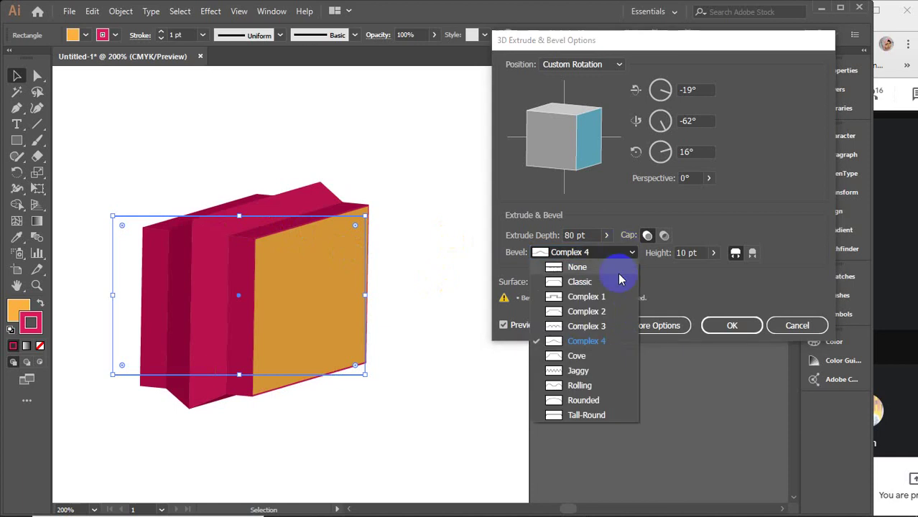
{"action": "left_click", "coordinate": [578, 371]}
{"action": "left_click", "coordinate": [616, 255]}
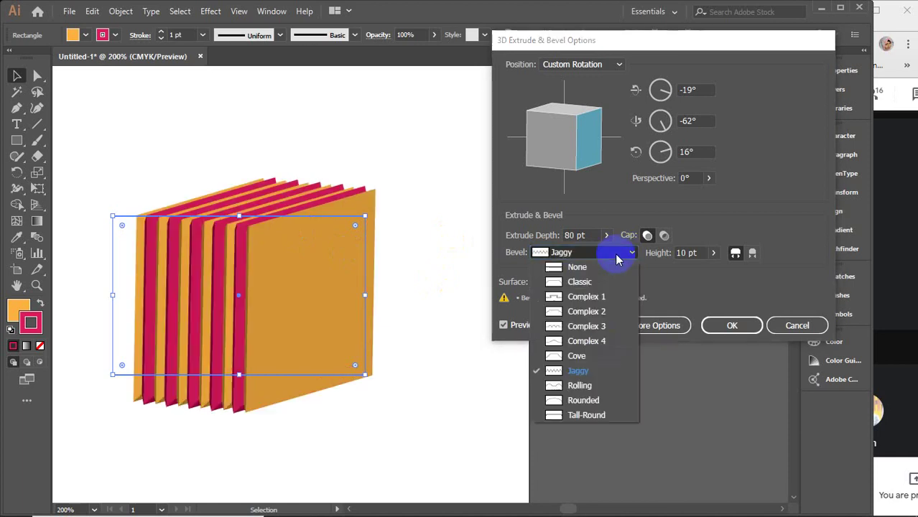
{"action": "left_click", "coordinate": [585, 401]}
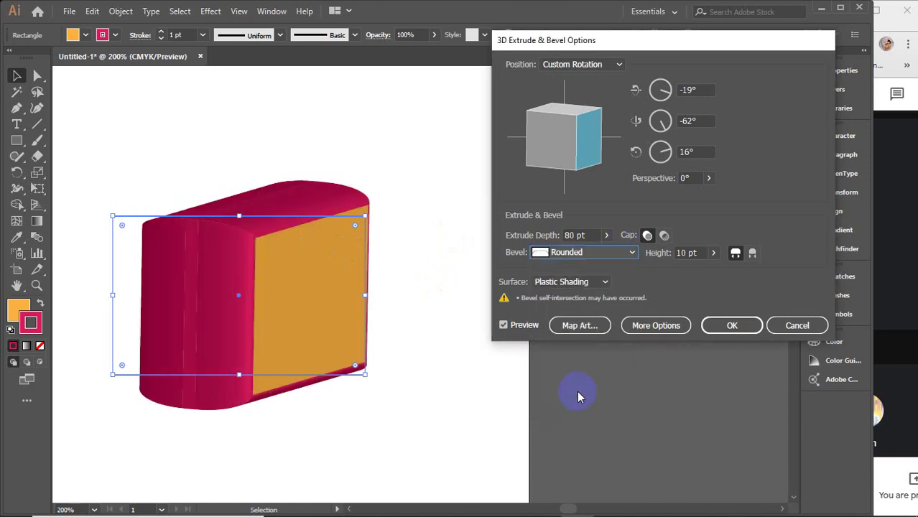
{"action": "left_click", "coordinate": [604, 256]}
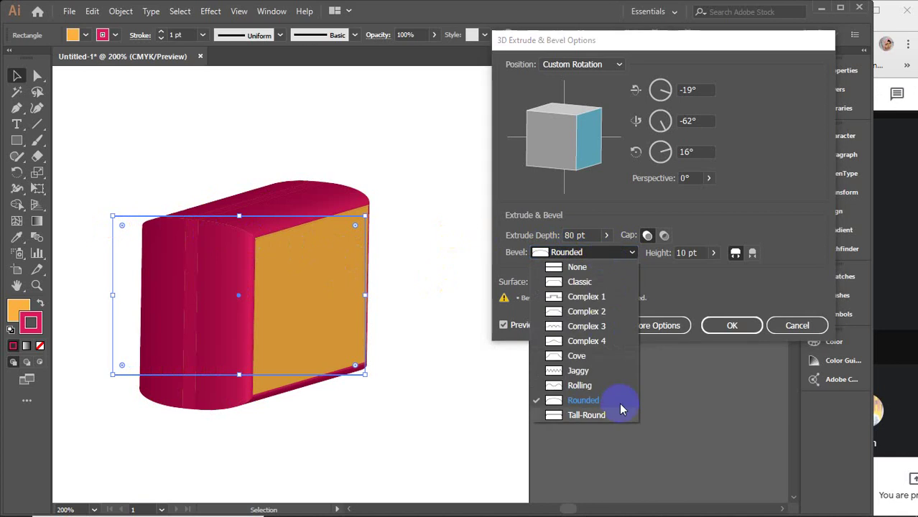
{"action": "left_click", "coordinate": [579, 385]}
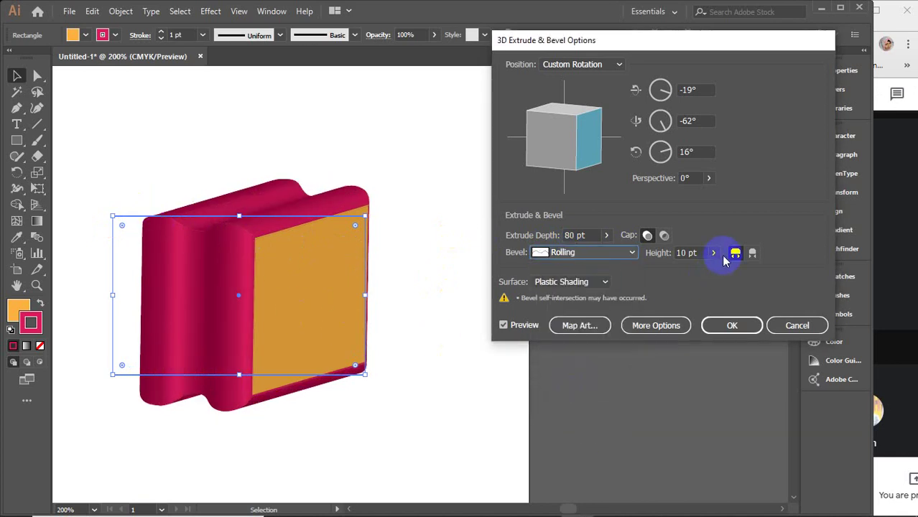
Flip the Rolling bevel in and out, then set Bevel to None.
{"action": "left_click", "coordinate": [752, 253]}
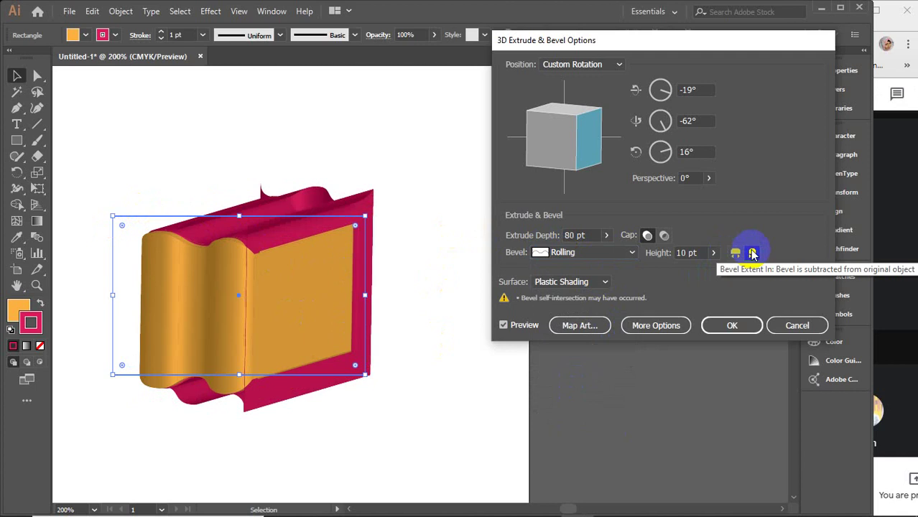
{"action": "left_click", "coordinate": [735, 255]}
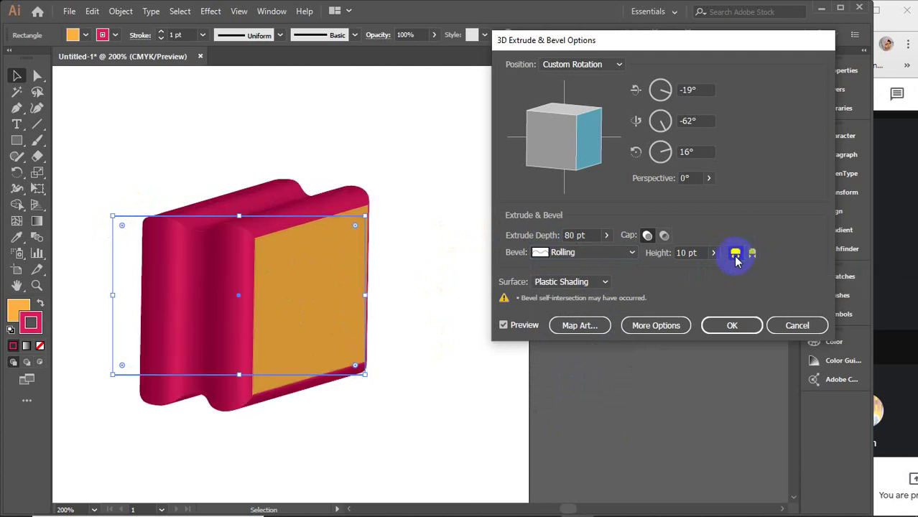
{"action": "left_click", "coordinate": [609, 253]}
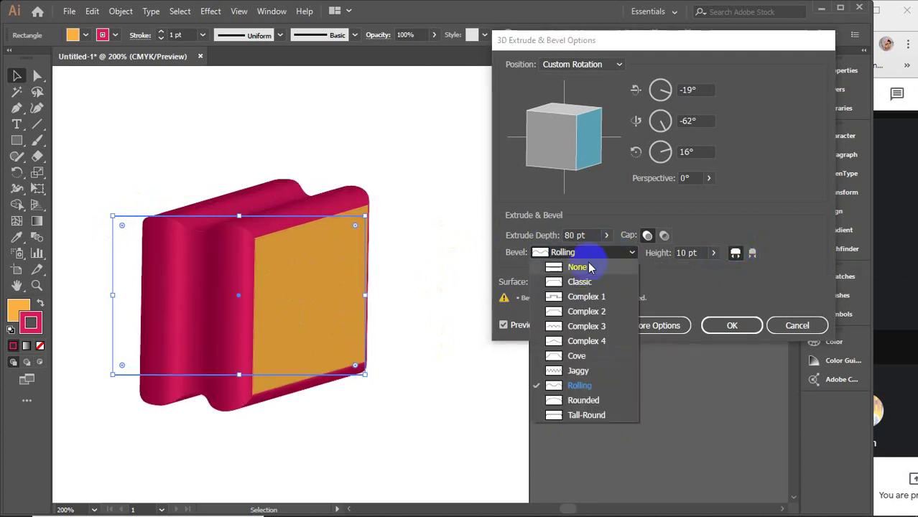
{"action": "left_click", "coordinate": [586, 263]}
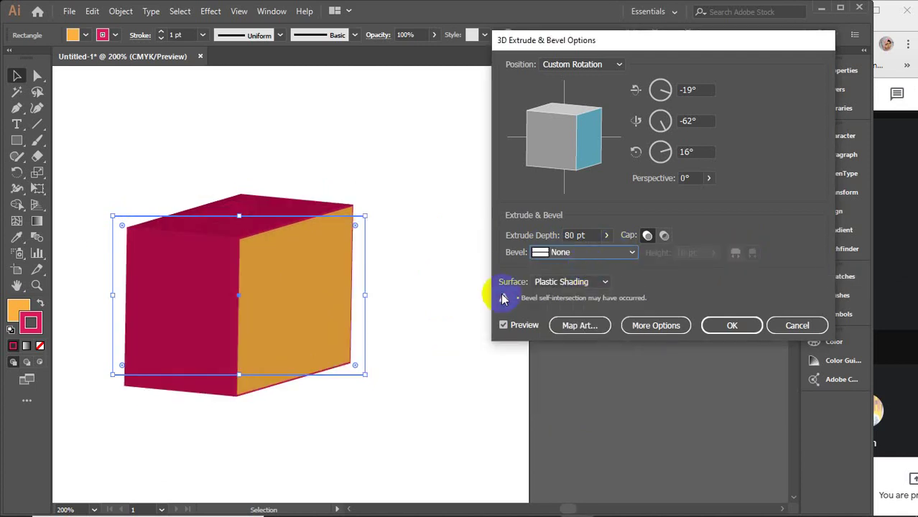
Preview the box as Wireframe and rotate it to a front-facing -15°, -15°, 3°.
{"action": "left_click", "coordinate": [603, 283]}
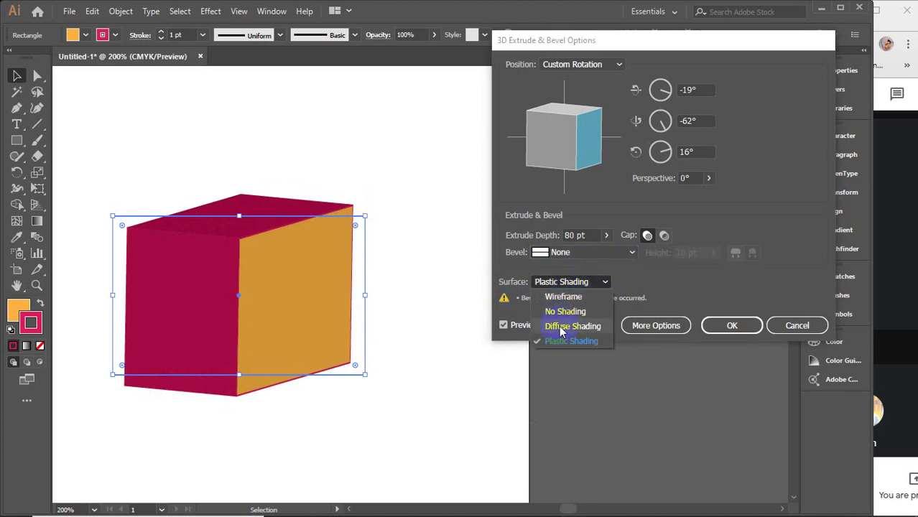
{"action": "left_click", "coordinate": [562, 297]}
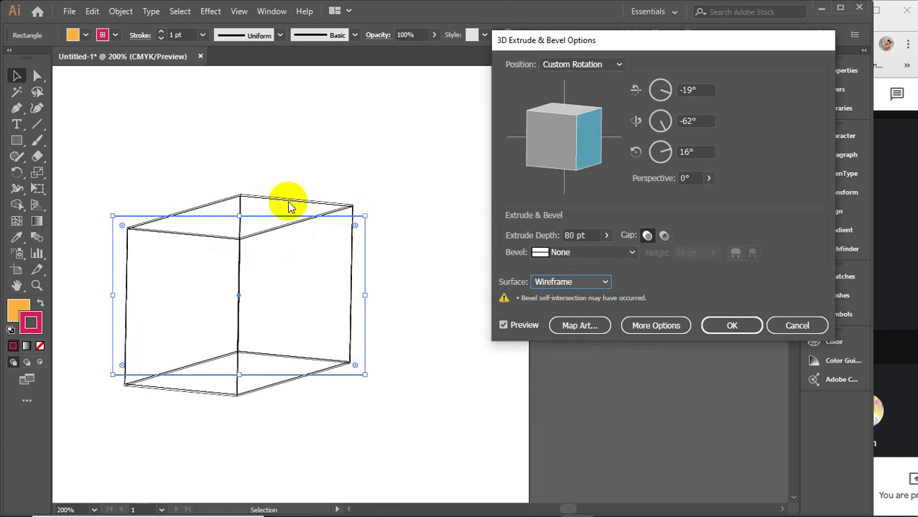
{"action": "left_click_drag", "start_coordinate": [592, 146], "coordinate": [545, 105]}
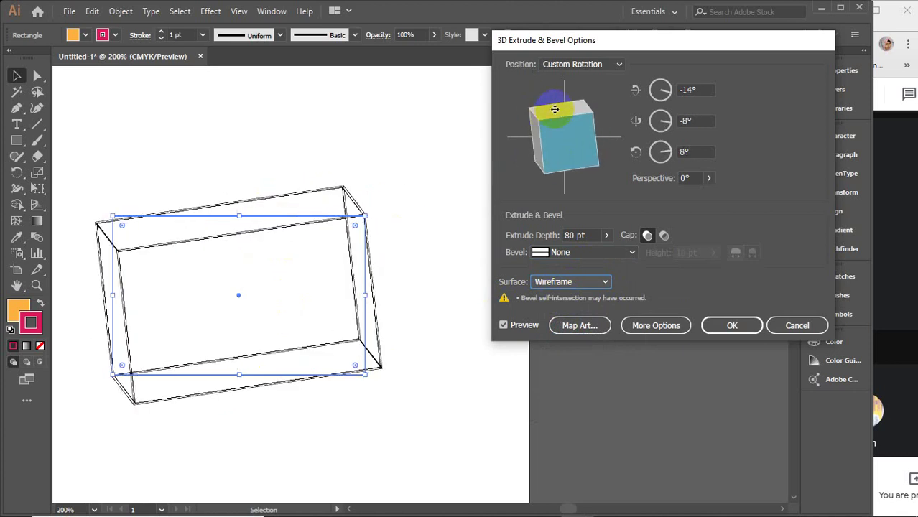
{"action": "left_click_drag", "start_coordinate": [545, 106], "coordinate": [582, 111]}
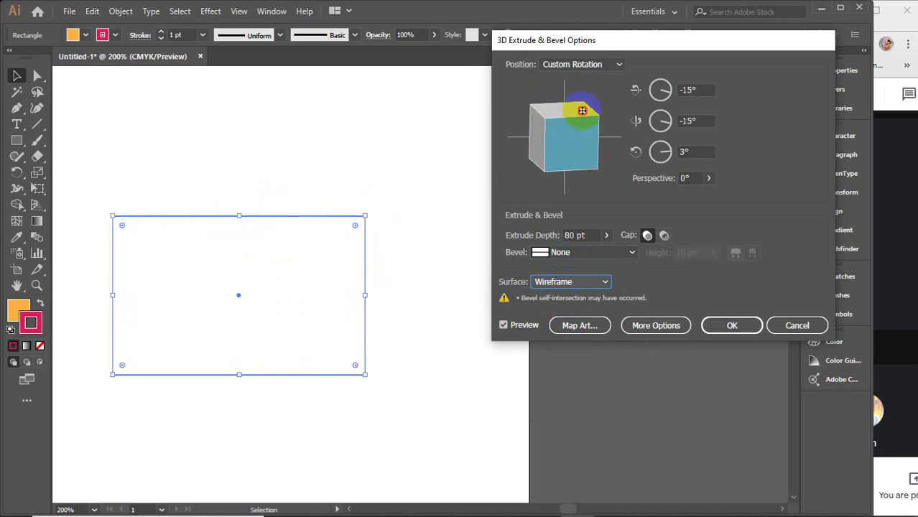
Compare No Shading and Diffuse Shading, then apply the extrusion with Plastic Shading.
{"action": "left_click", "coordinate": [590, 285]}
{"action": "left_click", "coordinate": [558, 311]}
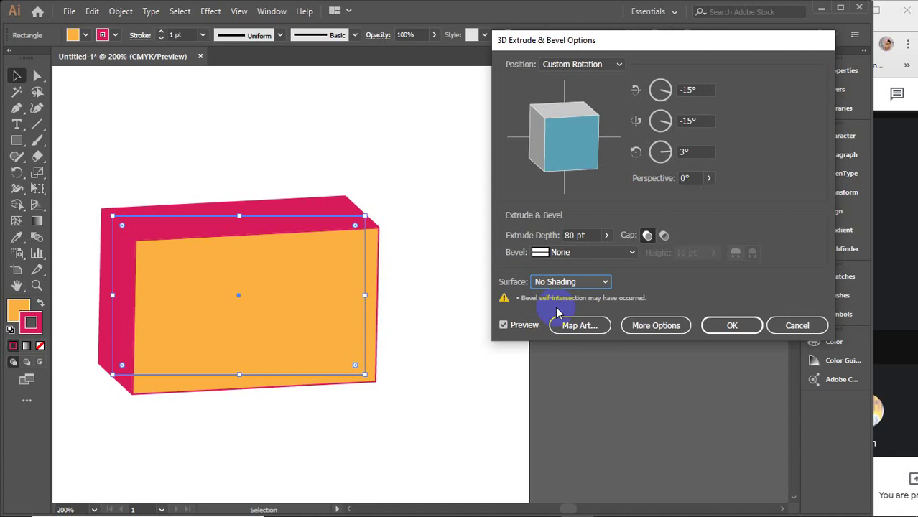
{"action": "left_click", "coordinate": [591, 283]}
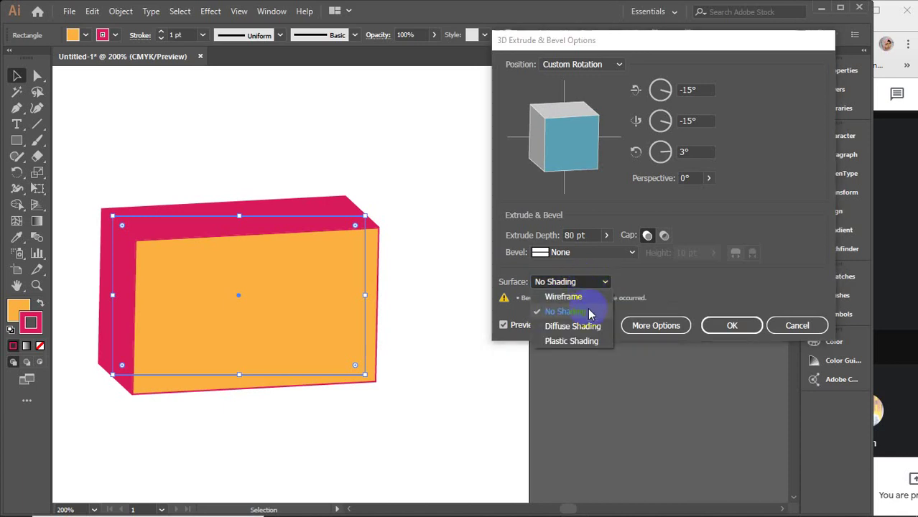
{"action": "left_click", "coordinate": [573, 326]}
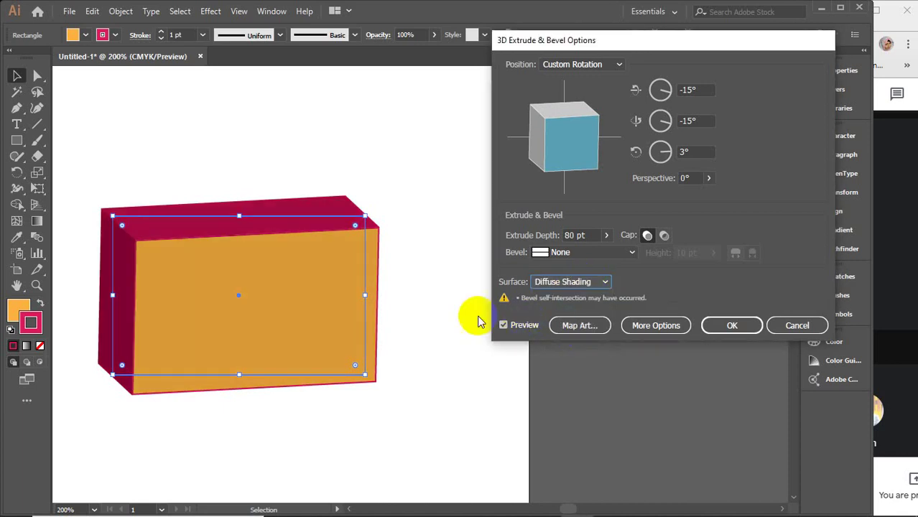
{"action": "mouse_move", "coordinate": [242, 304]}
{"action": "left_mouse_down"}
{"action": "mouse_move", "coordinate": [190, 318]}
{"action": "mouse_move", "coordinate": [226, 211]}
{"action": "mouse_move", "coordinate": [286, 333]}
{"action": "mouse_move", "coordinate": [328, 280]}
{"action": "left_mouse_up"}
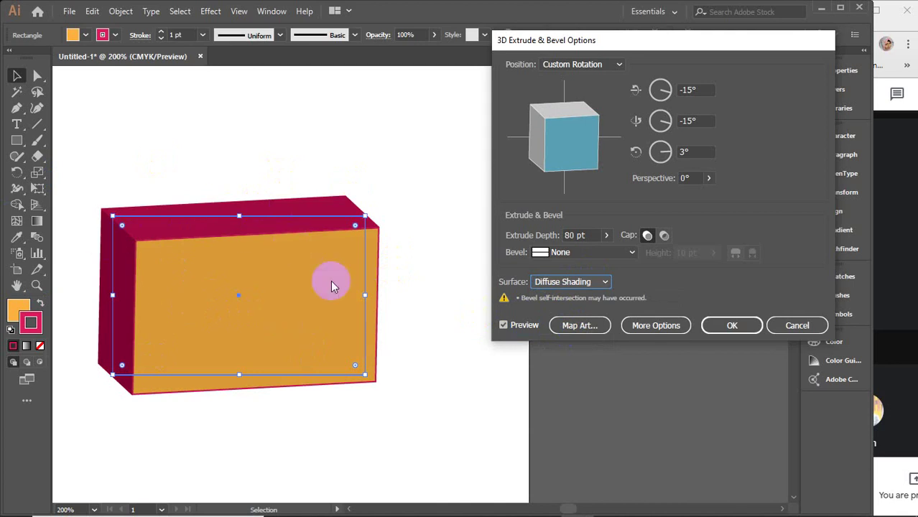
{"action": "left_click", "coordinate": [603, 283]}
{"action": "left_click", "coordinate": [579, 342]}
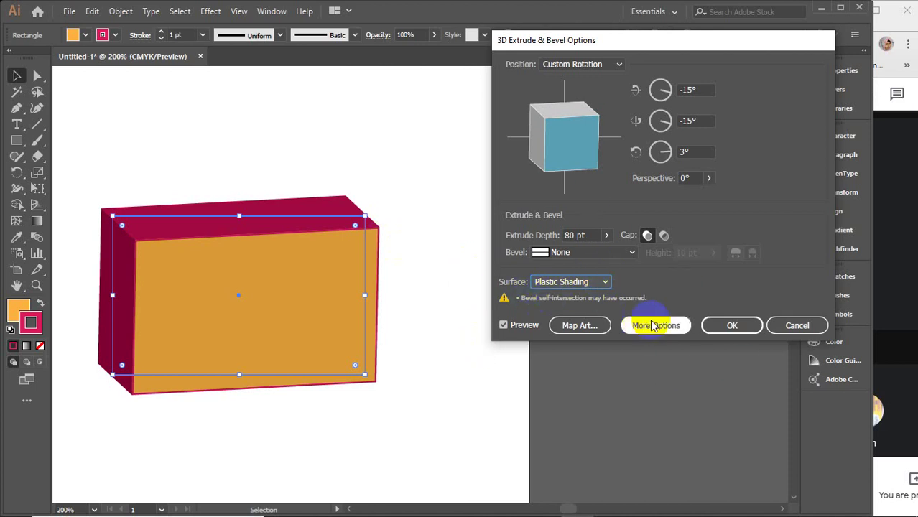
{"action": "left_click", "coordinate": [736, 325]}
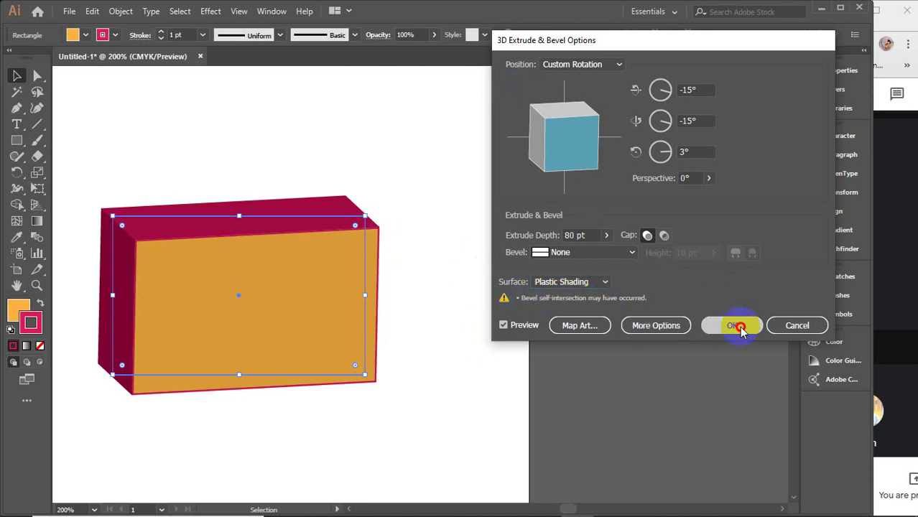
Deselect the box, bring the artboard into view and place a 'Lorem ipsum' text object.
{"action": "left_click", "coordinate": [446, 227]}
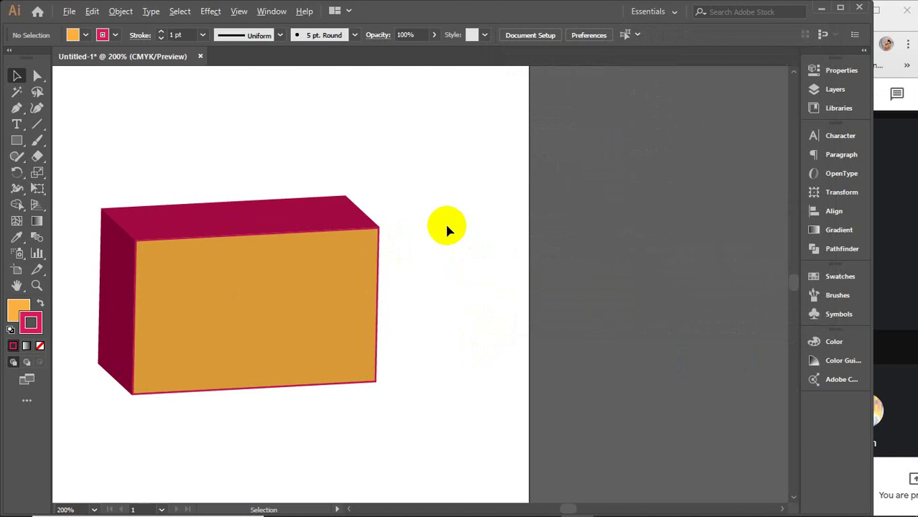
{"action": "scroll", "coordinate": [446, 227], "scroll_direction": "down", "scroll_amount": 1}
{"action": "left_click", "coordinate": [308, 262]}
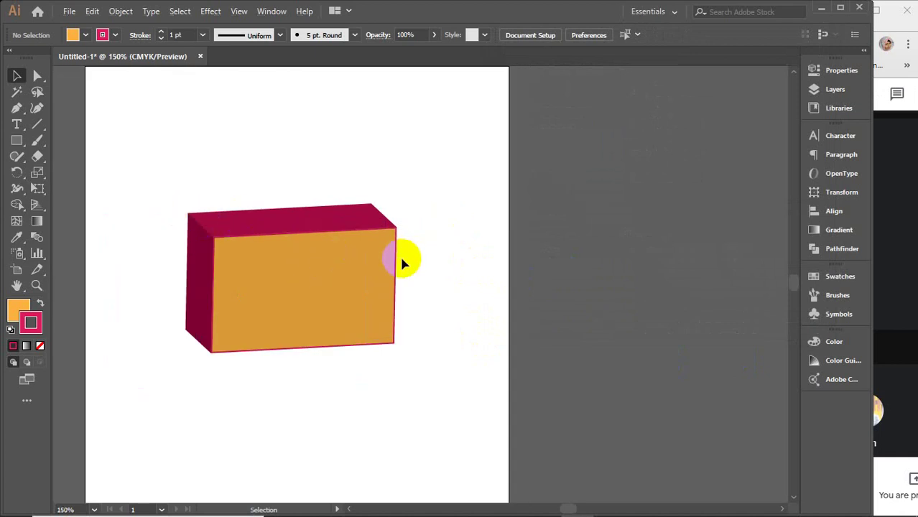
{"action": "scroll", "coordinate": [406, 260], "scroll_direction": "down", "scroll_amount": 2}
{"action": "left_click_drag", "start_coordinate": [445, 287], "coordinate": [276, 246]}
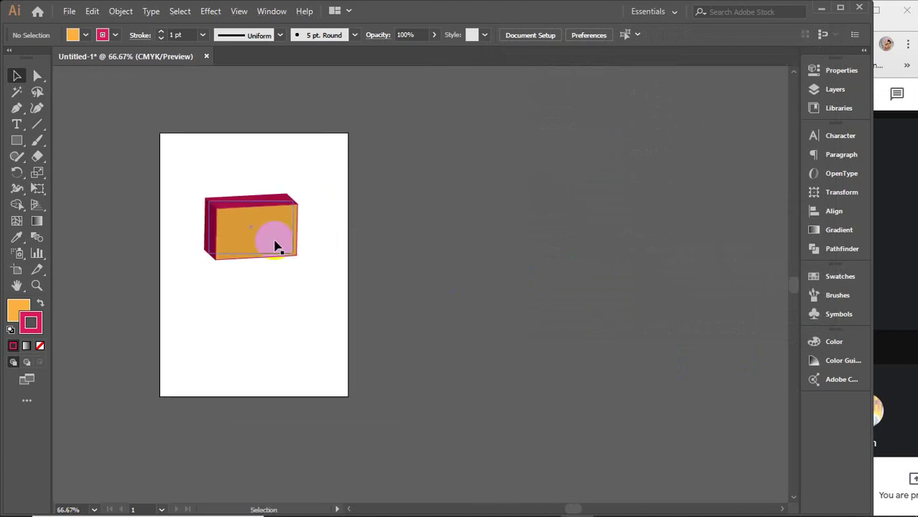
{"action": "left_click", "coordinate": [140, 179]}
{"action": "left_click", "coordinate": [17, 125]}
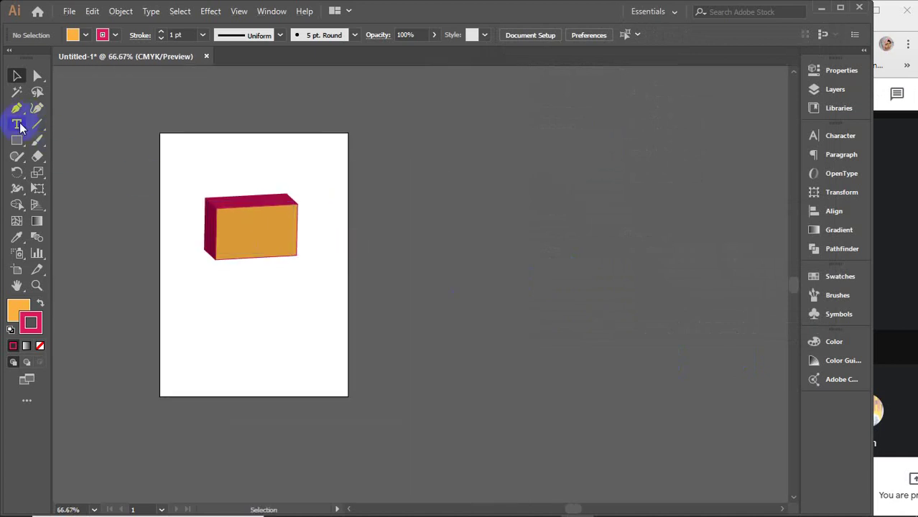
{"action": "left_click", "coordinate": [410, 189]}
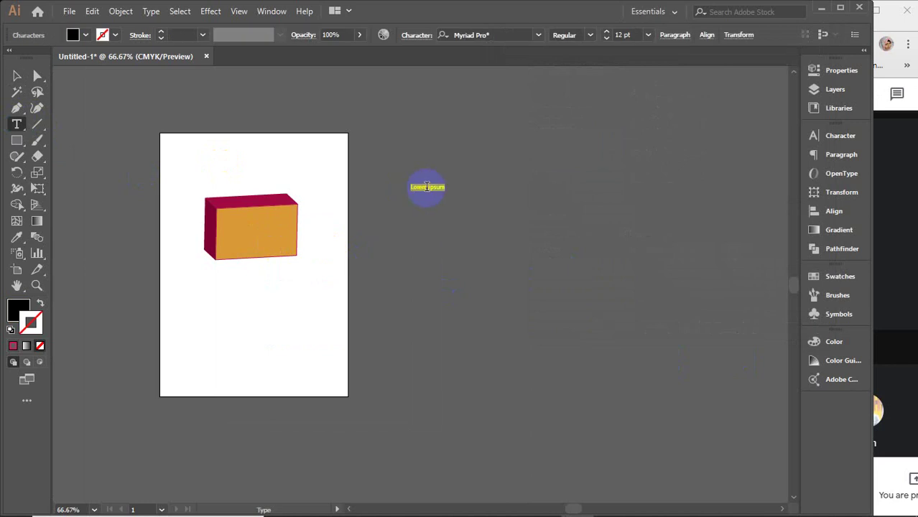
Delete 'ipsum' to leave Lorem, then scale it up to about 76 pt.
{"action": "scroll", "coordinate": [427, 187], "scroll_direction": "up", "scroll_amount": 4}
{"action": "left_click_drag", "start_coordinate": [427, 183], "coordinate": [572, 186]}
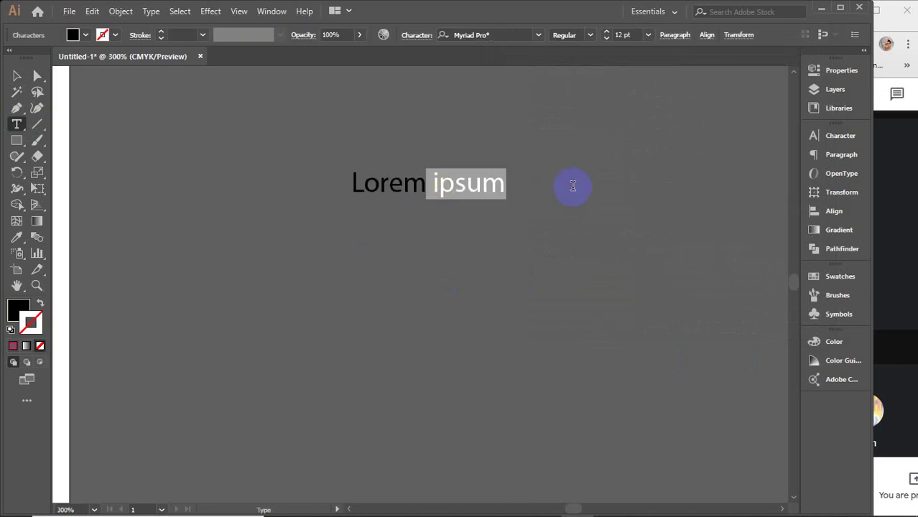
{"action": "key", "text": "BackSpace"}
{"action": "left_click", "coordinate": [17, 75]}
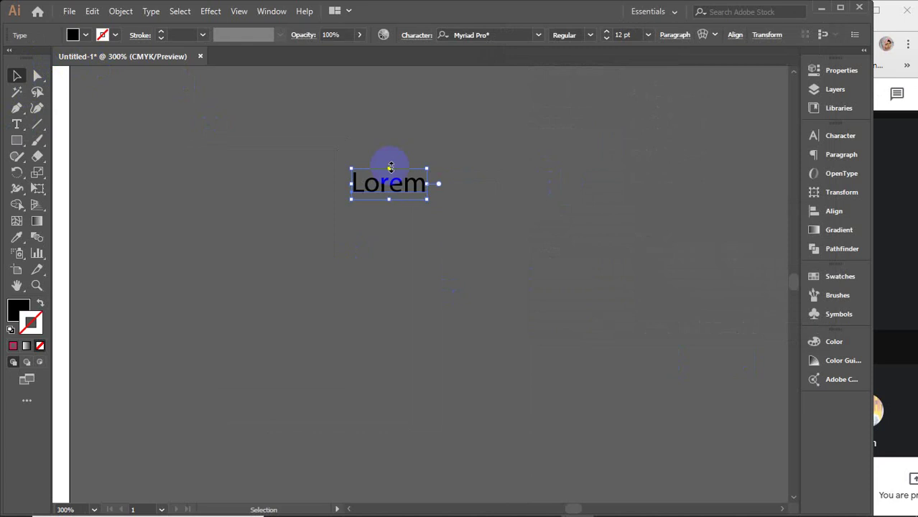
{"action": "mouse_move", "coordinate": [388, 187]}
{"action": "left_mouse_down"}
{"action": "mouse_move", "coordinate": [245, 161]}
{"action": "mouse_move", "coordinate": [668, 322]}
{"action": "left_mouse_up"}
{"action": "left_click_drag", "start_coordinate": [483, 250], "coordinate": [449, 262]}
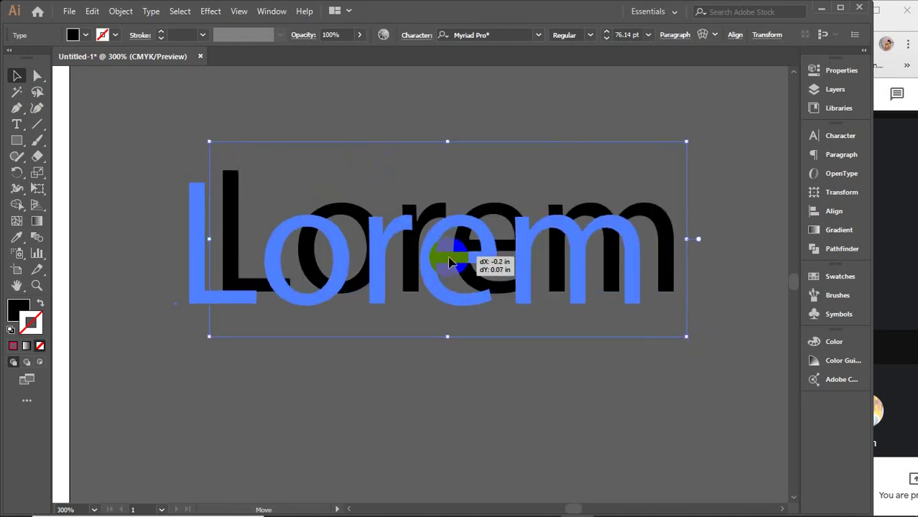
Give the Lorem text a yellow stroke and a pink fill from the Swatches panel.
{"action": "left_click", "coordinate": [813, 276]}
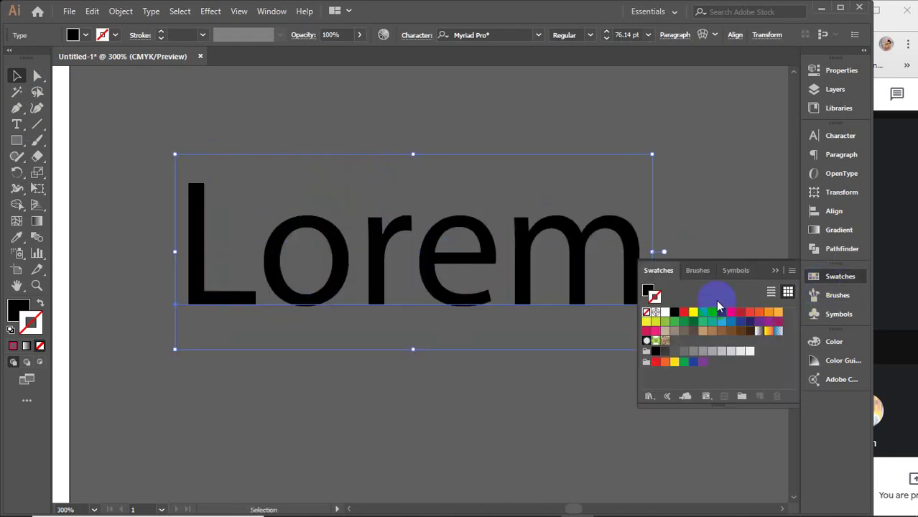
{"action": "left_click", "coordinate": [655, 321]}
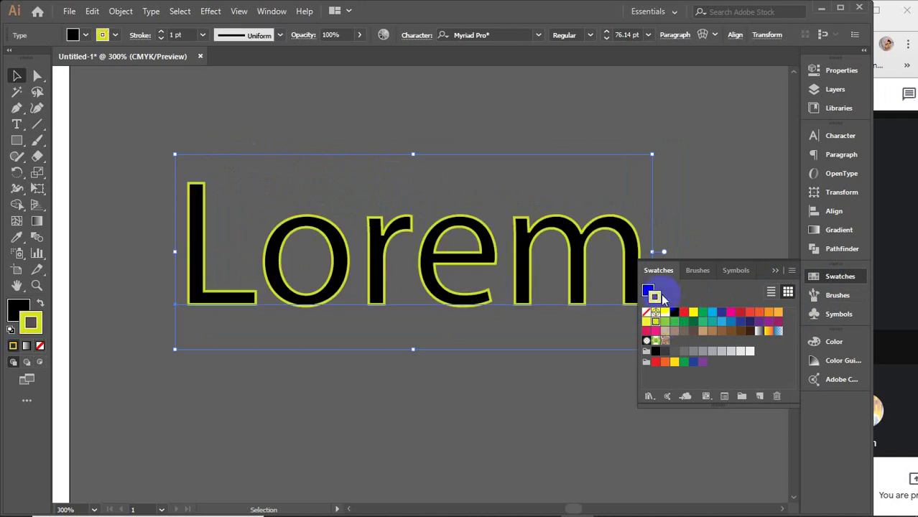
{"action": "left_click", "coordinate": [649, 291]}
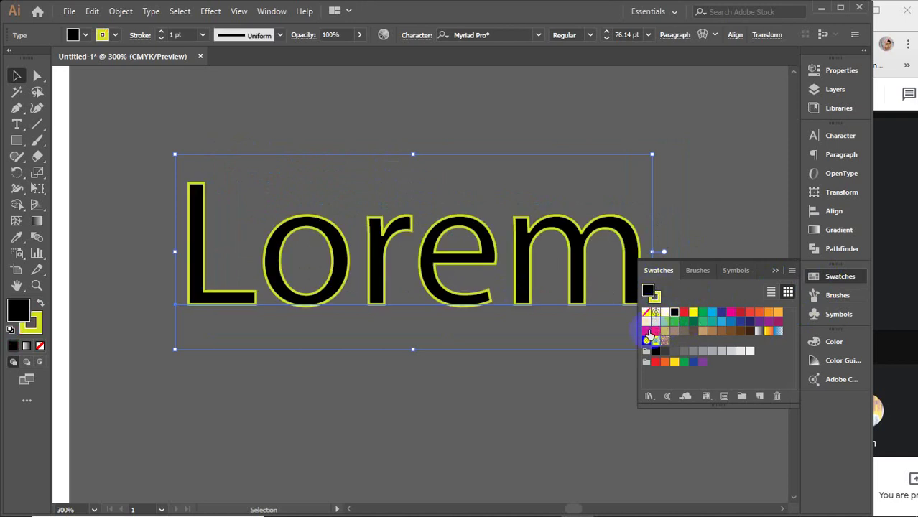
{"action": "left_click", "coordinate": [645, 331]}
{"action": "left_click", "coordinate": [775, 270]}
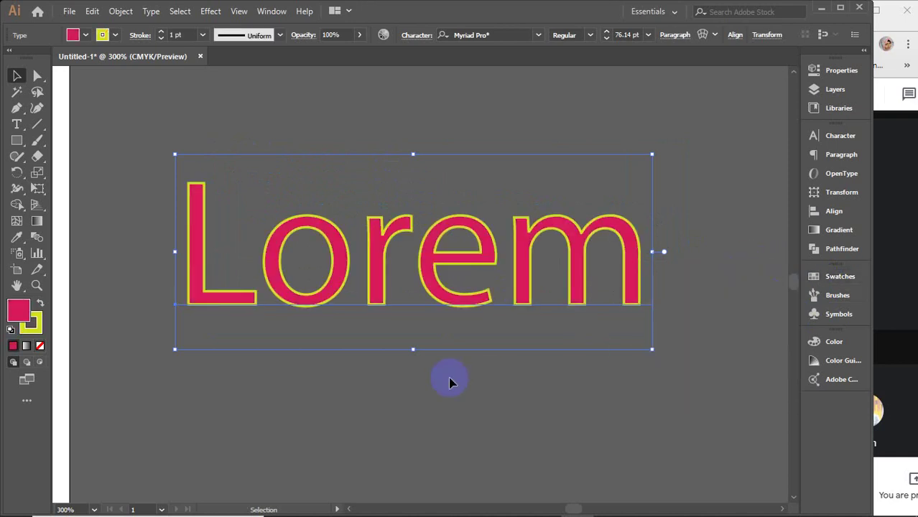
Apply Effect > 3D > Extrude & Bevel to the Lorem text with Preview on.
{"action": "left_click", "coordinate": [210, 12]}
{"action": "mouse_move", "coordinate": [222, 88]}
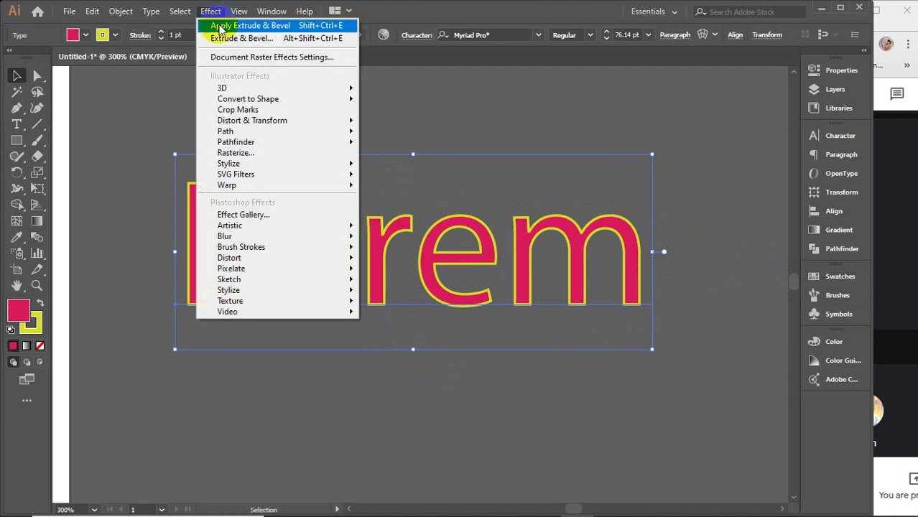
{"action": "left_click", "coordinate": [403, 90]}
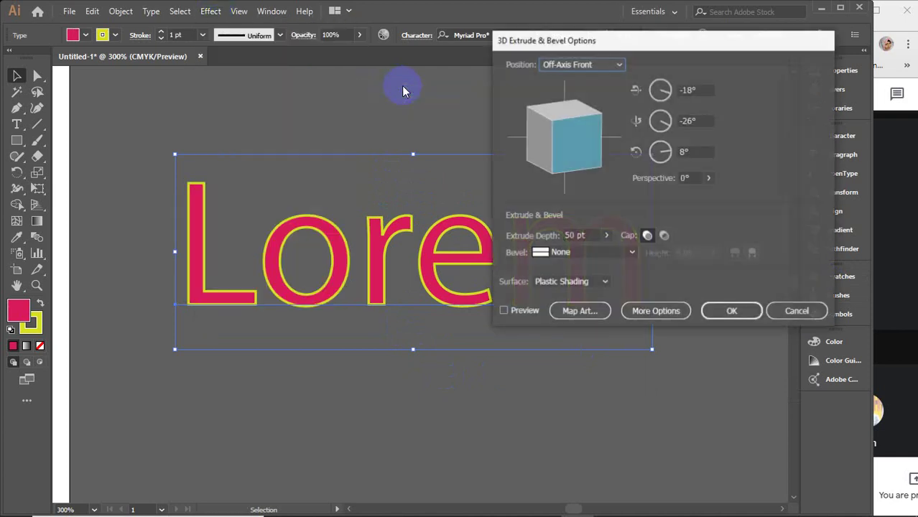
{"action": "left_click", "coordinate": [504, 311]}
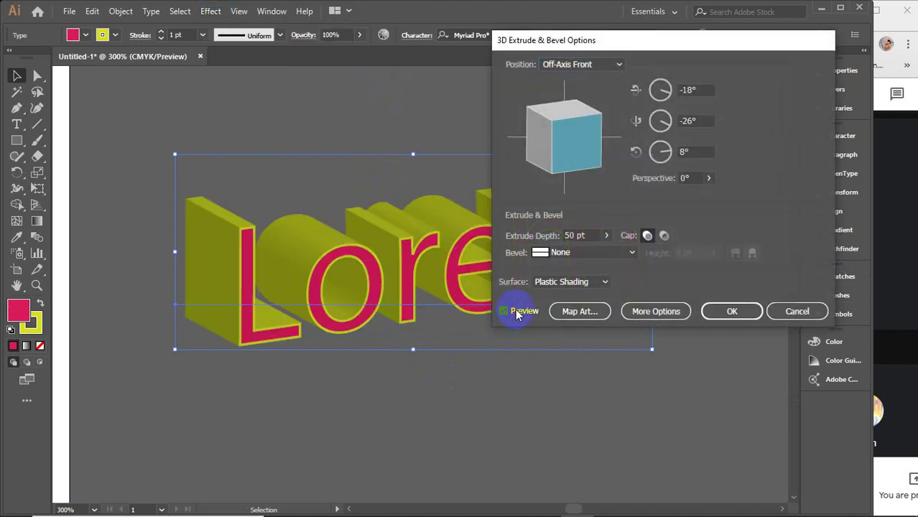
{"action": "left_click_drag", "start_coordinate": [616, 39], "coordinate": [781, 17]}
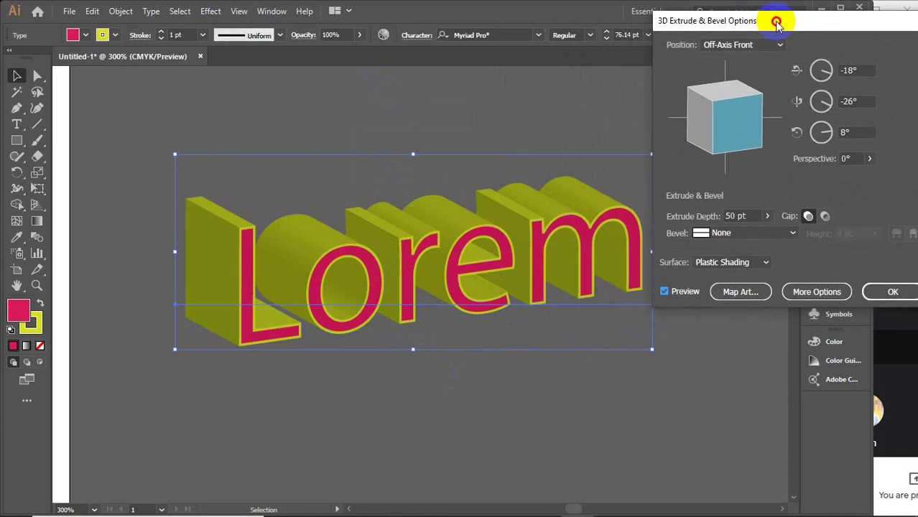
Set the first two rotation angles to -10° and -12°.
{"action": "left_click", "coordinate": [870, 68]}
{"action": "key", "text": "Down"}
{"action": "key", "text": "Down"}
{"action": "key", "text": "Up"}
{"action": "key", "text": "Up"}
{"action": "key", "text": "Up"}
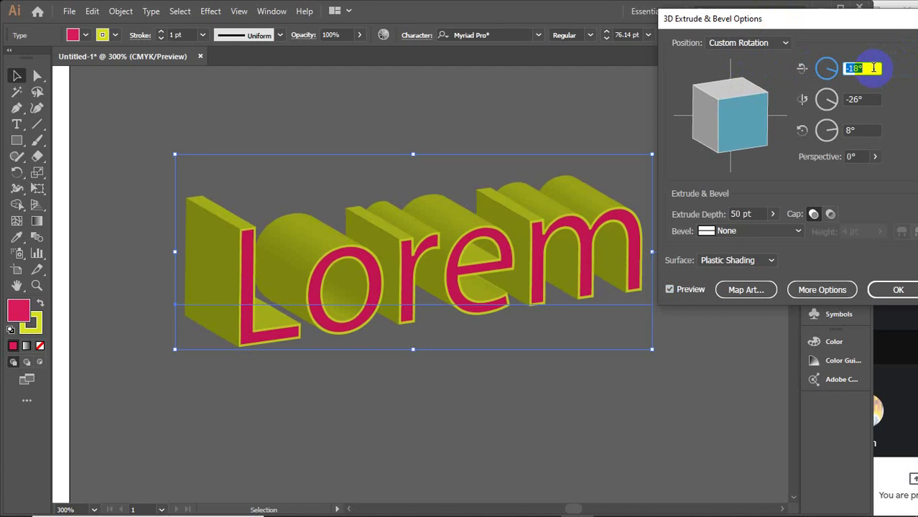
{"action": "key", "text": "Up"}
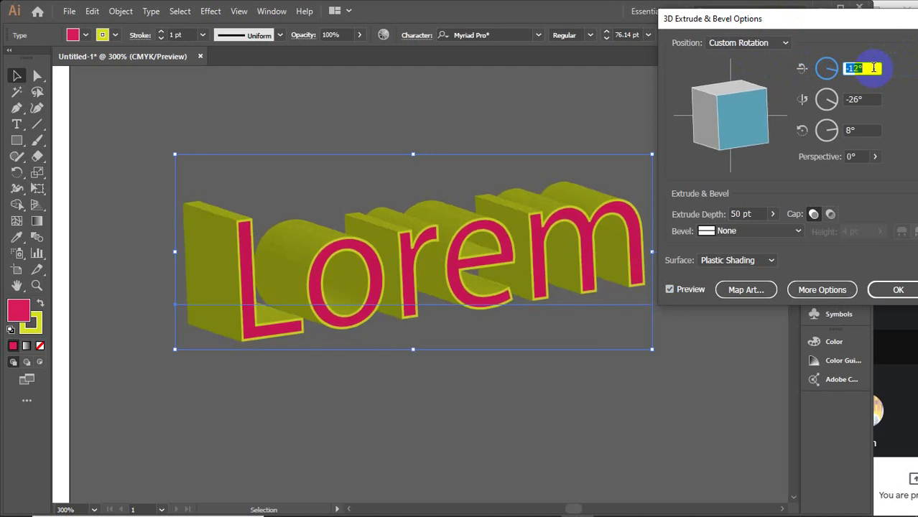
{"action": "key", "text": "Up"}
{"action": "key", "text": "Up"}
{"action": "left_click", "coordinate": [877, 99]}
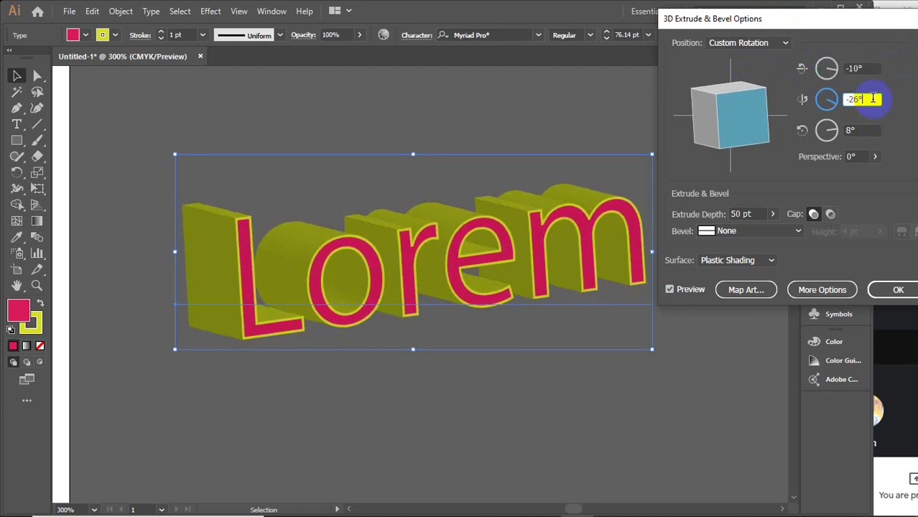
{"action": "key", "text": "Up"}
{"action": "key", "text": "Up"}
{"action": "key", "text": "Up"}
{"action": "key", "text": "Up"}
{"action": "key", "text": "Up"}
{"action": "key", "text": "Up"}
{"action": "key", "text": "Up"}
{"action": "key", "text": "Up"}
{"action": "key", "text": "Up"}
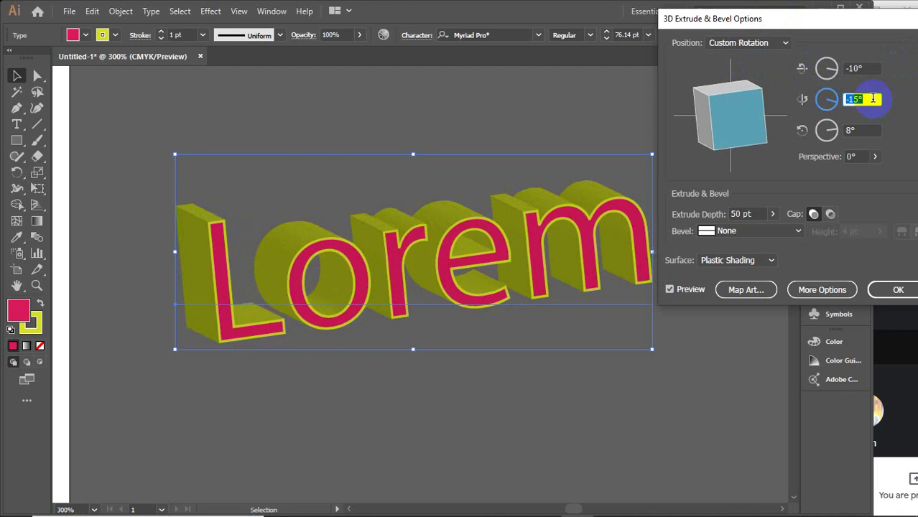
{"action": "key", "text": "Up"}
{"action": "key", "text": "Up"}
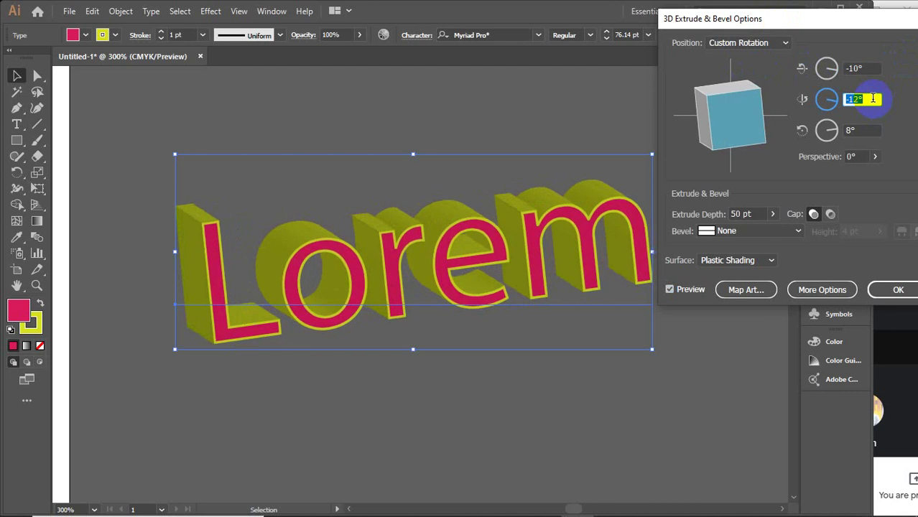
Set the third rotation angle to 2° and apply the 50 pt extrusion.
{"action": "left_click", "coordinate": [867, 129]}
{"action": "key", "text": "Down"}
{"action": "key", "text": "Down"}
{"action": "key", "text": "Down"}
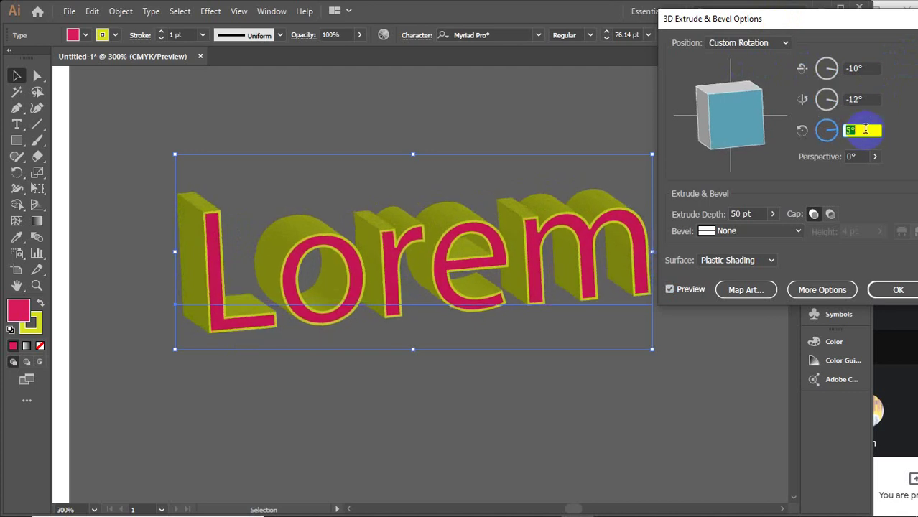
{"action": "key", "text": "Down"}
{"action": "key", "text": "Down"}
{"action": "key", "text": "Down"}
{"action": "key", "text": "Down"}
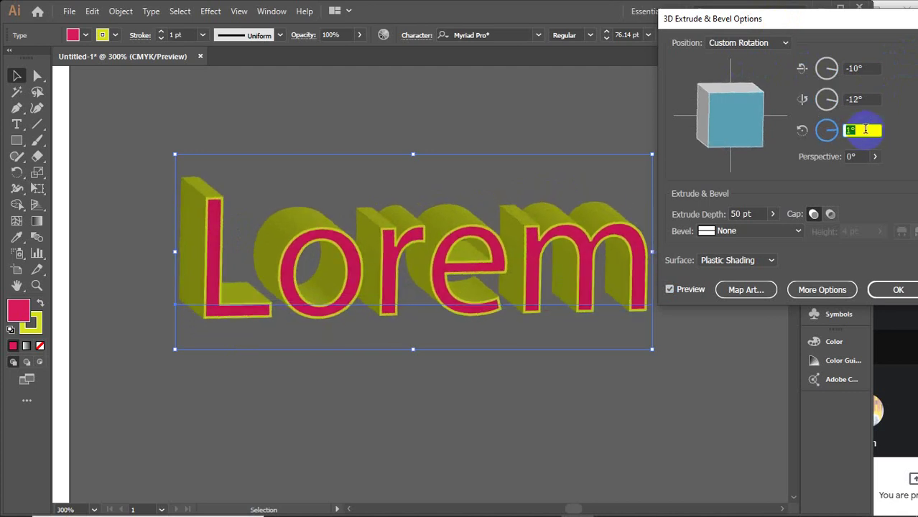
{"action": "key", "text": "Down"}
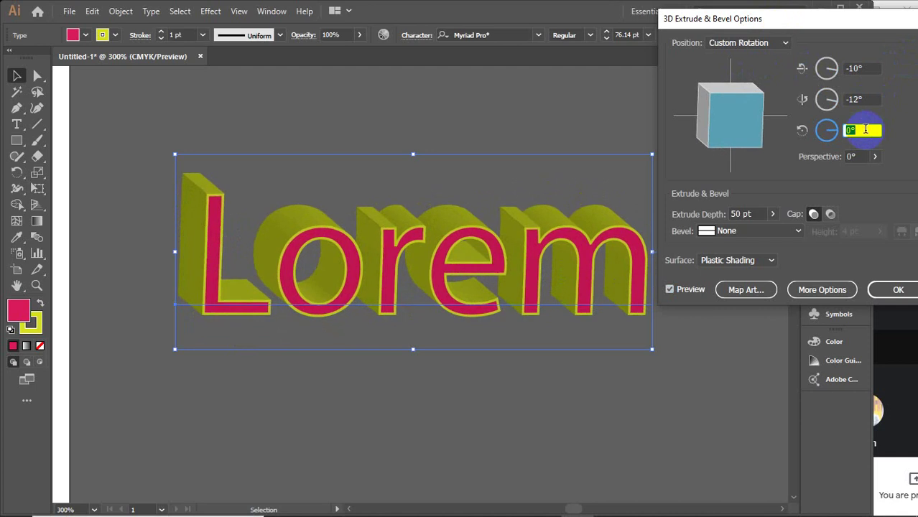
{"action": "key", "text": "Up"}
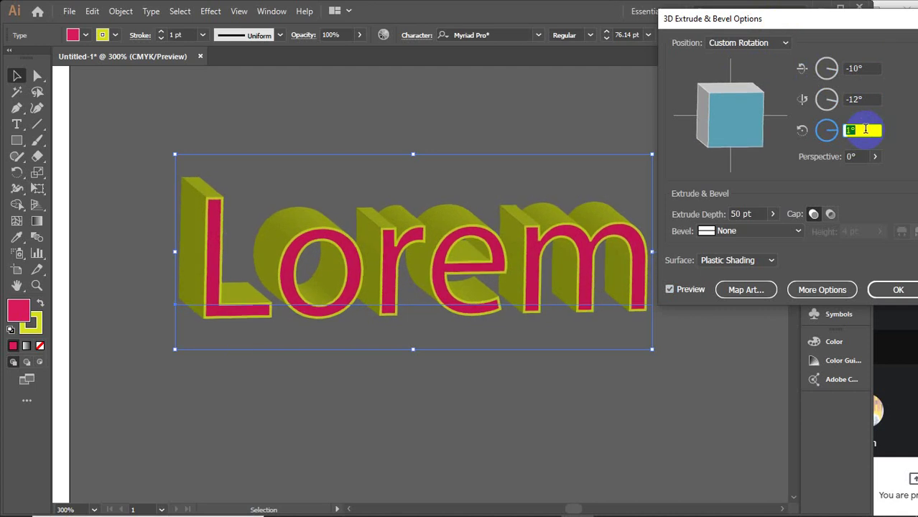
{"action": "key", "text": "Up"}
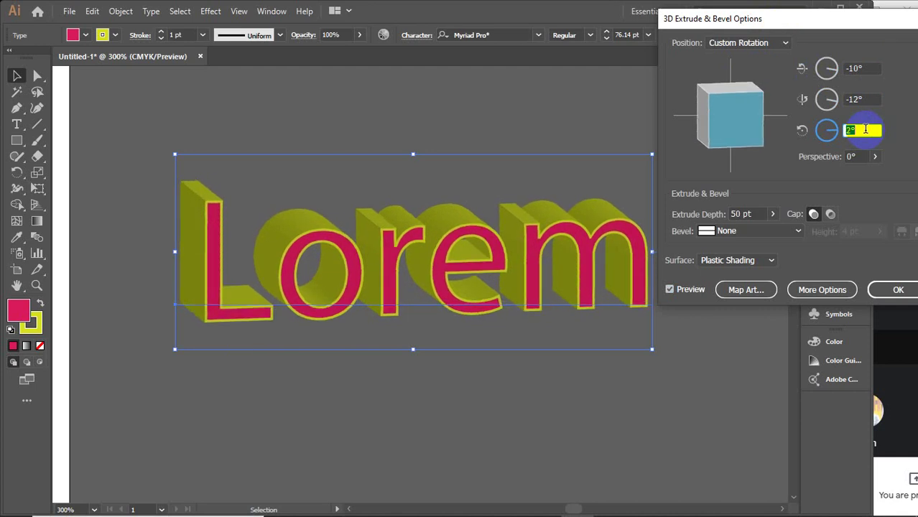
{"action": "left_click_drag", "start_coordinate": [777, 18], "coordinate": [704, 15]}
{"action": "left_click", "coordinate": [823, 283]}
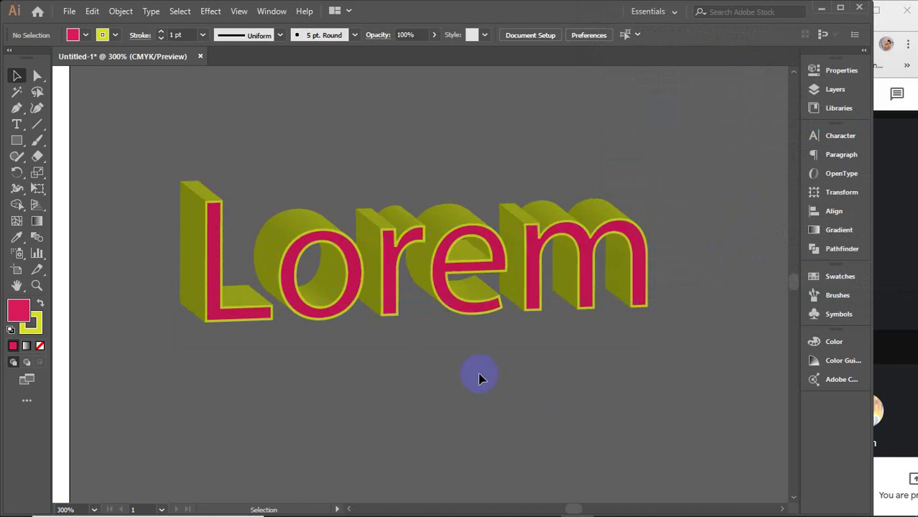
Replace the extruded word 'Lorem' with 'Ipsum' and deselect it.
{"action": "left_click", "coordinate": [17, 125]}
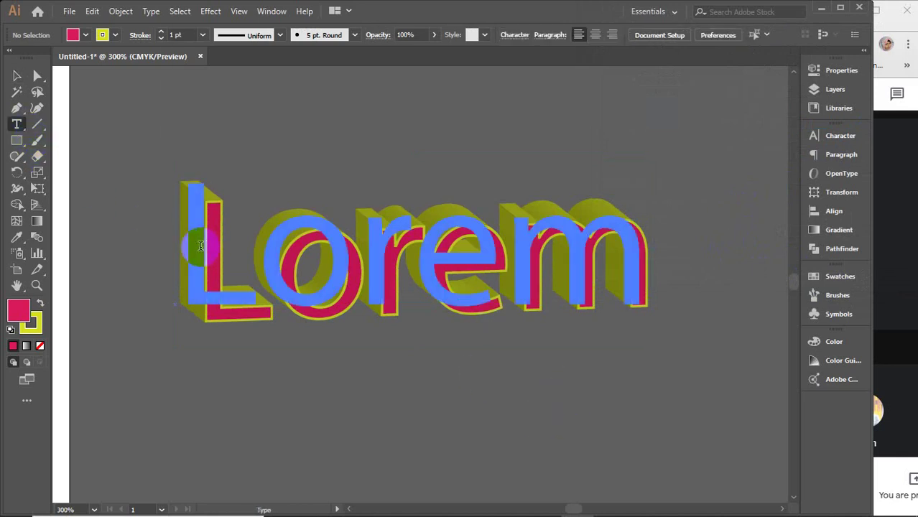
{"action": "left_click_drag", "start_coordinate": [209, 247], "coordinate": [679, 267]}
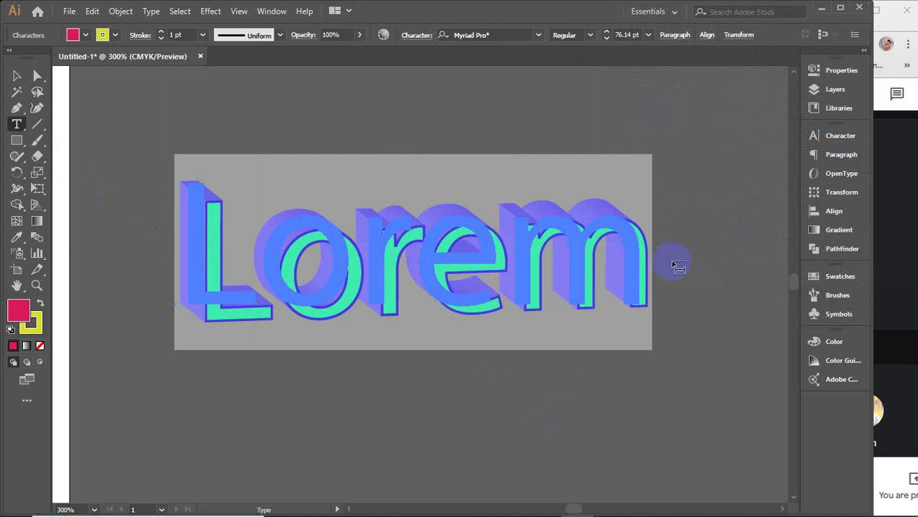
{"action": "type", "text": "Ip"}
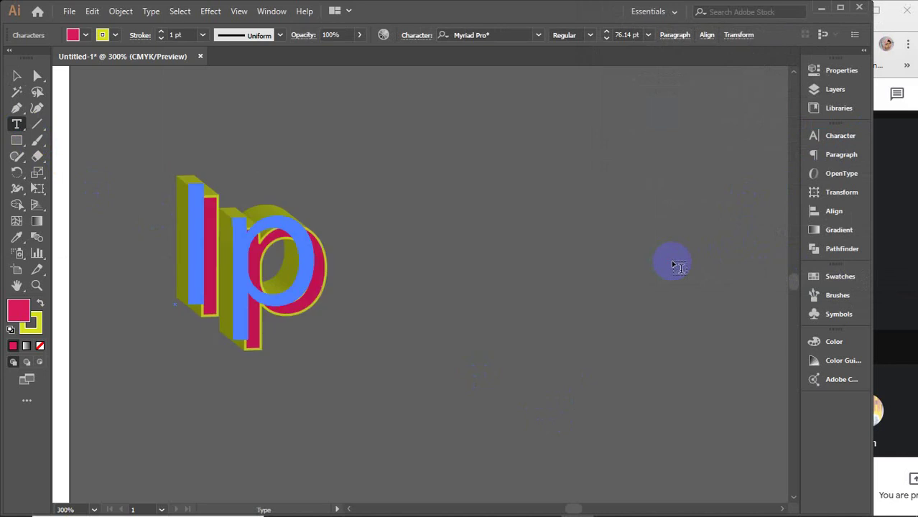
{"action": "type", "text": "sum"}
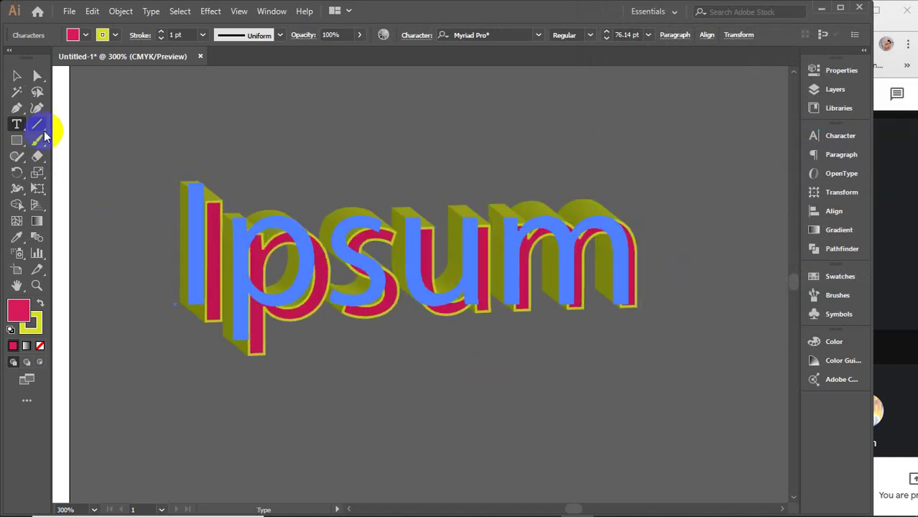
{"action": "left_click", "coordinate": [17, 75]}
{"action": "left_click", "coordinate": [700, 389]}
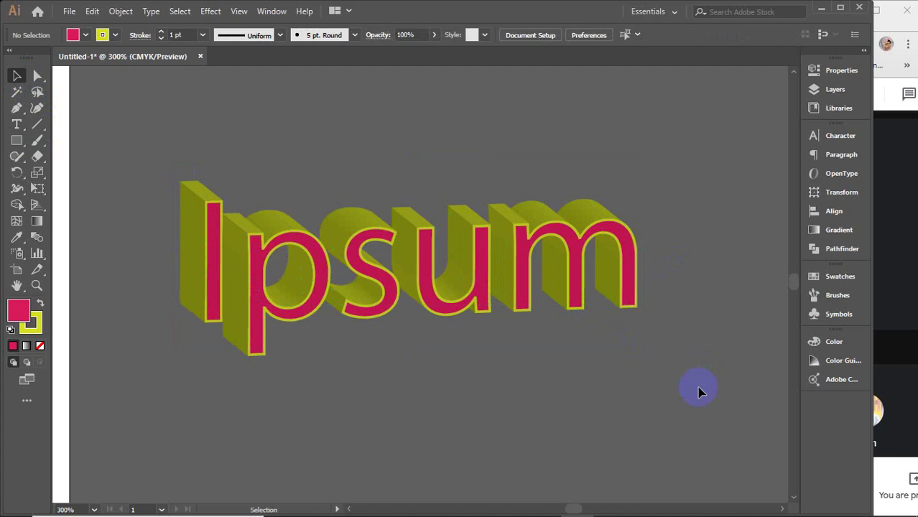
{"action": "scroll", "coordinate": [697, 386], "scroll_direction": "down", "scroll_amount": 1}
{"action": "scroll", "coordinate": [697, 386], "scroll_direction": "down", "scroll_amount": 1}
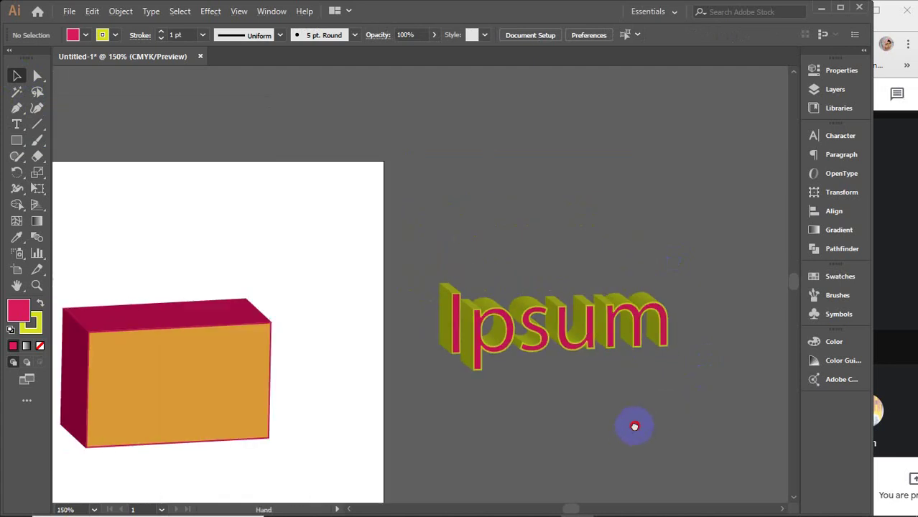
Draw a circle below the Ipsum text with the Ellipse tool.
{"action": "left_click_drag", "start_coordinate": [634, 427], "coordinate": [705, 358]}
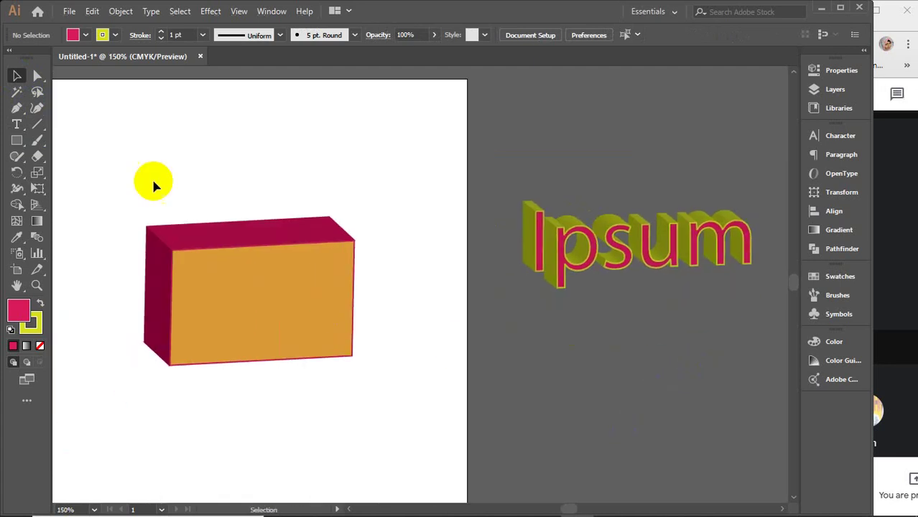
{"action": "left_click_drag", "start_coordinate": [17, 140], "coordinate": [81, 178]}
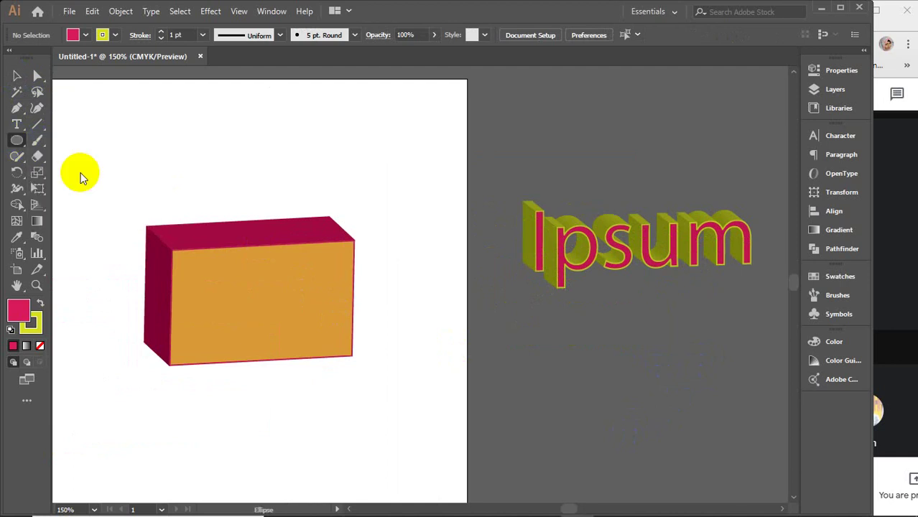
{"action": "scroll", "coordinate": [492, 317], "scroll_direction": "down", "scroll_amount": 2}
{"action": "scroll", "coordinate": [492, 318], "scroll_direction": "down", "scroll_amount": 1}
{"action": "left_click_drag", "start_coordinate": [535, 288], "coordinate": [607, 353]}
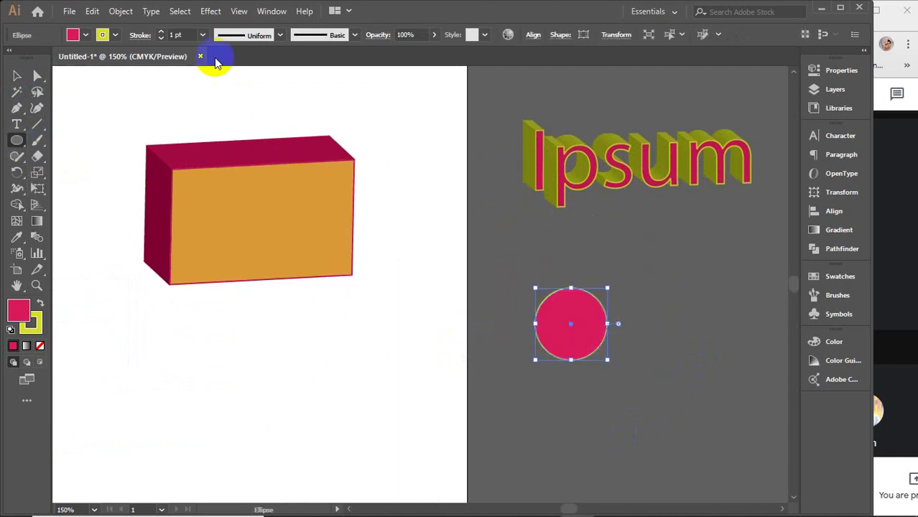
Extrude the circle into a 3D cylinder with Extrude & Bevel, then deselect it.
{"action": "left_click", "coordinate": [219, 13]}
{"action": "mouse_move", "coordinate": [222, 88]}
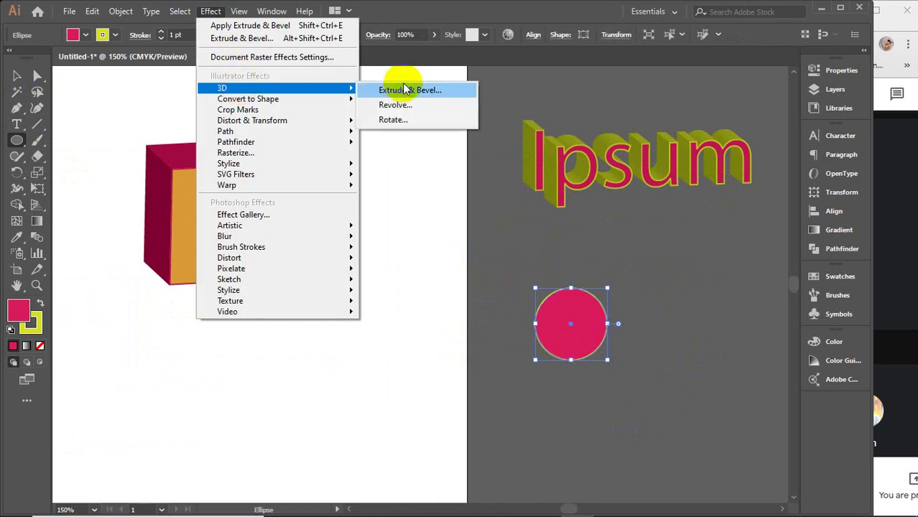
{"action": "left_click", "coordinate": [405, 89]}
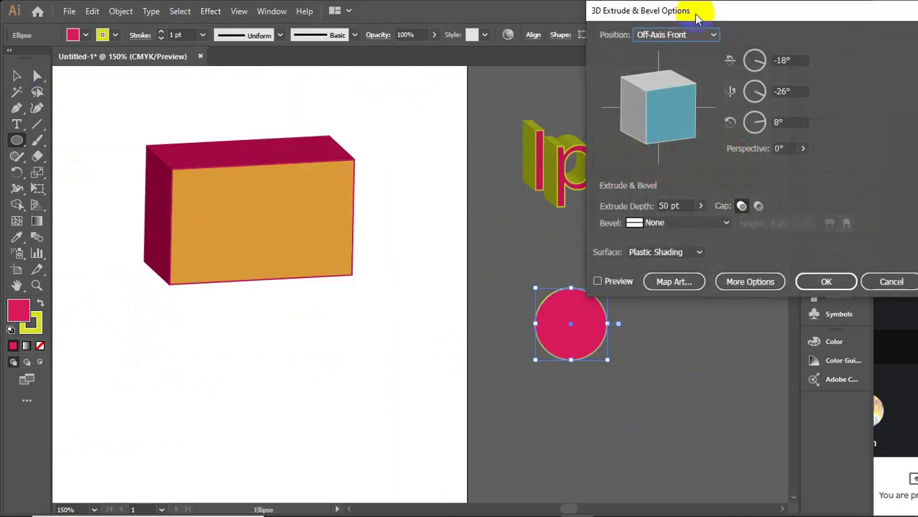
{"action": "left_click_drag", "start_coordinate": [696, 17], "coordinate": [766, 17]}
{"action": "left_click", "coordinate": [688, 283]}
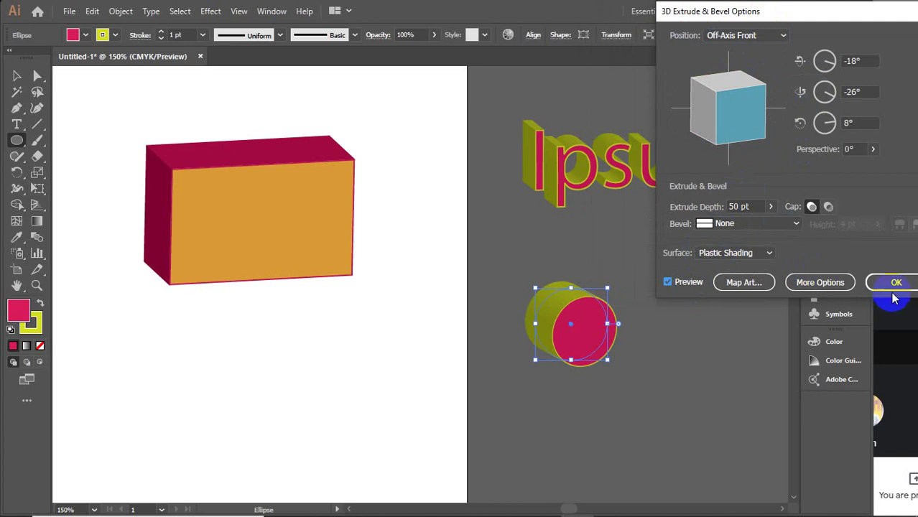
{"action": "left_click", "coordinate": [893, 283]}
{"action": "left_click", "coordinate": [17, 76]}
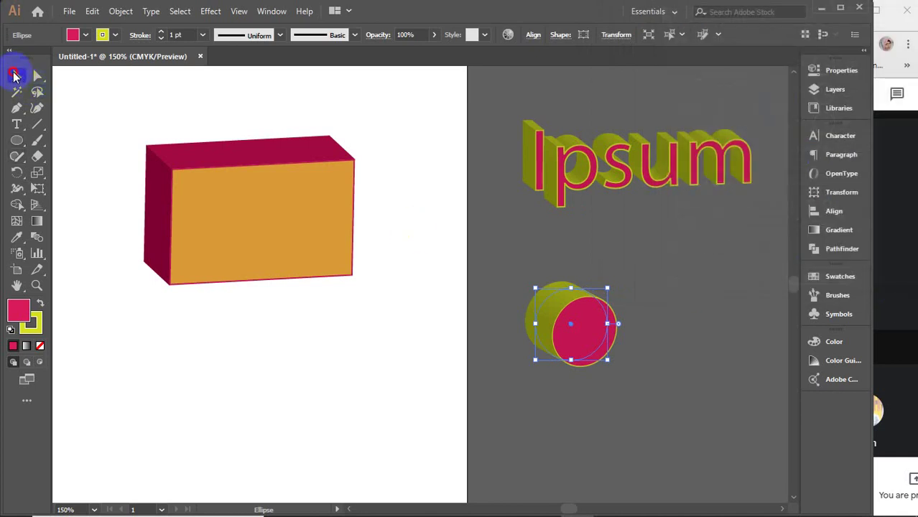
{"action": "left_click", "coordinate": [714, 350]}
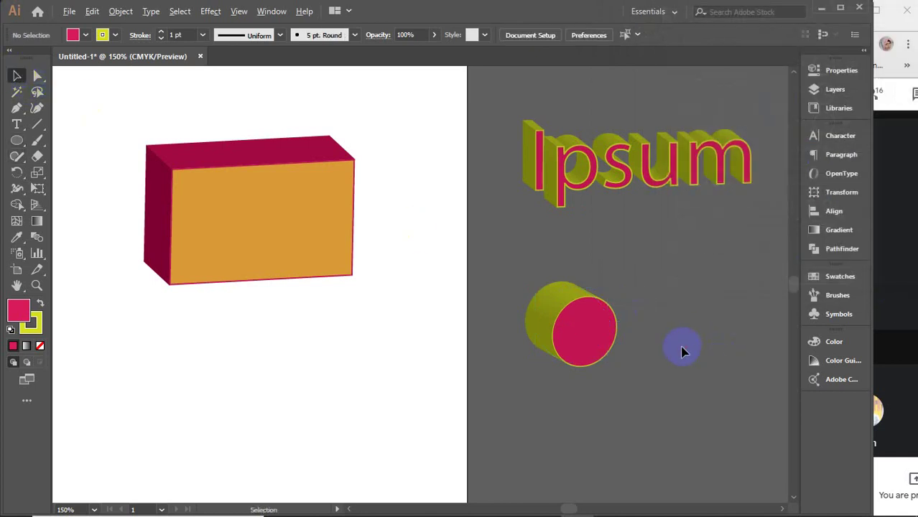
Marquee-select the 3D block, Ipsum lettering and cylinder, and delete them.
{"action": "scroll", "coordinate": [713, 350], "scroll_direction": "up", "scroll_amount": 3}
{"action": "scroll", "coordinate": [567, 332], "scroll_direction": "down", "scroll_amount": 2}
{"action": "scroll", "coordinate": [568, 329], "scroll_direction": "down", "scroll_amount": 2}
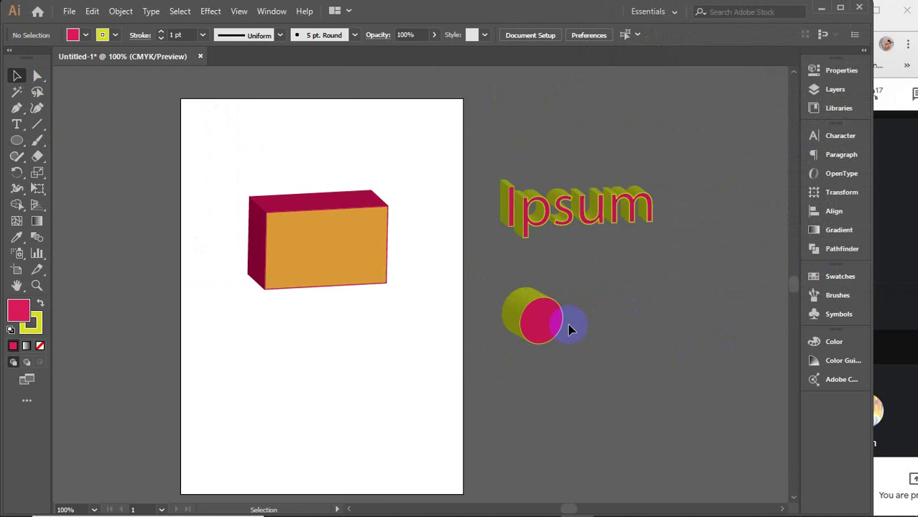
{"action": "left_click_drag", "start_coordinate": [195, 137], "coordinate": [700, 410]}
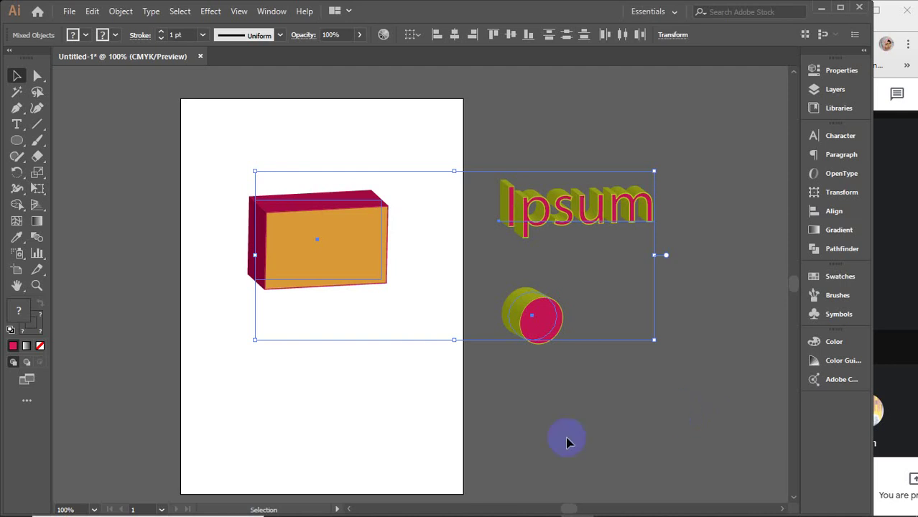
{"action": "key", "text": "Delete"}
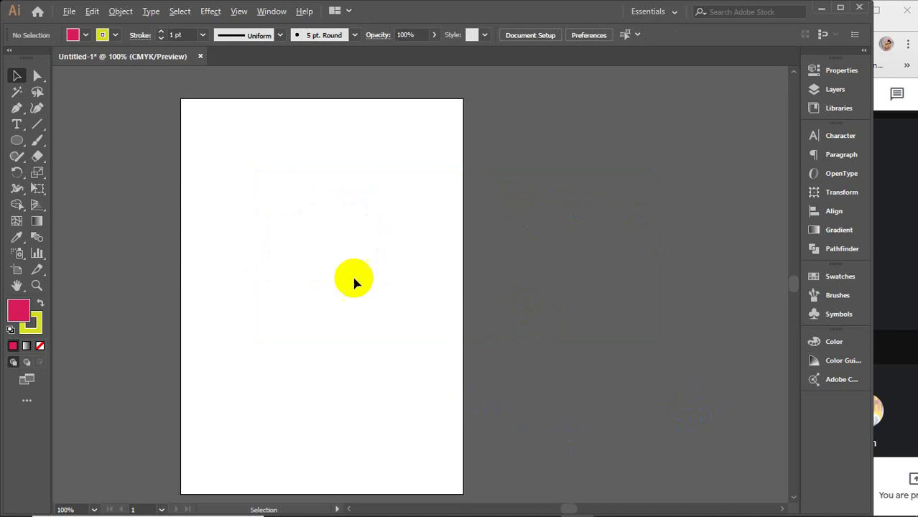
{"action": "scroll", "coordinate": [346, 269], "scroll_direction": "up", "scroll_amount": 1, "text": "alt"}
{"action": "left_click_drag", "start_coordinate": [389, 263], "coordinate": [484, 264]}
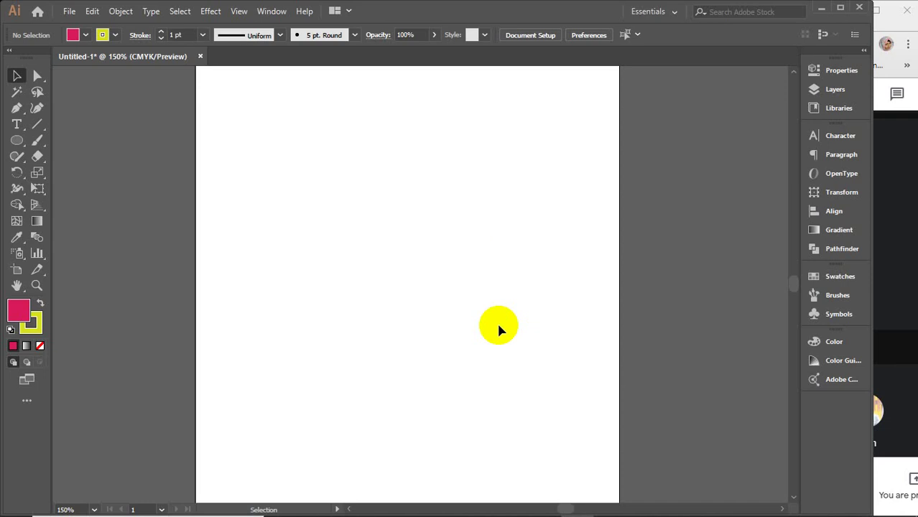
Pen-draw the half wine-glass profile: rim, curved bowl, straight stem and small foot.
{"action": "left_click", "coordinate": [16, 110]}
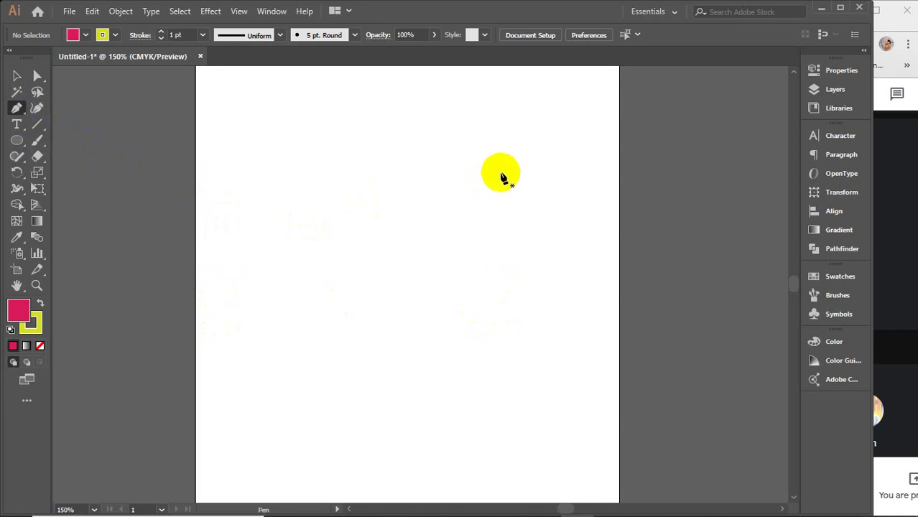
{"action": "left_click", "coordinate": [510, 137]}
{"action": "left_click_drag", "start_coordinate": [457, 237], "coordinate": [386, 266]}
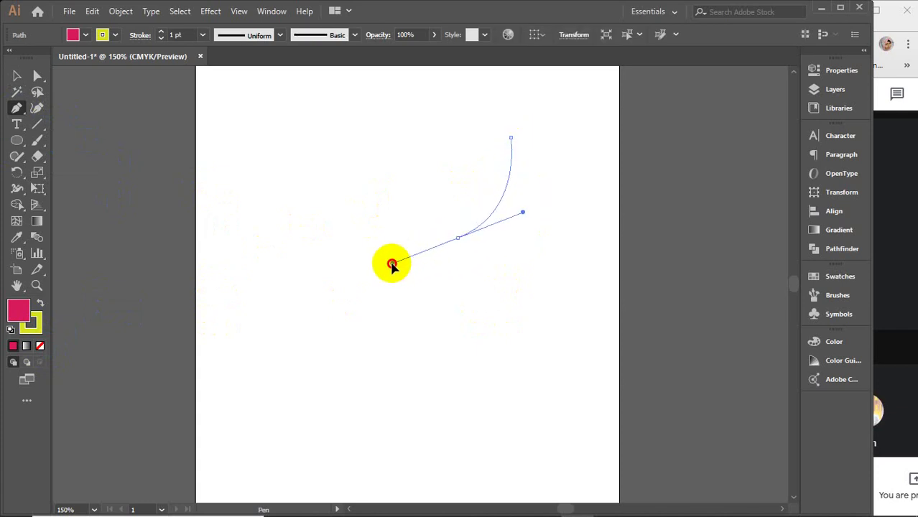
{"action": "mouse_move", "coordinate": [458, 238]}
{"action": "left_mouse_down"}
{"action": "mouse_move", "coordinate": [474, 321]}
{"action": "mouse_move", "coordinate": [456, 361]}
{"action": "left_mouse_up"}
{"action": "left_click_drag", "start_coordinate": [458, 364], "coordinate": [485, 372]}
Set the profile path's fill to None, keeping the yellow stroke, and select it.
{"action": "left_click", "coordinate": [16, 76]}
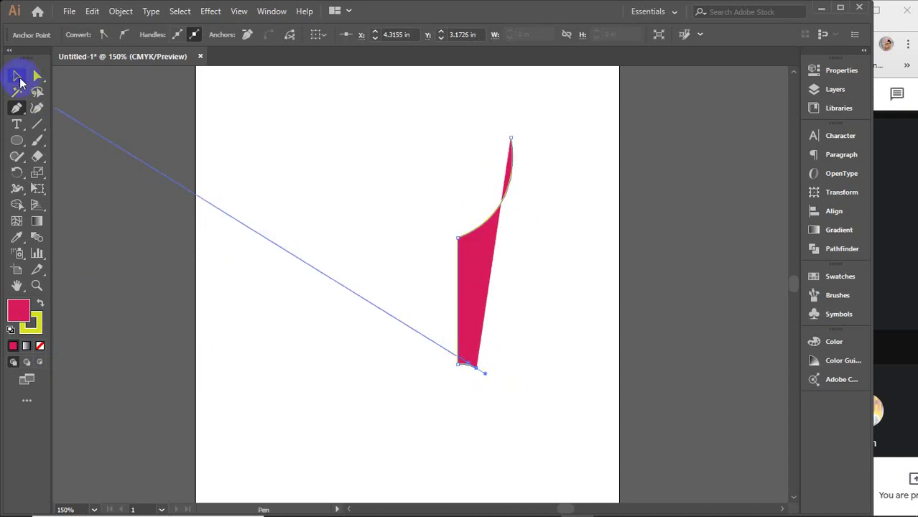
{"action": "left_click", "coordinate": [40, 346]}
{"action": "left_click", "coordinate": [303, 290]}
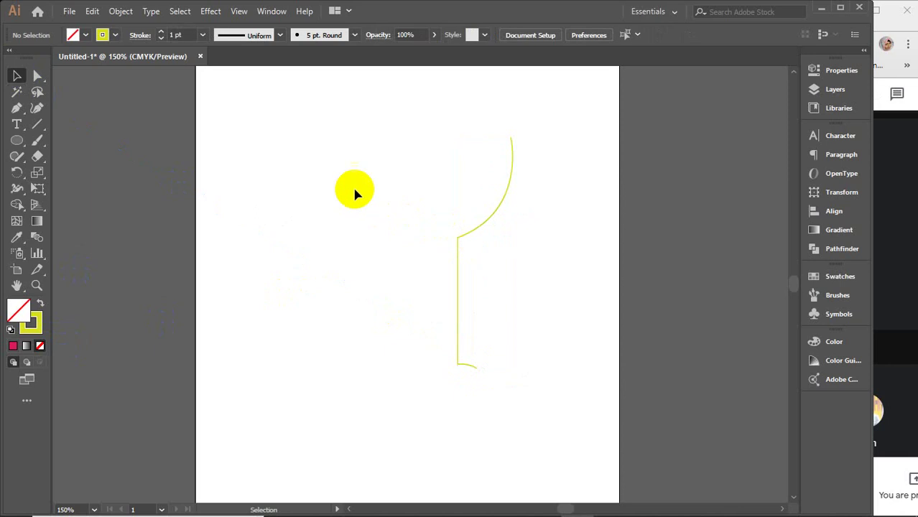
{"action": "left_click_drag", "start_coordinate": [399, 194], "coordinate": [503, 284]}
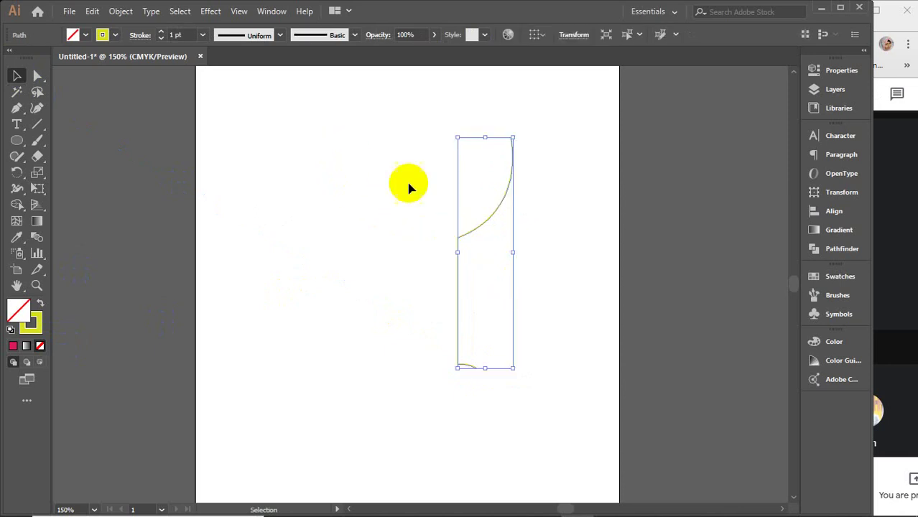
Apply Effect > 3D > Revolve to the profile and turn on Preview.
{"action": "left_click", "coordinate": [211, 11]}
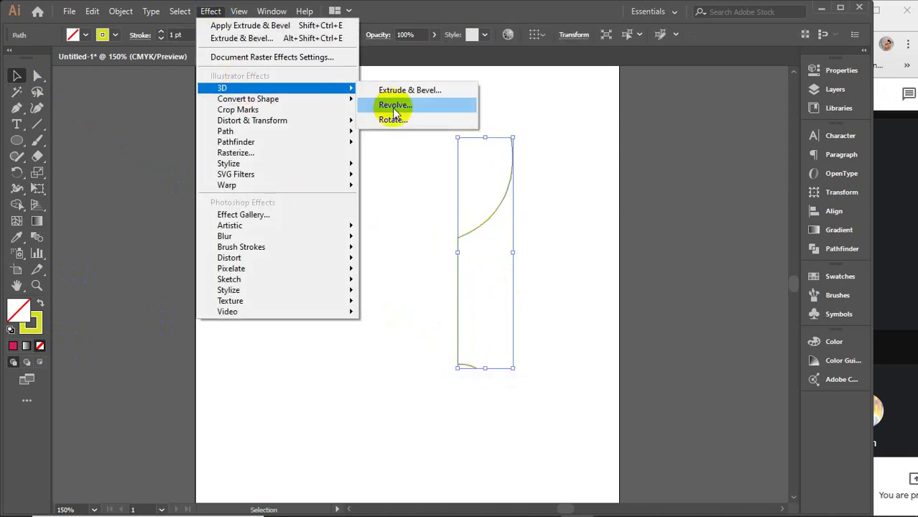
{"action": "left_click", "coordinate": [392, 108]}
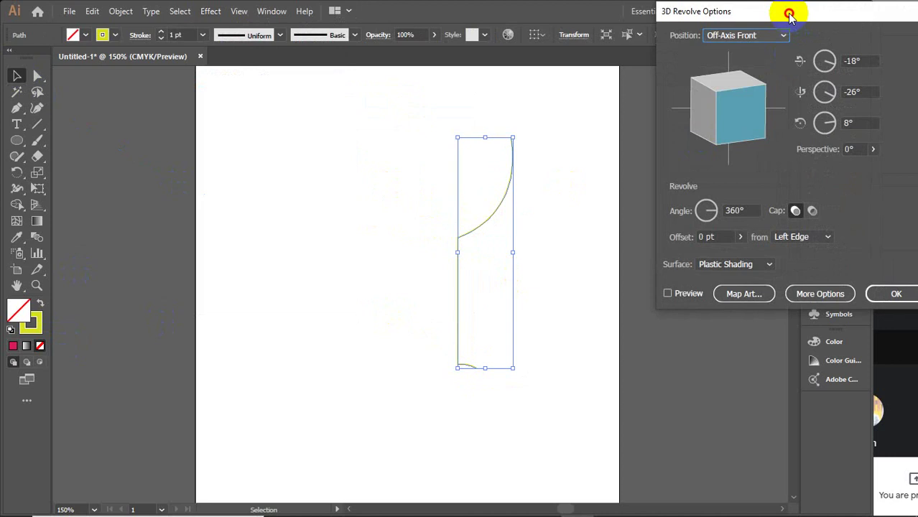
{"action": "left_click_drag", "start_coordinate": [790, 14], "coordinate": [716, 35]}
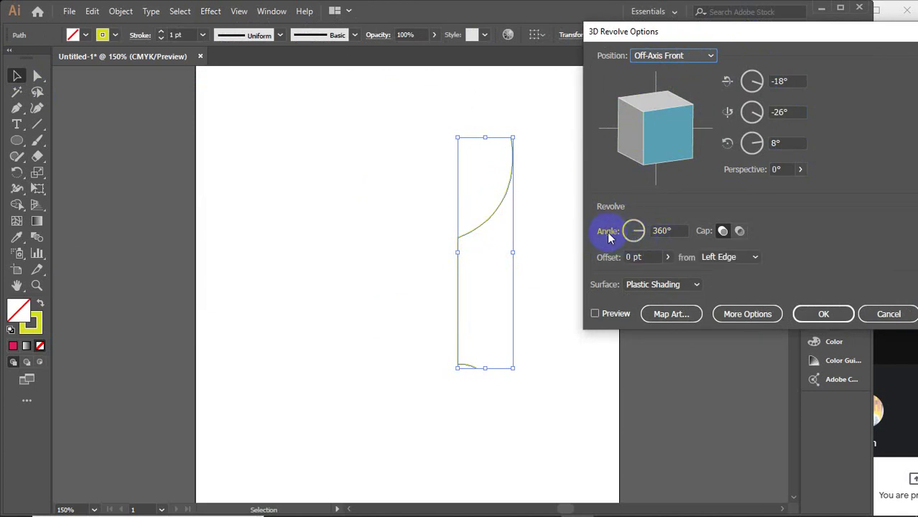
{"action": "left_click", "coordinate": [661, 230]}
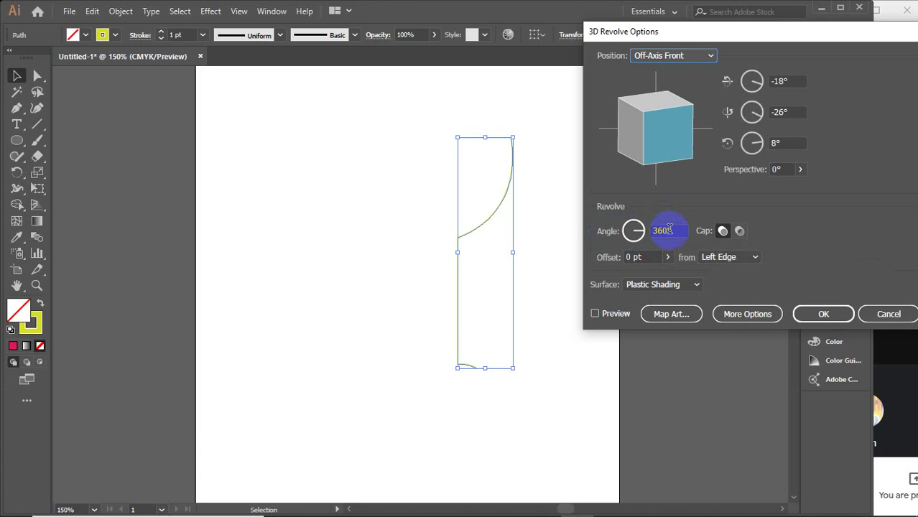
{"action": "left_click", "coordinate": [740, 231]}
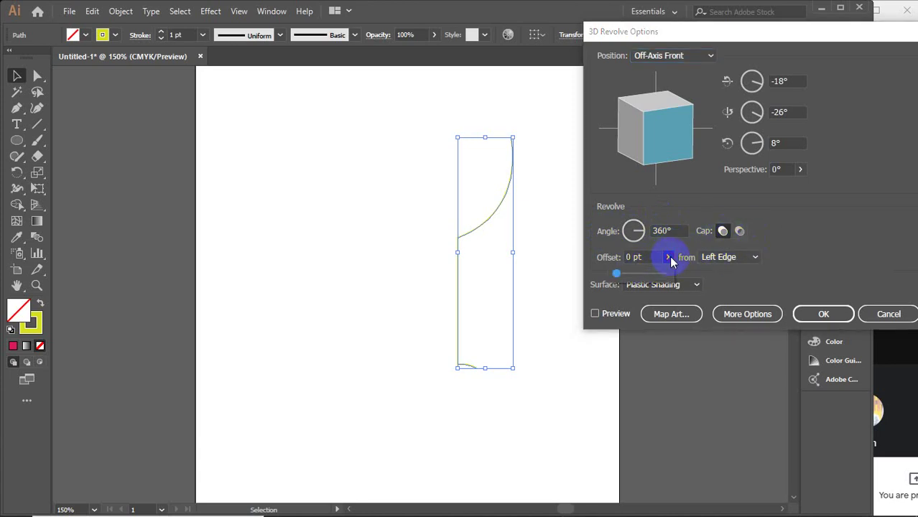
{"action": "left_click", "coordinate": [612, 309]}
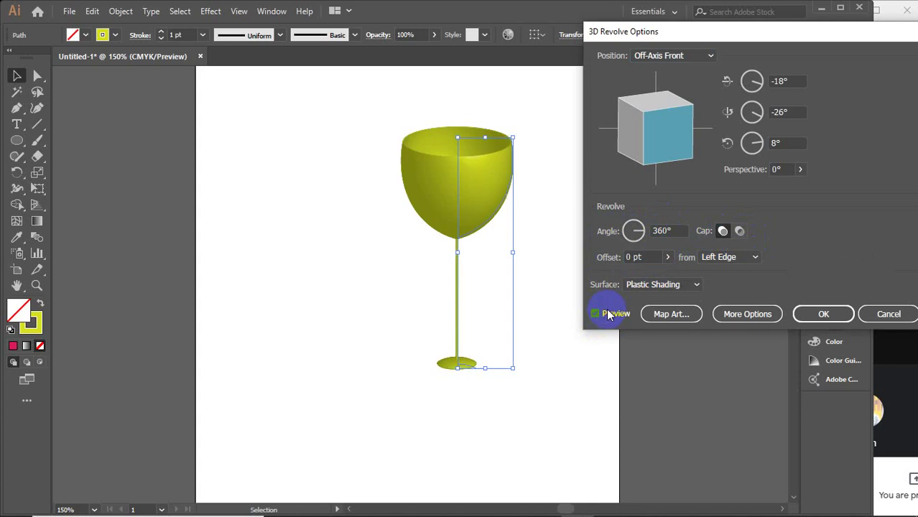
Test lower revolve angles like 260° and 225°, then set Angle back to 360°.
{"action": "left_click", "coordinate": [668, 231]}
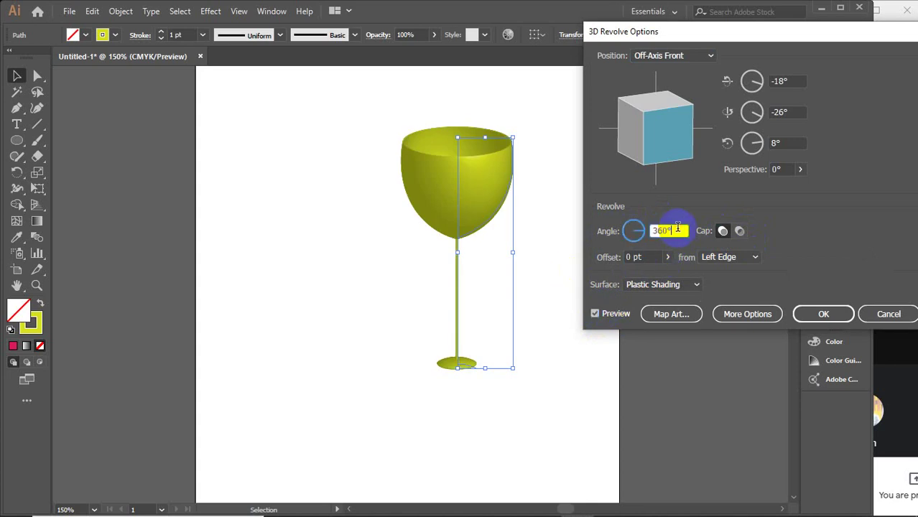
{"action": "key", "text": "Down"}
{"action": "key", "text": "Down"}
{"action": "key", "text": "Down"}
{"action": "key", "text": "Down"}
{"action": "key", "text": "Down"}
{"action": "key", "text": "Down"}
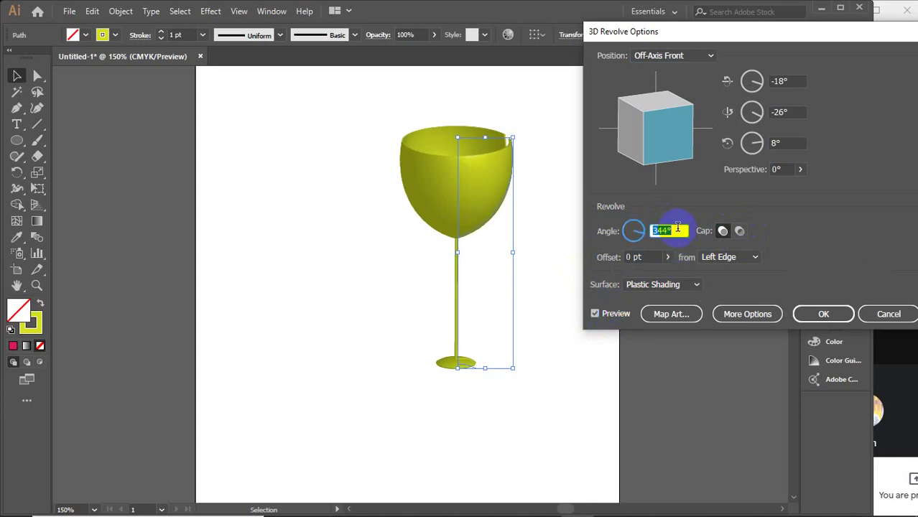
{"action": "key", "text": "Down"}
{"action": "key", "text": "Down"}
{"action": "key", "text": "Down"}
{"action": "key", "text": "Down"}
{"action": "key", "text": "Down"}
{"action": "key", "text": "Down"}
{"action": "key", "text": "Down"}
{"action": "key", "text": "Down"}
{"action": "key", "text": "Down"}
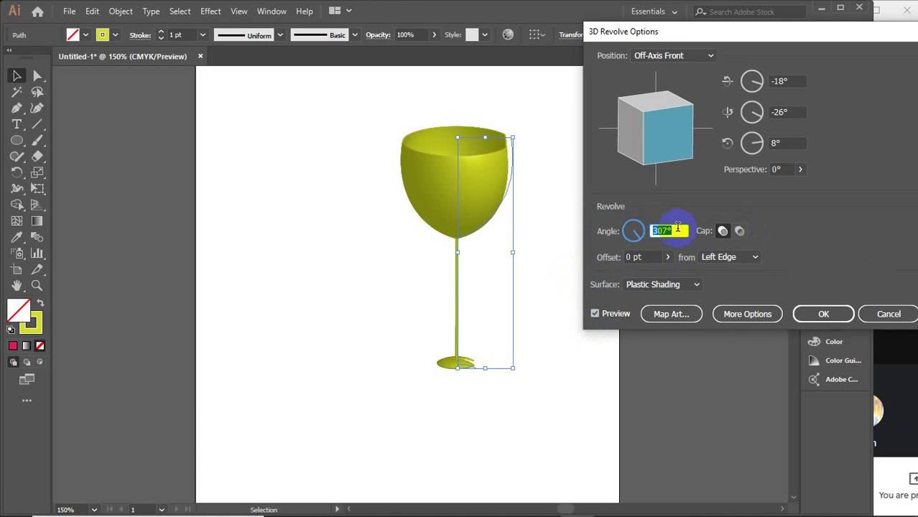
{"action": "key", "text": "Down"}
{"action": "key", "text": "Down"}
{"action": "key", "text": "Down"}
{"action": "key", "text": "Down"}
{"action": "key", "text": "Down"}
{"action": "key", "text": "Down"}
{"action": "key", "text": "Down"}
{"action": "key", "text": "Down"}
{"action": "key", "text": "Down"}
{"action": "key", "text": "Down"}
{"action": "key", "text": "Down"}
{"action": "key", "text": "Down"}
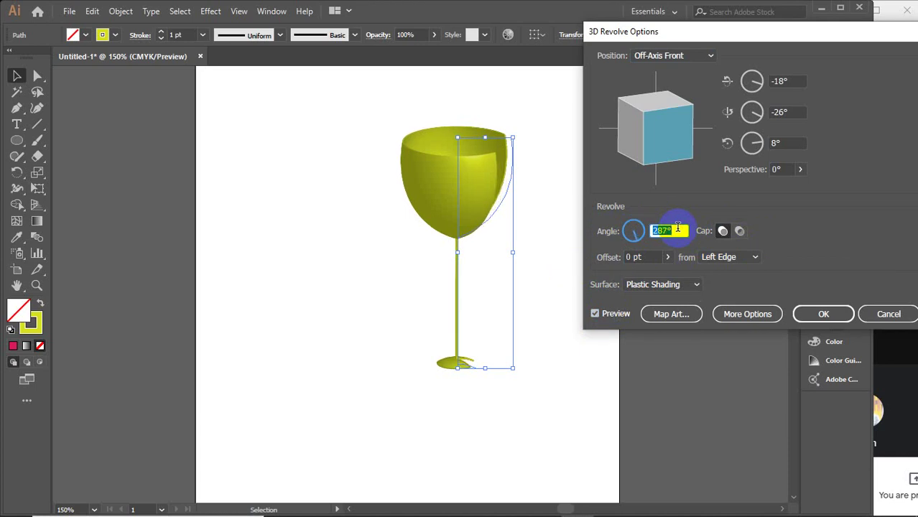
{"action": "key", "text": "Down"}
{"action": "key", "text": "Down"}
{"action": "key", "text": "Down"}
{"action": "key", "text": "Down"}
{"action": "key", "text": "Down"}
{"action": "key", "text": "Down"}
{"action": "key", "text": "Down"}
{"action": "key", "text": "Down"}
{"action": "key", "text": "Down"}
{"action": "key", "text": "Down"}
{"action": "key", "text": "Down"}
{"action": "key", "text": "Down"}
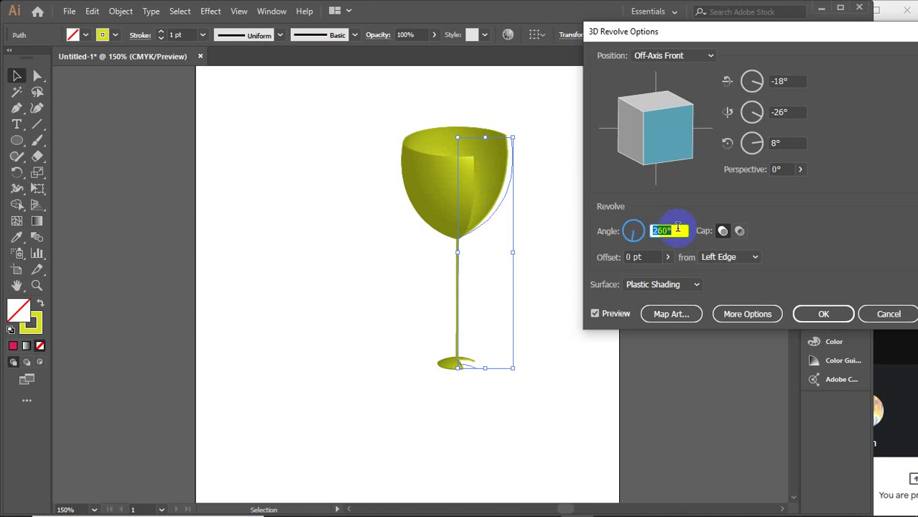
{"action": "key", "text": "Down"}
{"action": "key", "text": "Down"}
{"action": "key", "text": "Down"}
{"action": "key", "text": "Down"}
{"action": "key", "text": "Down"}
{"action": "key", "text": "Down"}
{"action": "key", "text": "Down"}
{"action": "key", "text": "Down"}
{"action": "key", "text": "Down"}
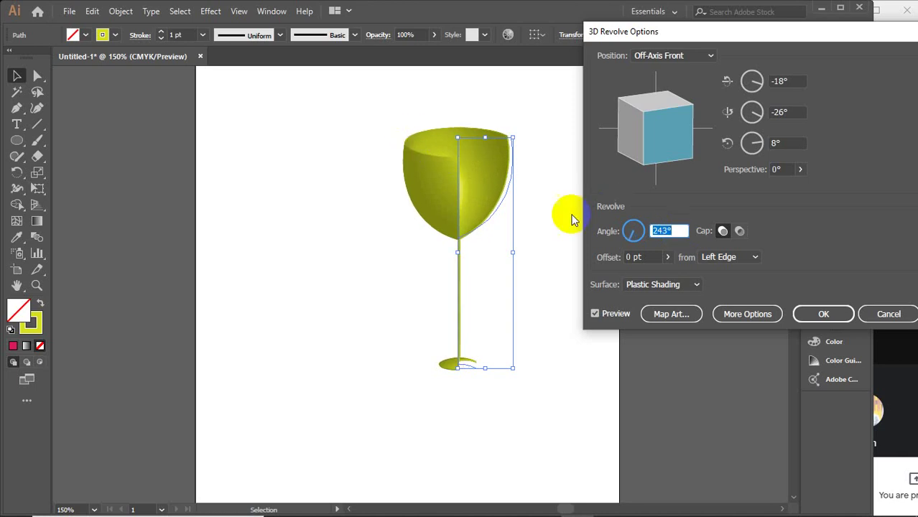
{"action": "left_click", "coordinate": [505, 207]}
{"action": "left_click", "coordinate": [450, 229]}
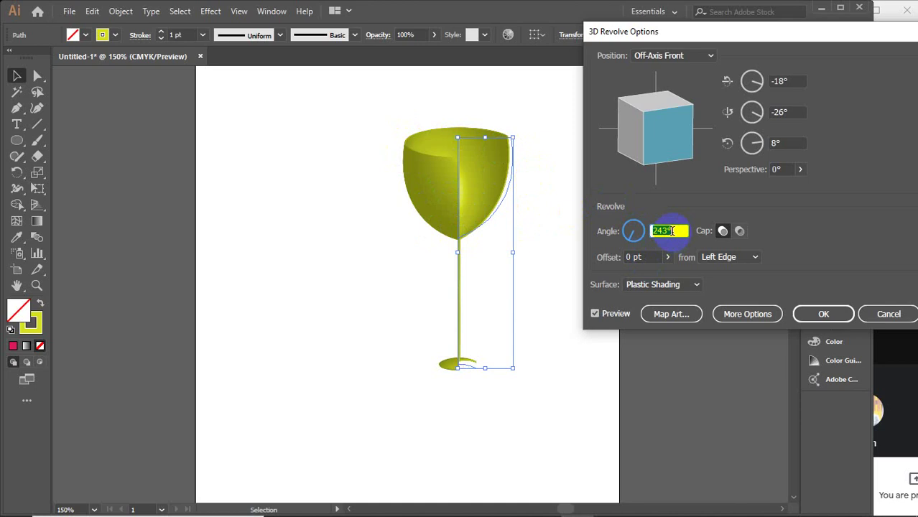
{"action": "key", "text": "Down"}
{"action": "key", "text": "Down"}
{"action": "key", "text": "Down"}
{"action": "key", "text": "Down"}
{"action": "key", "text": "Down"}
{"action": "key", "text": "Down"}
{"action": "key", "text": "Down"}
{"action": "key", "text": "Down"}
{"action": "key", "text": "Down"}
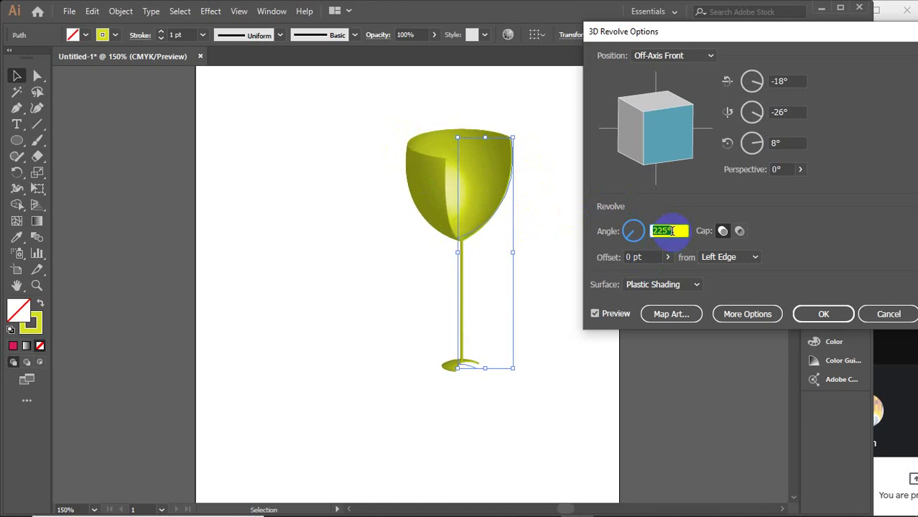
{"action": "key", "text": "Up"}
{"action": "key", "text": "Up"}
{"action": "key", "text": "Up"}
{"action": "type", "text": "3"}
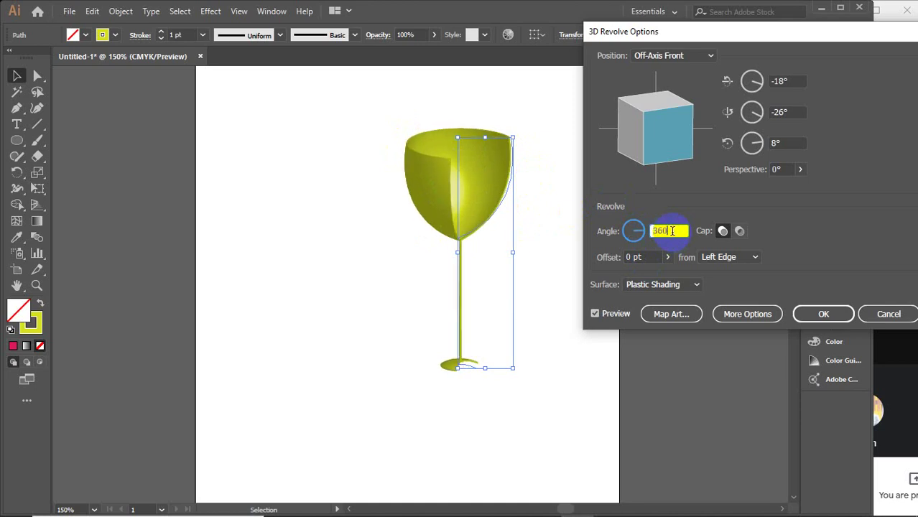
{"action": "left_click", "coordinate": [722, 230]}
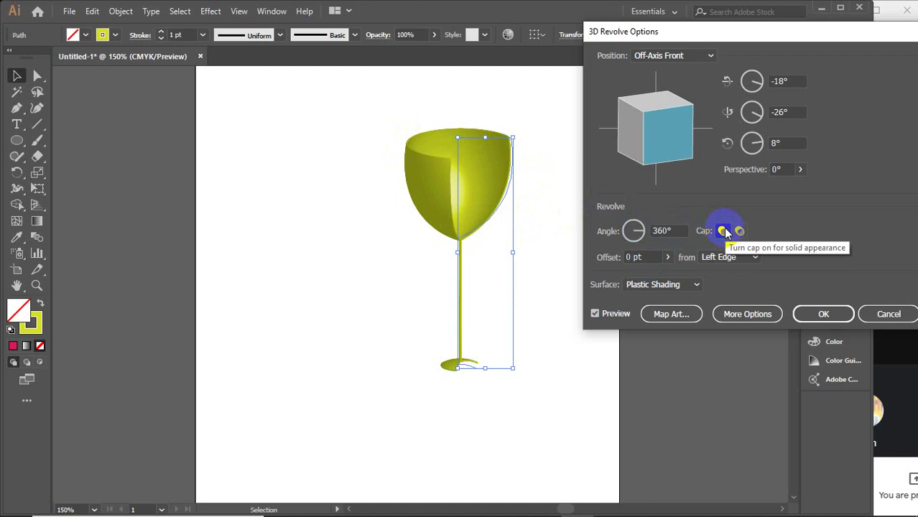
Try the uncapped, hollow glass, then turn Cap back on for a solid look.
{"action": "left_click", "coordinate": [739, 230]}
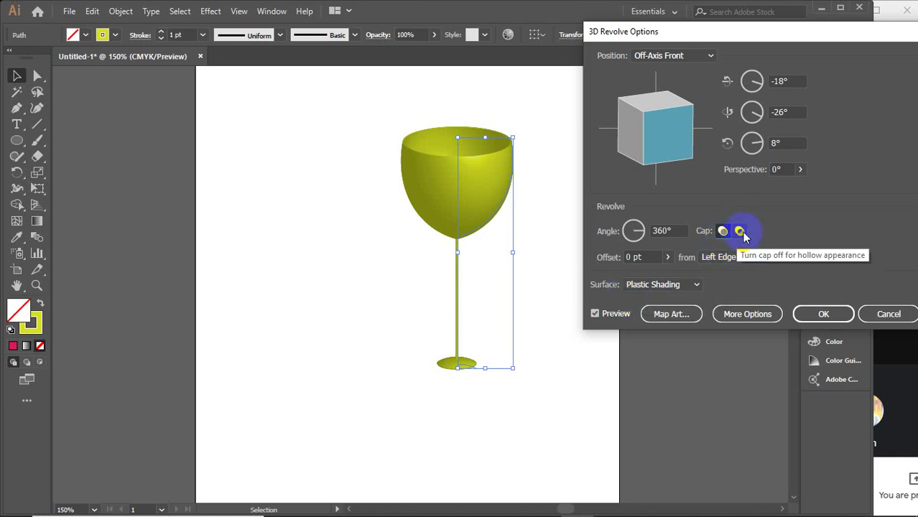
{"action": "left_click", "coordinate": [740, 232]}
{"action": "left_click", "coordinate": [612, 314]}
{"action": "left_click", "coordinate": [722, 232]}
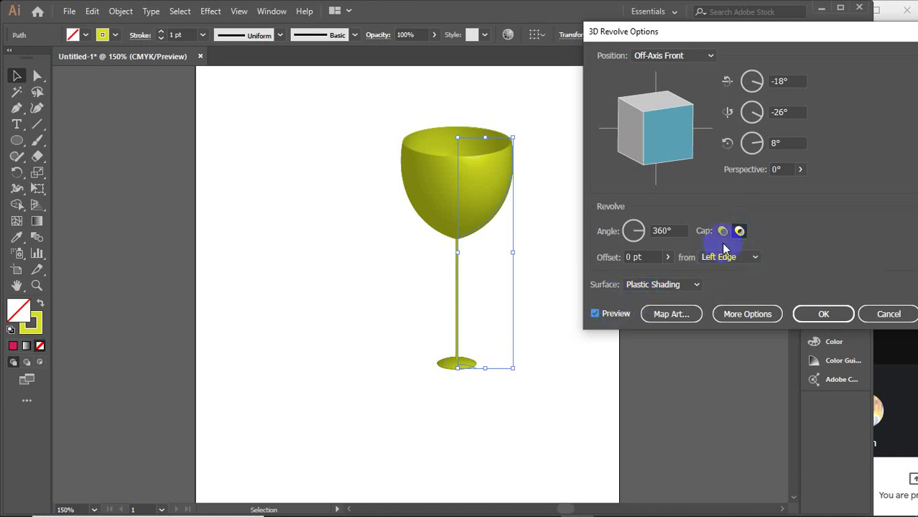
Set the revolve Offset to 1 pt, toggling Preview to compare.
{"action": "left_click", "coordinate": [668, 257]}
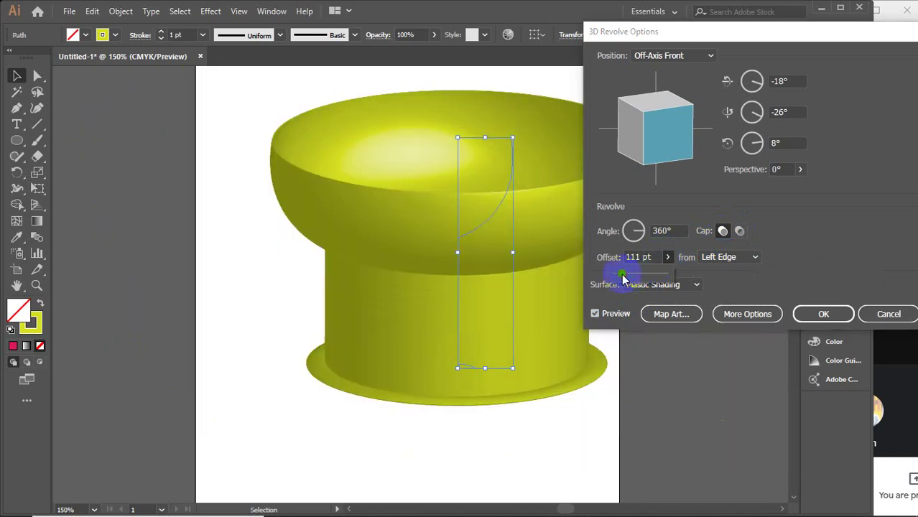
{"action": "left_click_drag", "start_coordinate": [621, 273], "coordinate": [621, 271]}
{"action": "double_click", "coordinate": [648, 256]}
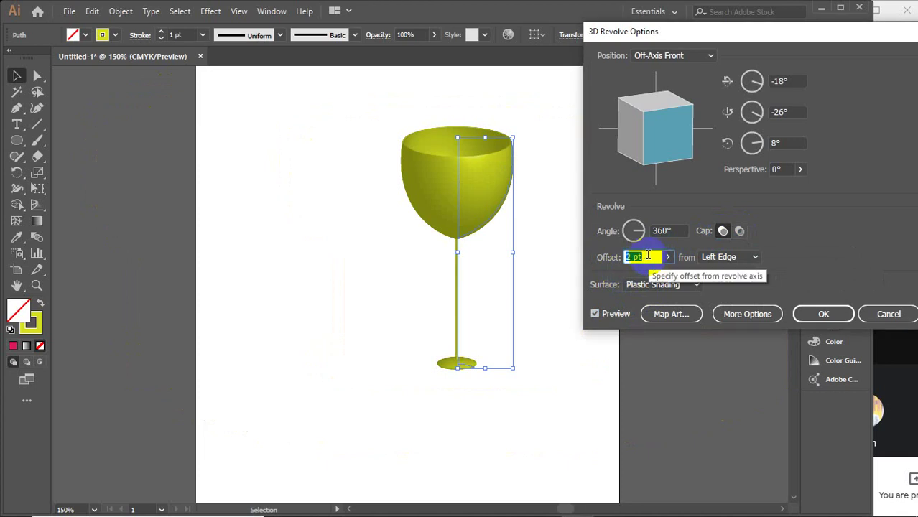
{"action": "left_click", "coordinate": [597, 316]}
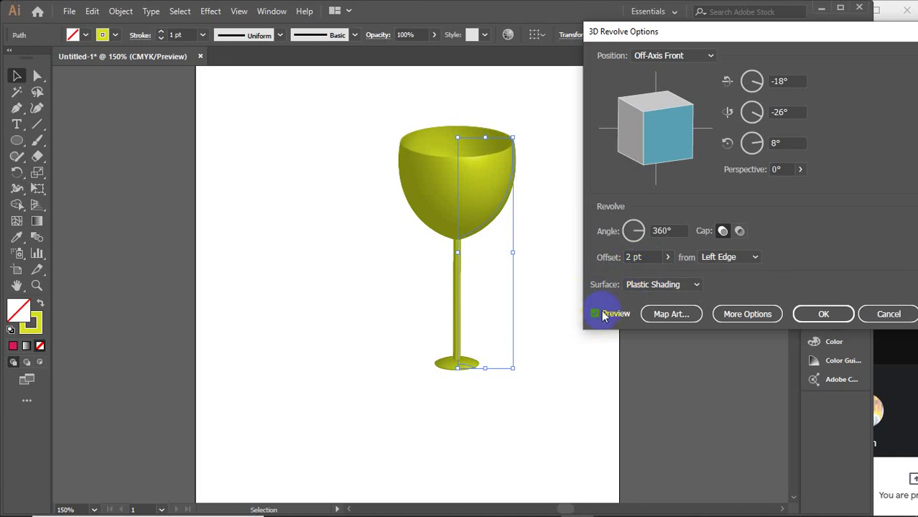
{"action": "left_click", "coordinate": [603, 316]}
{"action": "double_click", "coordinate": [637, 258]}
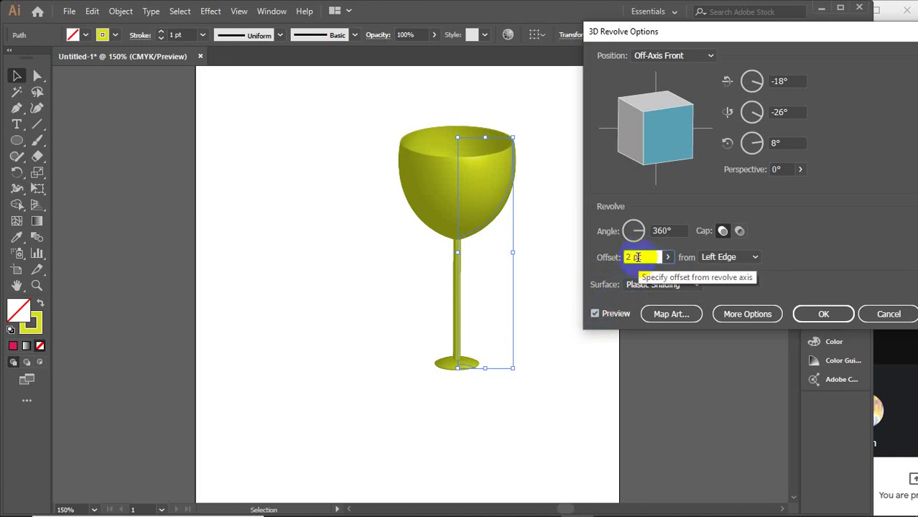
{"action": "type", "text": "1"}
{"action": "left_click", "coordinate": [595, 314]}
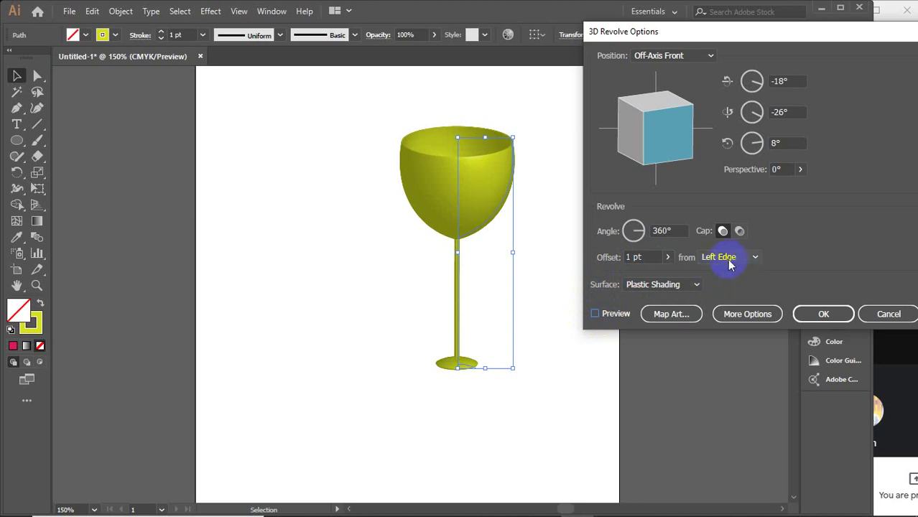
Try measuring the offset from Right Edge, then restore it to Left Edge.
{"action": "left_click", "coordinate": [750, 257]}
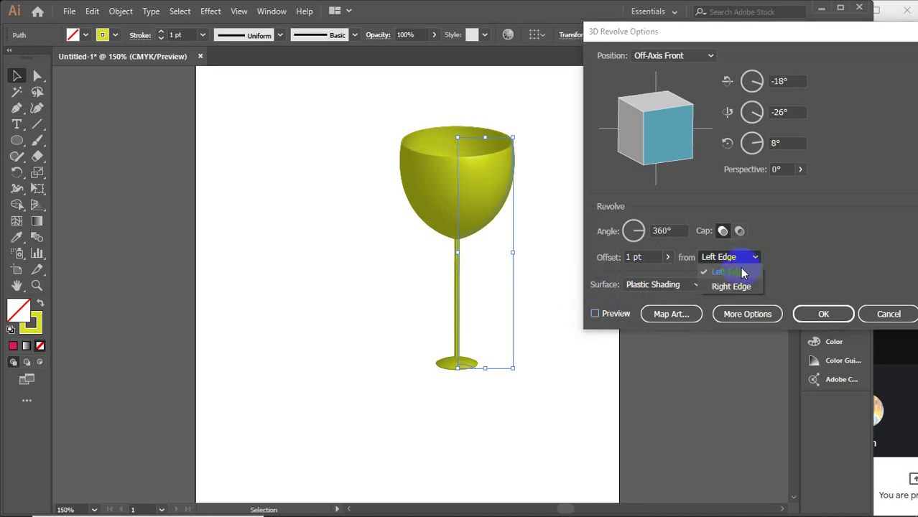
{"action": "left_click", "coordinate": [733, 286]}
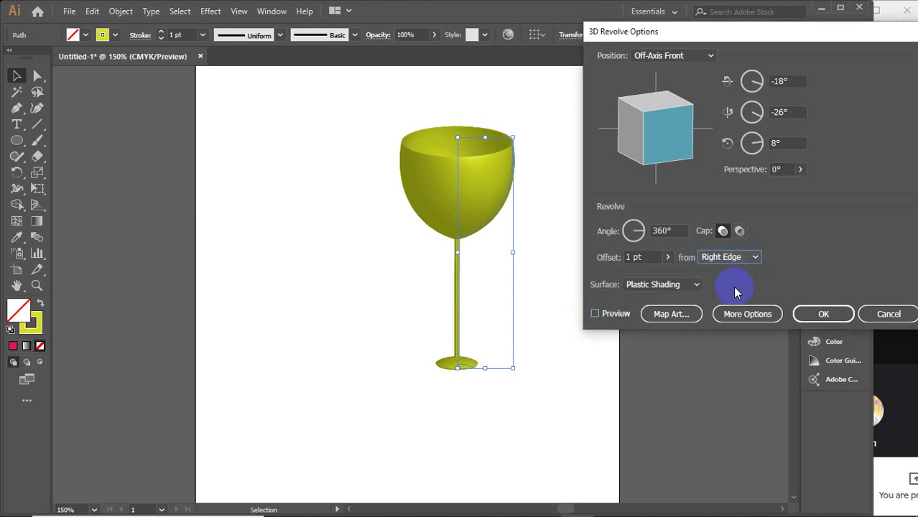
{"action": "left_click", "coordinate": [615, 314]}
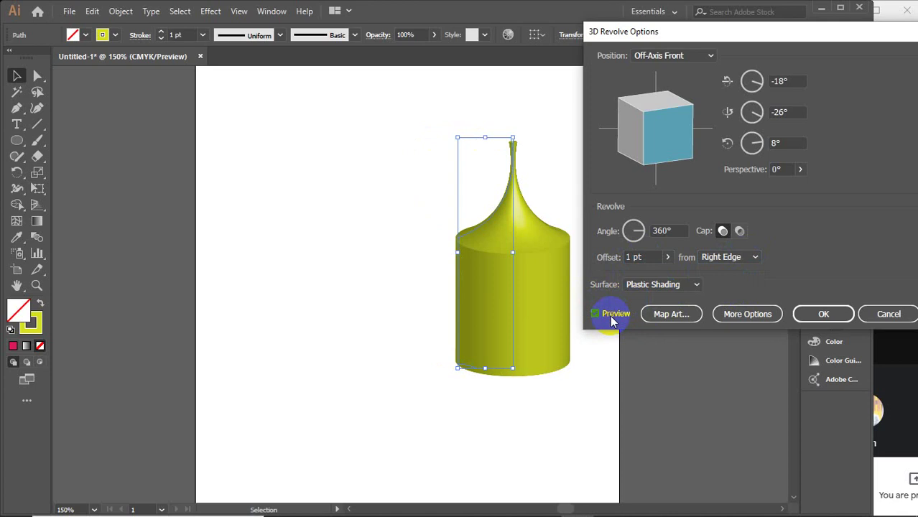
{"action": "left_click", "coordinate": [608, 315]}
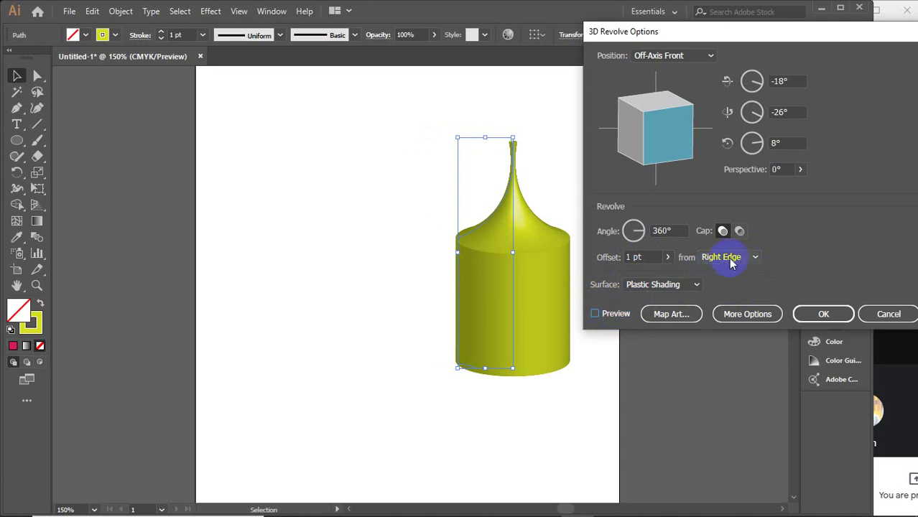
{"action": "left_click", "coordinate": [731, 258]}
{"action": "left_click", "coordinate": [603, 315]}
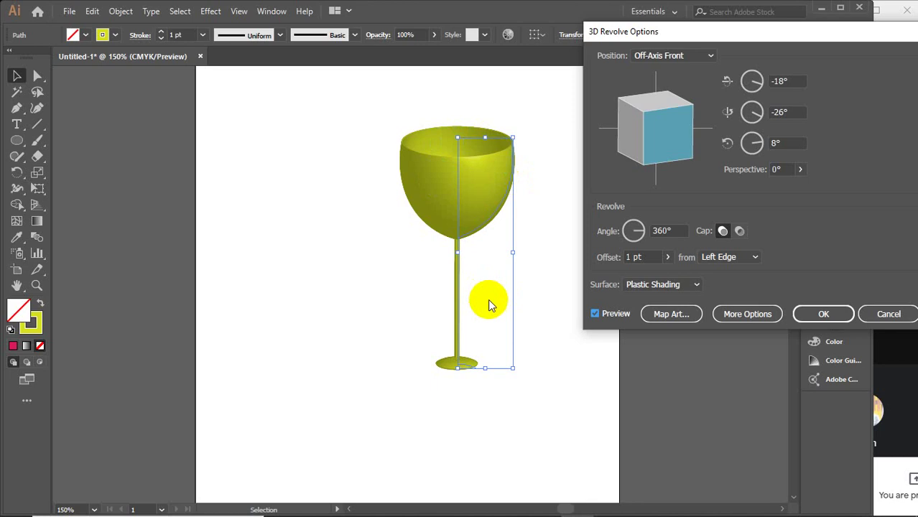
Try Wireframe and No Shading surfaces, then settle on Diffuse Shading.
{"action": "left_click", "coordinate": [696, 286]}
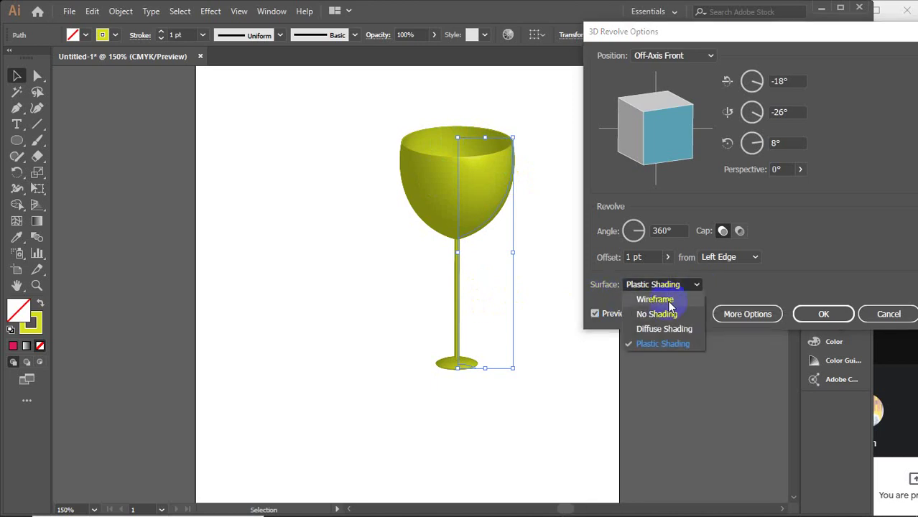
{"action": "left_click", "coordinate": [655, 299]}
{"action": "left_click", "coordinate": [696, 288]}
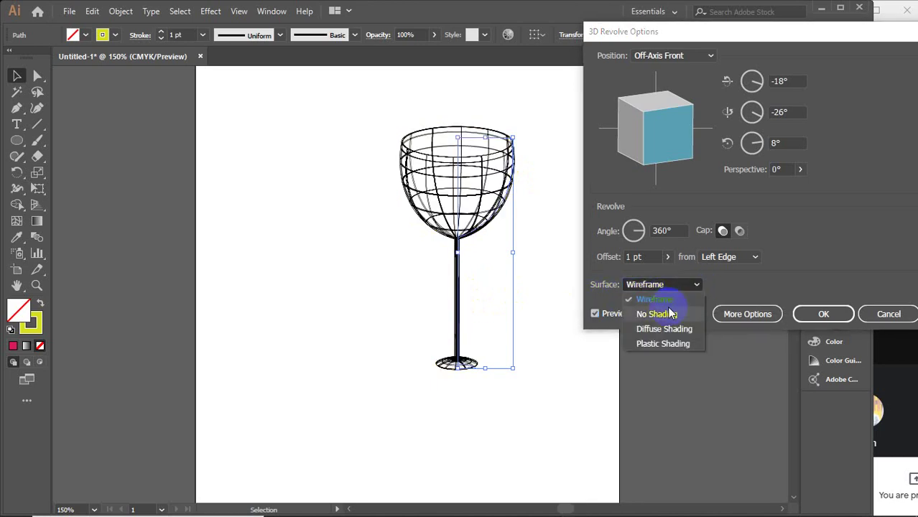
{"action": "left_click", "coordinate": [657, 313]}
{"action": "left_click", "coordinate": [694, 287]}
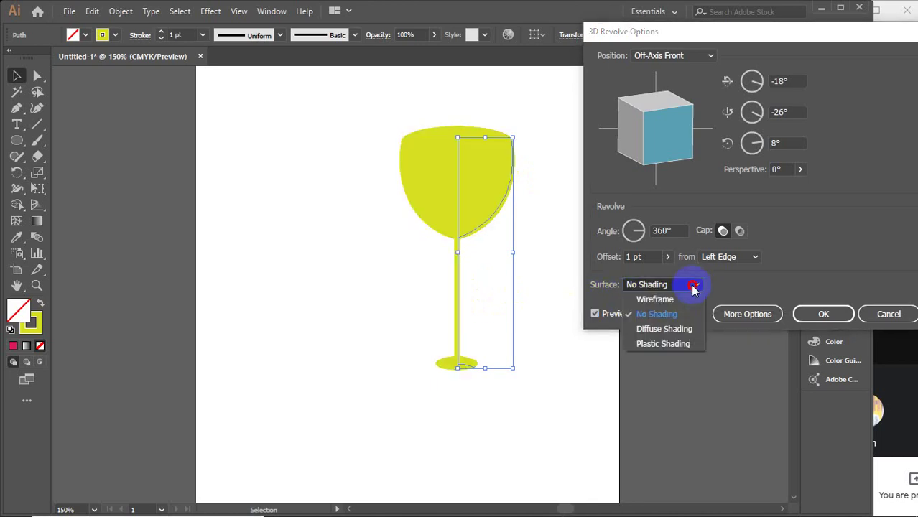
{"action": "left_click", "coordinate": [665, 329]}
Reveal More Options and adjust the light intensity slider.
{"action": "left_click", "coordinate": [747, 320]}
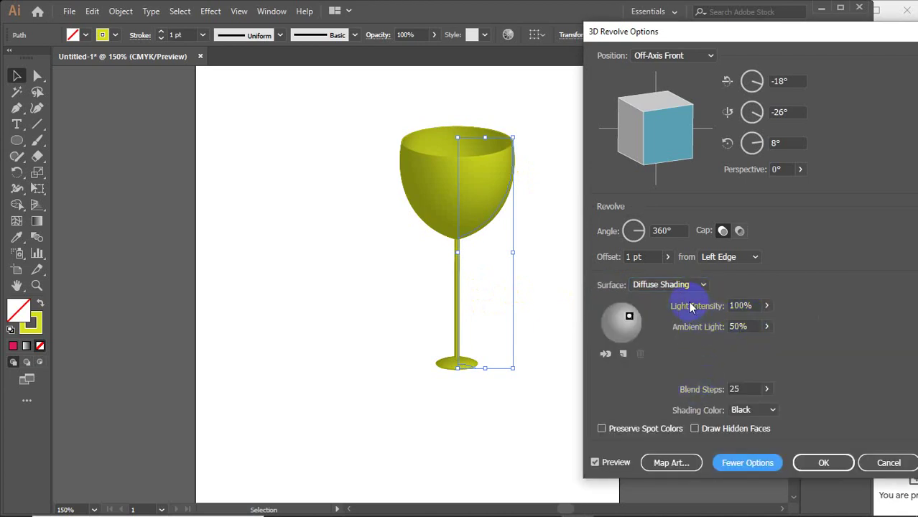
{"action": "left_click", "coordinate": [766, 305]}
{"action": "mouse_move", "coordinate": [763, 323]}
{"action": "left_mouse_down"}
{"action": "mouse_move", "coordinate": [676, 328]}
{"action": "mouse_move", "coordinate": [811, 324]}
{"action": "left_mouse_up"}
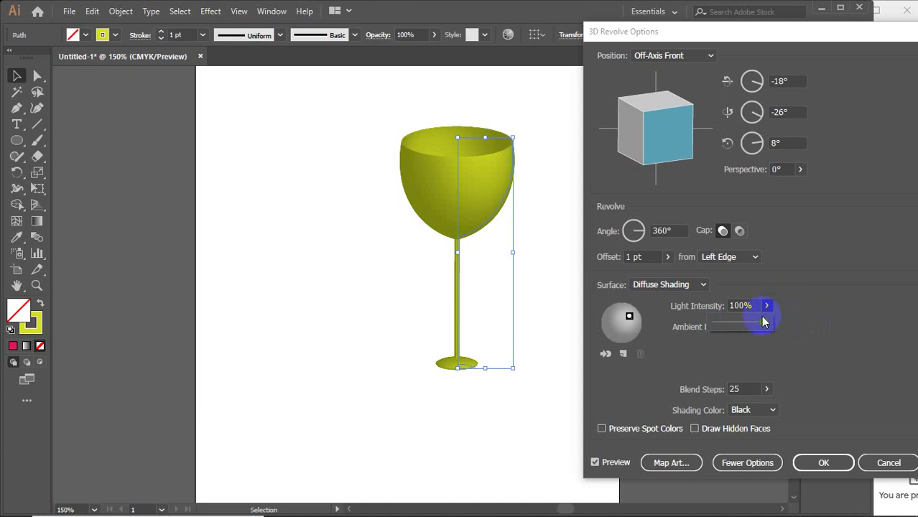
{"action": "left_click", "coordinate": [770, 350]}
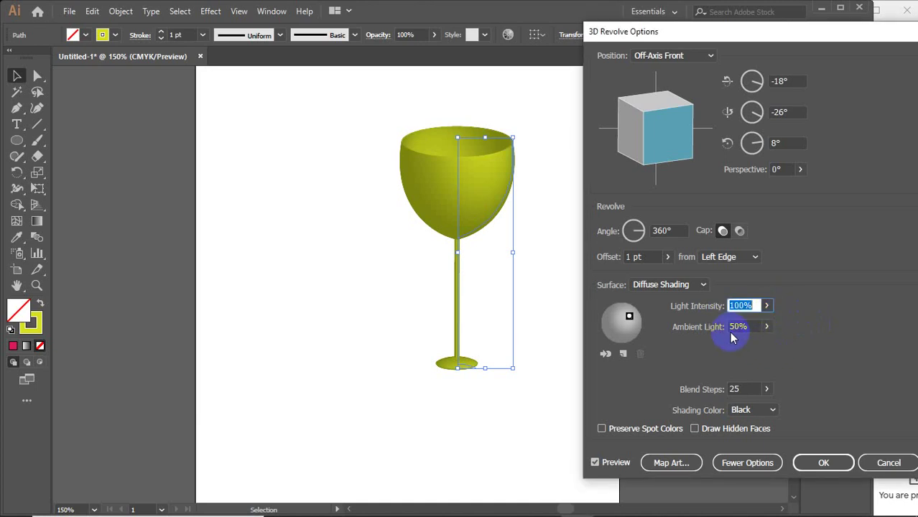
{"action": "left_click", "coordinate": [766, 326]}
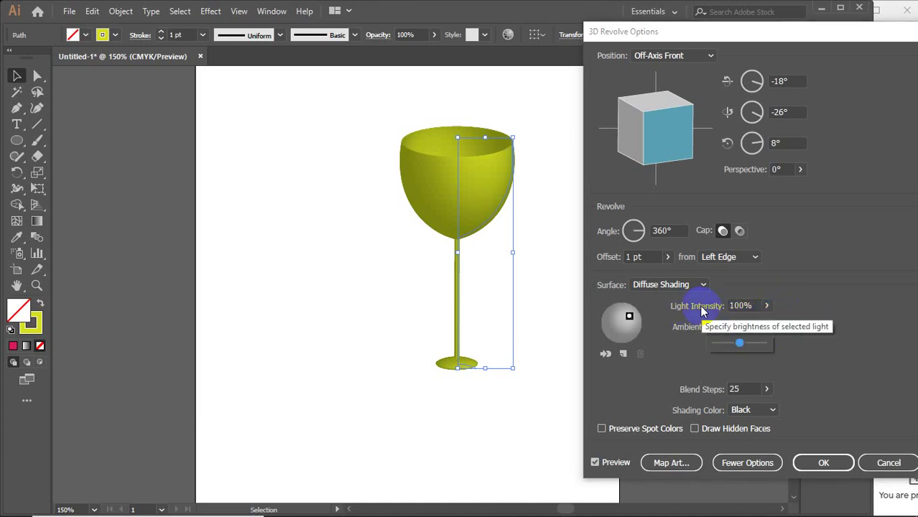
{"action": "left_click", "coordinate": [629, 317]}
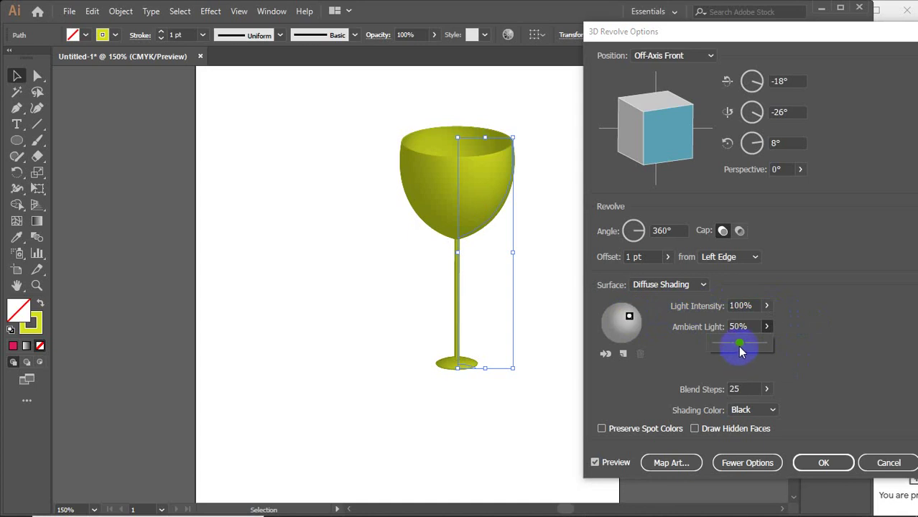
Set Ambient Light to exactly 50% after trying values from 0% upward.
{"action": "left_click_drag", "start_coordinate": [740, 345], "coordinate": [711, 346]}
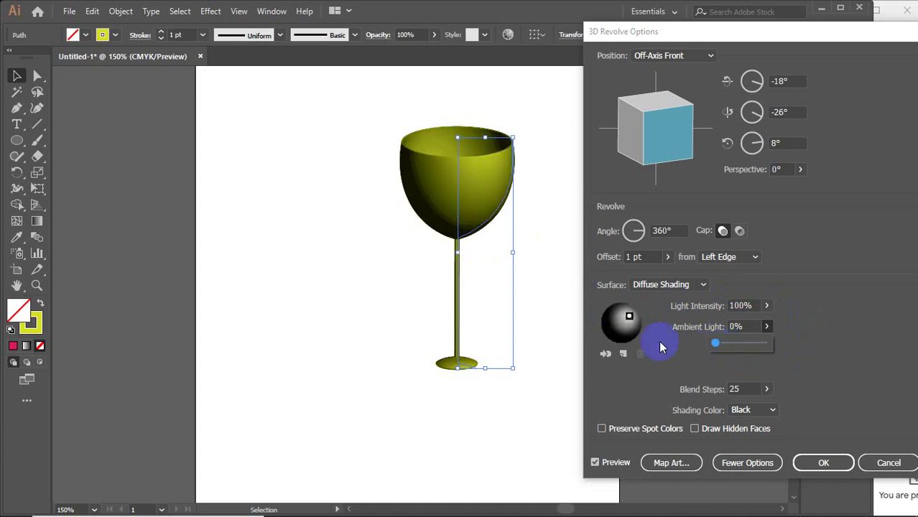
{"action": "left_click_drag", "start_coordinate": [721, 347], "coordinate": [727, 348]}
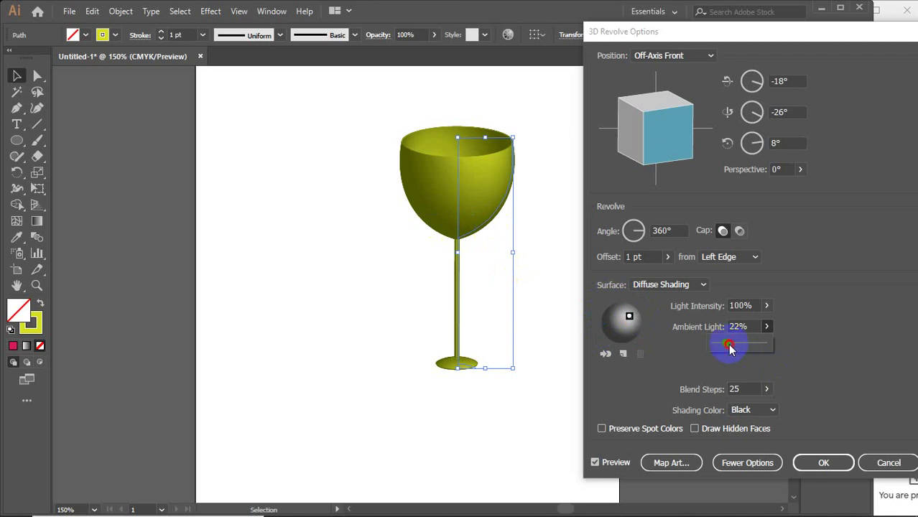
{"action": "left_click_drag", "start_coordinate": [729, 347], "coordinate": [795, 345]}
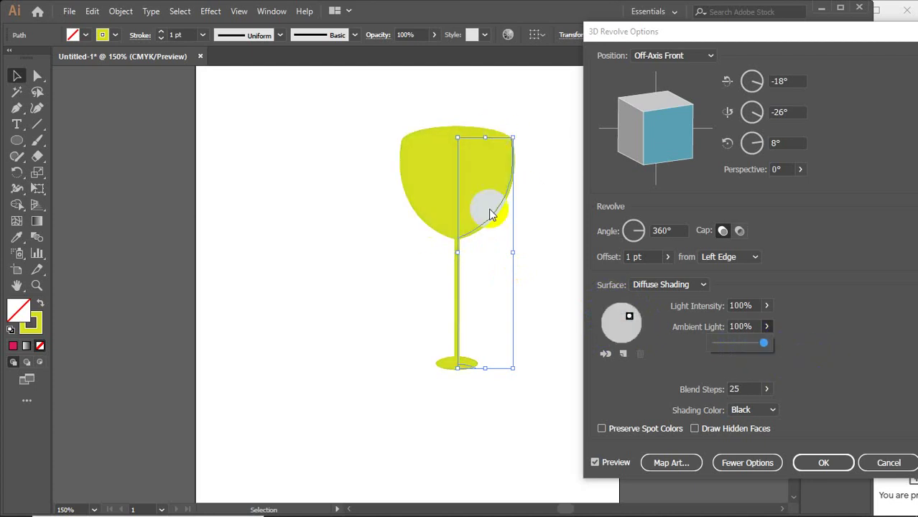
{"action": "left_click_drag", "start_coordinate": [765, 343], "coordinate": [693, 344]}
{"action": "left_click", "coordinate": [640, 361]}
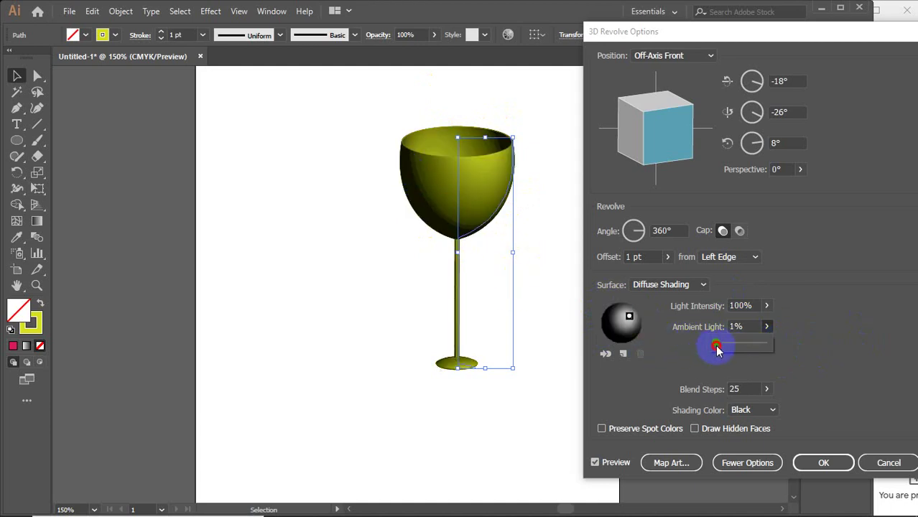
{"action": "left_click_drag", "start_coordinate": [717, 348], "coordinate": [742, 347]}
{"action": "left_click", "coordinate": [750, 324]}
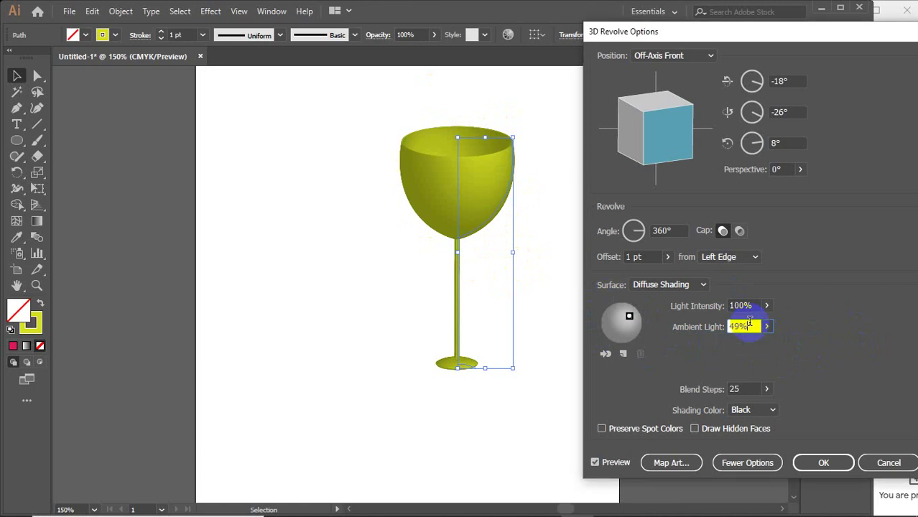
{"action": "key", "text": "Up"}
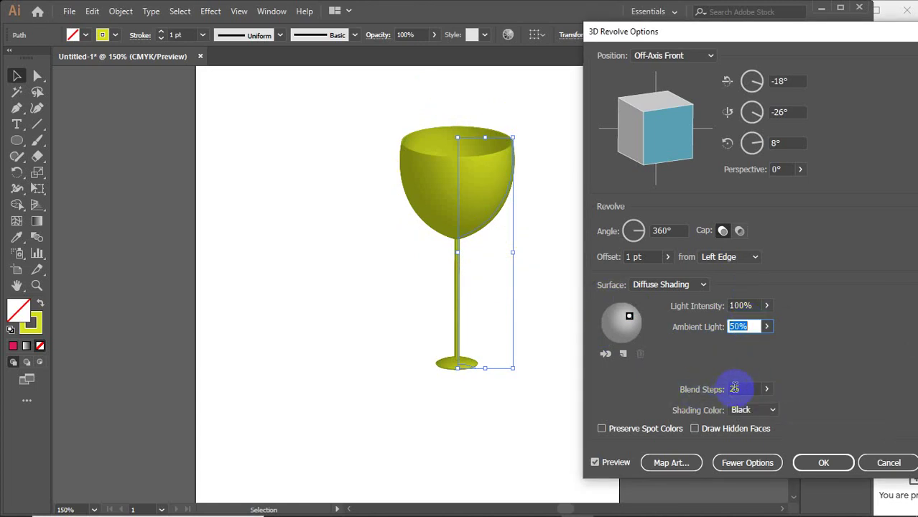
{"action": "left_click", "coordinate": [740, 389]}
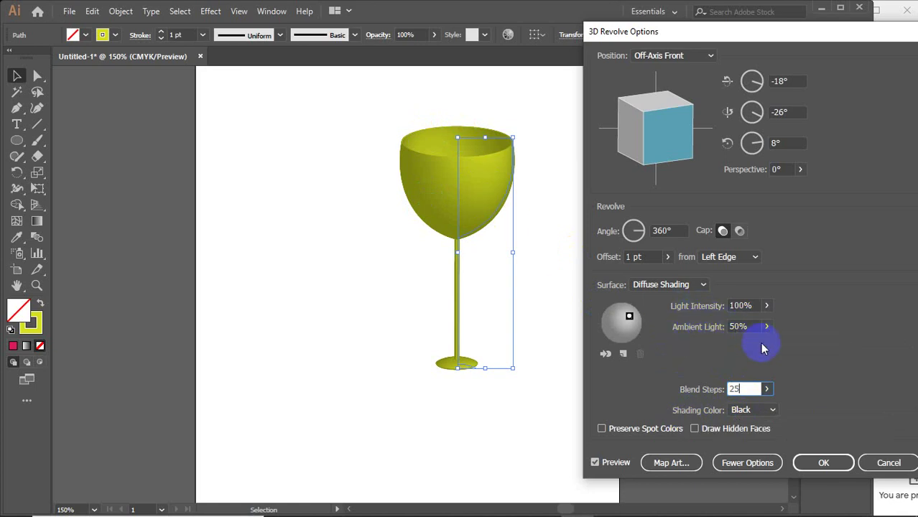
{"action": "left_click", "coordinate": [752, 410]}
{"action": "left_click_drag", "start_coordinate": [754, 412], "coordinate": [758, 433]}
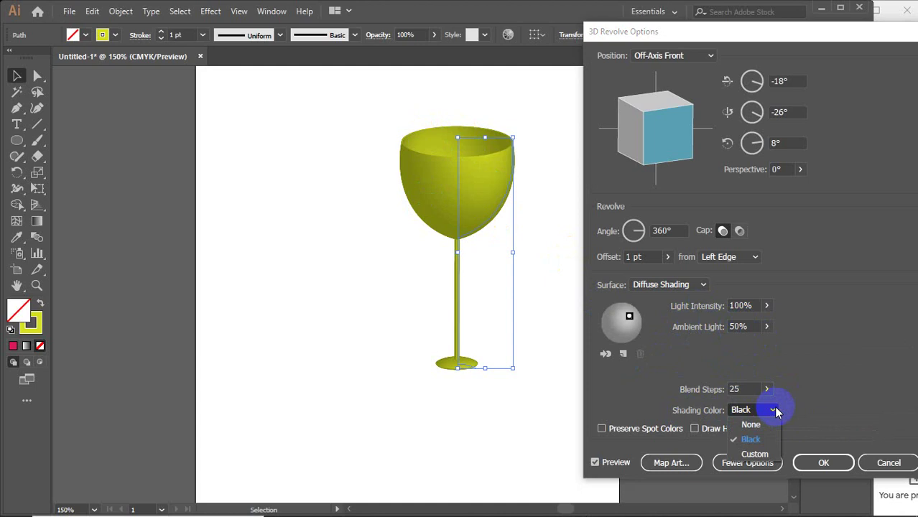
{"action": "left_click", "coordinate": [752, 431]}
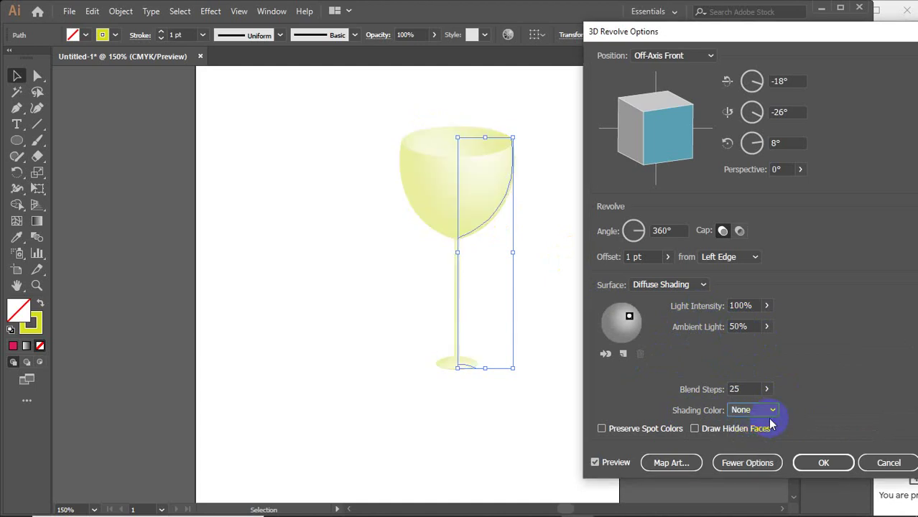
{"action": "left_click_drag", "start_coordinate": [774, 411], "coordinate": [765, 451]}
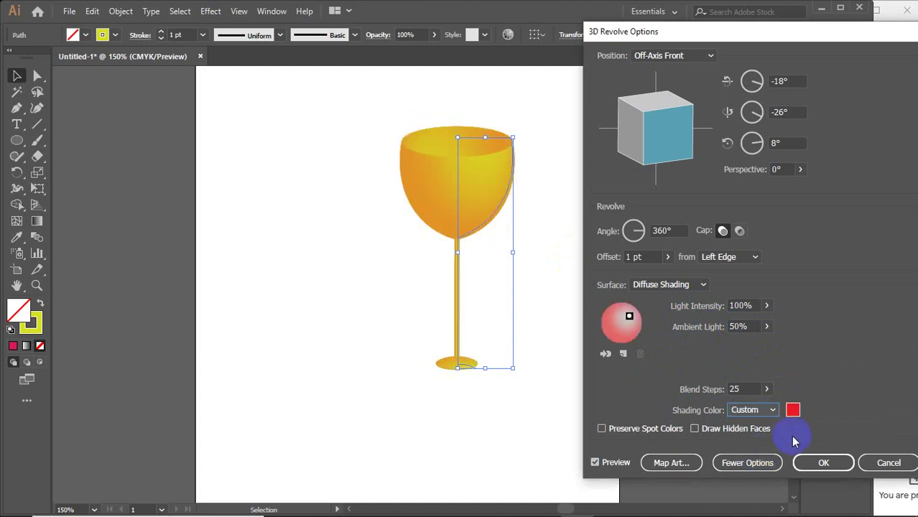
{"action": "left_click", "coordinate": [793, 410]}
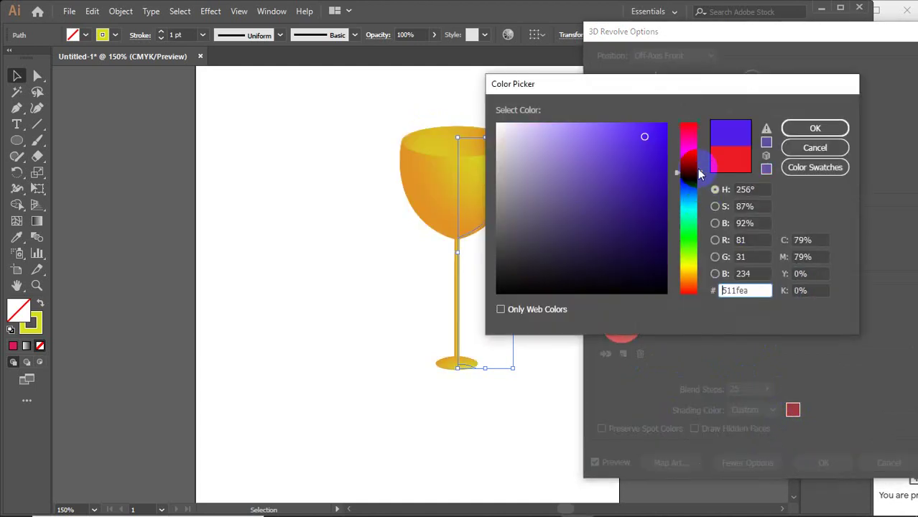
{"action": "left_click_drag", "start_coordinate": [688, 191], "coordinate": [688, 151]}
{"action": "left_click", "coordinate": [654, 166]}
{"action": "left_click", "coordinate": [689, 209]}
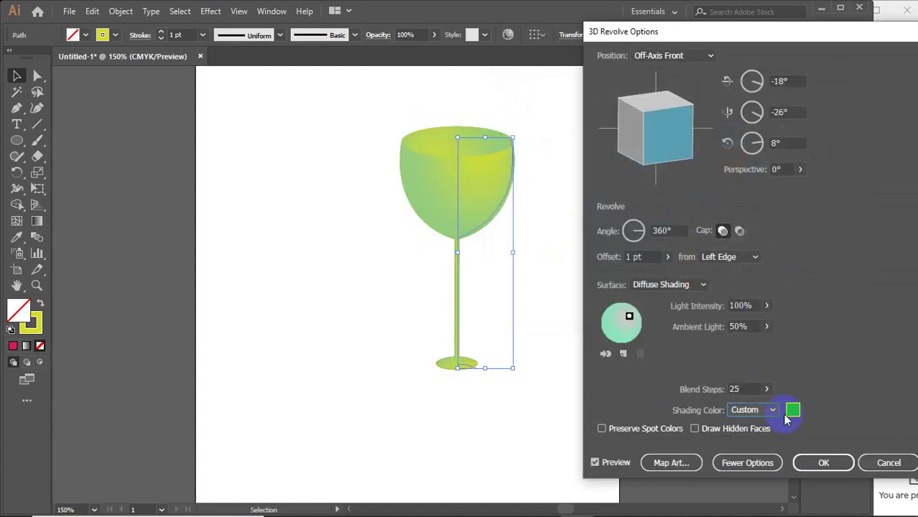
{"action": "left_click", "coordinate": [765, 409]}
{"action": "left_click", "coordinate": [759, 445]}
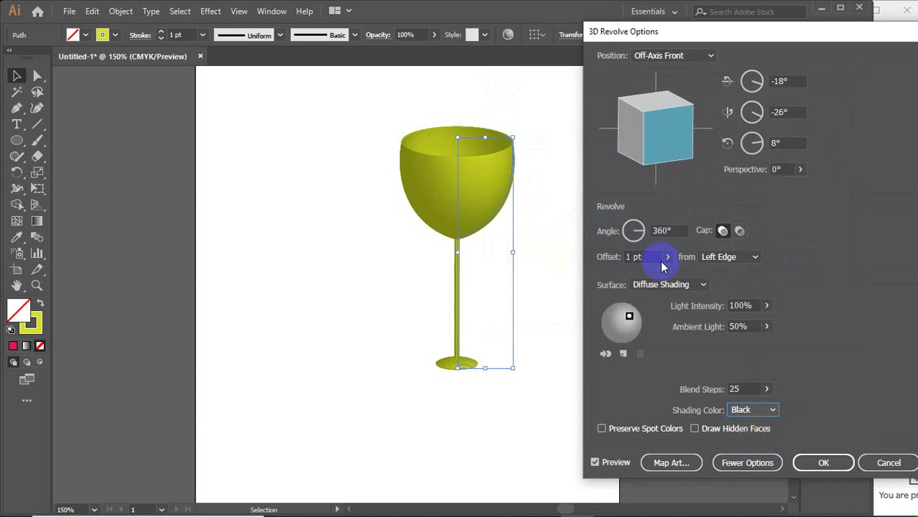
Switch the surface to Plastic Shading with 100% highlight intensity.
{"action": "left_click", "coordinate": [699, 284]}
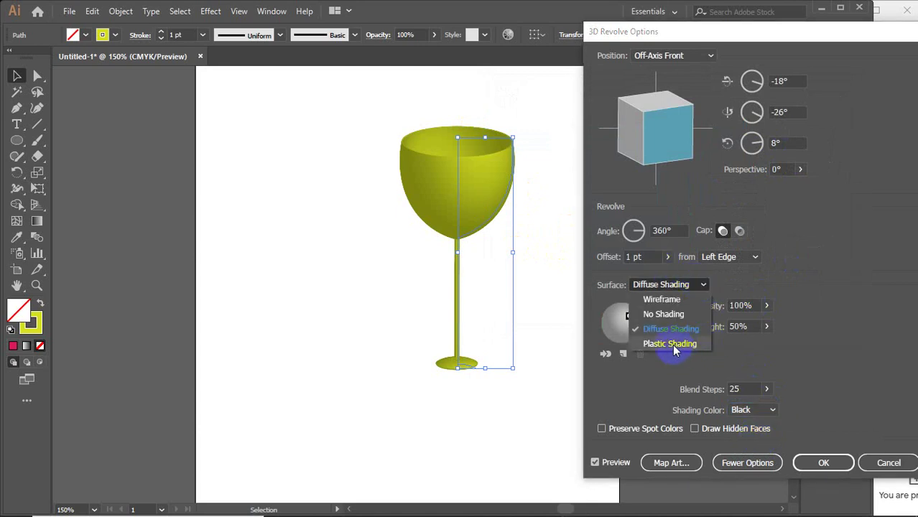
{"action": "left_click", "coordinate": [788, 356]}
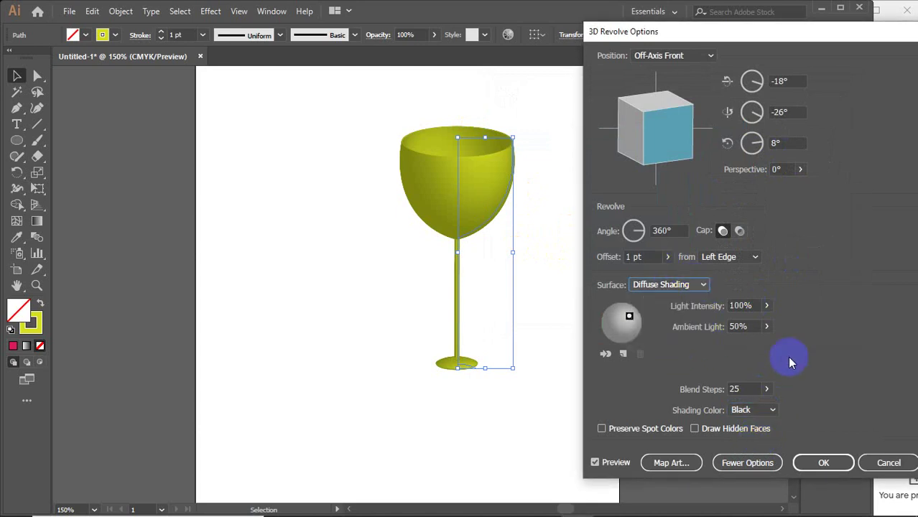
{"action": "left_click", "coordinate": [704, 286]}
{"action": "left_click", "coordinate": [656, 344]}
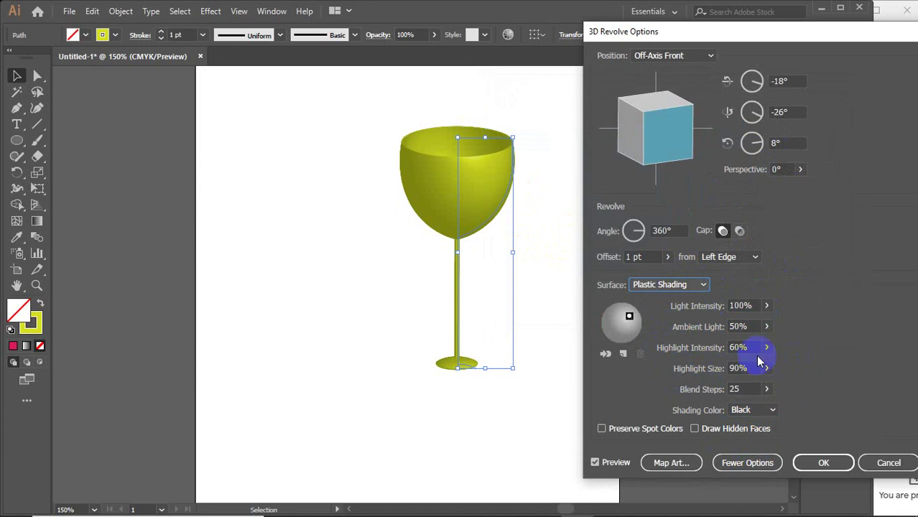
{"action": "left_click_drag", "start_coordinate": [766, 367], "coordinate": [747, 368]}
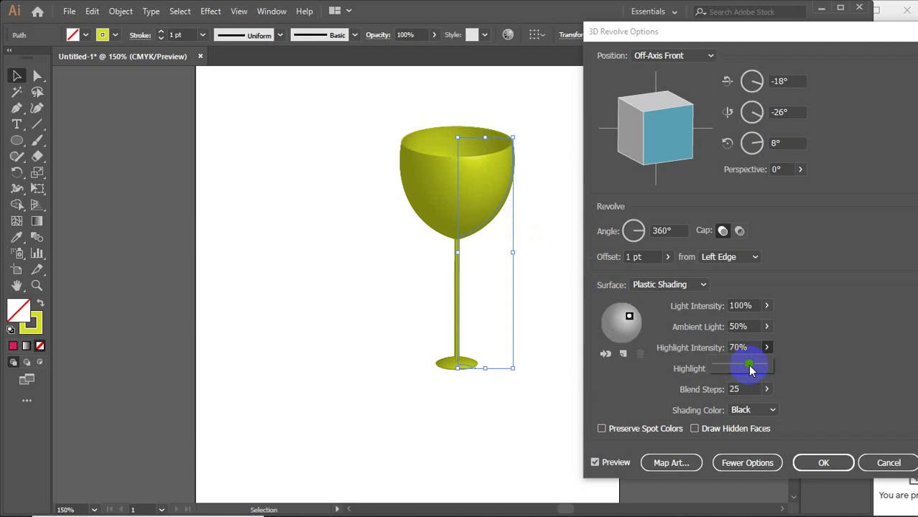
{"action": "left_click_drag", "start_coordinate": [749, 368], "coordinate": [765, 368]}
{"action": "left_click", "coordinate": [806, 375]}
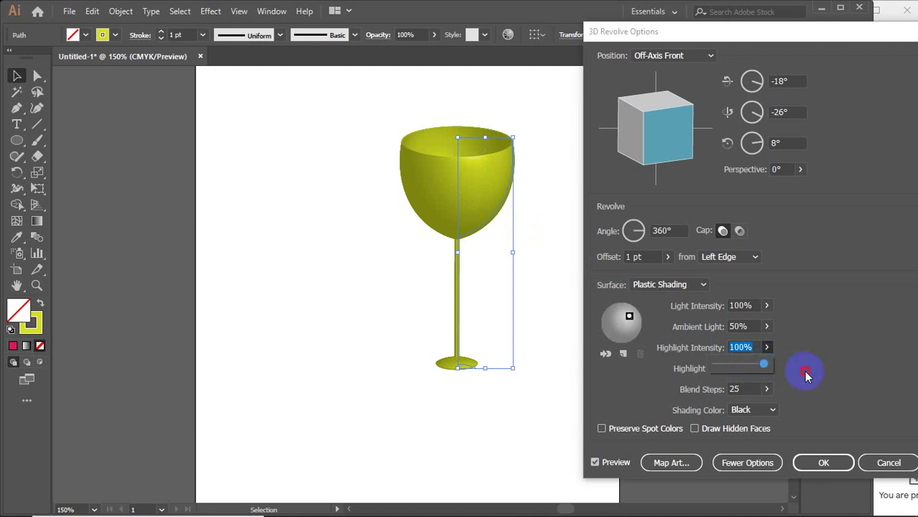
Set Highlight Size to 100%, keep intensity at 100%, and apply the revolve.
{"action": "left_click", "coordinate": [767, 368]}
{"action": "left_click_drag", "start_coordinate": [758, 386], "coordinate": [768, 385]}
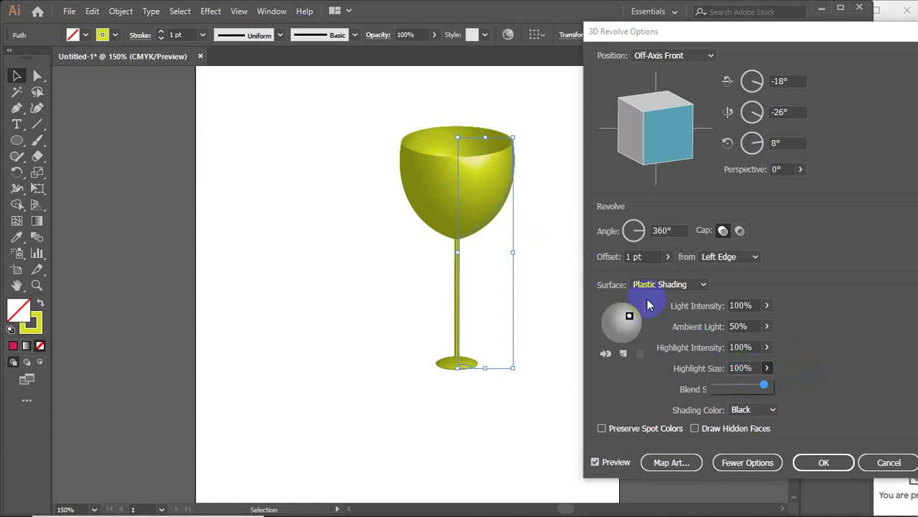
{"action": "mouse_move", "coordinate": [764, 385]}
{"action": "left_mouse_down"}
{"action": "mouse_move", "coordinate": [666, 390]}
{"action": "mouse_move", "coordinate": [845, 388]}
{"action": "left_mouse_up"}
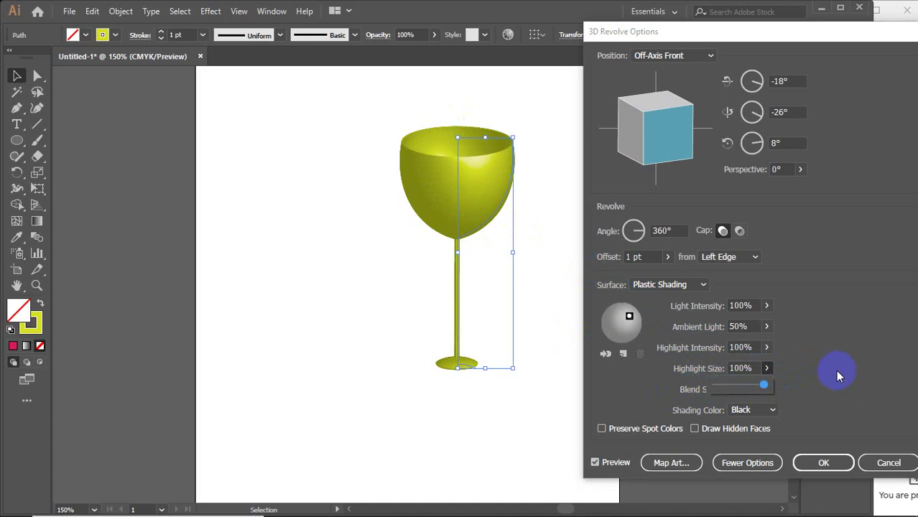
{"action": "left_click", "coordinate": [766, 349]}
{"action": "left_click", "coordinate": [766, 349]}
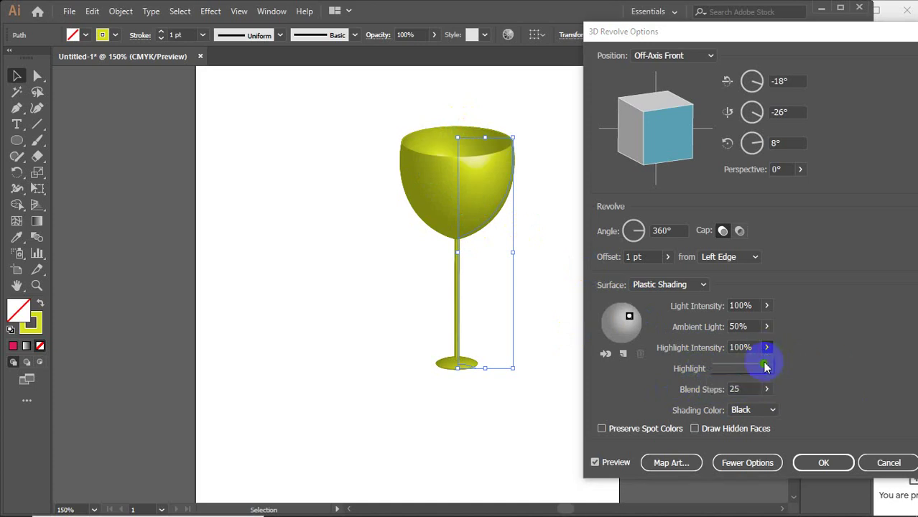
{"action": "mouse_move", "coordinate": [768, 368]}
{"action": "left_mouse_down"}
{"action": "mouse_move", "coordinate": [740, 371]}
{"action": "mouse_move", "coordinate": [604, 297]}
{"action": "left_mouse_up"}
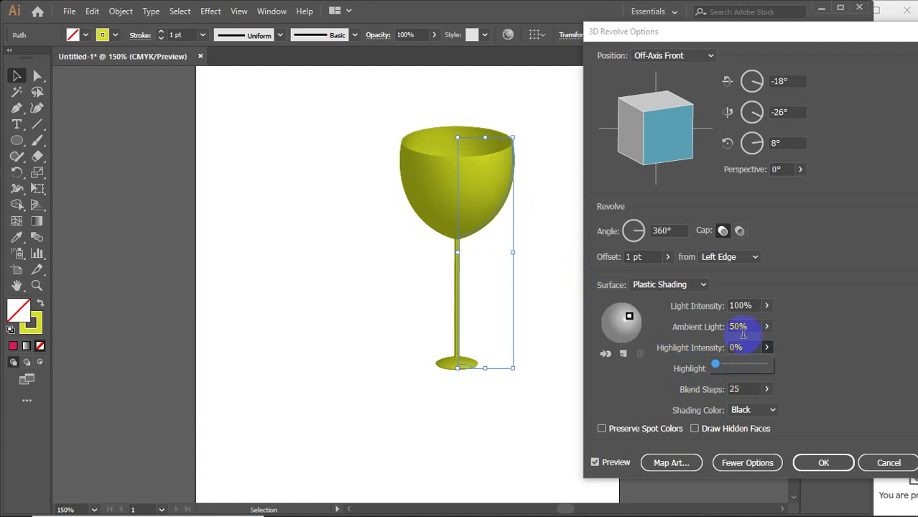
{"action": "left_click_drag", "start_coordinate": [716, 369], "coordinate": [850, 365]}
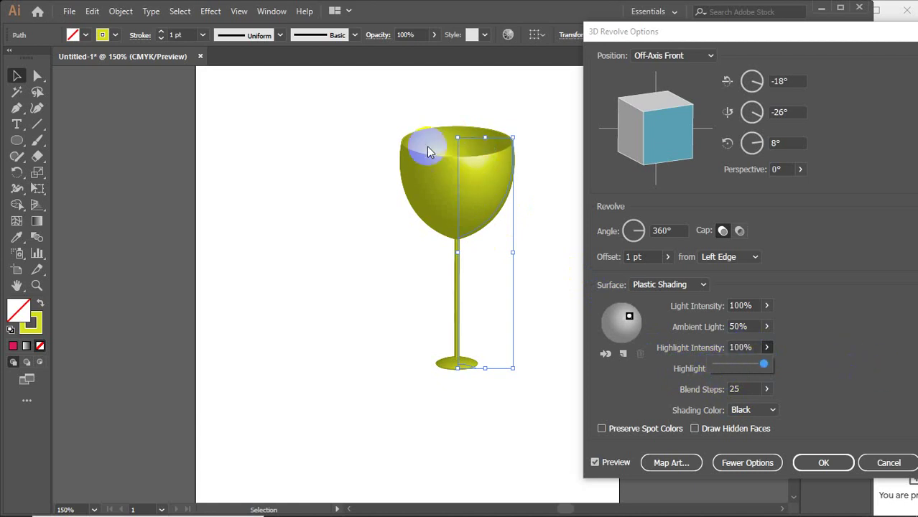
{"action": "left_click", "coordinate": [817, 351]}
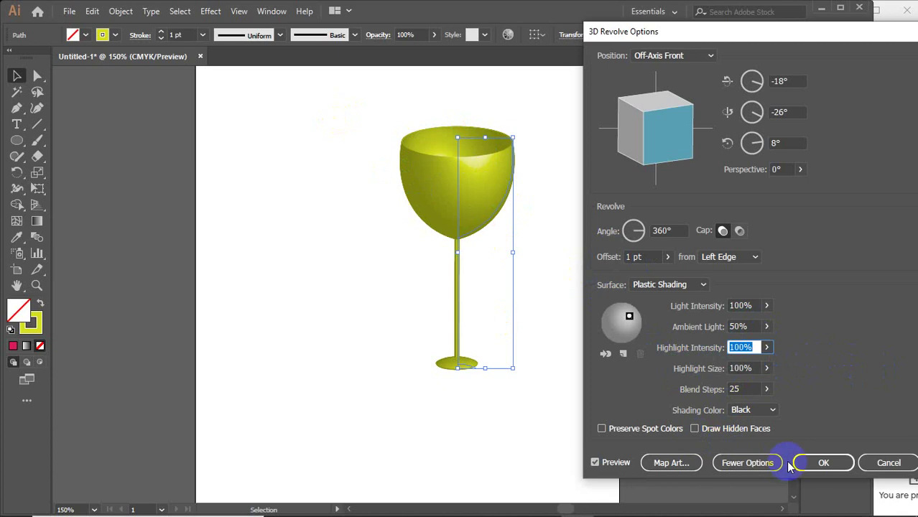
{"action": "left_click", "coordinate": [819, 464]}
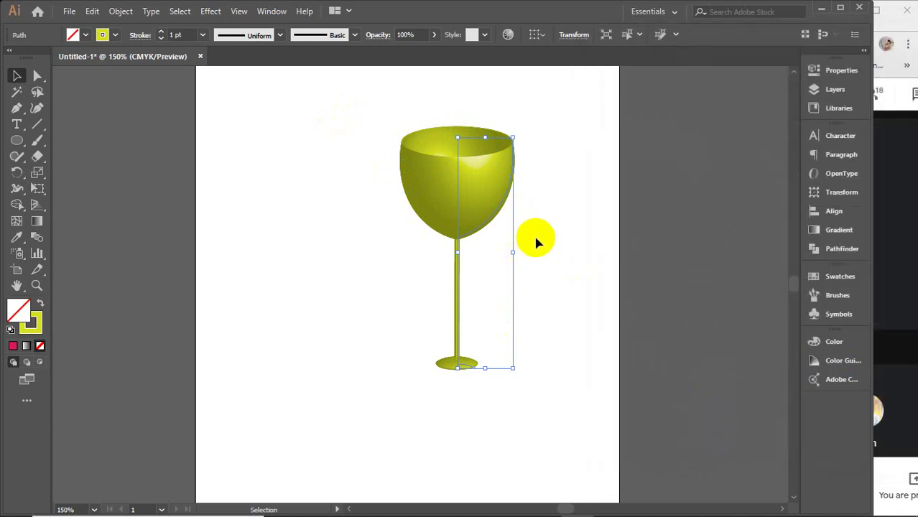
{"action": "scroll", "coordinate": [560, 266], "scroll_direction": "right", "scroll_amount": 5}
Draw a freehand curved profile with the Pencil tool to the right of the artboard.
{"action": "scroll", "coordinate": [434, 250], "scroll_direction": "right", "scroll_amount": 2}
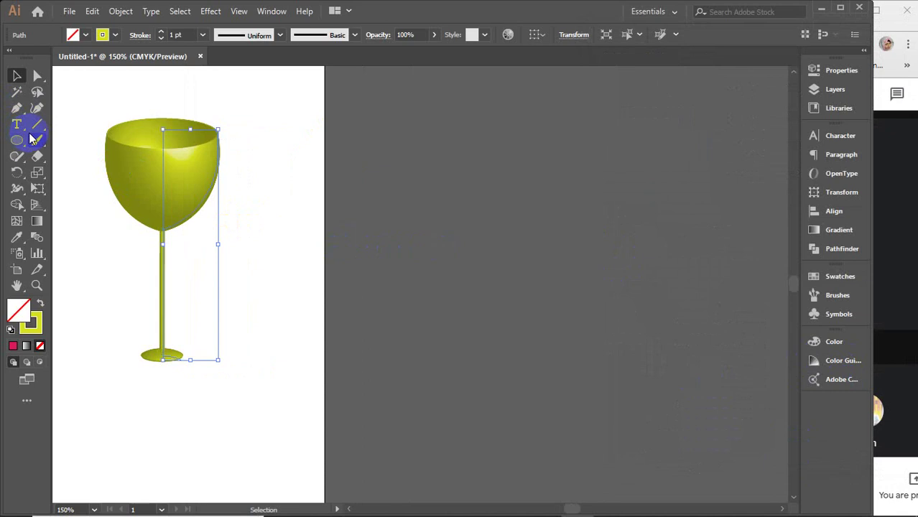
{"action": "left_click_drag", "start_coordinate": [19, 156], "coordinate": [71, 173]}
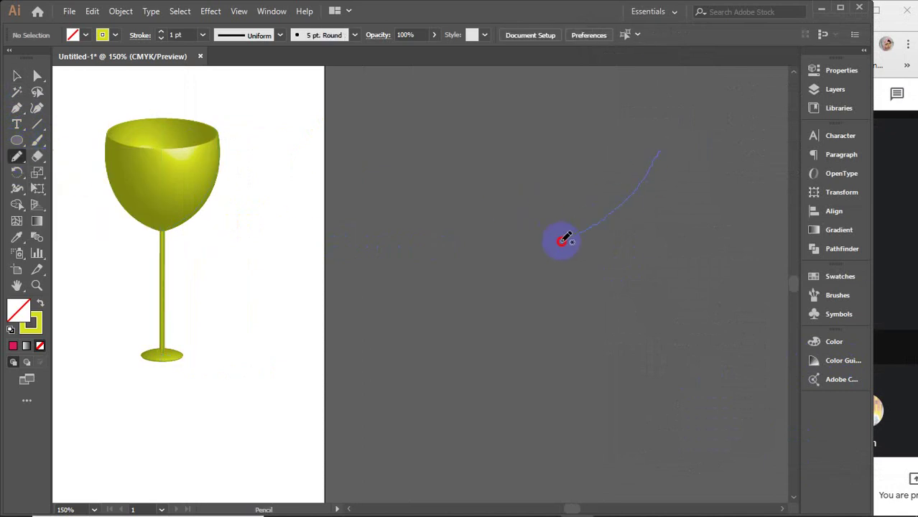
{"action": "left_click_drag", "start_coordinate": [453, 258], "coordinate": [450, 260]}
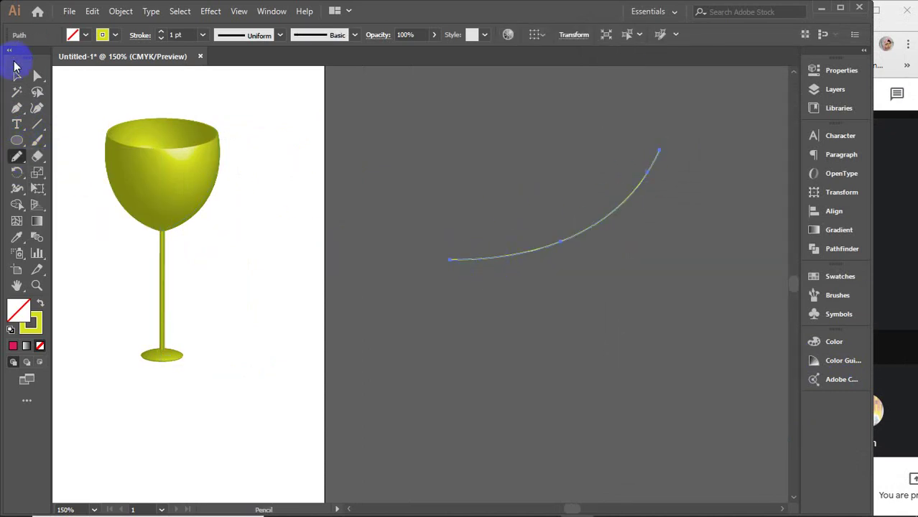
{"action": "left_click", "coordinate": [16, 77]}
Apply Effect > 3D Revolve to the curve with Preview on, making a shiny bowl.
{"action": "left_click", "coordinate": [209, 11]}
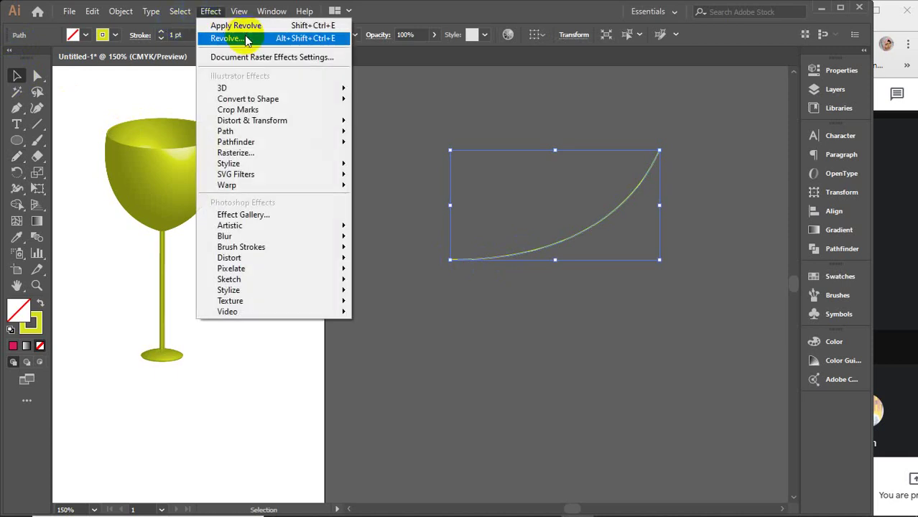
{"action": "left_click", "coordinate": [237, 39]}
{"action": "left_click_drag", "start_coordinate": [652, 31], "coordinate": [750, 36]}
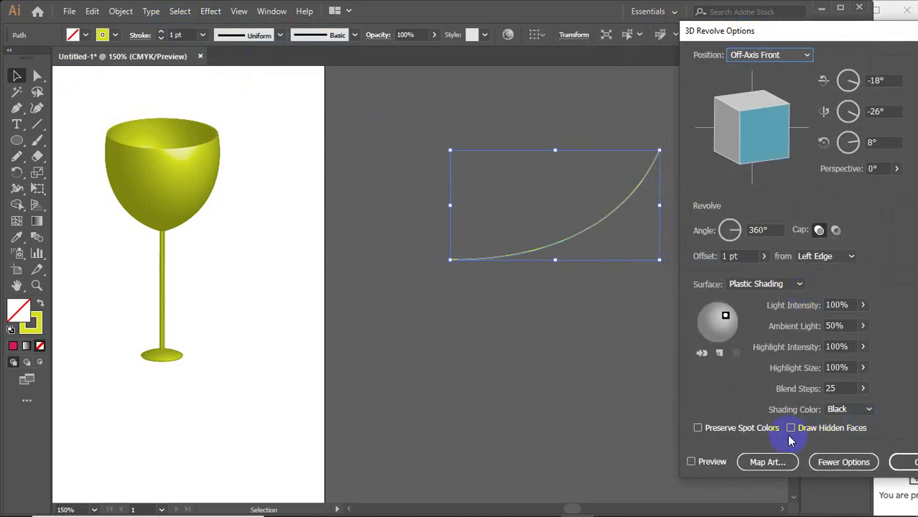
{"action": "left_click", "coordinate": [845, 460]}
{"action": "left_click", "coordinate": [709, 315]}
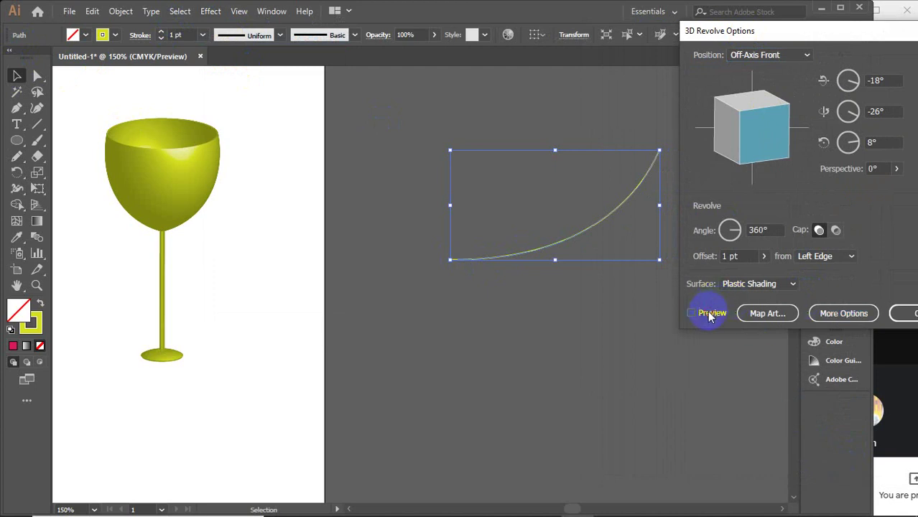
{"action": "left_click", "coordinate": [901, 314]}
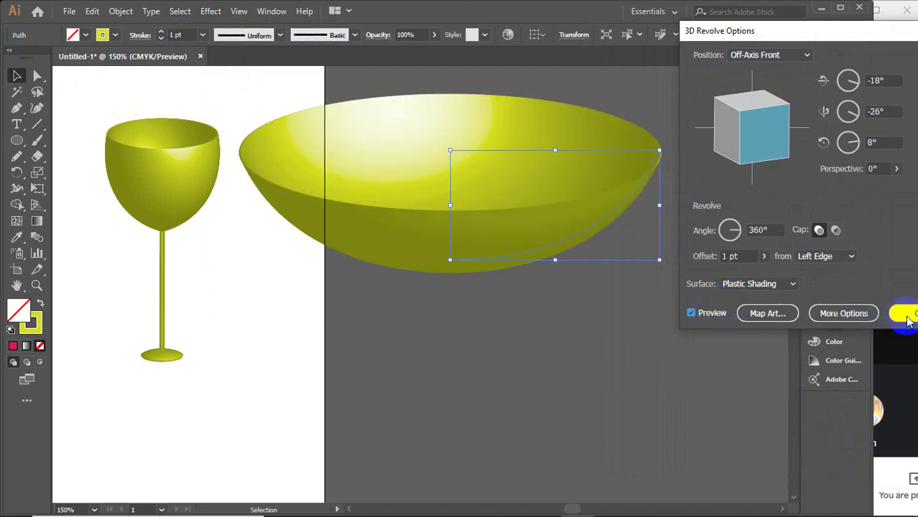
Move the revolved bowl down and to the right.
{"action": "left_click_drag", "start_coordinate": [502, 246], "coordinate": [585, 350]}
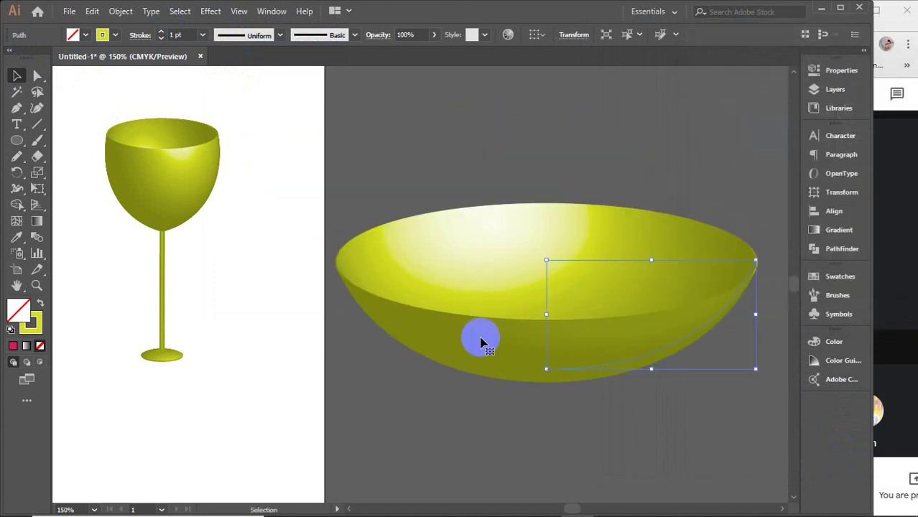
{"action": "left_click", "coordinate": [20, 75]}
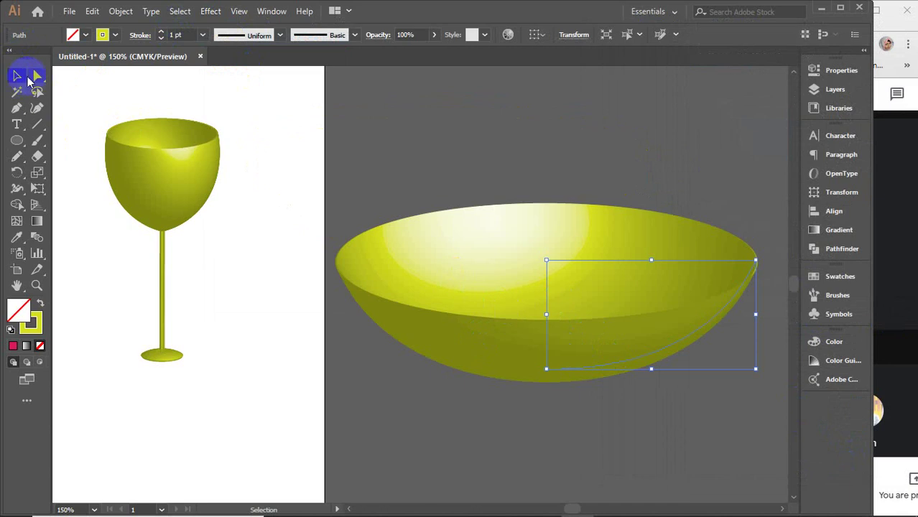
{"action": "left_click", "coordinate": [37, 76]}
Start flattening the bowl: delete a lower-right anchor, add a new one, and raise the bottom point.
{"action": "left_click", "coordinate": [545, 370]}
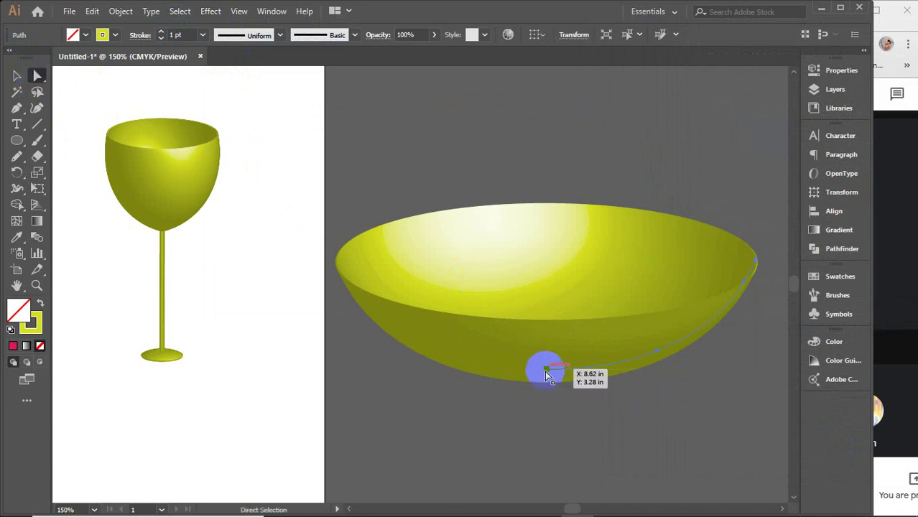
{"action": "left_click_drag", "start_coordinate": [545, 370], "coordinate": [545, 389]}
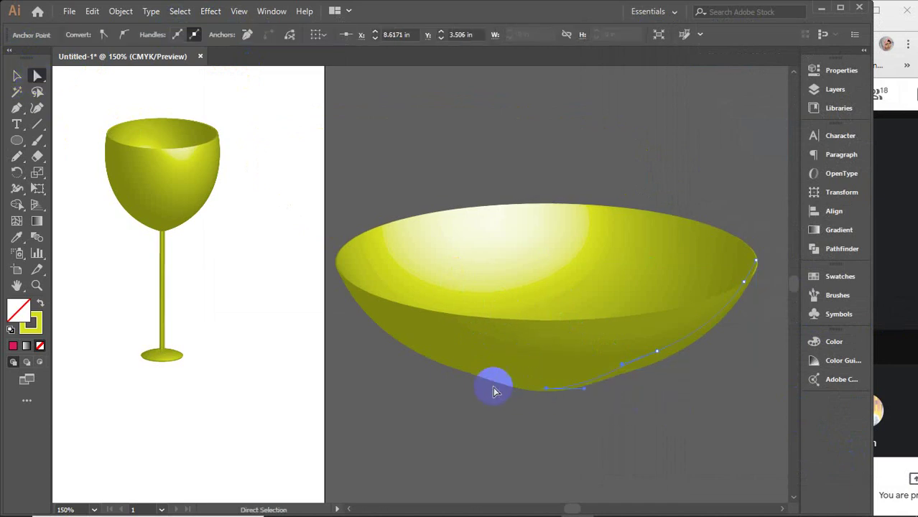
{"action": "left_click", "coordinate": [36, 109]}
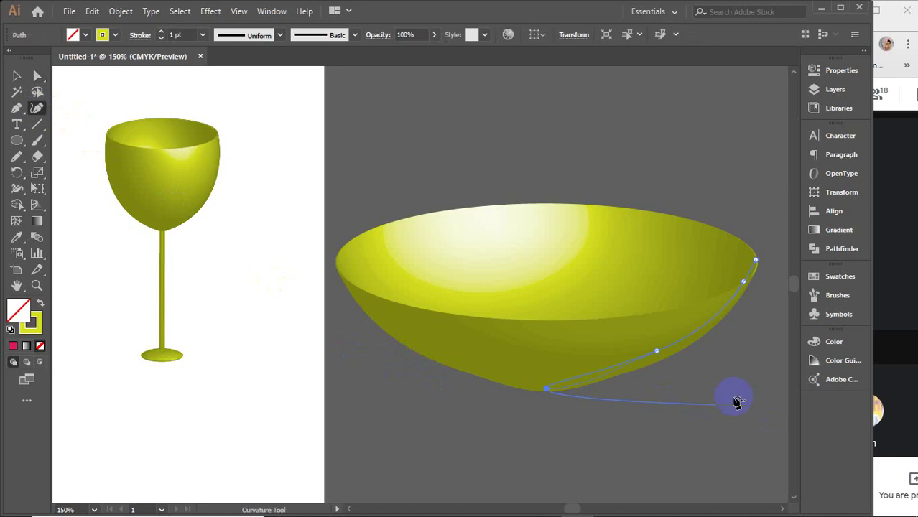
{"action": "key", "text": "Delete"}
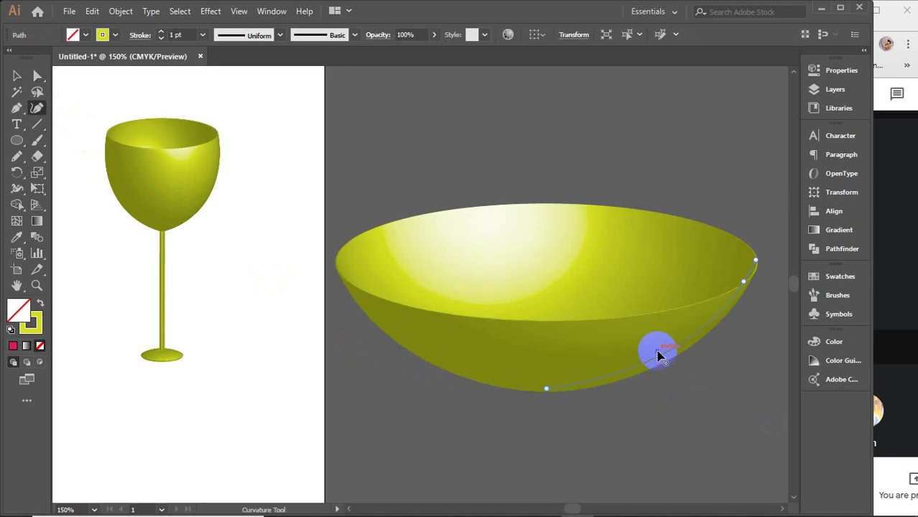
{"action": "double_click", "coordinate": [745, 286]}
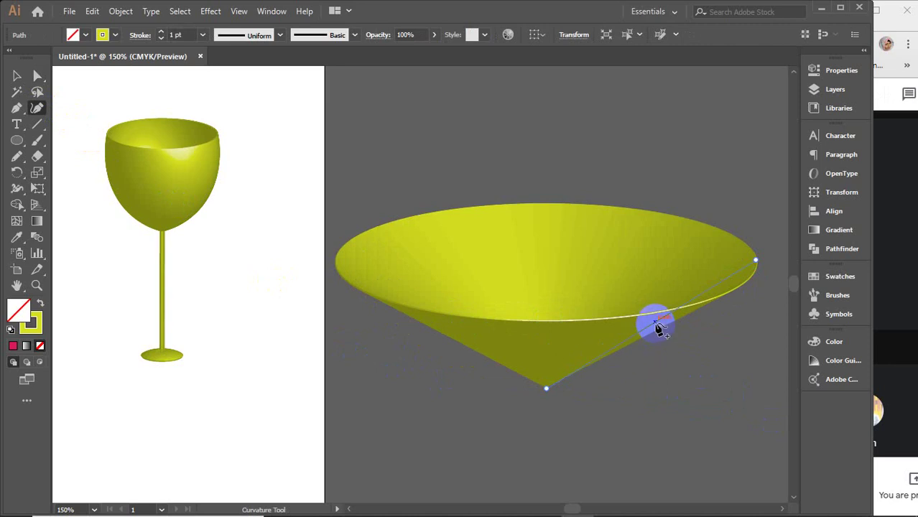
{"action": "left_click", "coordinate": [674, 343]}
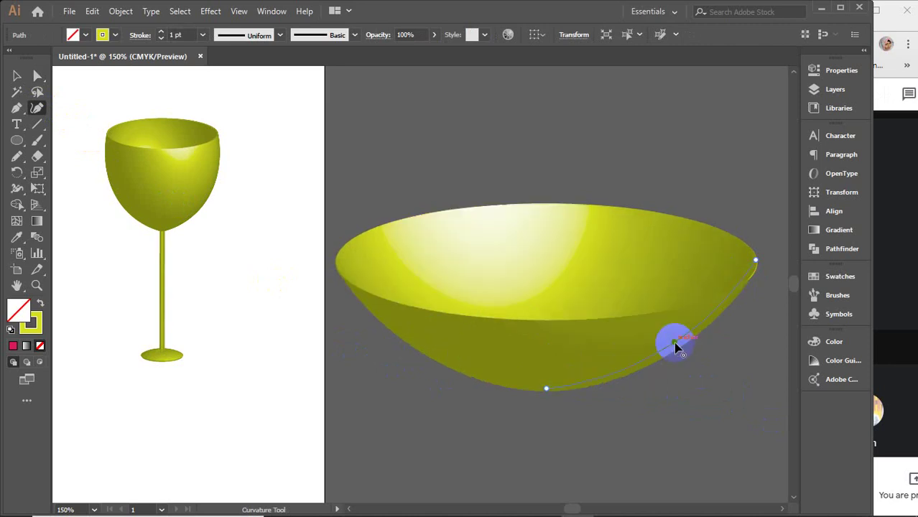
{"action": "left_click_drag", "start_coordinate": [546, 388], "coordinate": [540, 355]}
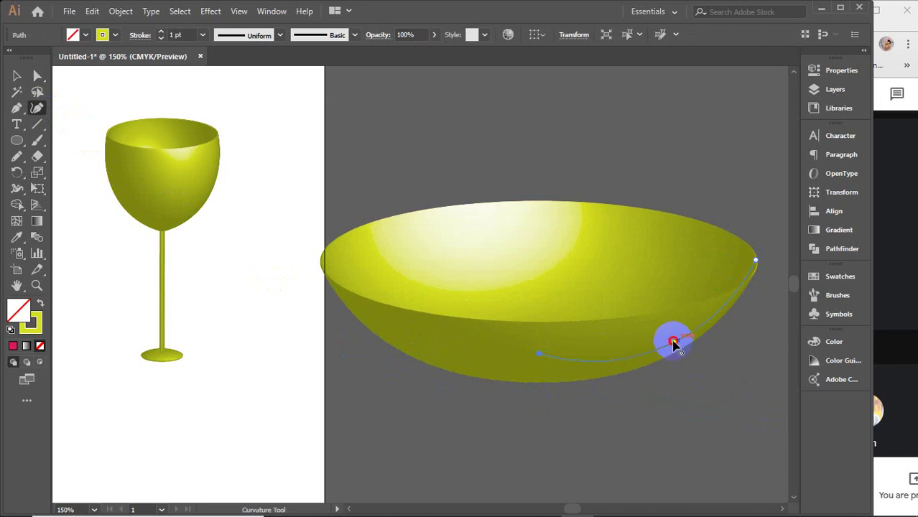
{"action": "mouse_move", "coordinate": [674, 343]}
{"action": "left_mouse_down"}
{"action": "mouse_move", "coordinate": [655, 270]}
{"action": "mouse_move", "coordinate": [668, 311]}
{"action": "mouse_move", "coordinate": [702, 305]}
{"action": "left_mouse_up"}
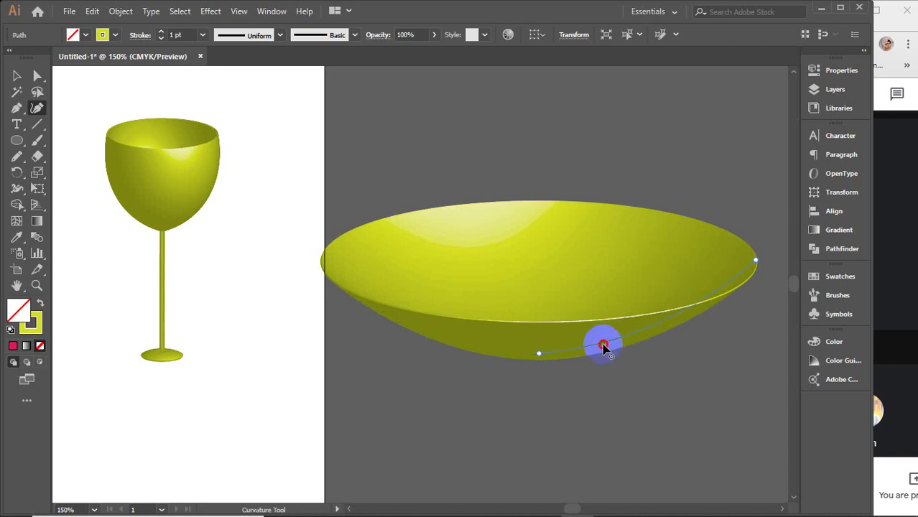
Add anchors along the lower curve and rim, raising them and widening the rim into a plate.
{"action": "left_click", "coordinate": [648, 334]}
{"action": "left_click_drag", "start_coordinate": [607, 347], "coordinate": [597, 359]}
{"action": "left_click_drag", "start_coordinate": [540, 355], "coordinate": [535, 333]}
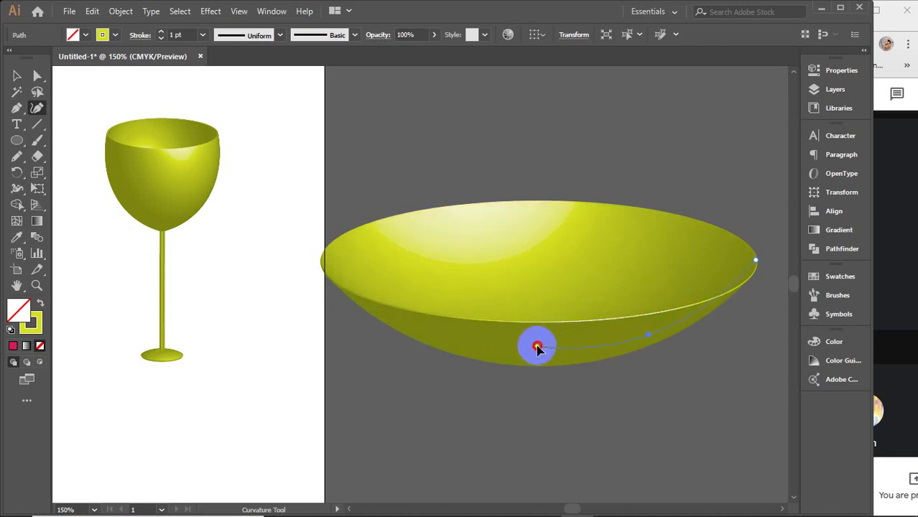
{"action": "mouse_move", "coordinate": [648, 334]}
{"action": "left_mouse_down"}
{"action": "mouse_move", "coordinate": [649, 314]}
{"action": "mouse_move", "coordinate": [673, 317]}
{"action": "left_mouse_up"}
{"action": "left_click", "coordinate": [675, 315]}
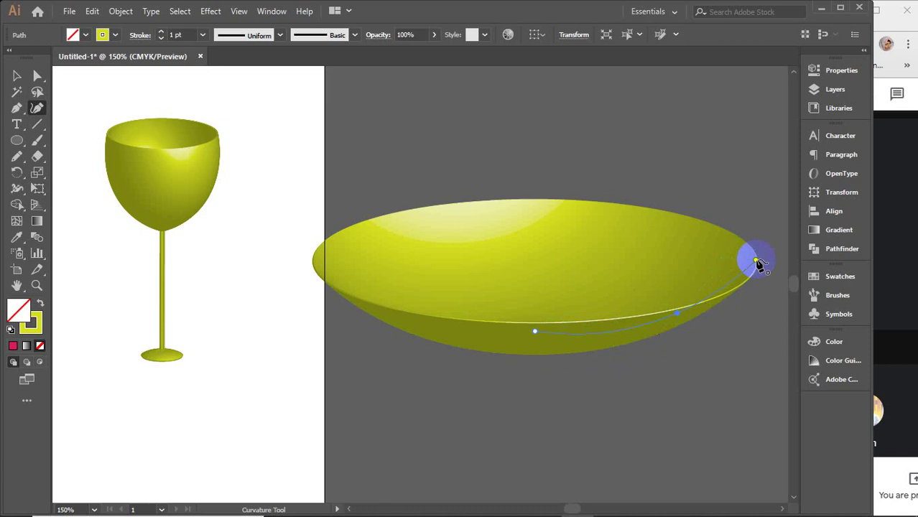
{"action": "left_click", "coordinate": [762, 266]}
{"action": "left_click", "coordinate": [763, 271]}
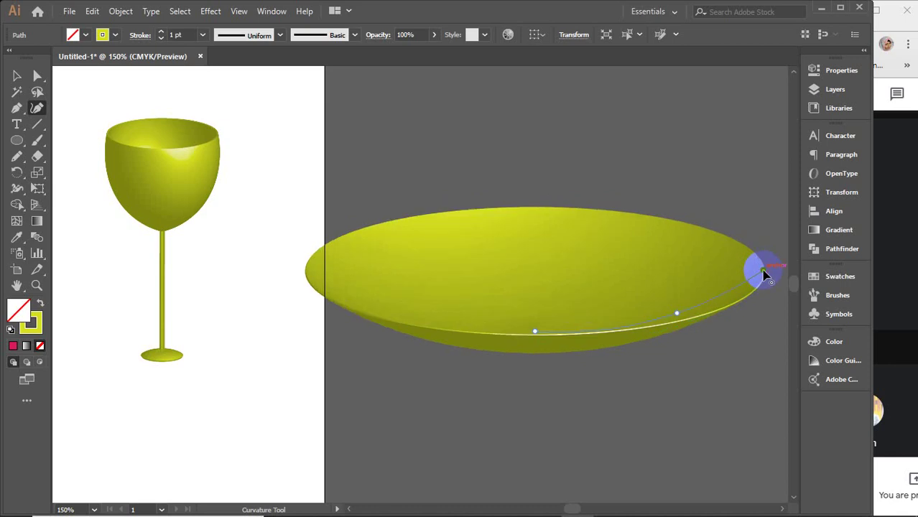
{"action": "left_click_drag", "start_coordinate": [766, 274], "coordinate": [773, 286]}
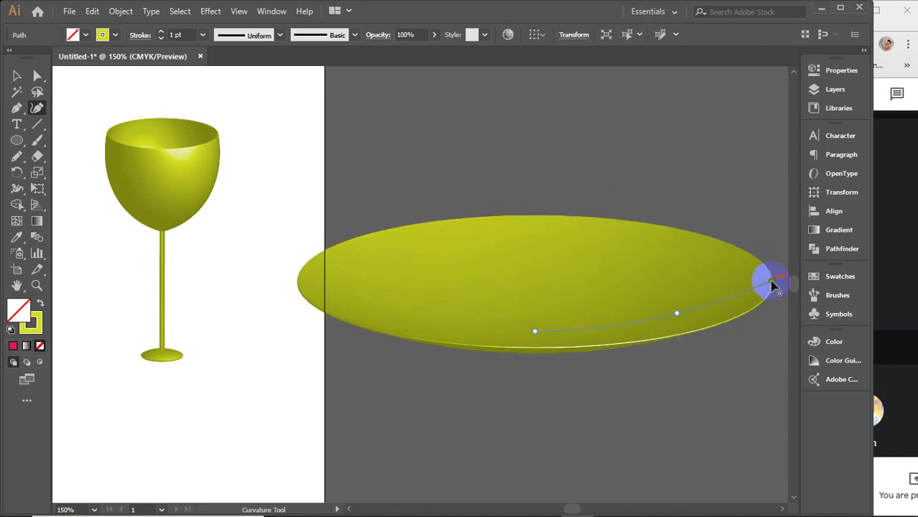
{"action": "left_click", "coordinate": [16, 77]}
Fill the plate with the orange-gold gradient swatch after trying several grey fills.
{"action": "left_click", "coordinate": [115, 34]}
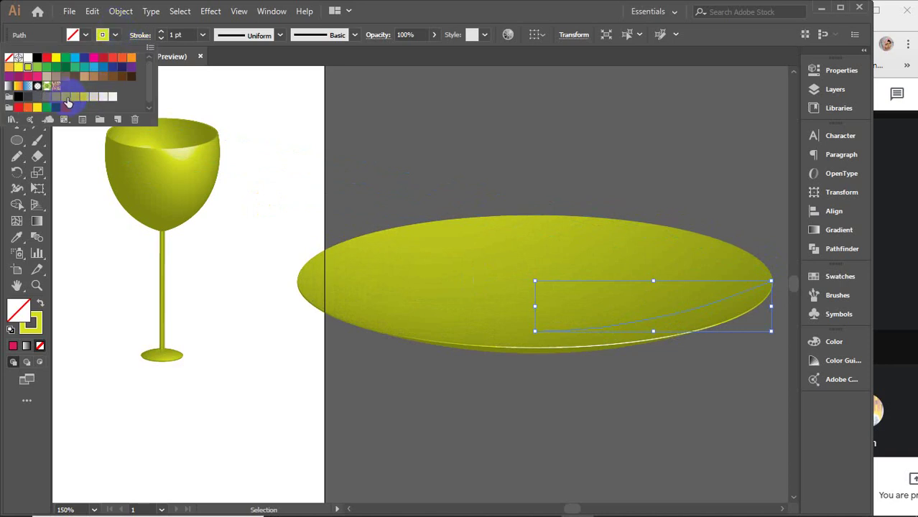
{"action": "left_click", "coordinate": [46, 98]}
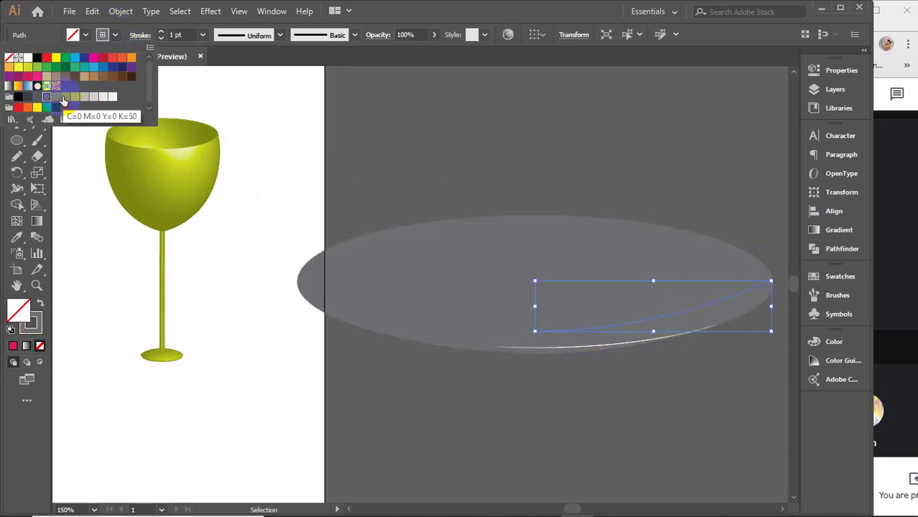
{"action": "left_click", "coordinate": [63, 98]}
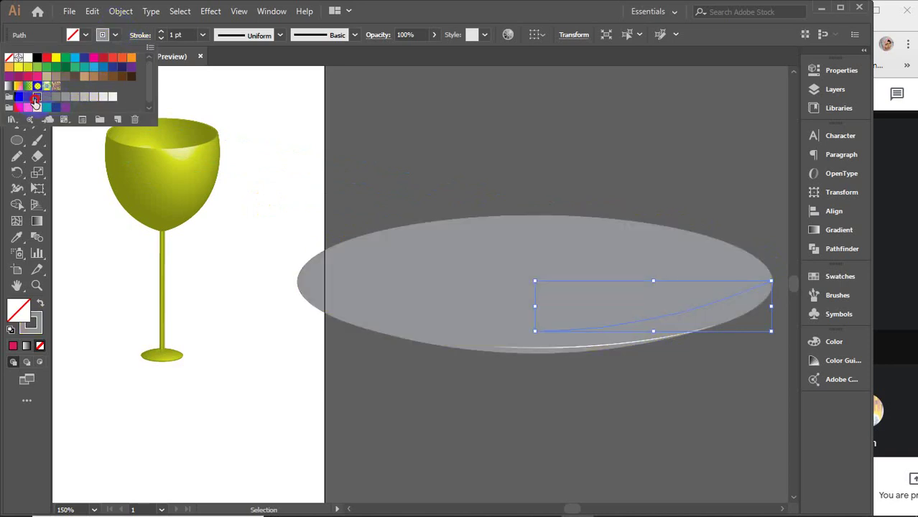
{"action": "left_click", "coordinate": [37, 97]}
{"action": "left_click", "coordinate": [27, 97]}
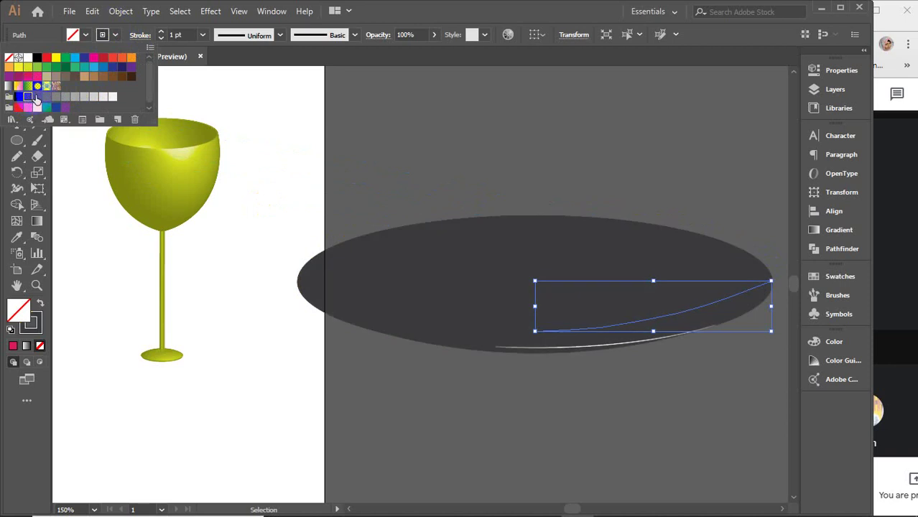
{"action": "left_click", "coordinate": [17, 66]}
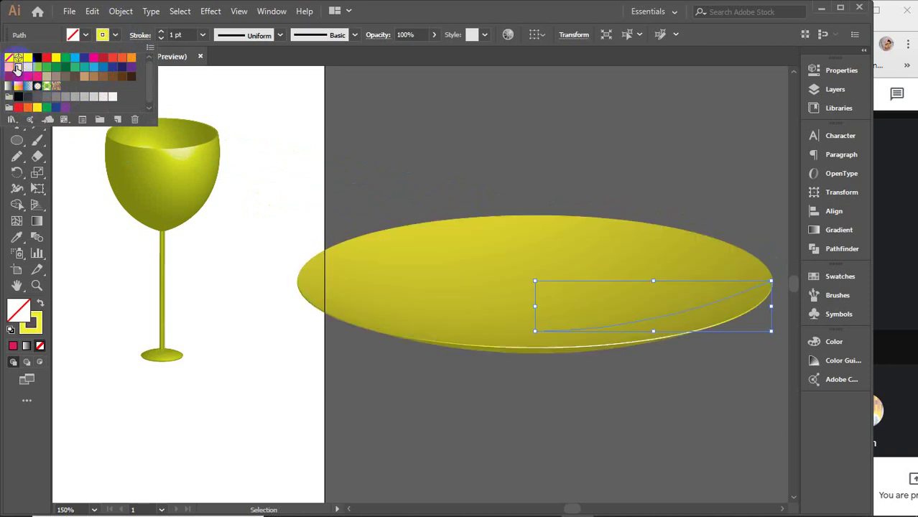
{"action": "left_click", "coordinate": [7, 67]}
{"action": "left_click", "coordinate": [419, 147]}
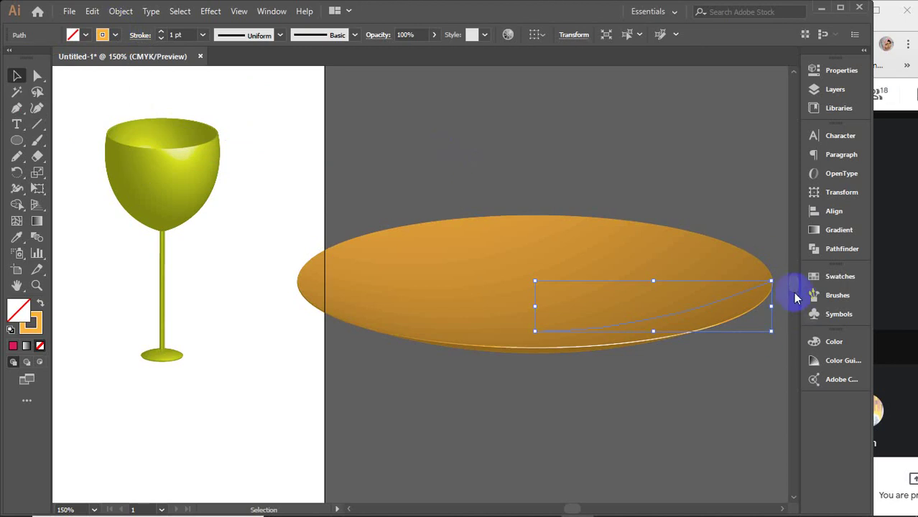
Shrink the plate, move it up and right away from the glass, and deselect it.
{"action": "left_click_drag", "start_coordinate": [772, 281], "coordinate": [671, 303]}
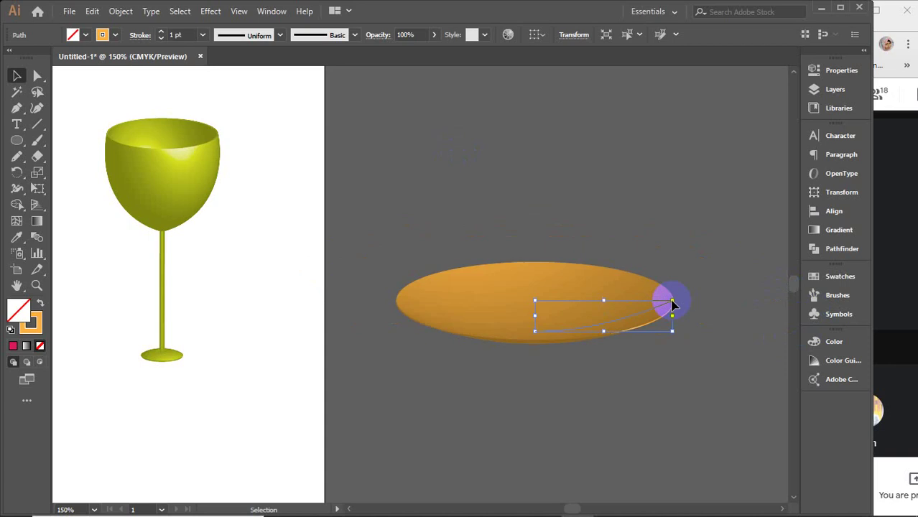
{"action": "mouse_move", "coordinate": [597, 295]}
{"action": "left_mouse_down"}
{"action": "mouse_move", "coordinate": [442, 317]}
{"action": "mouse_move", "coordinate": [327, 374]}
{"action": "mouse_move", "coordinate": [553, 159]}
{"action": "left_mouse_up"}
{"action": "scroll", "coordinate": [429, 269], "scroll_direction": "down", "scroll_amount": 2}
{"action": "left_click", "coordinate": [533, 261]}
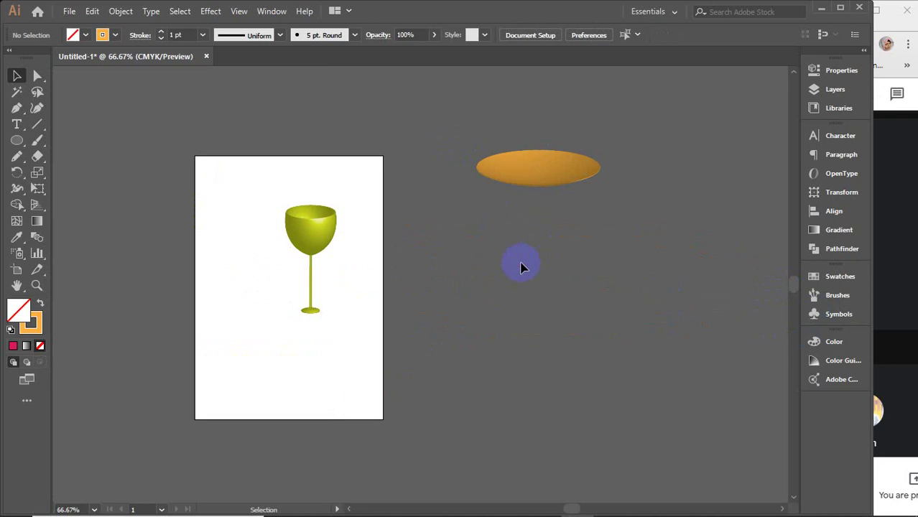
{"action": "scroll", "coordinate": [506, 275], "scroll_direction": "up", "scroll_amount": 1}
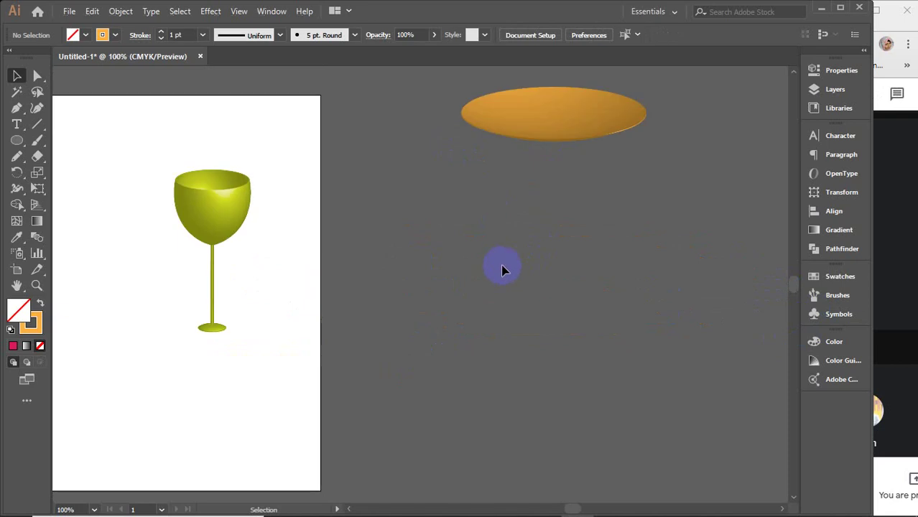
Pen-draw a curved top with a stepped bend, then a long straight side to a bottom anchor.
{"action": "left_click", "coordinate": [17, 108]}
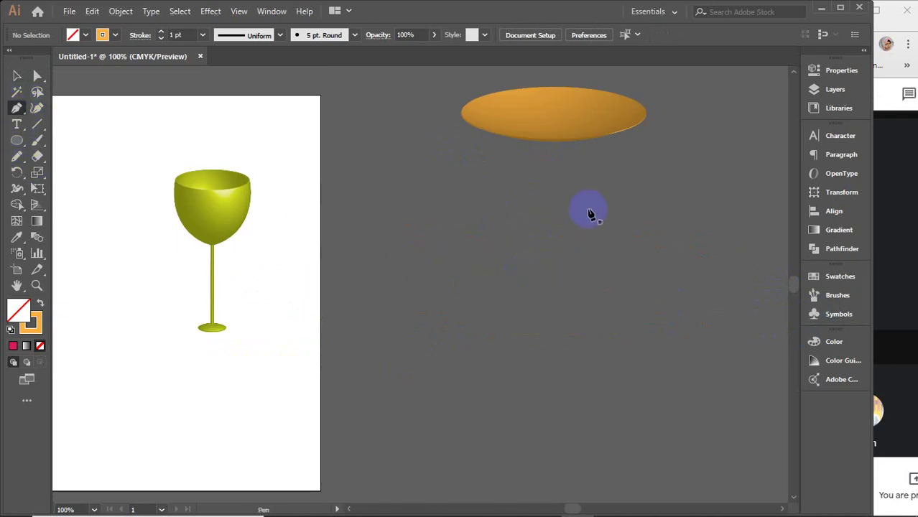
{"action": "left_click_drag", "start_coordinate": [551, 210], "coordinate": [575, 215]}
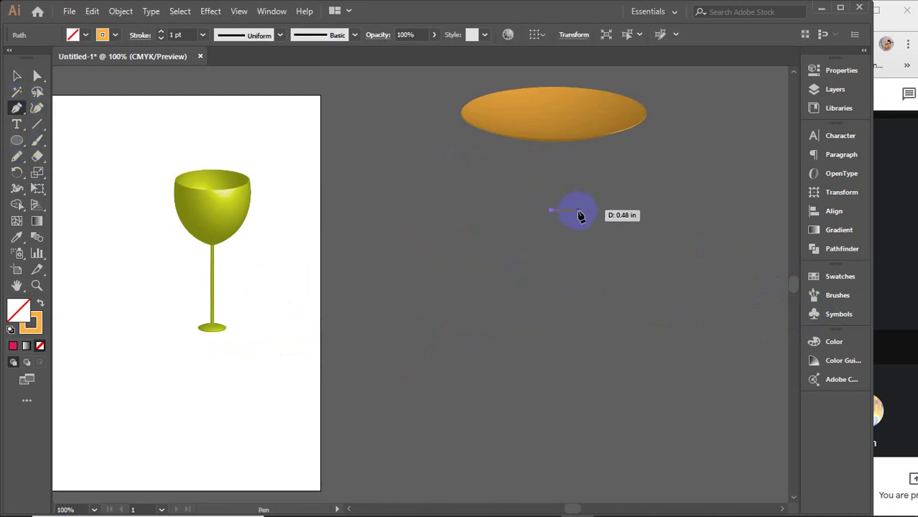
{"action": "key", "text": "ctrl+plus"}
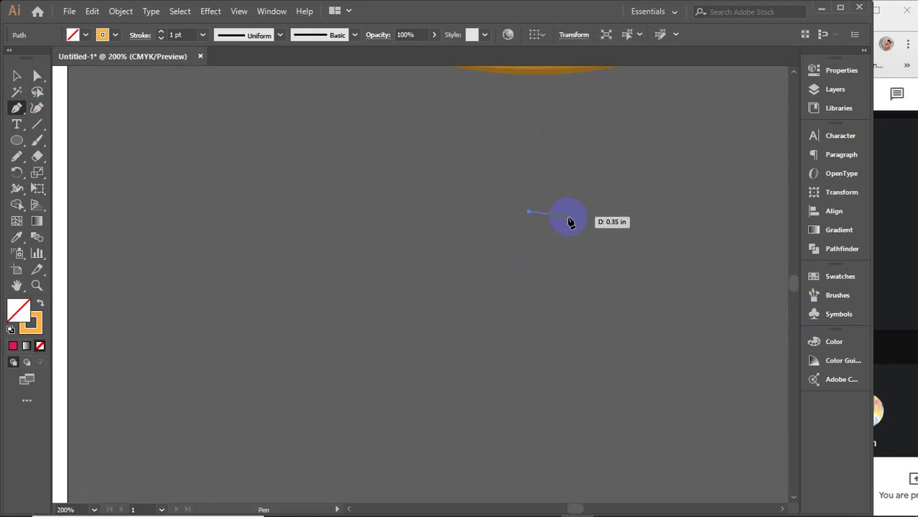
{"action": "left_click_drag", "start_coordinate": [569, 216], "coordinate": [573, 233]}
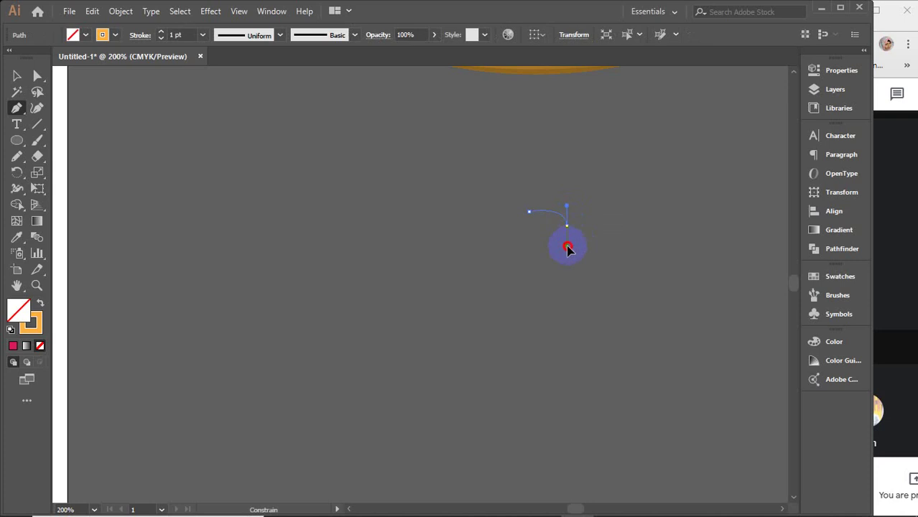
{"action": "mouse_move", "coordinate": [570, 245]}
{"action": "left_mouse_down"}
{"action": "mouse_move", "coordinate": [555, 270]}
{"action": "mouse_move", "coordinate": [571, 299]}
{"action": "left_mouse_up"}
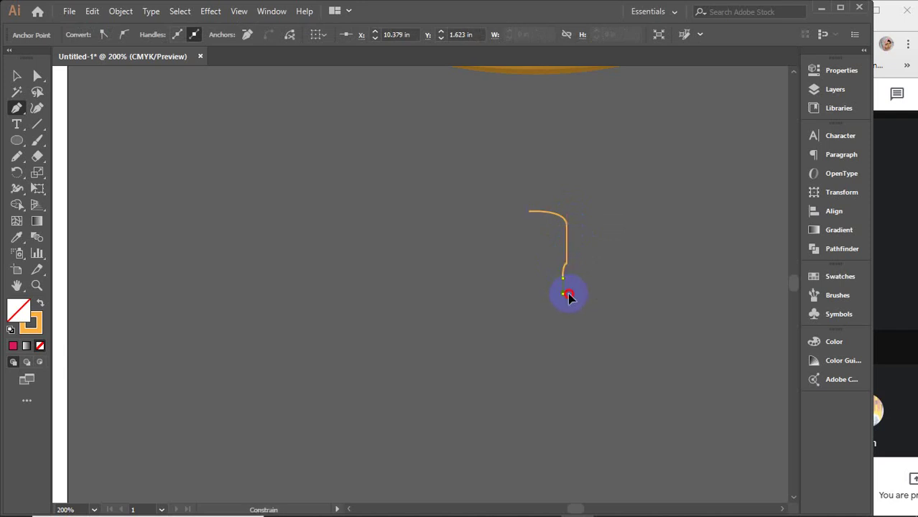
{"action": "mouse_move", "coordinate": [571, 300]}
{"action": "left_mouse_down"}
{"action": "mouse_move", "coordinate": [592, 334]}
{"action": "mouse_move", "coordinate": [552, 260]}
{"action": "left_mouse_up"}
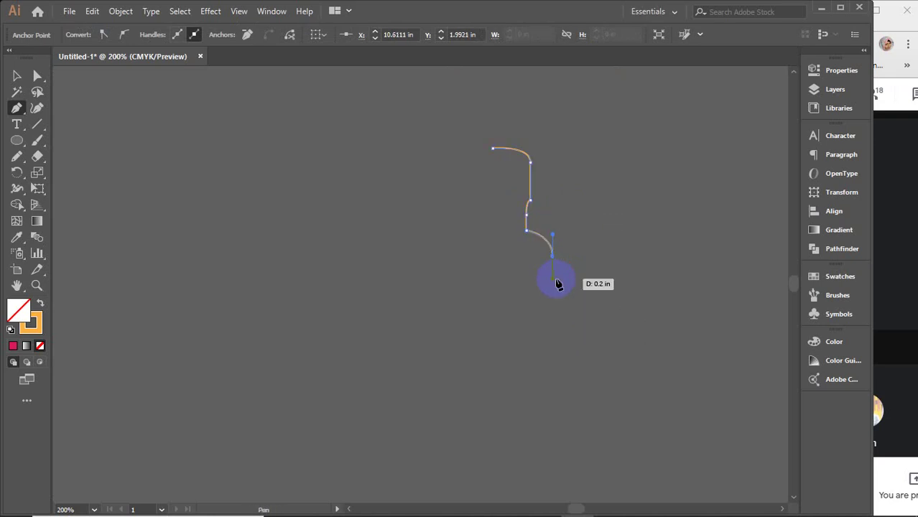
{"action": "key", "text": "ctrl+minus"}
{"action": "left_click_drag", "start_coordinate": [555, 265], "coordinate": [544, 408]}
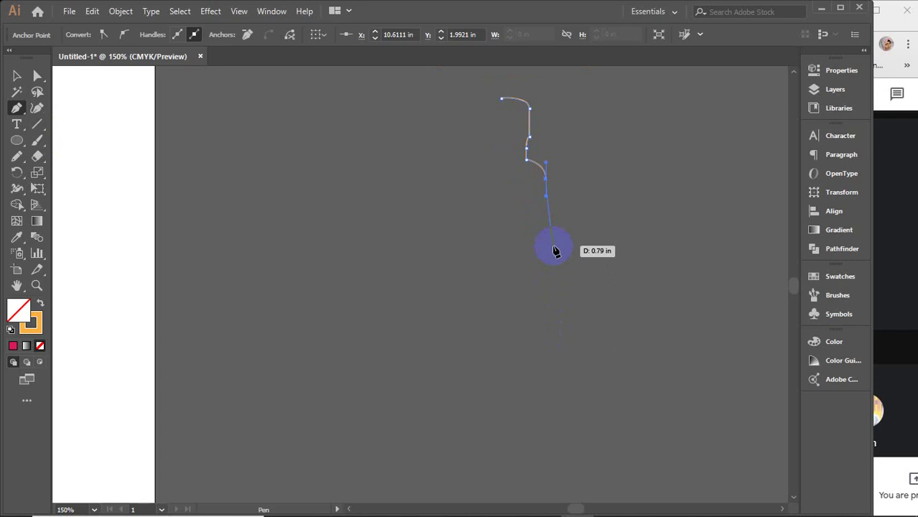
{"action": "left_click", "coordinate": [544, 407]}
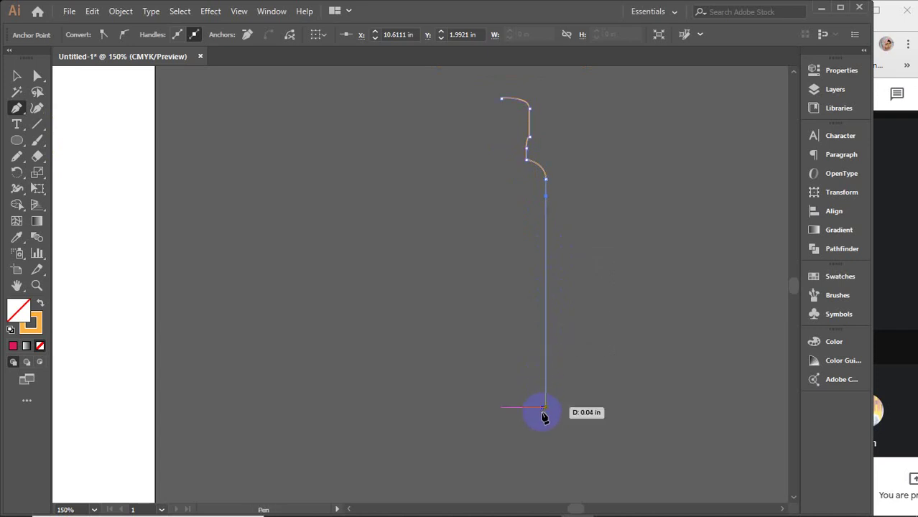
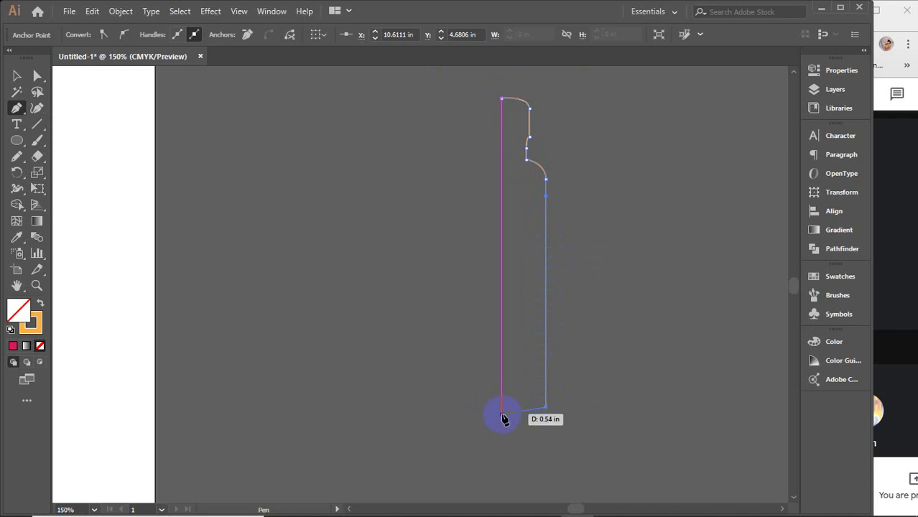
Close the bottle half-profile, apply a previewed 3D Revolve, and shift the bottle left.
{"action": "left_click", "coordinate": [501, 418]}
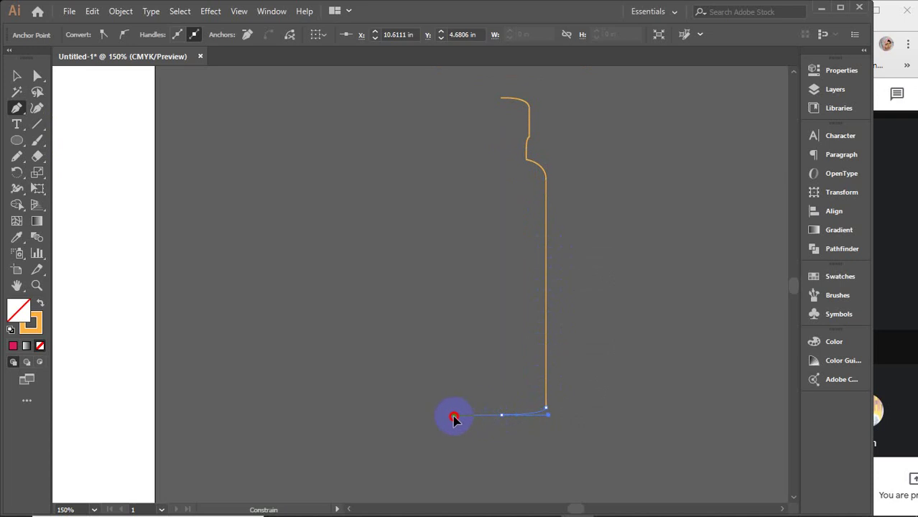
{"action": "key", "text": "v"}
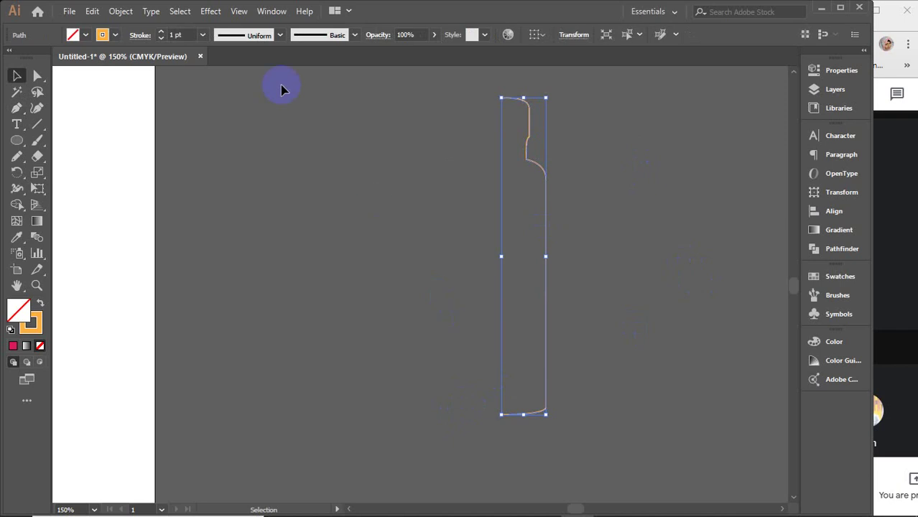
{"action": "left_click", "coordinate": [216, 11]}
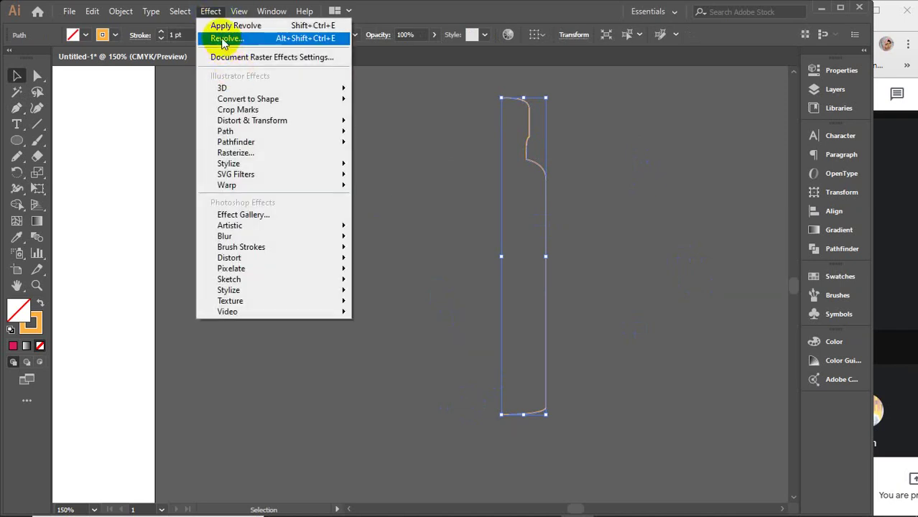
{"action": "left_click", "coordinate": [224, 38]}
{"action": "left_click", "coordinate": [691, 313]}
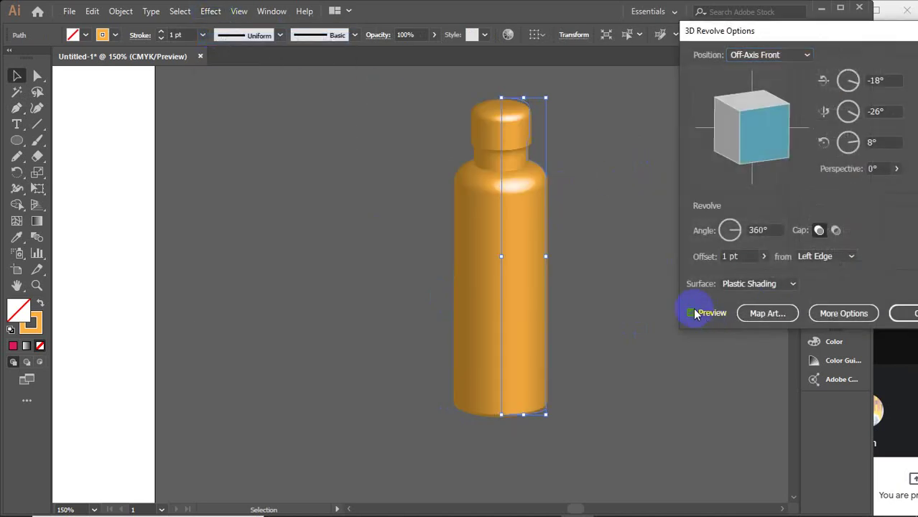
{"action": "left_click", "coordinate": [901, 313]}
{"action": "left_click", "coordinate": [734, 273]}
{"action": "left_click_drag", "start_coordinate": [531, 272], "coordinate": [431, 309]}
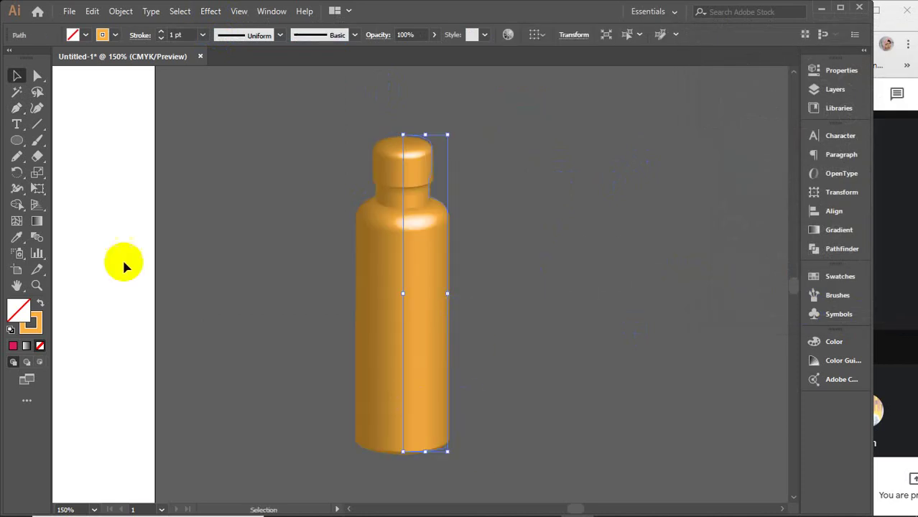
Lower the bottle profile's bottom anchor point slightly.
{"action": "left_click", "coordinate": [38, 77]}
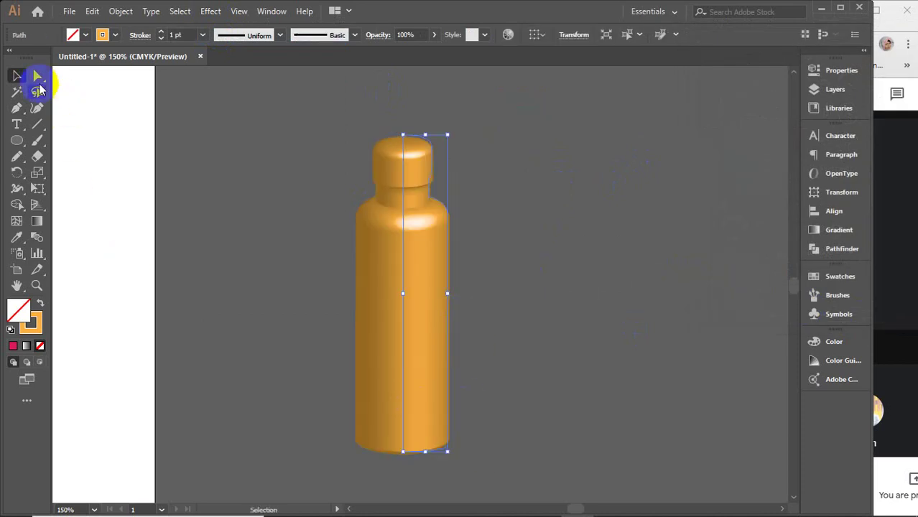
{"action": "left_click", "coordinate": [403, 453]}
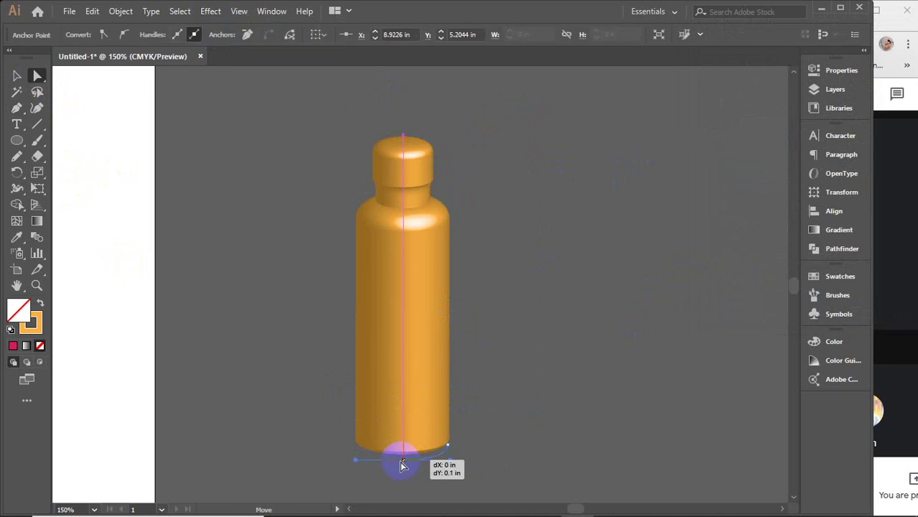
{"action": "left_click_drag", "start_coordinate": [404, 457], "coordinate": [402, 464]}
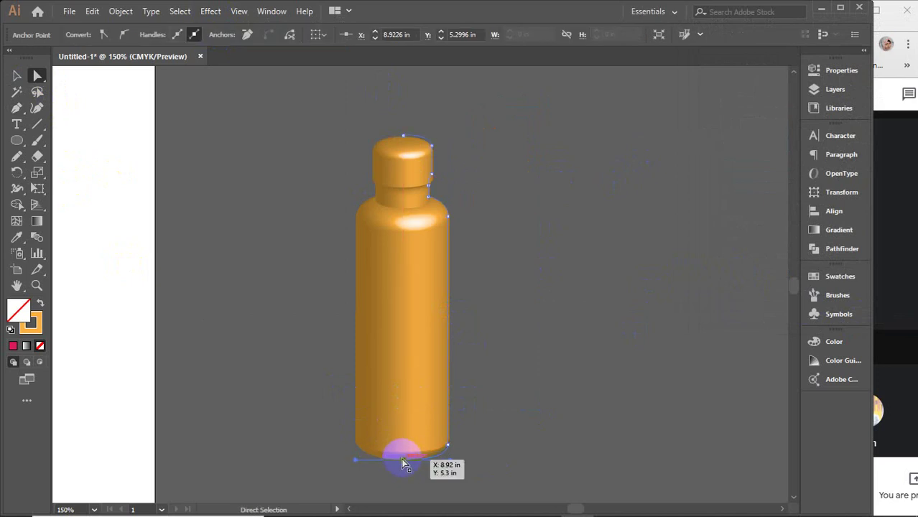
{"action": "left_click", "coordinate": [17, 76]}
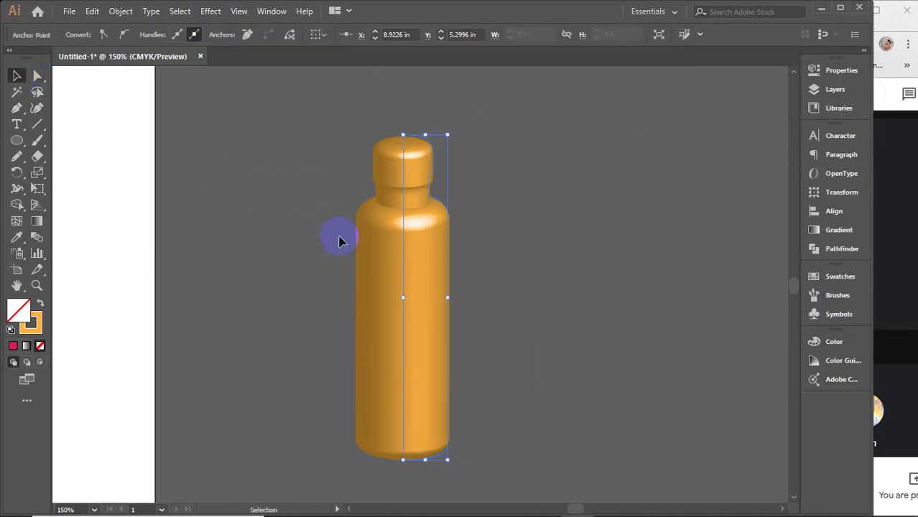
Try a pale peach fill on the bottle, then grey, tan and brown swatches.
{"action": "double_click", "coordinate": [33, 327]}
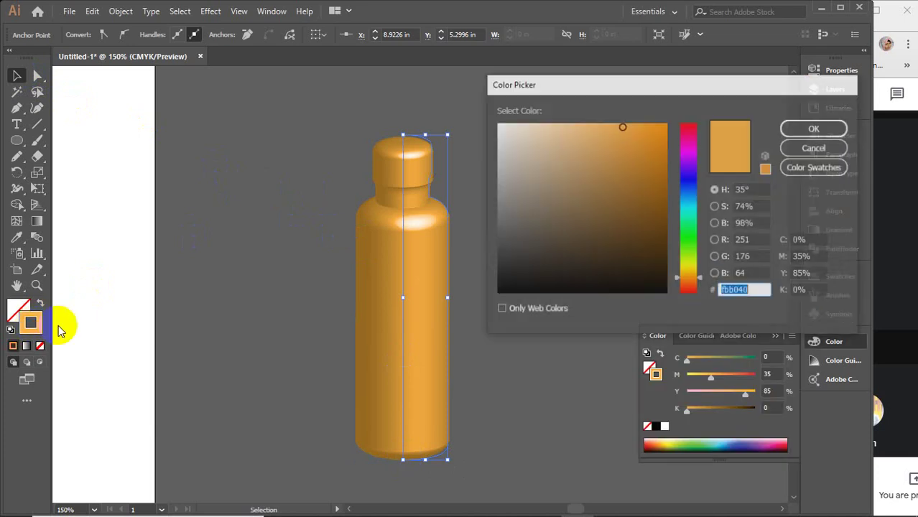
{"action": "left_click_drag", "start_coordinate": [589, 264], "coordinate": [555, 132]}
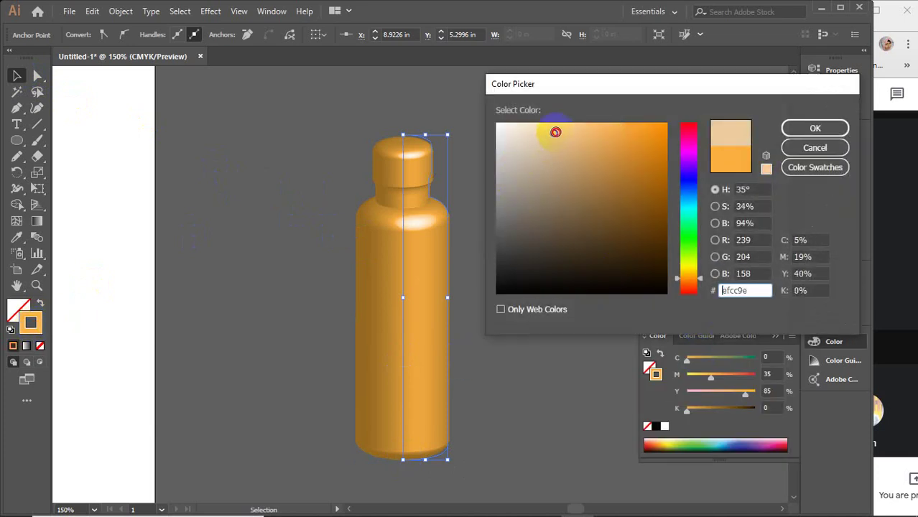
{"action": "left_click", "coordinate": [815, 128]}
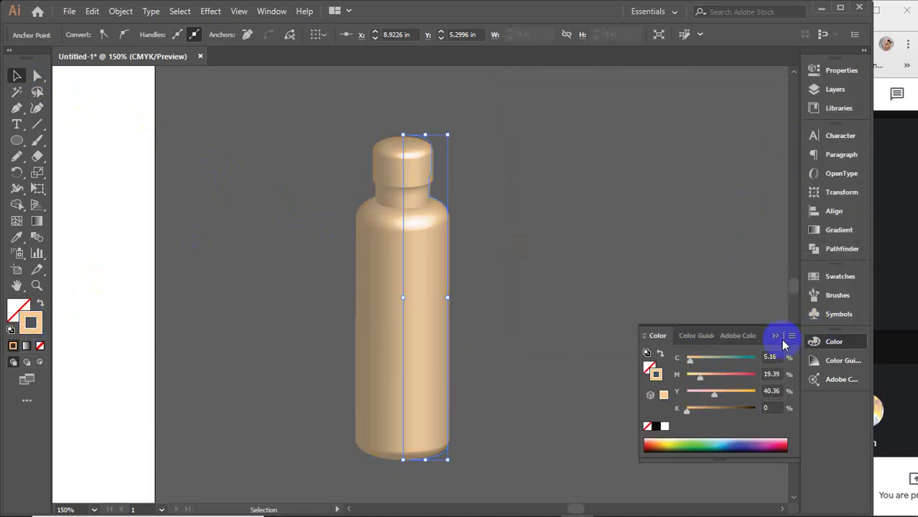
{"action": "left_click", "coordinate": [833, 278]}
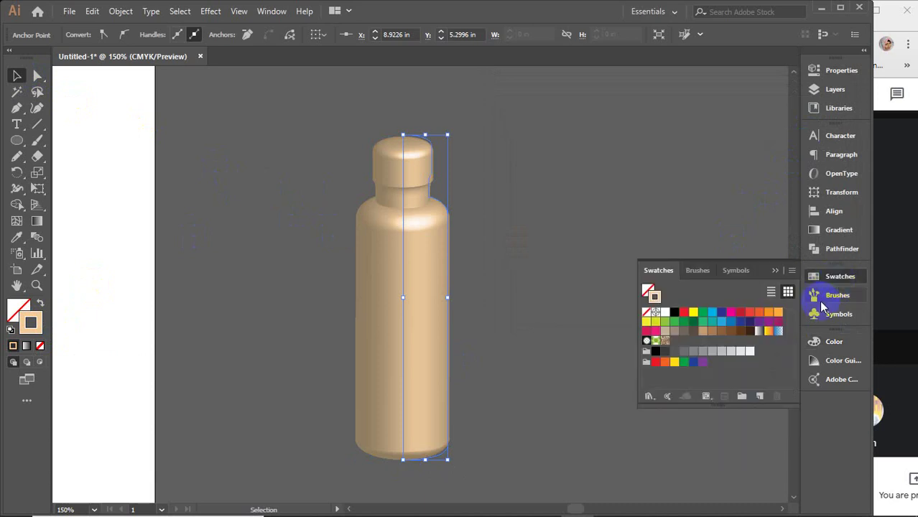
{"action": "left_click", "coordinate": [702, 354]}
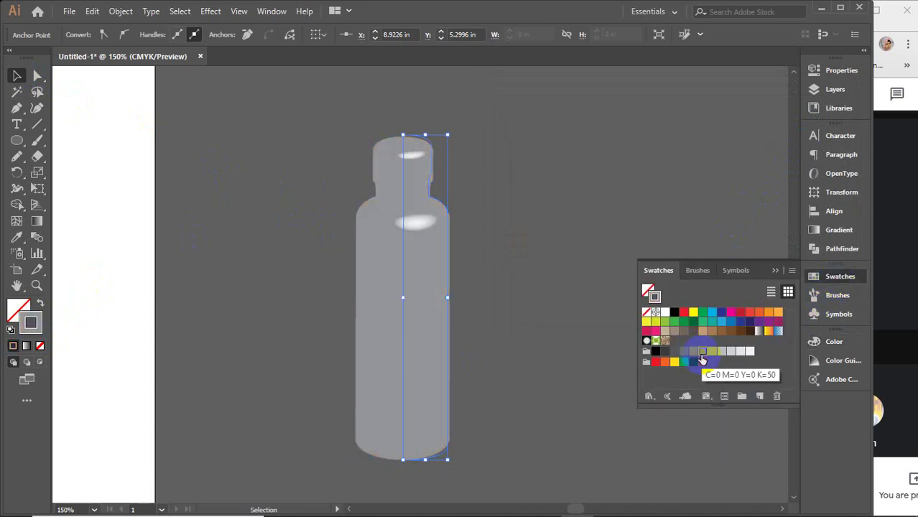
{"action": "left_click", "coordinate": [685, 352]}
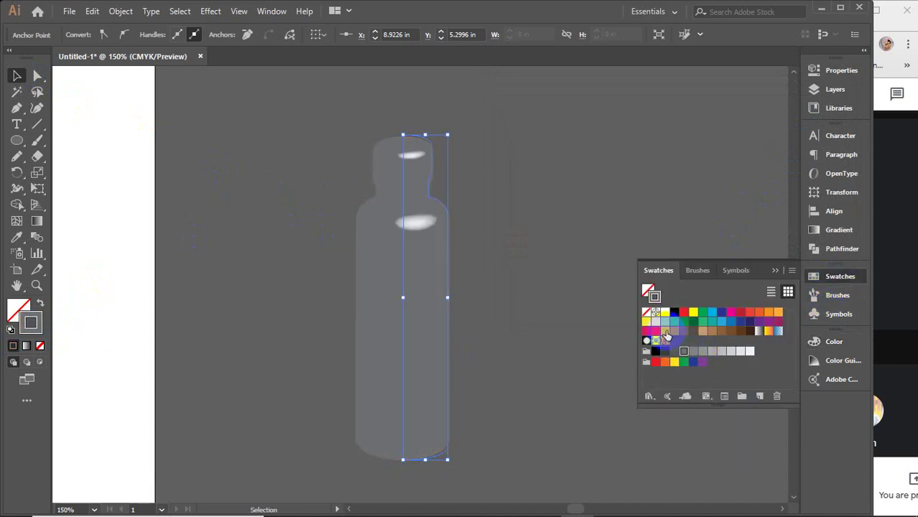
{"action": "left_click", "coordinate": [665, 332]}
{"action": "left_click", "coordinate": [684, 332]}
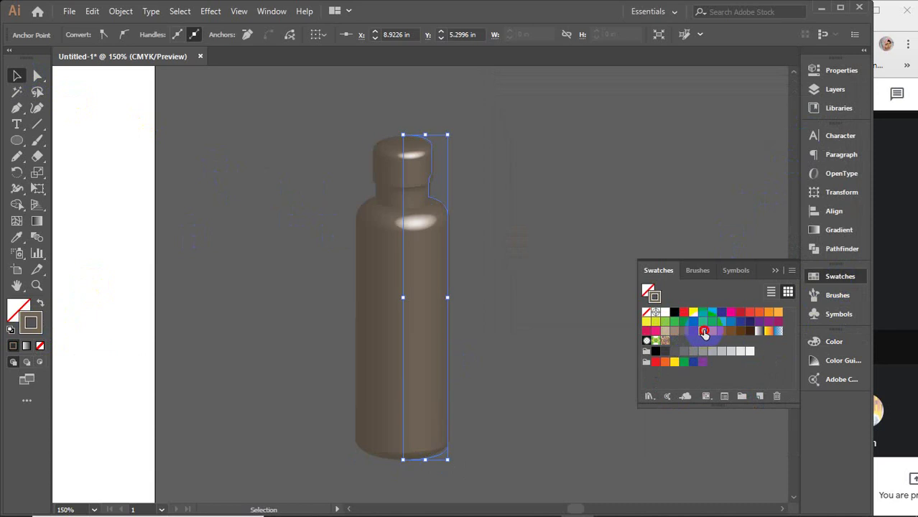
{"action": "left_click", "coordinate": [703, 331]}
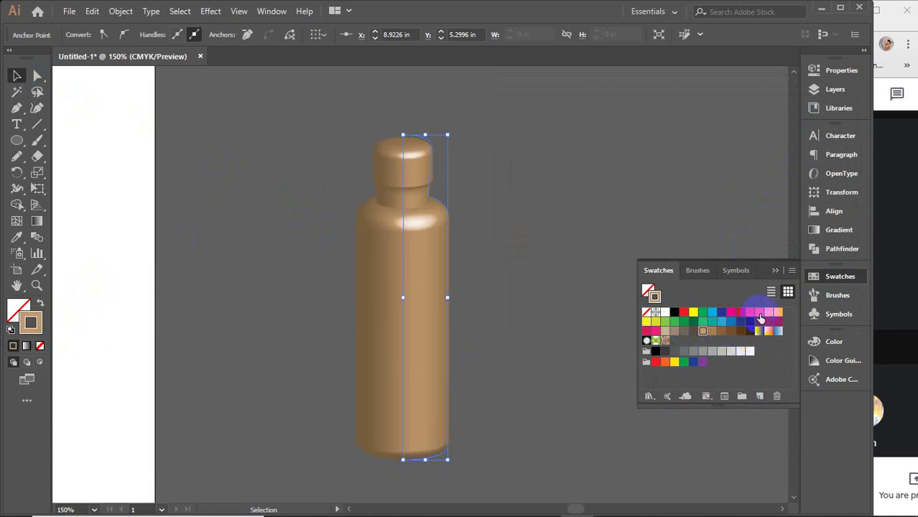
Try magenta, pink and yellow swatches, settling on a crimson pink bottle fill.
{"action": "left_click", "coordinate": [731, 313]}
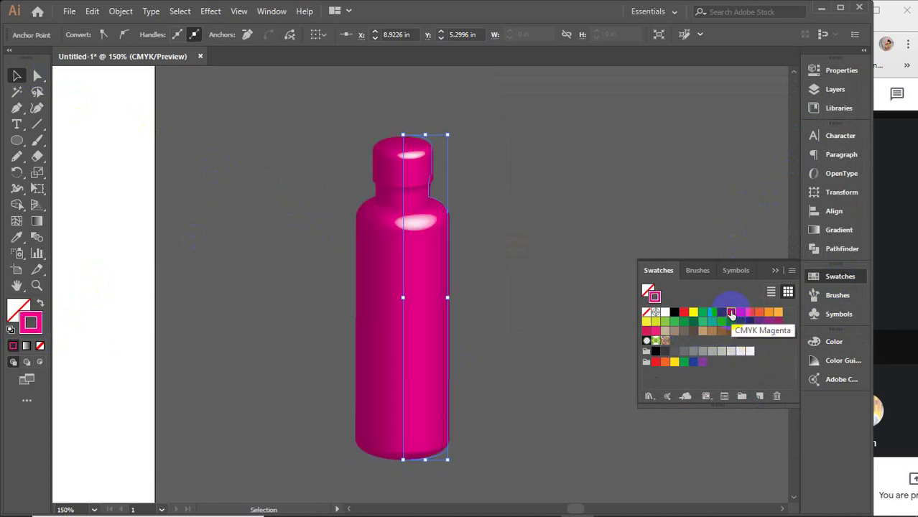
{"action": "left_click", "coordinate": [646, 331]}
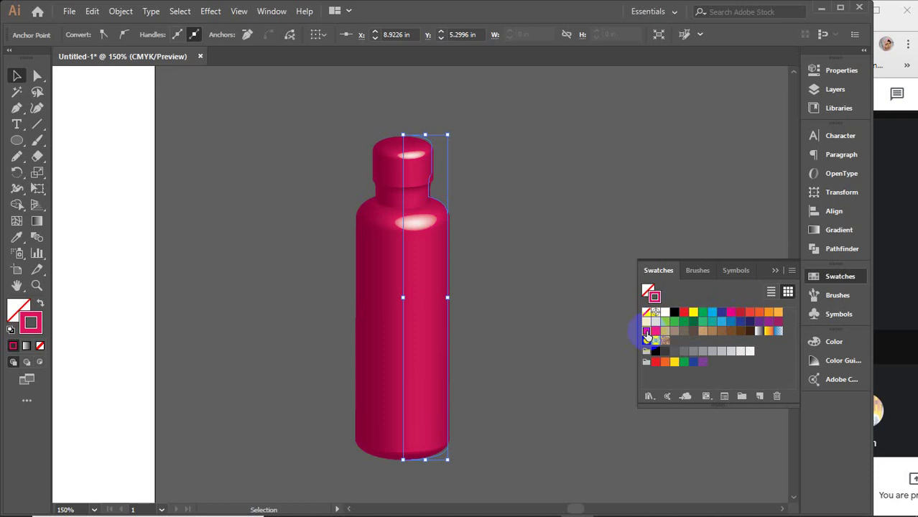
{"action": "left_click", "coordinate": [655, 332]}
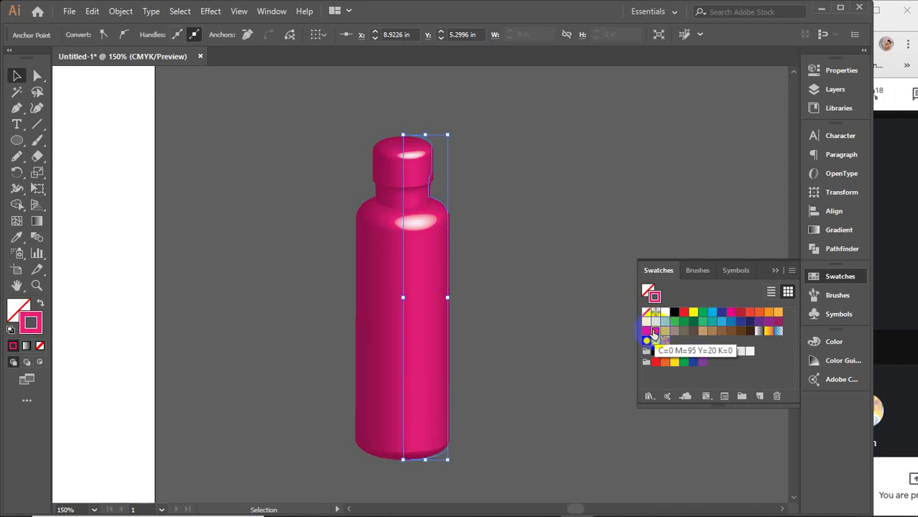
{"action": "left_click", "coordinate": [645, 322]}
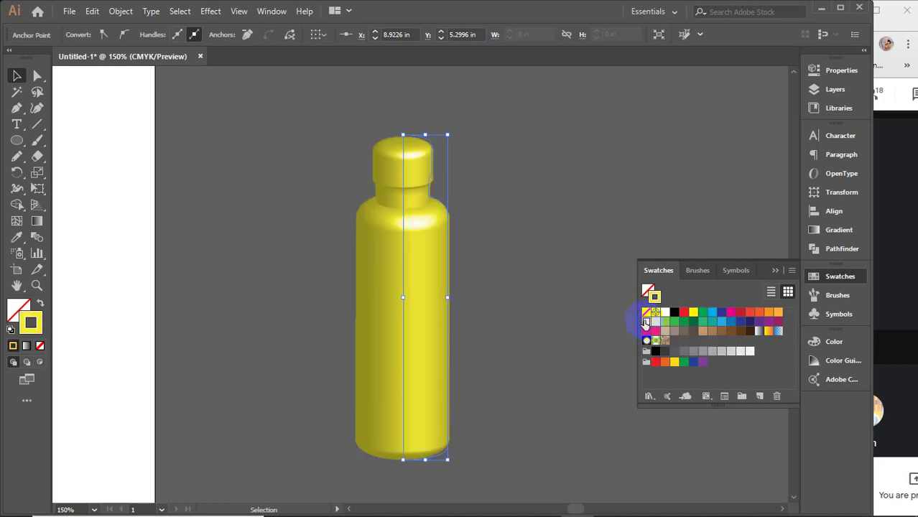
{"action": "left_click", "coordinate": [645, 332]}
{"action": "left_click", "coordinate": [774, 270]}
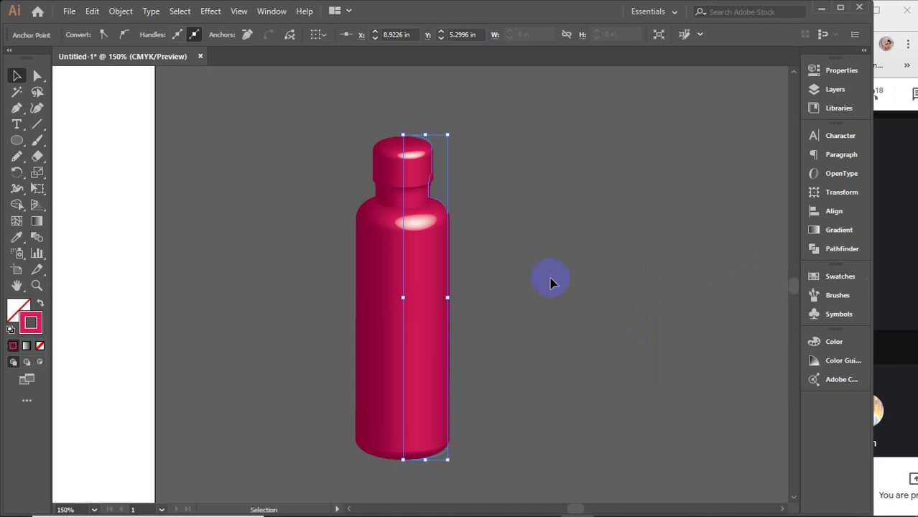
{"action": "left_click", "coordinate": [550, 283]}
{"action": "left_click", "coordinate": [425, 339]}
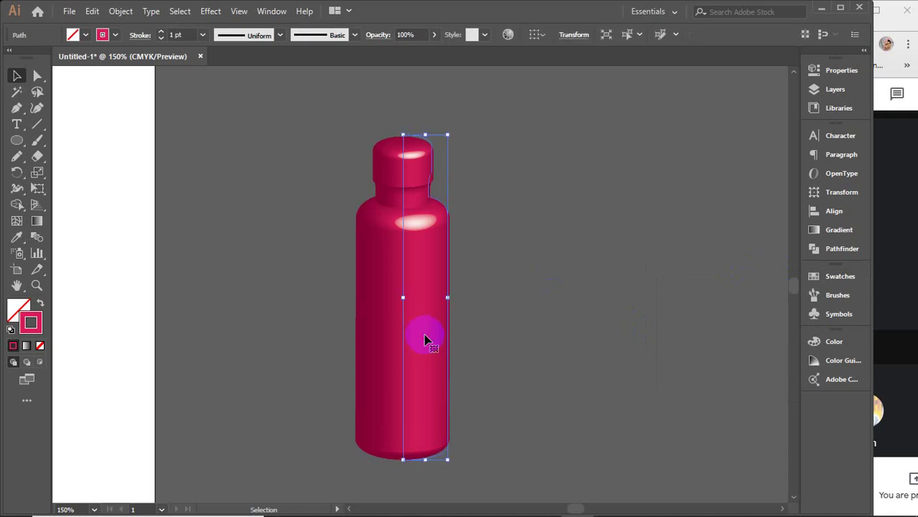
Drag the bottle up and right, then nudge it slightly left and down.
{"action": "left_click_drag", "start_coordinate": [425, 339], "coordinate": [674, 299]}
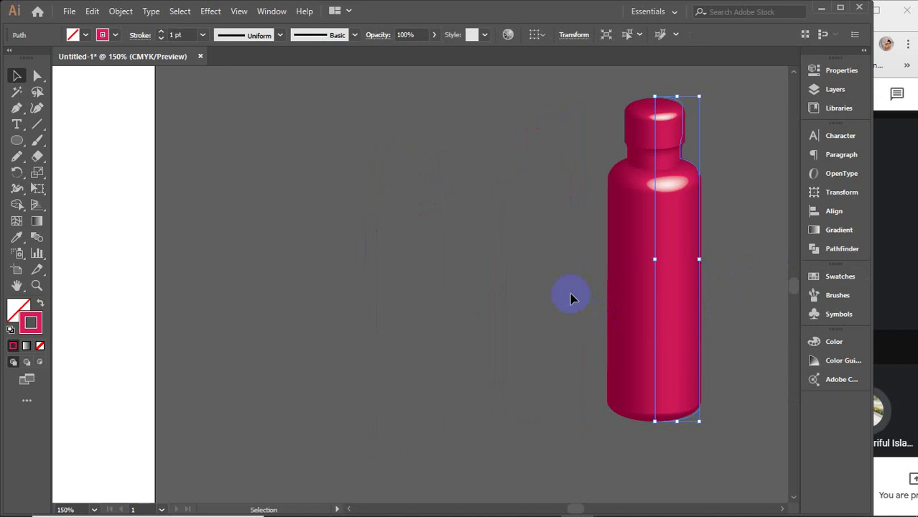
{"action": "left_click", "coordinate": [572, 299]}
{"action": "left_click", "coordinate": [674, 282]}
{"action": "left_click_drag", "start_coordinate": [673, 282], "coordinate": [650, 290]}
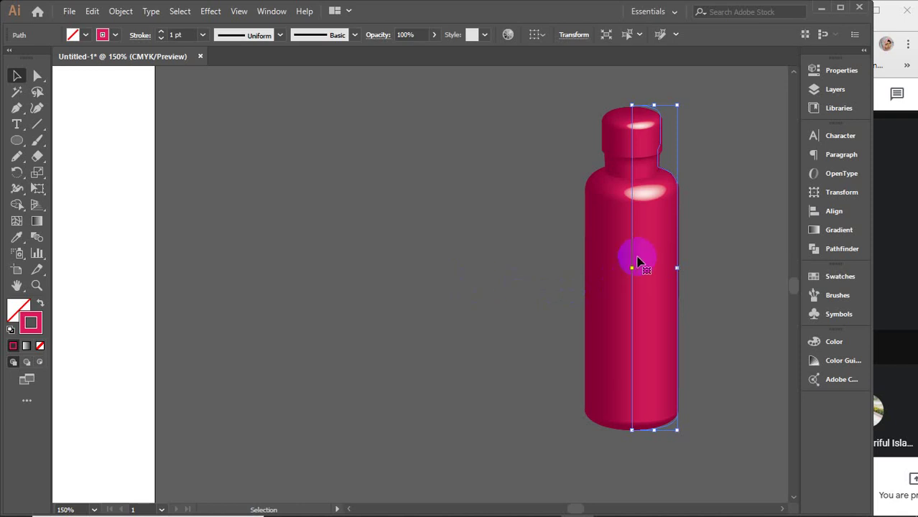
Marquee-select all bottle parts and move them together toward the canvas middle.
{"action": "left_click_drag", "start_coordinate": [559, 108], "coordinate": [711, 476]}
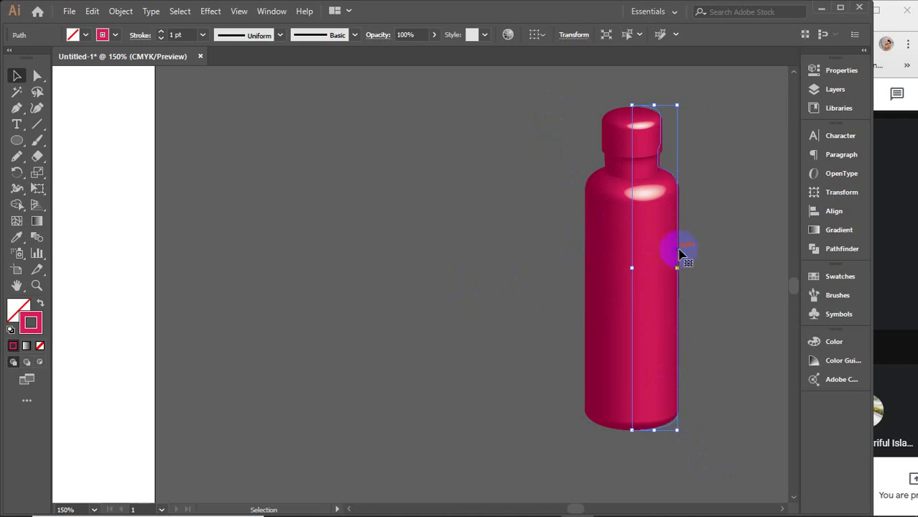
{"action": "left_click_drag", "start_coordinate": [675, 291], "coordinate": [522, 292]}
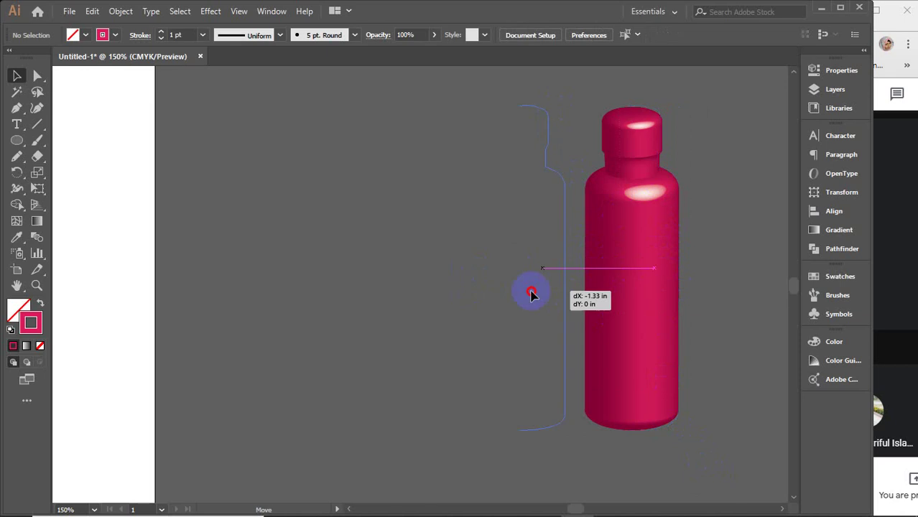
{"action": "left_click", "coordinate": [16, 125]}
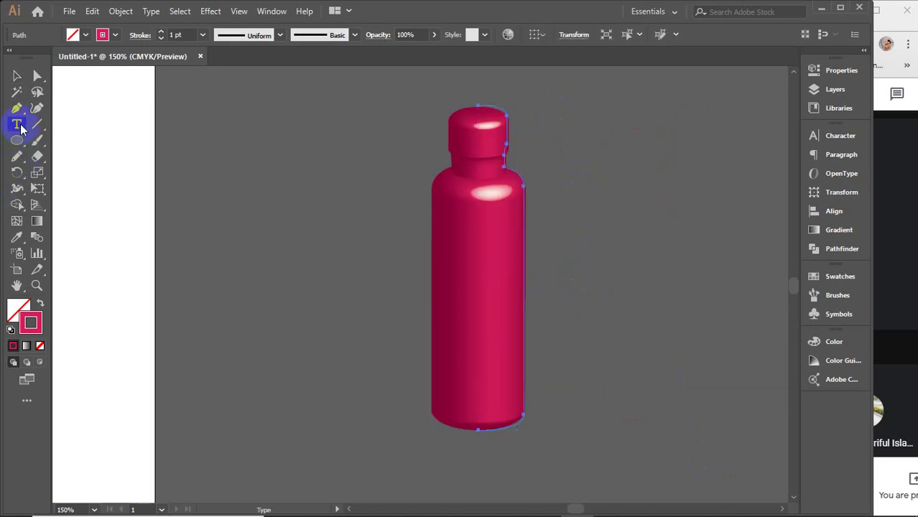
Add 'Lorem' text, enlarge it to about 33.5 pt, and place it across the bottle.
{"action": "left_click", "coordinate": [241, 237]}
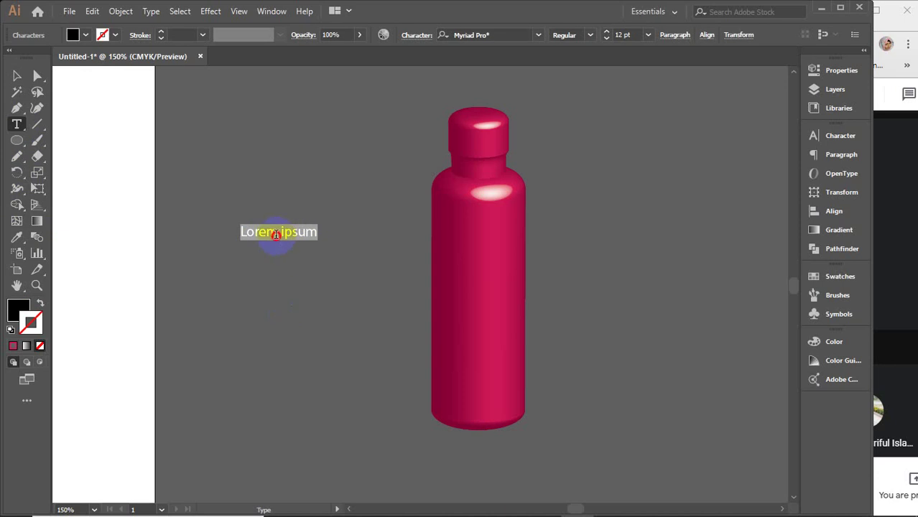
{"action": "left_click_drag", "start_coordinate": [277, 231], "coordinate": [347, 243]}
{"action": "key", "text": "BackSpace"}
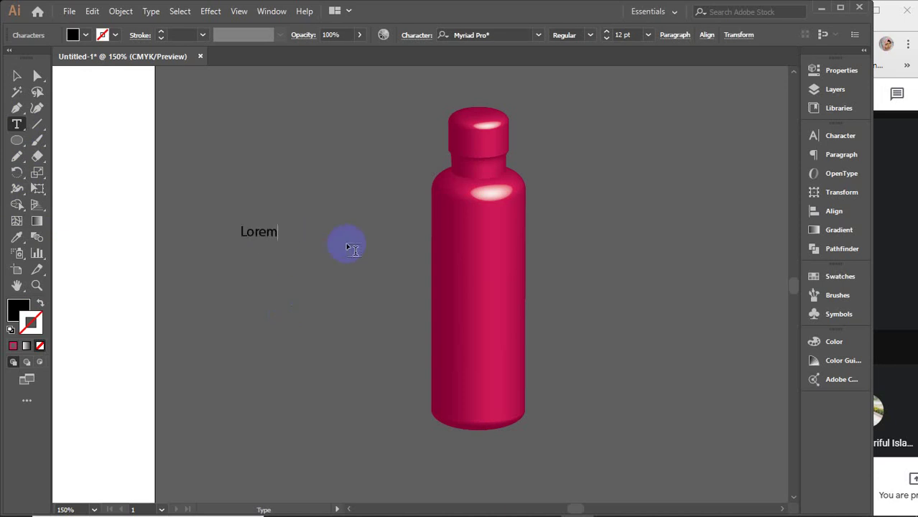
{"action": "left_click", "coordinate": [16, 78]}
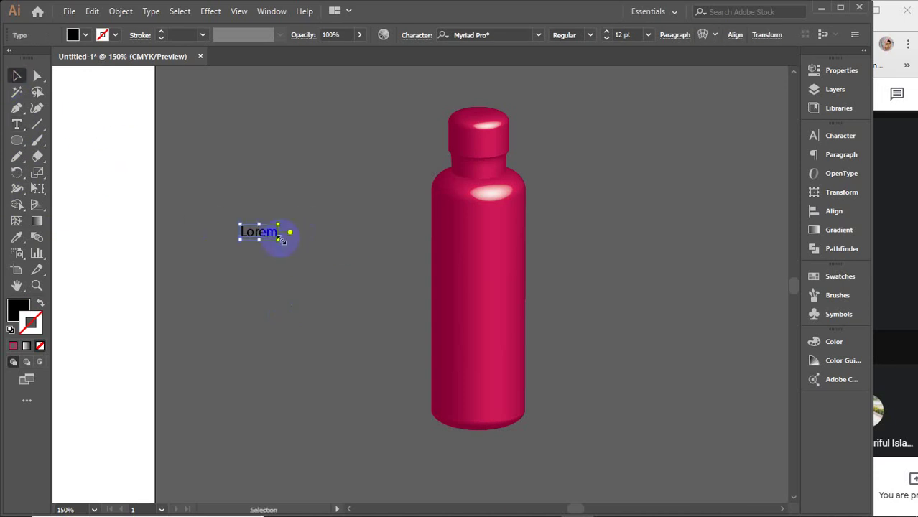
{"action": "left_click_drag", "start_coordinate": [278, 239], "coordinate": [344, 311]}
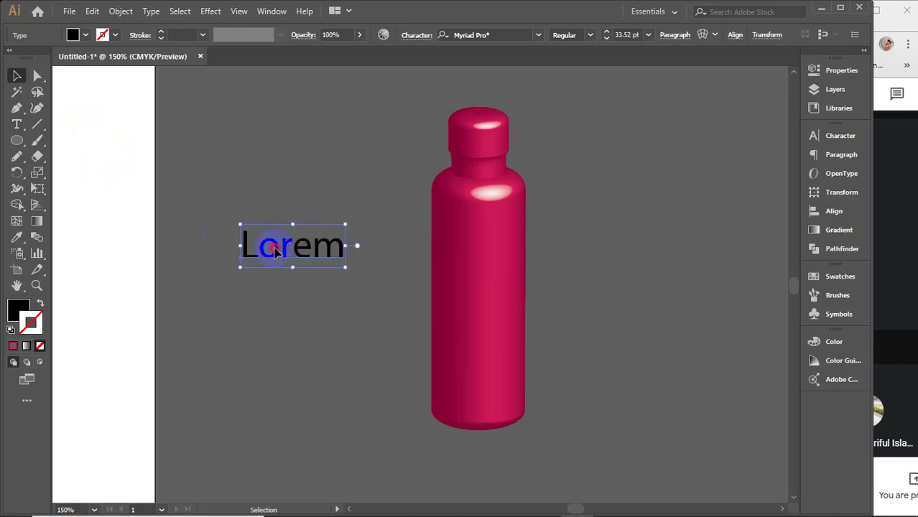
{"action": "left_click_drag", "start_coordinate": [267, 259], "coordinate": [465, 304]}
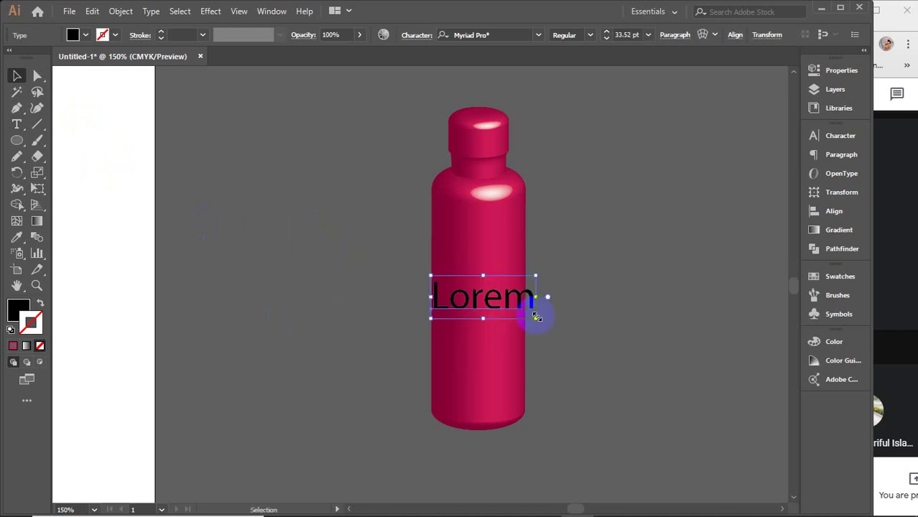
Shrink Lorem to about 22 pt and centre it horizontally on the bottle.
{"action": "left_click_drag", "start_coordinate": [536, 316], "coordinate": [537, 316]}
{"action": "mouse_move", "coordinate": [536, 321]}
{"action": "left_mouse_down"}
{"action": "mouse_move", "coordinate": [530, 307]}
{"action": "mouse_move", "coordinate": [327, 365]}
{"action": "left_mouse_up"}
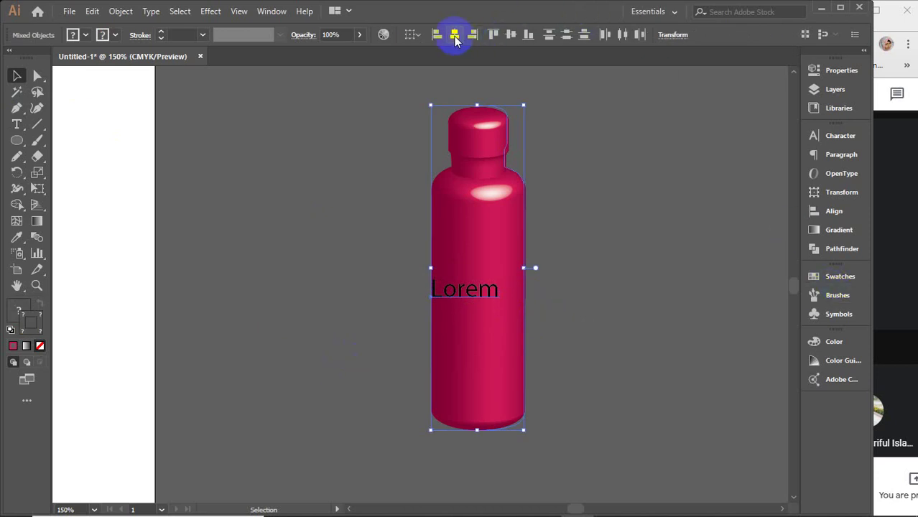
{"action": "left_click", "coordinate": [454, 34]}
{"action": "left_click", "coordinate": [605, 294]}
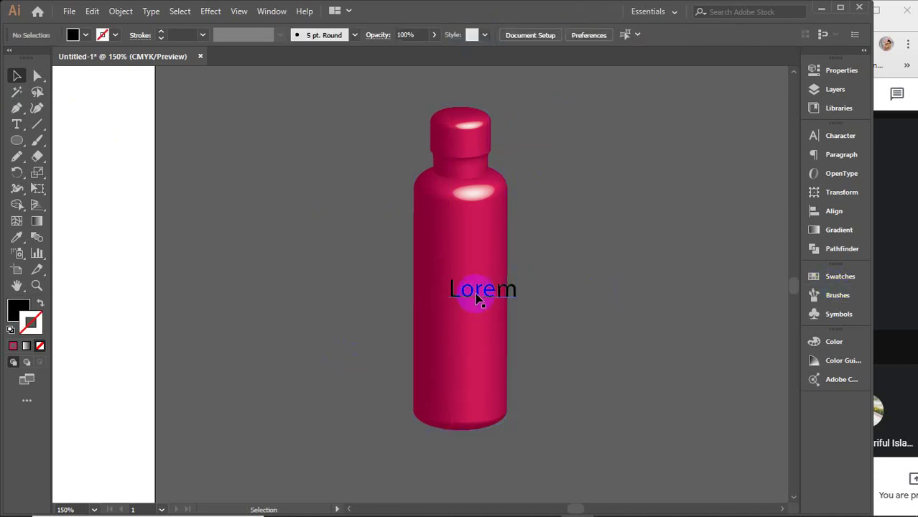
{"action": "left_click_drag", "start_coordinate": [477, 296], "coordinate": [456, 294]}
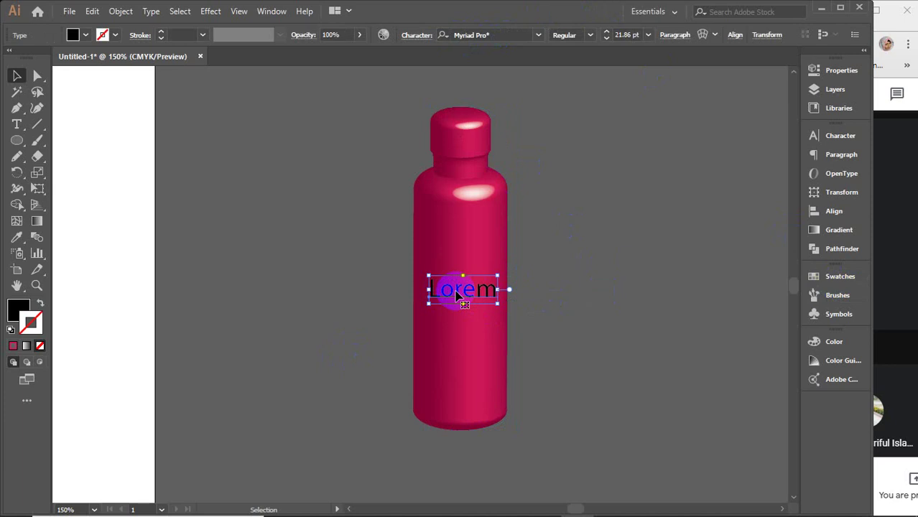
Zoom in and set the Lorem text to Bold.
{"action": "key", "text": "ctrl+plus"}
{"action": "key", "text": "ctrl+plus"}
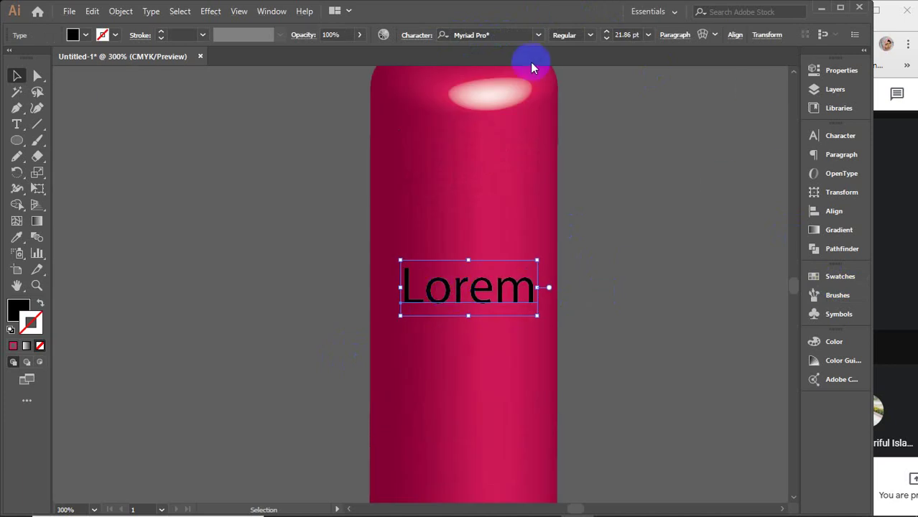
{"action": "left_click", "coordinate": [590, 34]}
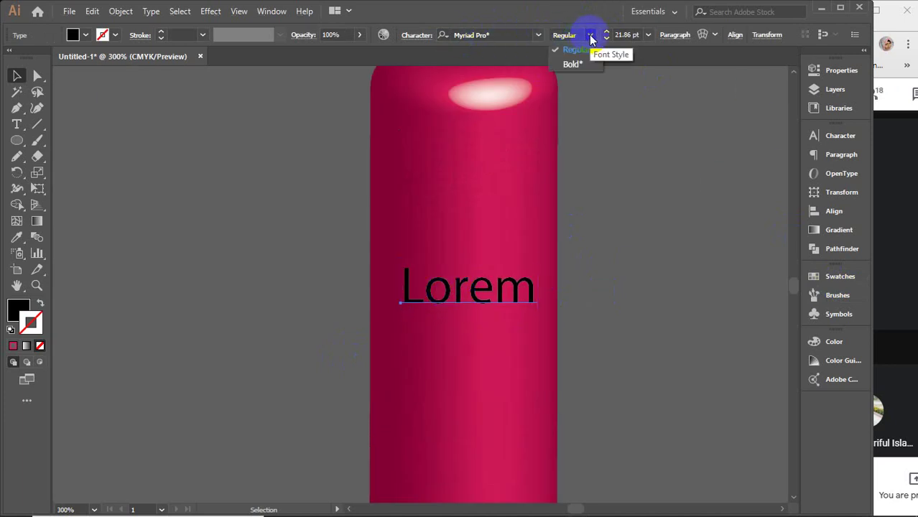
{"action": "left_click", "coordinate": [590, 64]}
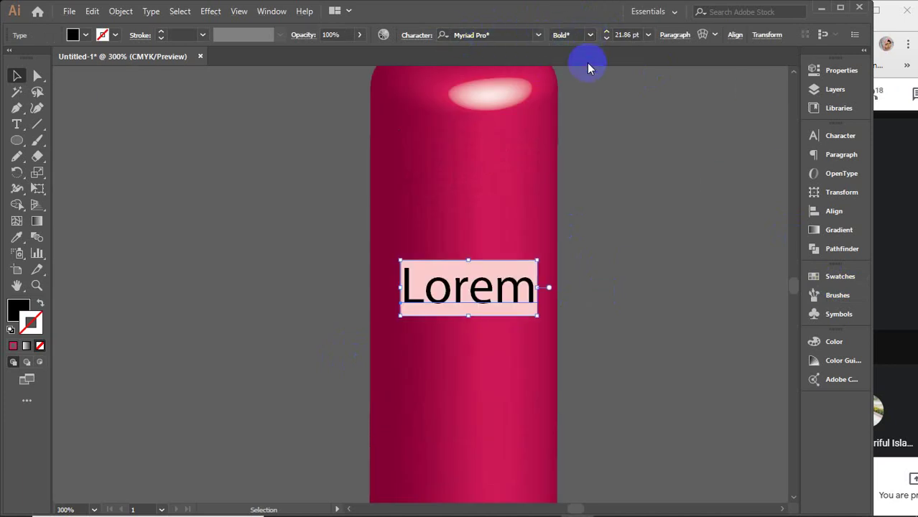
Set Lorem to Montserrat Bold and reduce it to 18 pt.
{"action": "left_click", "coordinate": [538, 34]}
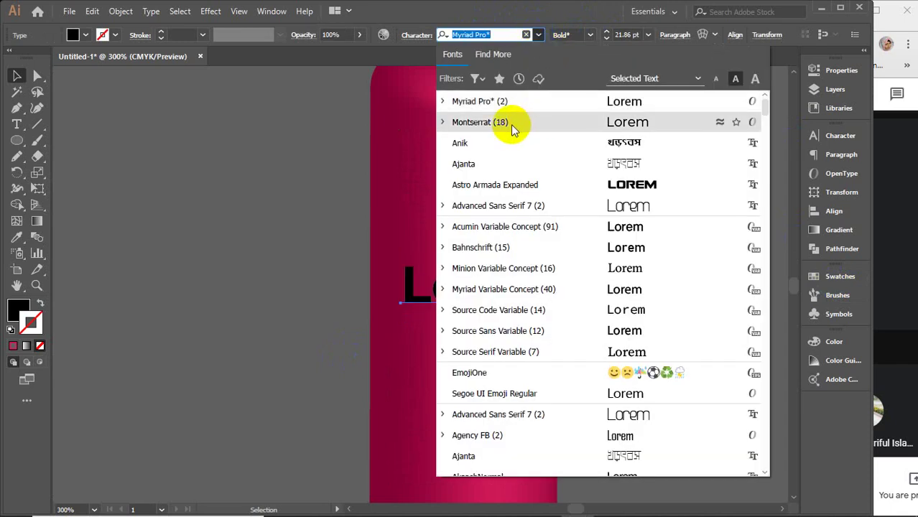
{"action": "left_click", "coordinate": [511, 124]}
{"action": "left_click", "coordinate": [590, 35]}
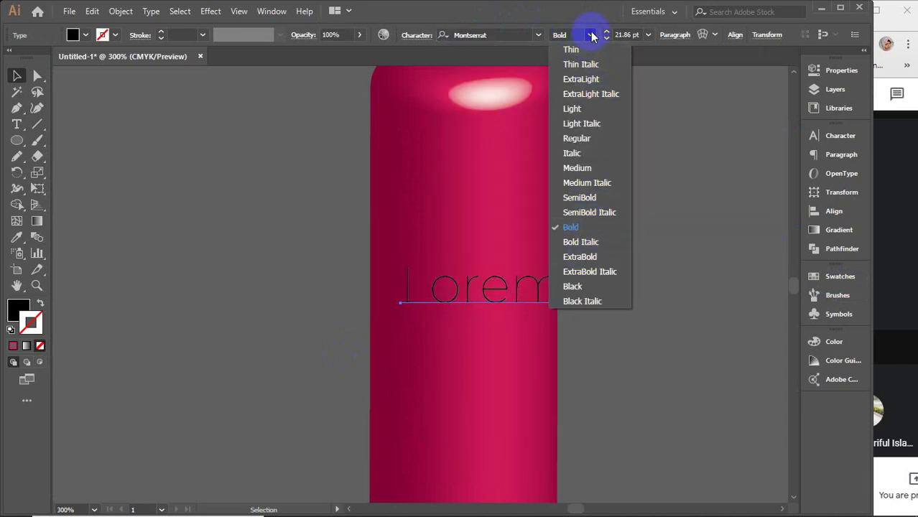
{"action": "left_click", "coordinate": [590, 34]}
{"action": "left_click", "coordinate": [622, 34]}
{"action": "key", "text": "Down"}
{"action": "key", "text": "Down"}
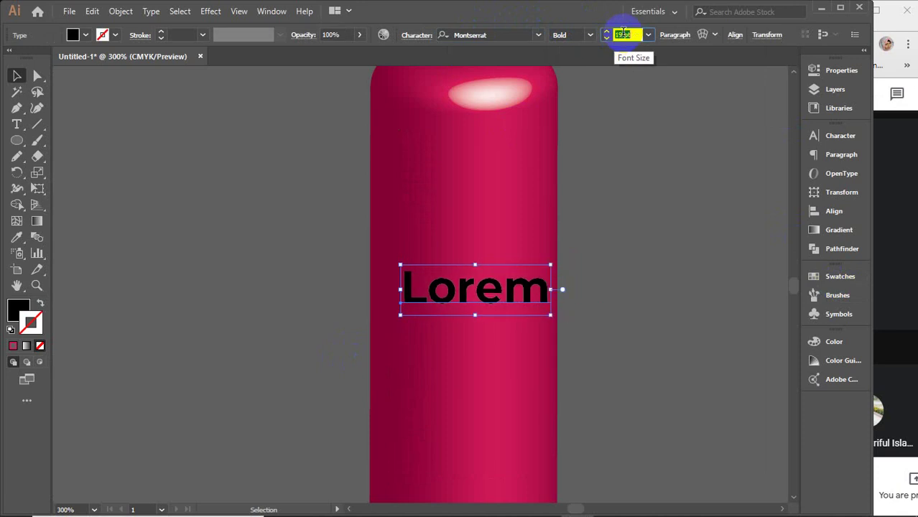
{"action": "key", "text": "Down"}
{"action": "key", "text": "Down"}
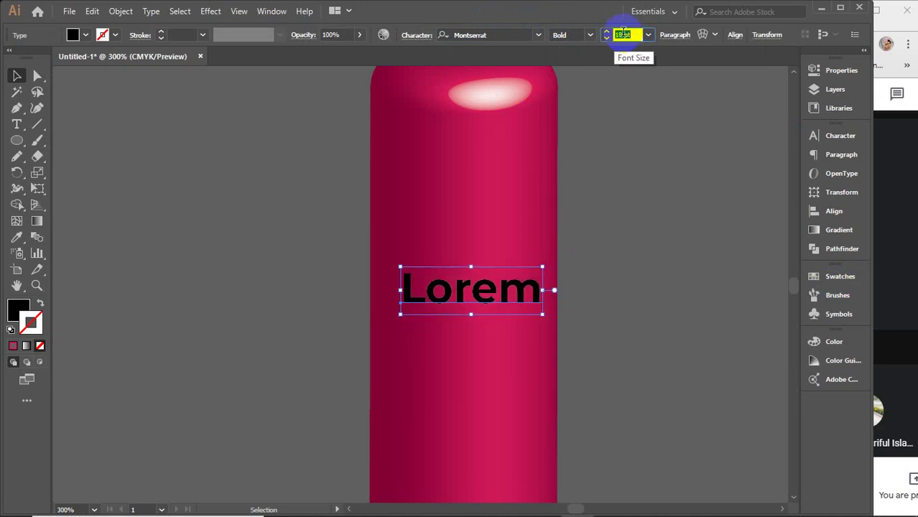
Nudge the Lorem text slightly left and fill it white.
{"action": "left_click", "coordinate": [627, 259]}
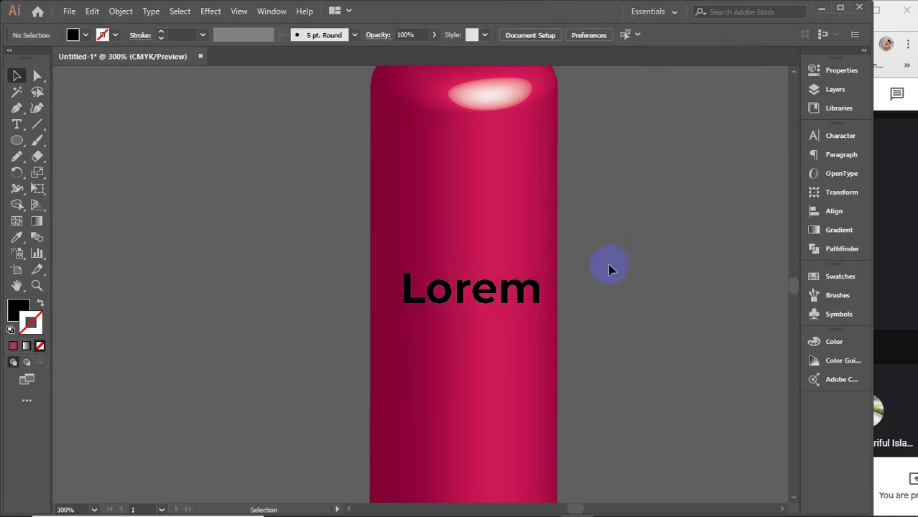
{"action": "left_click", "coordinate": [505, 298]}
{"action": "left_click_drag", "start_coordinate": [505, 298], "coordinate": [502, 298]}
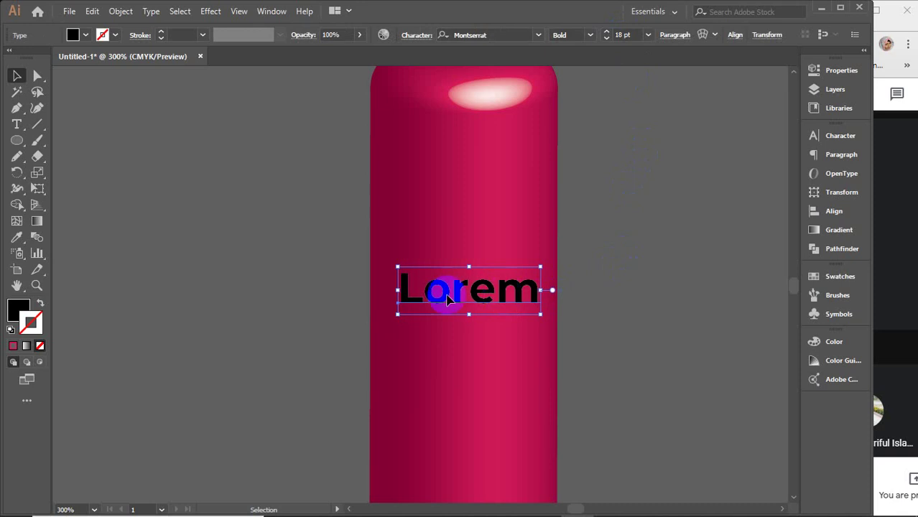
{"action": "left_click", "coordinate": [82, 35]}
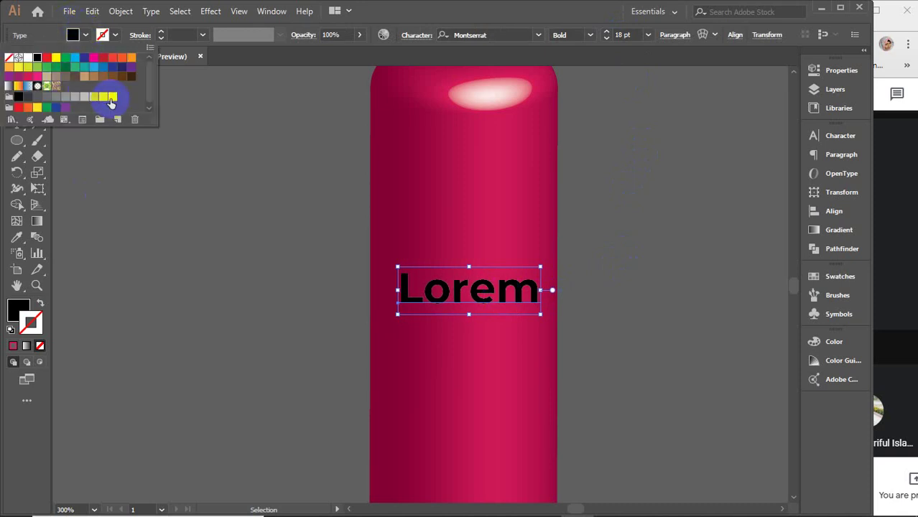
{"action": "left_click", "coordinate": [112, 96]}
{"action": "key", "text": "Escape"}
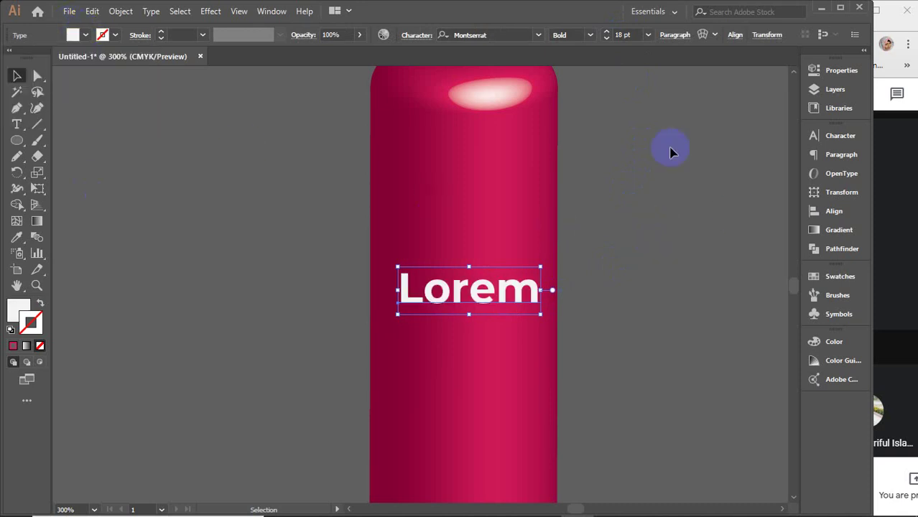
{"action": "left_click", "coordinate": [715, 34]}
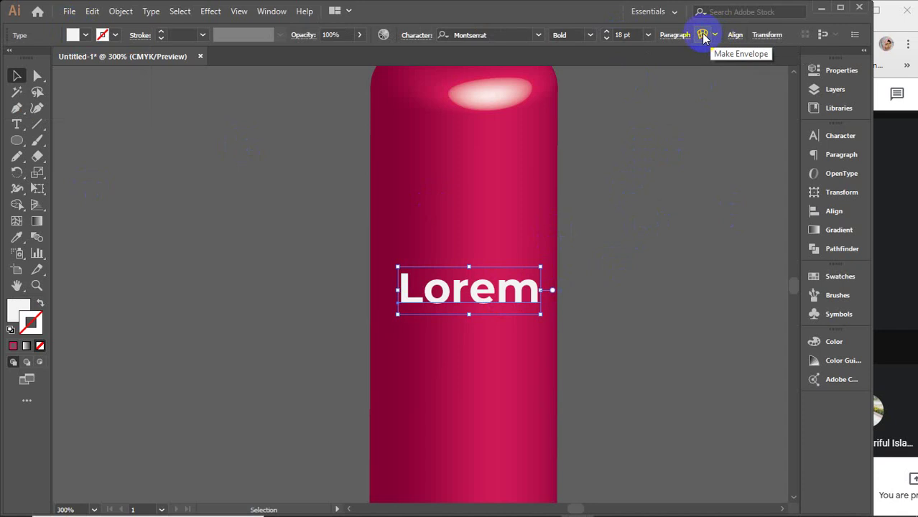
Warp the Lorem label with a horizontal Arc envelope at -4% bend.
{"action": "left_click", "coordinate": [703, 35]}
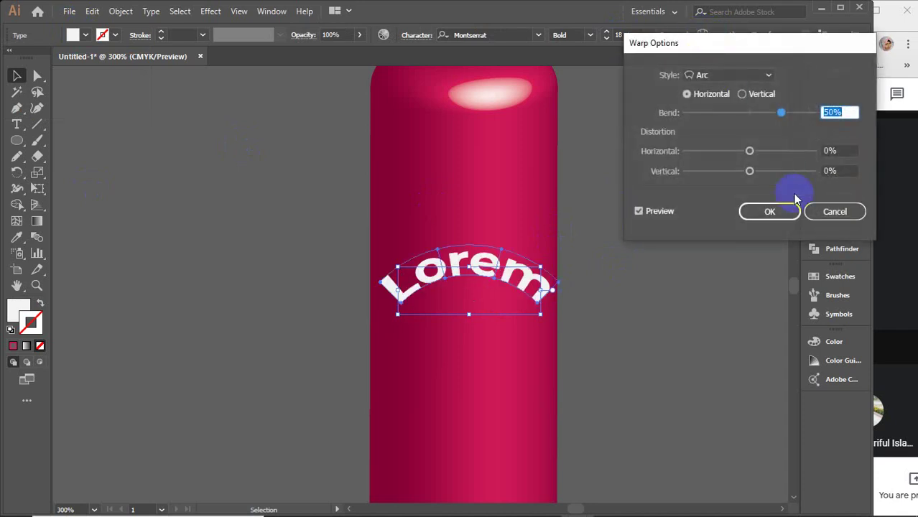
{"action": "left_click_drag", "start_coordinate": [797, 126], "coordinate": [774, 159]}
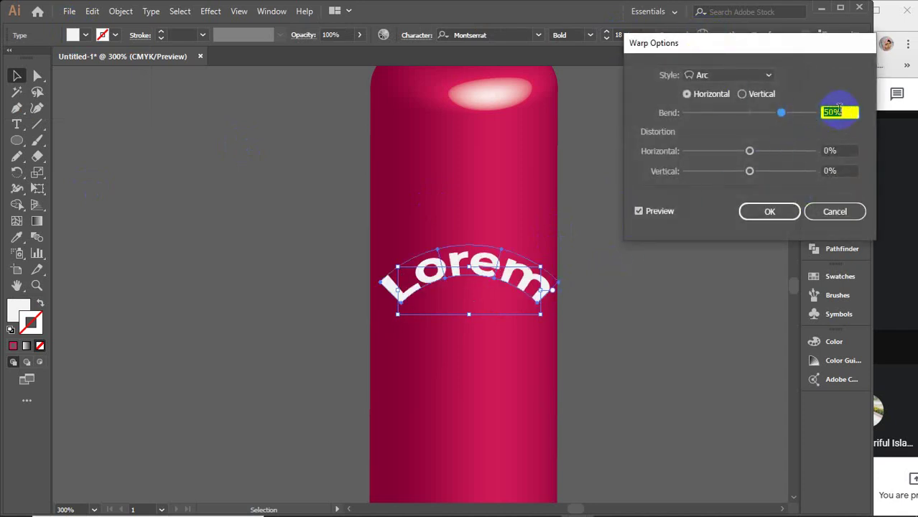
{"action": "key", "text": "Down"}
{"action": "key", "text": "Down"}
{"action": "key", "text": "Down"}
{"action": "key", "text": "Down"}
{"action": "key", "text": "Down"}
{"action": "key", "text": "Down"}
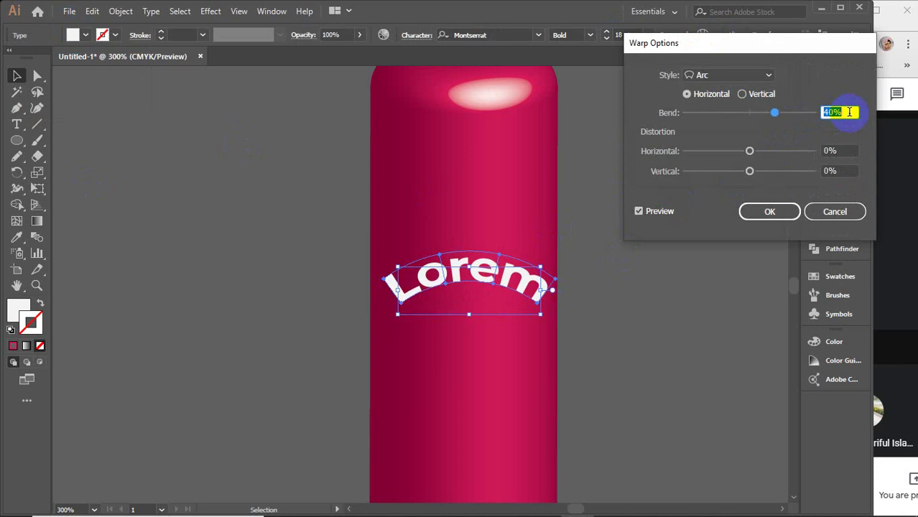
{"action": "key", "text": "Down"}
{"action": "key", "text": "Down"}
{"action": "key", "text": "Down"}
{"action": "key", "text": "Down"}
{"action": "key", "text": "Down"}
{"action": "key", "text": "Down"}
{"action": "key", "text": "Down"}
{"action": "key", "text": "Down"}
{"action": "key", "text": "Down"}
{"action": "key", "text": "Down"}
{"action": "key", "text": "Down"}
{"action": "key", "text": "Down"}
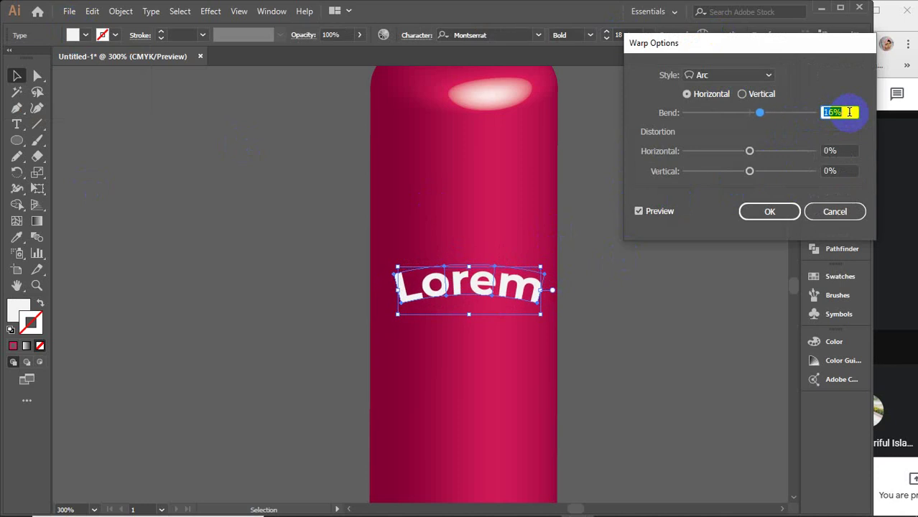
{"action": "key", "text": "Down"}
{"action": "key", "text": "Down"}
{"action": "key", "text": "Down"}
{"action": "key", "text": "Down"}
{"action": "key", "text": "Down"}
{"action": "key", "text": "Down"}
{"action": "key", "text": "Down"}
{"action": "key", "text": "Down"}
{"action": "key", "text": "Down"}
{"action": "key", "text": "Down"}
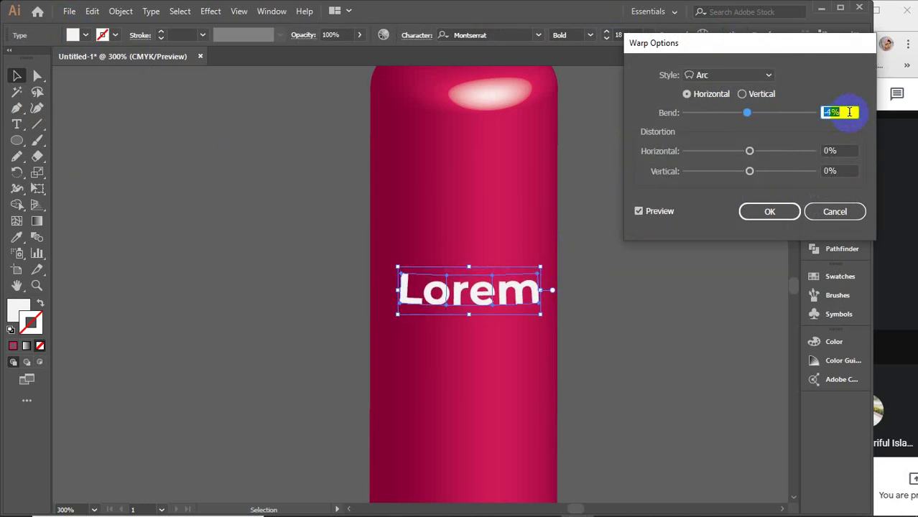
{"action": "key", "text": "Up"}
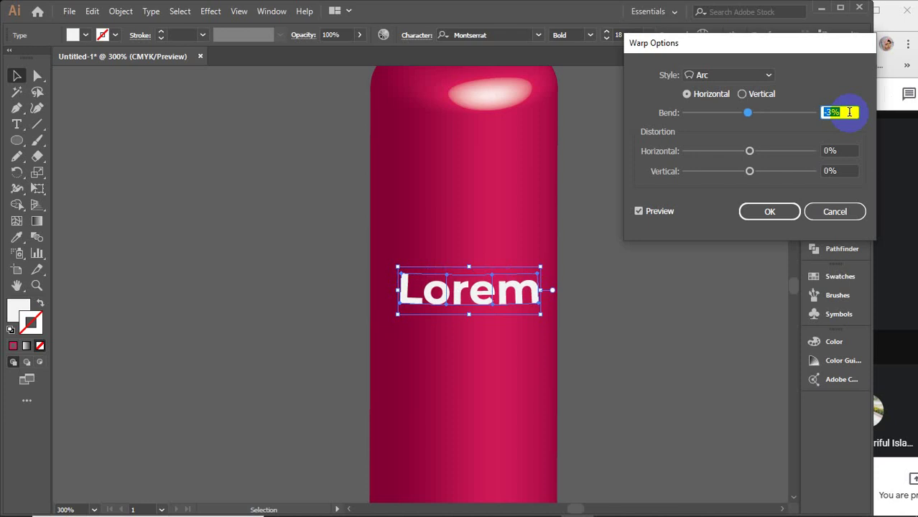
{"action": "key", "text": "Down"}
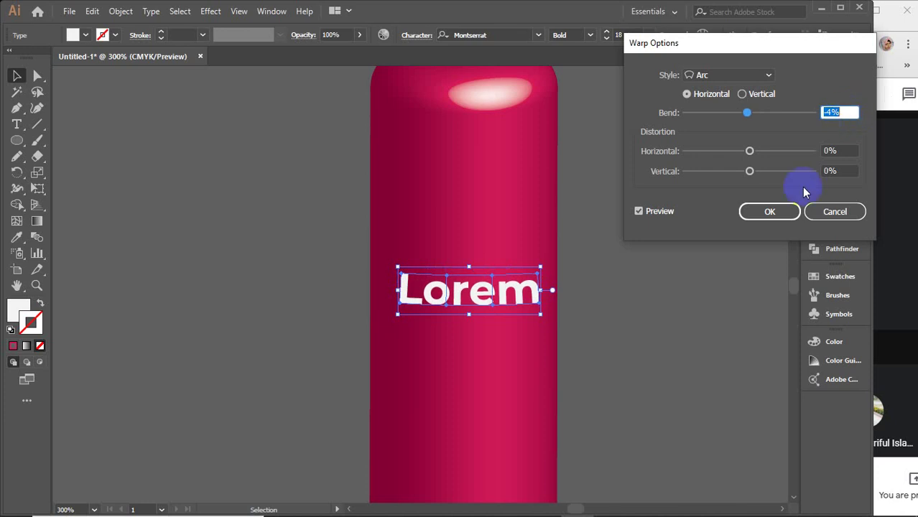
{"action": "left_click", "coordinate": [783, 211]}
{"action": "left_click", "coordinate": [635, 293]}
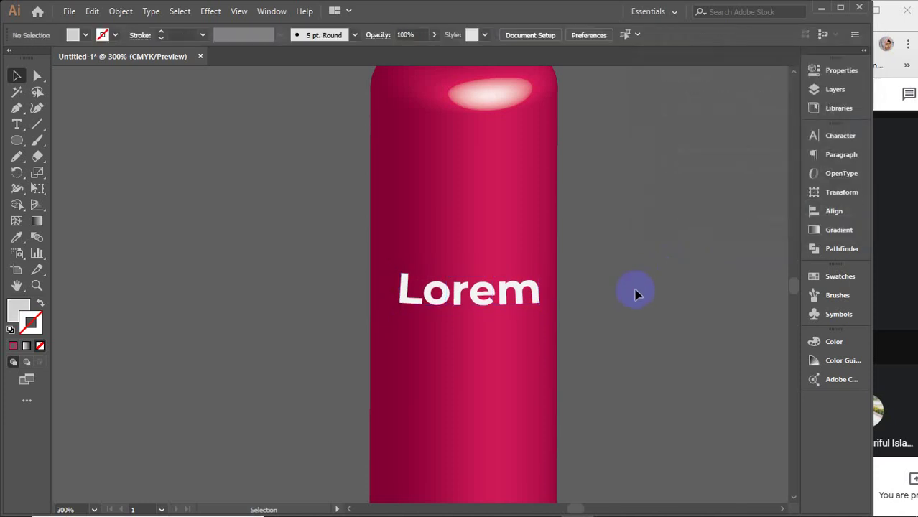
Zoom out to frame all artwork and marquee-select the goblet, orange disc and bottle.
{"action": "scroll", "coordinate": [635, 293], "scroll_direction": "down", "scroll_amount": 2}
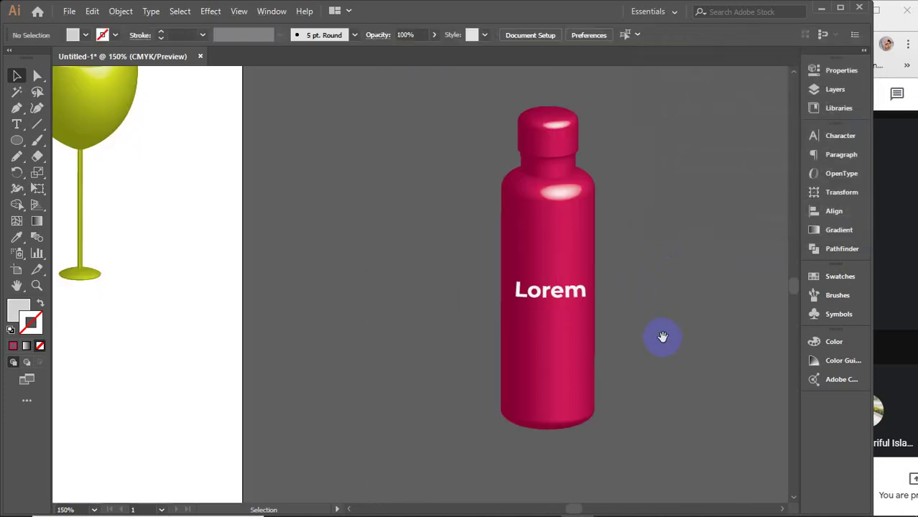
{"action": "left_click_drag", "start_coordinate": [663, 337], "coordinate": [646, 335]}
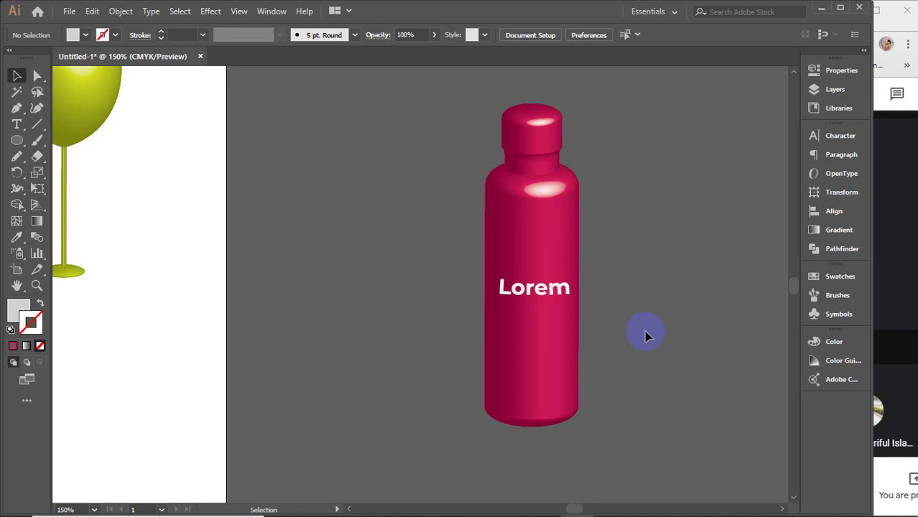
{"action": "scroll", "coordinate": [420, 266], "scroll_direction": "down", "scroll_amount": 2}
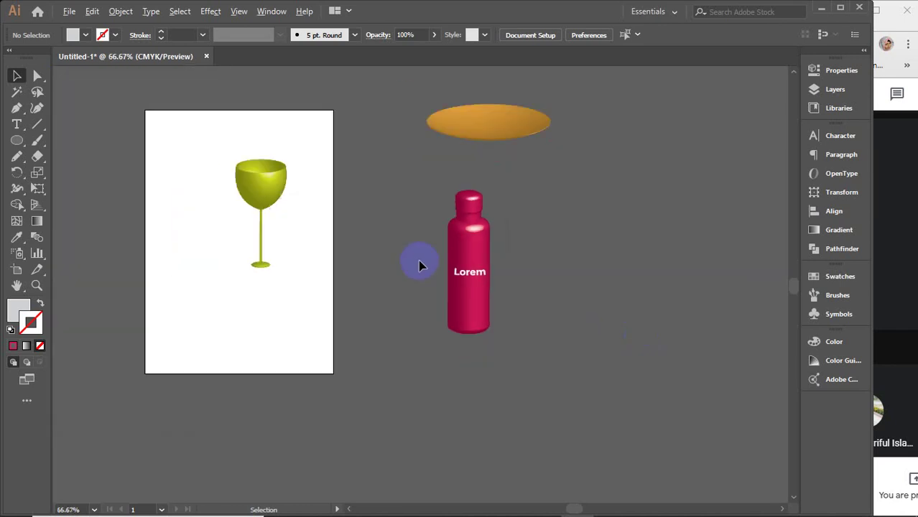
{"action": "left_click_drag", "start_coordinate": [402, 234], "coordinate": [409, 257]}
{"action": "left_click_drag", "start_coordinate": [119, 104], "coordinate": [631, 435]}
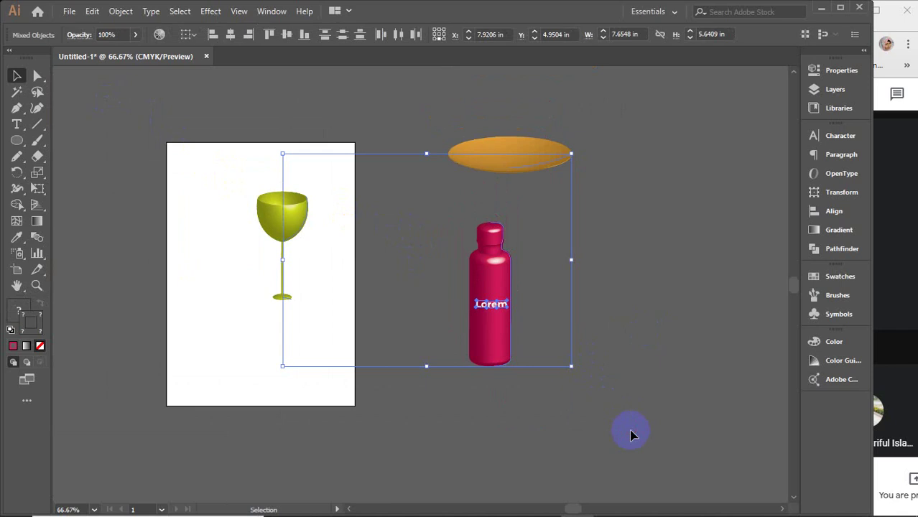
Delete the goblet, disc and bottle, then bring the Chrome spreadsheet to the front.
{"action": "key", "text": "Delete"}
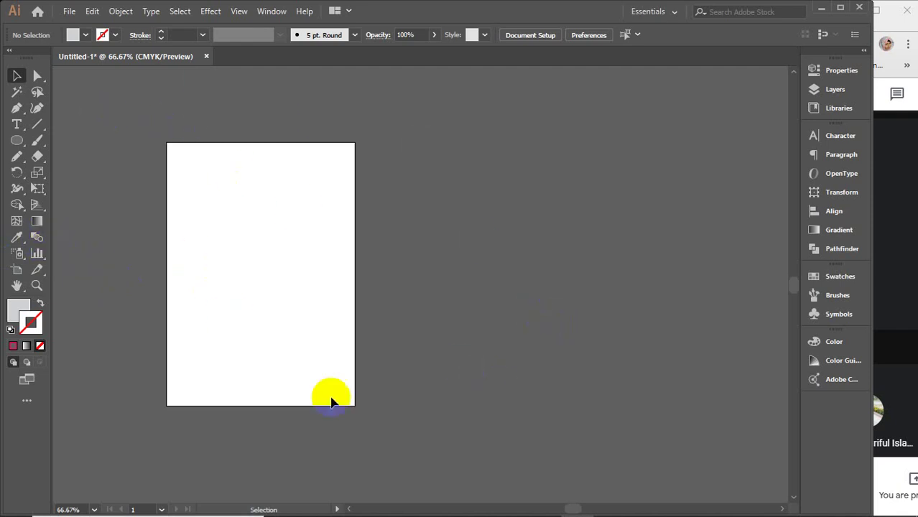
{"action": "left_click", "coordinate": [354, 404]}
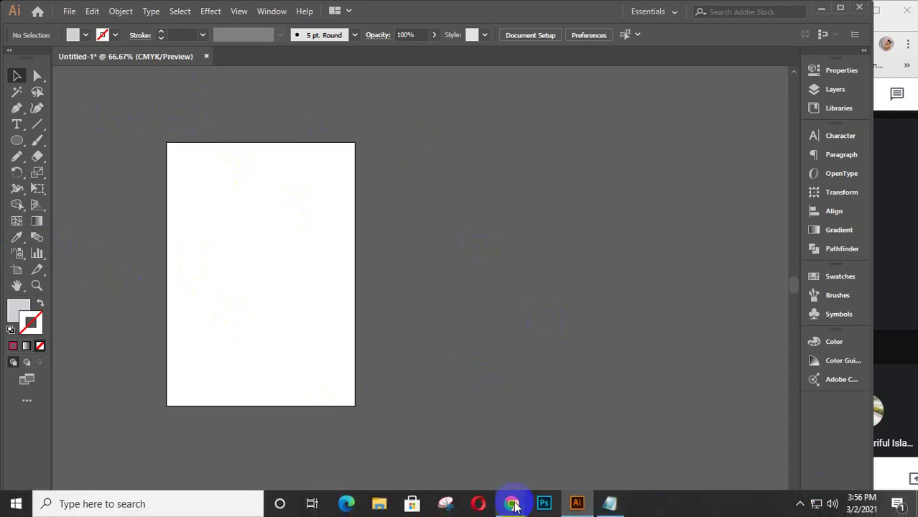
{"action": "mouse_move", "coordinate": [511, 503]}
{"action": "left_click", "coordinate": [588, 452]}
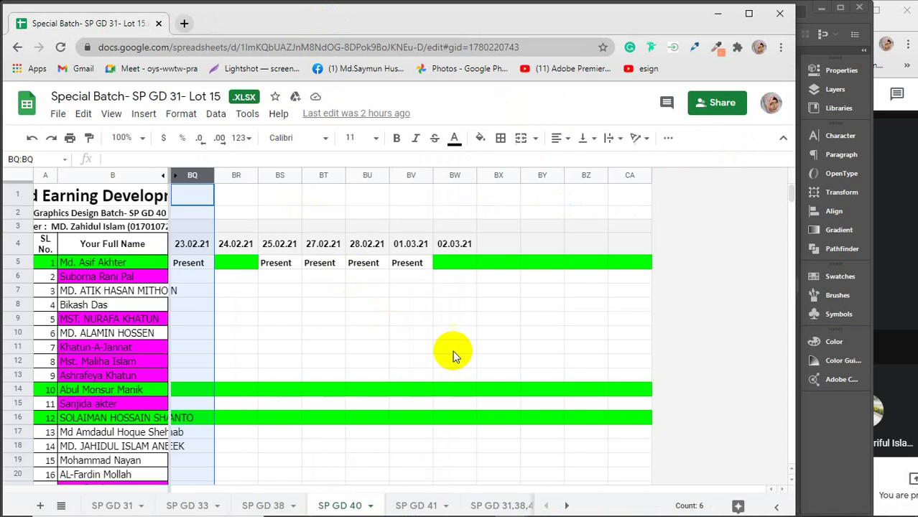
{"action": "left_click", "coordinate": [797, 505]}
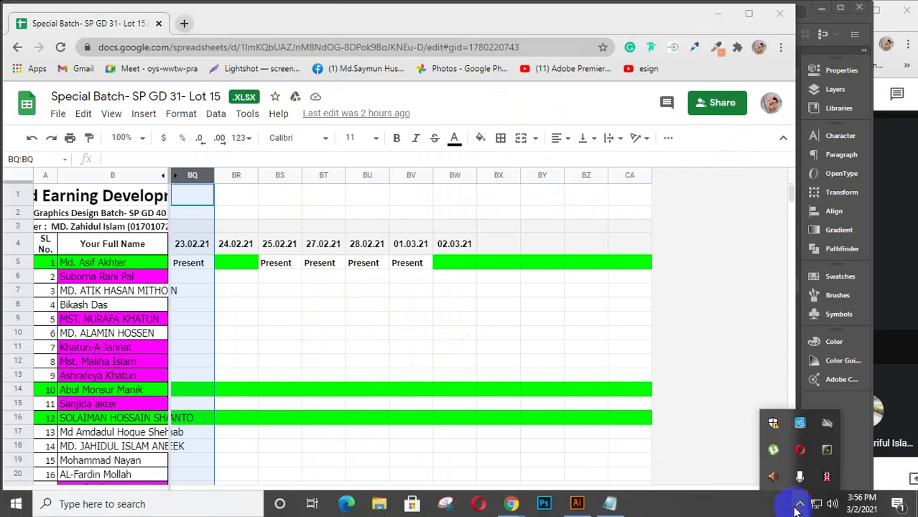